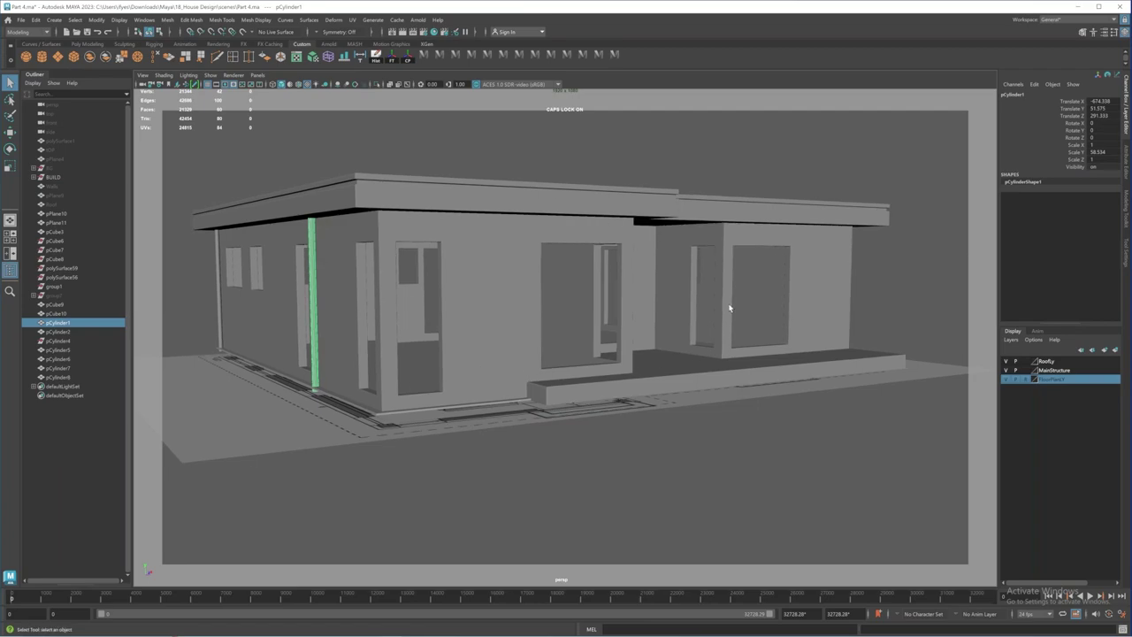
Step: Raise the bottom vertices of the nearer wall-side pipe cylinder to the floor slab's level in the front view
{"action": "left_click_drag", "start_coordinate": [720, 316], "coordinate": [714, 293], "text": "alt"}
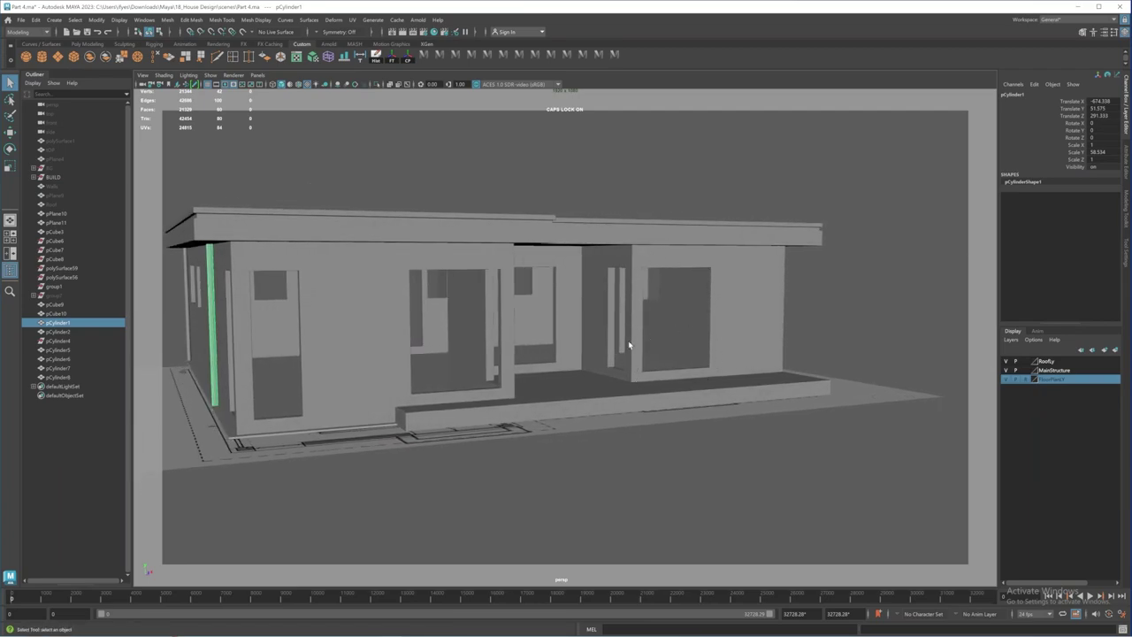
{"action": "middle_click_drag", "start_coordinate": [422, 363], "coordinate": [460, 357], "text": "alt"}
{"action": "left_click_drag", "start_coordinate": [460, 357], "coordinate": [483, 355], "text": "alt"}
{"action": "right_click_drag", "start_coordinate": [430, 356], "coordinate": [501, 389], "text": "alt"}
{"action": "middle_click_drag", "start_coordinate": [500, 390], "coordinate": [542, 369], "text": "alt"}
{"action": "right_click_drag", "start_coordinate": [457, 353], "coordinate": [422, 346]}
{"action": "left_click_drag", "start_coordinate": [416, 353], "coordinate": [445, 388]}
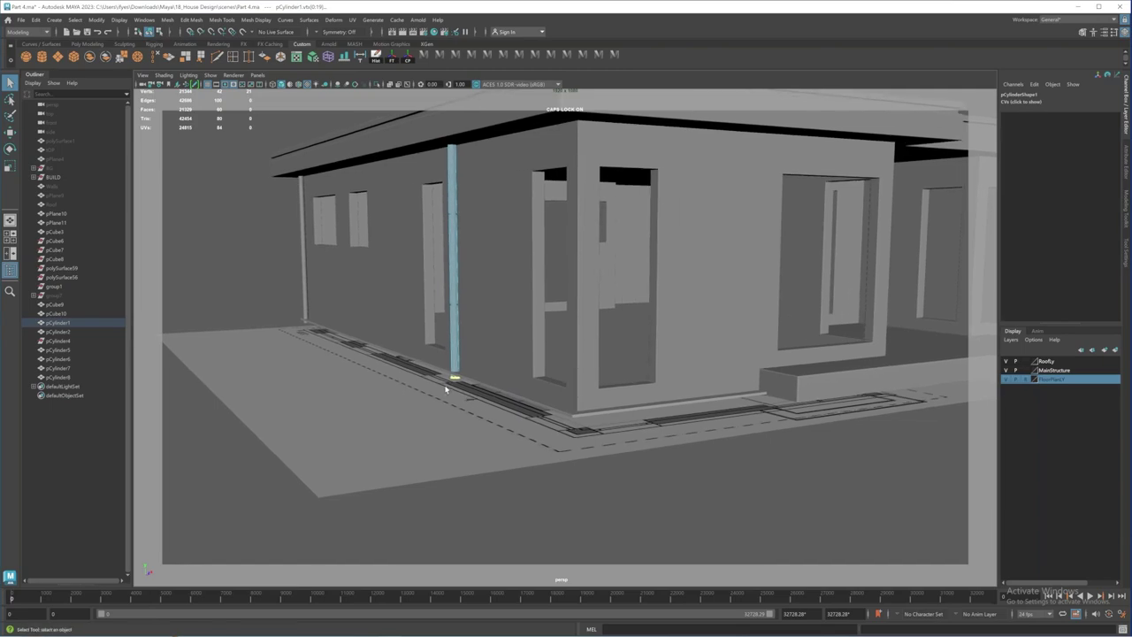
{"action": "key", "text": "space"}
{"action": "key", "text": "space"}
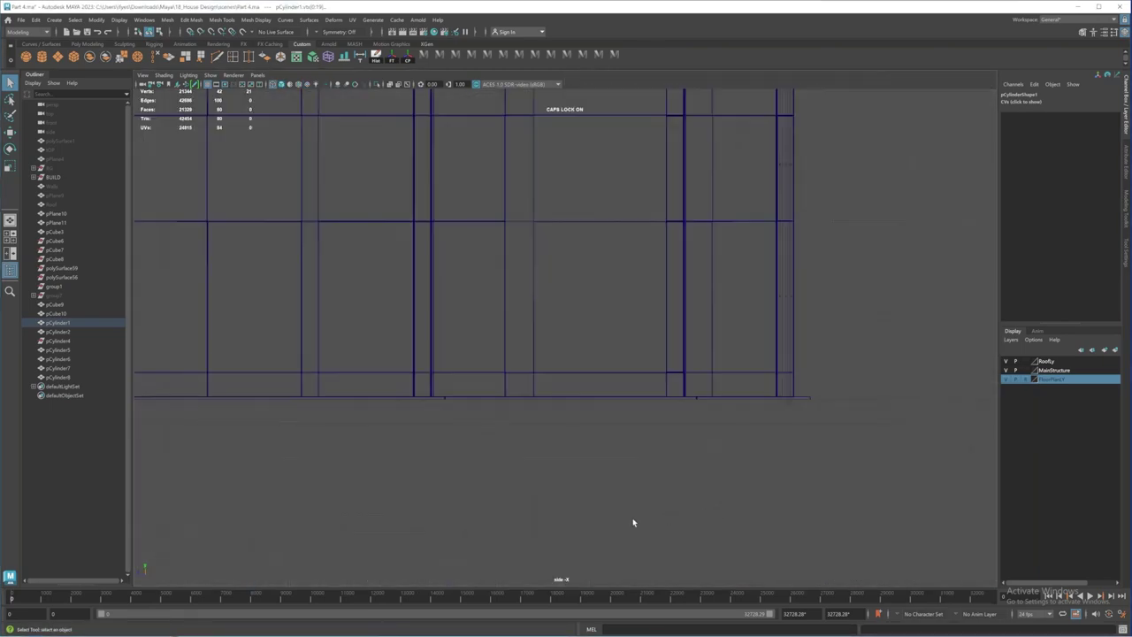
{"action": "key", "text": "space"}
{"action": "key", "text": "space"}
{"action": "middle_click_drag", "start_coordinate": [488, 493], "coordinate": [556, 374], "text": "alt"}
{"action": "scroll", "coordinate": [626, 407], "scroll_direction": "down", "scroll_amount": 3}
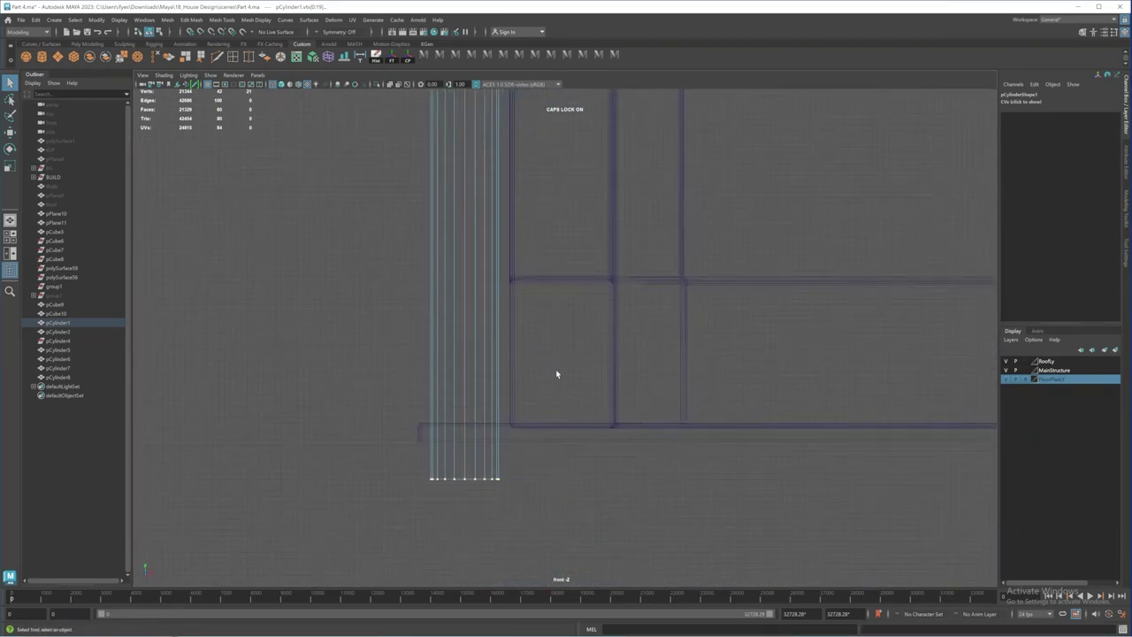
{"action": "key", "text": "w"}
{"action": "left_click_drag", "start_coordinate": [463, 392], "coordinate": [464, 347]}
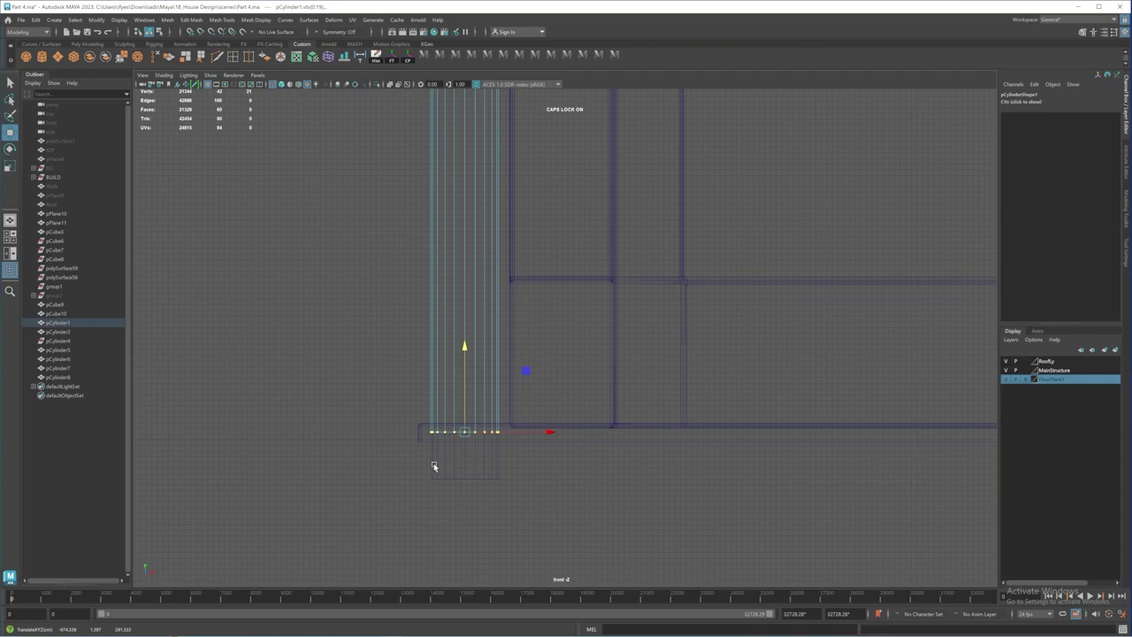
Step: Raise the bottom vertices of the second pipe cylinder to the floor slab's level, and return to object mode in perspective
{"action": "key", "text": "F8"}
{"action": "right_click_drag", "start_coordinate": [433, 398], "coordinate": [387, 383]}
{"action": "left_click_drag", "start_coordinate": [378, 495], "coordinate": [504, 468]}
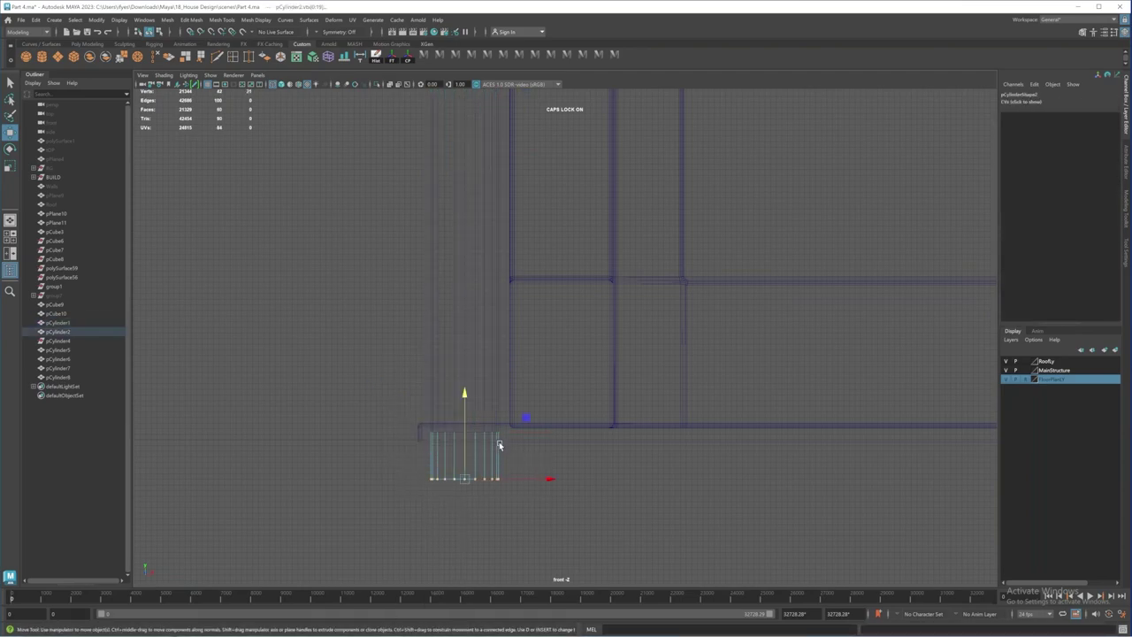
{"action": "left_click_drag", "start_coordinate": [466, 392], "coordinate": [472, 346]}
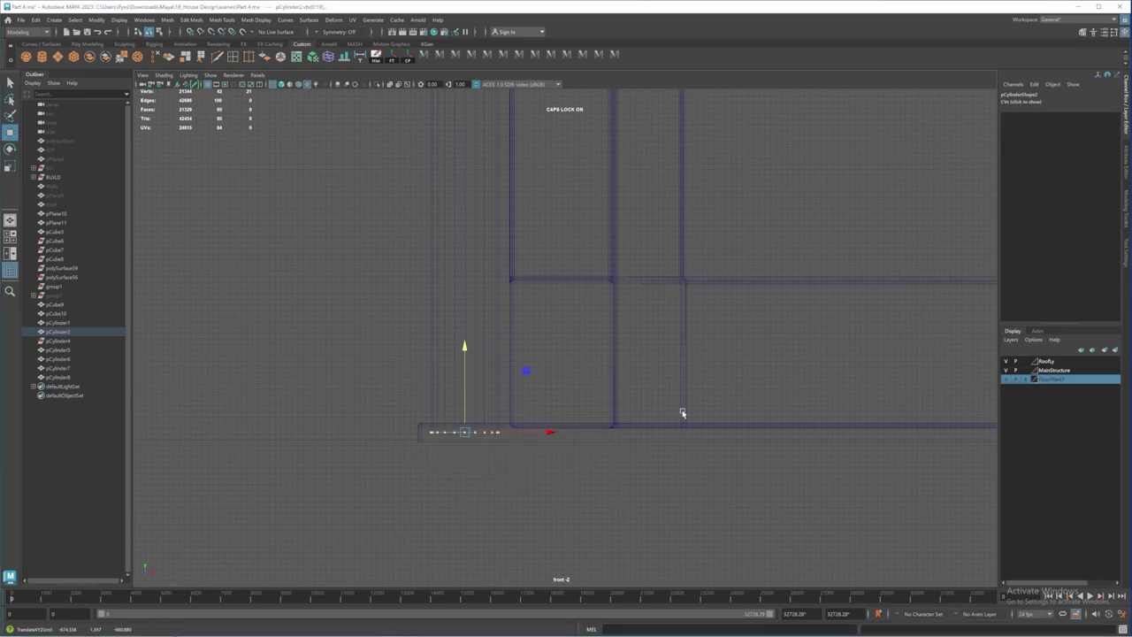
{"action": "key", "text": "space"}
{"action": "key", "text": "space"}
{"action": "scroll", "coordinate": [575, 382], "scroll_direction": "up", "scroll_amount": 3}
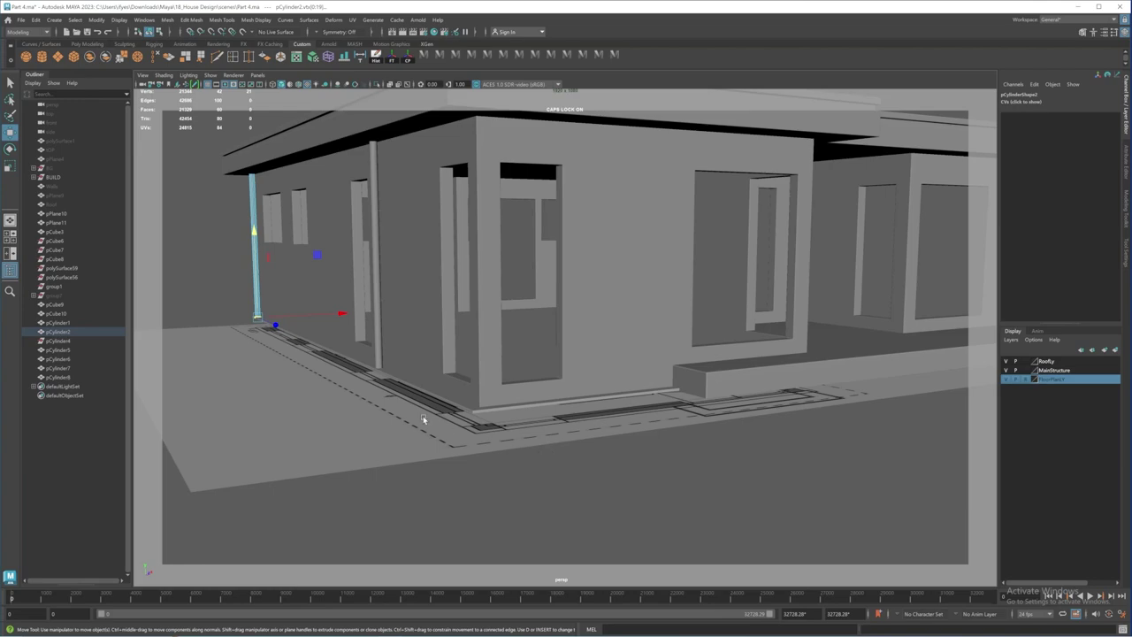
{"action": "right_click_drag", "start_coordinate": [580, 470], "coordinate": [625, 368]}
Step: Examine the house's terrace side, including the window openings, walls and roof edge
{"action": "left_click_drag", "start_coordinate": [733, 408], "coordinate": [672, 380], "text": "alt"}
{"action": "scroll", "coordinate": [672, 379], "scroll_direction": "up", "scroll_amount": 3}
{"action": "middle_click_drag", "start_coordinate": [752, 384], "coordinate": [649, 390], "text": "alt"}
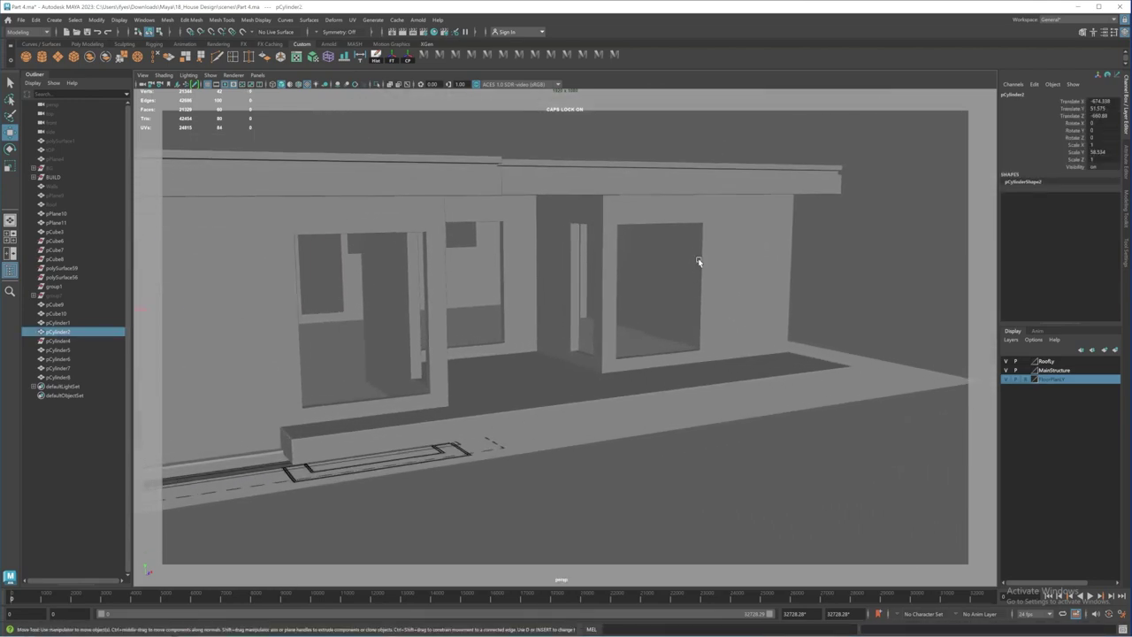
{"action": "left_click_drag", "start_coordinate": [700, 253], "coordinate": [627, 306], "text": "alt"}
{"action": "right_click_drag", "start_coordinate": [627, 306], "coordinate": [669, 338], "text": "alt"}
{"action": "middle_click_drag", "start_coordinate": [670, 338], "coordinate": [625, 331], "text": "alt"}
{"action": "left_click_drag", "start_coordinate": [652, 320], "coordinate": [631, 331], "text": "alt"}
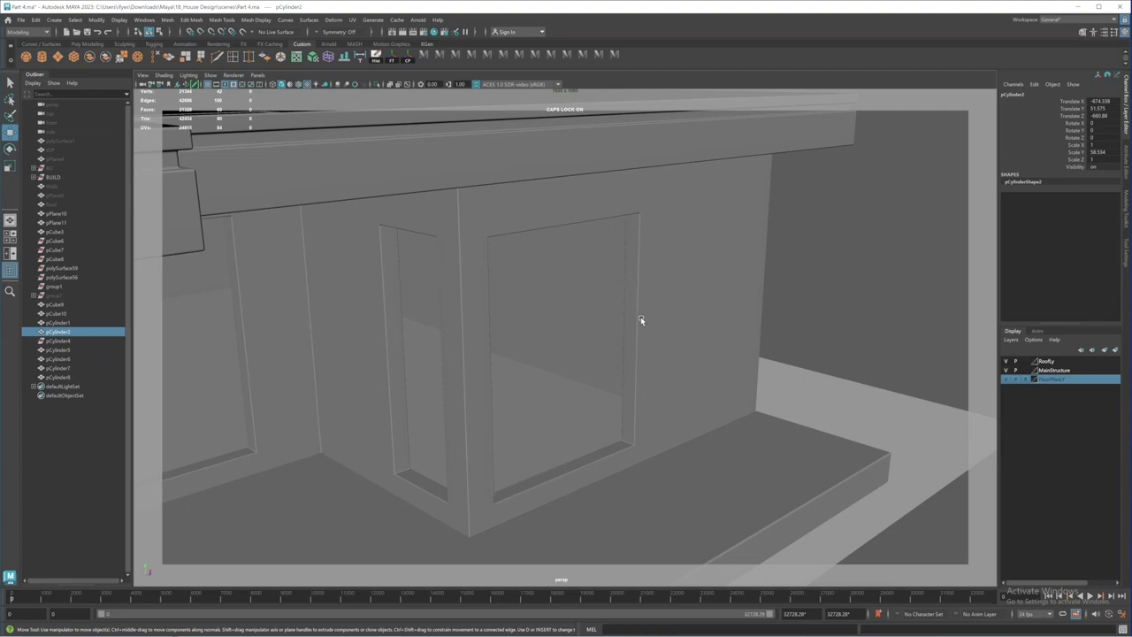
{"action": "middle_click_drag", "start_coordinate": [575, 354], "coordinate": [641, 312], "text": "alt"}
{"action": "middle_click_drag", "start_coordinate": [704, 379], "coordinate": [727, 350], "text": "alt"}
{"action": "scroll", "coordinate": [591, 305], "scroll_direction": "down", "scroll_amount": 5}
{"action": "left_click_drag", "start_coordinate": [590, 305], "coordinate": [619, 347], "text": "alt"}
{"action": "left_click", "coordinate": [76, 59]}
{"action": "mouse_move", "coordinate": [472, 328]}
{"action": "left_mouse_down", "text": "alt"}
{"action": "mouse_move", "coordinate": [508, 355]}
{"action": "mouse_move", "coordinate": [485, 320]}
{"action": "left_mouse_up", "text": "alt"}
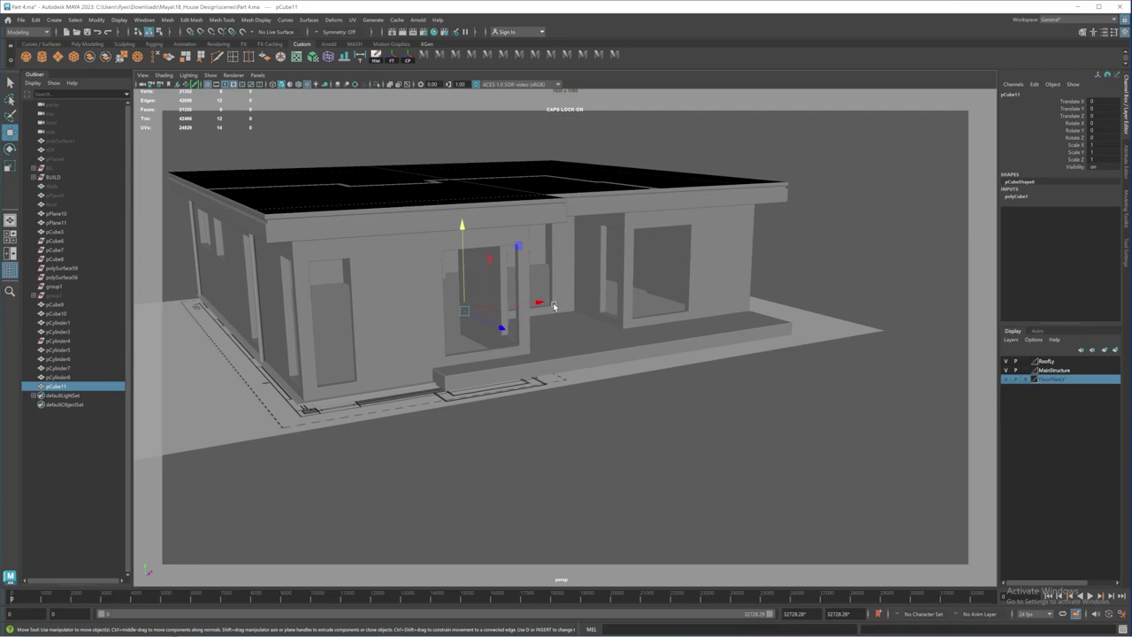
{"action": "key", "text": "Delete"}
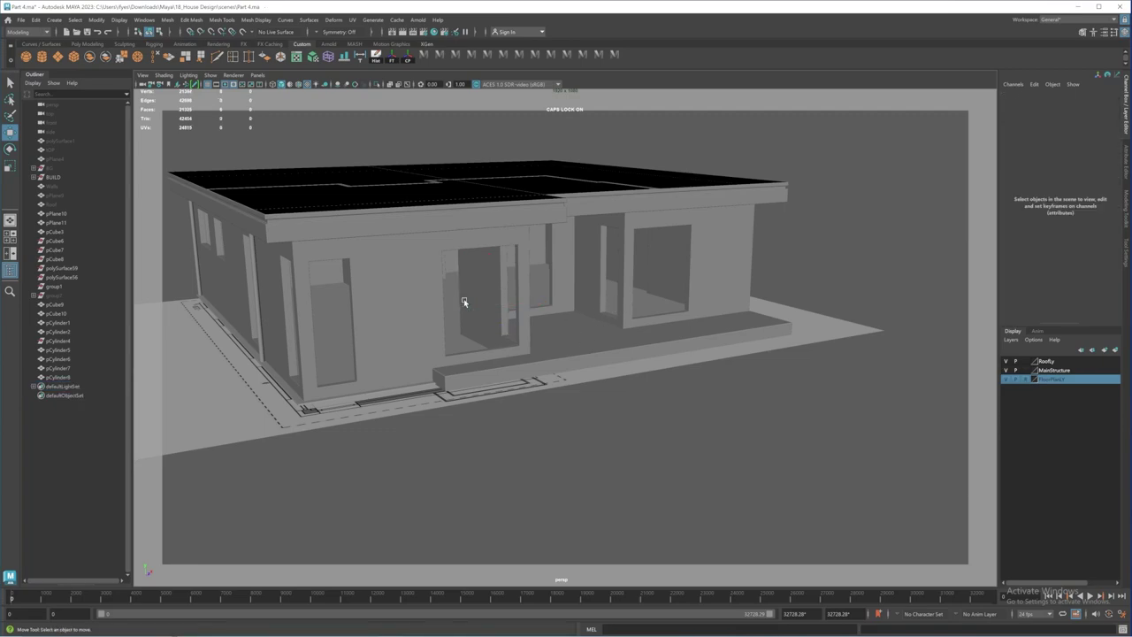
Step: Hide the roof and MainStructure display layers
{"action": "left_click_drag", "start_coordinate": [573, 362], "coordinate": [460, 291], "text": "alt"}
{"action": "left_click_drag", "start_coordinate": [670, 212], "coordinate": [753, 268]}
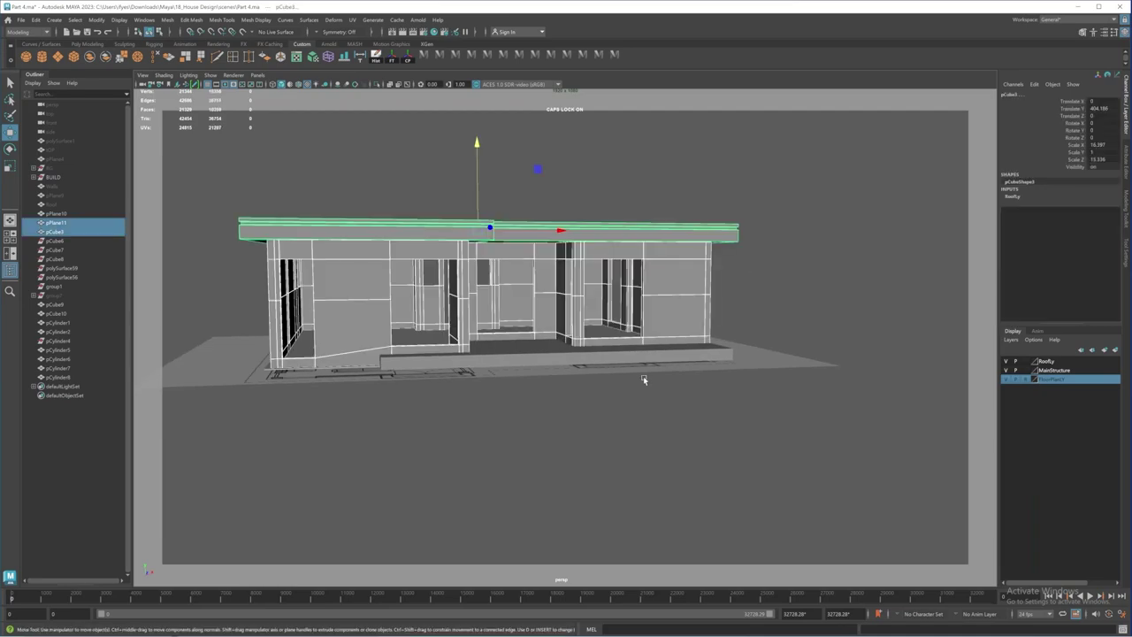
{"action": "left_click", "coordinate": [1006, 361]}
{"action": "left_click", "coordinate": [1006, 361]}
{"action": "left_click", "coordinate": [1006, 361]}
{"action": "left_click", "coordinate": [1007, 369]}
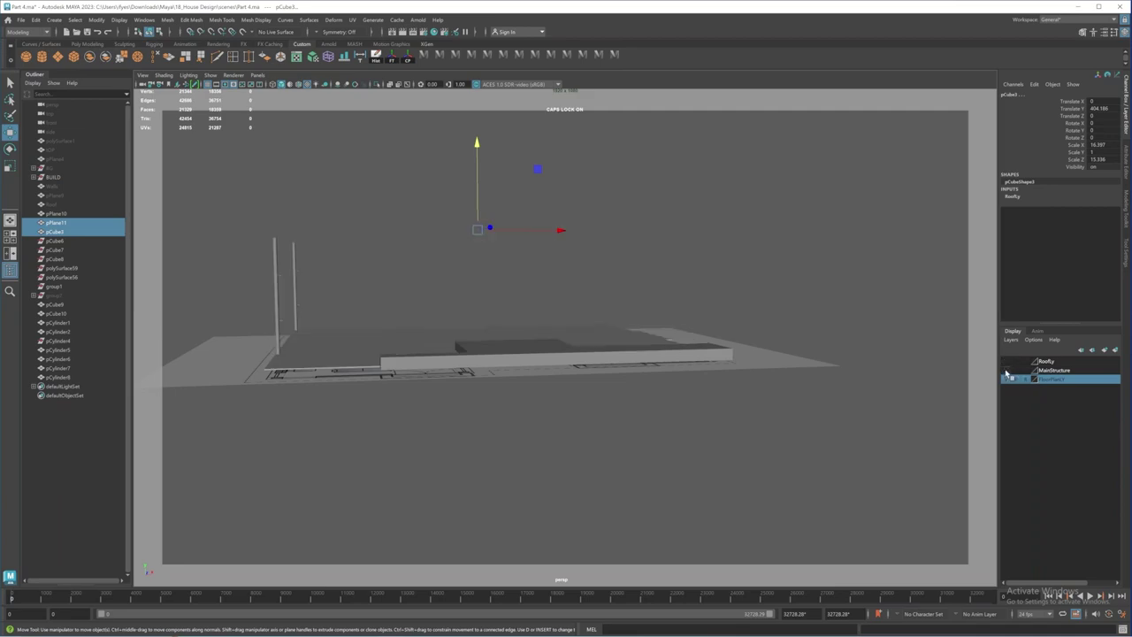
Step: Add the floor slab, the terrace block and the pipe cylinders to the MainStructure layer
{"action": "left_click_drag", "start_coordinate": [733, 375], "coordinate": [692, 378], "text": "alt"}
{"action": "left_click", "coordinate": [692, 378]}
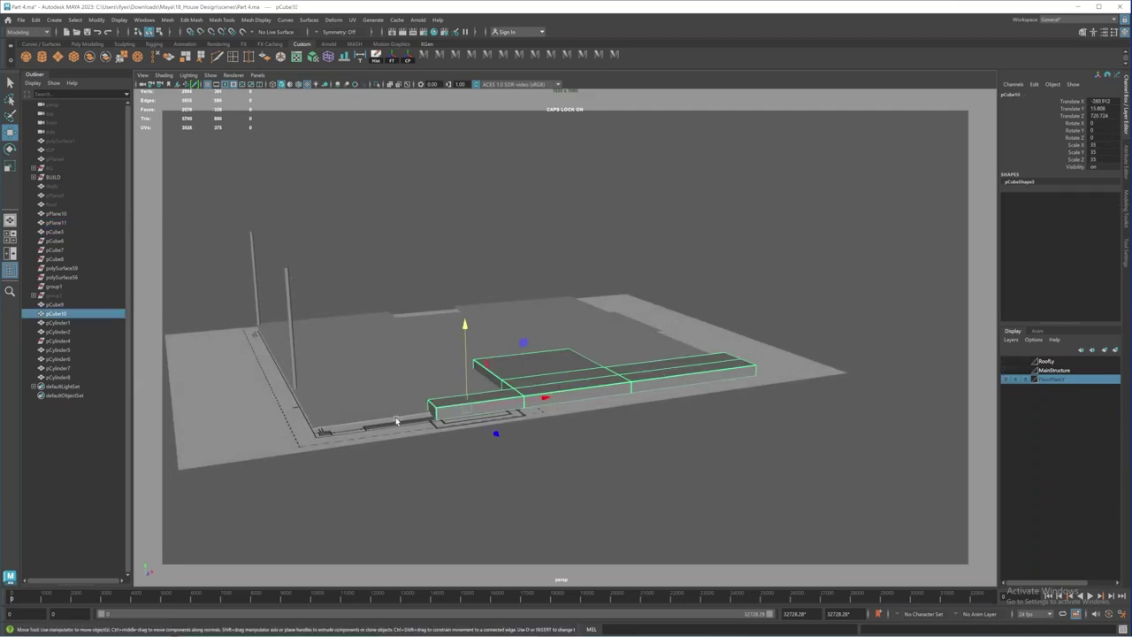
{"action": "left_click", "coordinate": [345, 407], "text": "shift"}
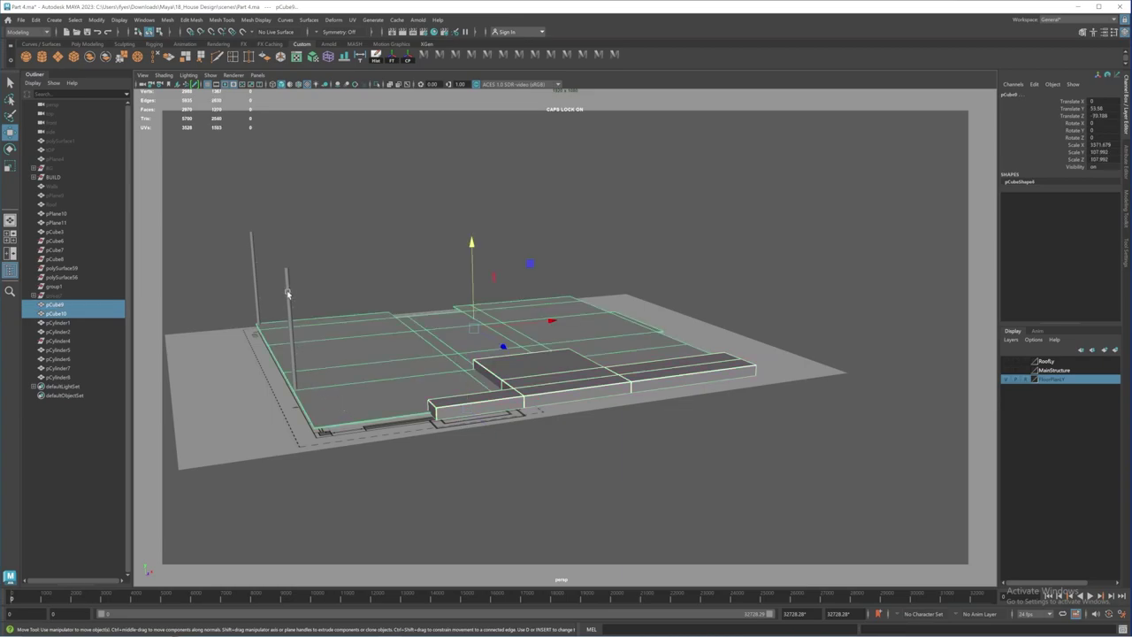
{"action": "left_click_drag", "start_coordinate": [307, 286], "coordinate": [309, 277], "text": "alt"}
{"action": "left_click_drag", "start_coordinate": [246, 249], "coordinate": [338, 312]}
{"action": "left_click_drag", "start_coordinate": [635, 367], "coordinate": [619, 416], "text": "alt"}
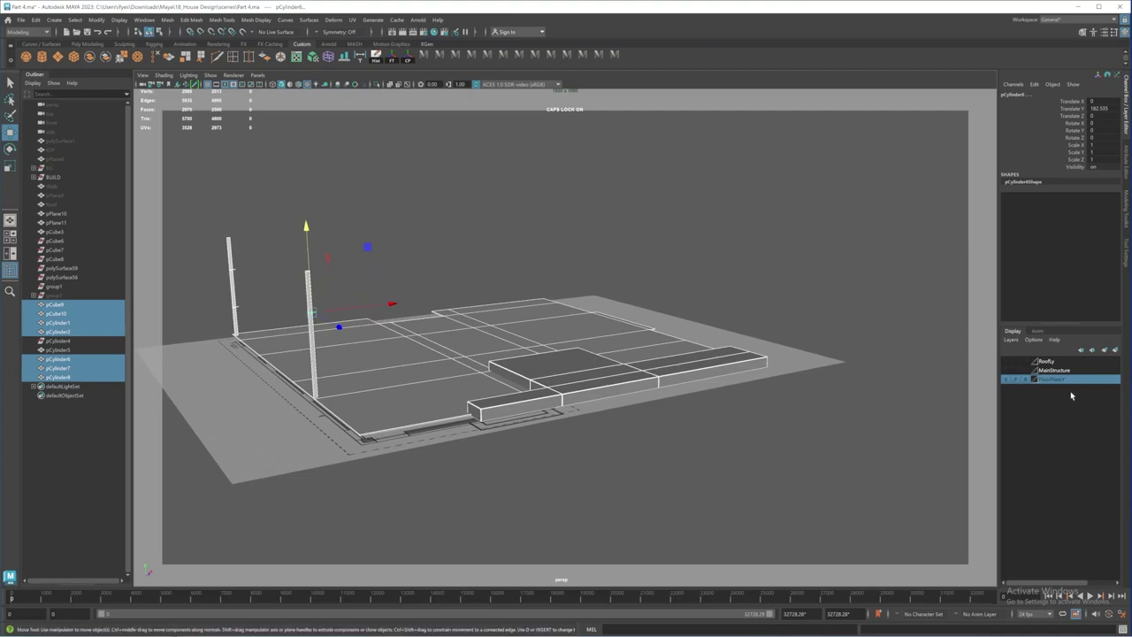
{"action": "right_click", "coordinate": [1053, 372]}
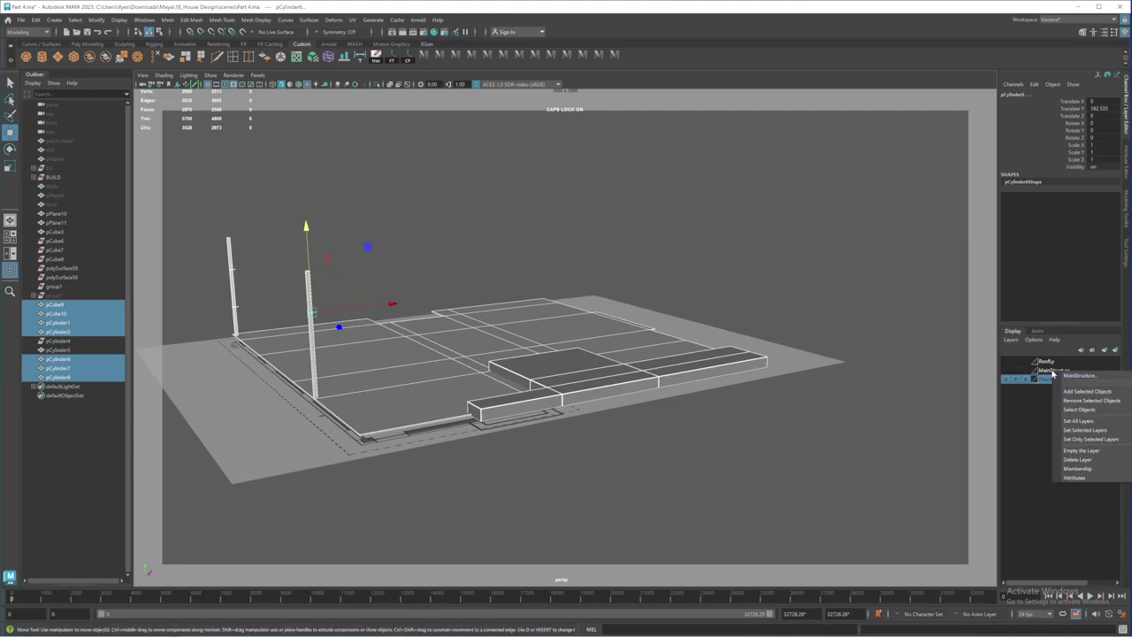
{"action": "left_click", "coordinate": [1055, 386]}
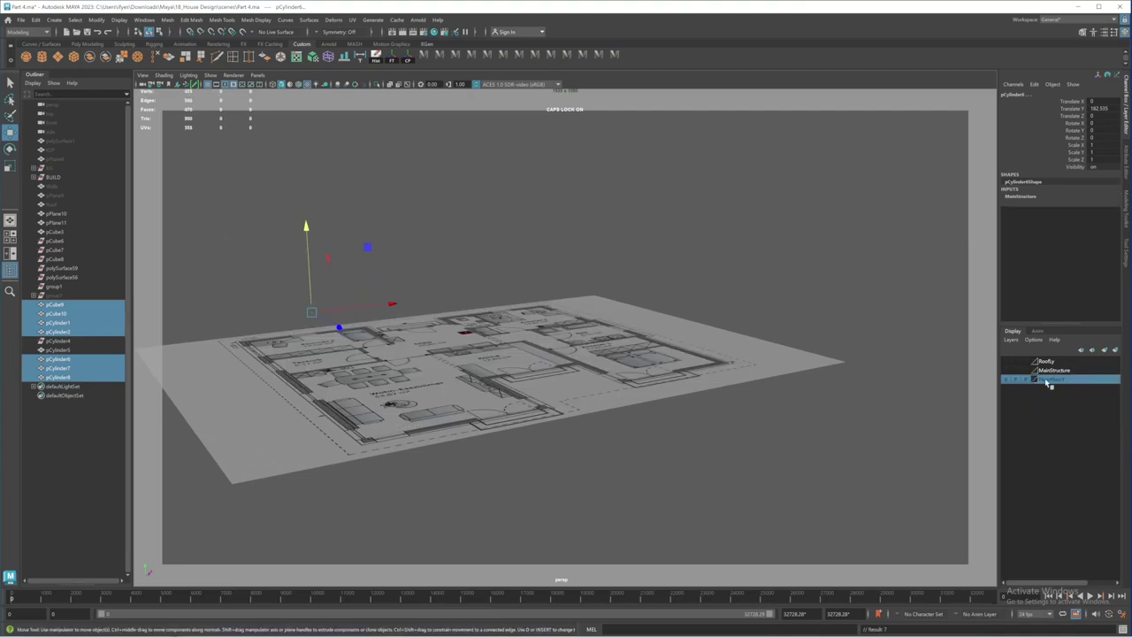
Step: Hide the floor plan display layer
{"action": "left_click_drag", "start_coordinate": [544, 409], "coordinate": [672, 402], "text": "alt"}
{"action": "left_click", "coordinate": [972, 380]}
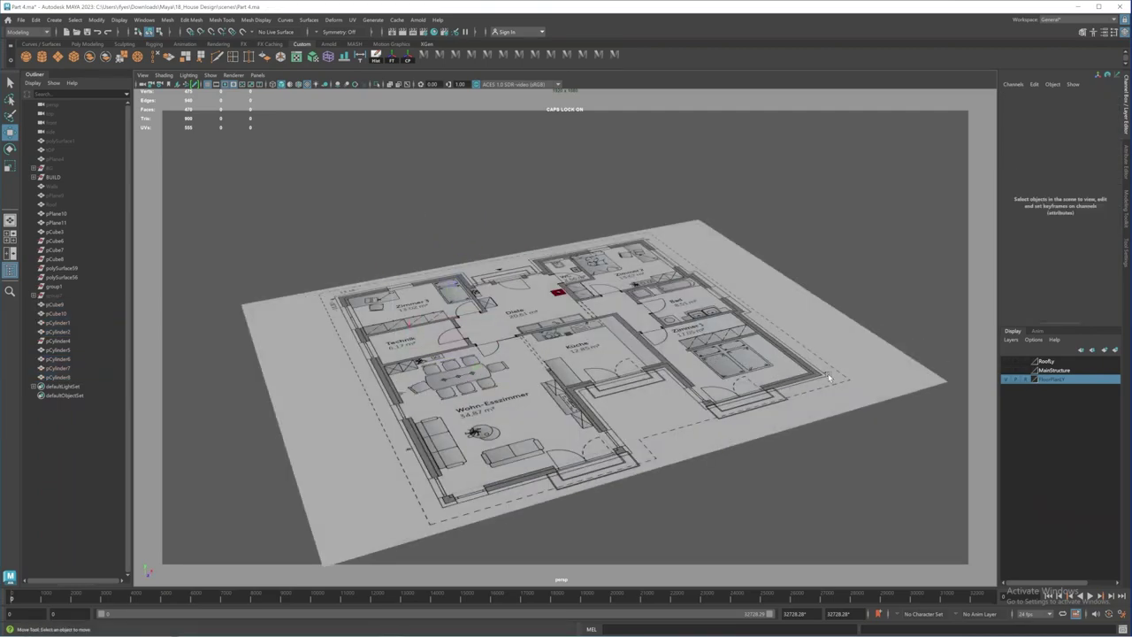
{"action": "left_click", "coordinate": [1008, 379]}
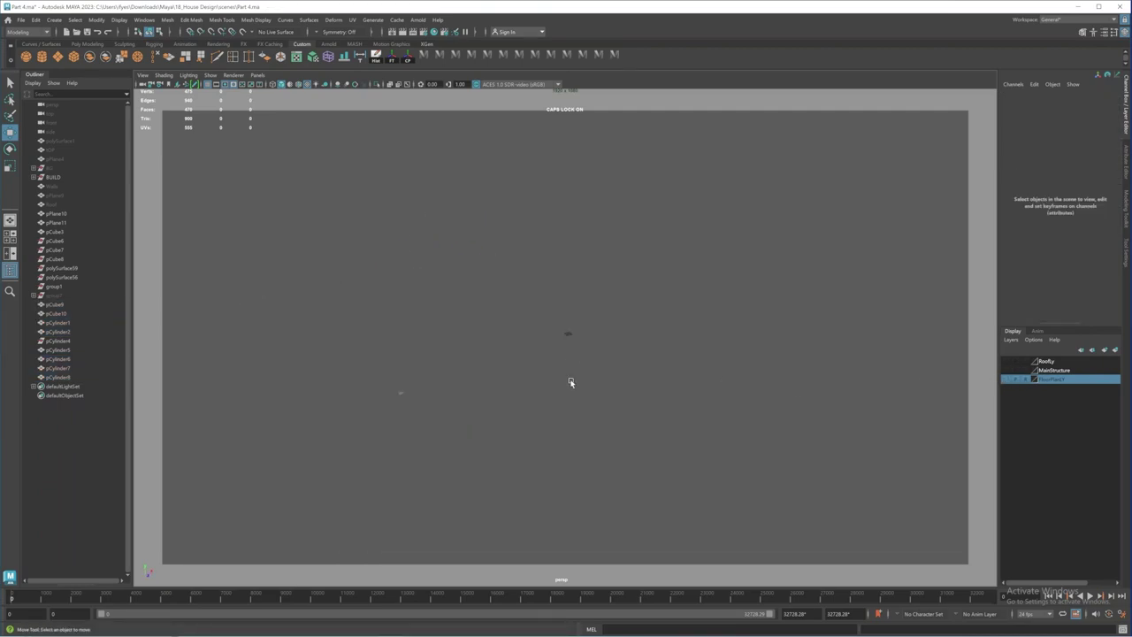
Step: Add the leftover small cylinder pCylinder5 to the MainStructure layer and clear the selection
{"action": "left_click_drag", "start_coordinate": [351, 316], "coordinate": [419, 394]}
{"action": "right_click_drag", "start_coordinate": [447, 387], "coordinate": [380, 333], "text": "alt"}
{"action": "right_click_drag", "start_coordinate": [464, 342], "coordinate": [331, 260], "text": "alt"}
{"action": "left_click_drag", "start_coordinate": [343, 157], "coordinate": [571, 472]}
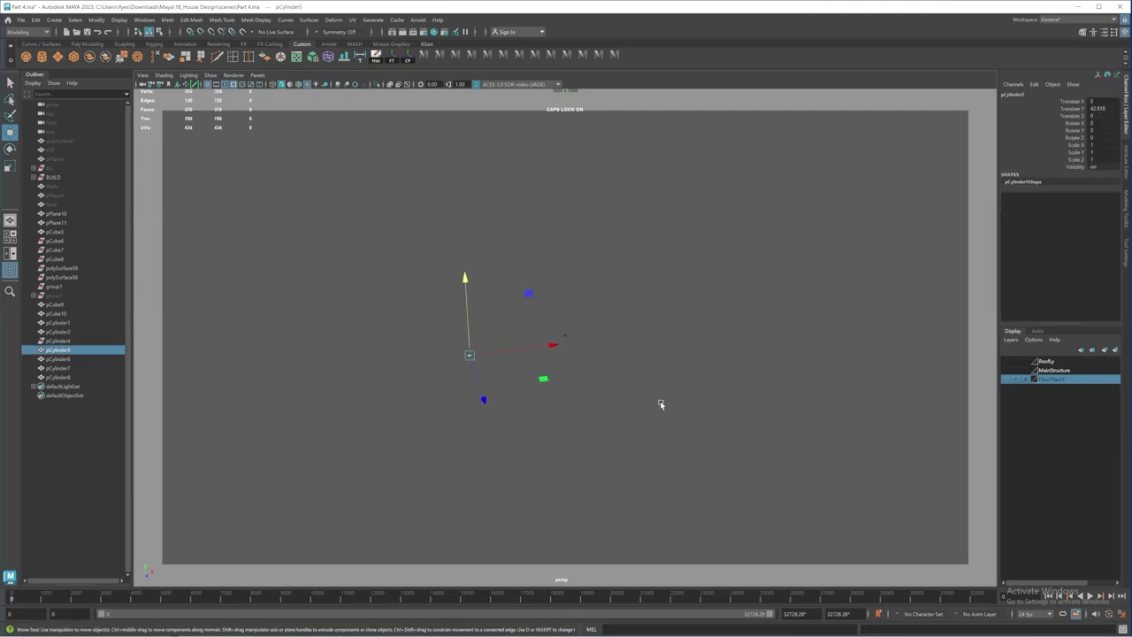
{"action": "right_click", "coordinate": [1049, 370]}
{"action": "left_click", "coordinate": [1066, 393]}
{"action": "middle_click_drag", "start_coordinate": [557, 372], "coordinate": [538, 386], "text": "alt"}
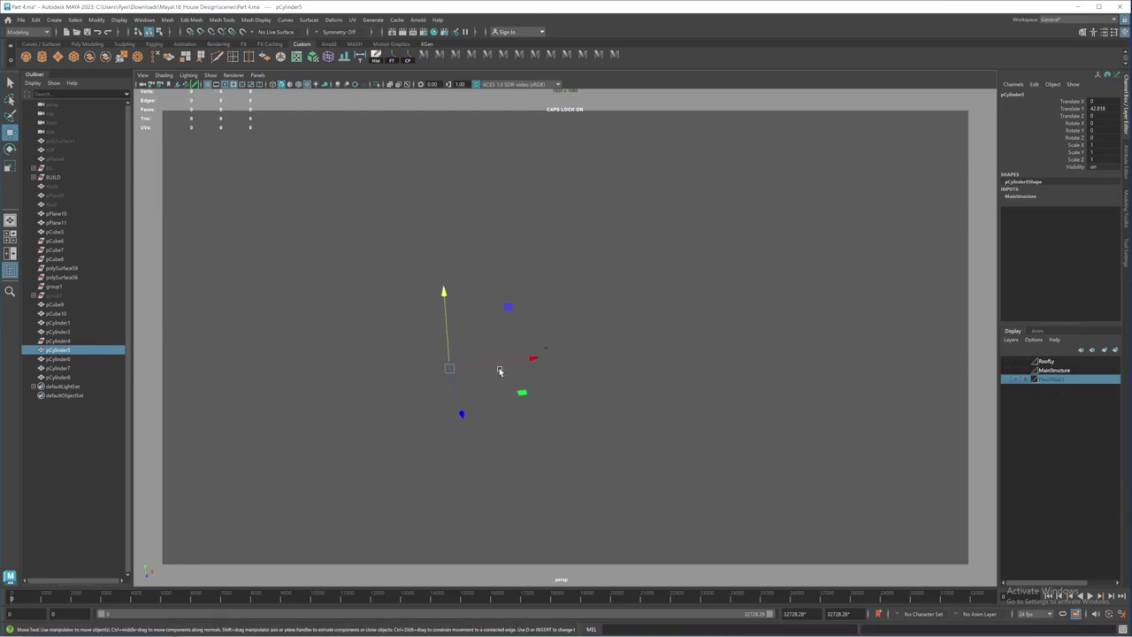
{"action": "left_click", "coordinate": [575, 384]}
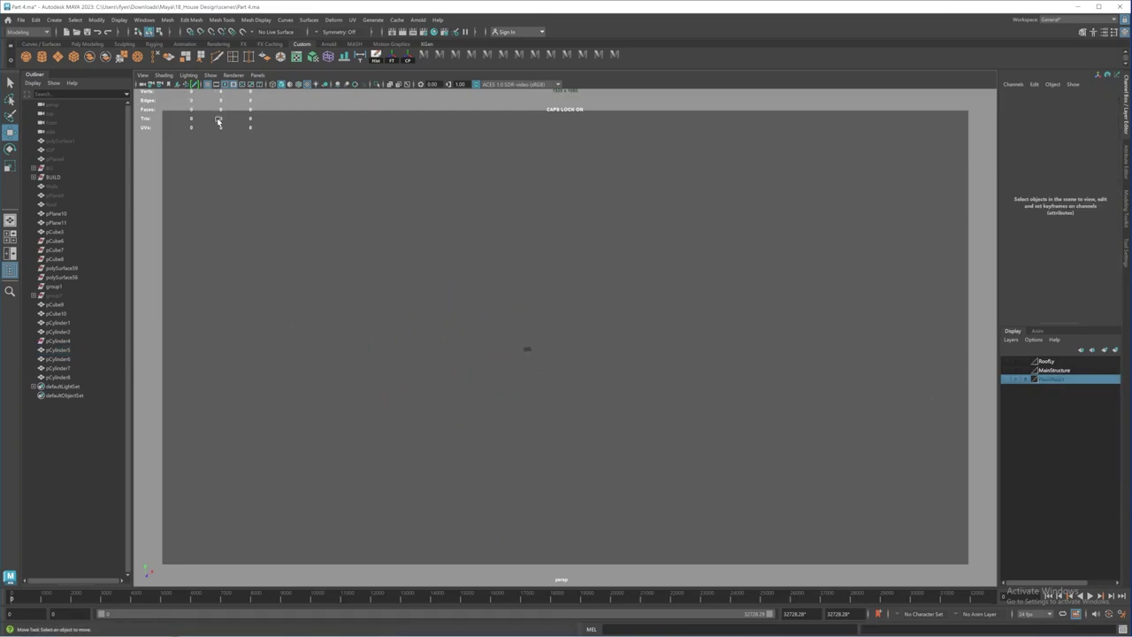
Step: Create a polygon cube at the scene origin
{"action": "left_click", "coordinate": [75, 57]}
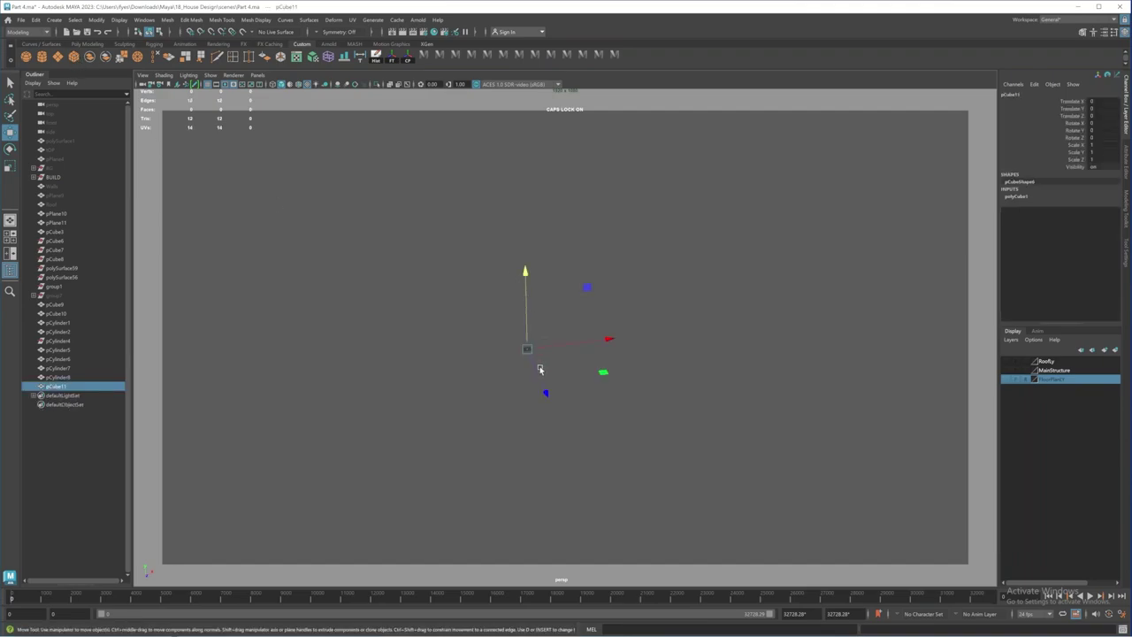
{"action": "key", "text": "f"}
{"action": "right_click_drag", "start_coordinate": [564, 386], "coordinate": [513, 329], "text": "alt"}
{"action": "left_click_drag", "start_coordinate": [535, 379], "coordinate": [589, 361], "text": "alt"}
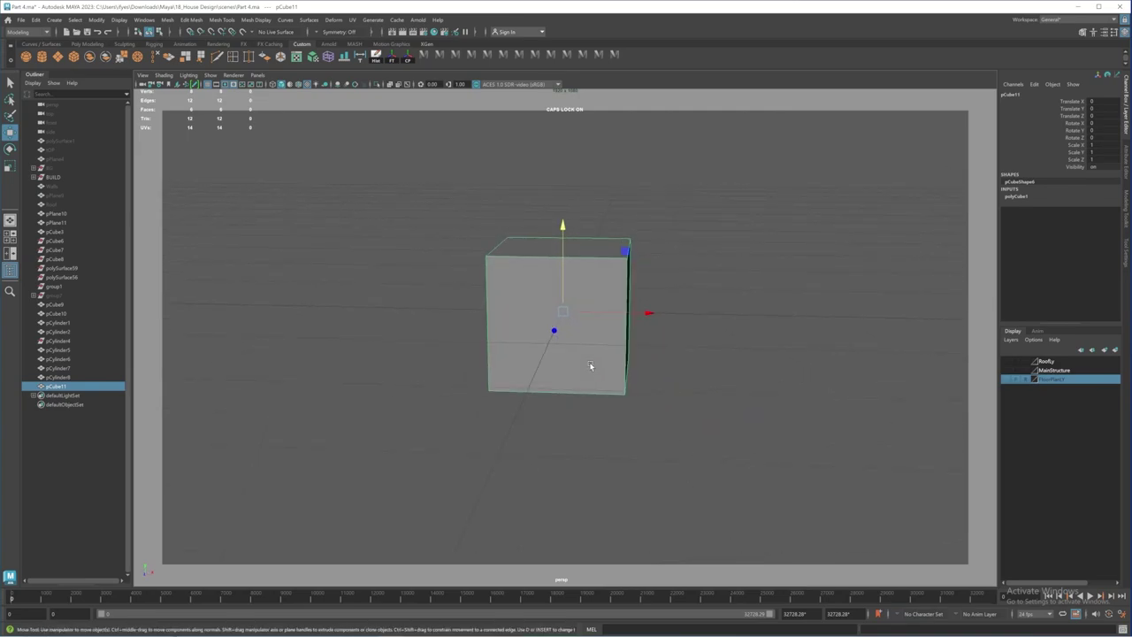
{"action": "middle_click_drag", "start_coordinate": [602, 363], "coordinate": [583, 366], "text": "alt"}
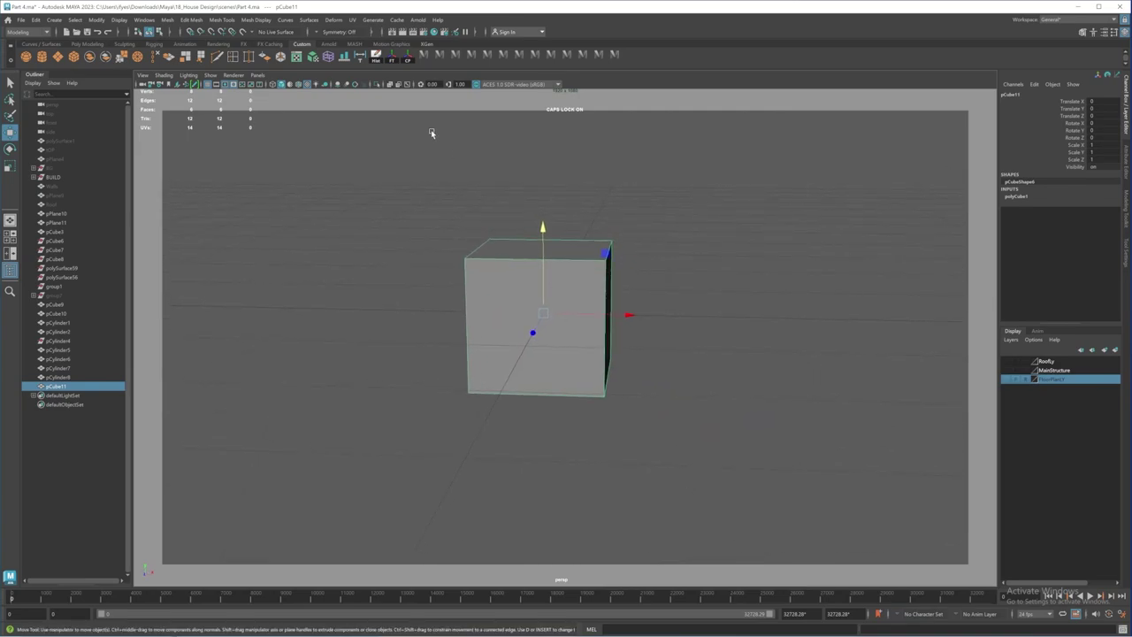
Step: Set the cube's Scale X, Scale Y and Scale Z to 3
{"action": "left_click", "coordinate": [1019, 196]}
{"action": "left_click_drag", "start_coordinate": [1095, 145], "coordinate": [1091, 159]}
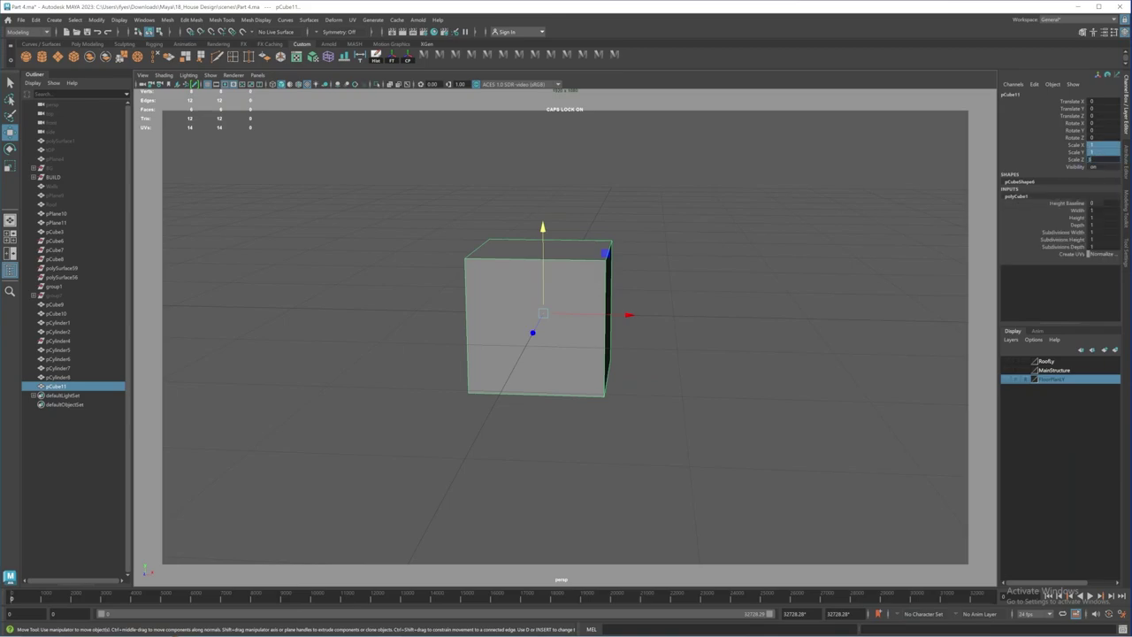
{"action": "type", "text": "3"}
{"action": "key", "text": "Return"}
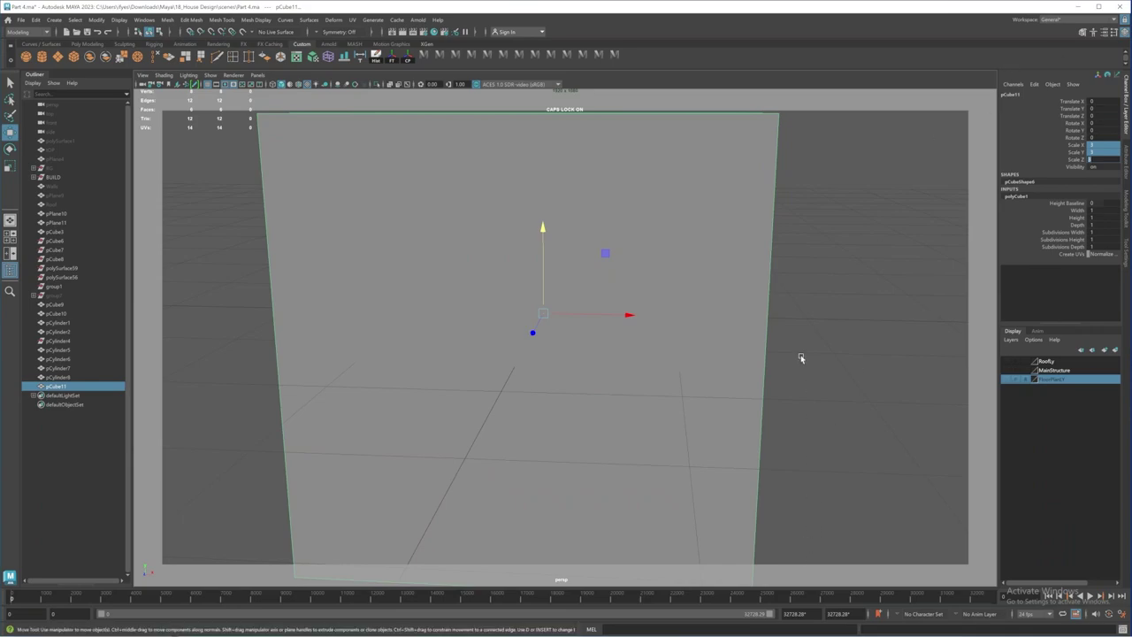
{"action": "right_click_drag", "start_coordinate": [762, 387], "coordinate": [530, 343], "text": "alt"}
{"action": "left_click_drag", "start_coordinate": [528, 343], "coordinate": [611, 329], "text": "alt"}
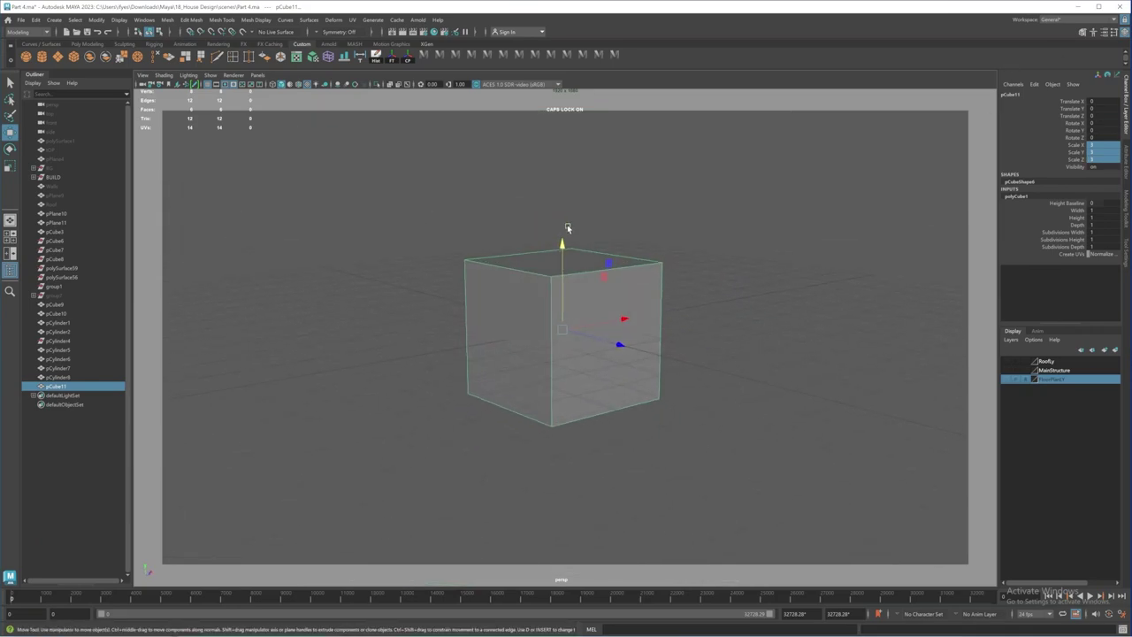
Step: Move the cube up to a Translate Y of about 1.8
{"action": "left_click_drag", "start_coordinate": [563, 245], "coordinate": [562, 169]}
{"action": "middle_click_drag", "start_coordinate": [637, 257], "coordinate": [653, 314], "text": "alt"}
{"action": "left_click_drag", "start_coordinate": [654, 314], "coordinate": [601, 330], "text": "alt"}
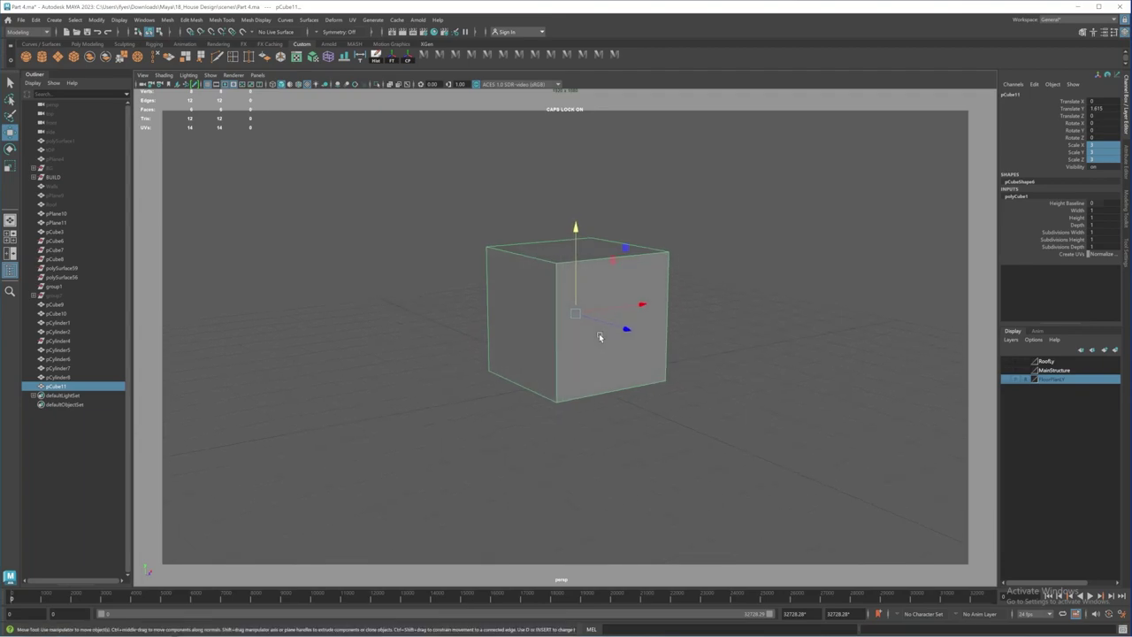
Step: Stretch the cube vertically into a tall post with a Scale Y of about 12.5
{"action": "left_click_drag", "start_coordinate": [552, 382], "coordinate": [602, 329], "text": "alt"}
{"action": "key", "text": "r"}
{"action": "left_click_drag", "start_coordinate": [584, 239], "coordinate": [583, 181]}
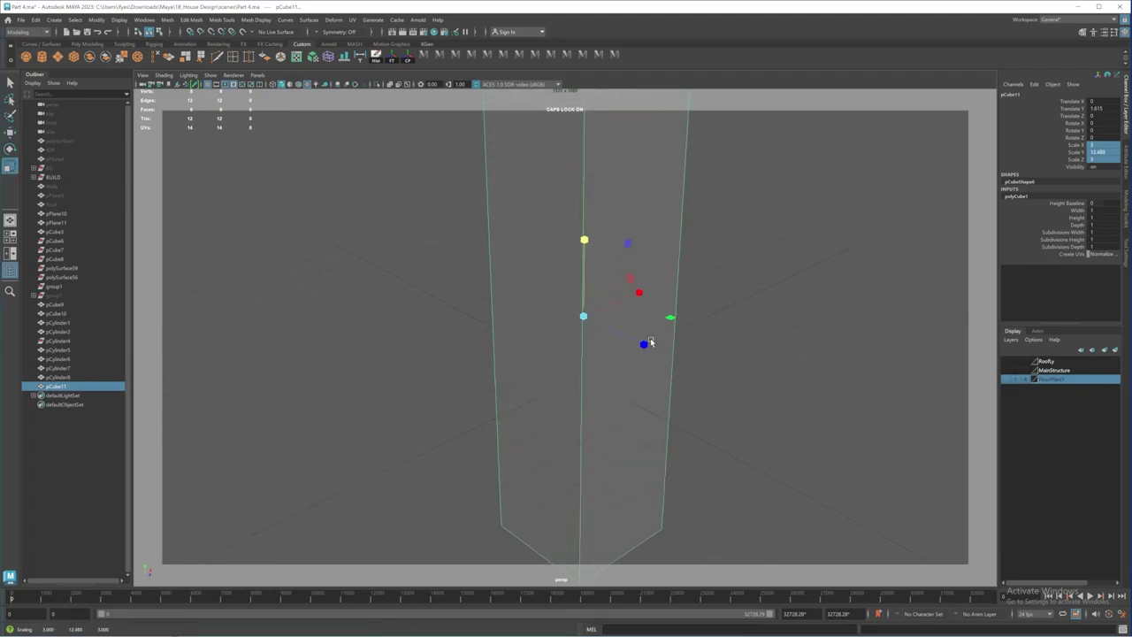
{"action": "scroll", "coordinate": [657, 347], "scroll_direction": "down", "scroll_amount": 5}
{"action": "scroll", "coordinate": [579, 361], "scroll_direction": "down", "scroll_amount": 3}
{"action": "left_click_drag", "start_coordinate": [574, 354], "coordinate": [662, 382], "text": "alt"}
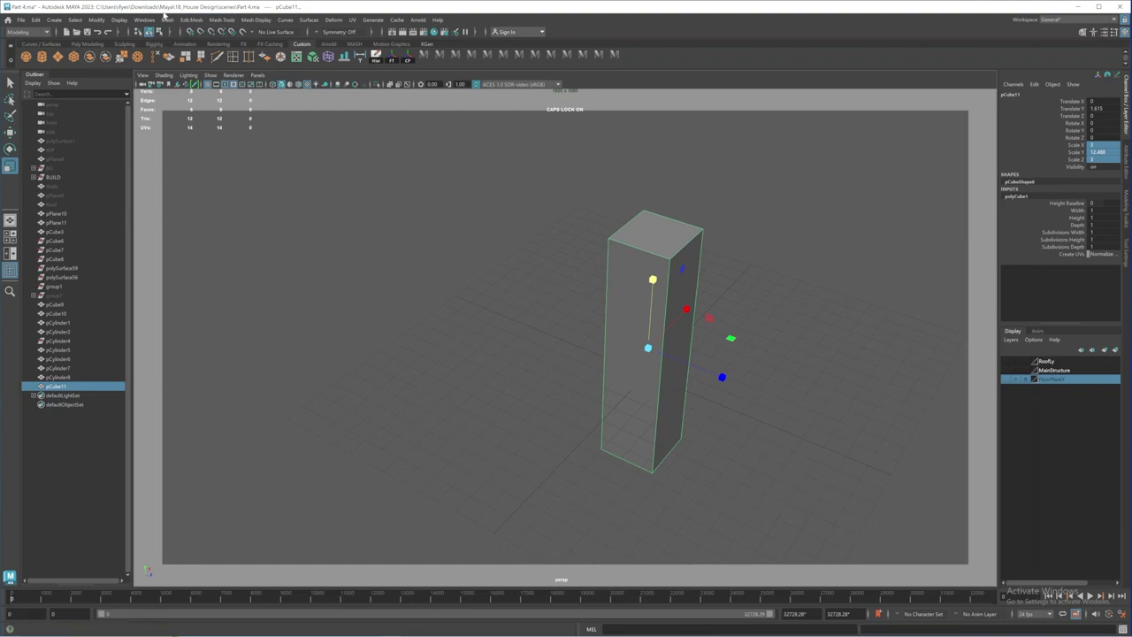
Step: Activate the Insert Edge Loop tool for the post and open its tool settings
{"action": "left_click", "coordinate": [168, 19]}
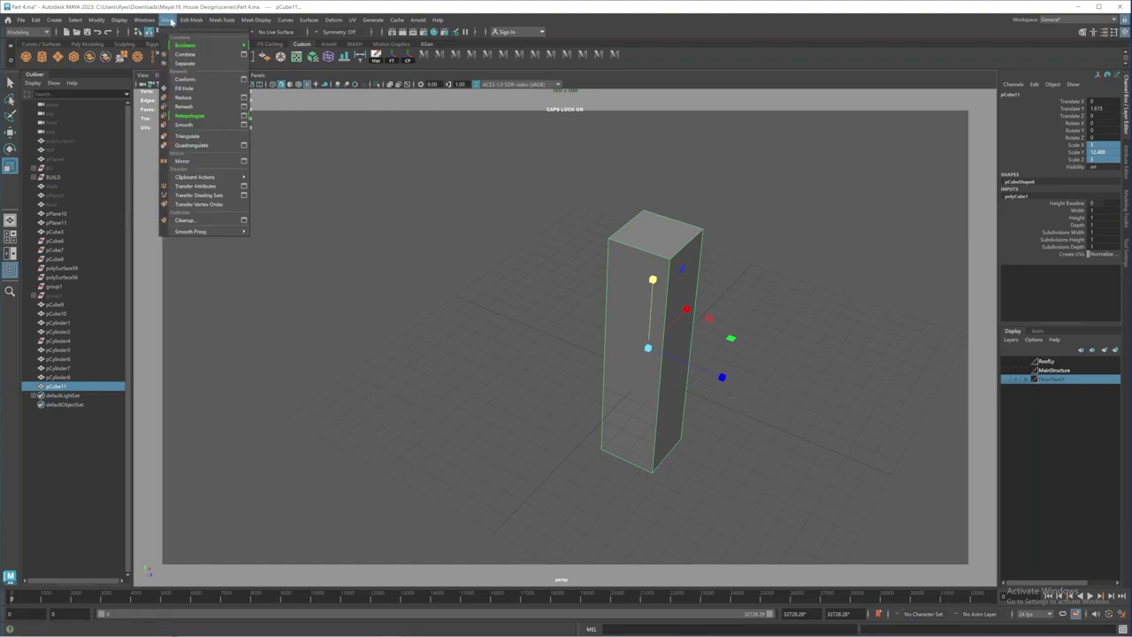
{"action": "mouse_move", "coordinate": [193, 20]}
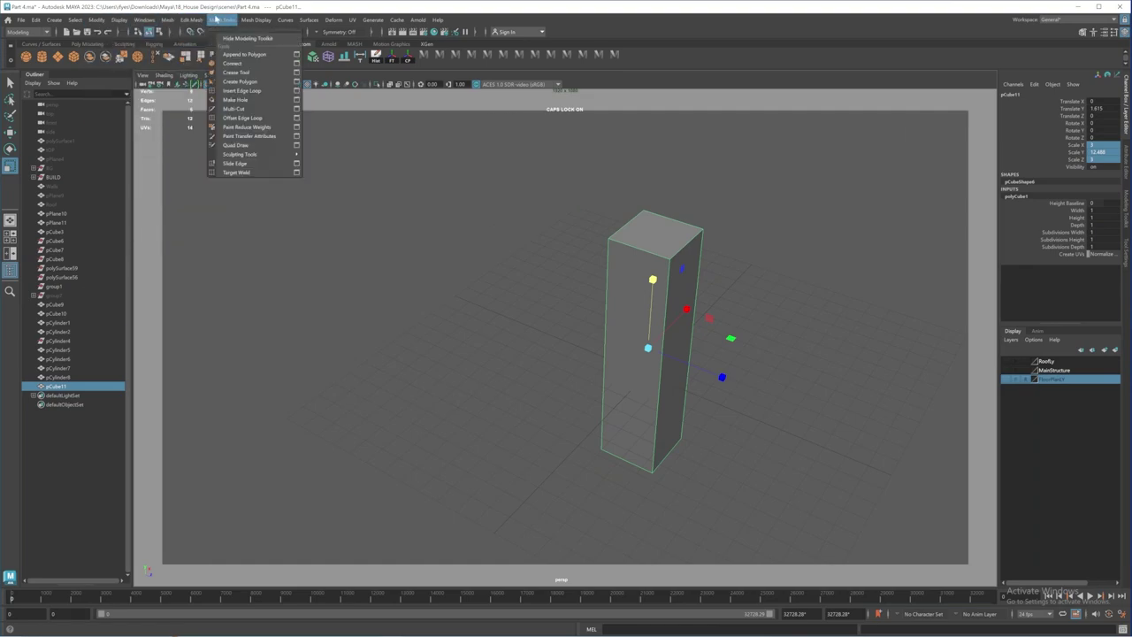
{"action": "left_click", "coordinate": [233, 91]}
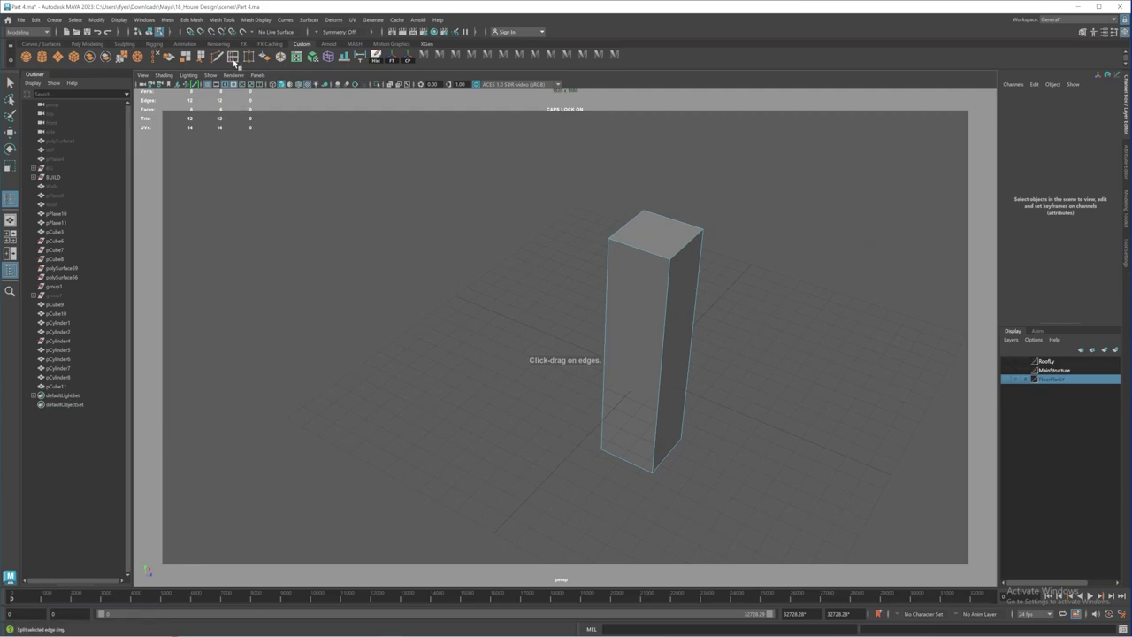
{"action": "left_click_drag", "start_coordinate": [675, 320], "coordinate": [684, 319], "text": "alt"}
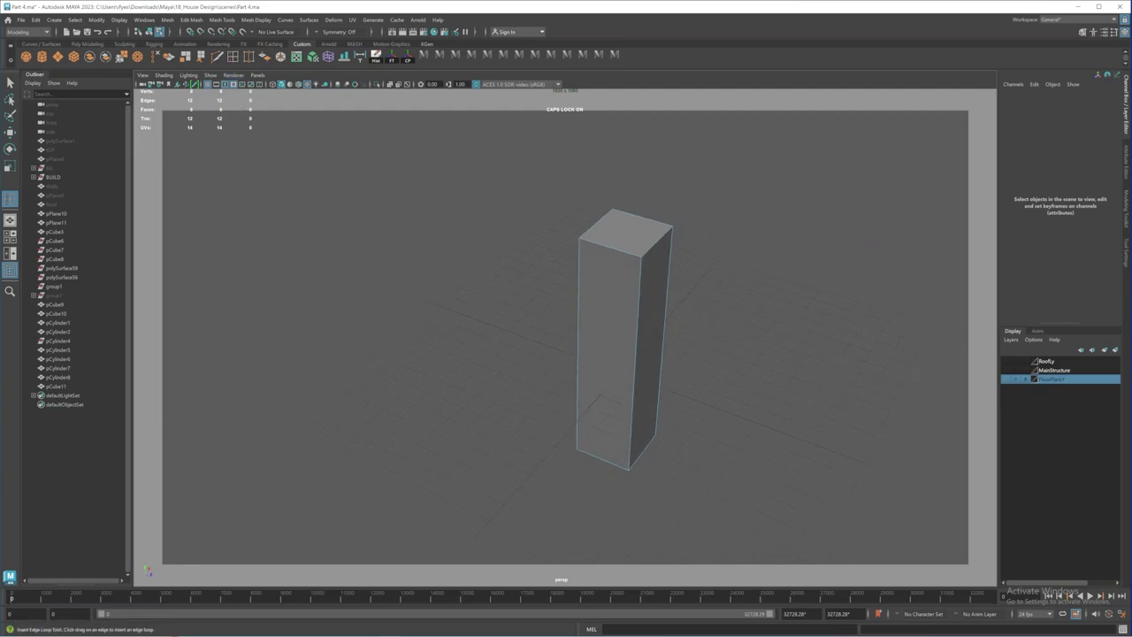
{"action": "left_click", "coordinate": [1128, 255]}
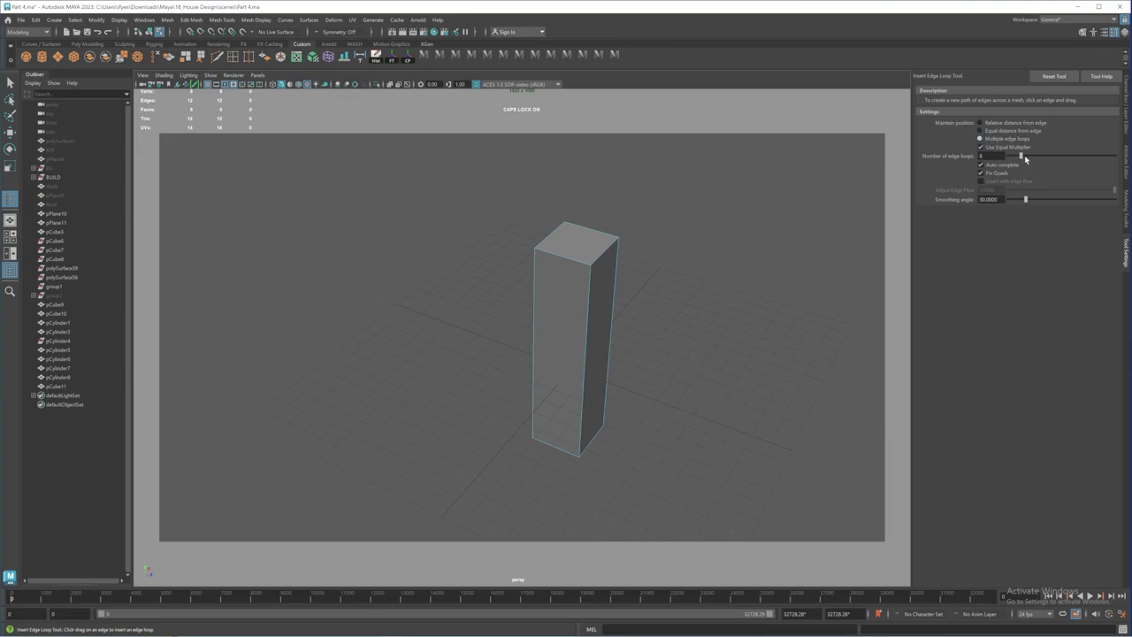
Step: Try splitting the post's width with six evenly spaced vertical edge loops, and undo them
{"action": "left_click", "coordinate": [567, 261]}
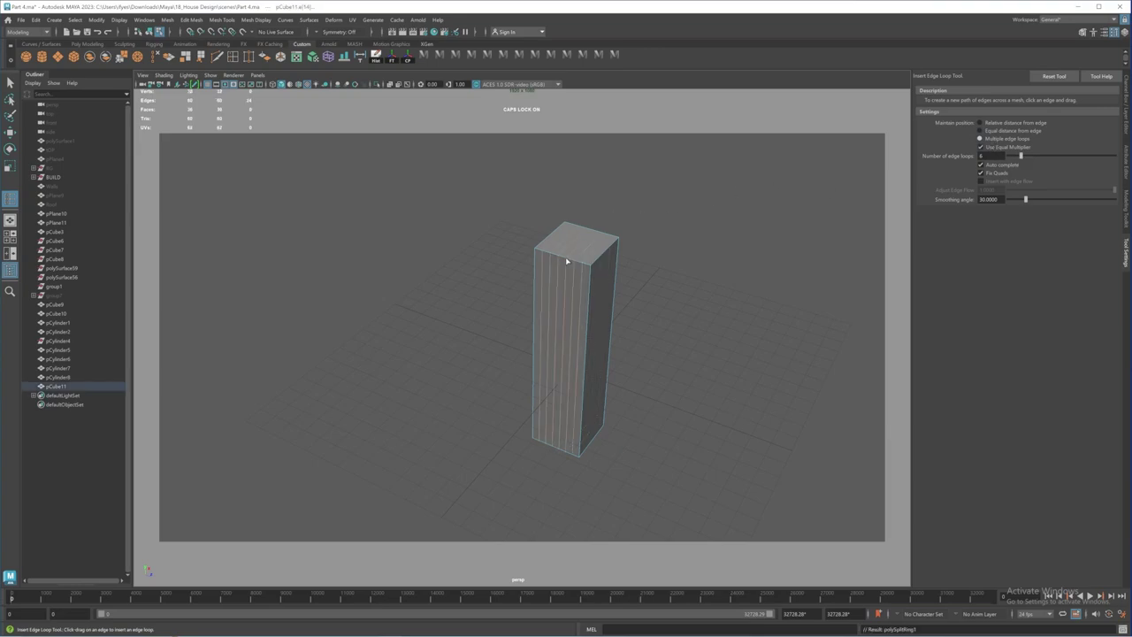
{"action": "left_click_drag", "start_coordinate": [613, 309], "coordinate": [619, 308], "text": "alt"}
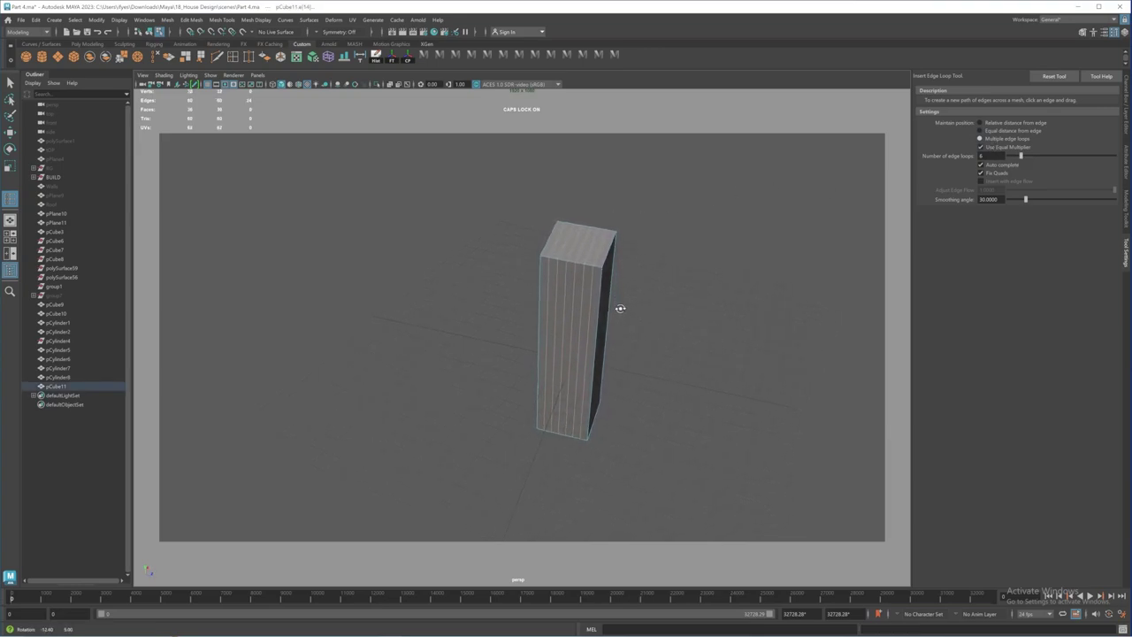
{"action": "key", "text": "ctrl+z"}
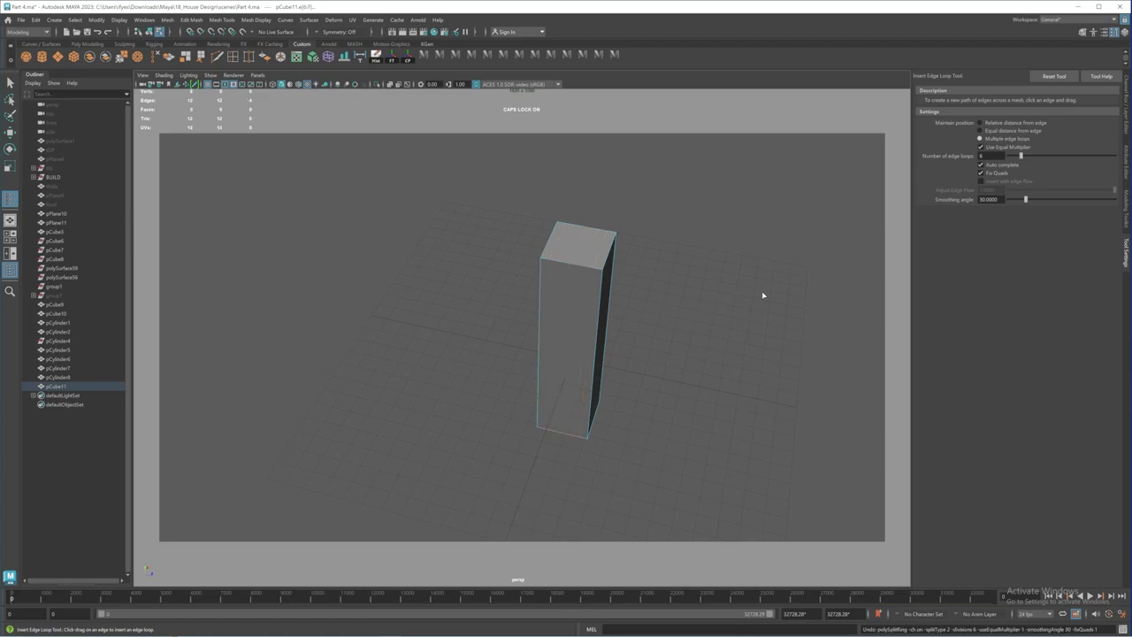
Step: Try splitting the post's width with the number of edge loops set to 4, and undo the insertion
{"action": "left_click", "coordinate": [985, 156]}
{"action": "type", "text": "4"}
{"action": "left_click", "coordinate": [564, 264]}
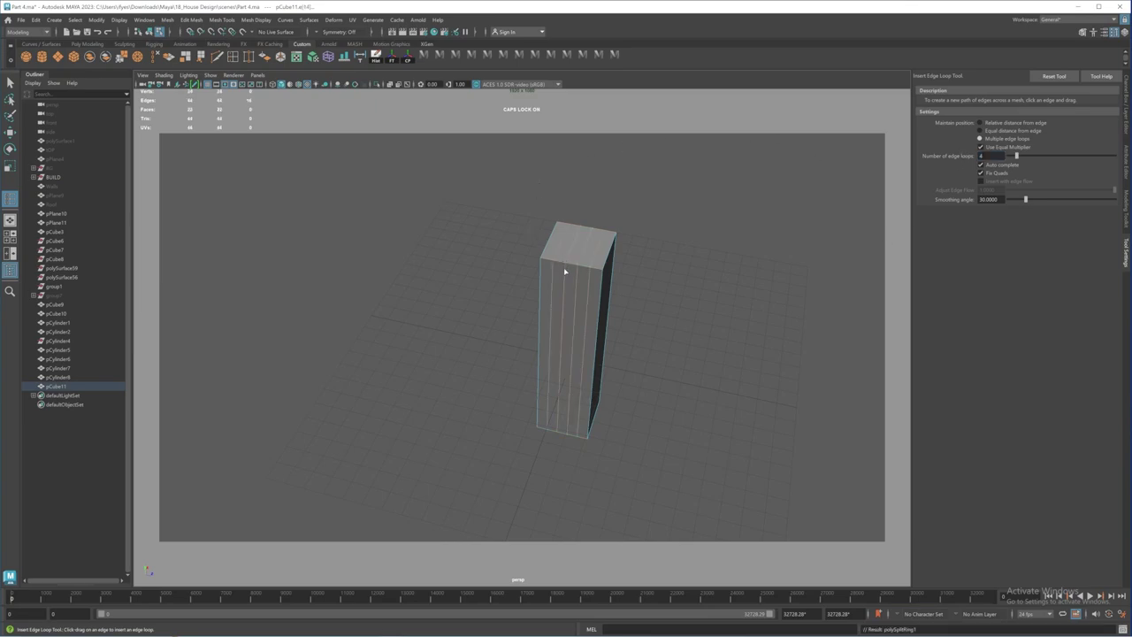
{"action": "left_click_drag", "start_coordinate": [580, 339], "coordinate": [580, 330], "text": "alt"}
{"action": "key", "text": "w"}
{"action": "middle_click_drag", "start_coordinate": [616, 325], "coordinate": [658, 302], "text": "alt"}
{"action": "right_click_drag", "start_coordinate": [618, 240], "coordinate": [645, 222]}
{"action": "left_click_drag", "start_coordinate": [645, 222], "coordinate": [615, 268], "text": "alt"}
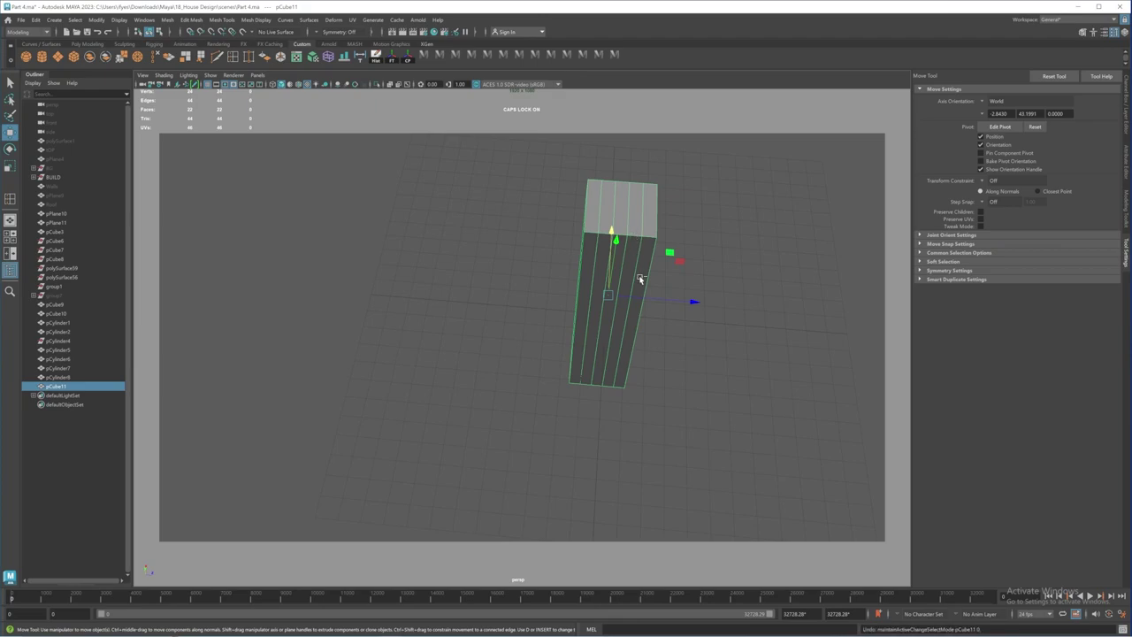
{"action": "key", "text": "ctrl+z"}
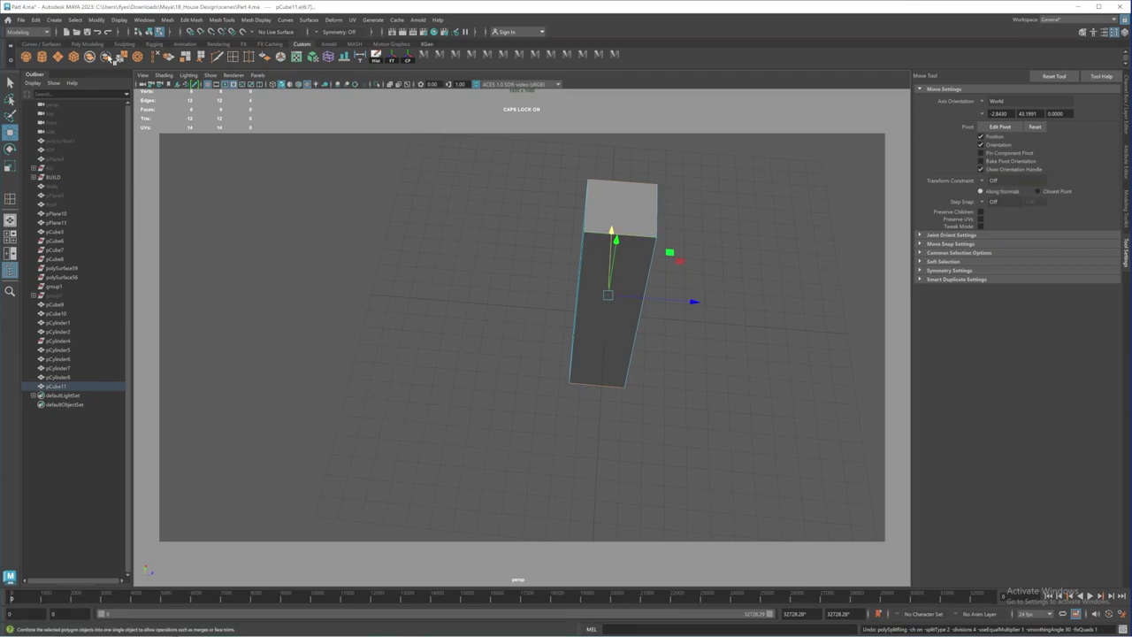
Step: Insert three evenly spaced vertical edge loops across the post's width and leave the Insert Edge Loop tool
{"action": "left_click", "coordinate": [233, 57]}
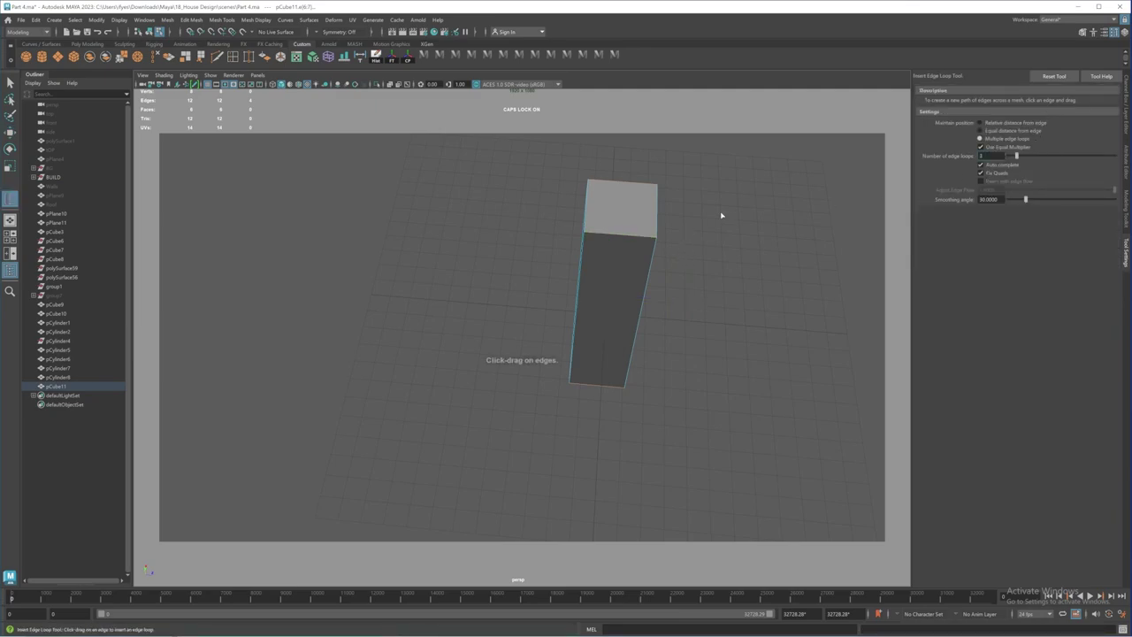
{"action": "left_click", "coordinate": [617, 237]}
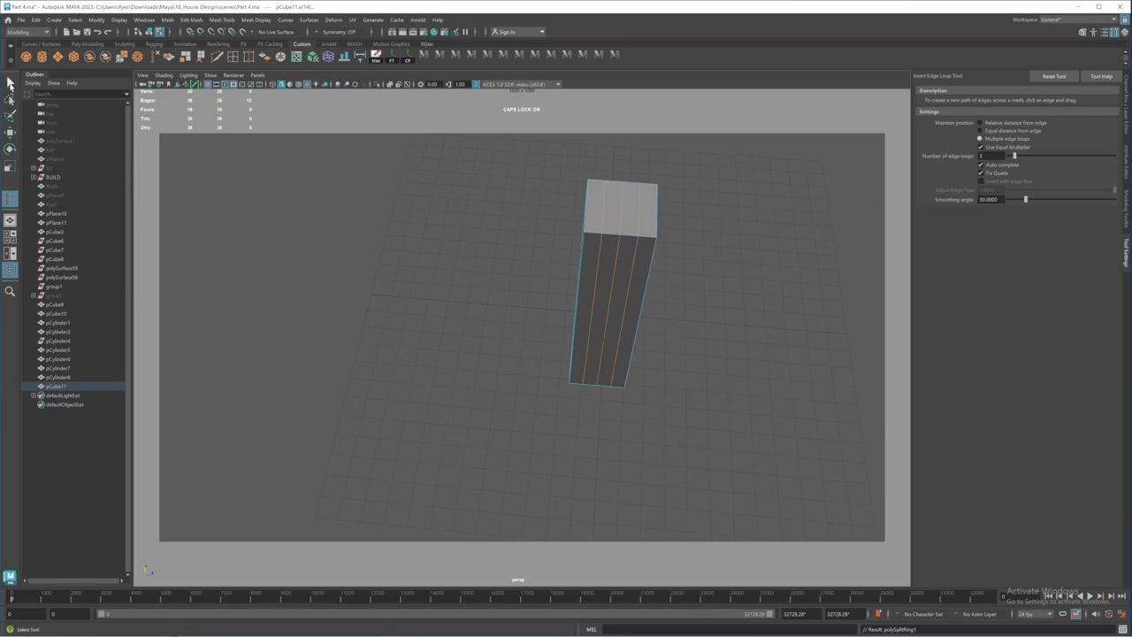
{"action": "left_click", "coordinate": [10, 83]}
Step: Duplicate the divided post in object mode and move the copy along X to a Translate X of about -16.5
{"action": "left_click_drag", "start_coordinate": [533, 348], "coordinate": [605, 248], "text": "alt"}
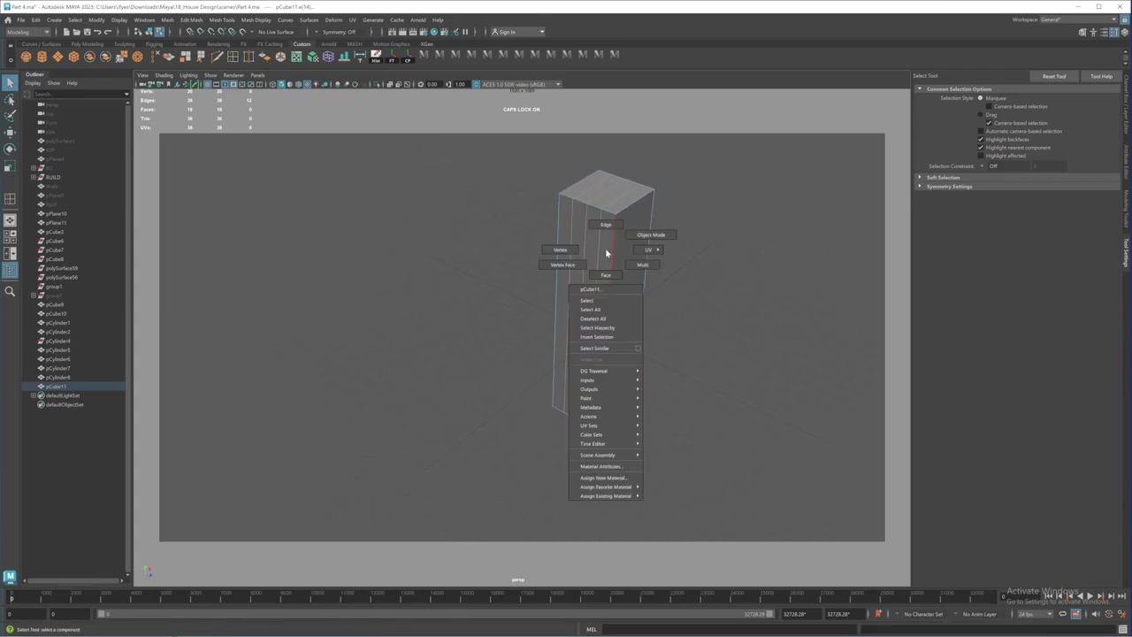
{"action": "right_click_drag", "start_coordinate": [609, 245], "coordinate": [651, 235]}
{"action": "key", "text": "ctrl+d"}
{"action": "key", "text": "w"}
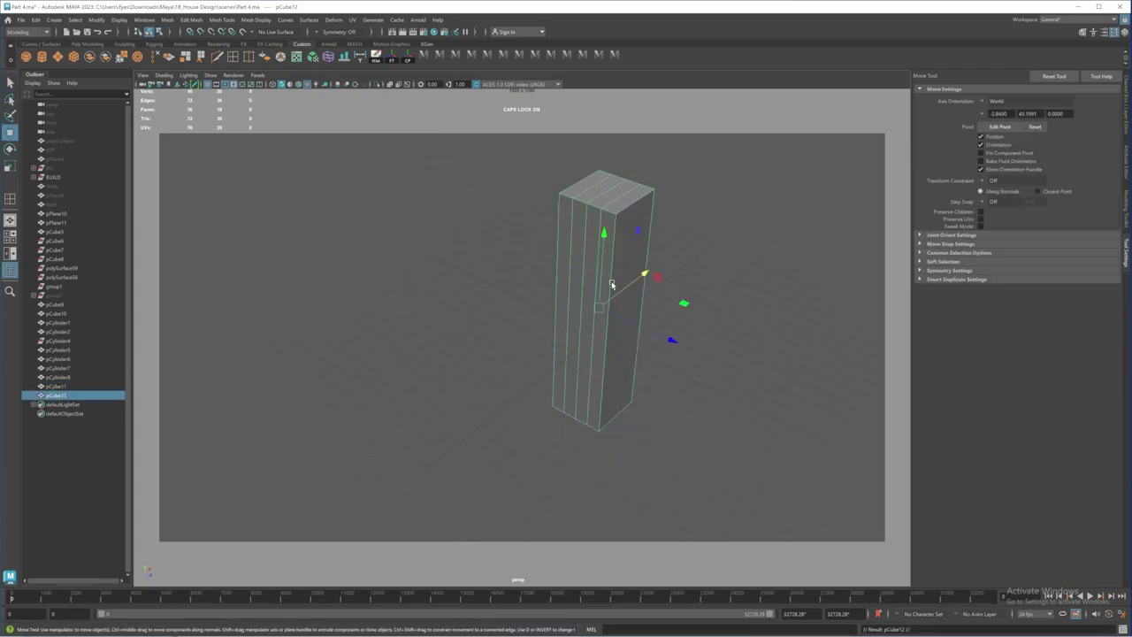
{"action": "middle_click_drag", "start_coordinate": [636, 277], "coordinate": [409, 371]}
{"action": "left_click_drag", "start_coordinate": [409, 370], "coordinate": [362, 406]}
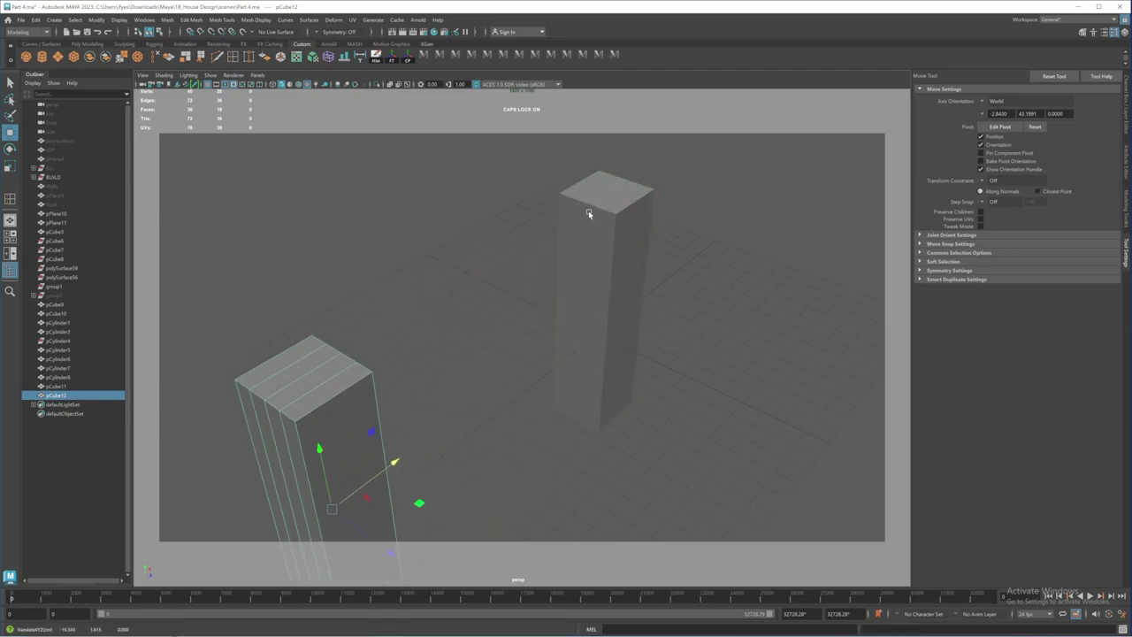
Step: Extrude the two outer strip faces on the original post's side facing the copy and pull them outward along X, leaving a central groove
{"action": "middle_click_drag", "start_coordinate": [588, 212], "coordinate": [519, 258], "text": "alt"}
{"action": "right_click_drag", "start_coordinate": [519, 259], "coordinate": [578, 253], "text": "alt"}
{"action": "left_click", "coordinate": [569, 264]}
{"action": "left_click_drag", "start_coordinate": [492, 316], "coordinate": [596, 252], "text": "alt"}
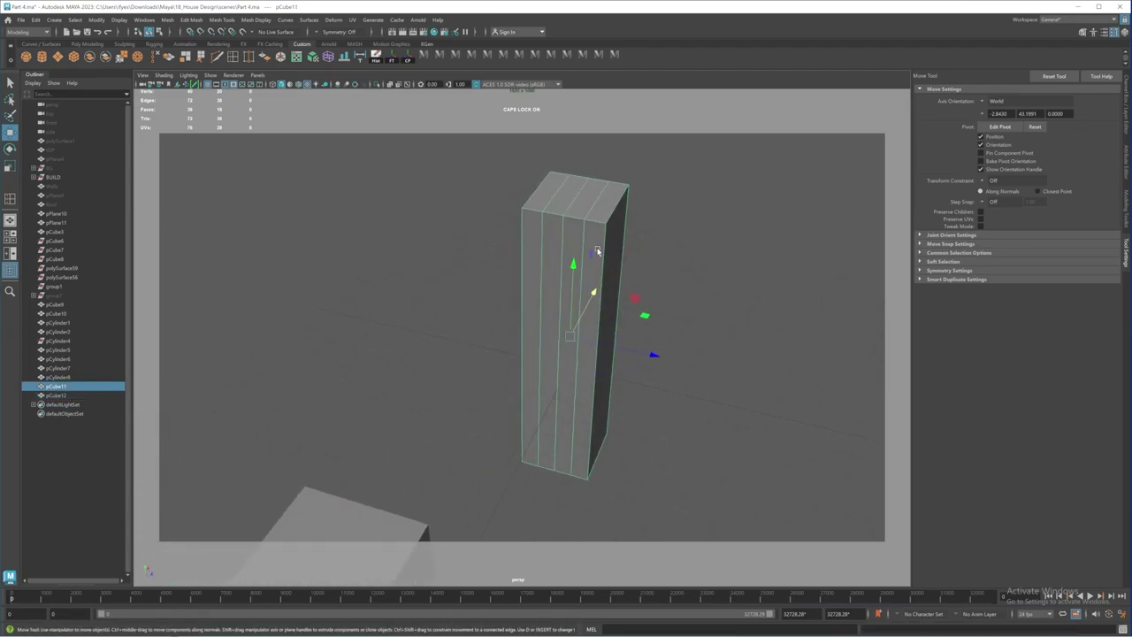
{"action": "right_click_drag", "start_coordinate": [596, 252], "coordinate": [592, 236]}
{"action": "left_click", "coordinate": [591, 236]}
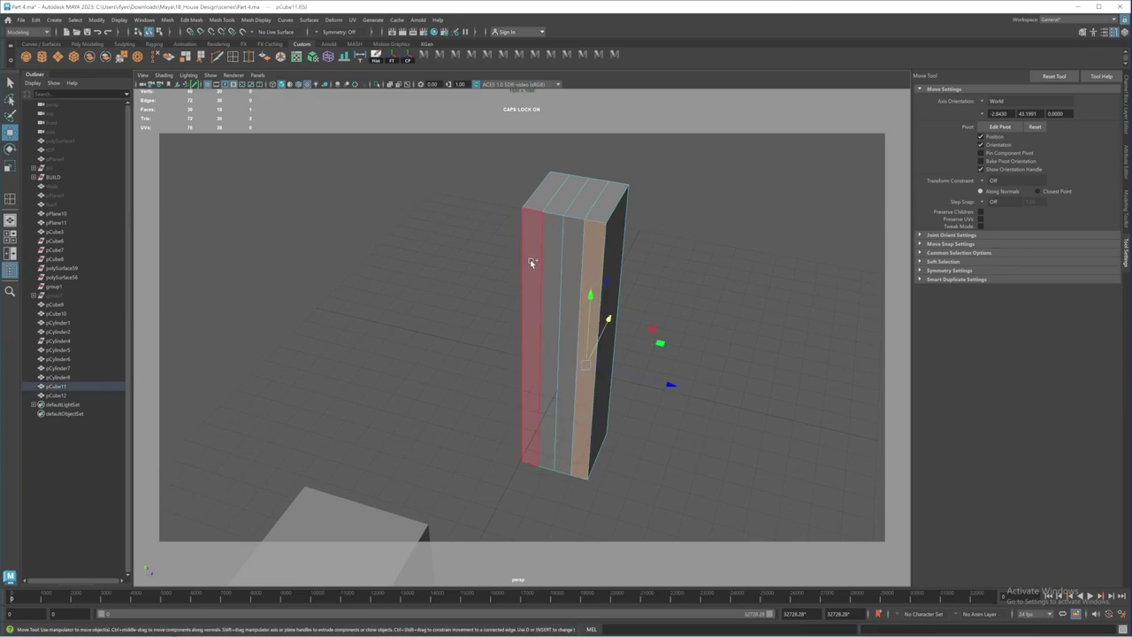
{"action": "left_click", "coordinate": [531, 262], "text": "shift"}
{"action": "middle_click_drag", "start_coordinate": [563, 376], "coordinate": [572, 314], "text": "alt"}
{"action": "right_click_drag", "start_coordinate": [620, 316], "coordinate": [600, 324], "text": "alt"}
{"action": "left_click_drag", "start_coordinate": [600, 323], "coordinate": [434, 267], "text": "alt"}
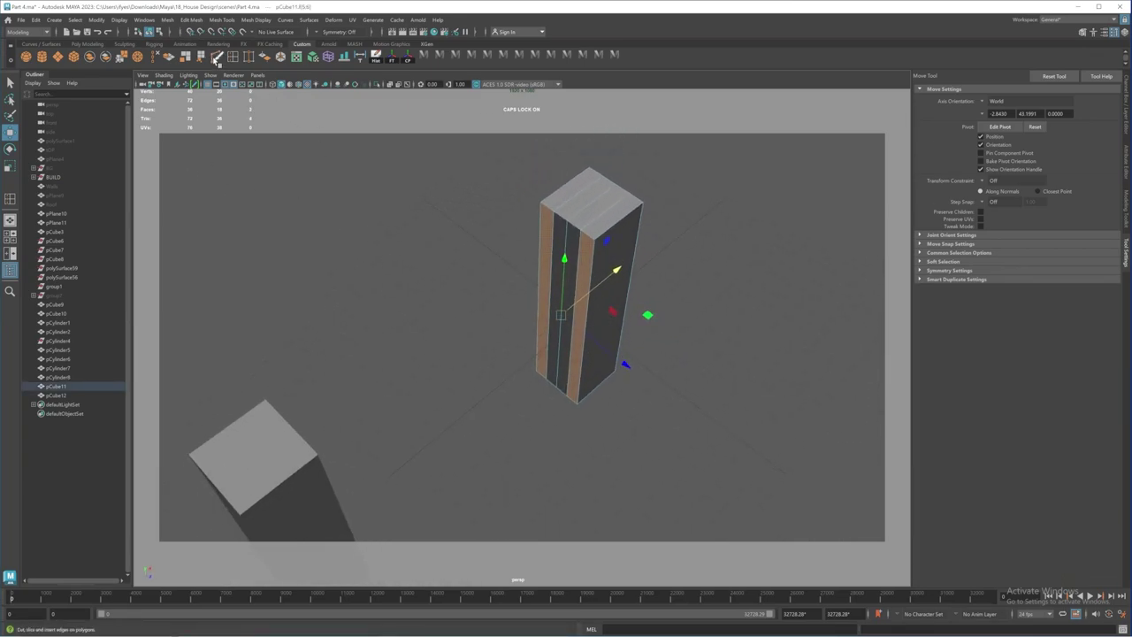
{"action": "left_click", "coordinate": [1127, 168]}
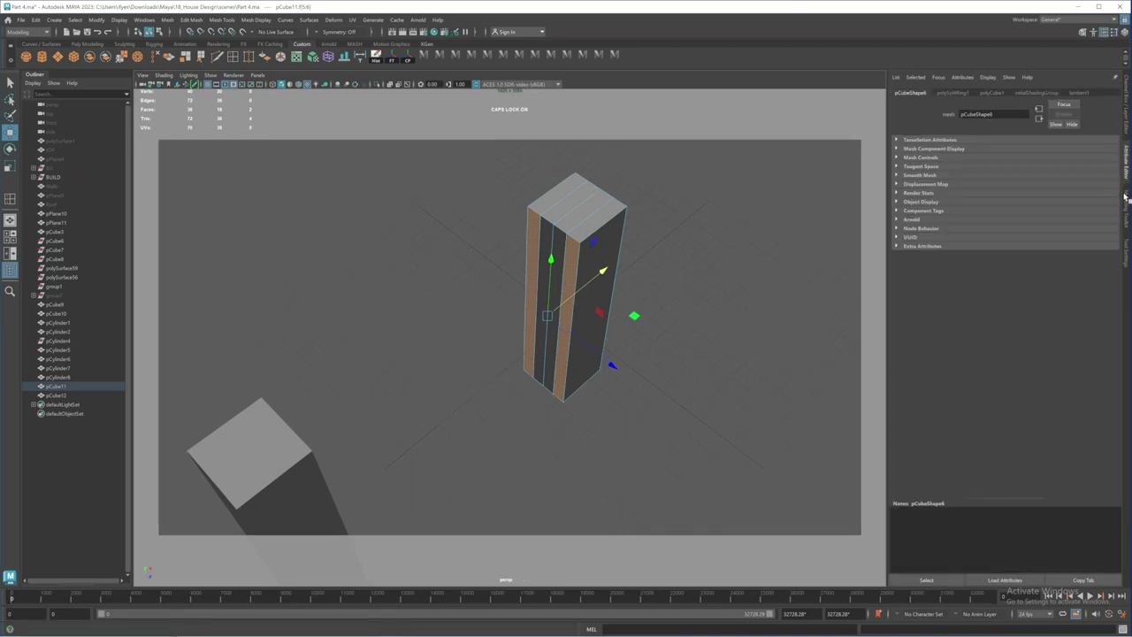
{"action": "left_click", "coordinate": [1126, 211]}
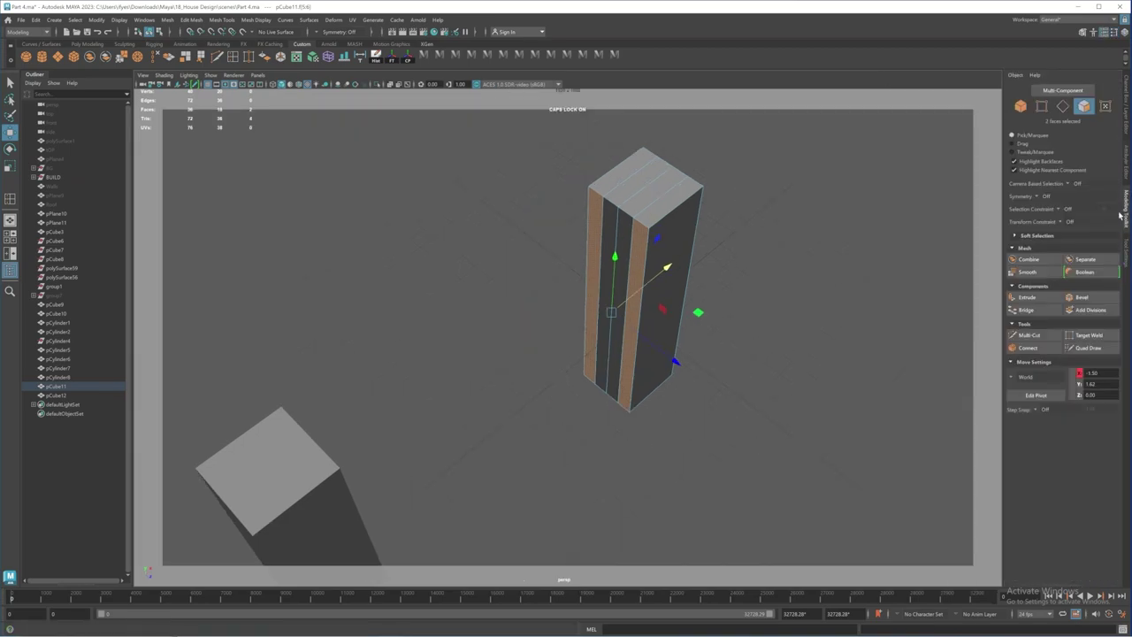
{"action": "left_click", "coordinate": [1026, 297]}
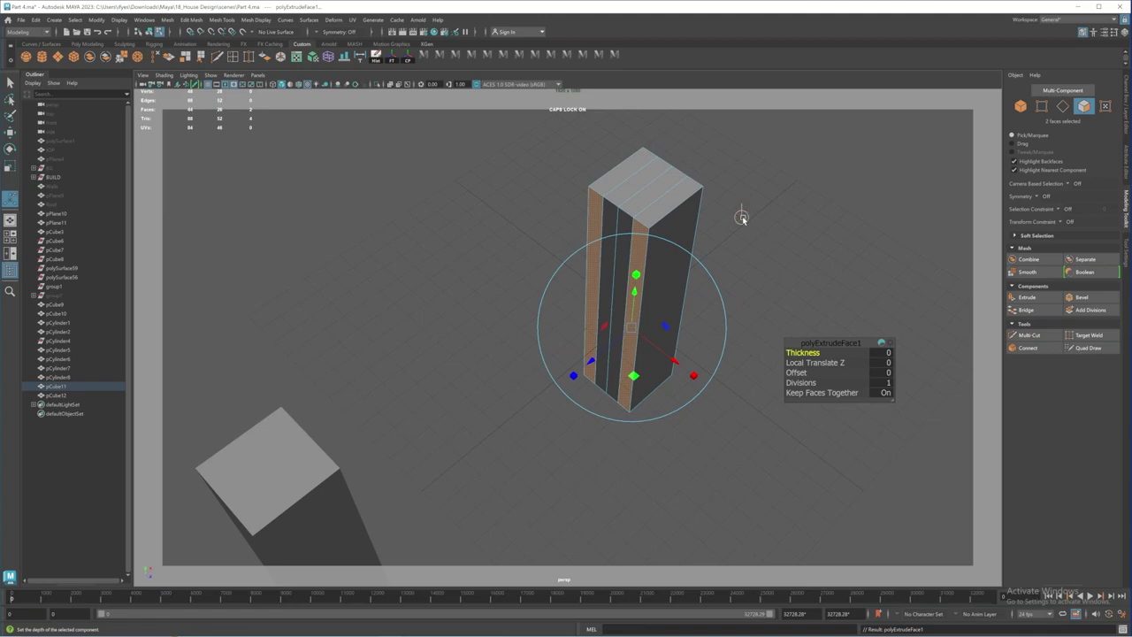
{"action": "key", "text": "w"}
{"action": "left_click_drag", "start_coordinate": [666, 267], "coordinate": [572, 255]}
{"action": "left_click", "coordinate": [491, 241]}
Step: Scale the two outer vertical edge loops of the duplicate post slightly closer together along Z to narrow its middle strips
{"action": "middle_click_drag", "start_coordinate": [493, 244], "coordinate": [536, 278], "text": "alt"}
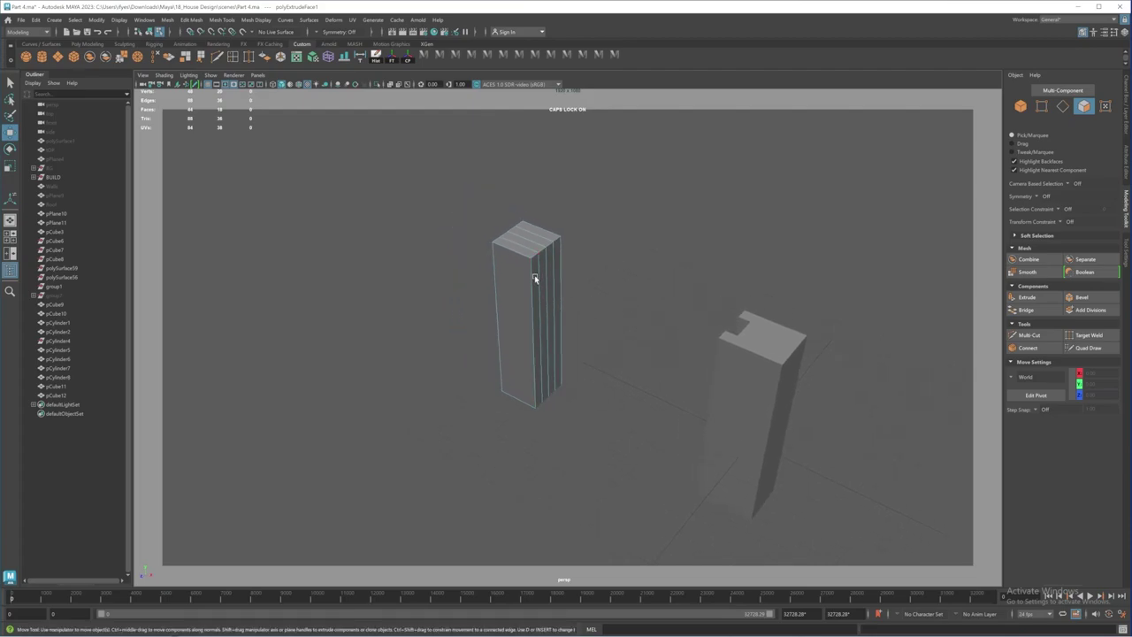
{"action": "left_click_drag", "start_coordinate": [536, 277], "coordinate": [525, 280], "text": "alt"}
{"action": "left_click", "coordinate": [536, 272]}
{"action": "left_click", "coordinate": [547, 267], "text": "shift"}
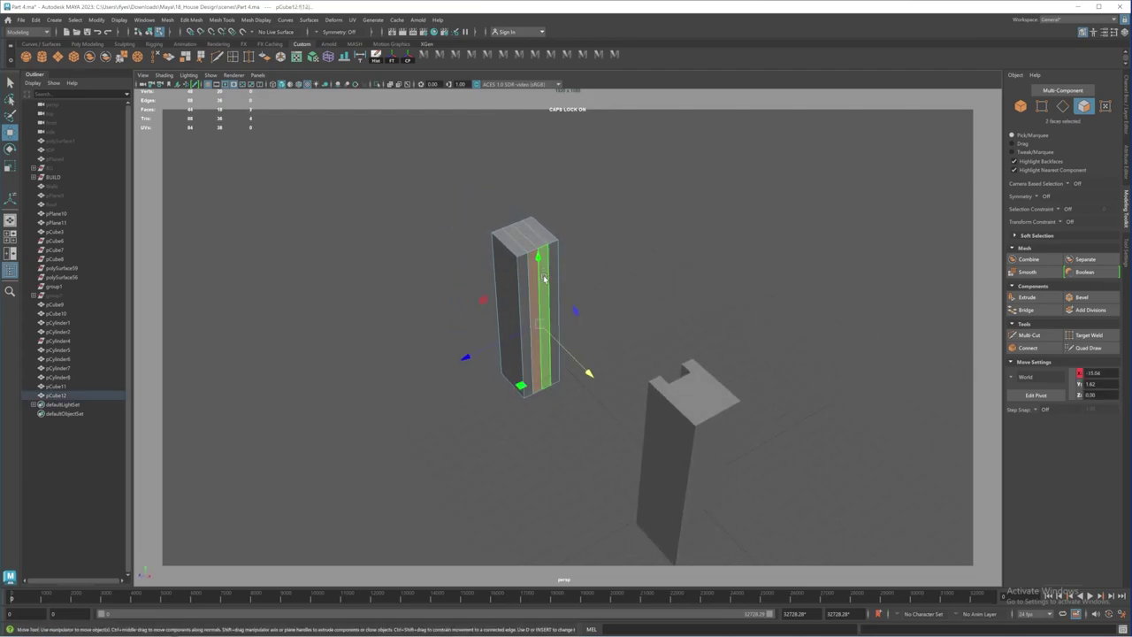
{"action": "scroll", "coordinate": [549, 285], "scroll_direction": "up", "scroll_amount": 1}
{"action": "right_click_drag", "start_coordinate": [543, 261], "coordinate": [543, 235]}
{"action": "left_click_drag", "start_coordinate": [564, 261], "coordinate": [574, 292], "text": "alt"}
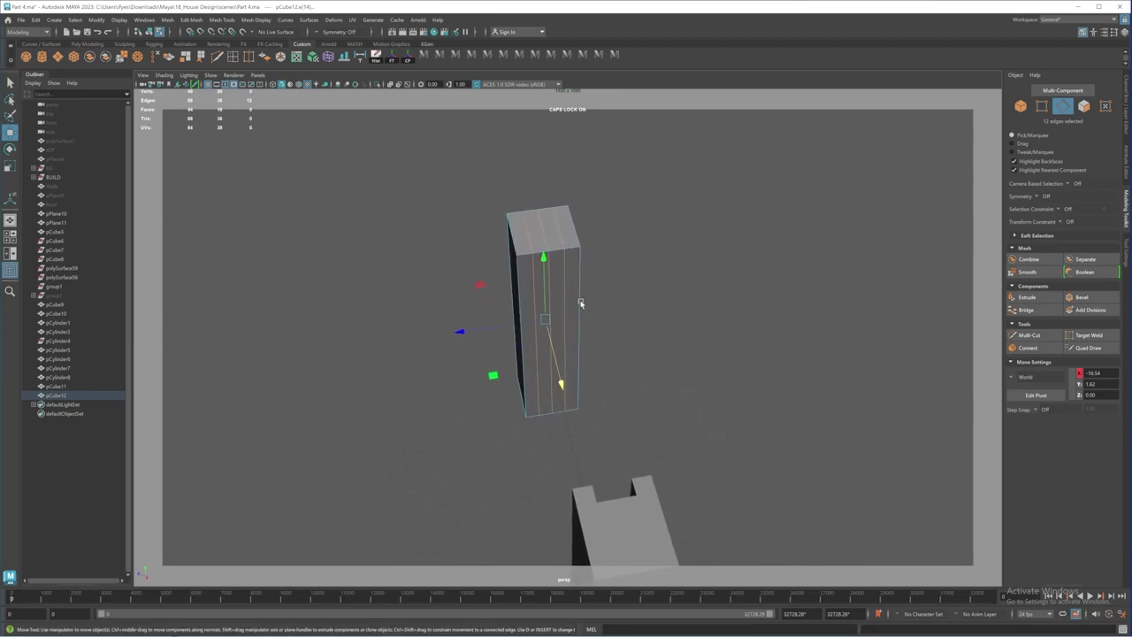
{"action": "left_click", "coordinate": [579, 244]}
{"action": "double_click", "coordinate": [545, 239]}
{"action": "key", "text": "q"}
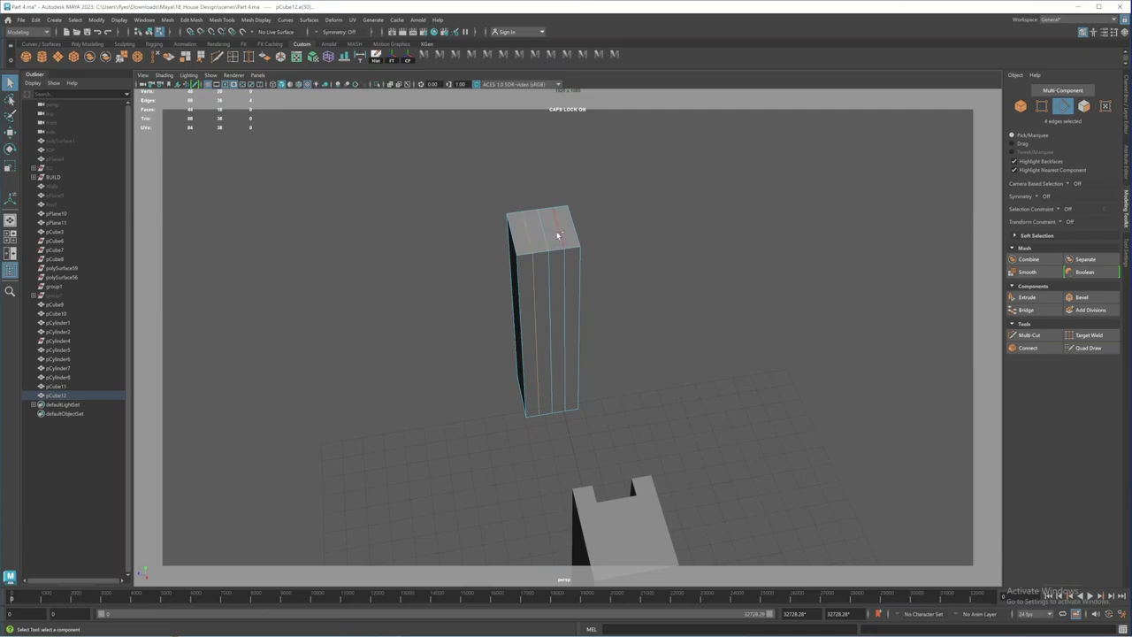
{"action": "double_click", "coordinate": [546, 241], "text": "shift"}
{"action": "key", "text": "r"}
{"action": "left_click_drag", "start_coordinate": [464, 332], "coordinate": [464, 331]}
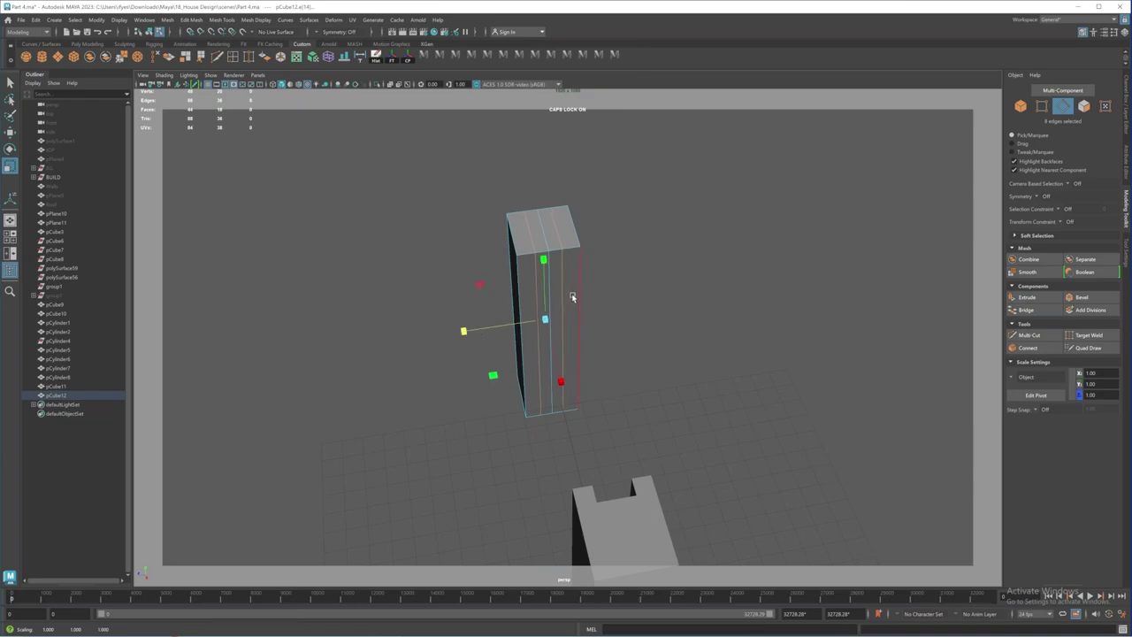
Step: Extrude the duplicate's two middle strip faces and pull them out along X toward the original post as a tongue
{"action": "right_click_drag", "start_coordinate": [559, 271], "coordinate": [545, 265]}
{"action": "left_click", "coordinate": [544, 263]}
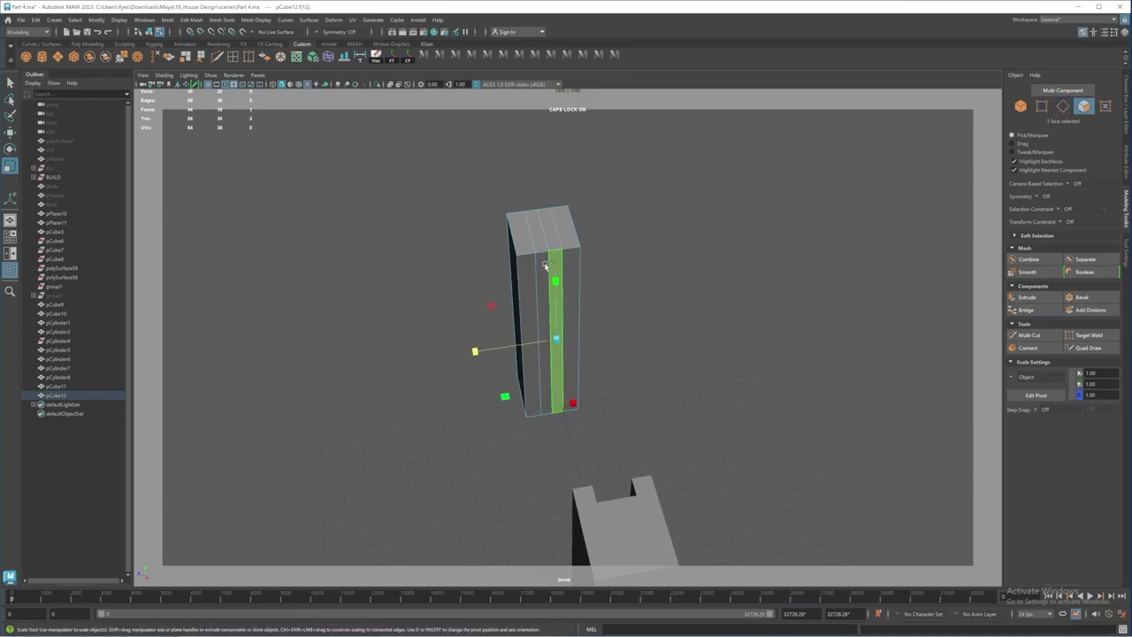
{"action": "left_click", "coordinate": [545, 263], "text": "shift"}
{"action": "left_click_drag", "start_coordinate": [500, 333], "coordinate": [574, 314], "text": "alt"}
{"action": "left_click", "coordinate": [1026, 299]}
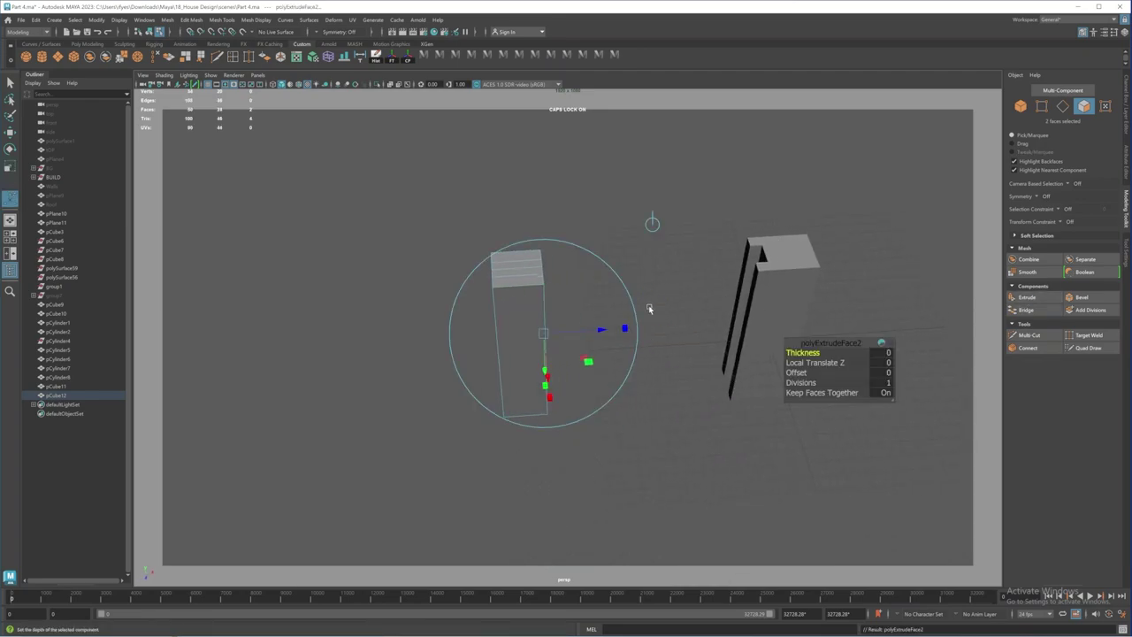
{"action": "key", "text": "w"}
{"action": "left_click_drag", "start_coordinate": [628, 329], "coordinate": [625, 290]}
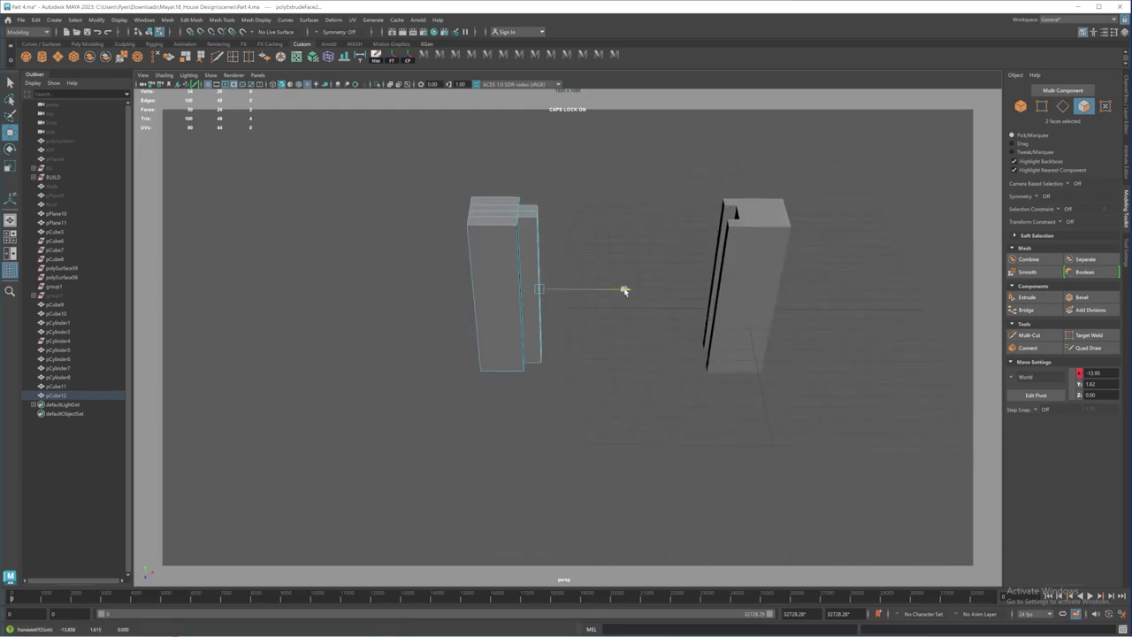
Step: Rotate the whole duplicate post to lie horizontally with a Rotate Z of -90
{"action": "right_click_drag", "start_coordinate": [507, 223], "coordinate": [541, 208]}
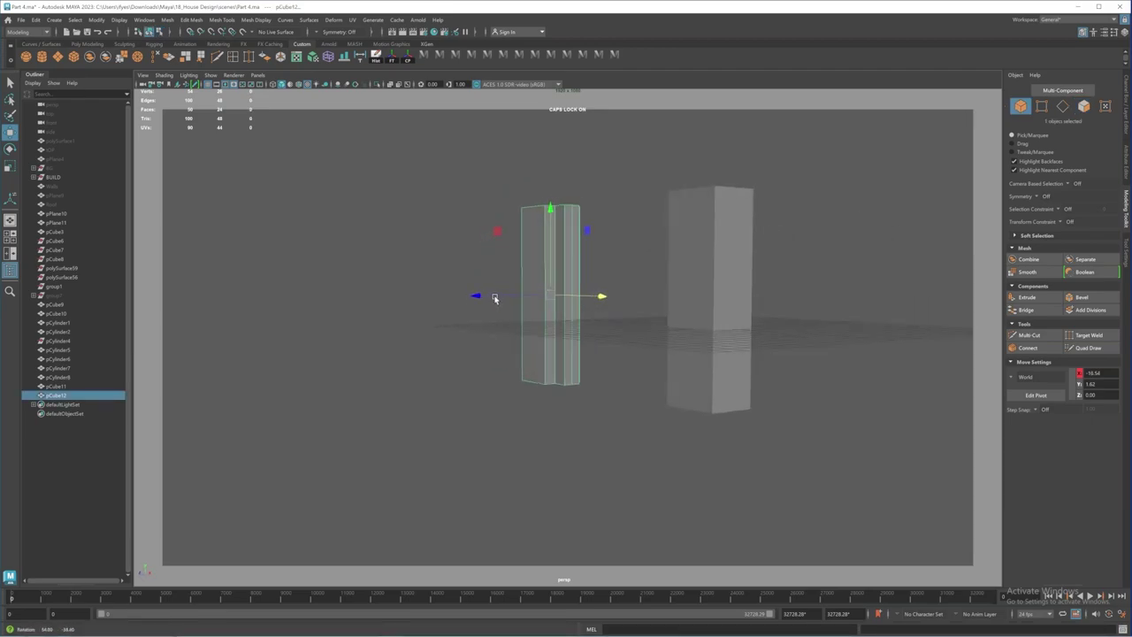
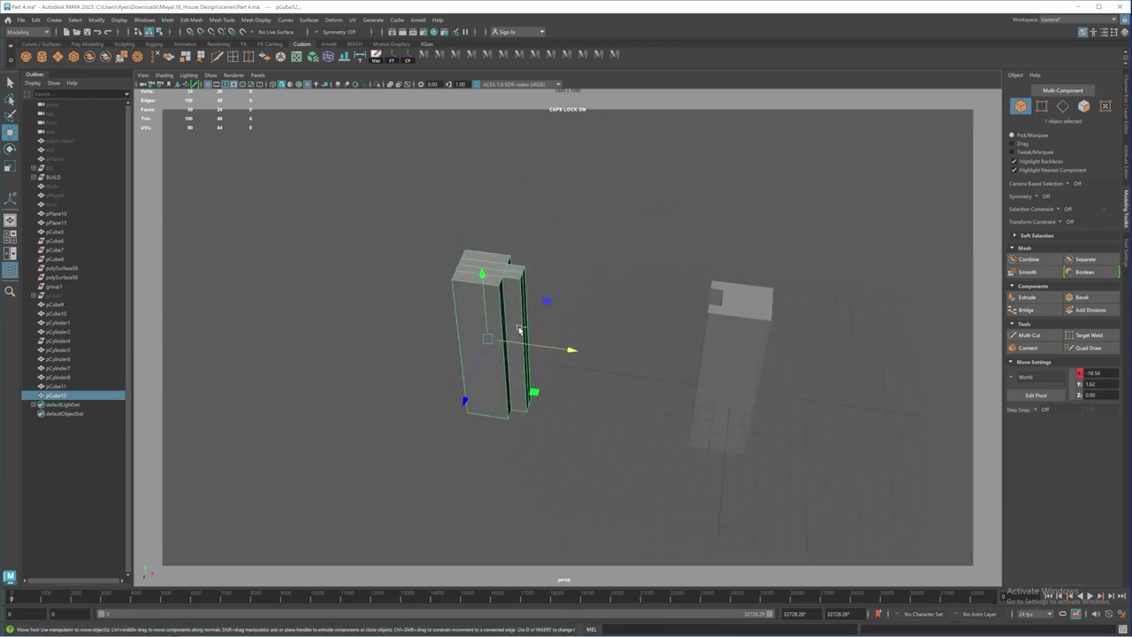
{"action": "key", "text": "e"}
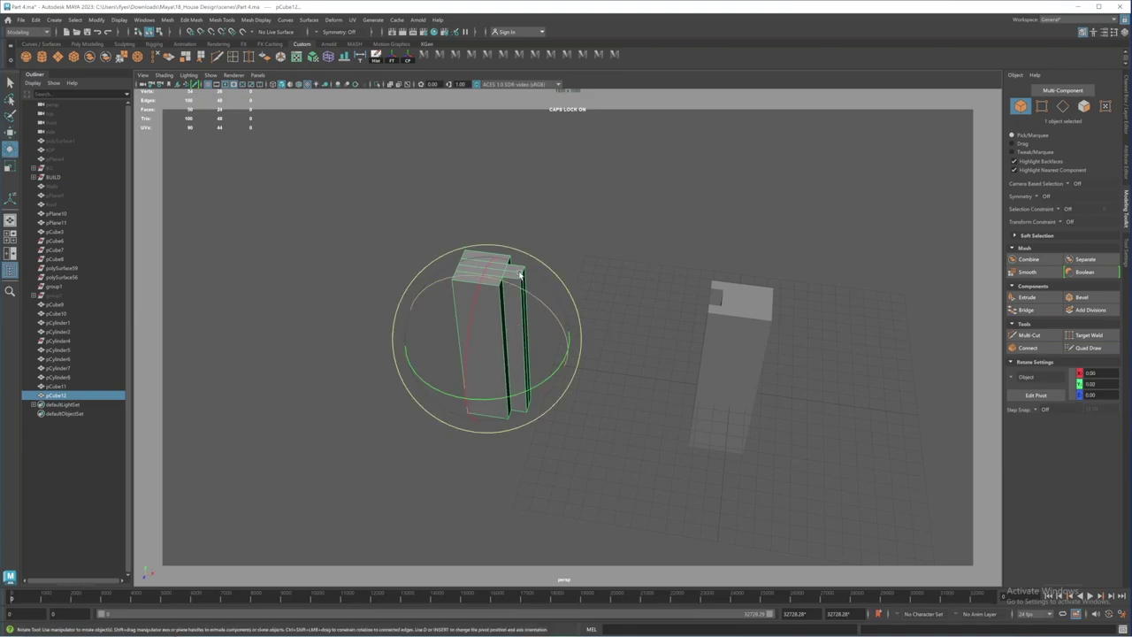
{"action": "left_click_drag", "start_coordinate": [519, 290], "coordinate": [580, 358]}
{"action": "left_click", "coordinate": [1127, 105]}
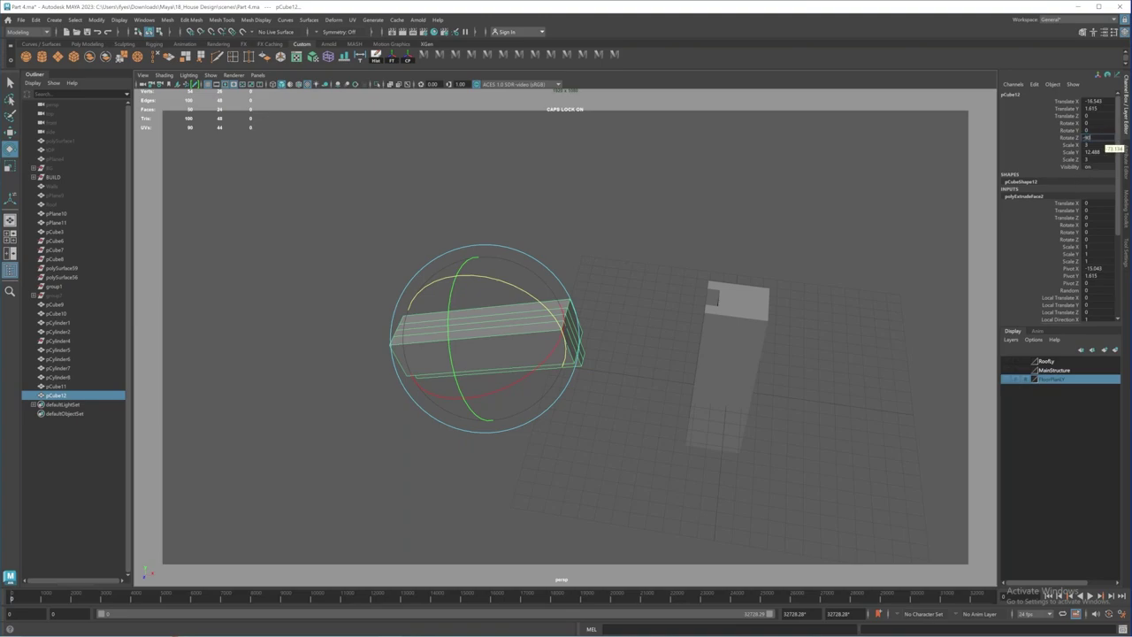
{"action": "key", "text": "Return"}
{"action": "left_click", "coordinate": [10, 133]}
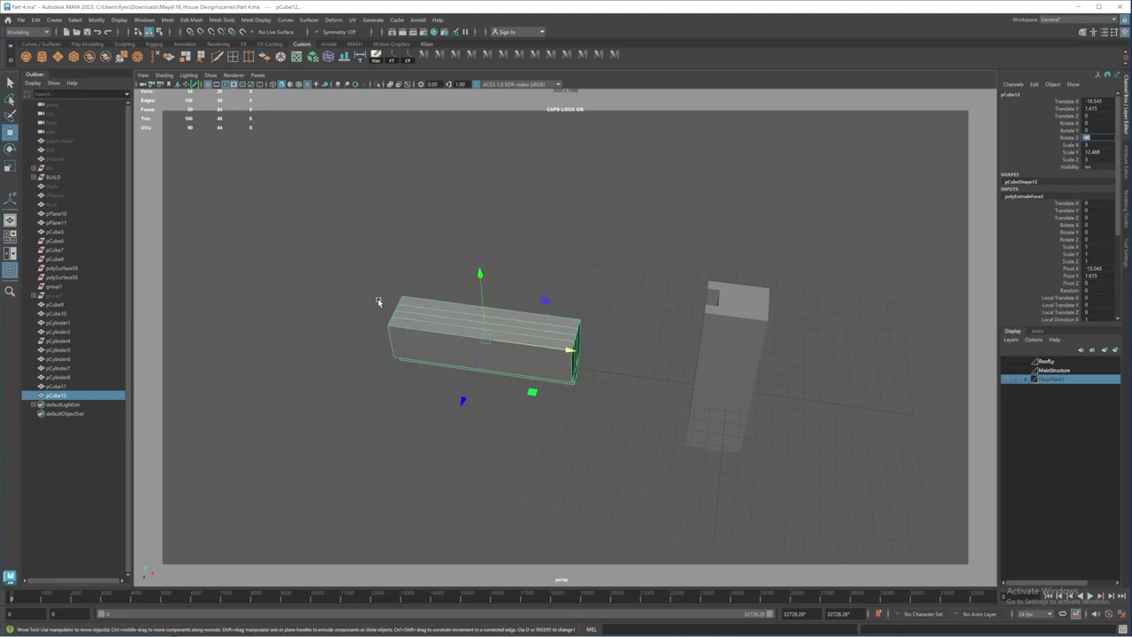
Step: Move the horizontal beam along X against the post and raise it along Y until its top is flush with the post's top
{"action": "left_click_drag", "start_coordinate": [469, 326], "coordinate": [476, 309], "text": "alt"}
{"action": "left_click_drag", "start_coordinate": [569, 316], "coordinate": [705, 342]}
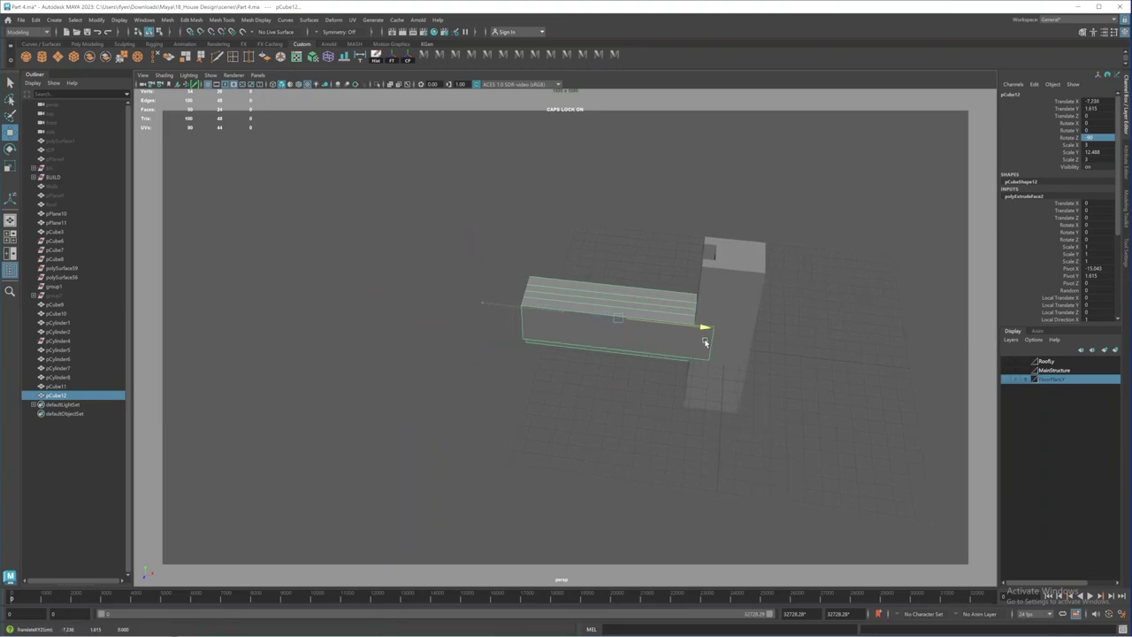
{"action": "left_click_drag", "start_coordinate": [620, 249], "coordinate": [597, 311]}
{"action": "scroll", "coordinate": [557, 256], "scroll_direction": "up", "scroll_amount": 3}
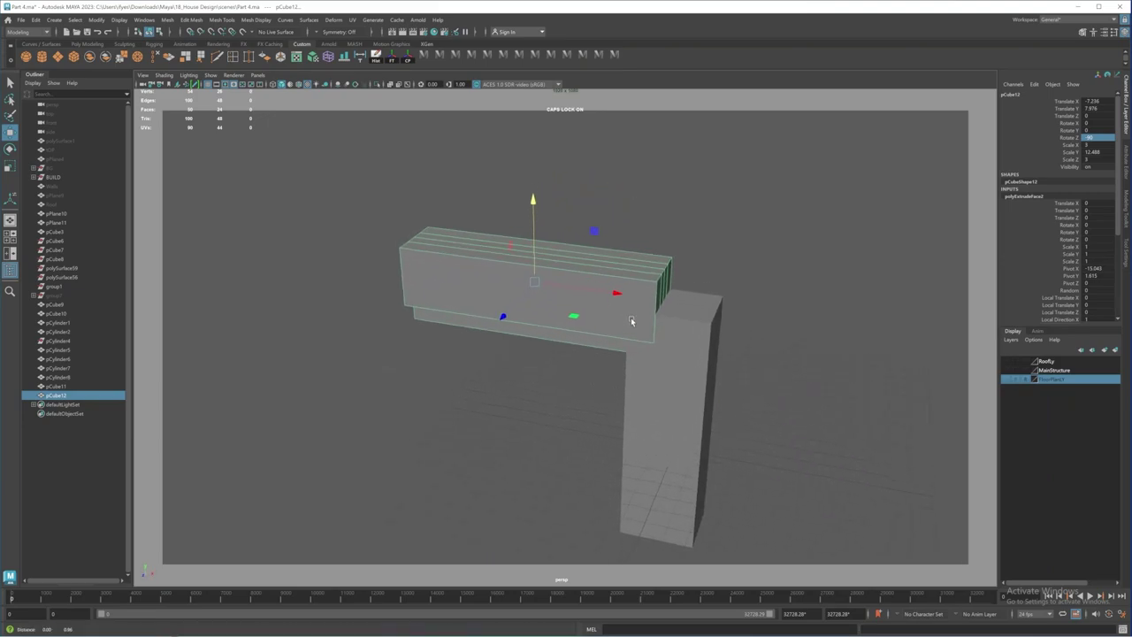
{"action": "left_click_drag", "start_coordinate": [528, 200], "coordinate": [544, 234]}
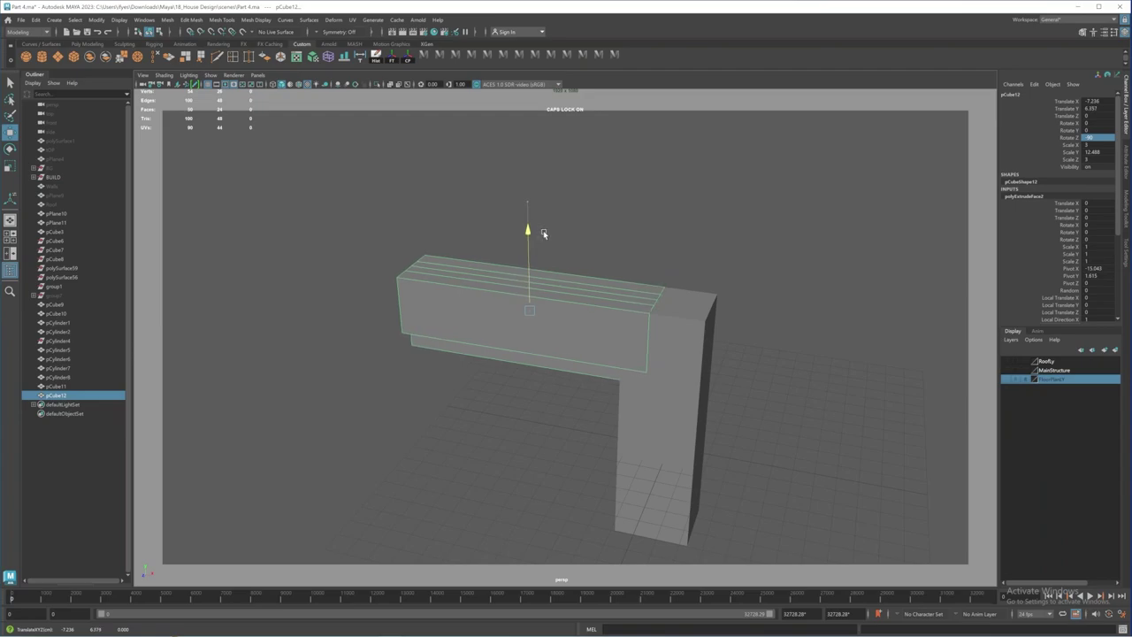
{"action": "left_click_drag", "start_coordinate": [623, 369], "coordinate": [542, 243], "text": "alt"}
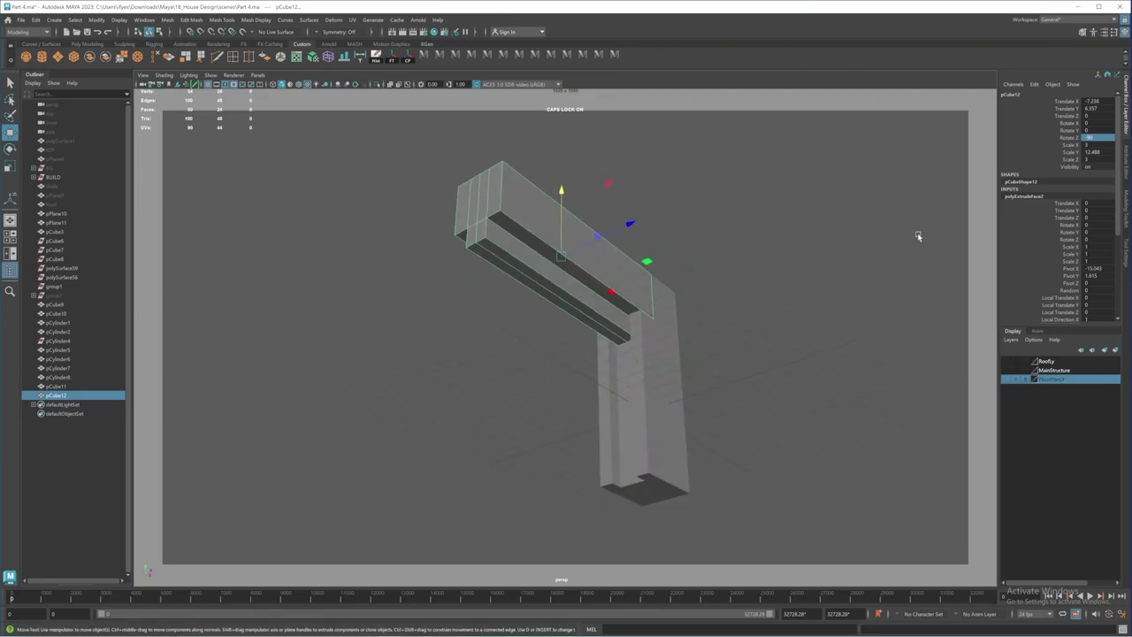
Step: Bevel the tongued beam with a Fraction of 0.2 and 4 Segments
{"action": "left_click", "coordinate": [1126, 218]}
{"action": "left_click", "coordinate": [1090, 297]}
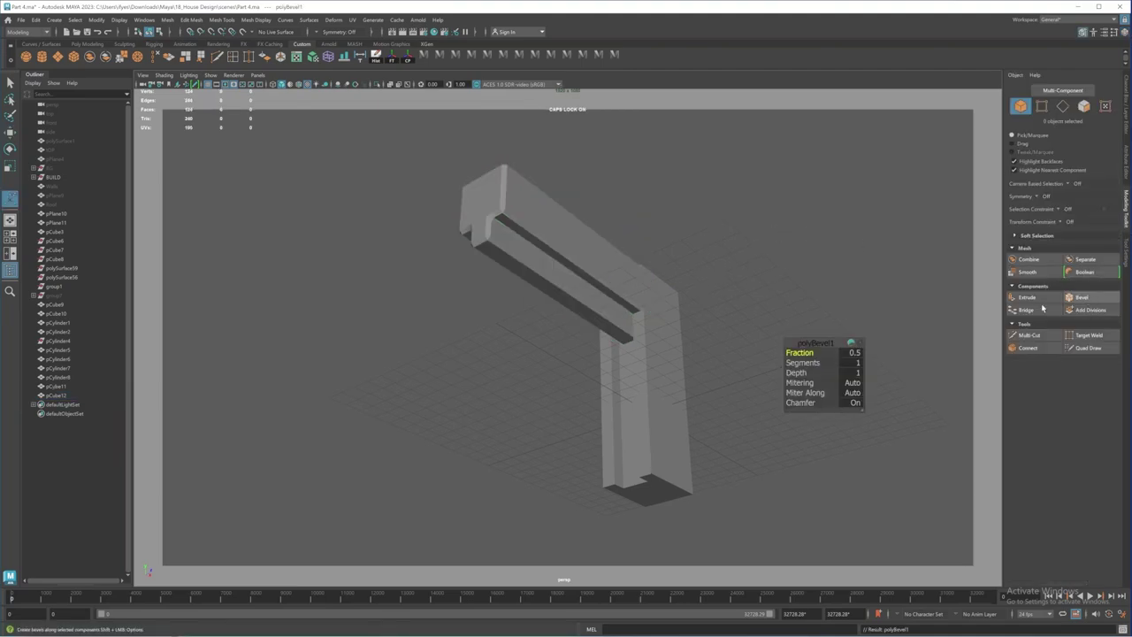
{"action": "left_click", "coordinate": [854, 352]}
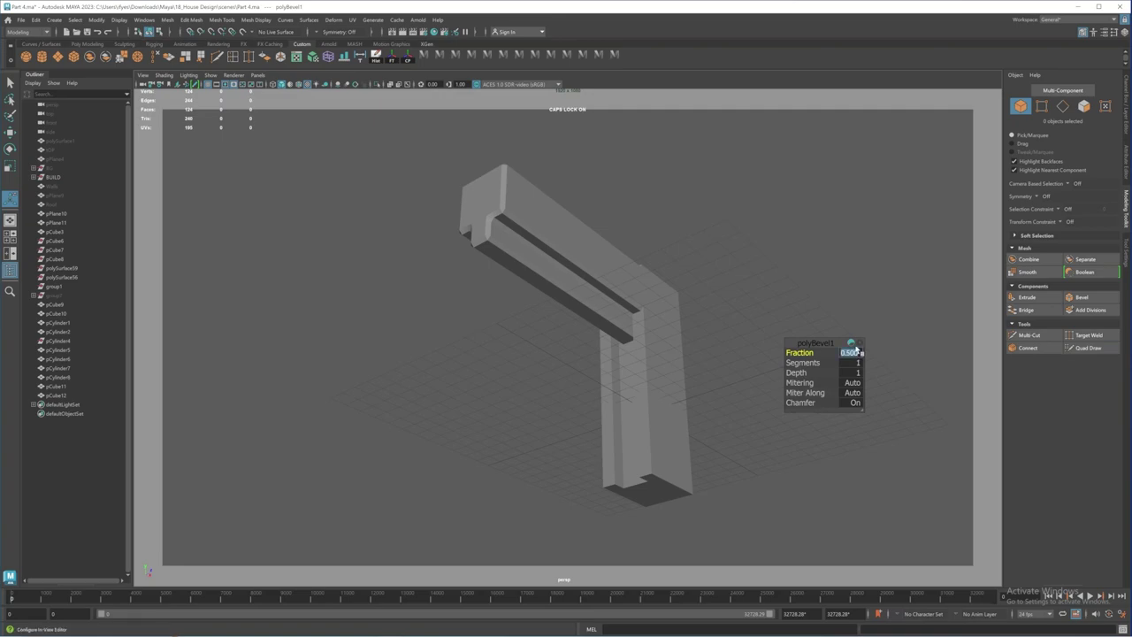
{"action": "type", "text": ".2"}
{"action": "key", "text": "Return"}
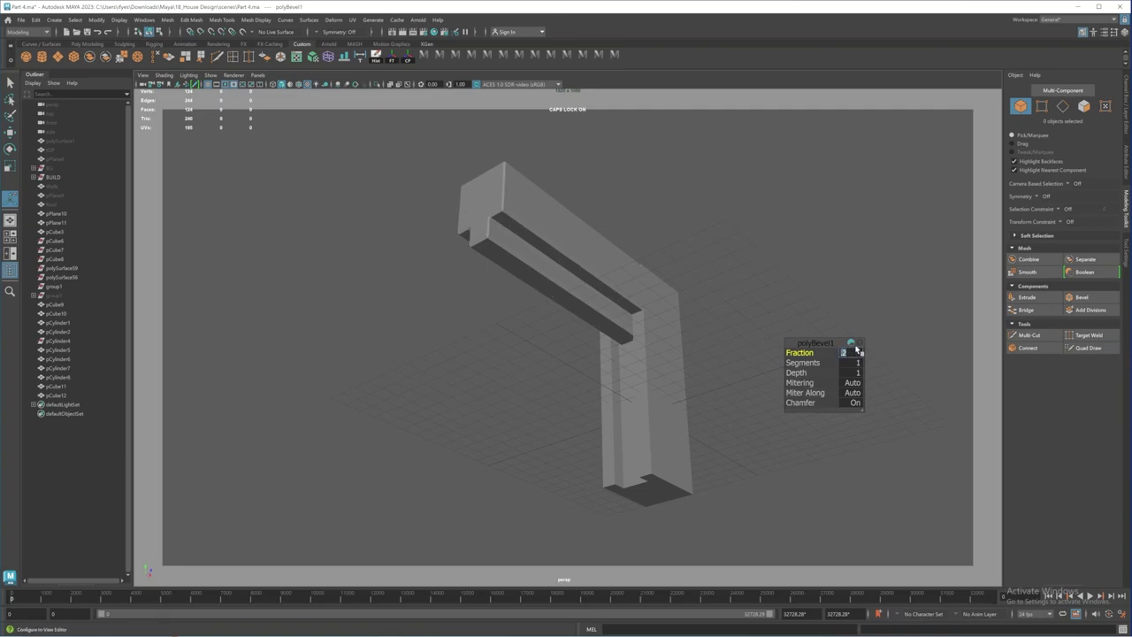
{"action": "key", "text": "Tab"}
{"action": "type", "text": "4"}
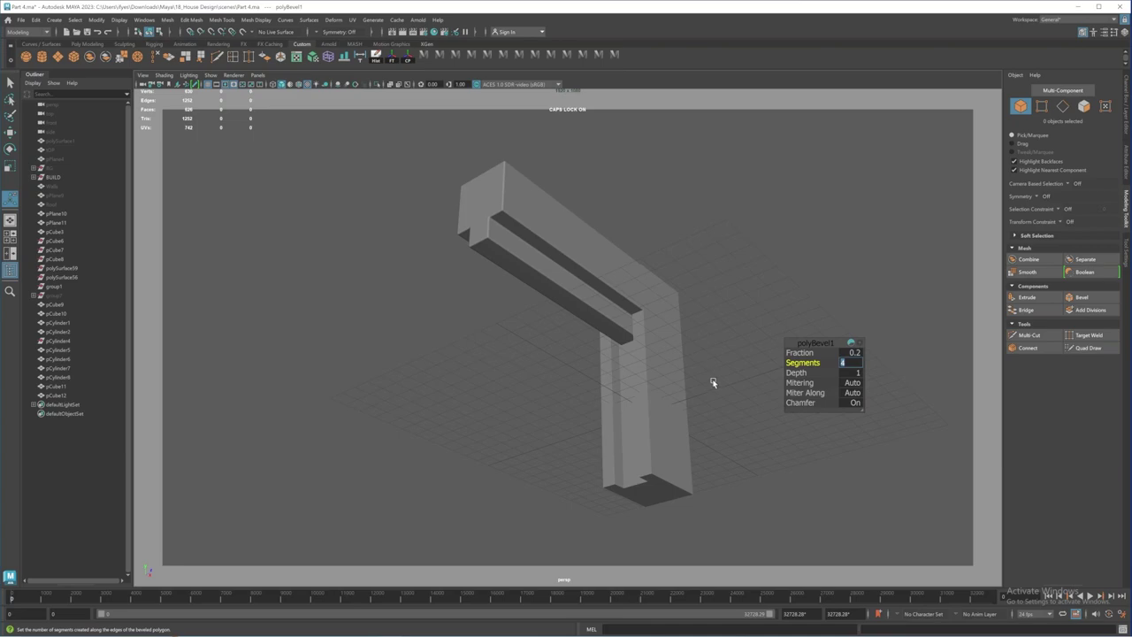
{"action": "key", "text": "Return"}
Step: Bevel the grooved post with a Fraction of 0.2 and 4 Segments
{"action": "left_click", "coordinate": [662, 412]}
{"action": "key", "text": "ctrl+e"}
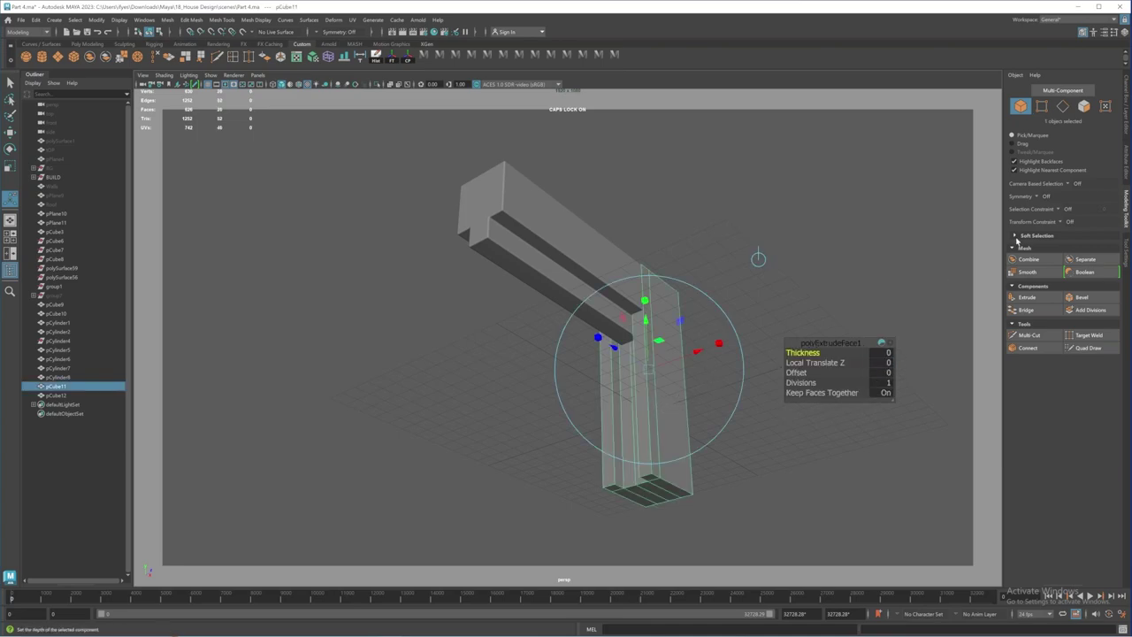
{"action": "left_click", "coordinate": [1080, 297]}
{"action": "left_click", "coordinate": [855, 353]}
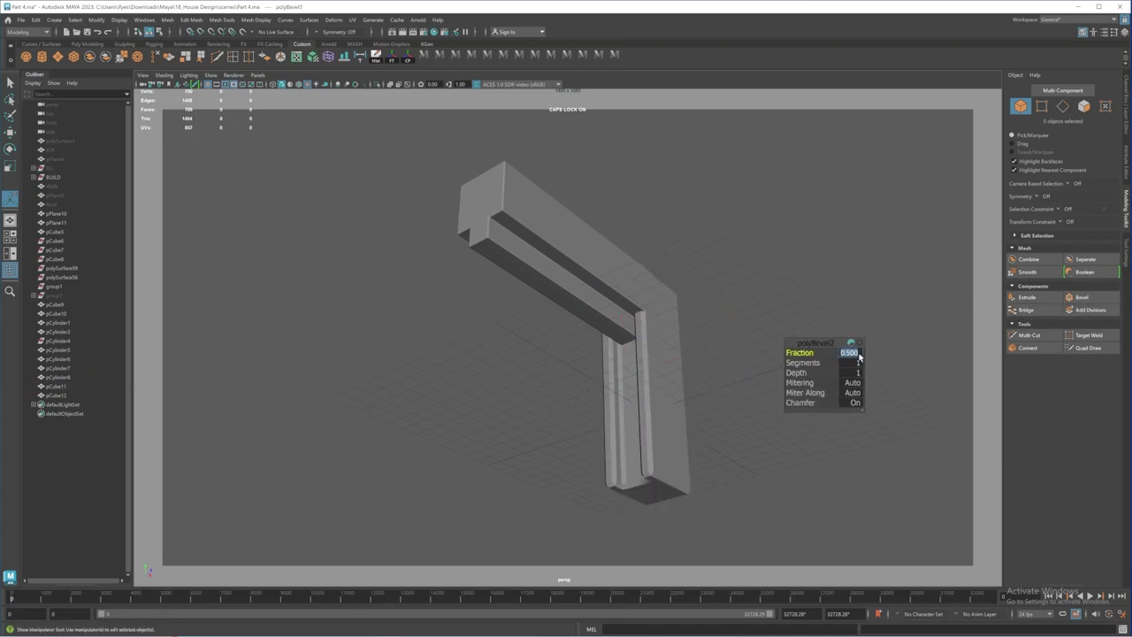
{"action": "type", "text": ".2"}
{"action": "key", "text": "Tab"}
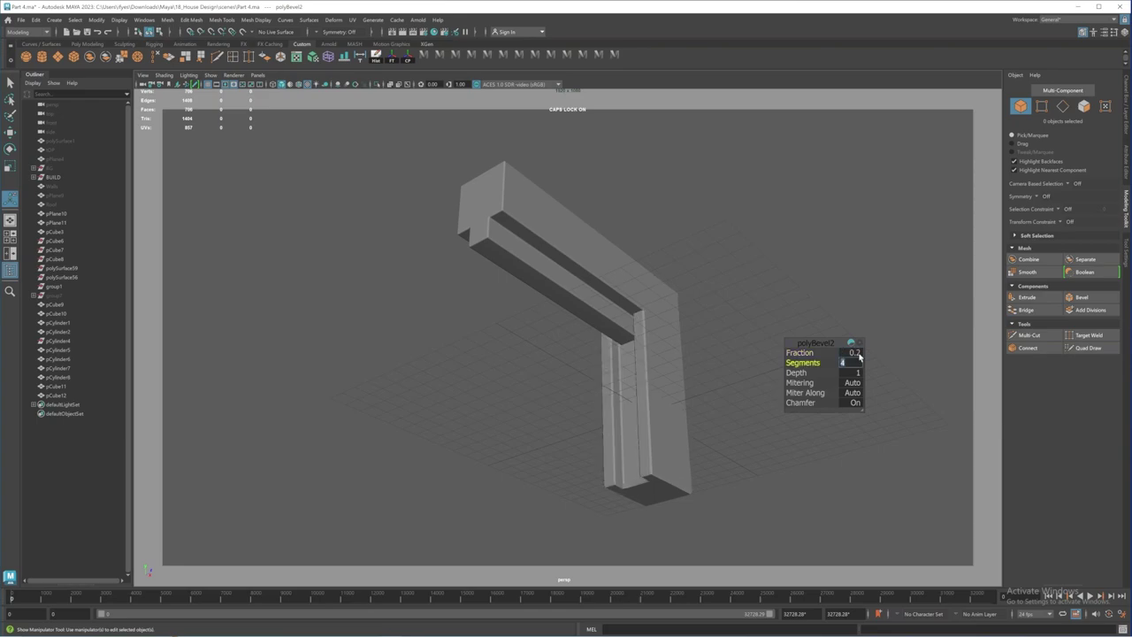
{"action": "left_click_drag", "start_coordinate": [682, 417], "coordinate": [554, 256], "text": "alt"}
Step: Duplicate the grooved post, move the copy along X to the beam's free end, and freeze its transforms
{"action": "left_click", "coordinate": [654, 323]}
{"action": "left_click_drag", "start_coordinate": [663, 331], "coordinate": [665, 343], "text": "alt"}
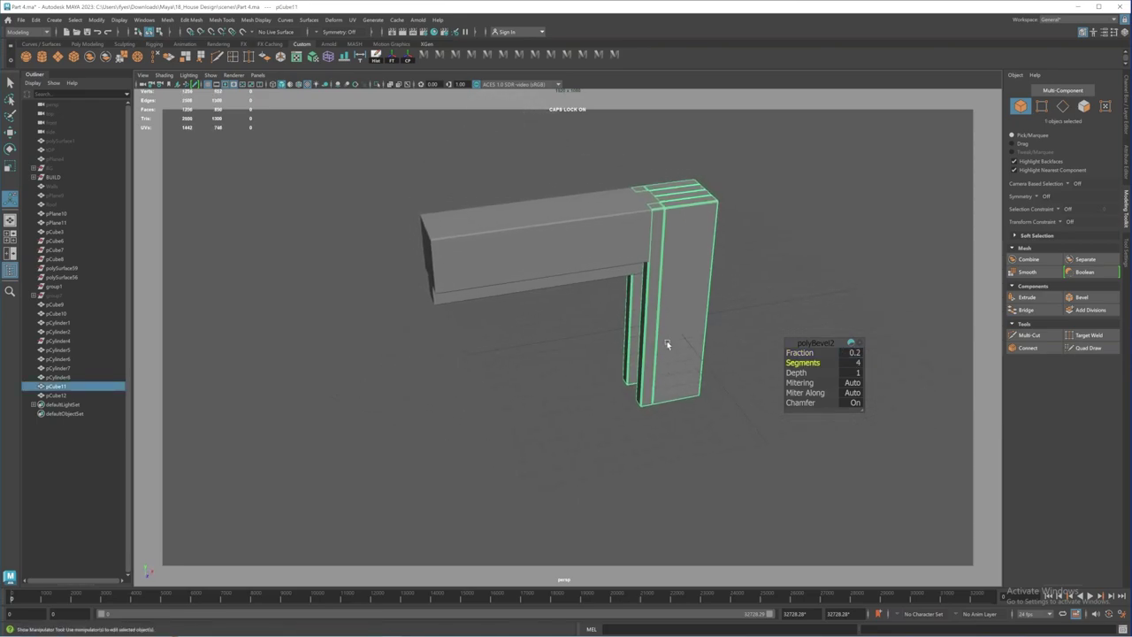
{"action": "key", "text": "ctrl+d"}
{"action": "key", "text": "w"}
{"action": "left_click_drag", "start_coordinate": [747, 284], "coordinate": [515, 323]}
{"action": "left_click_drag", "start_coordinate": [530, 366], "coordinate": [551, 345], "text": "alt"}
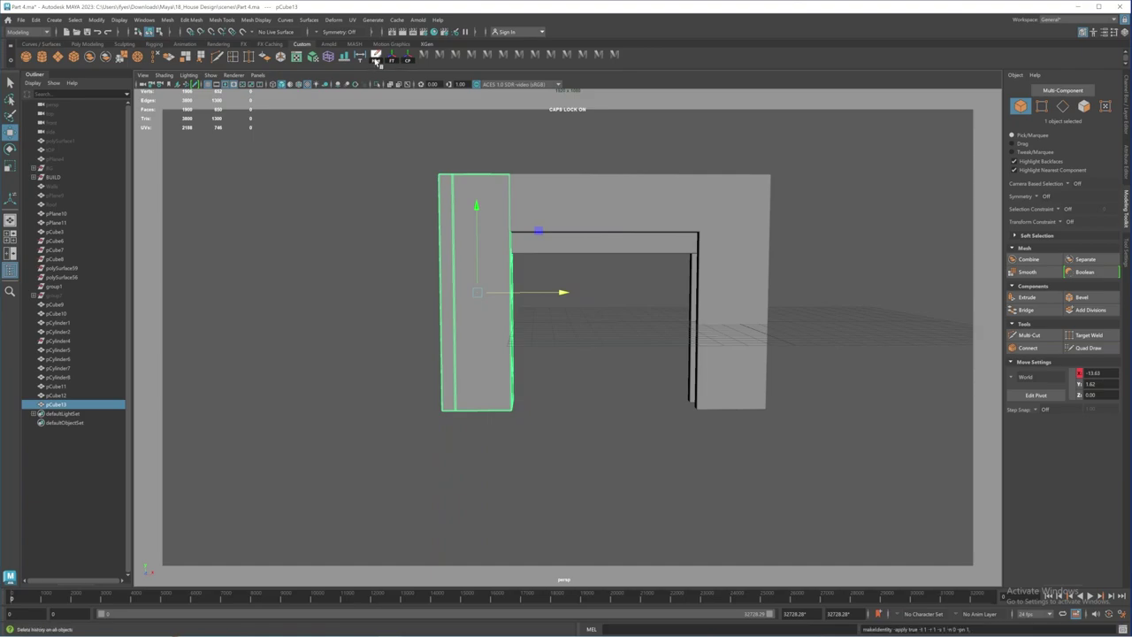
{"action": "left_click_drag", "start_coordinate": [508, 328], "coordinate": [511, 399], "text": "alt"}
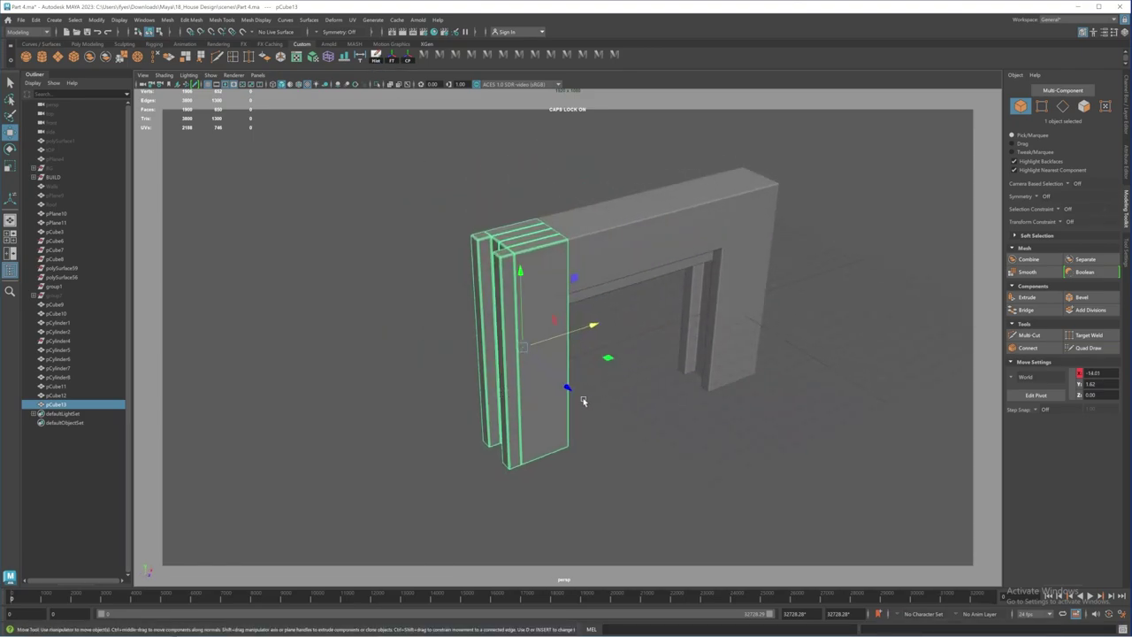
Step: Mirror the duplicate post with a Scale X of -1 so its groove faces the opposite post
{"action": "left_click_drag", "start_coordinate": [582, 400], "coordinate": [617, 372], "text": "alt"}
{"action": "key", "text": "r"}
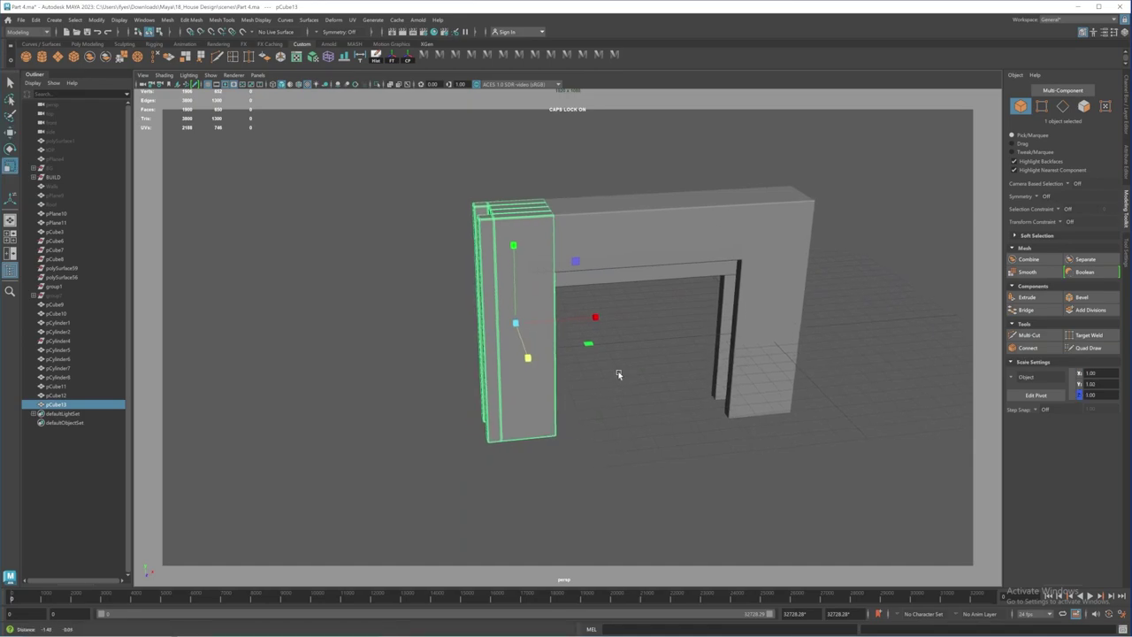
{"action": "left_click_drag", "start_coordinate": [593, 318], "coordinate": [447, 324]}
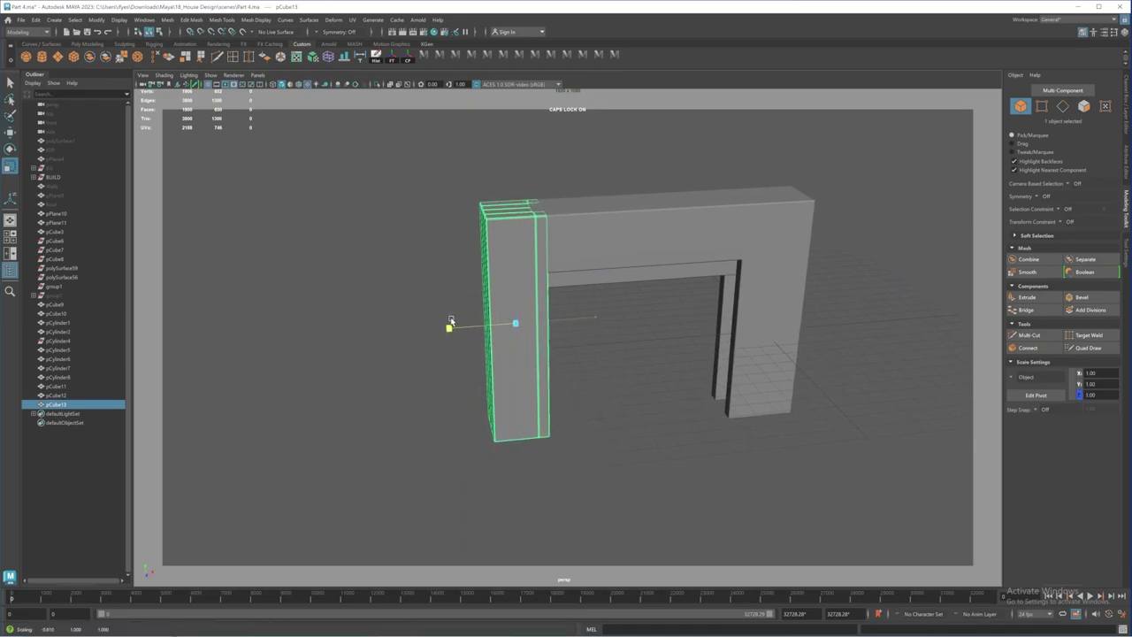
{"action": "left_click", "coordinate": [1126, 123]}
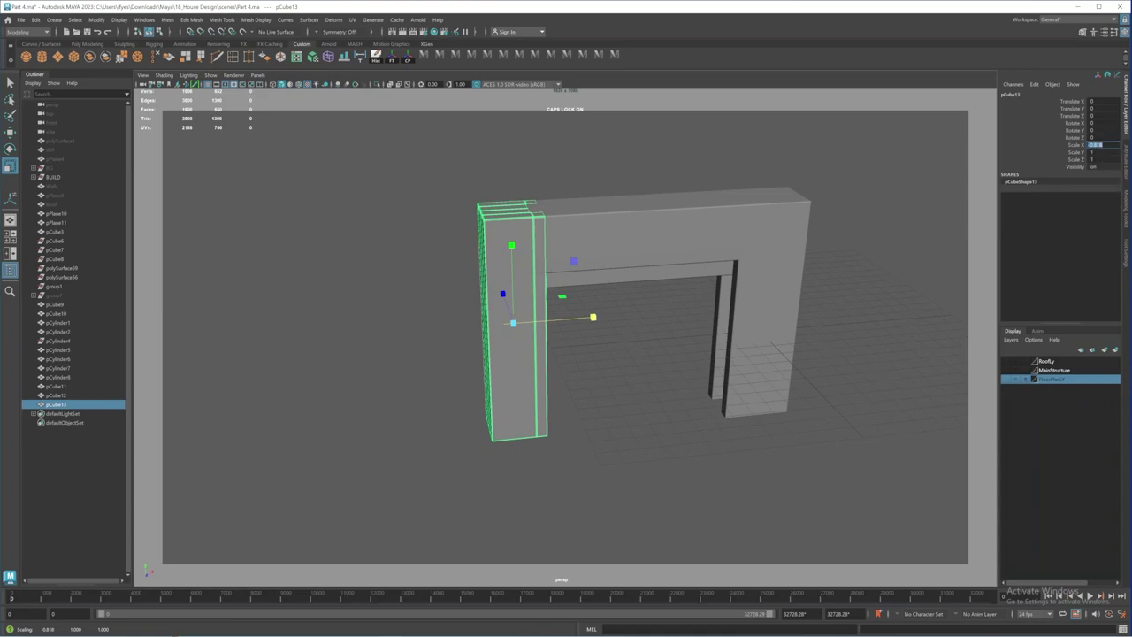
{"action": "key", "text": "Return"}
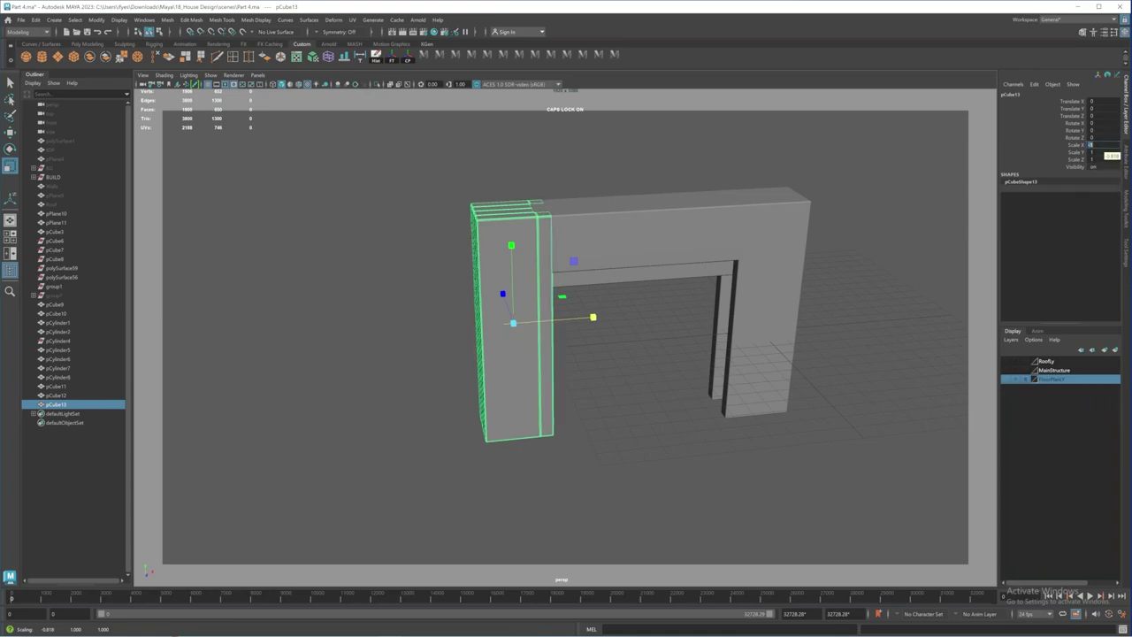
{"action": "left_click", "coordinate": [11, 134]}
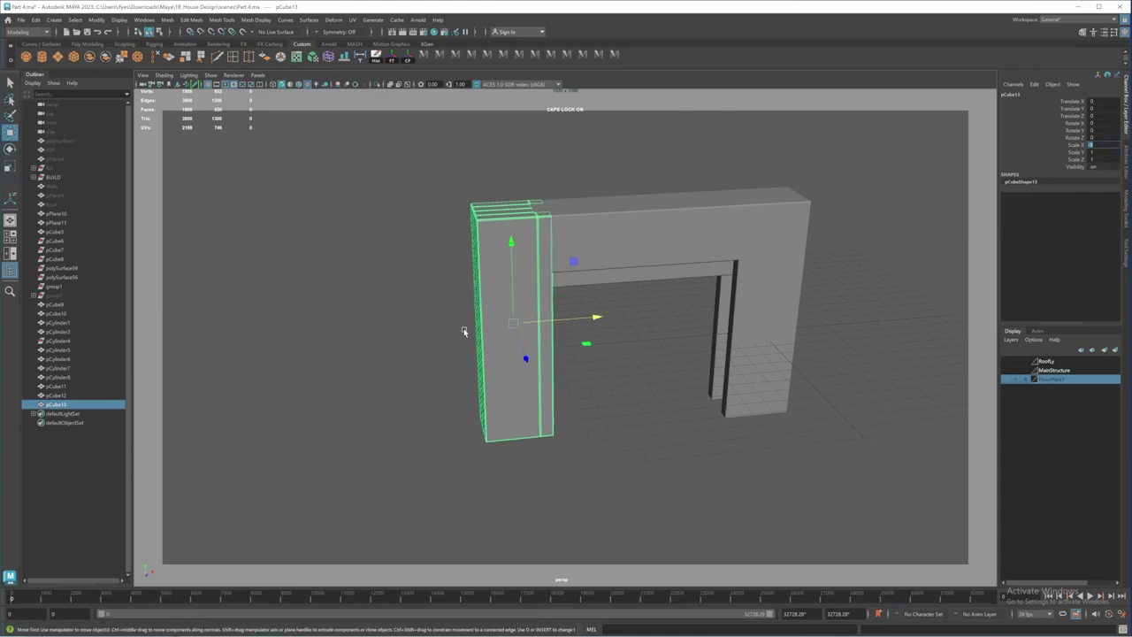
{"action": "middle_click_drag", "start_coordinate": [539, 311], "coordinate": [554, 324], "text": "alt"}
{"action": "left_click_drag", "start_coordinate": [553, 324], "coordinate": [549, 309], "text": "alt"}
{"action": "middle_click_drag", "start_coordinate": [548, 310], "coordinate": [543, 281], "text": "alt"}
{"action": "left_click_drag", "start_coordinate": [543, 282], "coordinate": [582, 355], "text": "alt"}
{"action": "left_click_drag", "start_coordinate": [581, 355], "coordinate": [606, 306], "text": "alt"}
Step: Delete the beam's history, duplicate the beam, and move the copy down along Y toward the lower ends of the posts
{"action": "left_click", "coordinate": [621, 180]}
{"action": "middle_click_drag", "start_coordinate": [621, 180], "coordinate": [545, 297], "text": "alt"}
{"action": "right_click_drag", "start_coordinate": [546, 297], "coordinate": [535, 291], "text": "alt"}
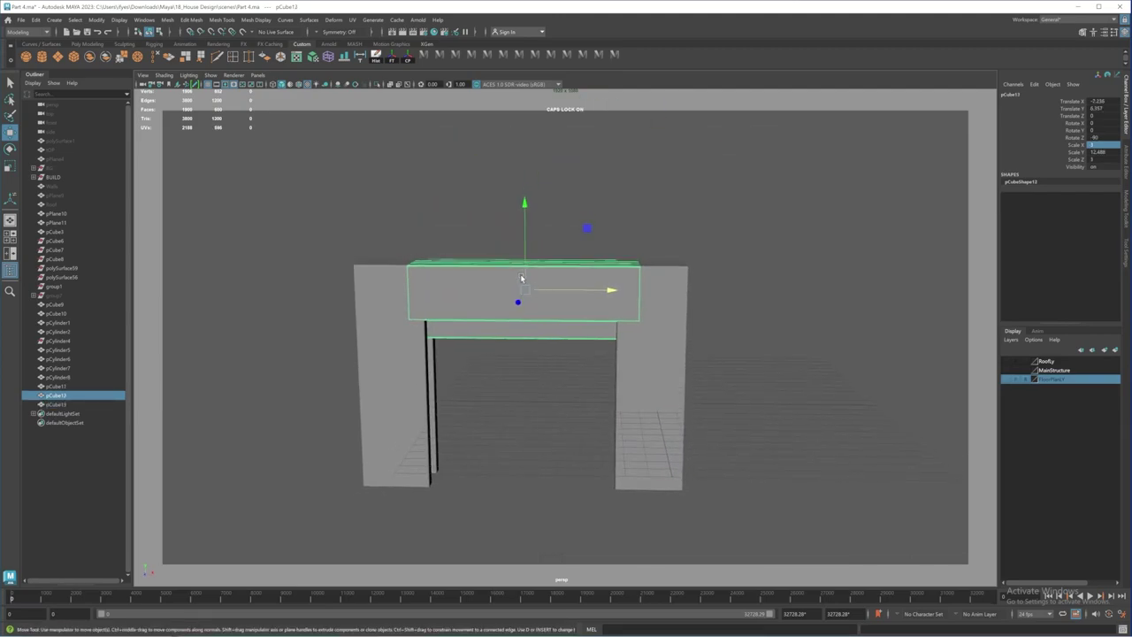
{"action": "left_click", "coordinate": [376, 61]}
{"action": "key", "text": "ctrl+d"}
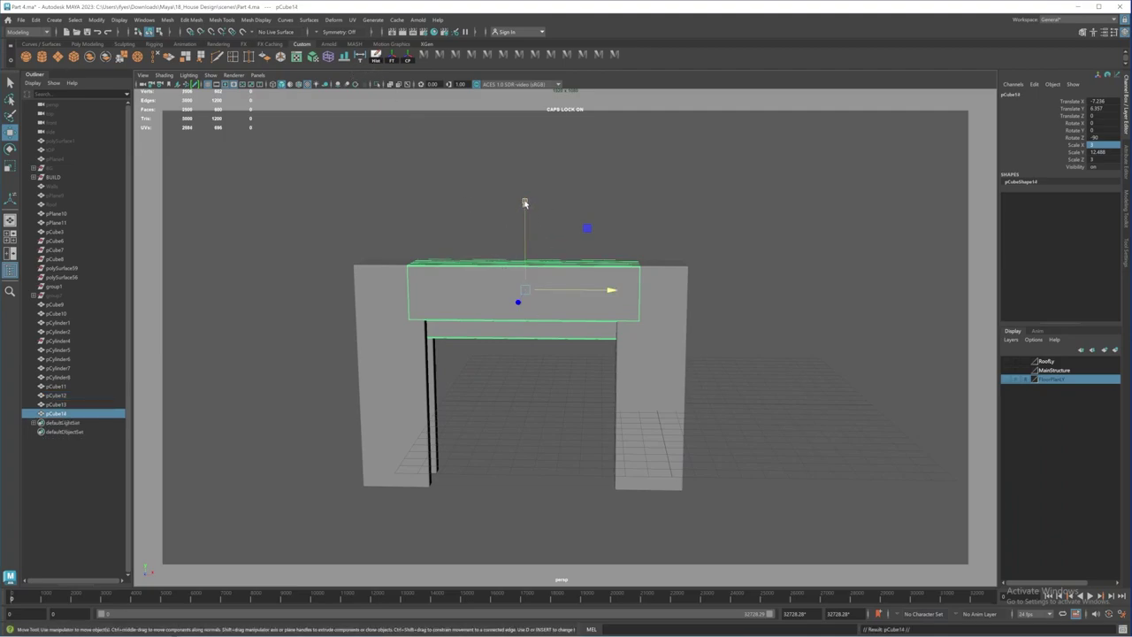
{"action": "left_click_drag", "start_coordinate": [524, 203], "coordinate": [527, 344]}
{"action": "middle_click_drag", "start_coordinate": [524, 337], "coordinate": [529, 263], "text": "alt"}
{"action": "left_click_drag", "start_coordinate": [537, 302], "coordinate": [543, 313], "text": "alt"}
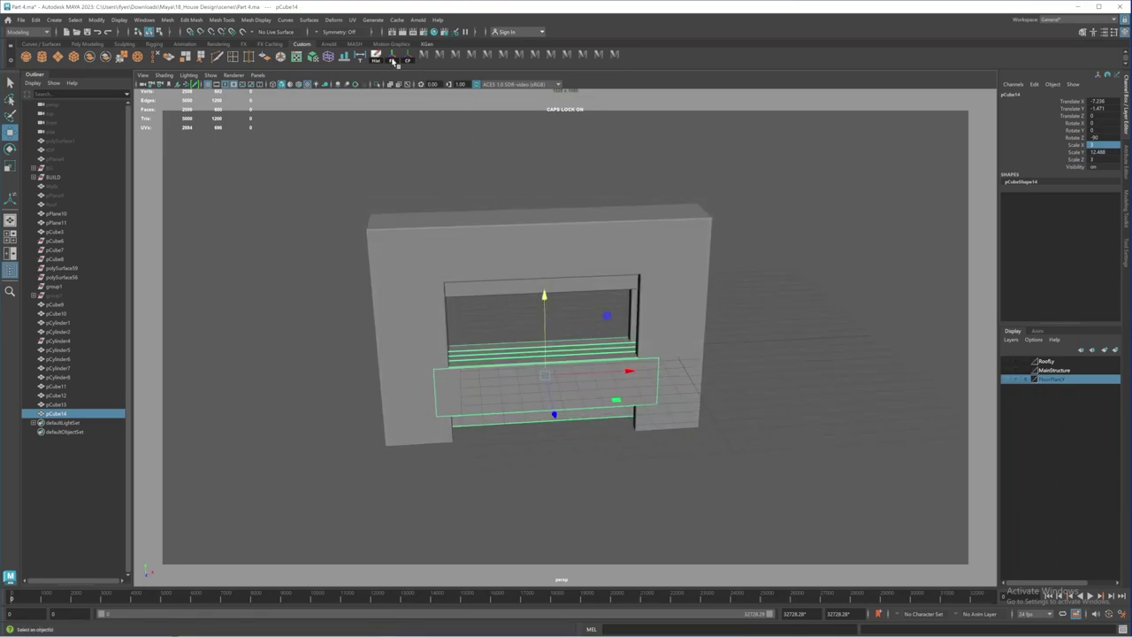
Step: Freeze the lower beam's transforms, center its pivot, and flip it vertically with a Scale Y of -1
{"action": "left_click", "coordinate": [392, 59]}
{"action": "left_click", "coordinate": [409, 61]}
{"action": "middle_click_drag", "start_coordinate": [460, 202], "coordinate": [469, 192], "text": "alt"}
{"action": "left_click_drag", "start_coordinate": [469, 193], "coordinate": [558, 393], "text": "alt"}
{"action": "left_click", "coordinate": [14, 171]}
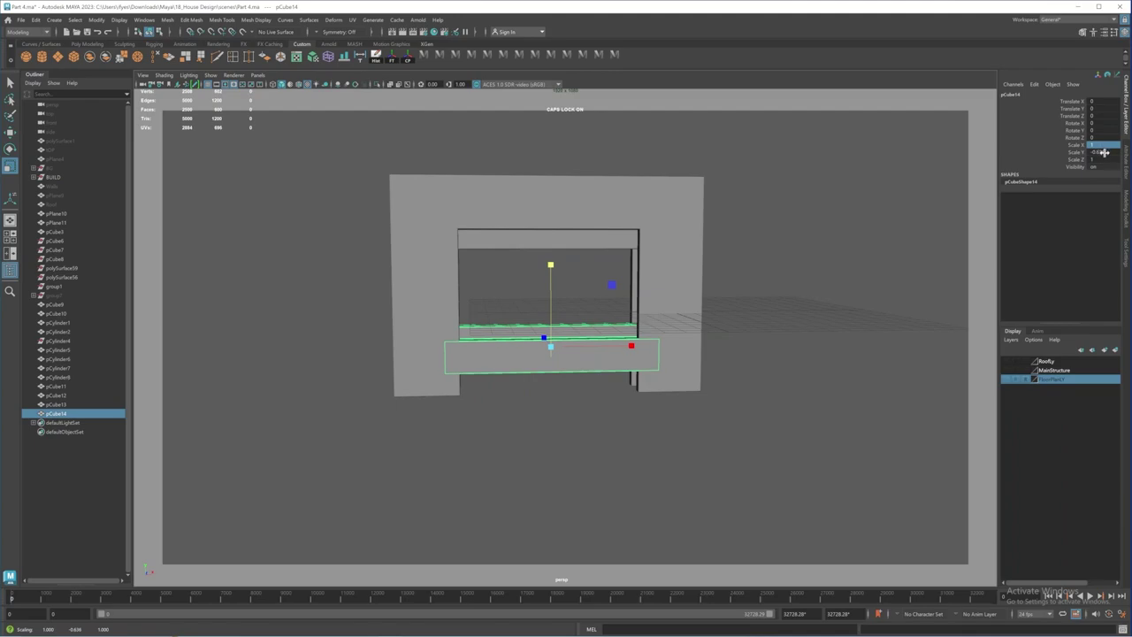
{"action": "double_click", "coordinate": [1101, 152]}
{"action": "type", "text": "1"}
{"action": "key", "text": "Return"}
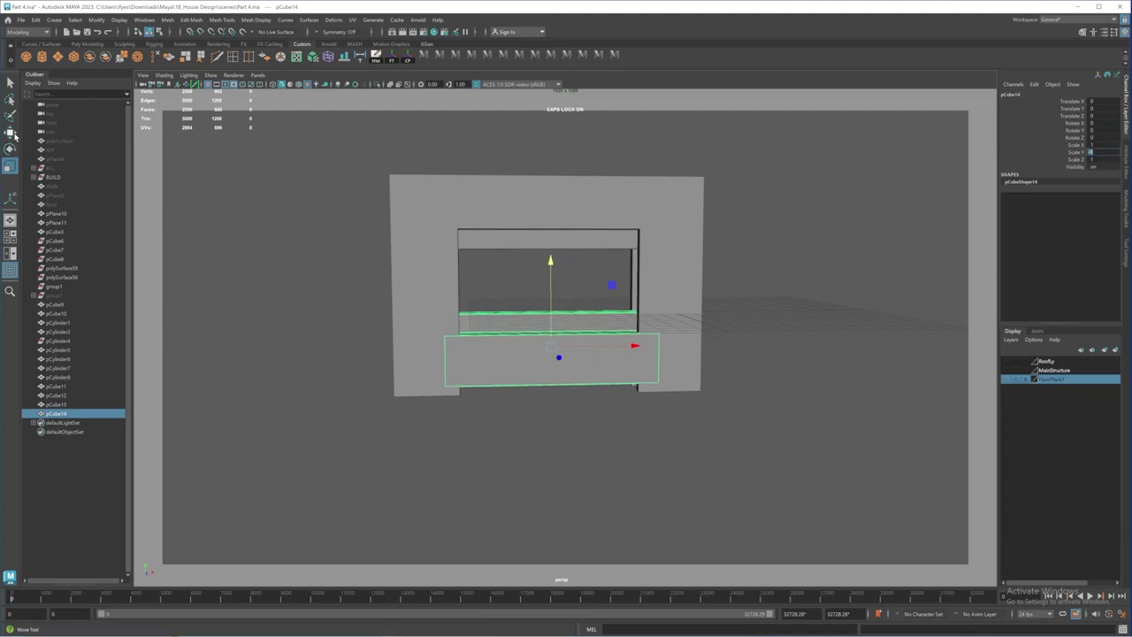
Step: Move the flipped lower beam along Y to a Translate Y of about -0.529, flush with the undersides of the posts
{"action": "left_click", "coordinate": [14, 136]}
{"action": "left_click_drag", "start_coordinate": [565, 261], "coordinate": [555, 272], "text": "alt"}
{"action": "left_click_drag", "start_coordinate": [543, 205], "coordinate": [521, 259]}
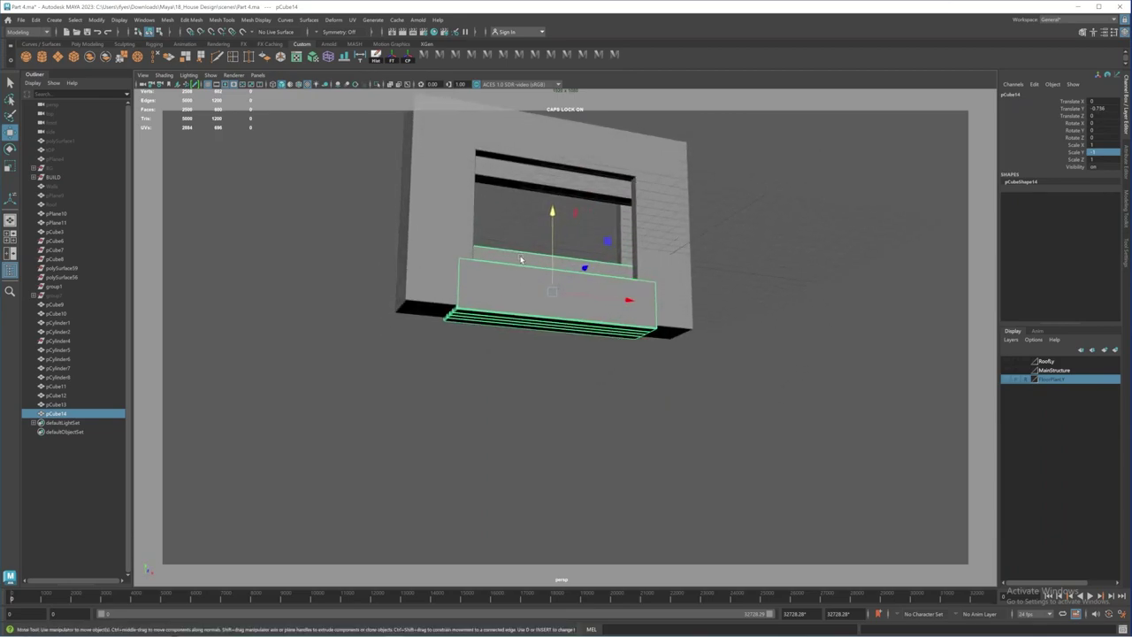
{"action": "left_click_drag", "start_coordinate": [552, 212], "coordinate": [552, 208]}
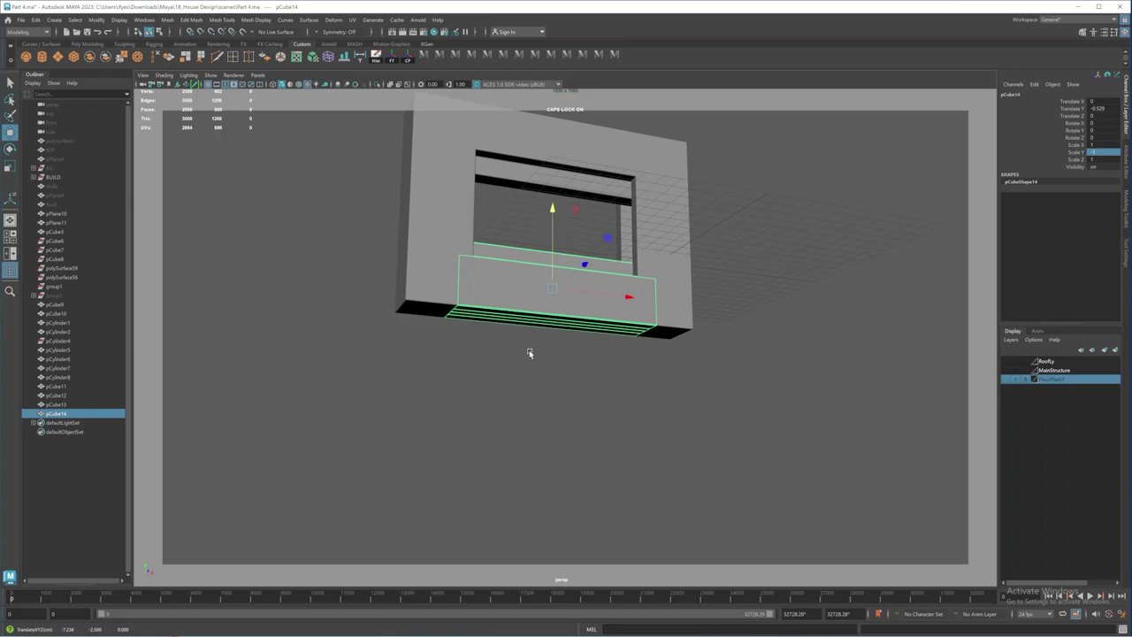
Step: Delete the history, freeze the transforms and center the pivots of all four frame pieces
{"action": "left_click_drag", "start_coordinate": [558, 277], "coordinate": [506, 355], "text": "alt"}
{"action": "left_click", "coordinate": [529, 386]}
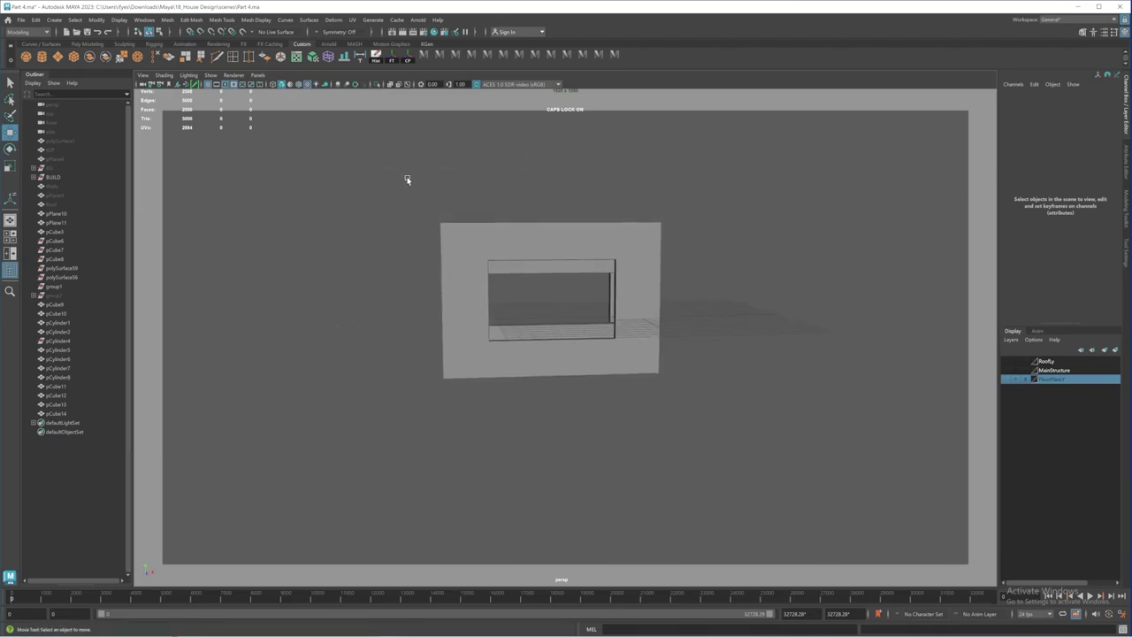
{"action": "left_click_drag", "start_coordinate": [392, 193], "coordinate": [672, 398]}
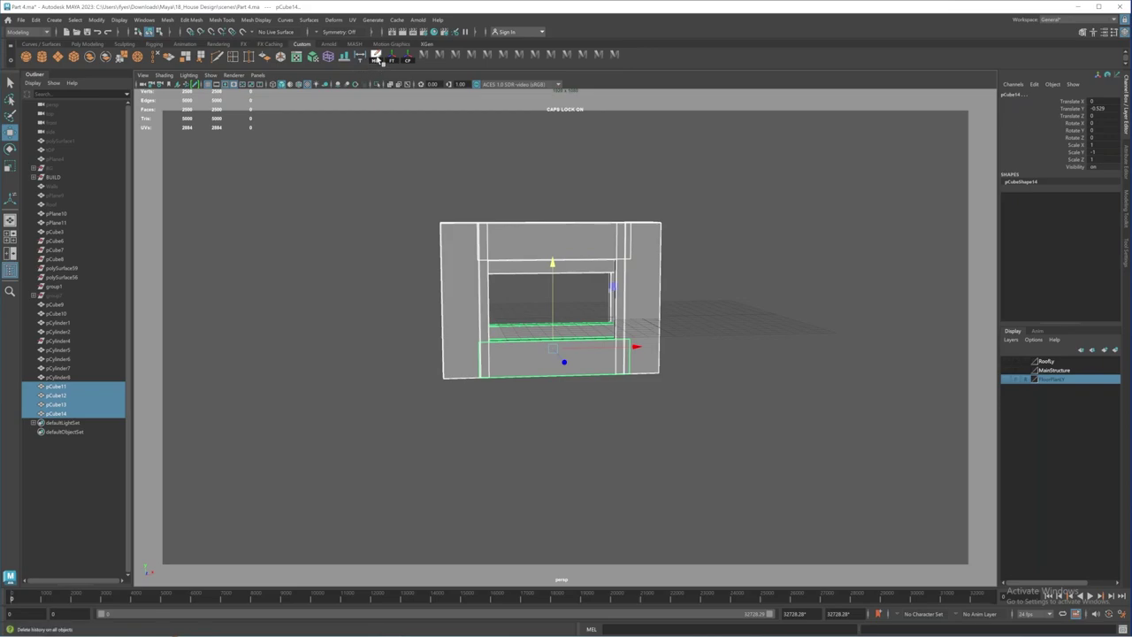
{"action": "left_click", "coordinate": [377, 58]}
{"action": "left_click", "coordinate": [393, 60]}
{"action": "left_click", "coordinate": [408, 60]}
{"action": "middle_click_drag", "start_coordinate": [562, 351], "coordinate": [559, 332], "text": "alt"}
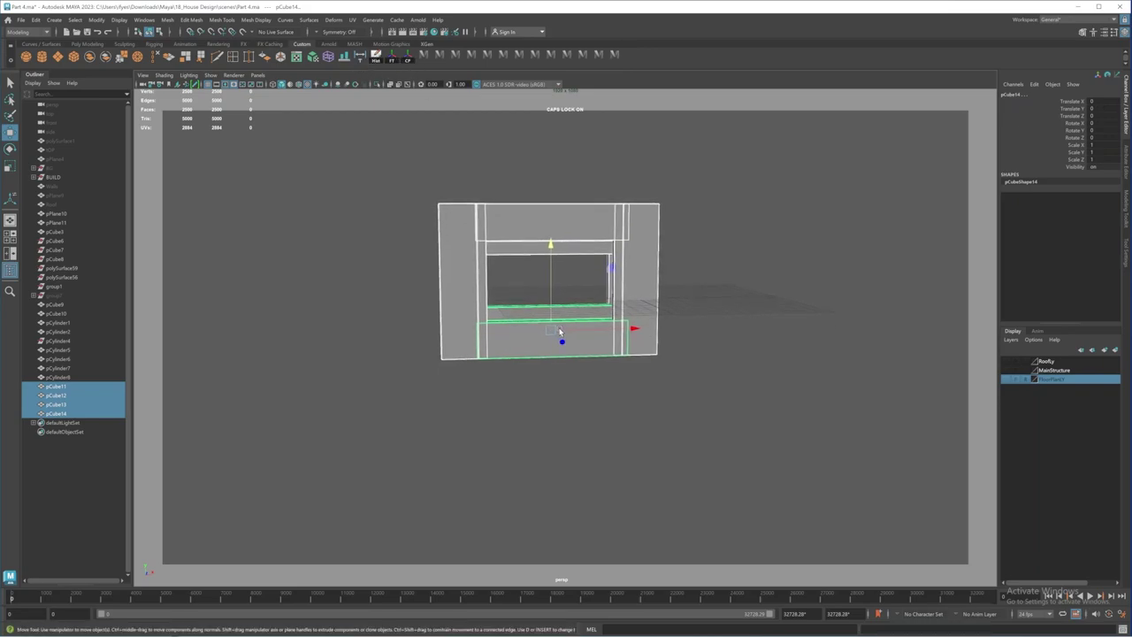
{"action": "right_click_drag", "start_coordinate": [496, 270], "coordinate": [429, 266]}
{"action": "left_click_drag", "start_coordinate": [402, 179], "coordinate": [427, 212]}
{"action": "right_click_drag", "start_coordinate": [452, 236], "coordinate": [499, 221]}
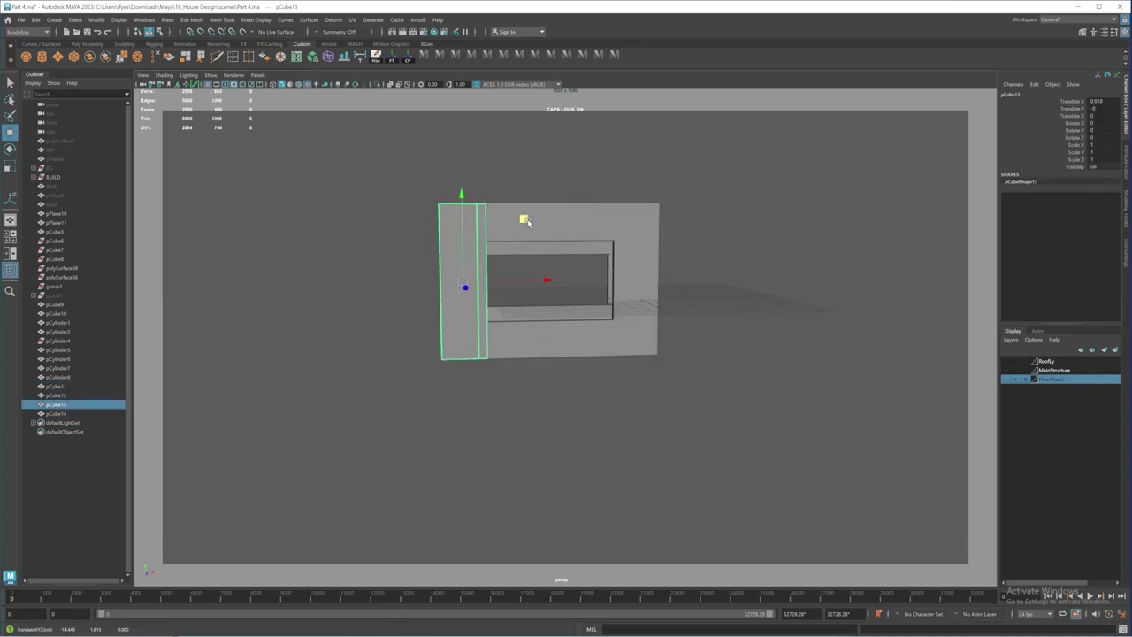
{"action": "left_click", "coordinate": [594, 231]}
{"action": "left_click", "coordinate": [613, 252]}
{"action": "left_click", "coordinate": [613, 251]}
Step: Combine the two posts and two beams into one mesh and delete its history
{"action": "left_click_drag", "start_coordinate": [414, 184], "coordinate": [685, 381]}
{"action": "left_click_drag", "start_coordinate": [559, 305], "coordinate": [598, 326], "text": "alt"}
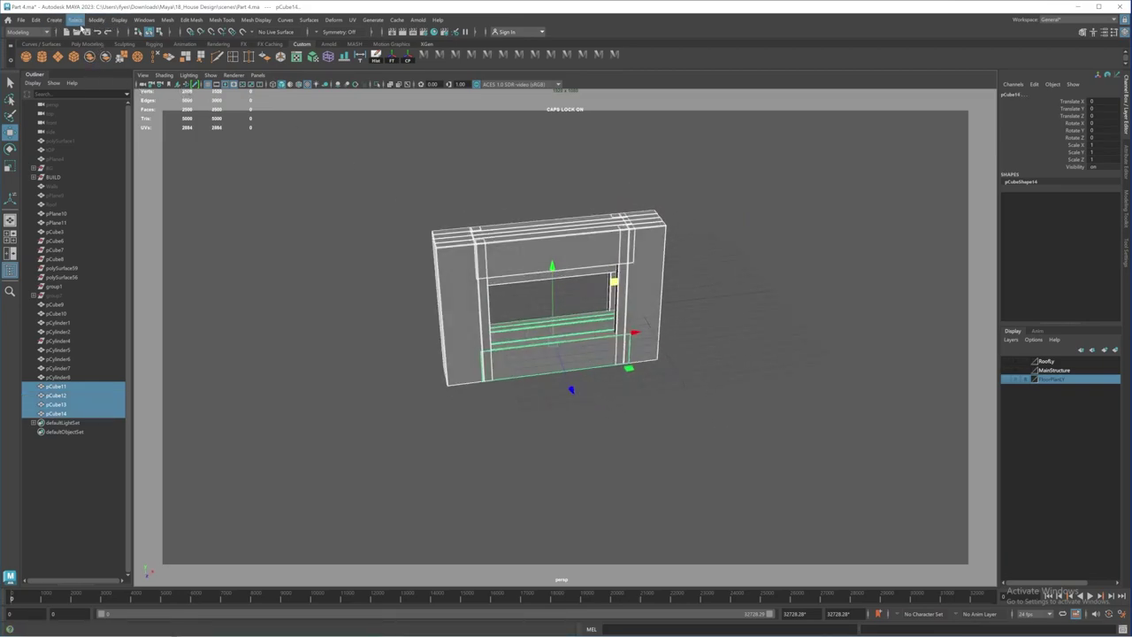
{"action": "left_click", "coordinate": [167, 20]}
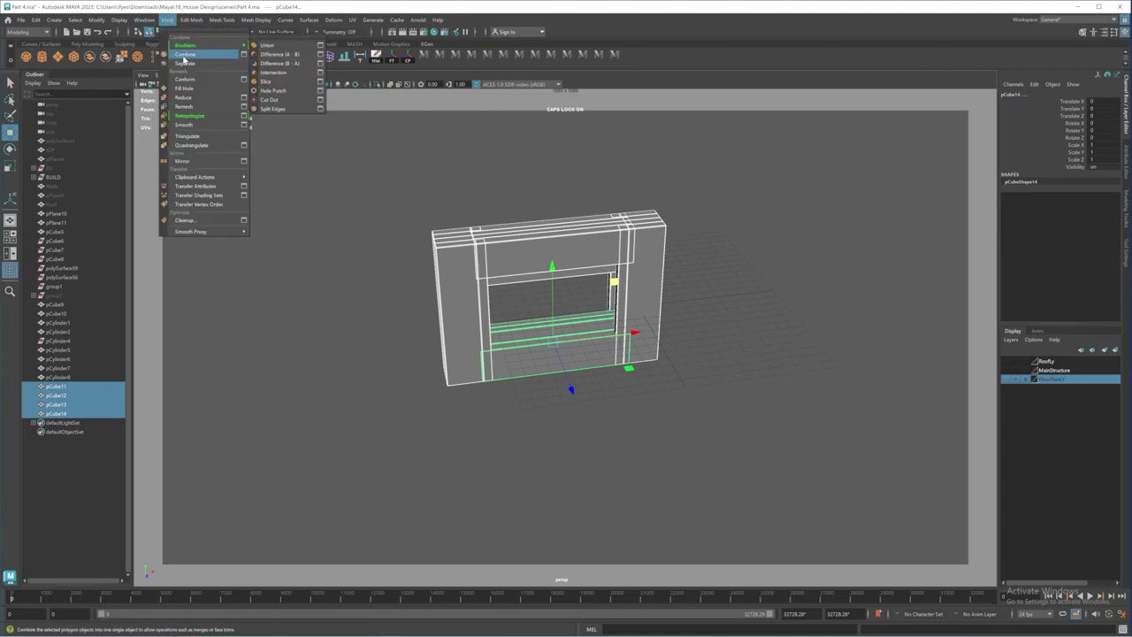
{"action": "left_click", "coordinate": [184, 56]}
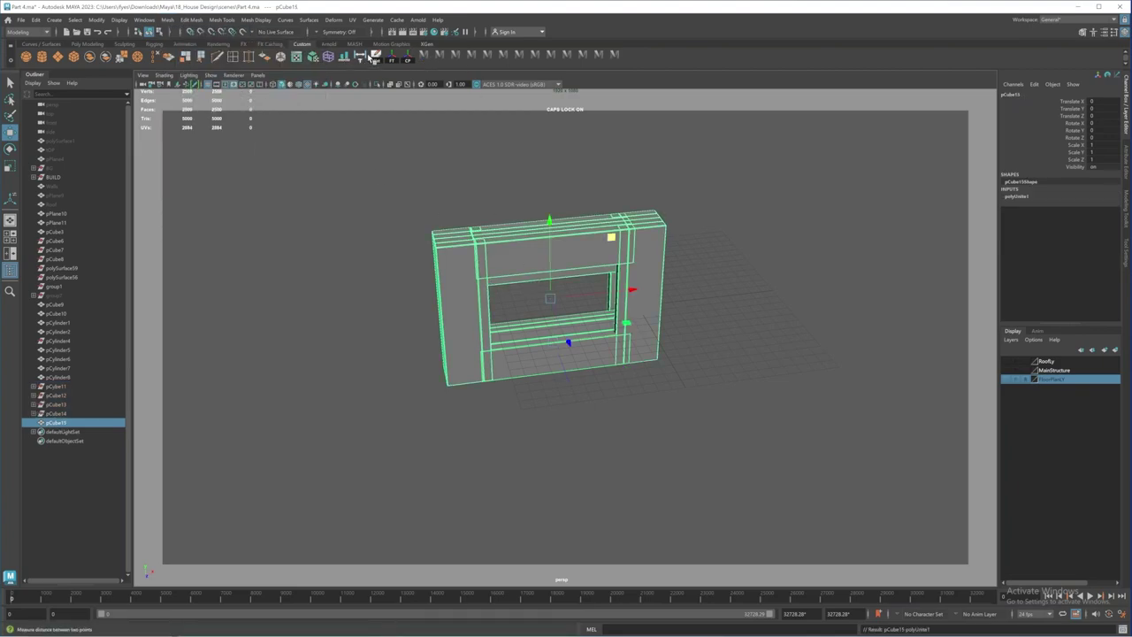
{"action": "left_click", "coordinate": [378, 56]}
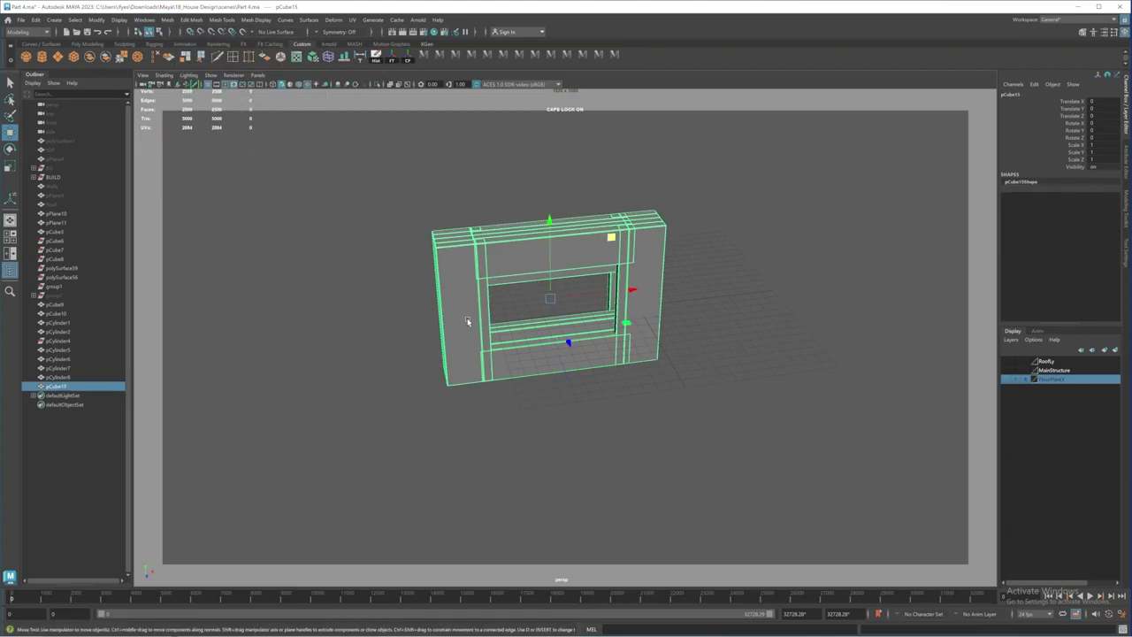
Step: Raise the frame's upper vertices along Y to make the combined frame taller
{"action": "left_click_drag", "start_coordinate": [467, 320], "coordinate": [436, 314], "text": "alt"}
{"action": "right_click_drag", "start_coordinate": [465, 258], "coordinate": [415, 257]}
{"action": "left_click_drag", "start_coordinate": [525, 348], "coordinate": [524, 336], "text": "alt"}
{"action": "left_click_drag", "start_coordinate": [366, 170], "coordinate": [715, 278]}
{"action": "middle_click_drag", "start_coordinate": [568, 298], "coordinate": [585, 375], "text": "alt"}
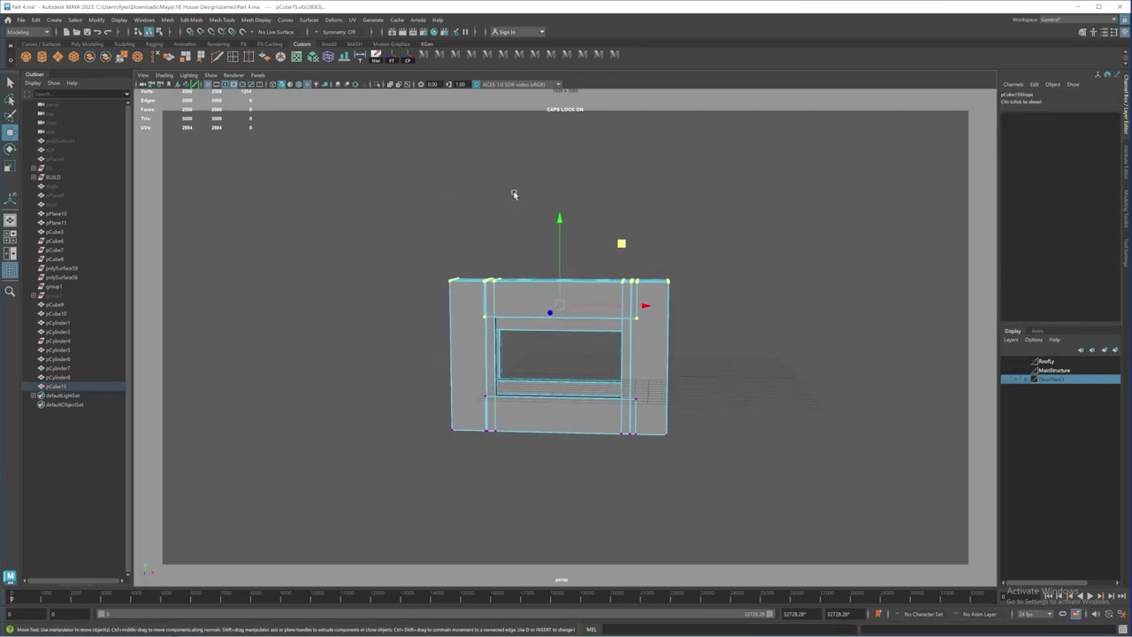
{"action": "left_click_drag", "start_coordinate": [559, 223], "coordinate": [557, 101]}
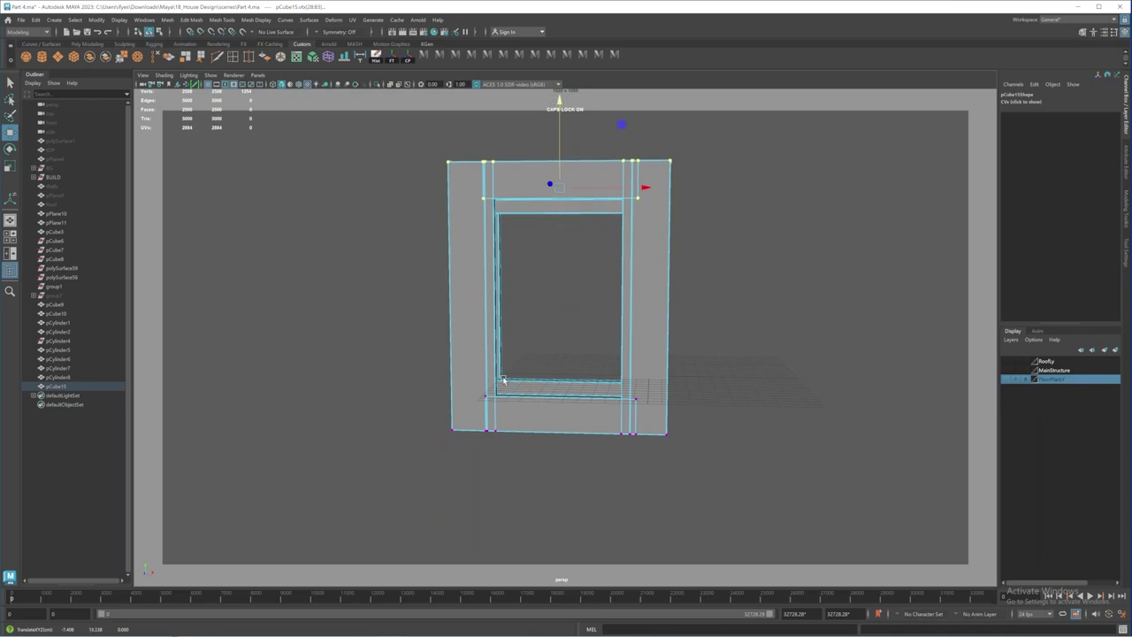
Step: Move the vertices of the frame's left post outward along X to widen the opening
{"action": "left_click_drag", "start_coordinate": [421, 326], "coordinate": [573, 113], "text": "alt"}
{"action": "middle_click_drag", "start_coordinate": [572, 434], "coordinate": [579, 359], "text": "alt"}
{"action": "right_click_drag", "start_coordinate": [579, 358], "coordinate": [451, 371], "text": "alt"}
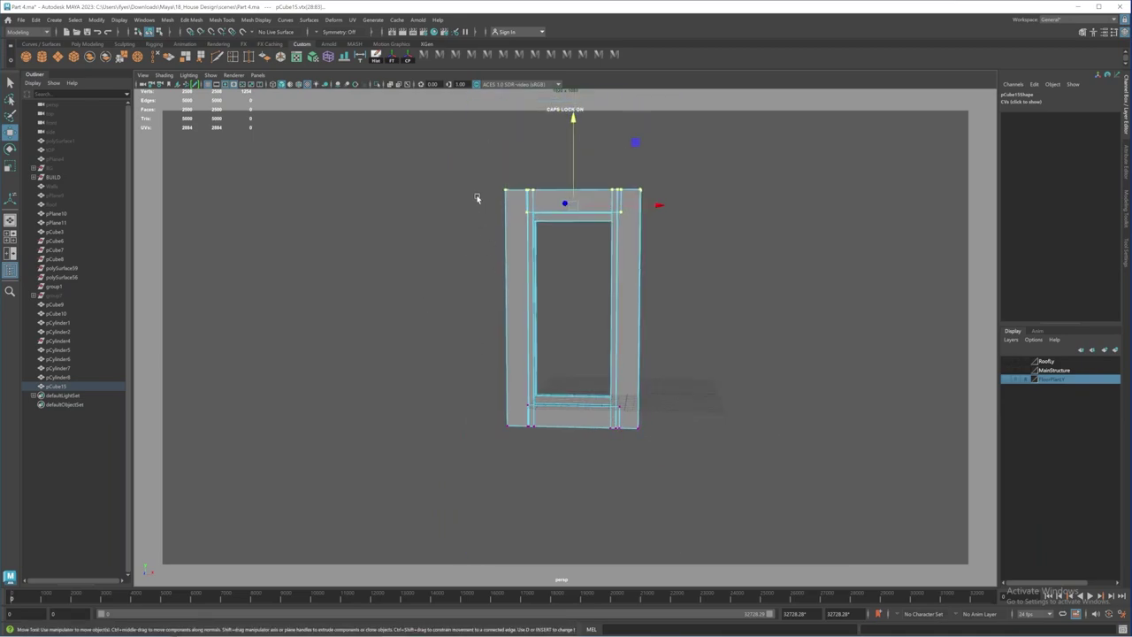
{"action": "left_click_drag", "start_coordinate": [499, 214], "coordinate": [575, 477]}
{"action": "left_click_drag", "start_coordinate": [606, 310], "coordinate": [586, 344]}
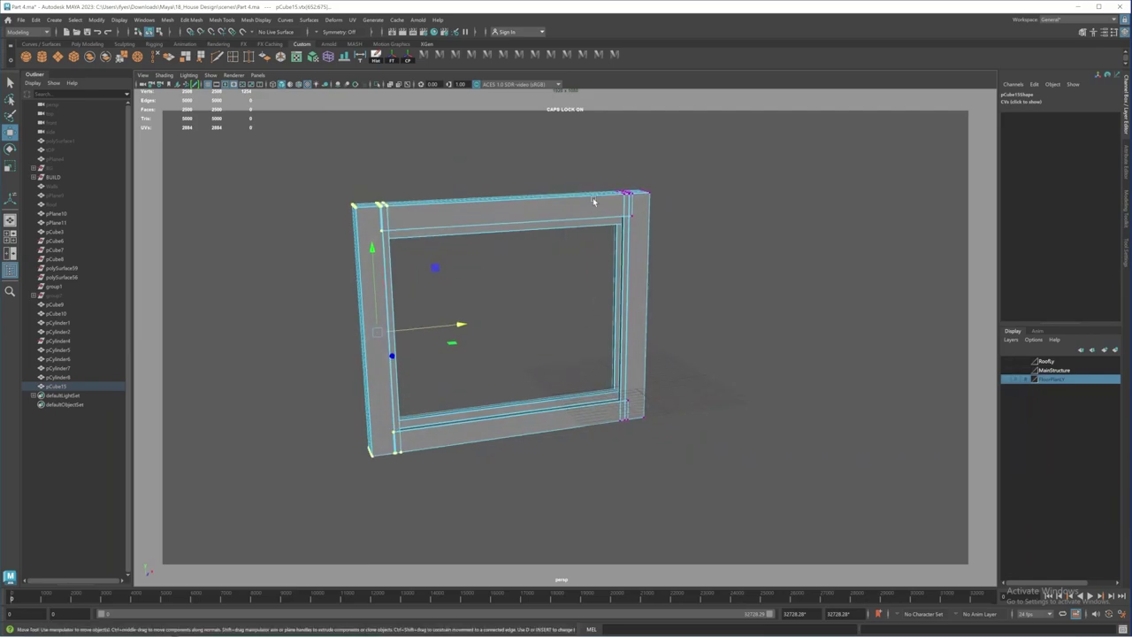
Step: Return the frame to object mode and center its pivot
{"action": "right_click_drag", "start_coordinate": [593, 202], "coordinate": [631, 182]}
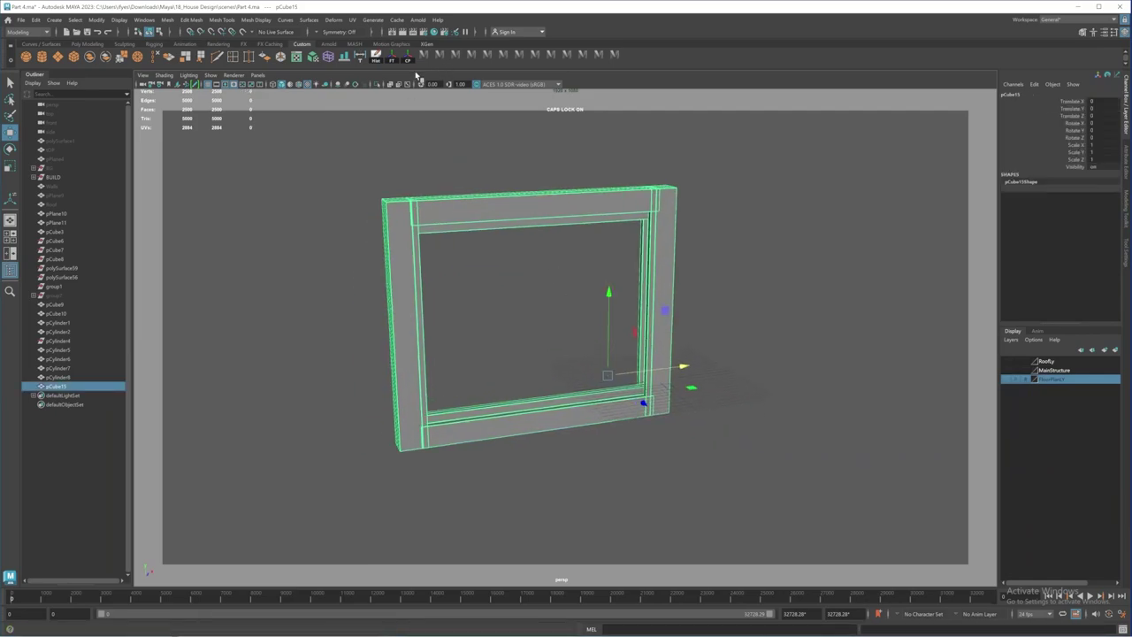
{"action": "left_click", "coordinate": [407, 56]}
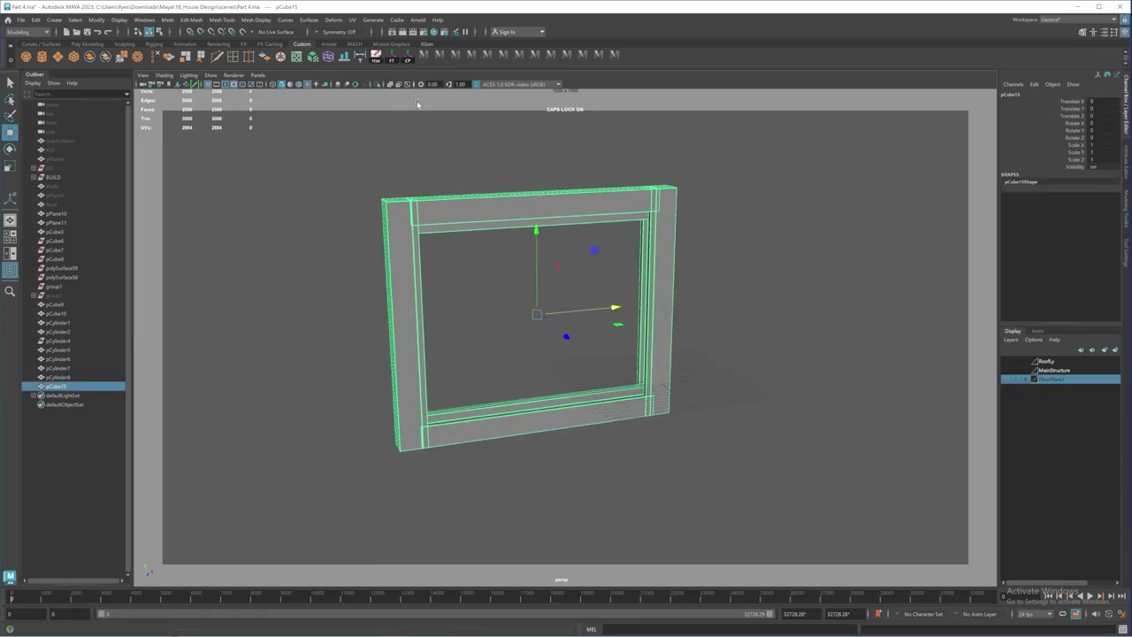
{"action": "left_click_drag", "start_coordinate": [418, 105], "coordinate": [593, 342], "text": "alt"}
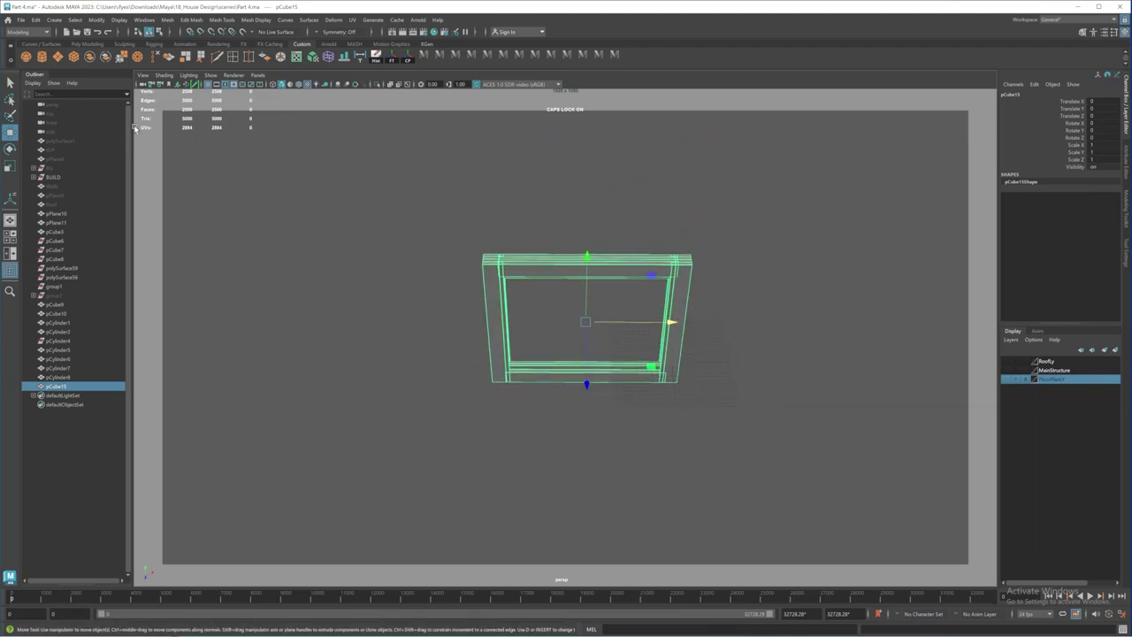
{"action": "left_click_drag", "start_coordinate": [377, 341], "coordinate": [675, 342], "text": "alt"}
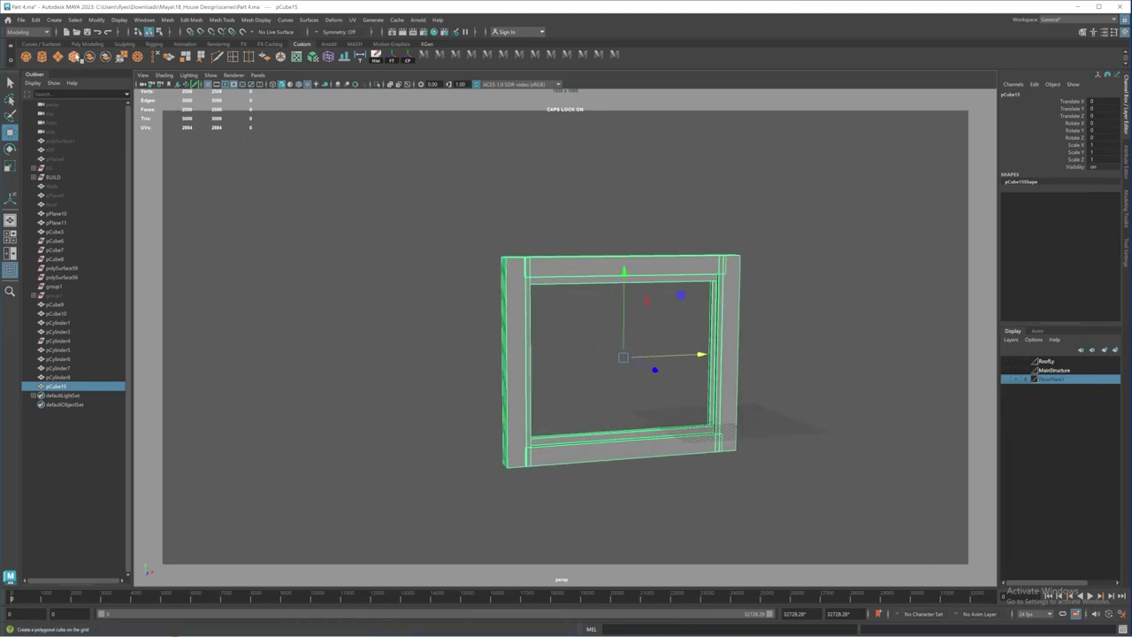
Step: Create a polygon cube and place it inside the frame at Translate X about -4.99 and Translate Y about 6.854
{"action": "left_click", "coordinate": [76, 59]}
{"action": "scroll", "coordinate": [621, 455], "scroll_direction": "down", "scroll_amount": 3}
{"action": "left_click_drag", "start_coordinate": [637, 411], "coordinate": [740, 385], "text": "alt"}
{"action": "left_click_drag", "start_coordinate": [658, 333], "coordinate": [663, 311]}
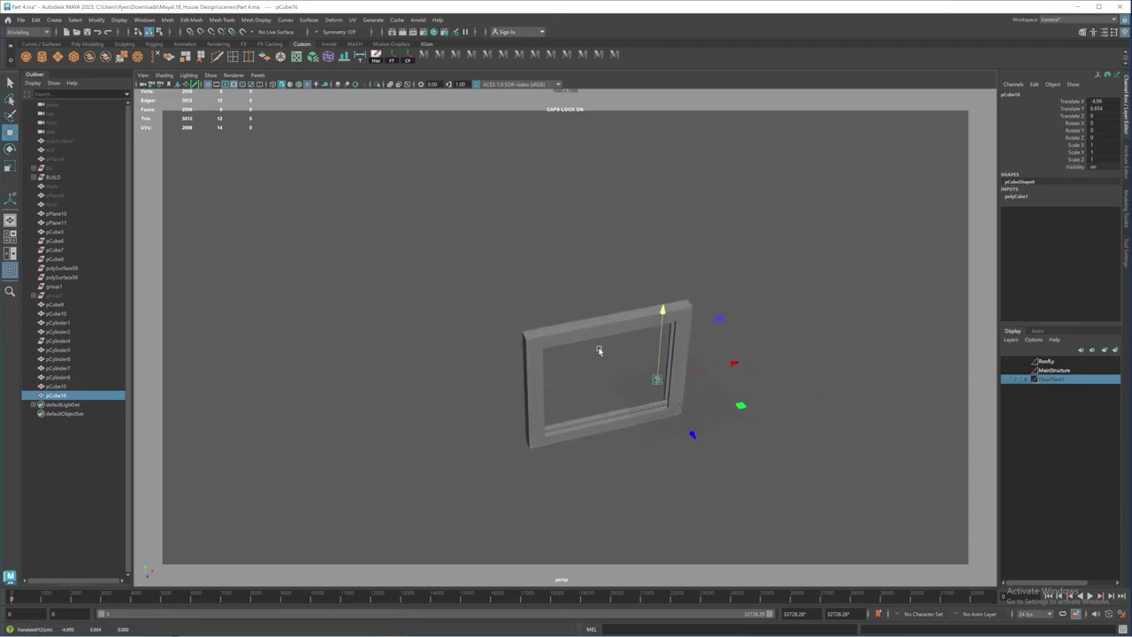
{"action": "right_click_drag", "start_coordinate": [598, 351], "coordinate": [718, 387], "text": "alt"}
{"action": "middle_click_drag", "start_coordinate": [718, 387], "coordinate": [665, 336], "text": "alt"}
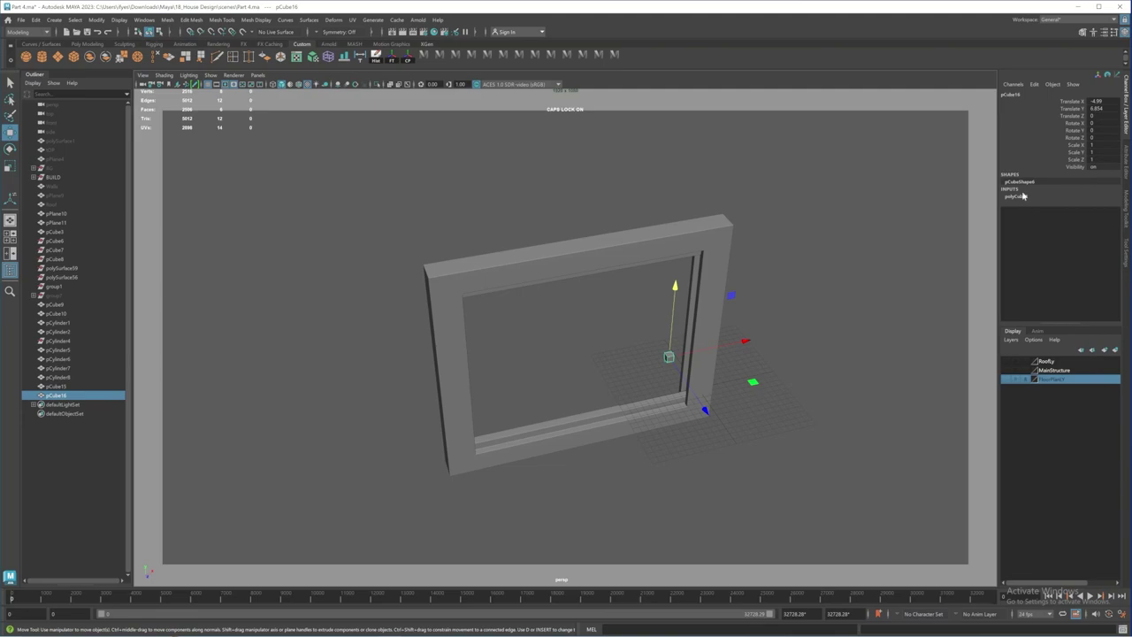
Step: Set the cube's Scale Y and Scale Z to 2.8 and its Scale X to 7
{"action": "left_click_drag", "start_coordinate": [1102, 145], "coordinate": [1105, 157]}
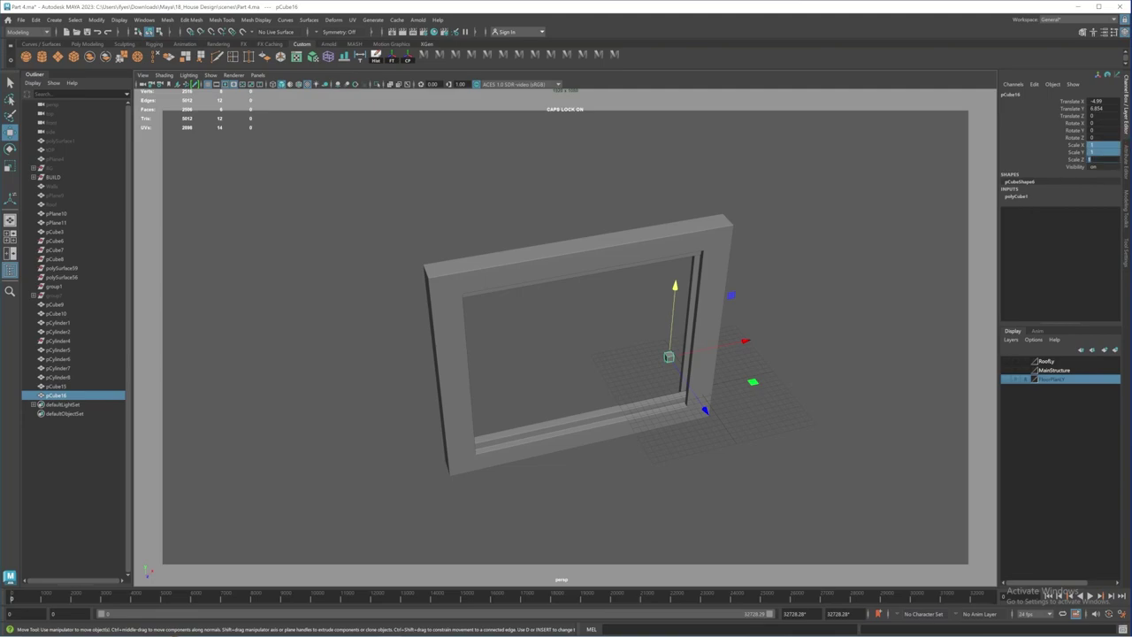
{"action": "type", "text": "2.8"}
{"action": "key", "text": "Return"}
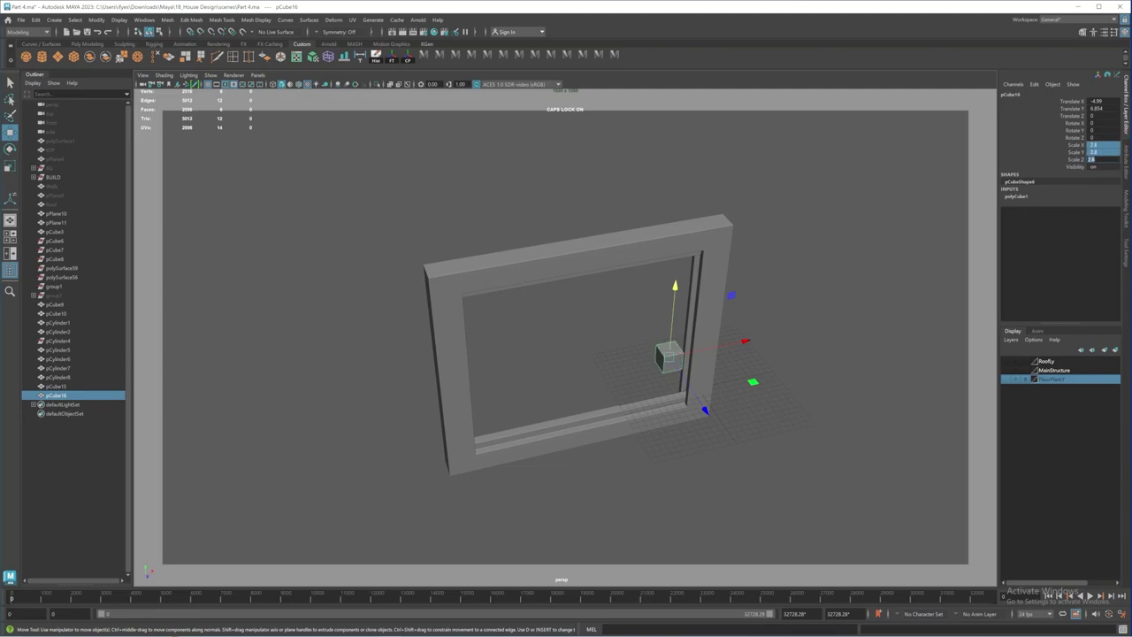
{"action": "left_click_drag", "start_coordinate": [697, 431], "coordinate": [591, 393], "text": "alt"}
{"action": "scroll", "coordinate": [658, 406], "scroll_direction": "up", "scroll_amount": 1}
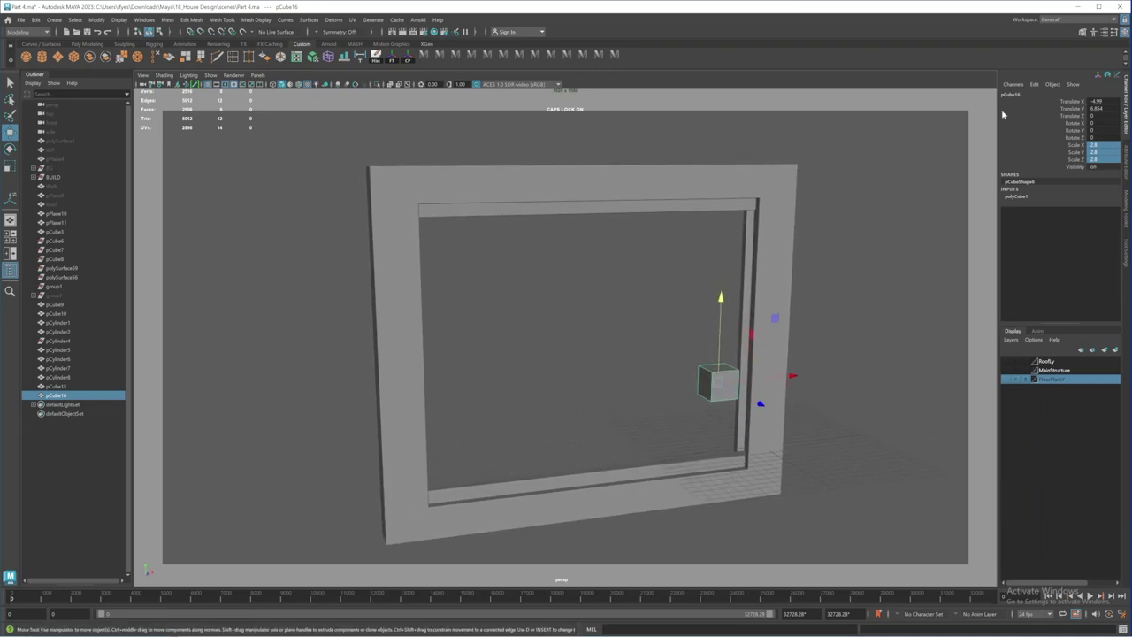
{"action": "double_click", "coordinate": [1097, 145]}
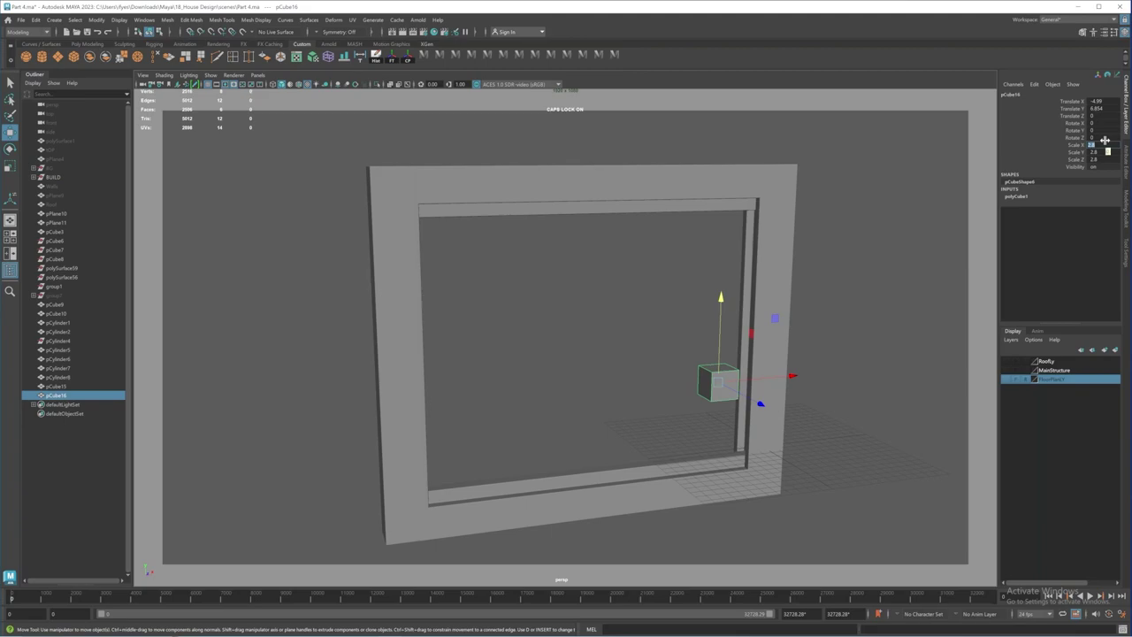
{"action": "key", "text": "Return"}
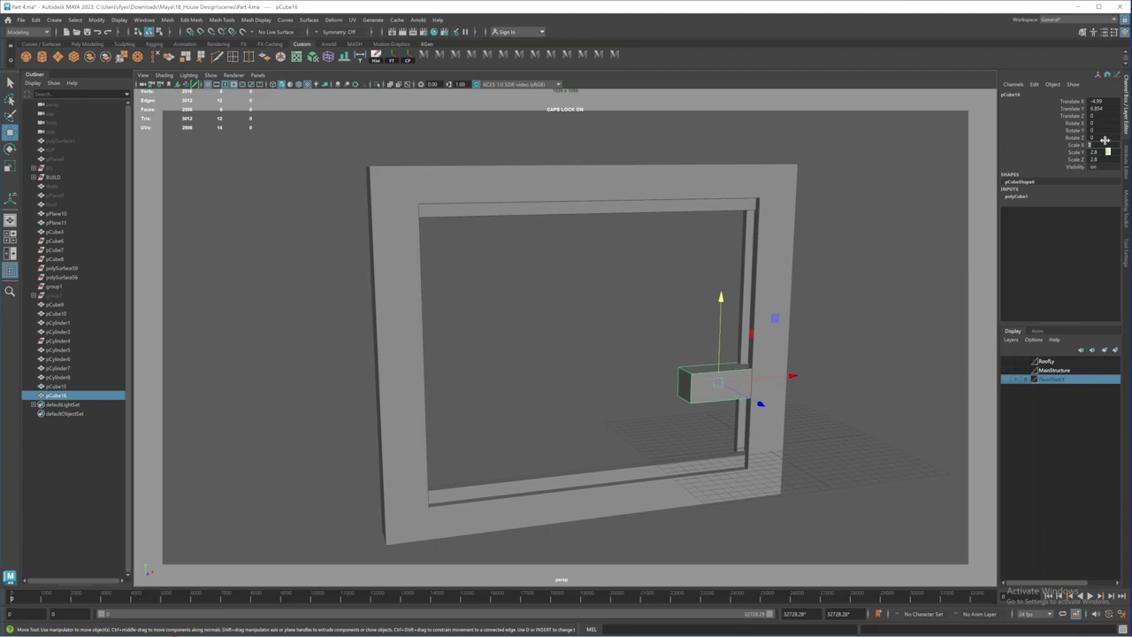
Step: Move the cube along X to about -6.841 and stretch it vertically to a Scale Y of about 11.732
{"action": "left_click_drag", "start_coordinate": [795, 377], "coordinate": [775, 378]}
{"action": "key", "text": "r"}
{"action": "left_click_drag", "start_coordinate": [706, 304], "coordinate": [706, 273]}
{"action": "mouse_move", "coordinate": [702, 332]}
{"action": "left_mouse_down", "text": "alt"}
{"action": "mouse_move", "coordinate": [737, 339]}
{"action": "mouse_move", "coordinate": [706, 339]}
{"action": "left_mouse_up", "text": "alt"}
{"action": "middle_click_drag", "start_coordinate": [685, 347], "coordinate": [644, 322], "text": "alt"}
{"action": "right_click_drag", "start_coordinate": [643, 322], "coordinate": [763, 387], "text": "alt"}
{"action": "mouse_move", "coordinate": [763, 386]}
{"action": "left_mouse_down", "text": "alt"}
{"action": "mouse_move", "coordinate": [783, 381]}
{"action": "mouse_move", "coordinate": [749, 383]}
{"action": "left_mouse_up", "text": "alt"}
{"action": "scroll", "coordinate": [749, 382], "scroll_direction": "down", "scroll_amount": 3}
{"action": "mouse_move", "coordinate": [682, 349]}
{"action": "left_mouse_down", "text": "alt"}
{"action": "mouse_move", "coordinate": [700, 336]}
{"action": "mouse_move", "coordinate": [677, 336]}
{"action": "left_mouse_up", "text": "alt"}
{"action": "middle_click_drag", "start_coordinate": [666, 351], "coordinate": [666, 354], "text": "alt"}
{"action": "scroll", "coordinate": [666, 355], "scroll_direction": "down", "scroll_amount": 3}
{"action": "mouse_move", "coordinate": [657, 331]}
{"action": "left_mouse_down", "text": "alt"}
{"action": "mouse_move", "coordinate": [645, 351]}
{"action": "mouse_move", "coordinate": [652, 331]}
{"action": "mouse_move", "coordinate": [666, 346]}
{"action": "mouse_move", "coordinate": [727, 341]}
{"action": "mouse_move", "coordinate": [653, 348]}
{"action": "left_mouse_up", "text": "alt"}
{"action": "scroll", "coordinate": [653, 346], "scroll_direction": "up", "scroll_amount": 3}
{"action": "key", "text": "w"}
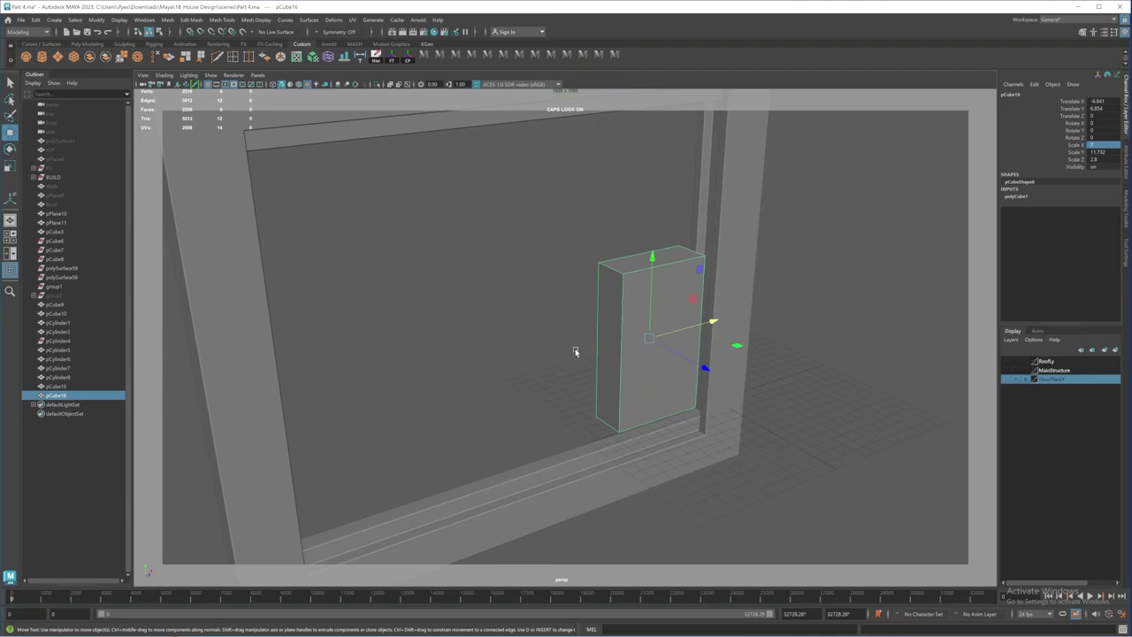
Step: Insert three evenly spaced vertical edge loops across the block's thickness using the Multiple edge loops option
{"action": "left_click_drag", "start_coordinate": [616, 344], "coordinate": [579, 336], "text": "alt"}
{"action": "left_click", "coordinate": [235, 59]}
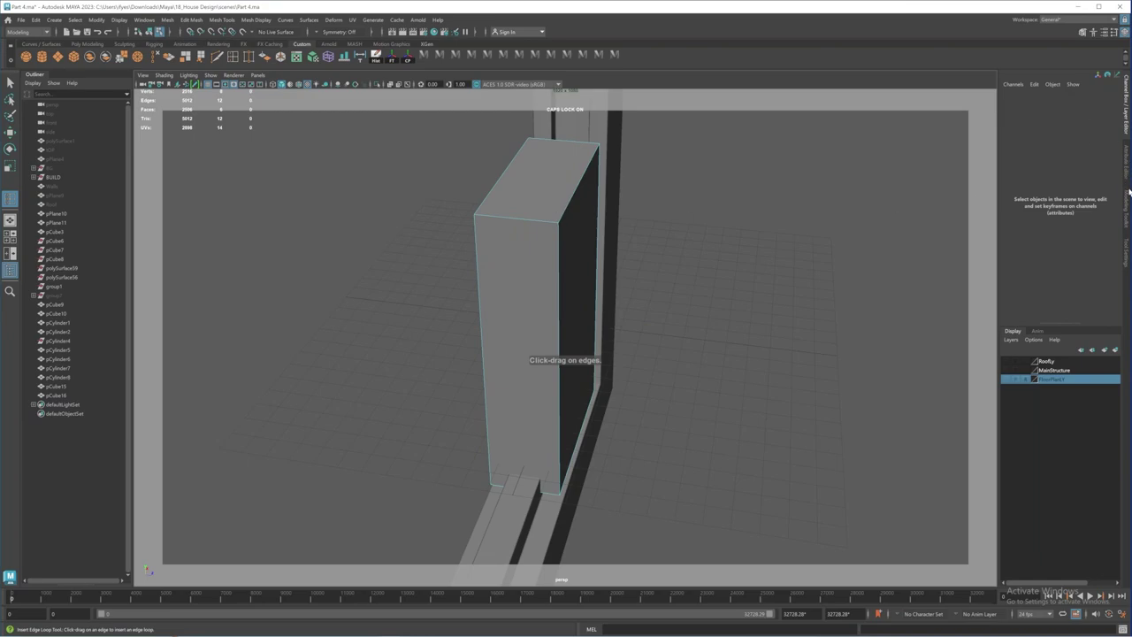
{"action": "left_click", "coordinate": [1127, 248]}
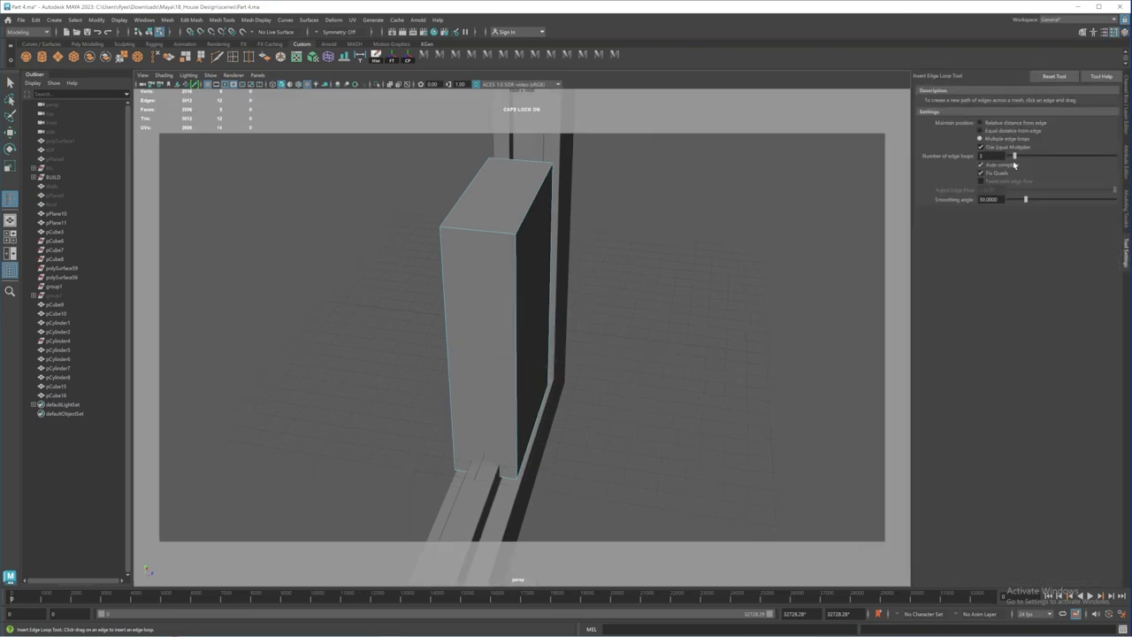
{"action": "left_click", "coordinate": [471, 233]}
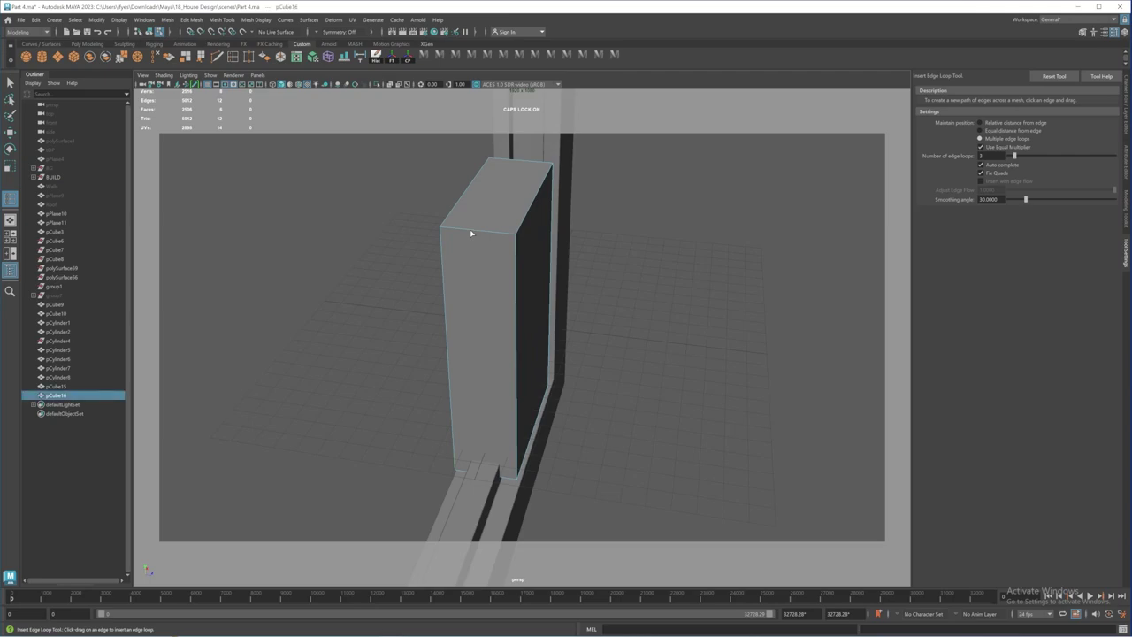
{"action": "left_click", "coordinate": [470, 232]}
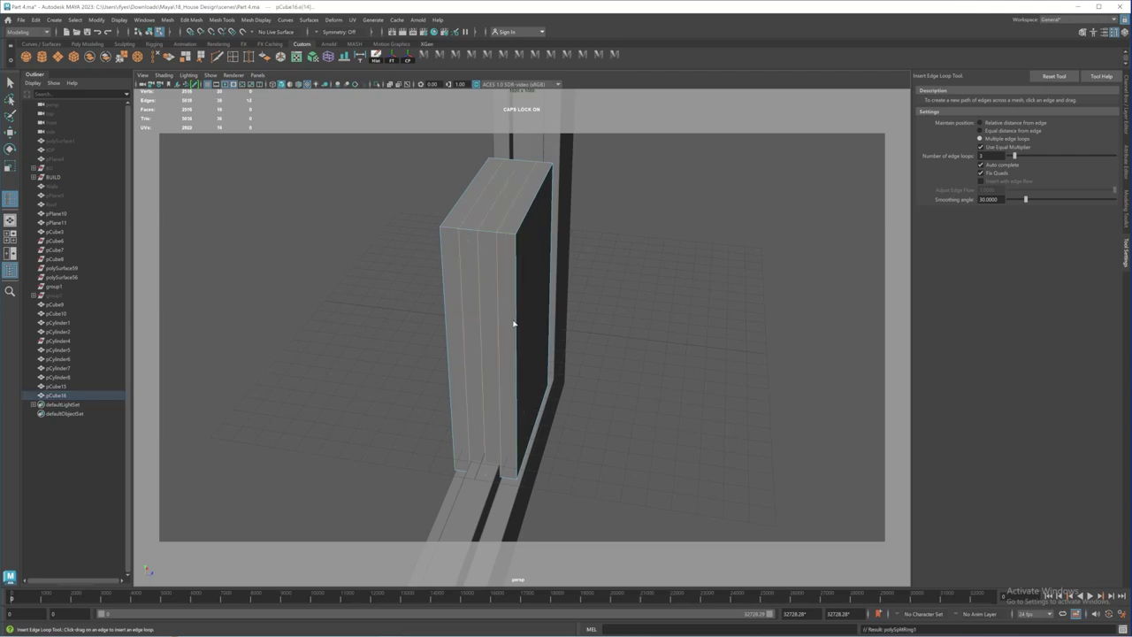
{"action": "middle_click_drag", "start_coordinate": [489, 301], "coordinate": [515, 275], "text": "alt"}
{"action": "left_click_drag", "start_coordinate": [516, 278], "coordinate": [515, 285], "text": "alt"}
{"action": "middle_click_drag", "start_coordinate": [510, 306], "coordinate": [513, 275], "text": "alt"}
{"action": "middle_click_drag", "start_coordinate": [522, 332], "coordinate": [506, 287], "text": "alt"}
{"action": "left_click_drag", "start_coordinate": [503, 291], "coordinate": [497, 341], "text": "alt"}
{"action": "key", "text": "q"}
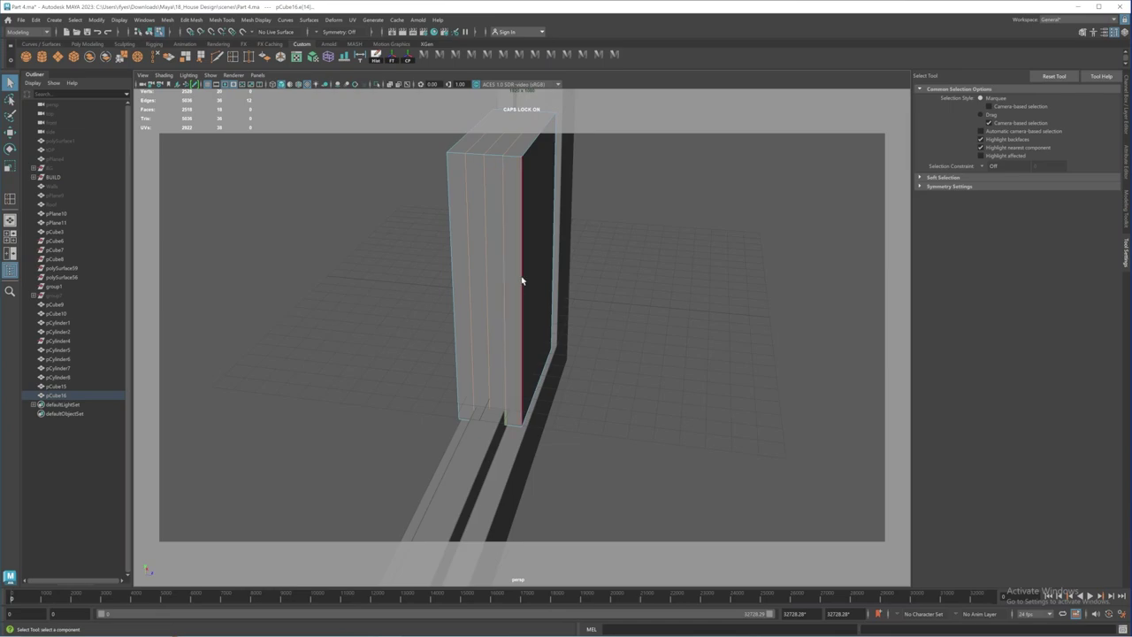
Step: Extrude the two outer face strips on both the top and underside of the block with a Thickness of 1
{"action": "left_click_drag", "start_coordinate": [523, 280], "coordinate": [525, 305], "text": "alt"}
{"action": "right_click_drag", "start_coordinate": [534, 319], "coordinate": [535, 338]}
{"action": "left_click", "coordinate": [541, 297]}
{"action": "left_click", "coordinate": [485, 301], "text": "shift"}
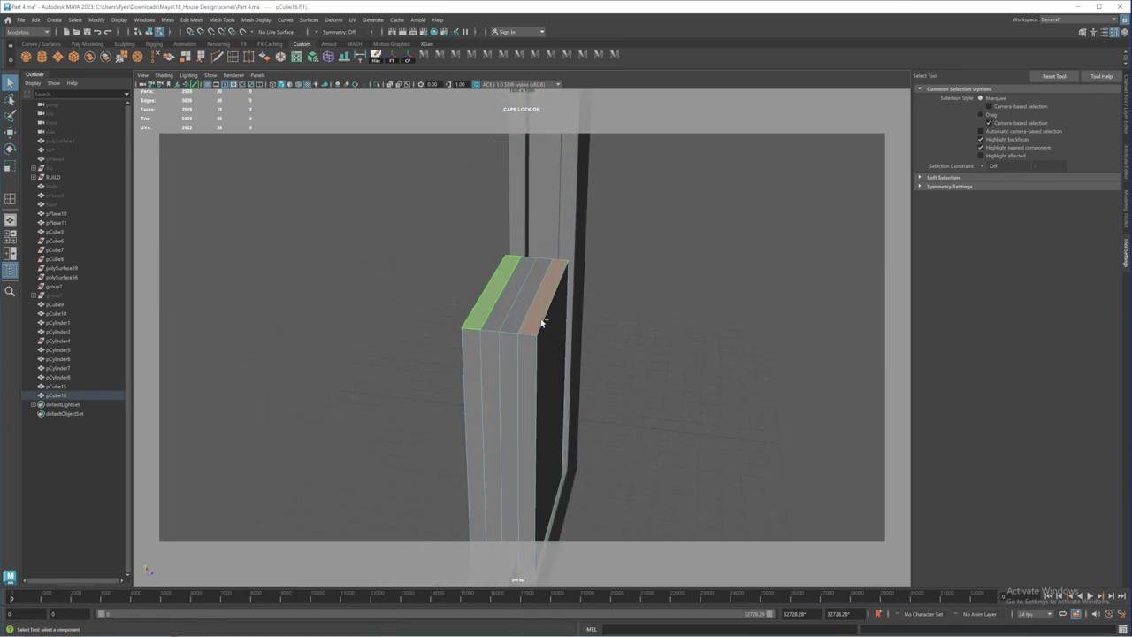
{"action": "middle_click_drag", "start_coordinate": [557, 469], "coordinate": [546, 280], "text": "alt"}
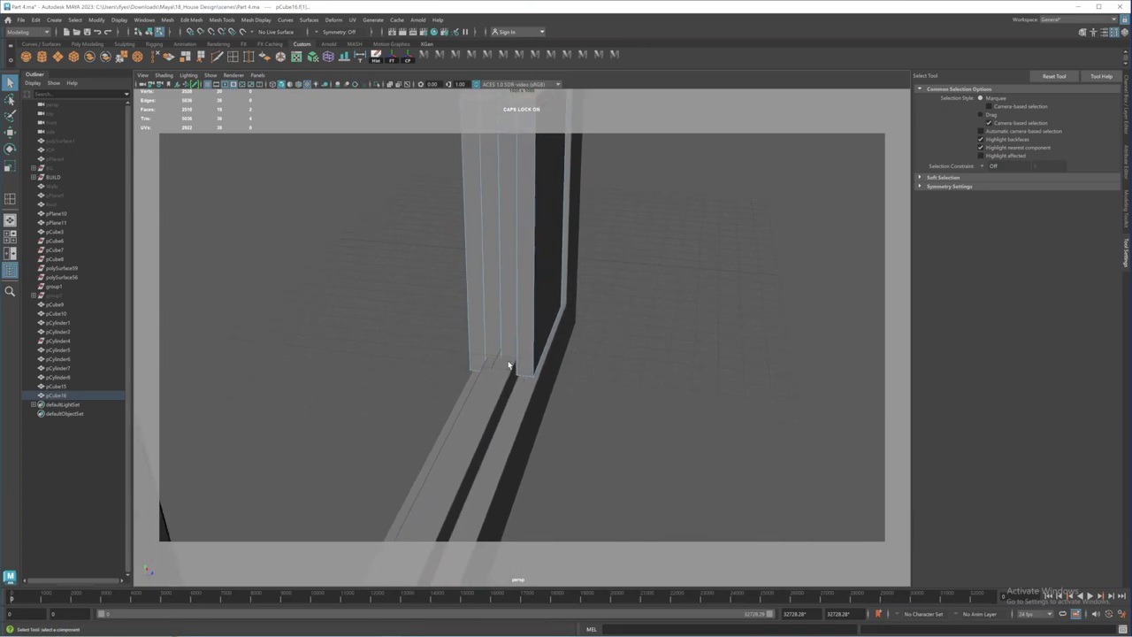
{"action": "left_click_drag", "start_coordinate": [508, 365], "coordinate": [520, 343], "text": "alt"}
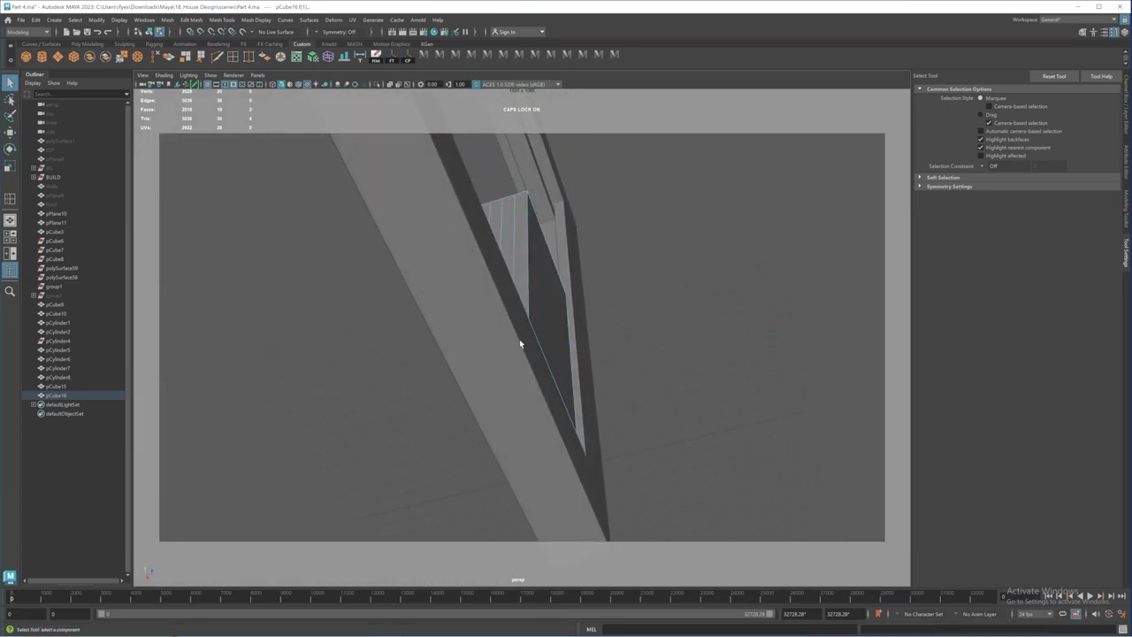
{"action": "key", "text": "4"}
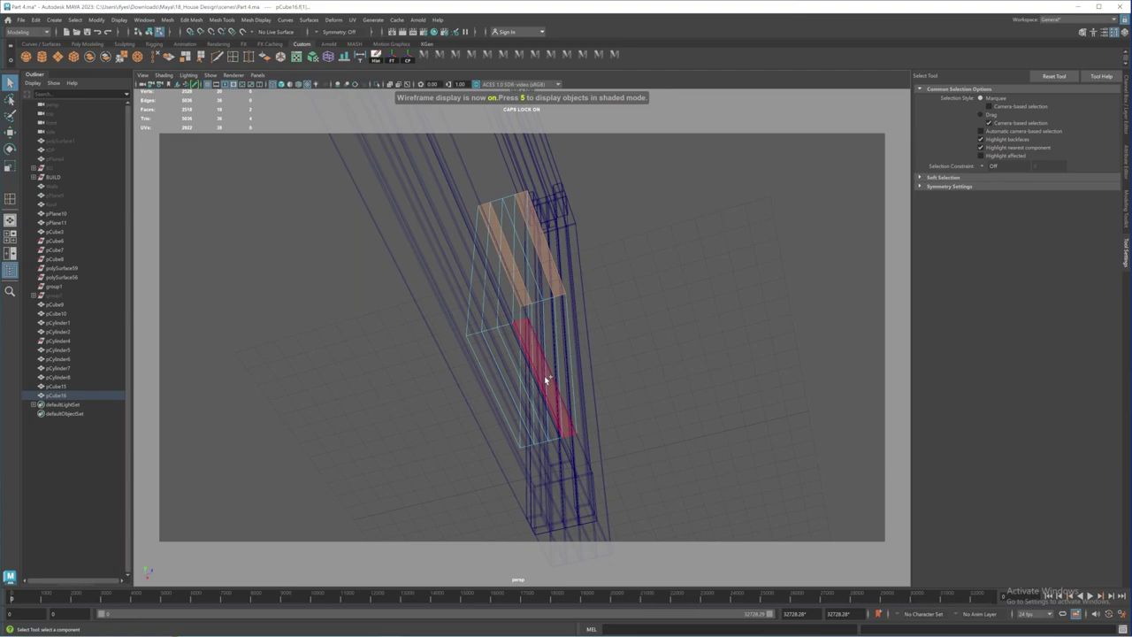
{"action": "left_click_drag", "start_coordinate": [586, 374], "coordinate": [539, 343], "text": "alt"}
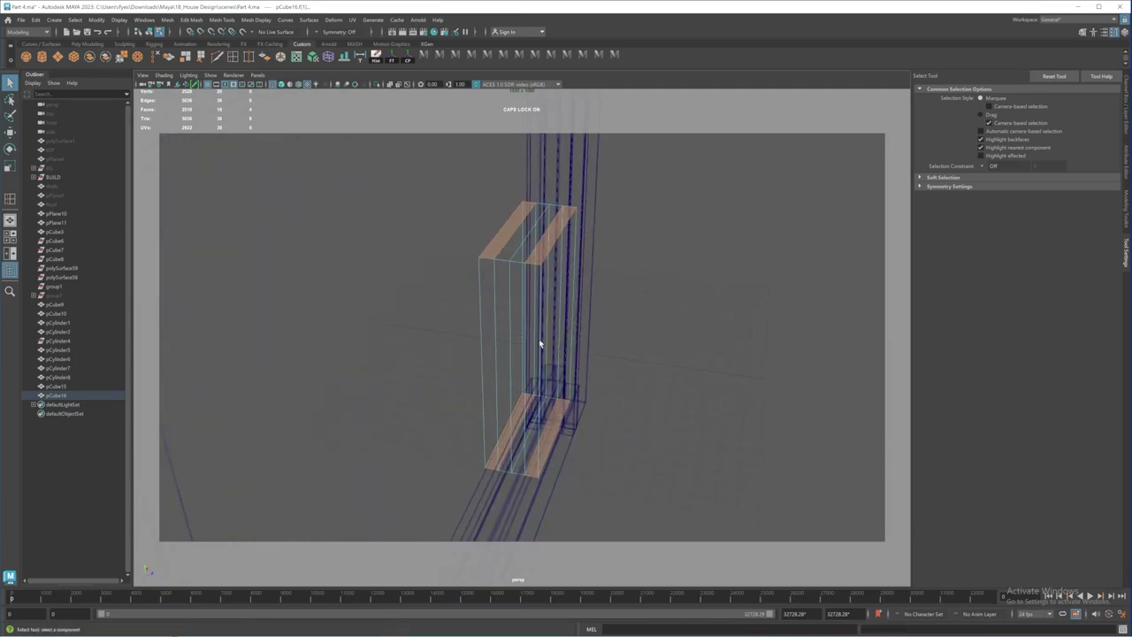
{"action": "key", "text": "5"}
{"action": "mouse_move", "coordinate": [536, 342]}
{"action": "left_mouse_down", "text": "alt"}
{"action": "mouse_move", "coordinate": [571, 336]}
{"action": "mouse_move", "coordinate": [571, 351]}
{"action": "left_mouse_up", "text": "alt"}
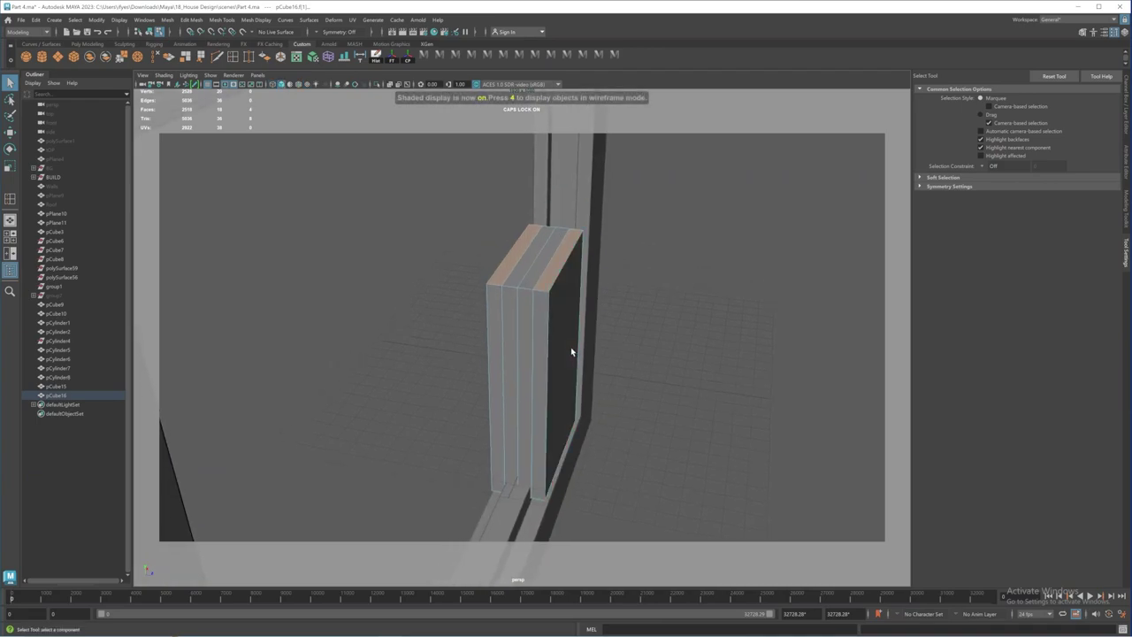
{"action": "left_click", "coordinate": [1126, 175]}
{"action": "left_click", "coordinate": [1127, 205]}
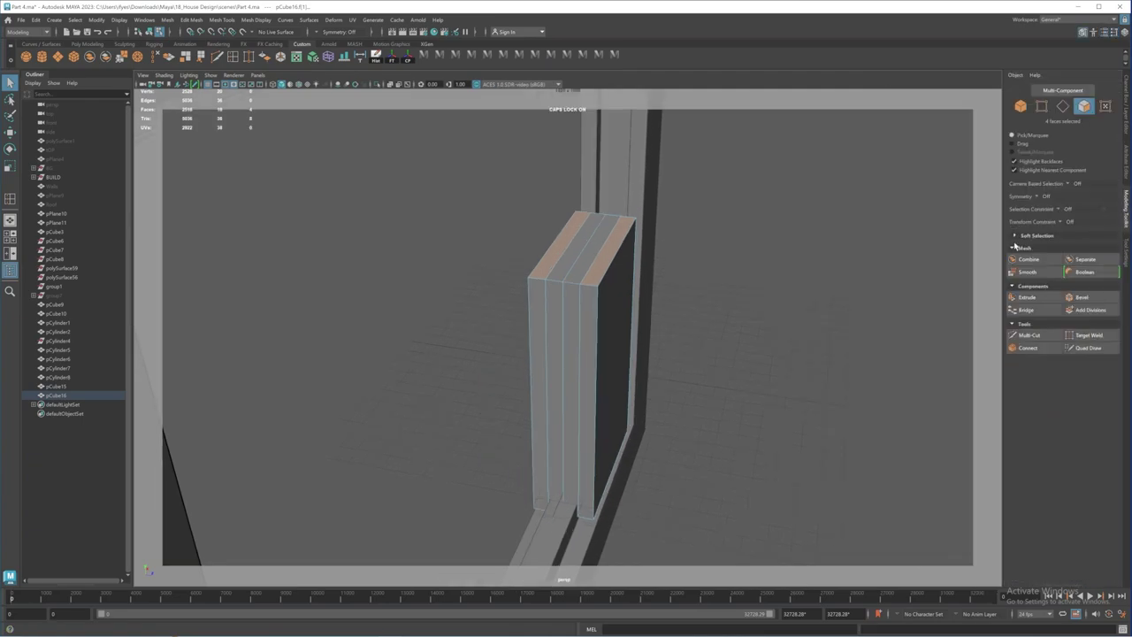
{"action": "left_click", "coordinate": [1028, 298]}
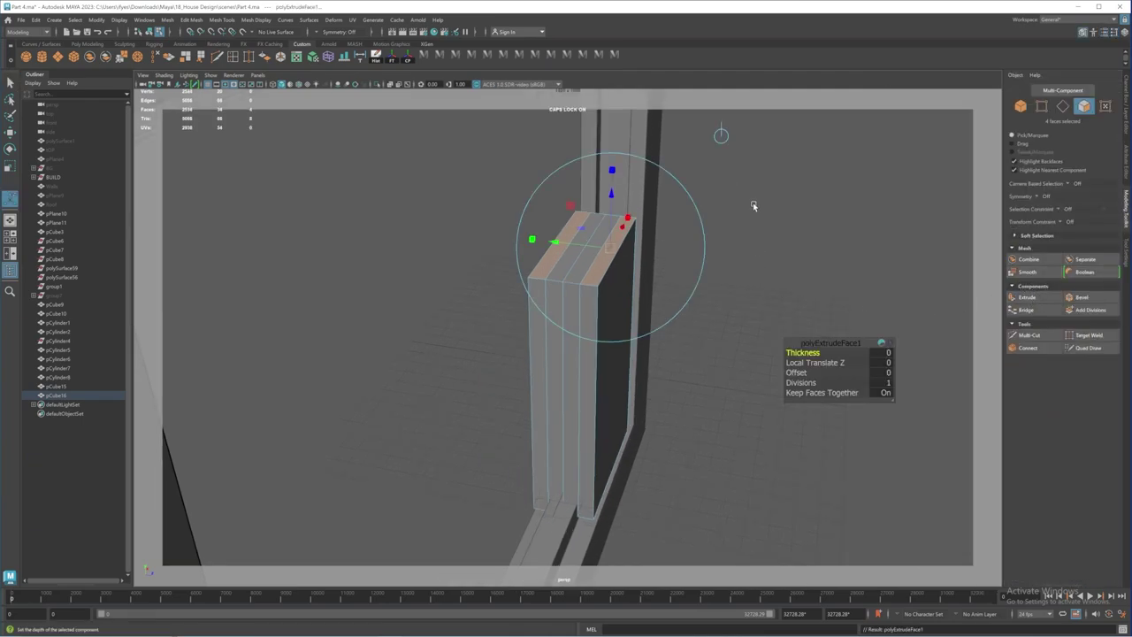
{"action": "left_click_drag", "start_coordinate": [803, 353], "coordinate": [816, 353]}
{"action": "left_click_drag", "start_coordinate": [690, 337], "coordinate": [771, 352], "text": "alt"}
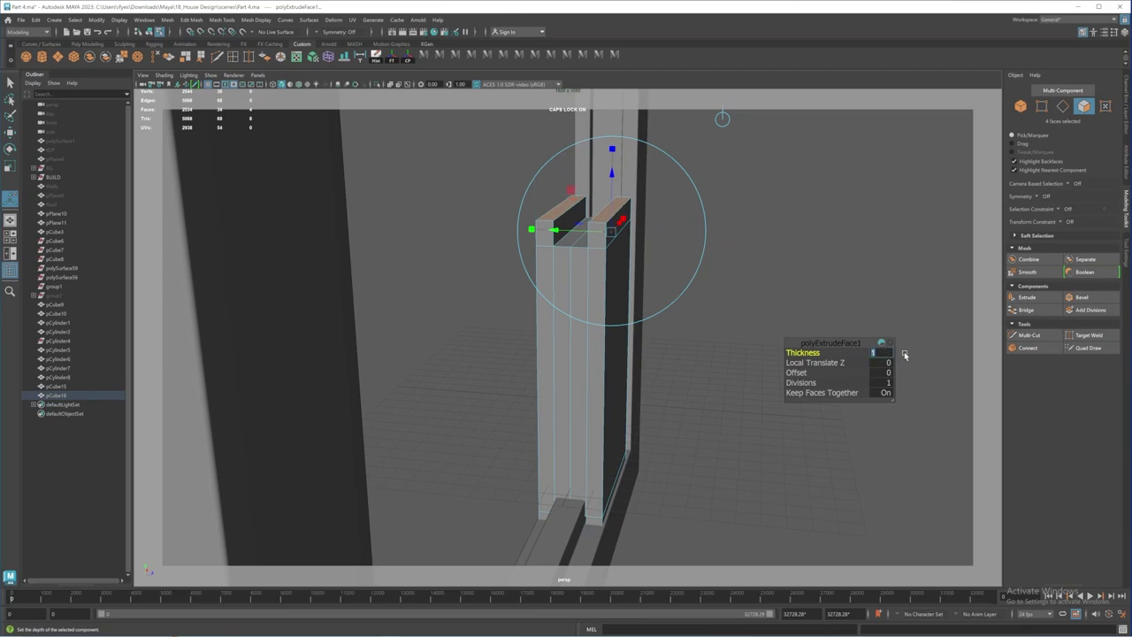
{"action": "key", "text": "Return"}
Step: Raise the grooved block along Y to about 5.58 so it sits centred over the frame rail
{"action": "left_click_drag", "start_coordinate": [595, 335], "coordinate": [548, 273], "text": "alt"}
{"action": "middle_click_drag", "start_coordinate": [548, 272], "coordinate": [573, 271], "text": "alt"}
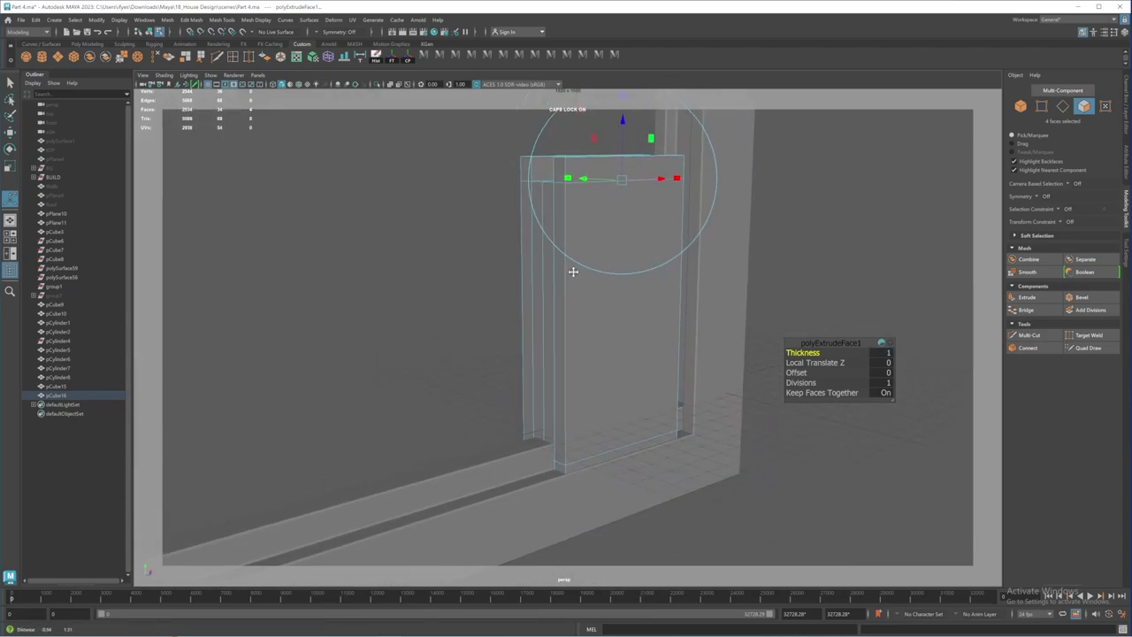
{"action": "right_click_drag", "start_coordinate": [550, 317], "coordinate": [563, 316], "text": "alt"}
{"action": "right_click_drag", "start_coordinate": [545, 274], "coordinate": [575, 255]}
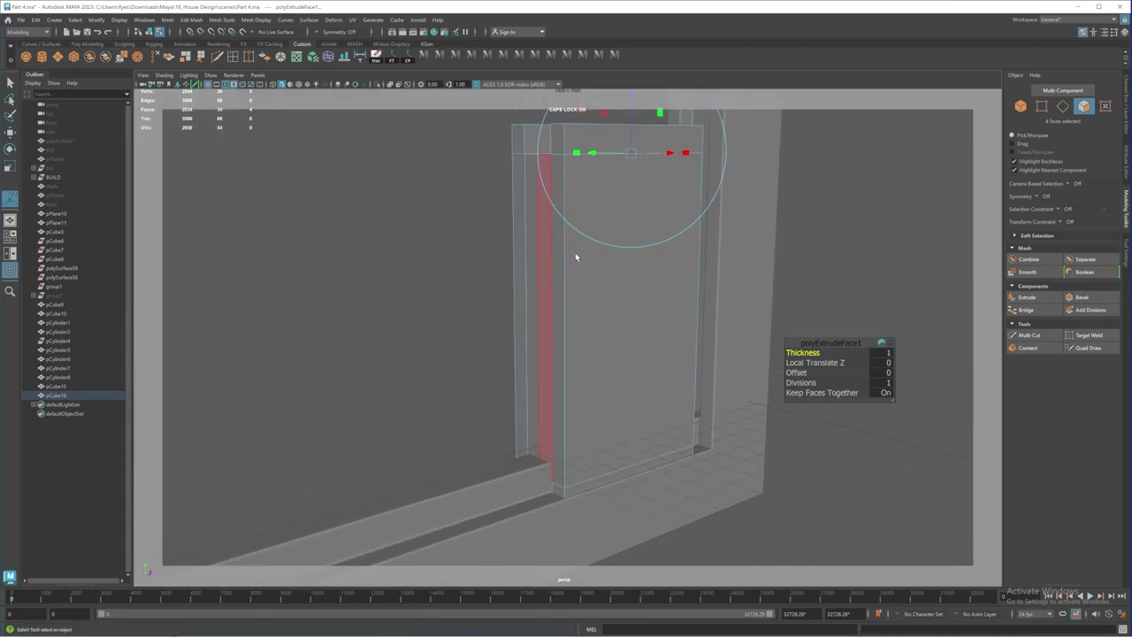
{"action": "middle_click_drag", "start_coordinate": [564, 309], "coordinate": [574, 320], "text": "alt"}
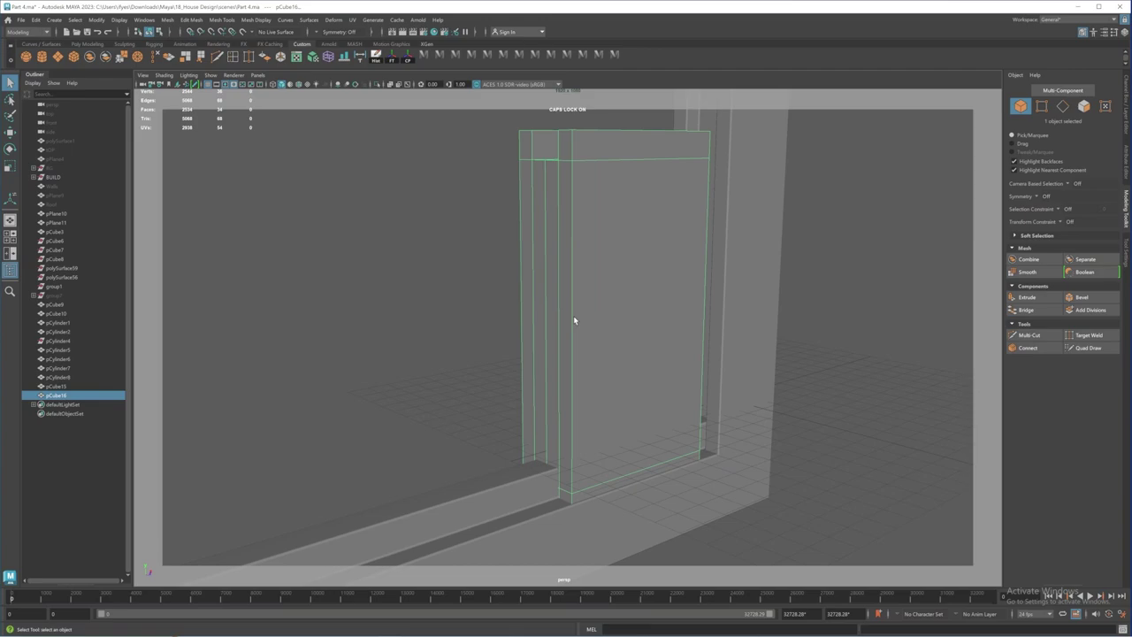
{"action": "key", "text": "w"}
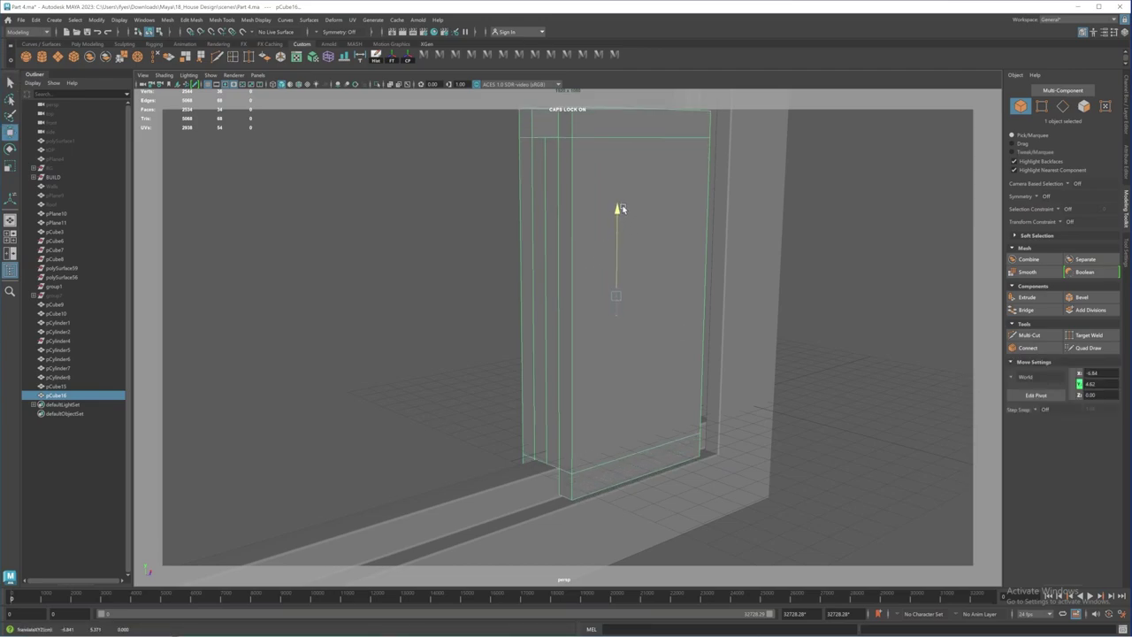
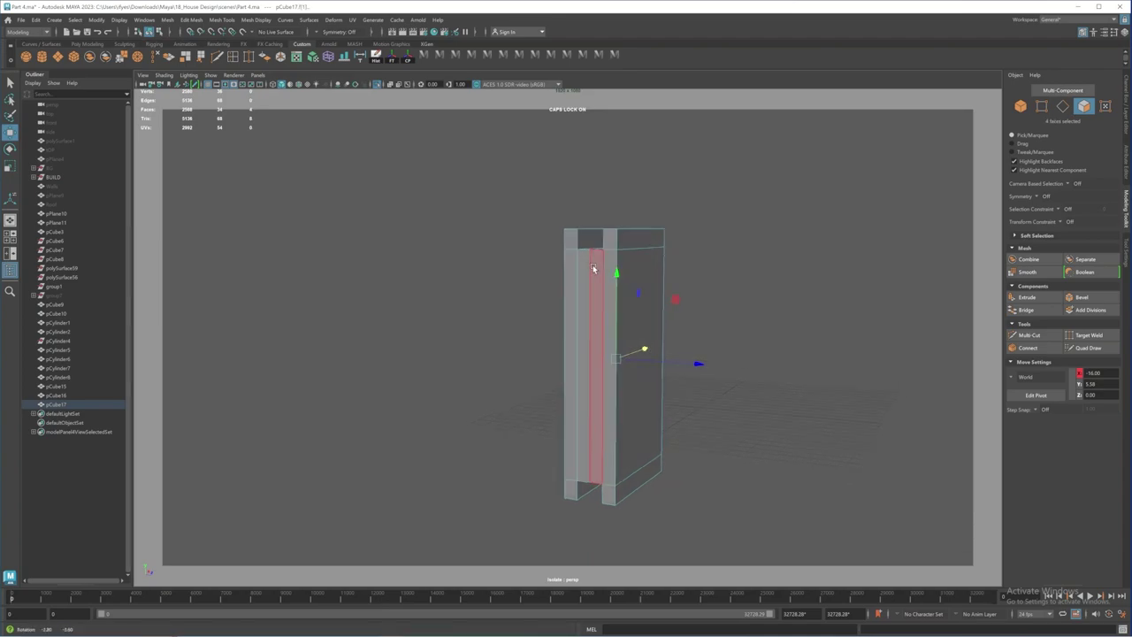
Step: Delete the extruded lips from the top and underside of the isolated block copy
{"action": "middle_click_drag", "start_coordinate": [593, 268], "coordinate": [590, 253], "text": "alt"}
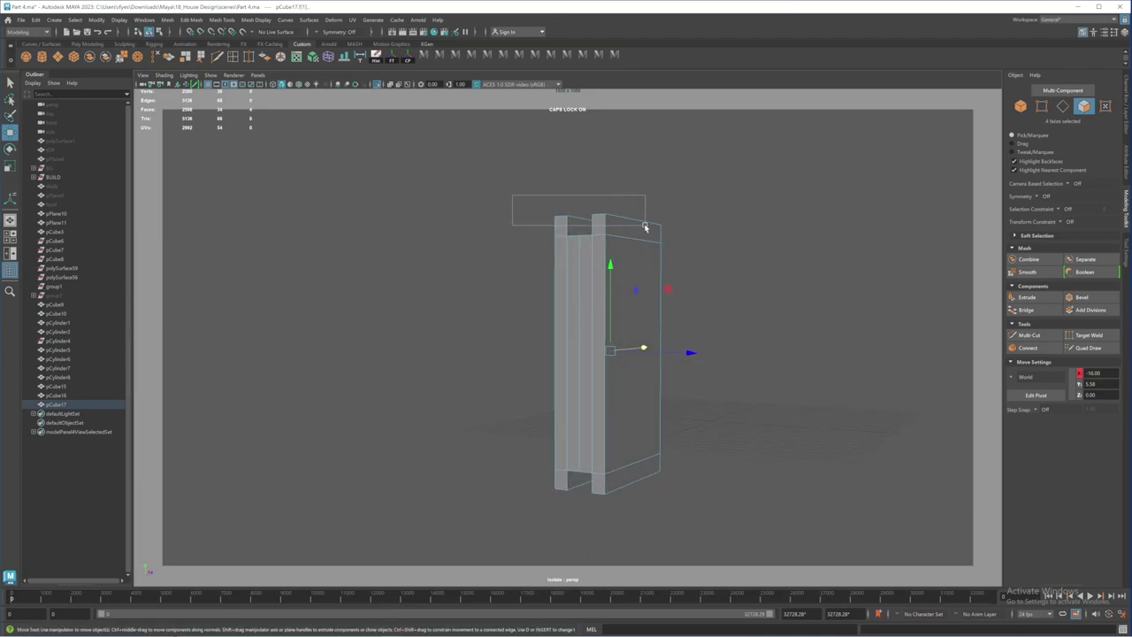
{"action": "left_click_drag", "start_coordinate": [645, 227], "coordinate": [678, 233]}
{"action": "key", "text": "Delete"}
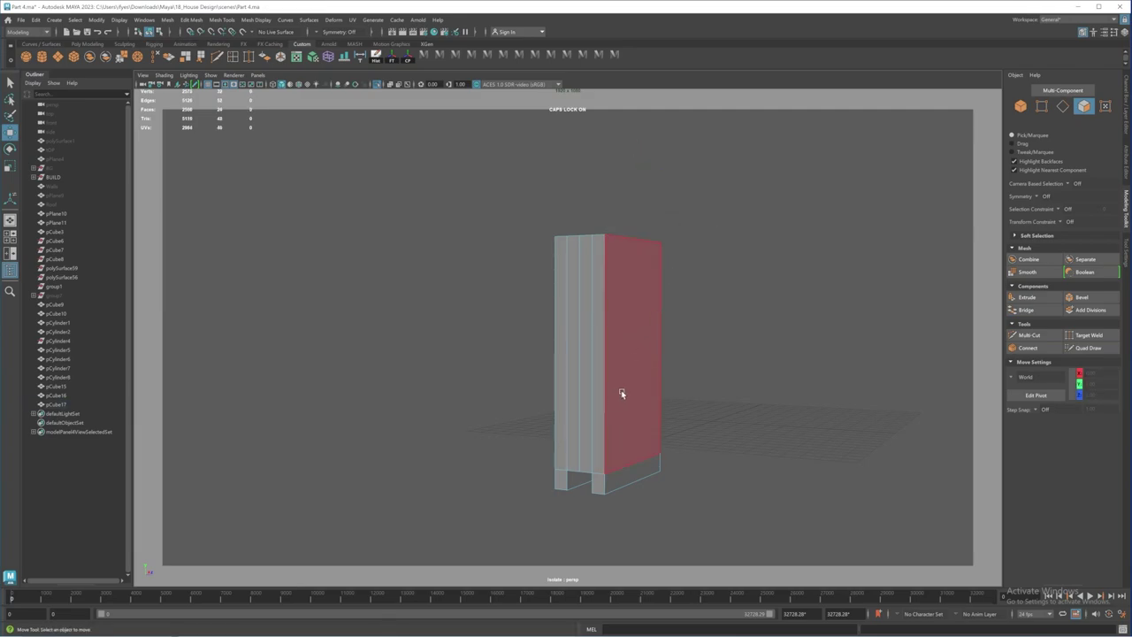
{"action": "left_click_drag", "start_coordinate": [621, 392], "coordinate": [544, 452], "text": "alt"}
{"action": "left_click_drag", "start_coordinate": [645, 400], "coordinate": [695, 404]}
{"action": "key", "text": "Delete"}
{"action": "key", "text": "Delete"}
{"action": "left_click_drag", "start_coordinate": [633, 362], "coordinate": [620, 433], "text": "alt"}
{"action": "right_click_drag", "start_coordinate": [643, 321], "coordinate": [677, 331], "text": "alt"}
{"action": "middle_click_drag", "start_coordinate": [677, 331], "coordinate": [613, 328], "text": "alt"}
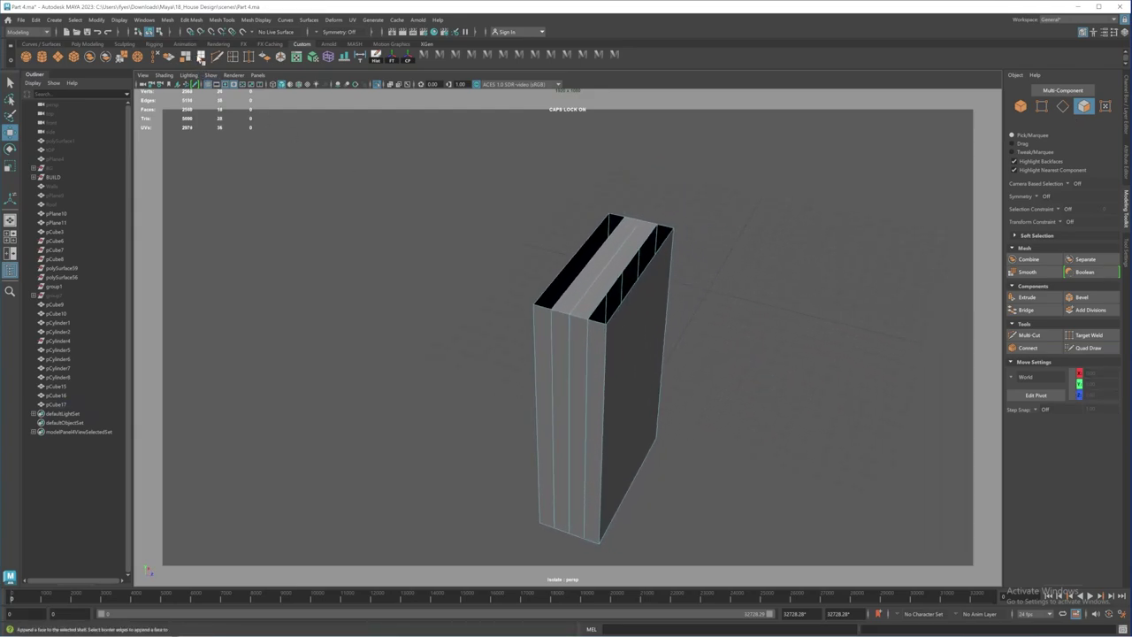
{"action": "right_click_drag", "start_coordinate": [629, 290], "coordinate": [584, 259], "text": "shift"}
{"action": "left_click", "coordinate": [582, 257]}
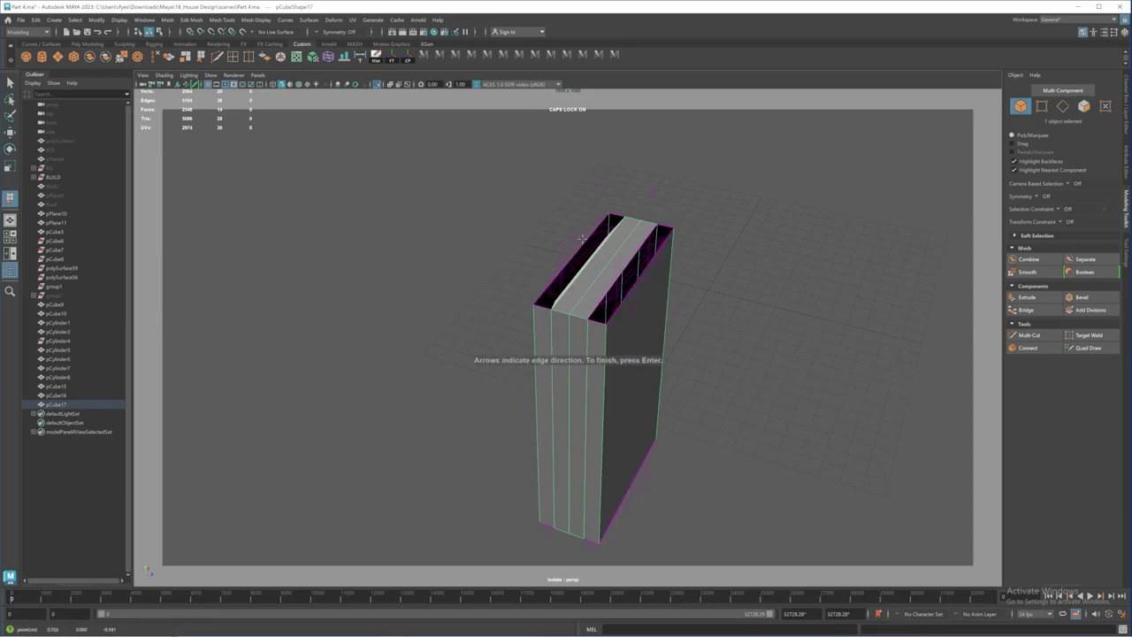
{"action": "key", "text": "Return"}
{"action": "key", "text": "w"}
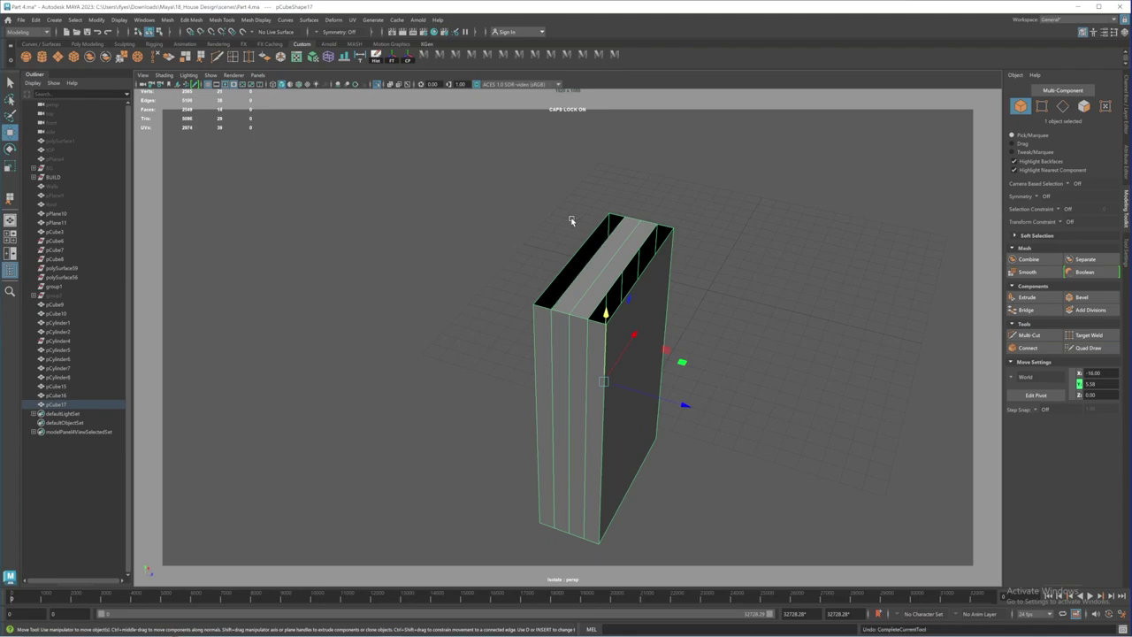
Step: Fill the two open strips on top of the block copy using Append to Polygon
{"action": "middle_click_drag", "start_coordinate": [574, 281], "coordinate": [608, 284], "text": "alt"}
{"action": "right_click_drag", "start_coordinate": [608, 284], "coordinate": [628, 309], "text": "alt"}
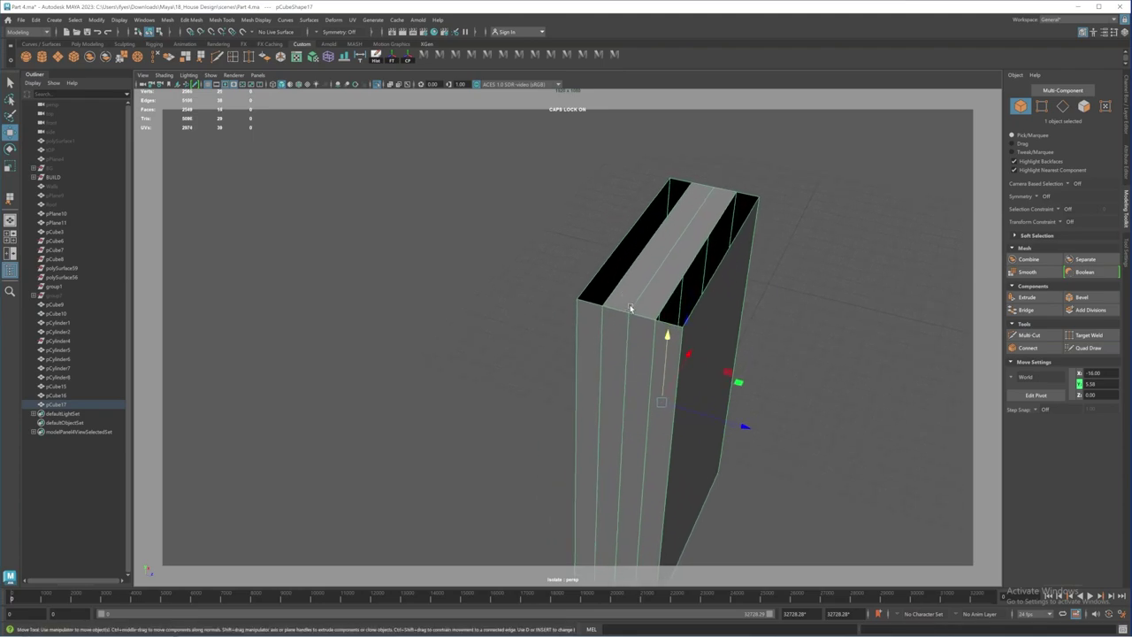
{"action": "key", "text": "g"}
{"action": "left_click", "coordinate": [630, 237]}
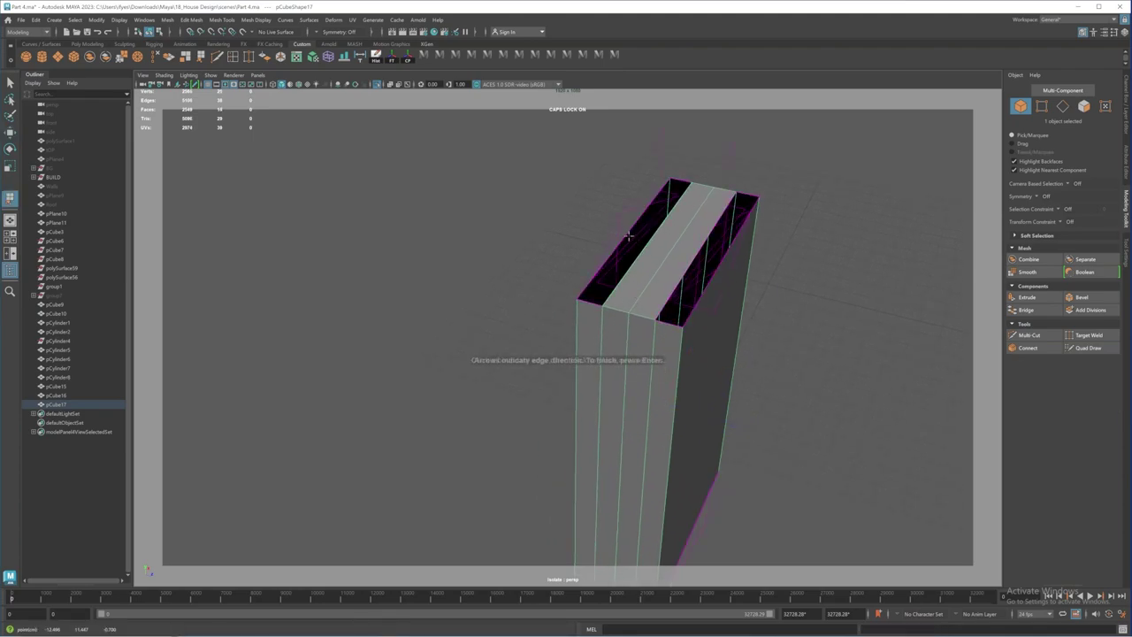
{"action": "left_click", "coordinate": [626, 233]}
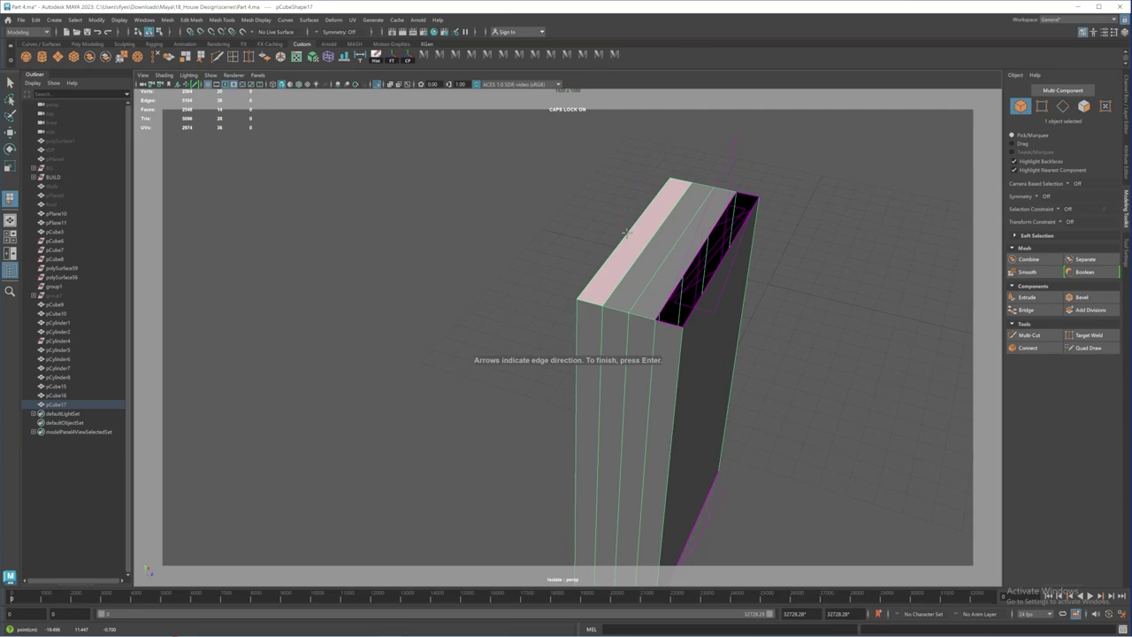
{"action": "key", "text": "Return"}
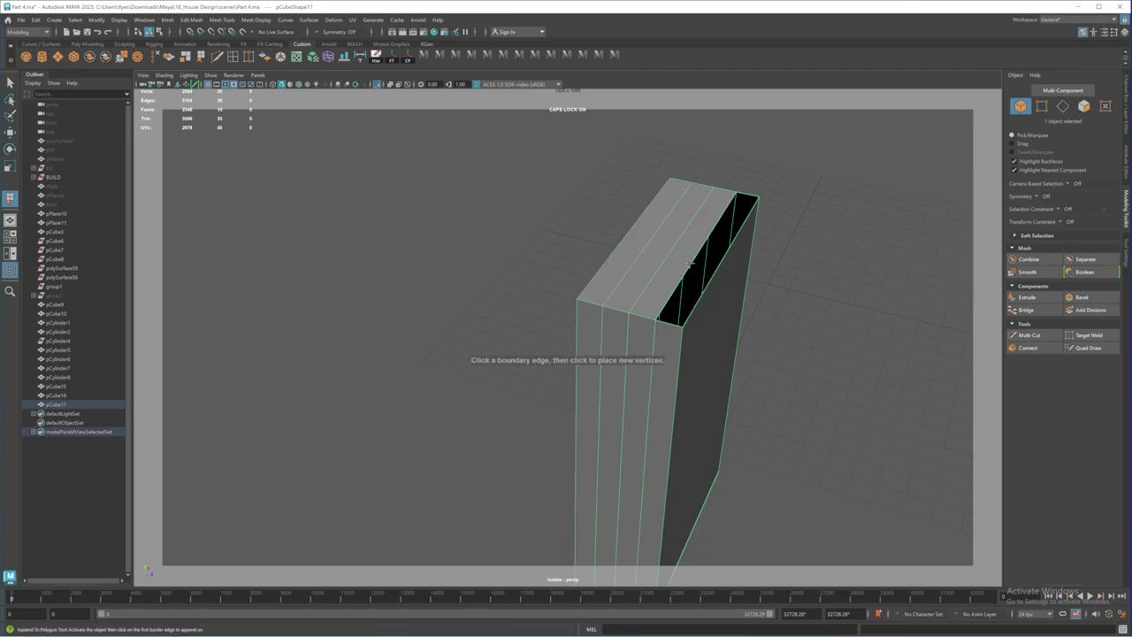
{"action": "left_click", "coordinate": [700, 281]}
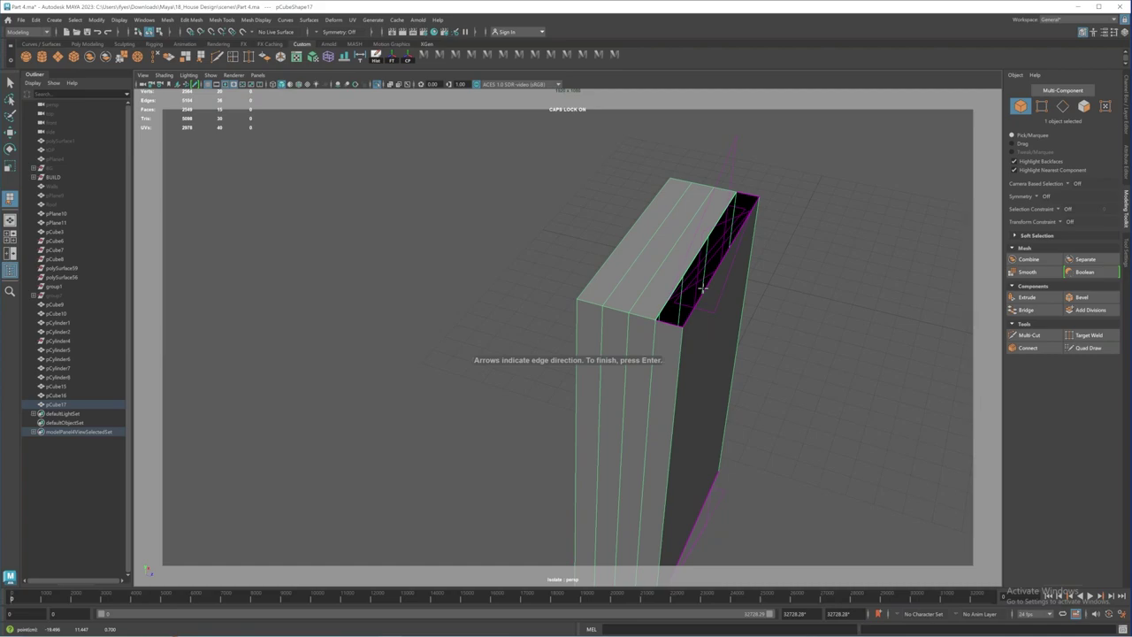
{"action": "left_click", "coordinate": [703, 288]}
{"action": "key", "text": "Return"}
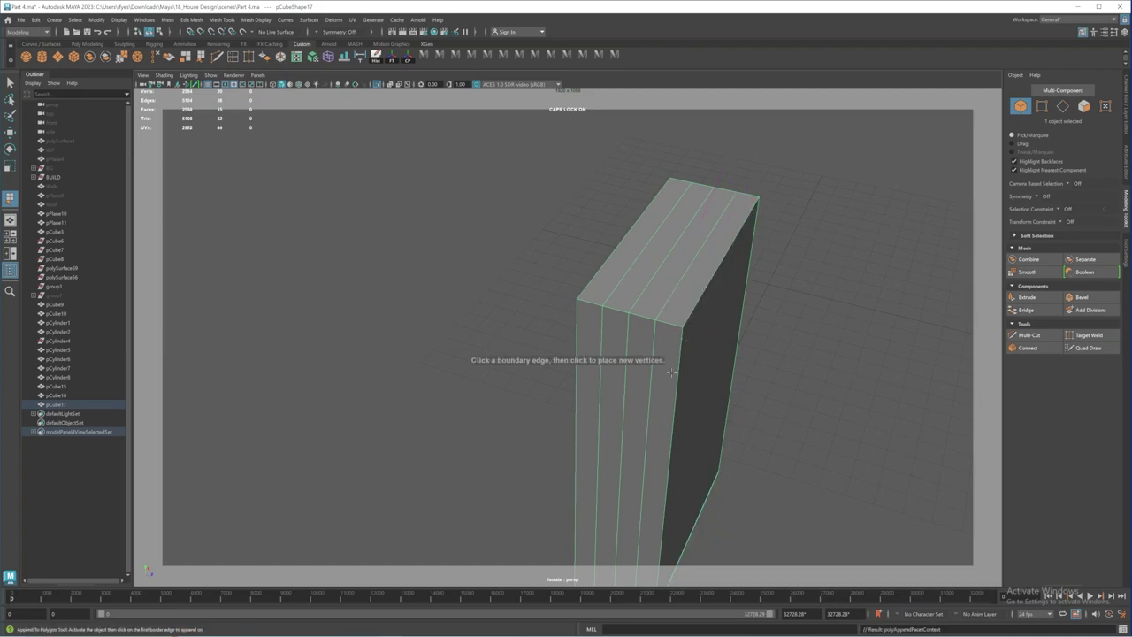
Step: Close the two open strips on the underside of the block copy using Append to Polygon
{"action": "left_click_drag", "start_coordinate": [672, 373], "coordinate": [648, 279], "text": "alt"}
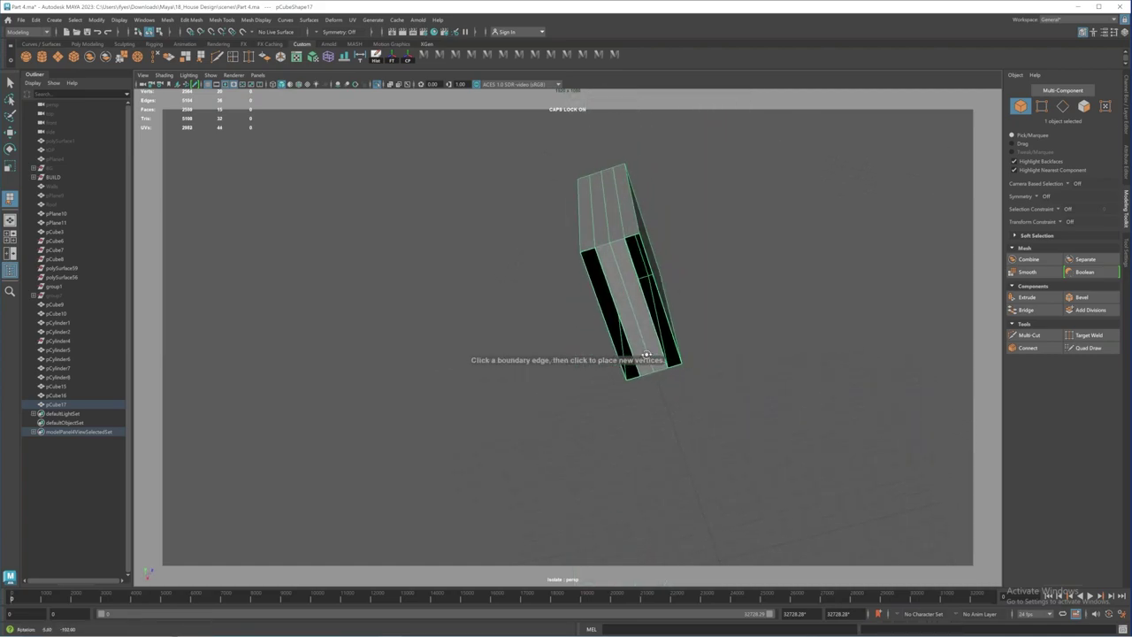
{"action": "left_click", "coordinate": [634, 262]}
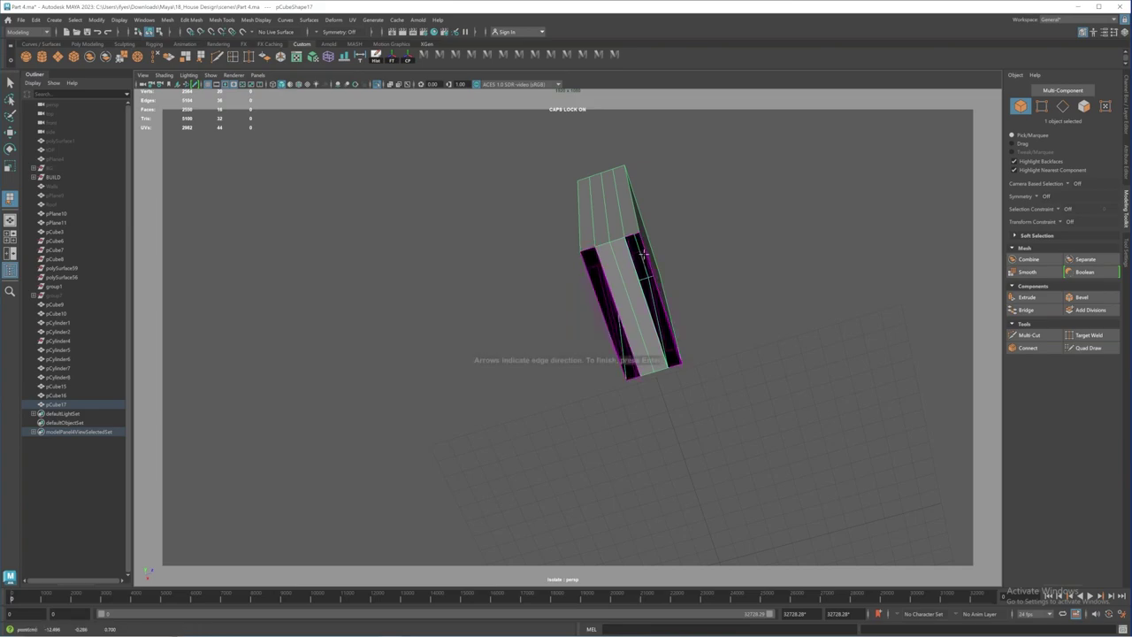
{"action": "left_click", "coordinate": [646, 250]}
{"action": "key", "text": "Return"}
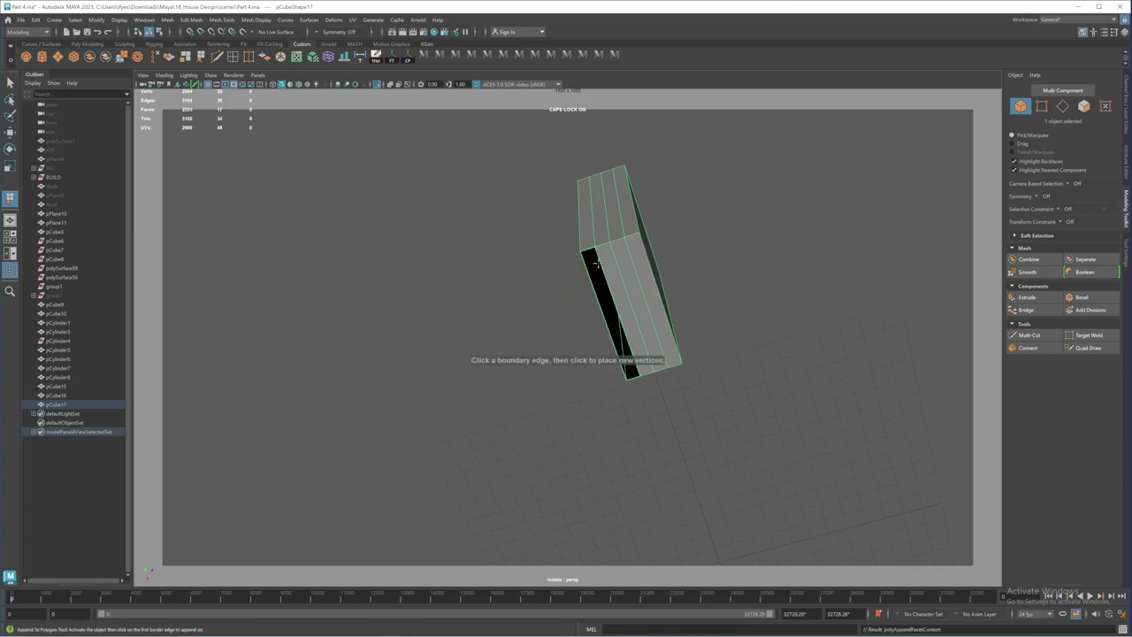
{"action": "left_click", "coordinate": [598, 265]}
{"action": "left_click", "coordinate": [590, 276]}
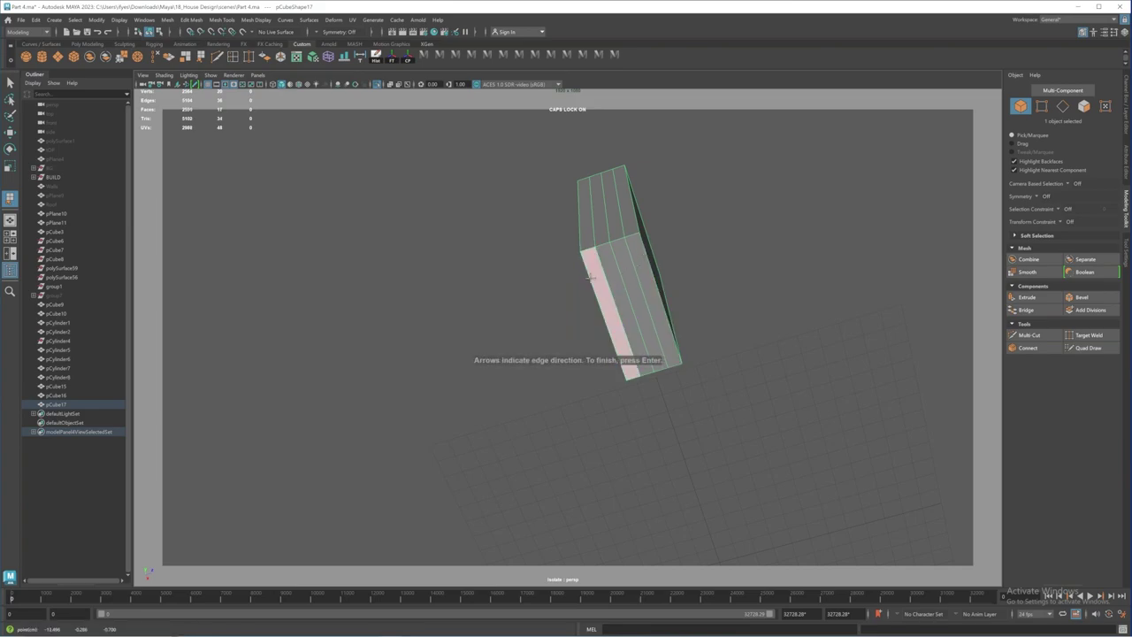
{"action": "key", "text": "Return"}
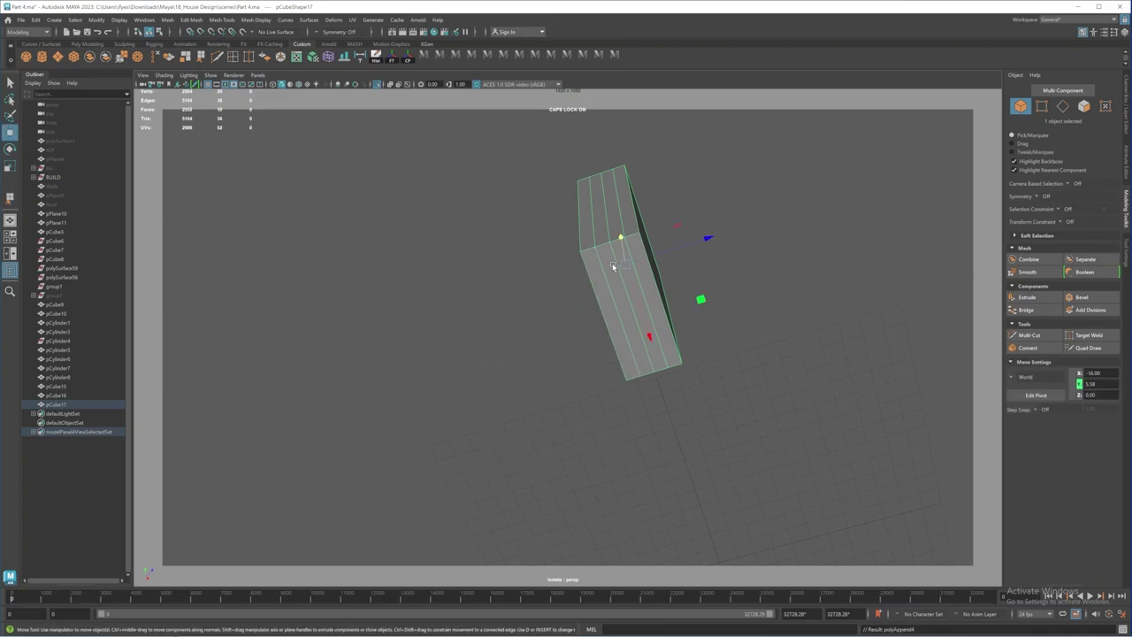
Step: Exit isolation, thin the block copy to a Scale X of about 0.48, and move it along X to about -10.41 beside the grooved block
{"action": "mouse_move", "coordinate": [577, 244]}
{"action": "left_mouse_down", "text": "alt"}
{"action": "mouse_move", "coordinate": [581, 255]}
{"action": "mouse_move", "coordinate": [610, 250]}
{"action": "mouse_move", "coordinate": [575, 238]}
{"action": "left_mouse_up", "text": "alt"}
{"action": "right_click_drag", "start_coordinate": [575, 239], "coordinate": [572, 227]}
{"action": "mouse_move", "coordinate": [572, 227]}
{"action": "left_mouse_down", "text": "alt"}
{"action": "mouse_move", "coordinate": [566, 308]}
{"action": "mouse_move", "coordinate": [516, 285]}
{"action": "mouse_move", "coordinate": [561, 244]}
{"action": "left_mouse_up", "text": "alt"}
{"action": "right_click_drag", "start_coordinate": [561, 245], "coordinate": [596, 230]}
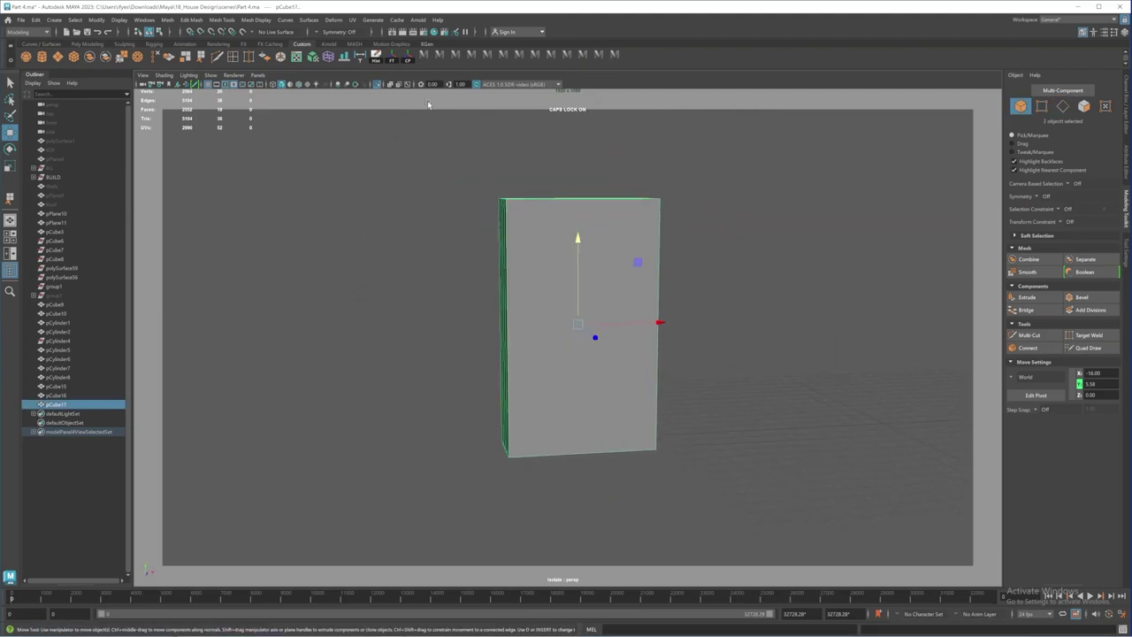
{"action": "key", "text": "ctrl+1"}
{"action": "left_click_drag", "start_coordinate": [532, 272], "coordinate": [731, 331], "text": "alt"}
{"action": "key", "text": "r"}
{"action": "key", "text": "w"}
{"action": "left_click_drag", "start_coordinate": [604, 354], "coordinate": [680, 301], "text": "alt"}
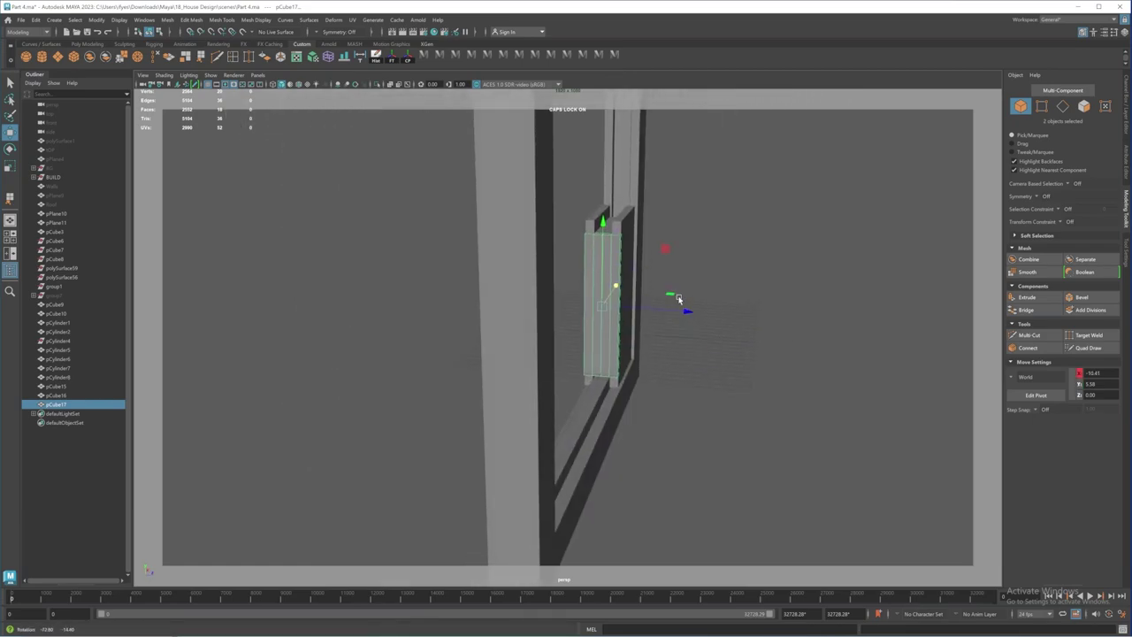
Step: Spread the thin panel's two outer vertical edge loops apart along Z by a scale of about 1.6
{"action": "right_click_drag", "start_coordinate": [683, 302], "coordinate": [766, 313], "text": "alt"}
{"action": "middle_click_drag", "start_coordinate": [766, 313], "coordinate": [764, 367], "text": "alt"}
{"action": "left_click_drag", "start_coordinate": [642, 325], "coordinate": [619, 296], "text": "alt"}
{"action": "right_click_drag", "start_coordinate": [620, 268], "coordinate": [609, 233]}
{"action": "double_click", "coordinate": [610, 233]}
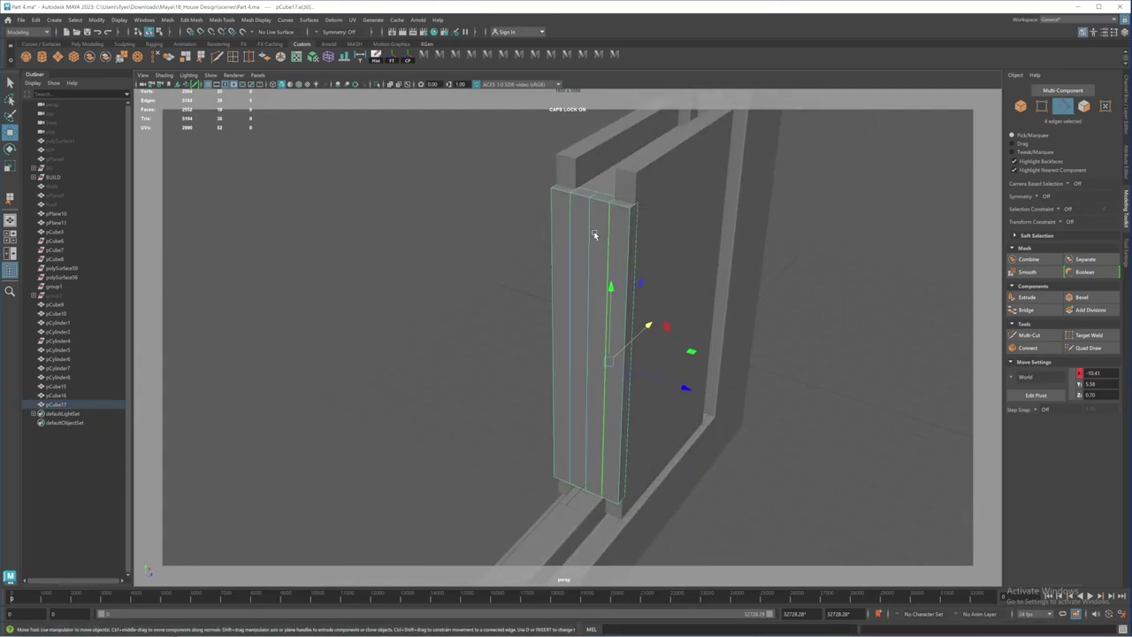
{"action": "double_click", "coordinate": [571, 219], "text": "shift"}
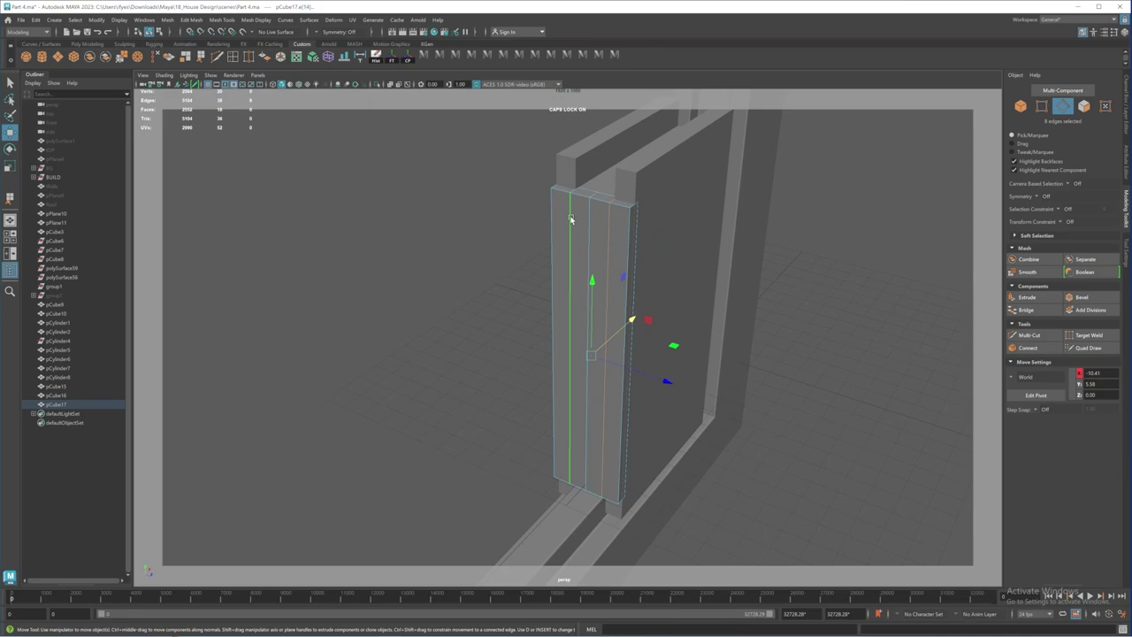
{"action": "key", "text": "r"}
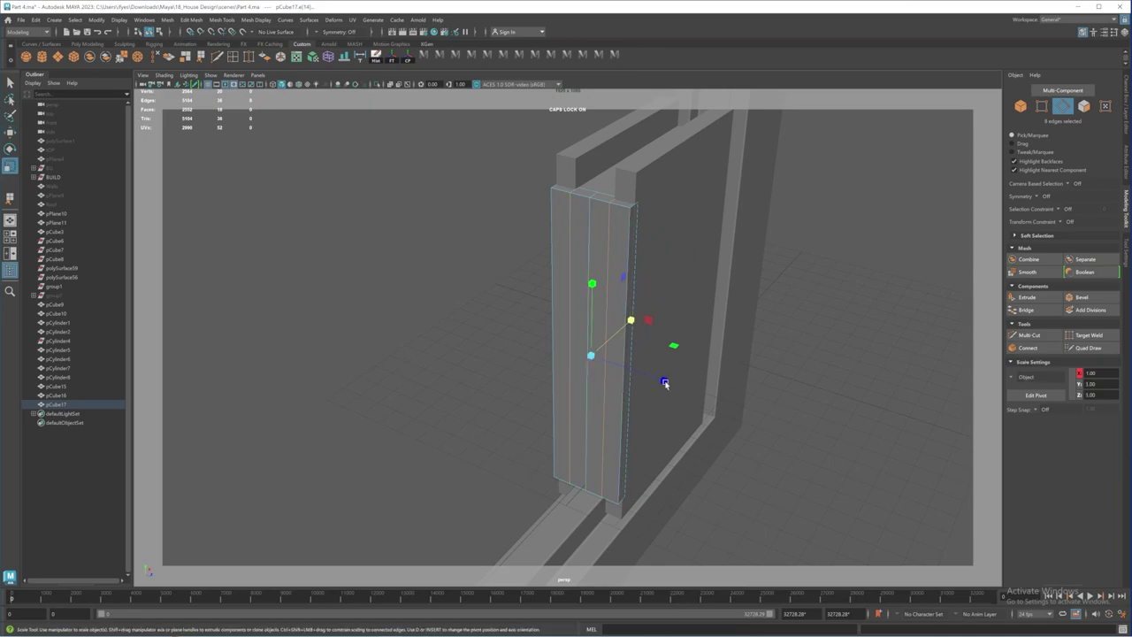
{"action": "left_click_drag", "start_coordinate": [665, 383], "coordinate": [708, 398]}
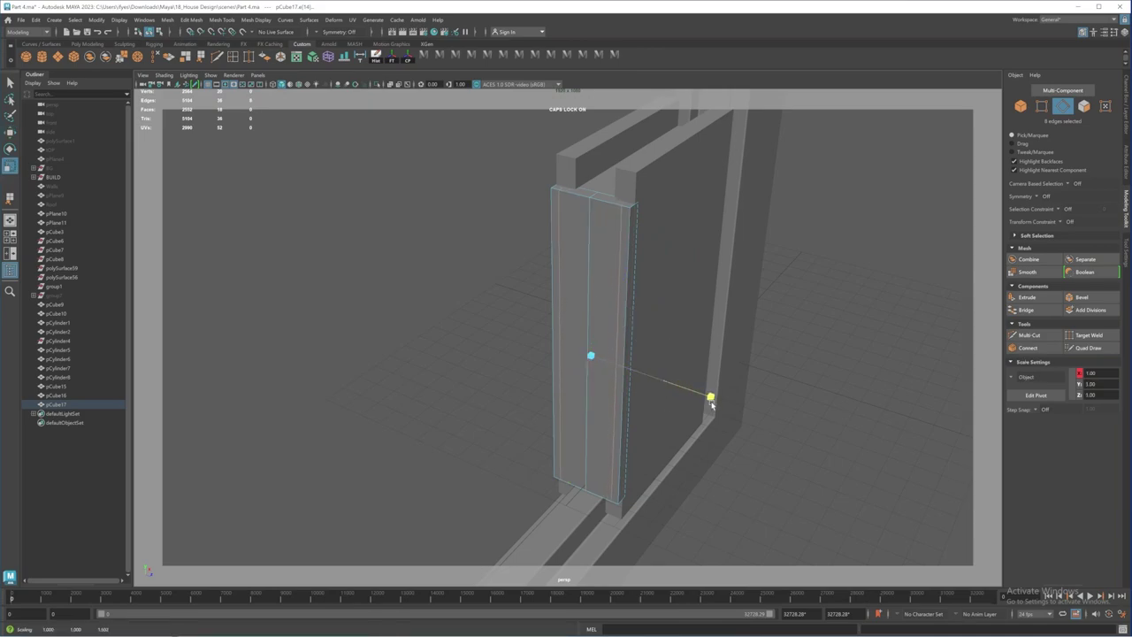
Step: Duplicate the thin panel and move the copy along X to about -20.88, away from the grooved block
{"action": "right_click_drag", "start_coordinate": [658, 375], "coordinate": [595, 351], "text": "alt"}
{"action": "left_click_drag", "start_coordinate": [595, 351], "coordinate": [604, 348], "text": "alt"}
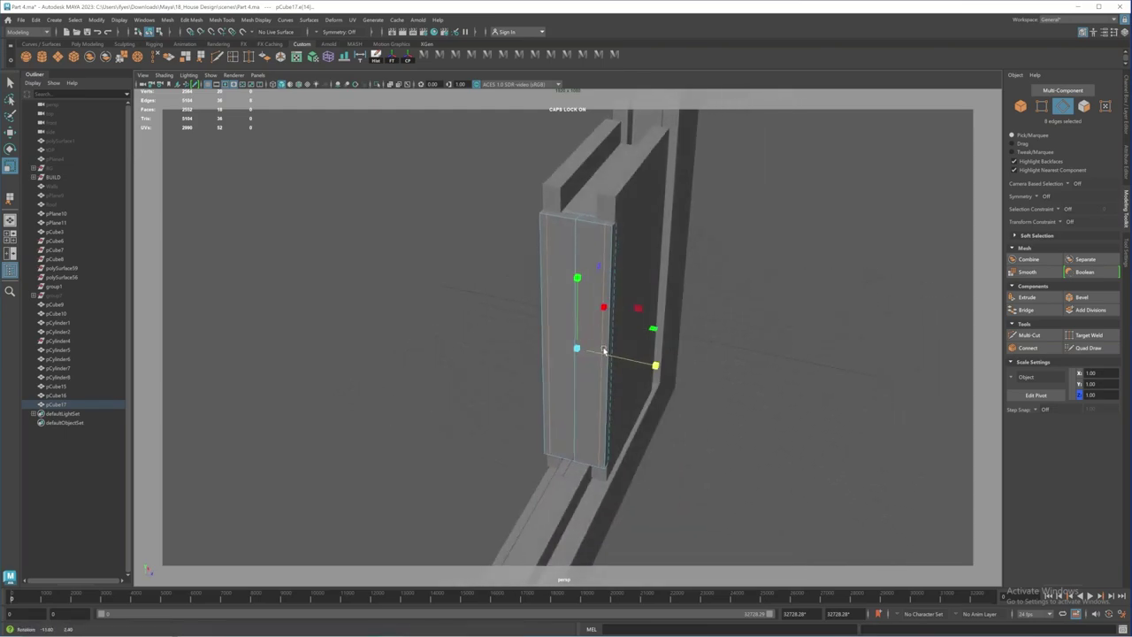
{"action": "middle_click_drag", "start_coordinate": [604, 349], "coordinate": [618, 322], "text": "alt"}
{"action": "left_click_drag", "start_coordinate": [617, 323], "coordinate": [603, 221], "text": "alt"}
{"action": "right_click", "coordinate": [603, 216]}
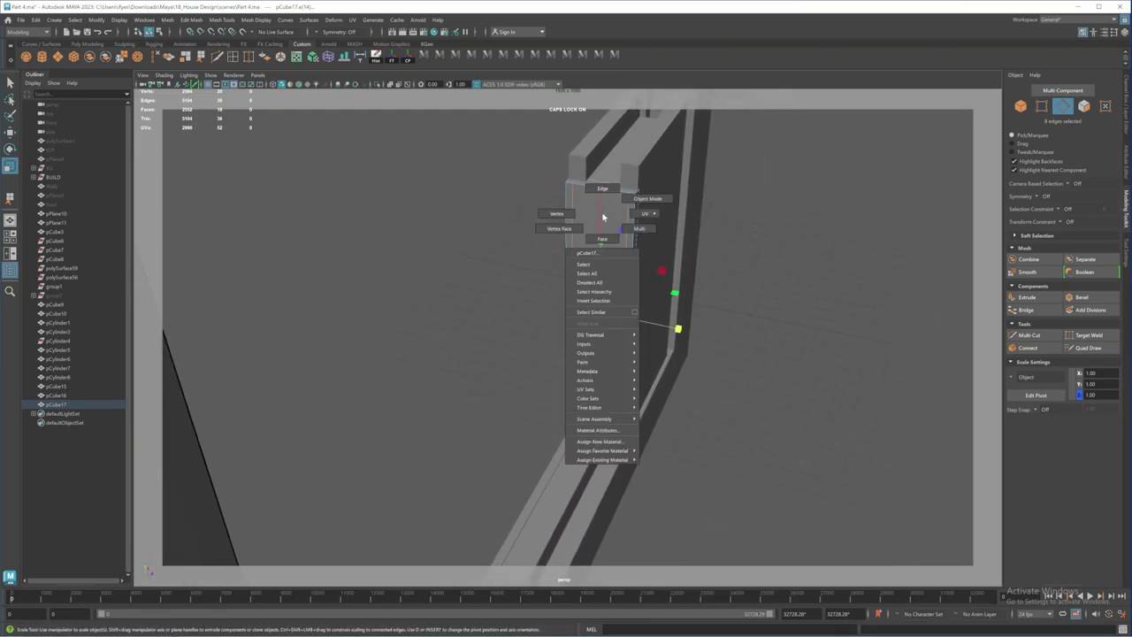
{"action": "left_click", "coordinate": [632, 201]}
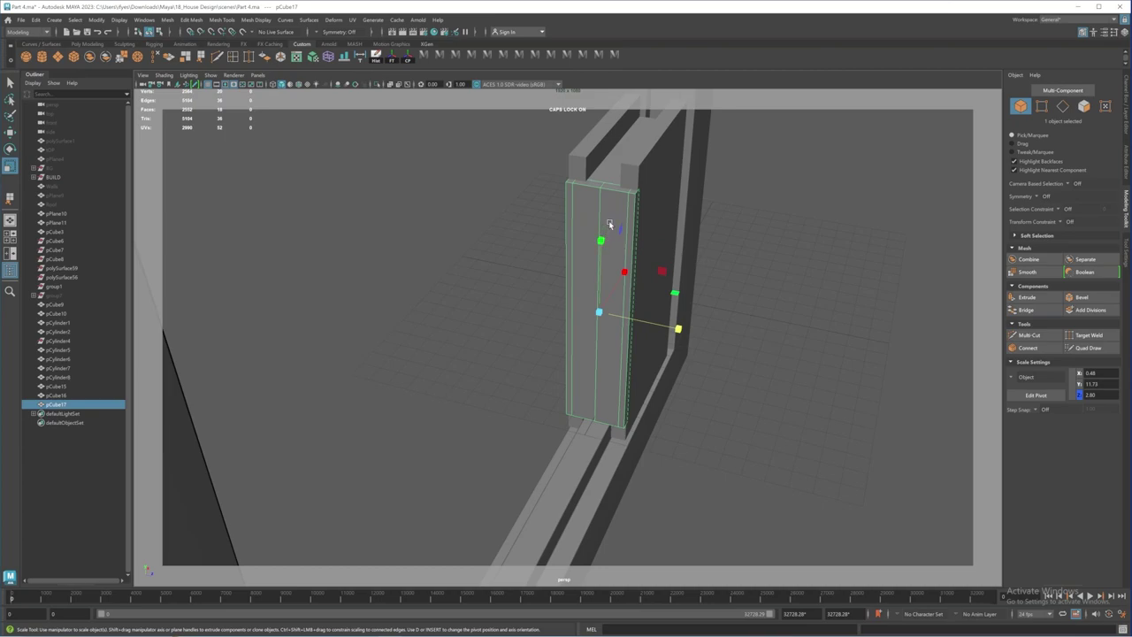
{"action": "key", "text": "ctrl+d"}
{"action": "left_click_drag", "start_coordinate": [619, 298], "coordinate": [572, 421], "text": "alt"}
{"action": "key", "text": "w"}
Step: Extrude the two narrow outer strips on the attached panel's face and pull them outward along X to about -11.14
{"action": "left_click", "coordinate": [655, 256]}
{"action": "right_click_drag", "start_coordinate": [679, 216], "coordinate": [679, 266]}
{"action": "left_click", "coordinate": [674, 291]}
{"action": "left_click", "coordinate": [618, 215], "text": "shift"}
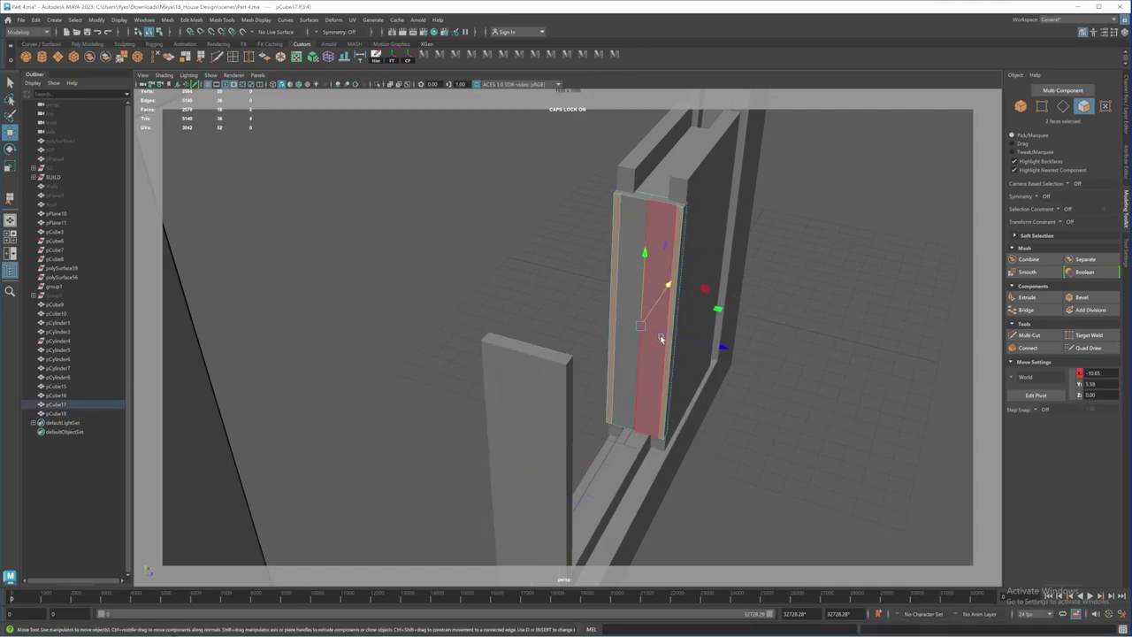
{"action": "left_click_drag", "start_coordinate": [617, 216], "coordinate": [659, 265], "text": "alt"}
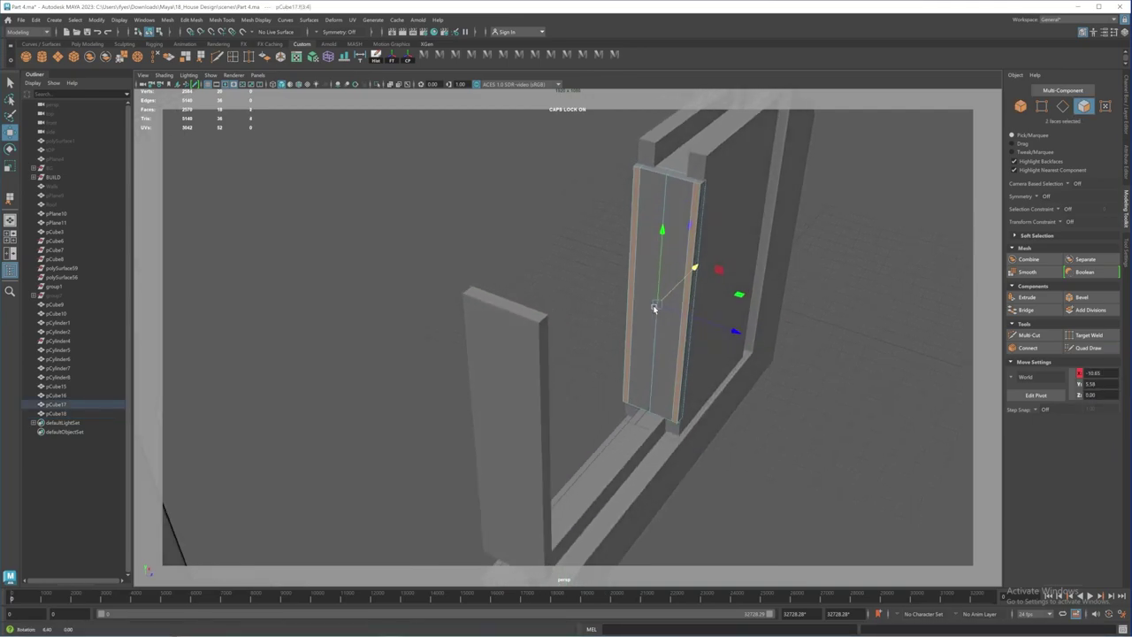
{"action": "left_click", "coordinate": [1029, 298]}
{"action": "key", "text": "w"}
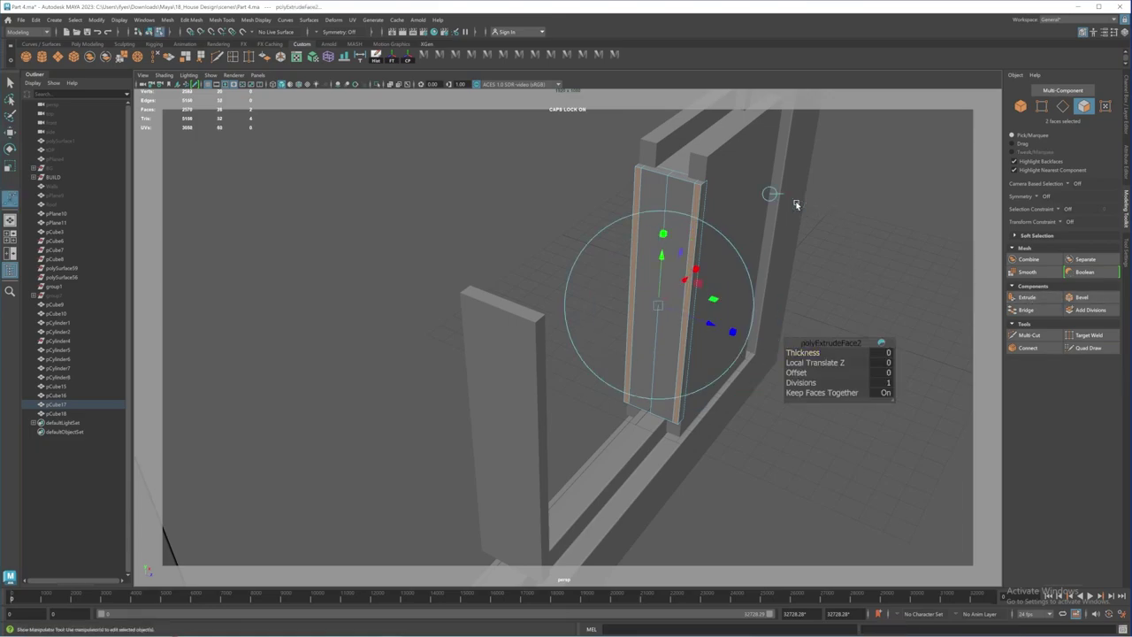
{"action": "left_click_drag", "start_coordinate": [696, 270], "coordinate": [692, 272]}
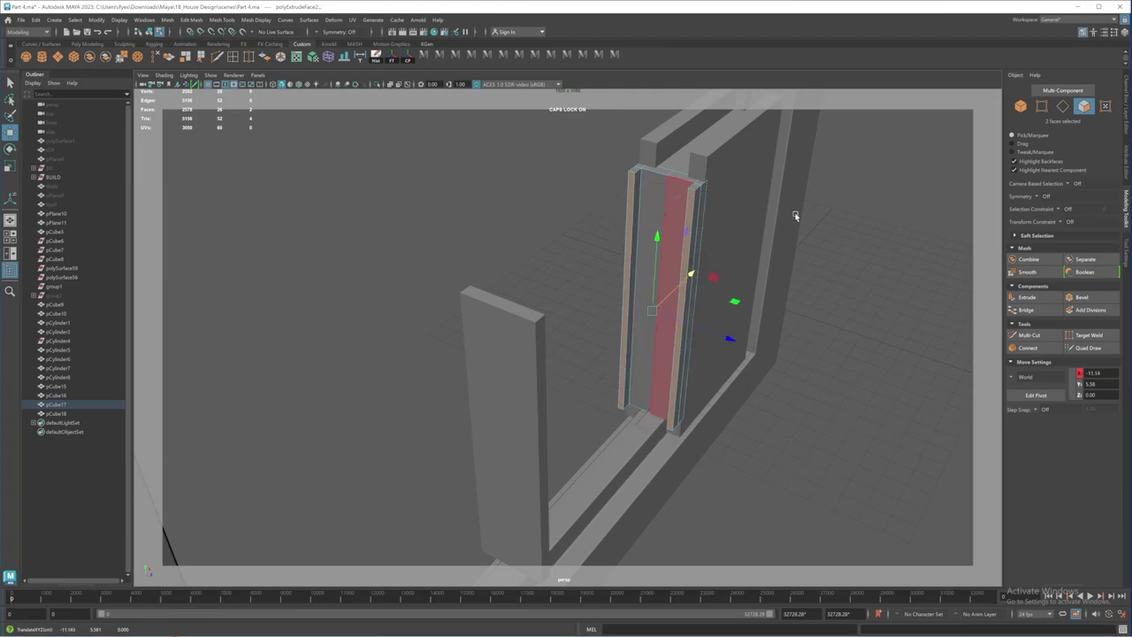
{"action": "left_click", "coordinate": [815, 317]}
Step: Delete the inner vertical edge loops and the centre loop from the separate thin panel copy, leaving it a plain block
{"action": "left_click_drag", "start_coordinate": [815, 317], "coordinate": [557, 308], "text": "alt"}
{"action": "left_click", "coordinate": [522, 349]}
{"action": "right_click_drag", "start_coordinate": [563, 289], "coordinate": [617, 330]}
{"action": "left_click_drag", "start_coordinate": [617, 330], "coordinate": [593, 295], "text": "alt"}
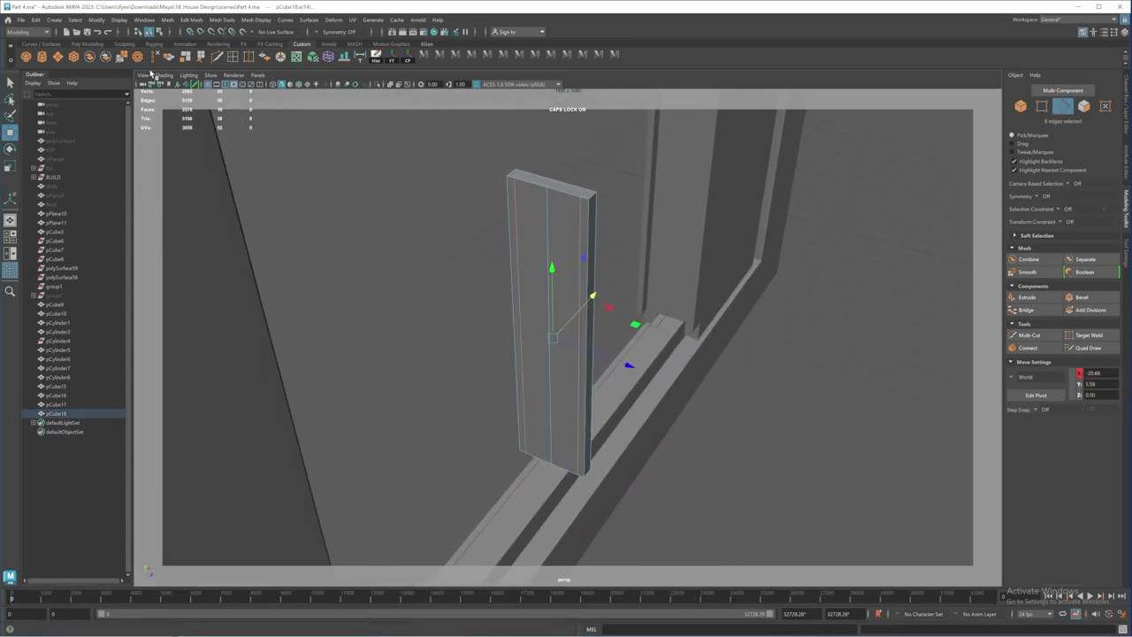
{"action": "key", "text": "ctrl+Delete"}
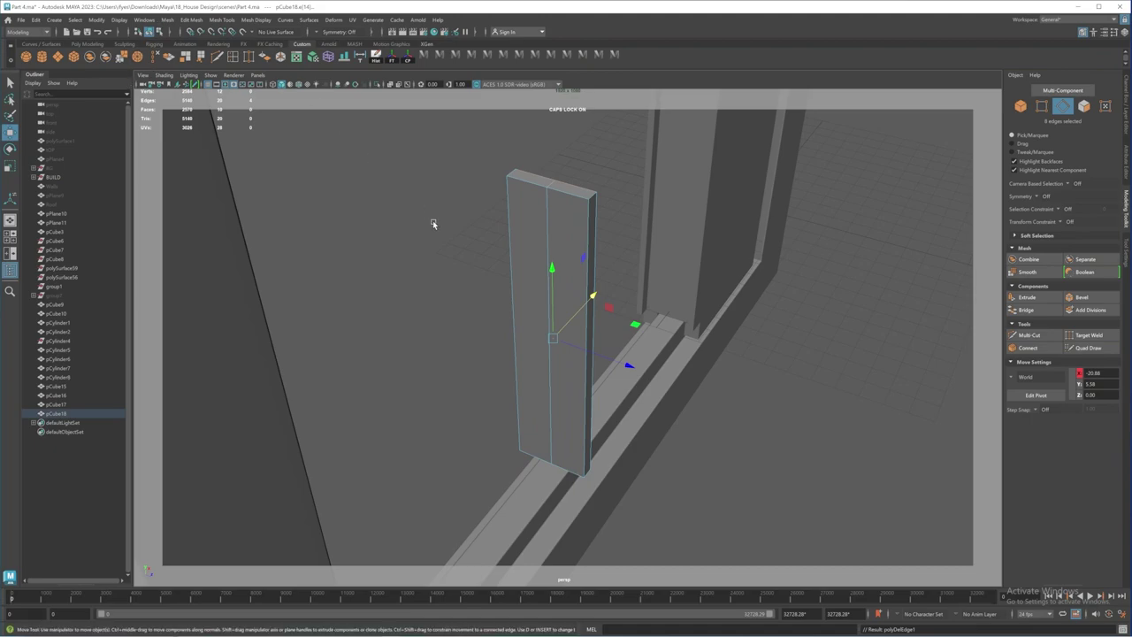
{"action": "key", "text": "ctrl+Delete"}
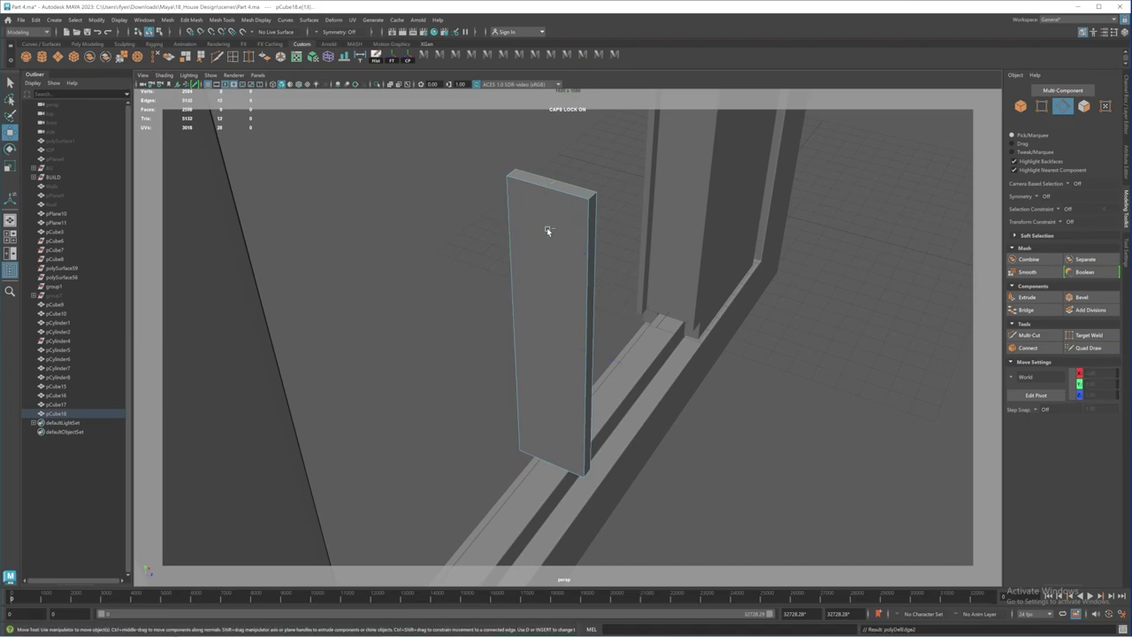
Step: Scale the plain panel copy down along Z into a narrow strip and move it along X to about -11.03
{"action": "right_click_drag", "start_coordinate": [551, 235], "coordinate": [581, 213]}
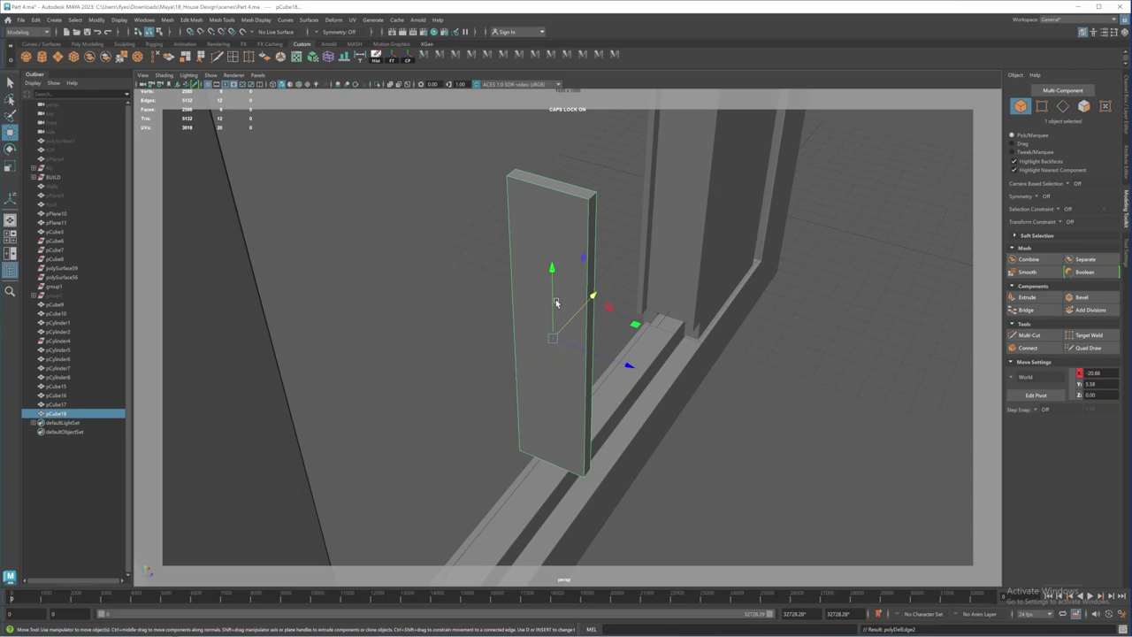
{"action": "key", "text": "r"}
{"action": "left_click_drag", "start_coordinate": [625, 364], "coordinate": [845, 297]}
{"action": "key", "text": "w"}
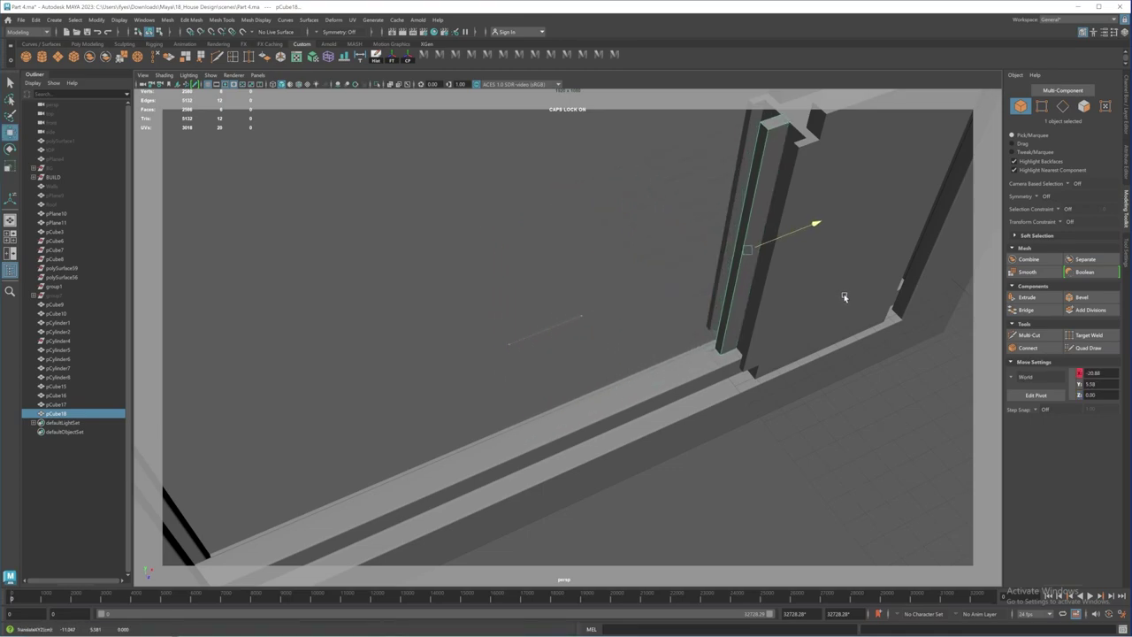
{"action": "middle_click_drag", "start_coordinate": [811, 295], "coordinate": [607, 342], "text": "alt"}
{"action": "left_click_drag", "start_coordinate": [607, 342], "coordinate": [639, 334], "text": "alt"}
{"action": "right_click_drag", "start_coordinate": [639, 334], "coordinate": [699, 337], "text": "alt"}
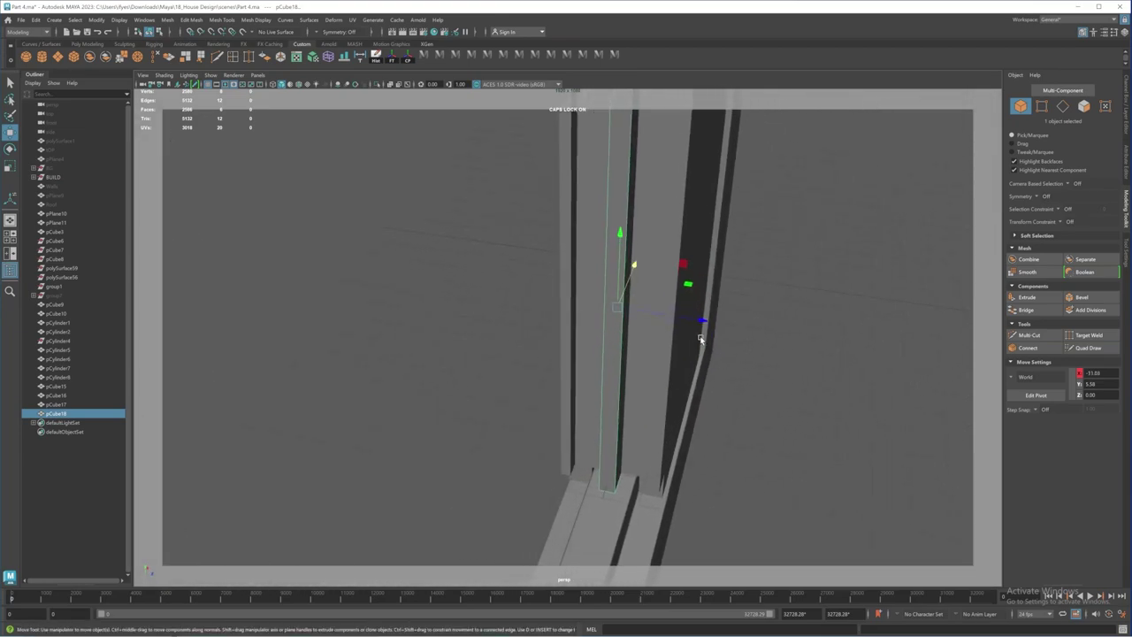
Step: Move the narrow strip along Z to about -0.55 beside the panel's side flange and pull it away along X to about -18.06
{"action": "middle_click_drag", "start_coordinate": [699, 336], "coordinate": [678, 402], "text": "alt"}
{"action": "mouse_move", "coordinate": [678, 403]}
{"action": "left_mouse_down", "text": "alt"}
{"action": "mouse_move", "coordinate": [613, 375]}
{"action": "mouse_move", "coordinate": [683, 417]}
{"action": "left_mouse_up", "text": "alt"}
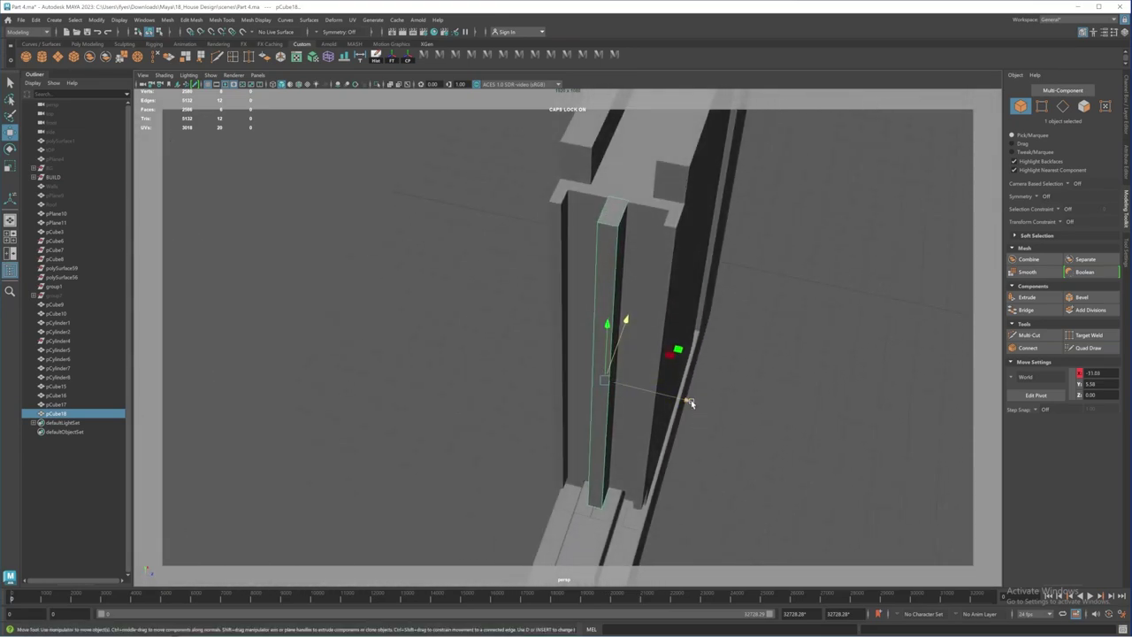
{"action": "middle_click_drag", "start_coordinate": [691, 402], "coordinate": [669, 391]}
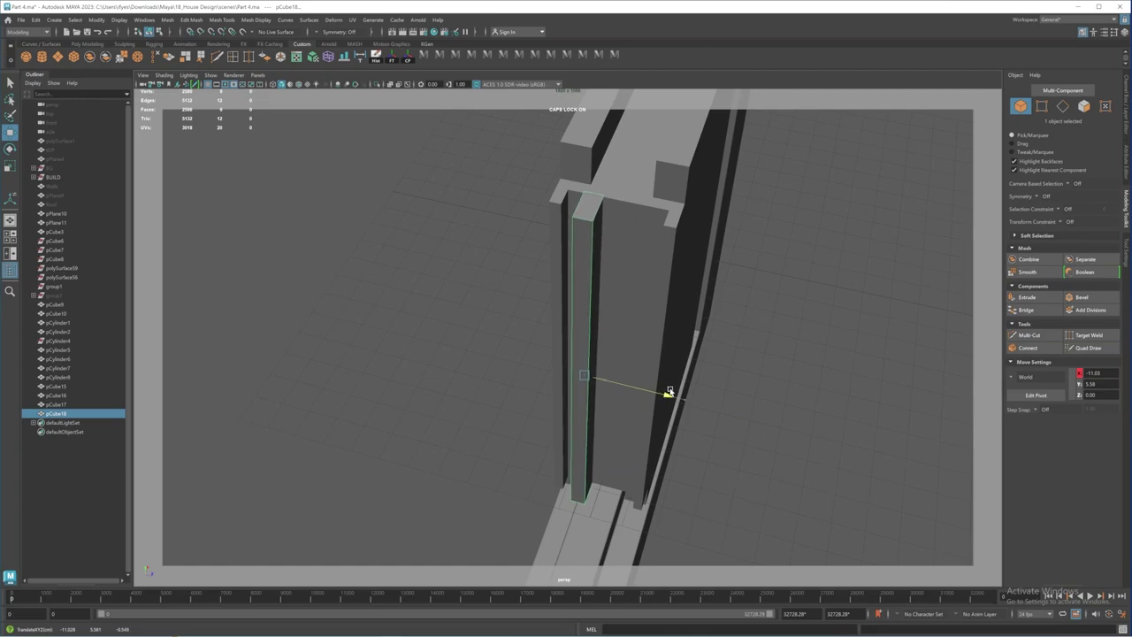
{"action": "left_click_drag", "start_coordinate": [653, 387], "coordinate": [634, 369], "text": "alt"}
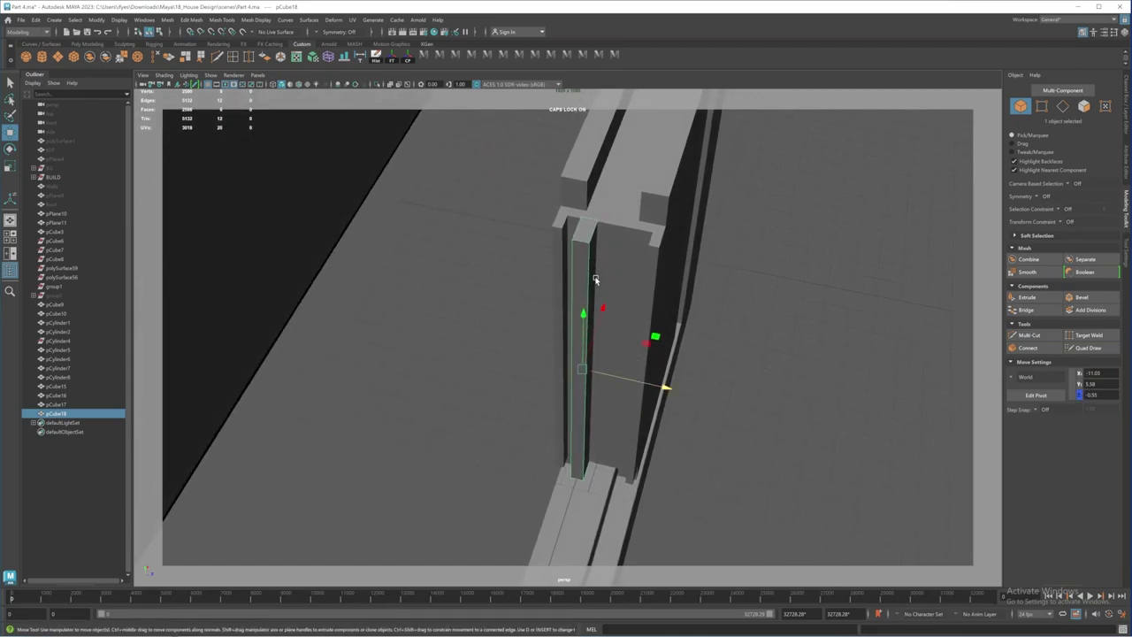
{"action": "left_click_drag", "start_coordinate": [600, 310], "coordinate": [533, 507]}
Step: Thicken both side flanges of the attached panel by scaling their inner corner vertices closer together along Z
{"action": "left_click", "coordinate": [635, 307]}
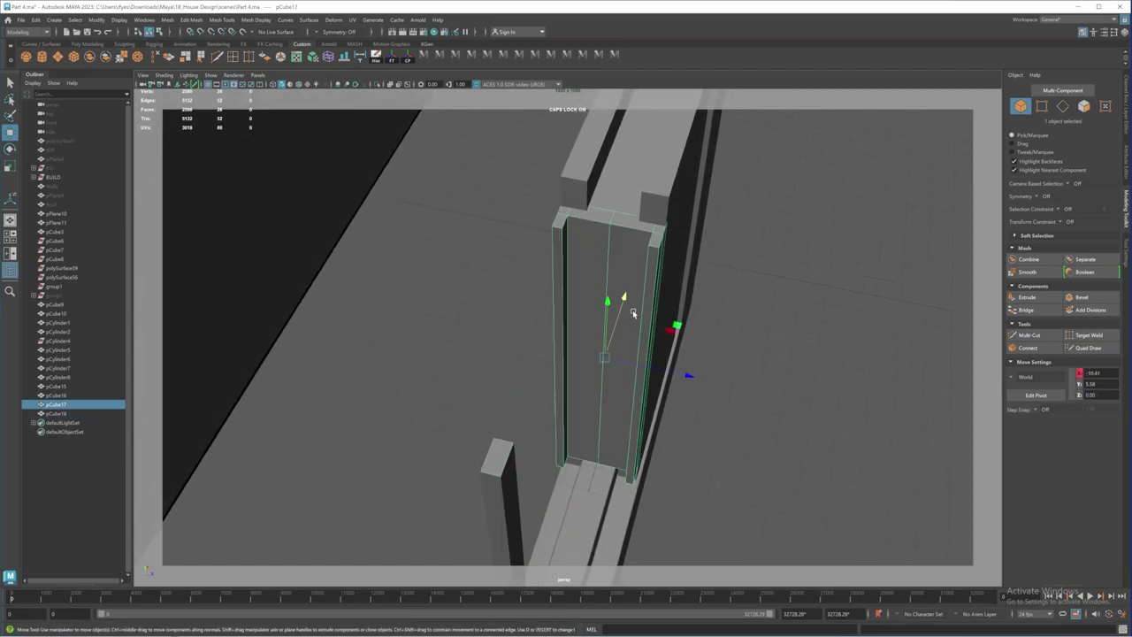
{"action": "left_click_drag", "start_coordinate": [633, 310], "coordinate": [636, 307], "text": "alt"}
{"action": "right_click_drag", "start_coordinate": [600, 227], "coordinate": [563, 231]}
{"action": "key", "text": "space"}
{"action": "key", "text": "space"}
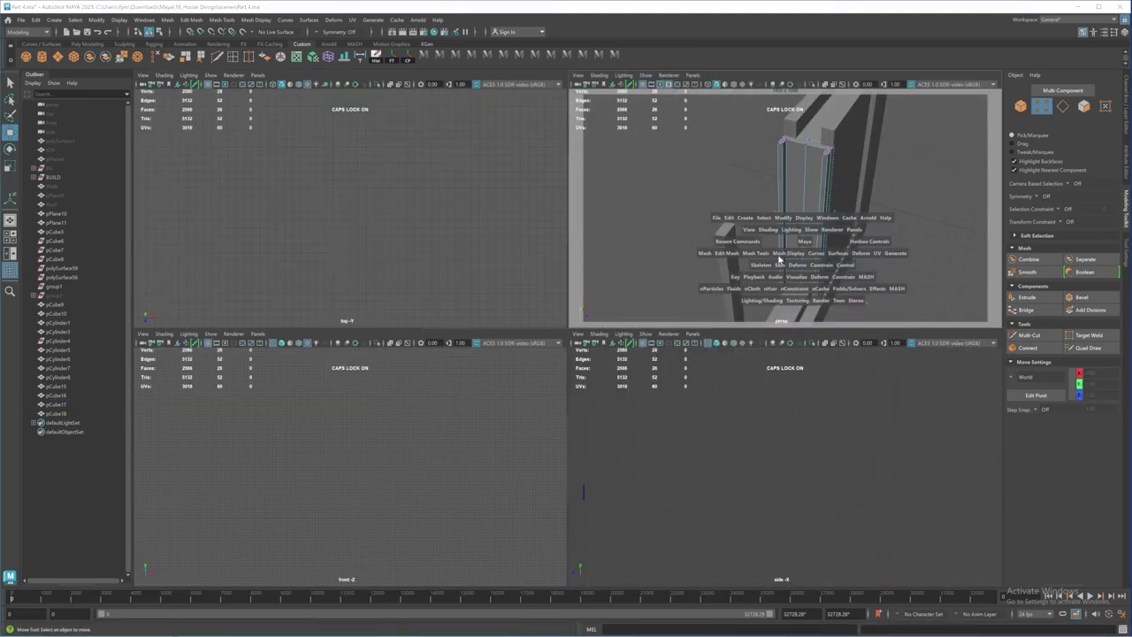
{"action": "scroll", "coordinate": [646, 265], "scroll_direction": "up", "scroll_amount": 5}
{"action": "left_click_drag", "start_coordinate": [647, 265], "coordinate": [614, 245], "text": "alt"}
{"action": "key", "text": "4"}
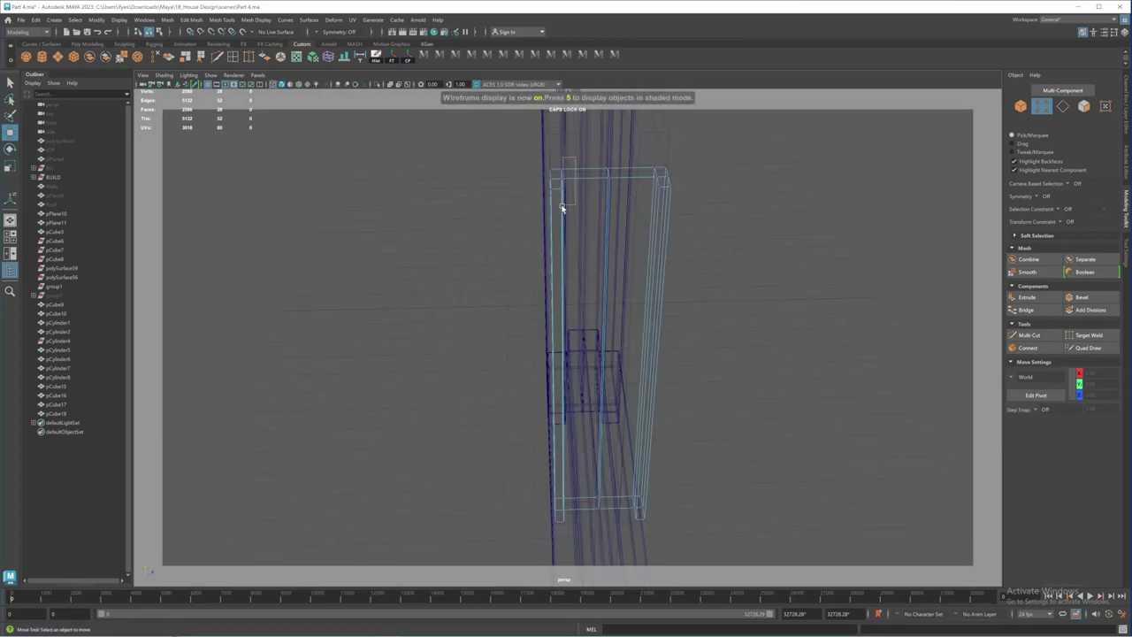
{"action": "left_click_drag", "start_coordinate": [558, 222], "coordinate": [559, 224]}
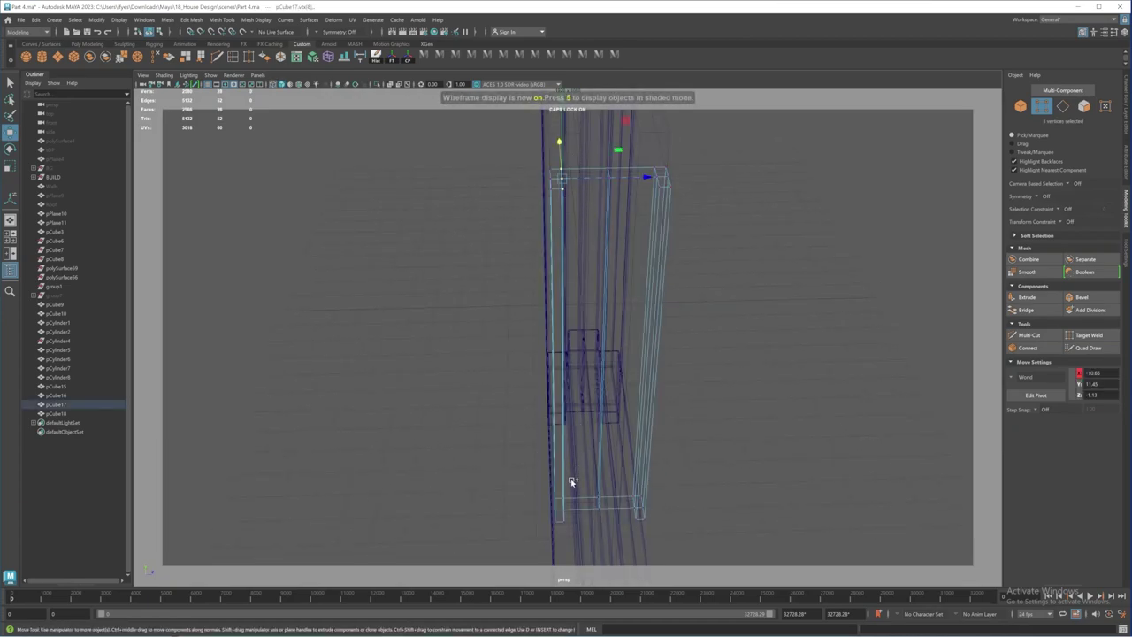
{"action": "left_click_drag", "start_coordinate": [559, 536], "coordinate": [628, 369], "text": "shift"}
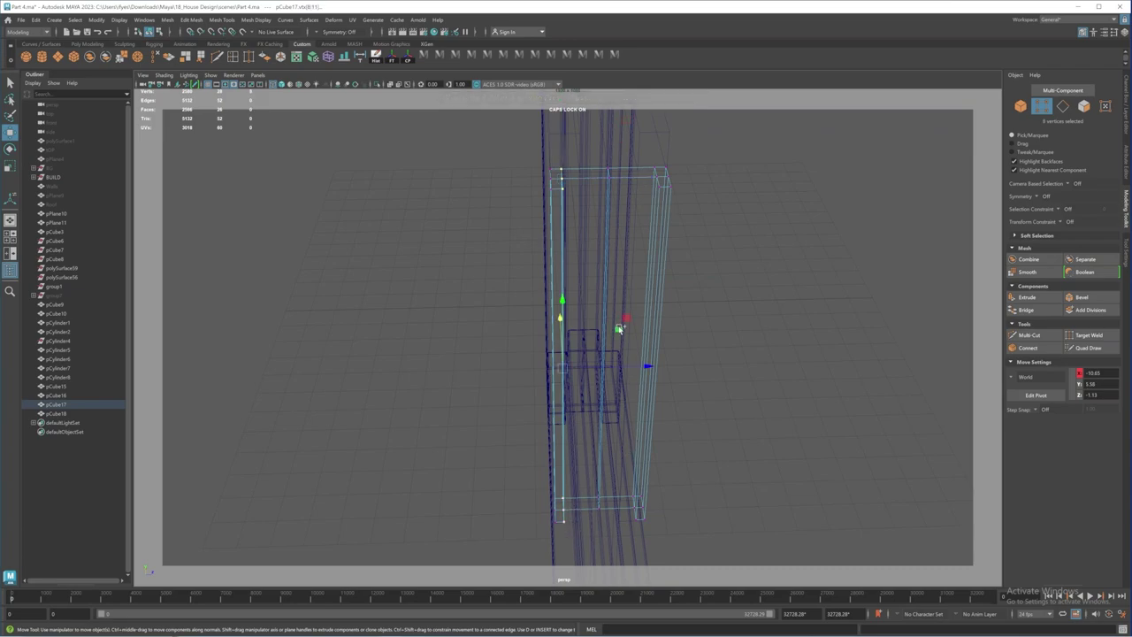
{"action": "left_click_drag", "start_coordinate": [661, 194], "coordinate": [661, 194], "text": "shift"}
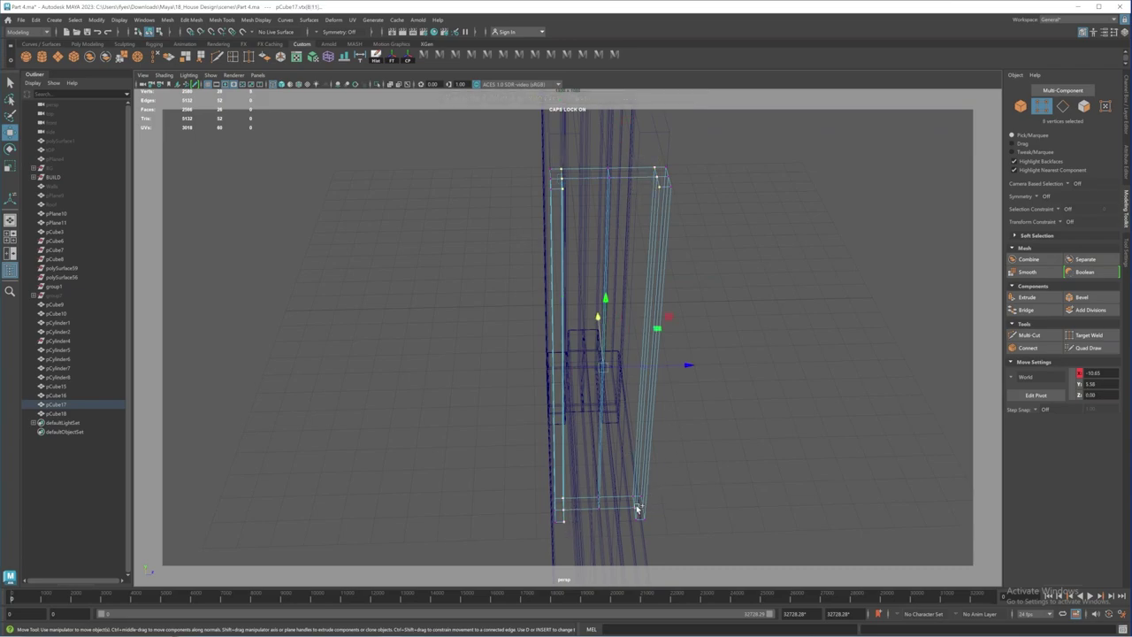
{"action": "left_click_drag", "start_coordinate": [640, 530], "coordinate": [638, 528], "text": "shift"}
{"action": "key", "text": "r"}
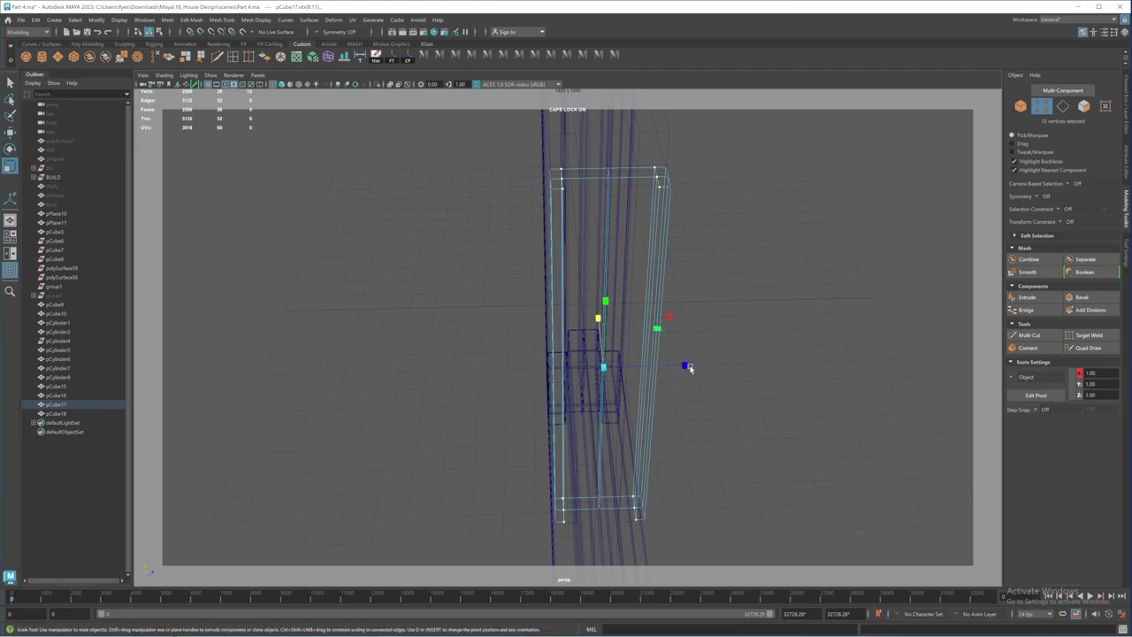
{"action": "left_click_drag", "start_coordinate": [689, 368], "coordinate": [573, 320]}
{"action": "key", "text": "5"}
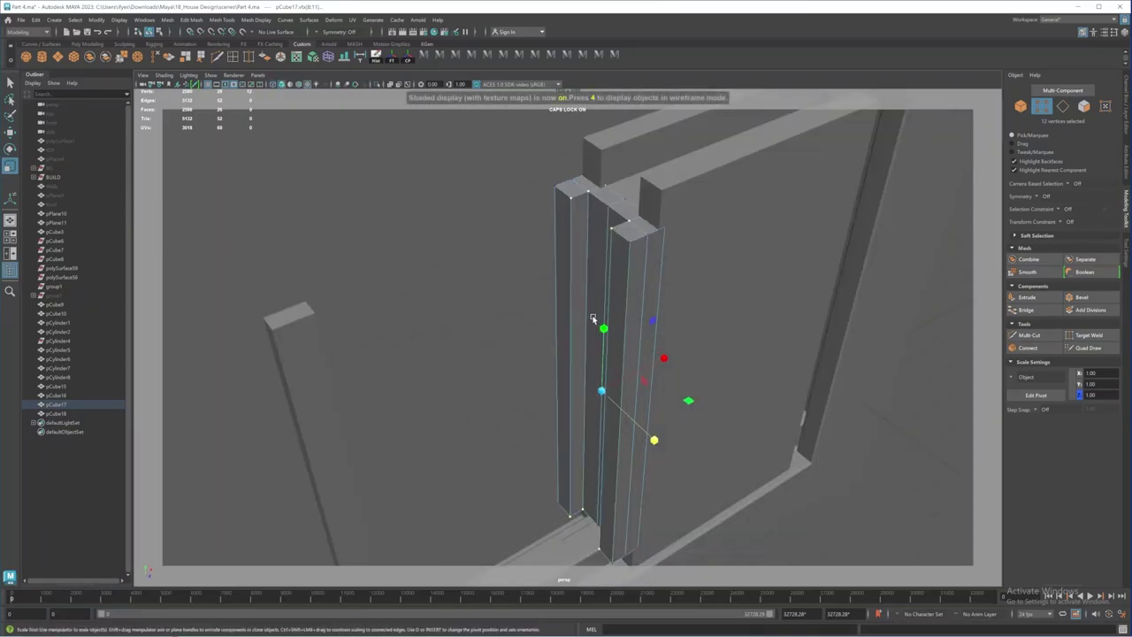
Step: Lengthen both flanges of the attached panel by moving their outer end vertices farther out along X
{"action": "left_click_drag", "start_coordinate": [629, 269], "coordinate": [628, 383], "text": "alt"}
{"action": "left_click_drag", "start_coordinate": [546, 324], "coordinate": [545, 203], "text": "alt"}
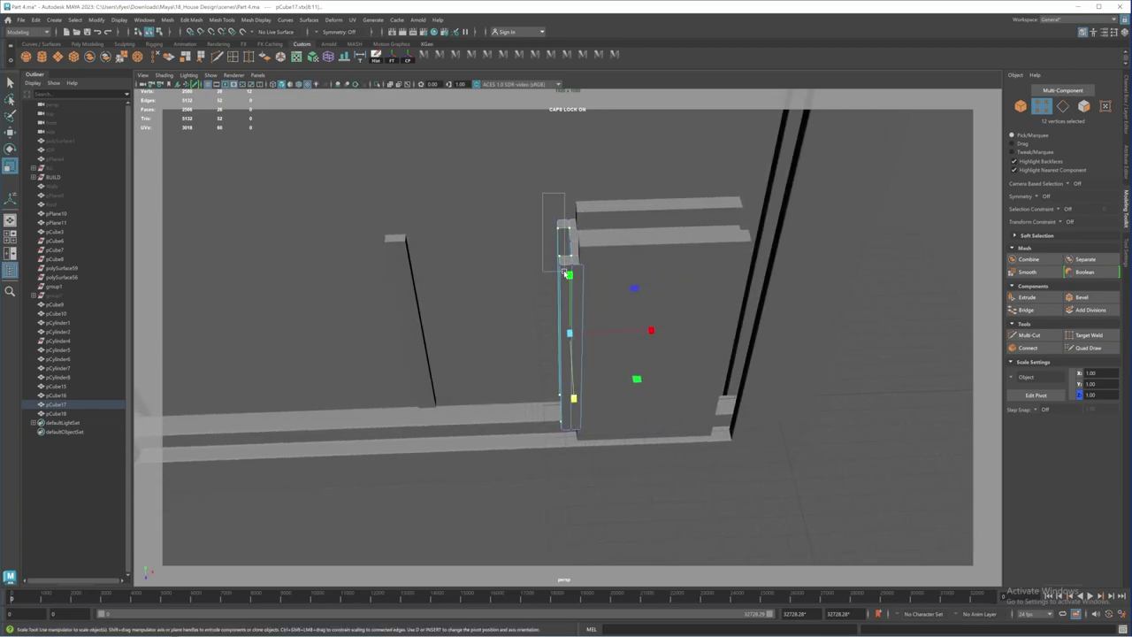
{"action": "left_click_drag", "start_coordinate": [564, 270], "coordinate": [565, 441]}
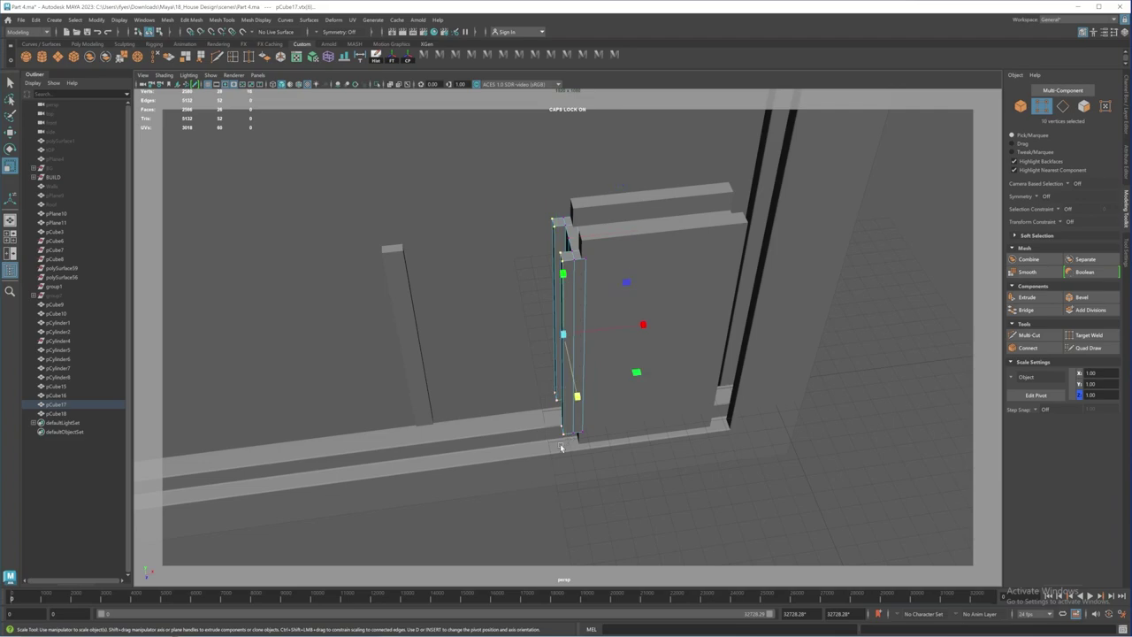
{"action": "left_click_drag", "start_coordinate": [531, 401], "coordinate": [533, 461], "text": "alt"}
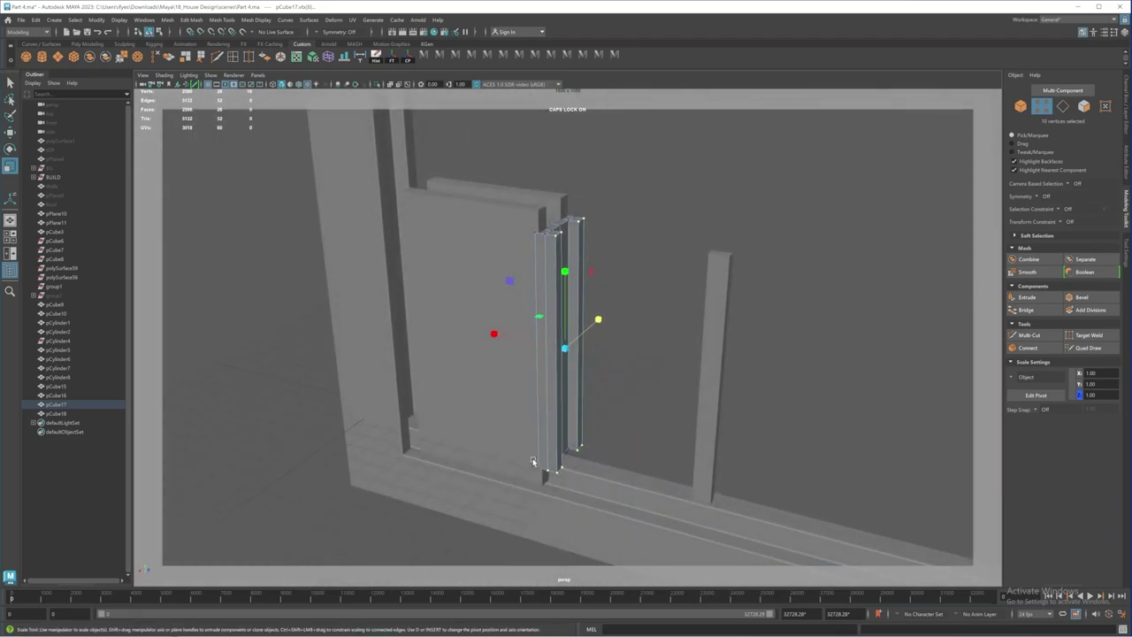
{"action": "left_click_drag", "start_coordinate": [643, 390], "coordinate": [566, 395], "text": "alt"}
{"action": "key", "text": "w"}
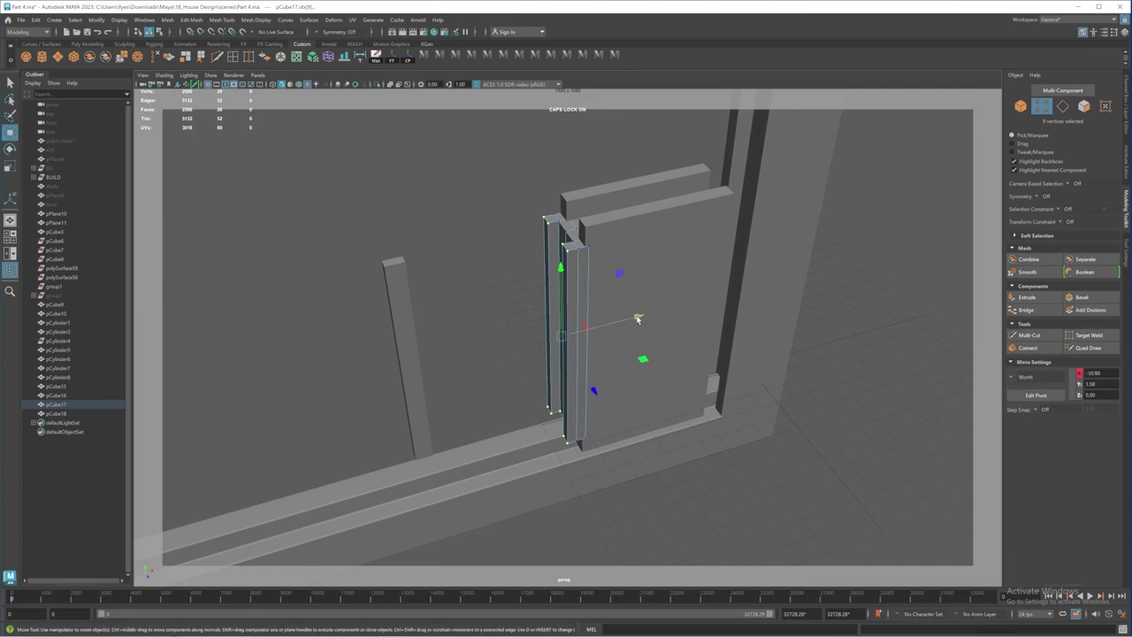
{"action": "left_click_drag", "start_coordinate": [638, 318], "coordinate": [629, 319]}
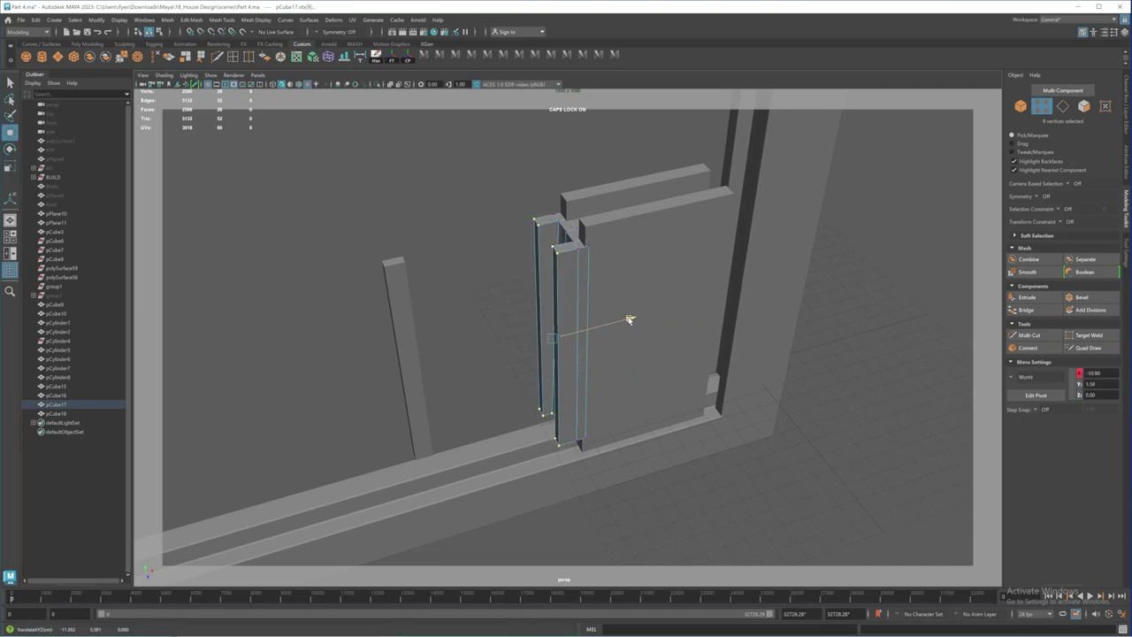
{"action": "right_click_drag", "start_coordinate": [571, 263], "coordinate": [586, 240]}
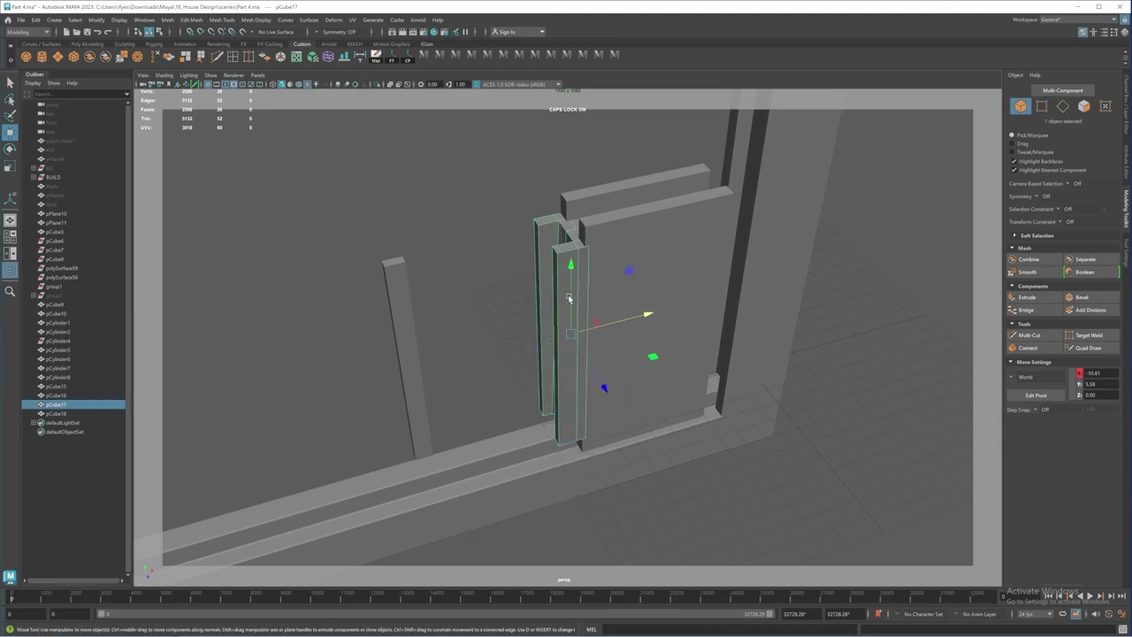
Step: Delete the loose narrow strip standing beside the flanged panel
{"action": "left_click_drag", "start_coordinate": [569, 299], "coordinate": [452, 327], "text": "alt"}
{"action": "left_click", "coordinate": [402, 307]}
{"action": "left_click_drag", "start_coordinate": [375, 351], "coordinate": [439, 339], "text": "alt"}
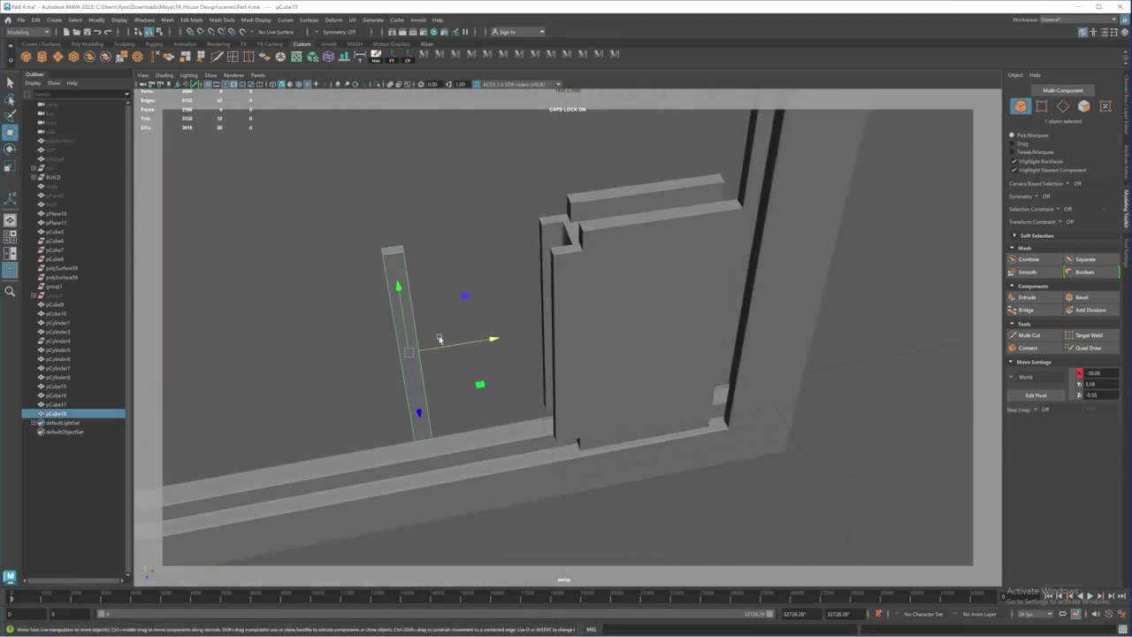
{"action": "key", "text": "Delete"}
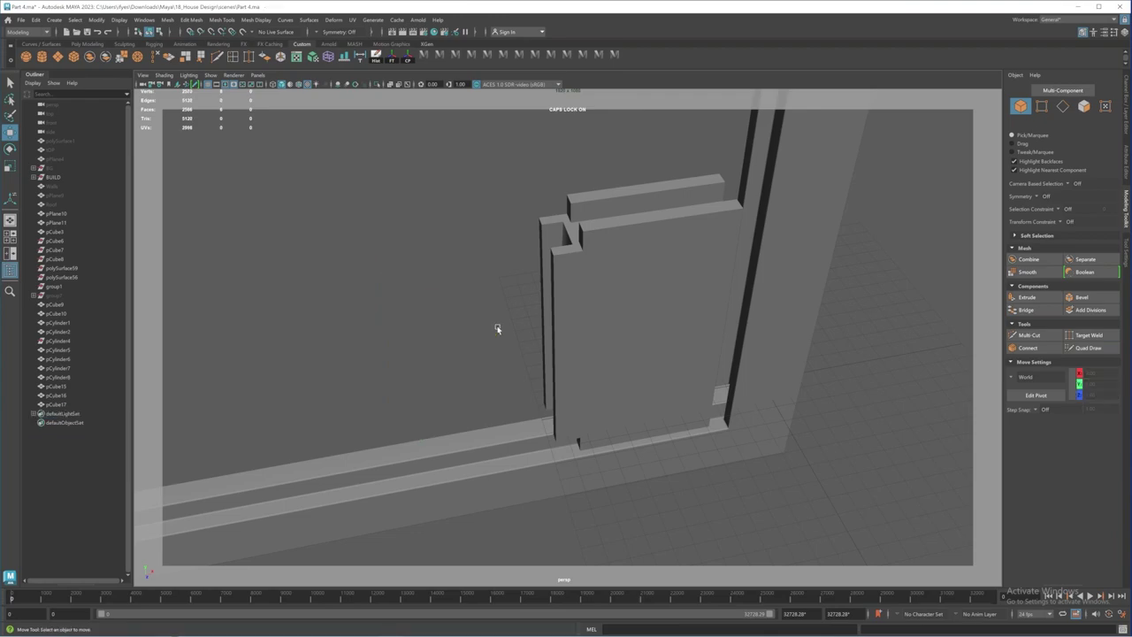
{"action": "left_click_drag", "start_coordinate": [542, 293], "coordinate": [626, 283], "text": "alt"}
{"action": "key", "text": "ctrl+z"}
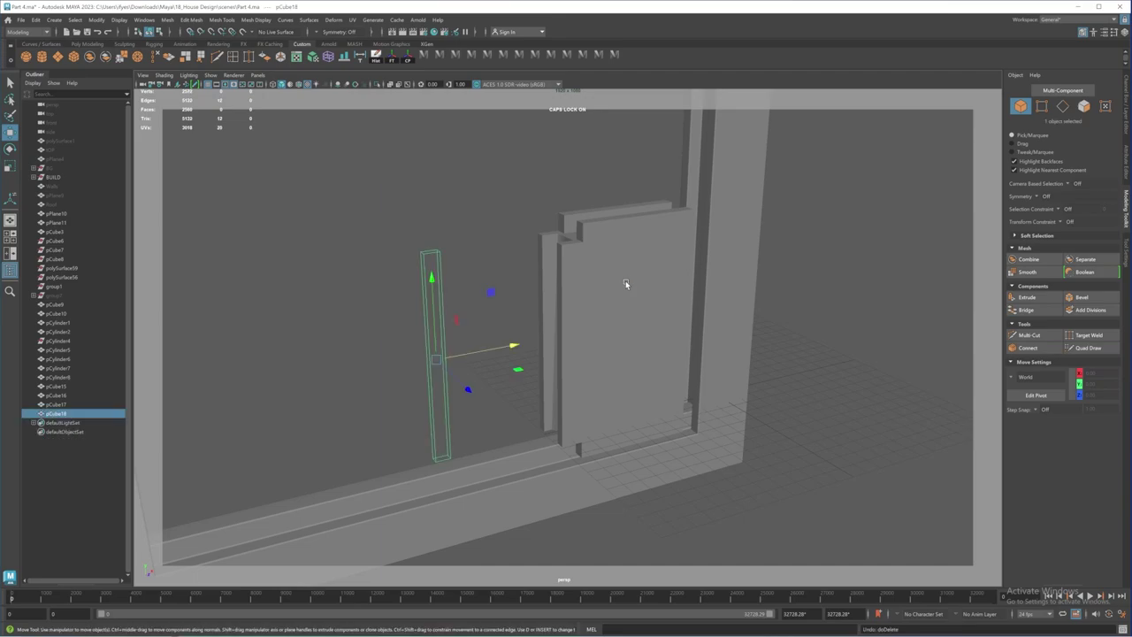
{"action": "left_click_drag", "start_coordinate": [508, 349], "coordinate": [506, 310]}
{"action": "key", "text": "Delete"}
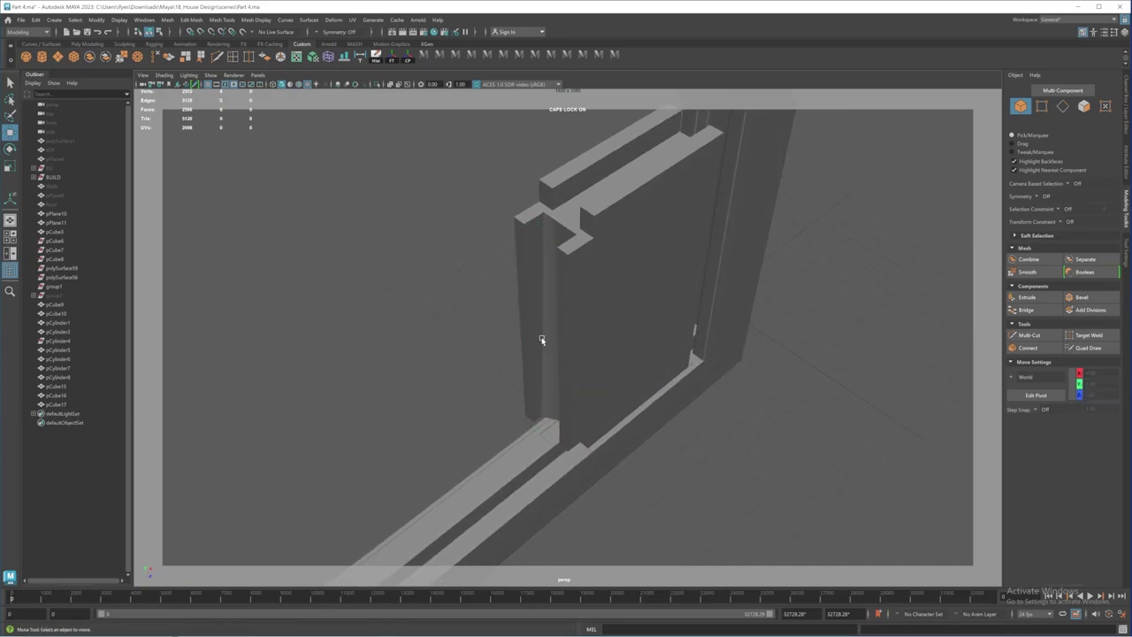
Step: Duplicate the grooved block together with its attached flanged panel and move the copies along X toward the frame's opposite side
{"action": "left_click", "coordinate": [558, 281]}
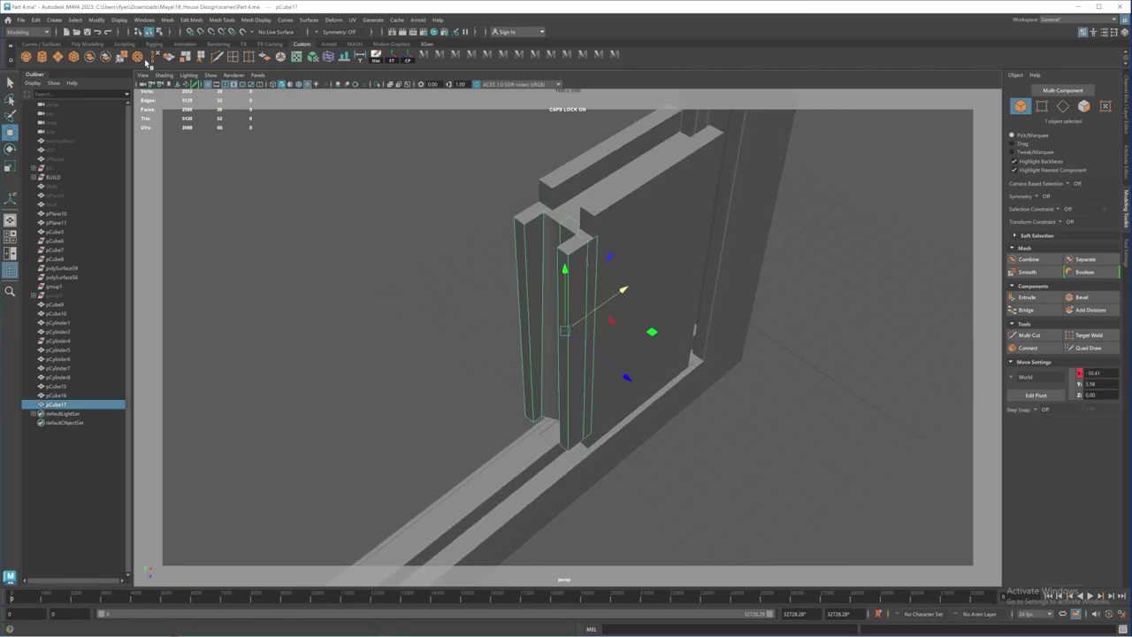
{"action": "left_click", "coordinate": [86, 32]}
{"action": "left_click_drag", "start_coordinate": [554, 308], "coordinate": [540, 330], "text": "alt"}
{"action": "left_click", "coordinate": [614, 283]}
{"action": "left_click", "coordinate": [596, 317], "text": "shift"}
{"action": "left_click_drag", "start_coordinate": [530, 326], "coordinate": [622, 295], "text": "alt"}
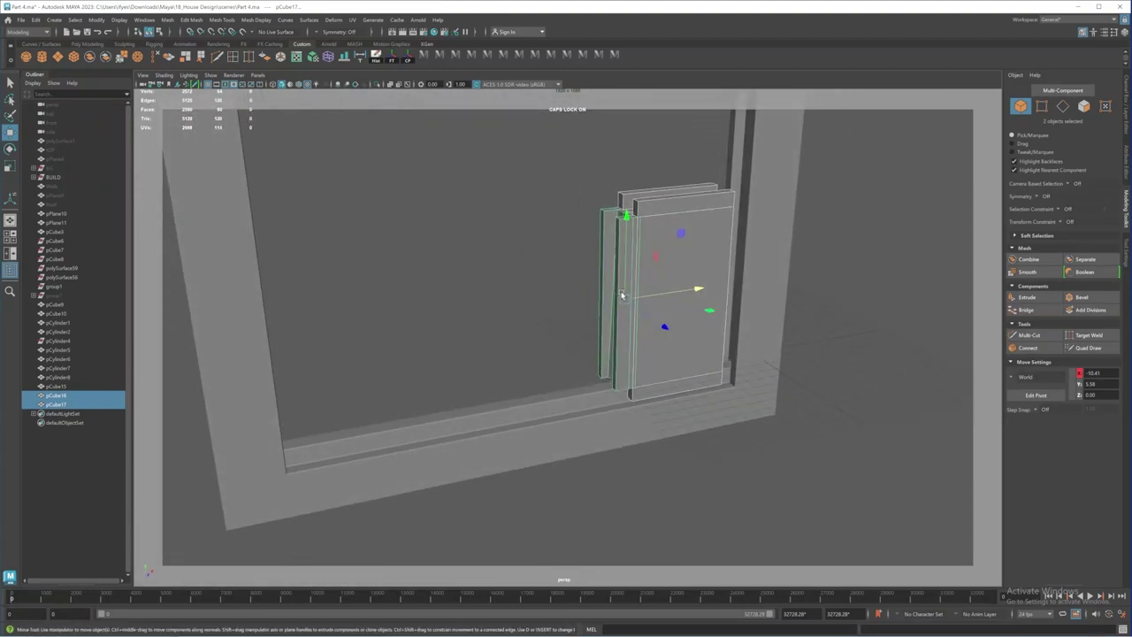
{"action": "key", "text": "ctrl+d"}
{"action": "left_click_drag", "start_coordinate": [698, 290], "coordinate": [515, 330]}
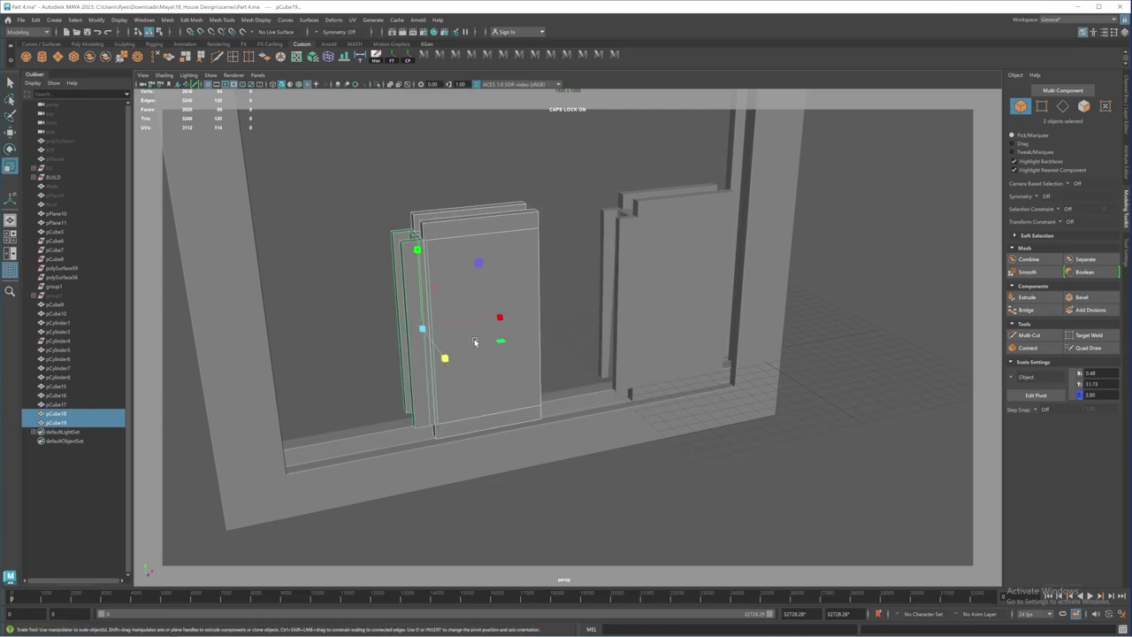
{"action": "key", "text": "e"}
{"action": "left_click_drag", "start_coordinate": [488, 346], "coordinate": [452, 337]}
{"action": "key", "text": "ctrl+z"}
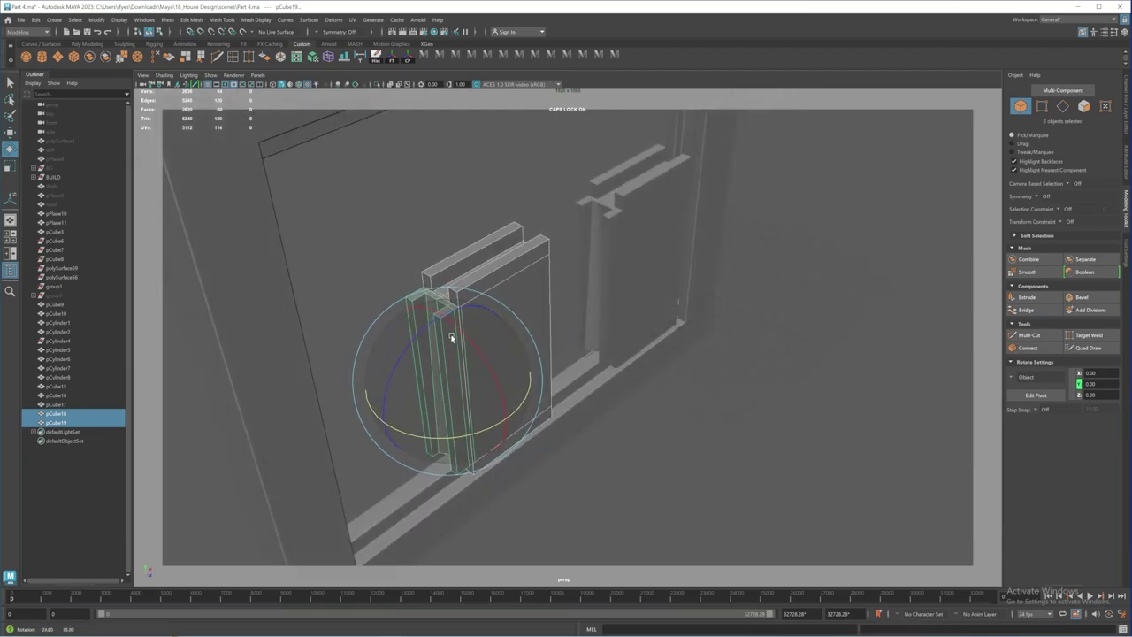
Step: Group the duplicated grooved block and flanged panel, and center the group's pivot
{"action": "left_click", "coordinate": [392, 57]}
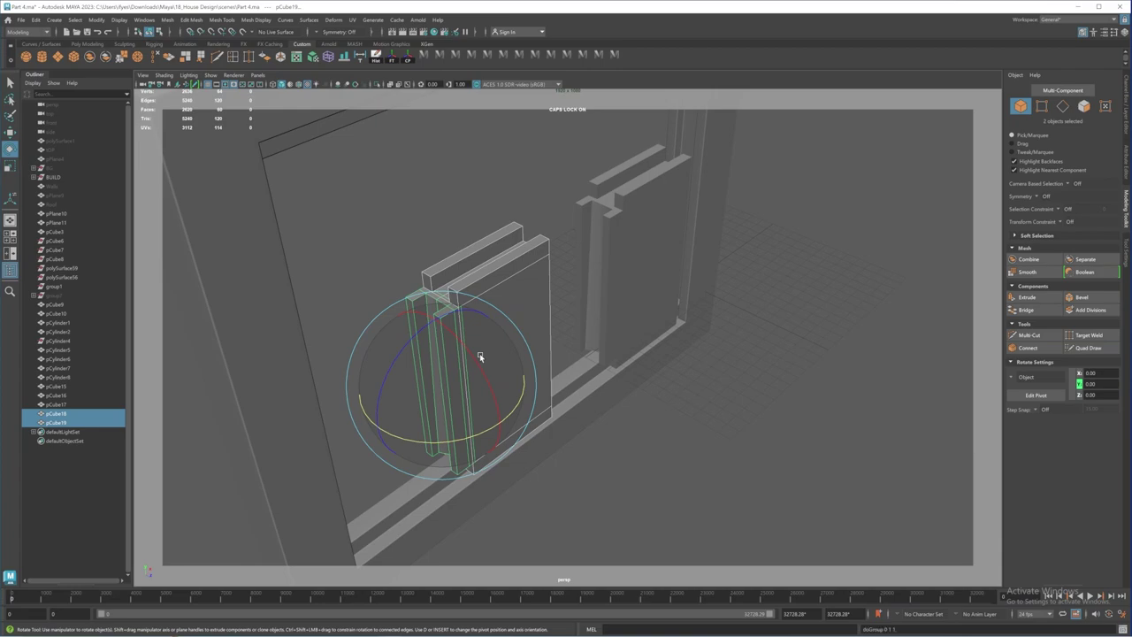
{"action": "key", "text": "ctrl+g"}
{"action": "left_click", "coordinate": [403, 59]}
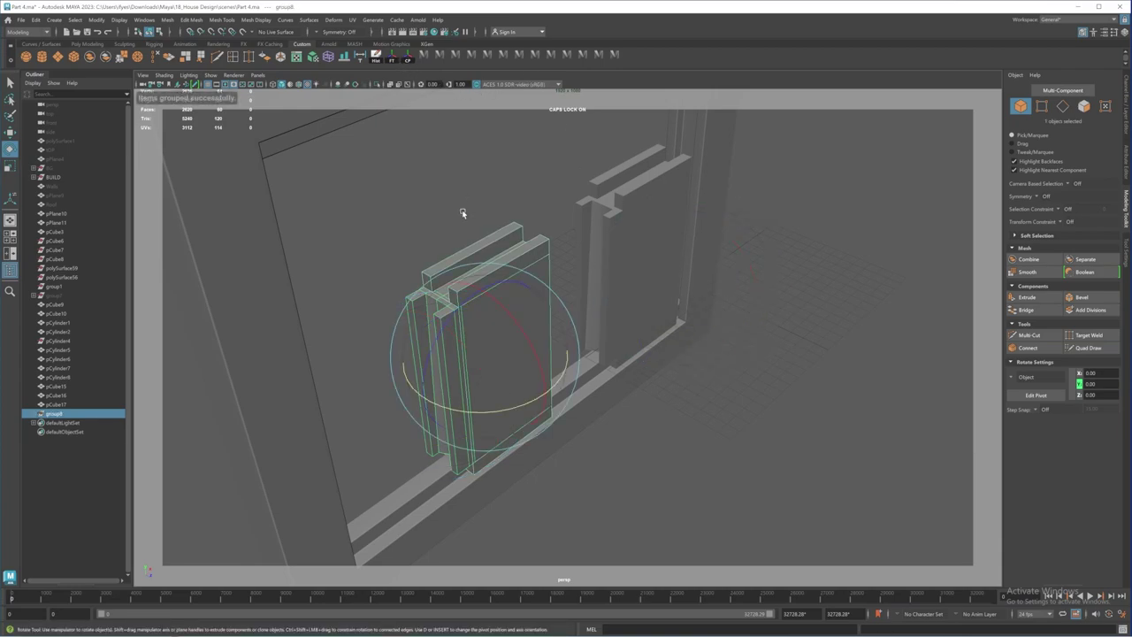
Step: Turn the grouped copies around to face the opposite way with a Rotate Y of -180
{"action": "left_click_drag", "start_coordinate": [517, 410], "coordinate": [452, 382]}
{"action": "left_click", "coordinate": [1126, 91]}
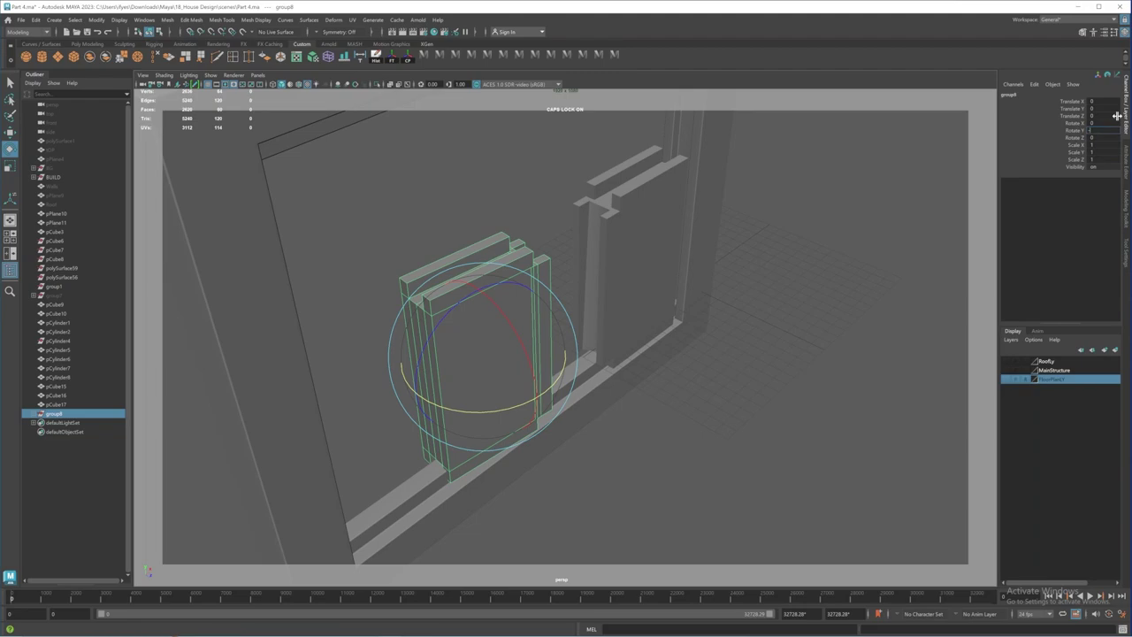
{"action": "key", "text": "Return"}
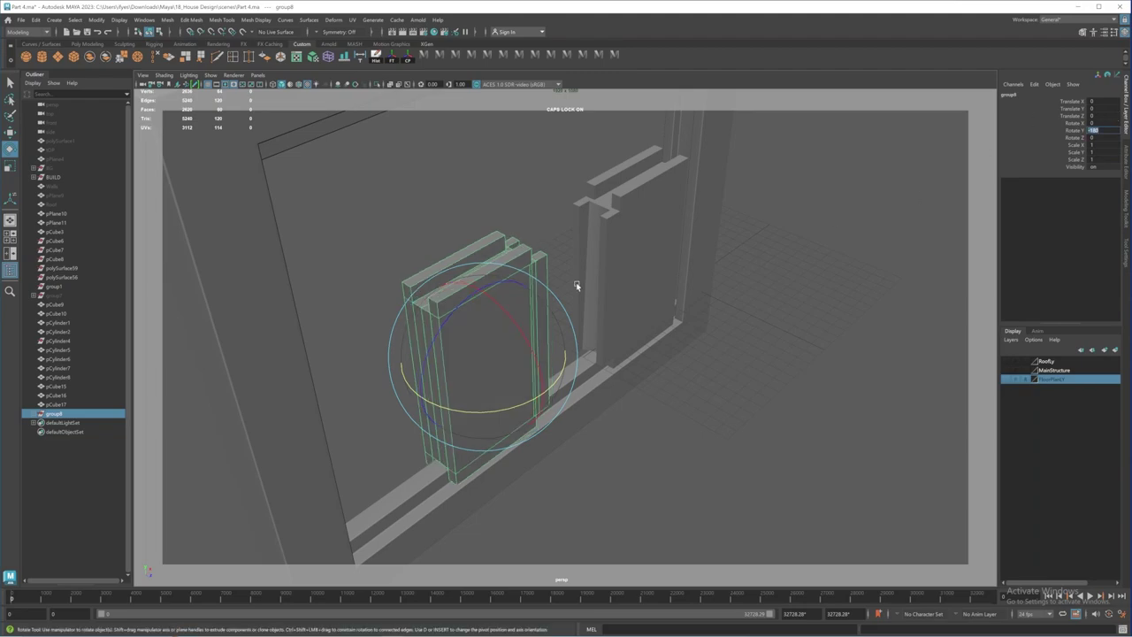
Step: Shorten the turned grooved block by moving its two outer end faces along X toward the attached panel
{"action": "left_click_drag", "start_coordinate": [486, 325], "coordinate": [460, 328], "text": "alt"}
{"action": "scroll", "coordinate": [528, 288], "scroll_direction": "up", "scroll_amount": 3}
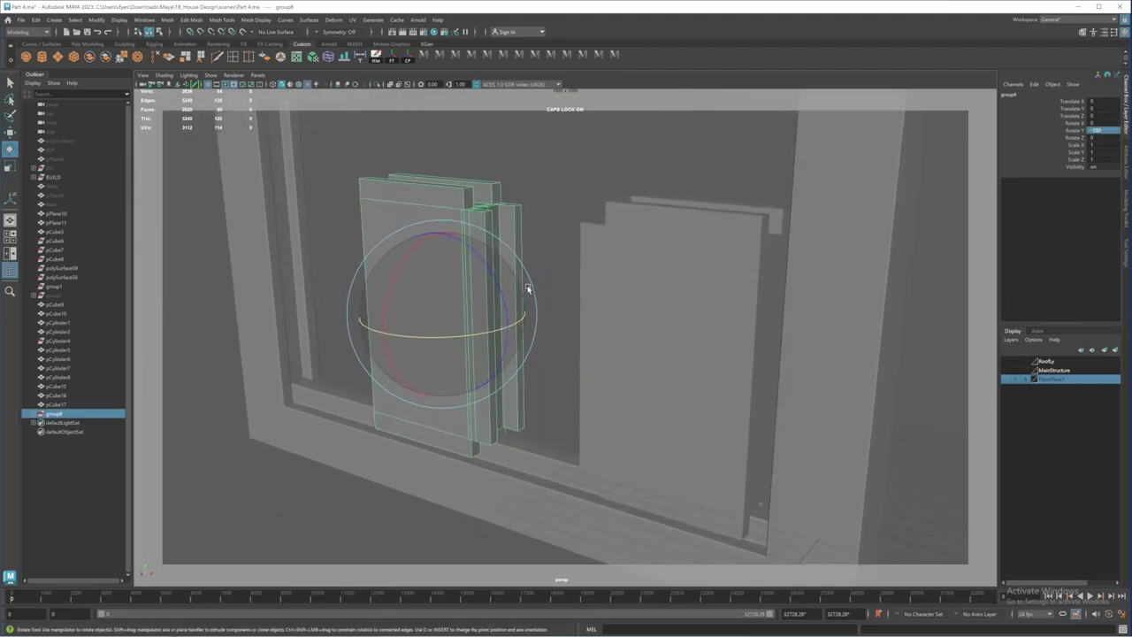
{"action": "left_click_drag", "start_coordinate": [528, 289], "coordinate": [570, 255], "text": "alt"}
{"action": "left_click", "coordinate": [542, 283]}
{"action": "key", "text": "w"}
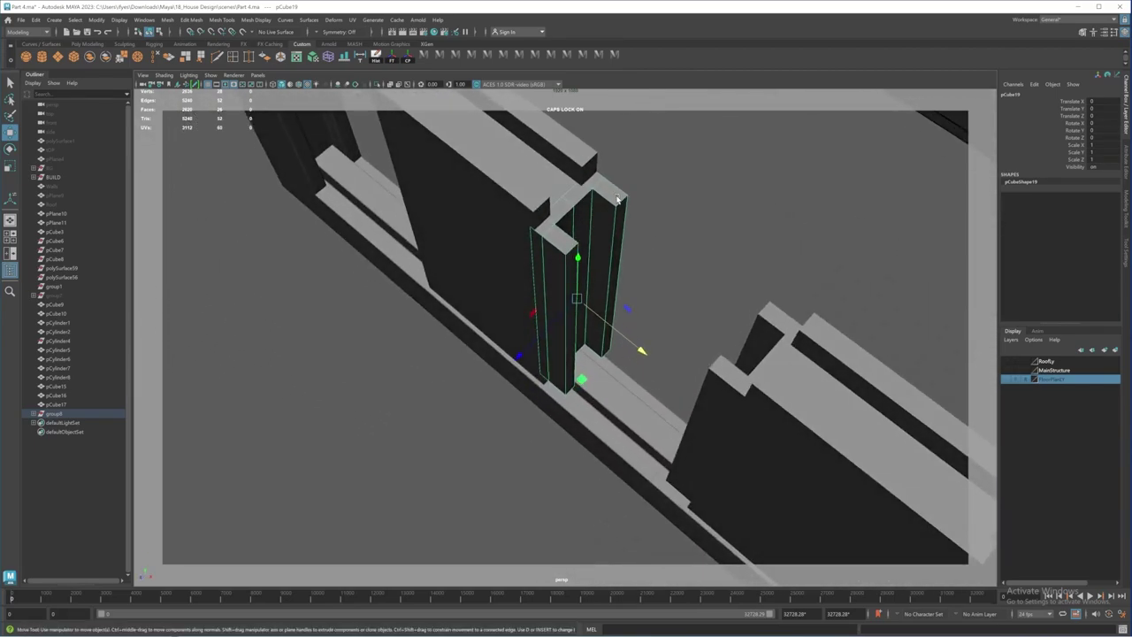
{"action": "right_click", "coordinate": [617, 200]}
{"action": "left_click", "coordinate": [619, 222]}
{"action": "left_click", "coordinate": [623, 221]}
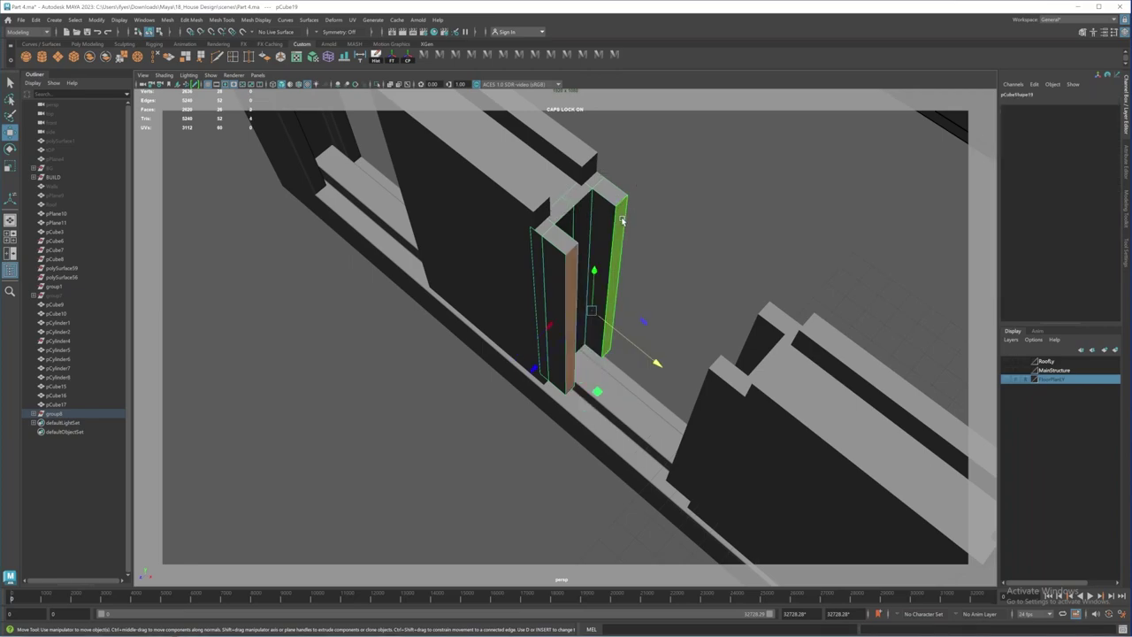
{"action": "left_click", "coordinate": [574, 278], "text": "shift"}
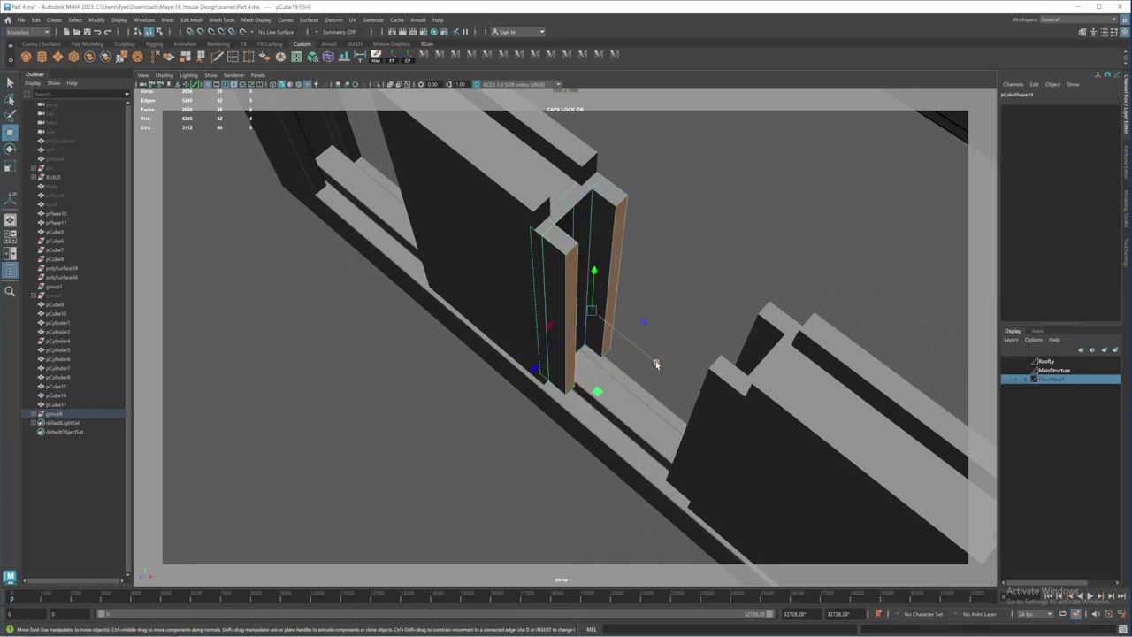
{"action": "left_click_drag", "start_coordinate": [656, 364], "coordinate": [643, 351]}
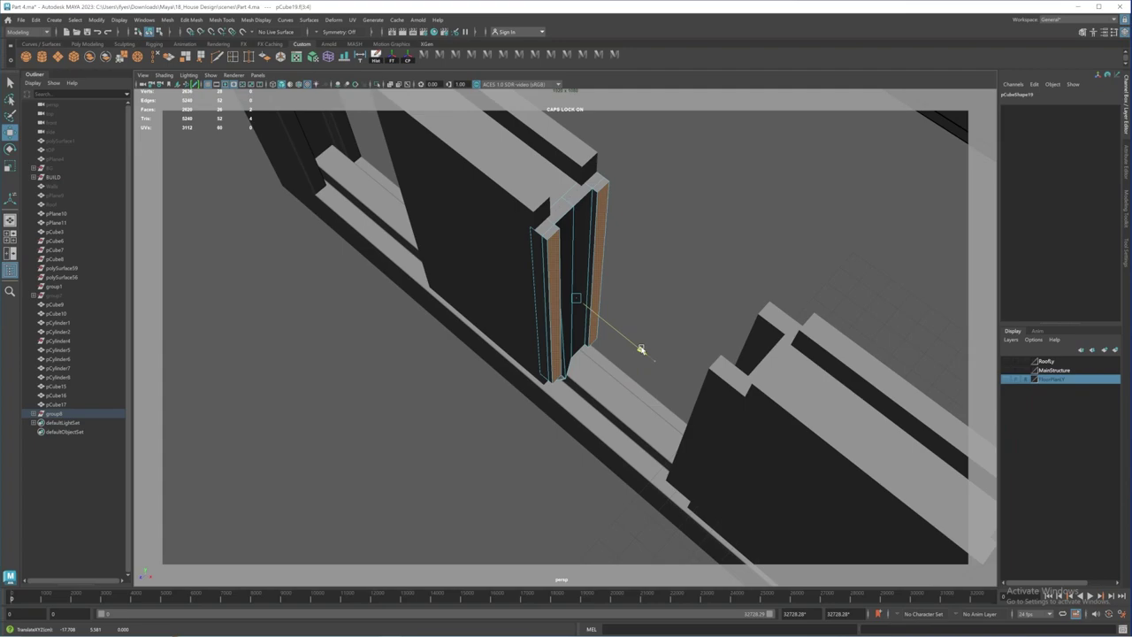
Step: Stretch the grooved block's end faces outward along X and delete the faces of the extended flanges
{"action": "left_click_drag", "start_coordinate": [672, 306], "coordinate": [628, 275], "text": "alt"}
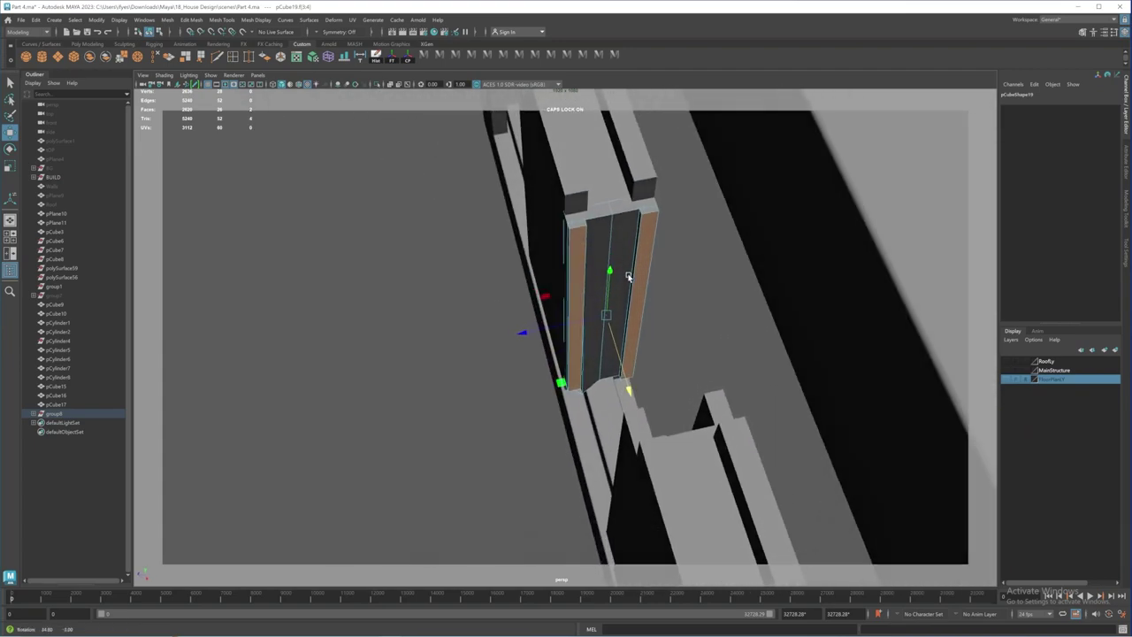
{"action": "right_click_drag", "start_coordinate": [629, 275], "coordinate": [714, 359], "text": "alt"}
{"action": "left_click_drag", "start_coordinate": [674, 321], "coordinate": [693, 363], "text": "alt"}
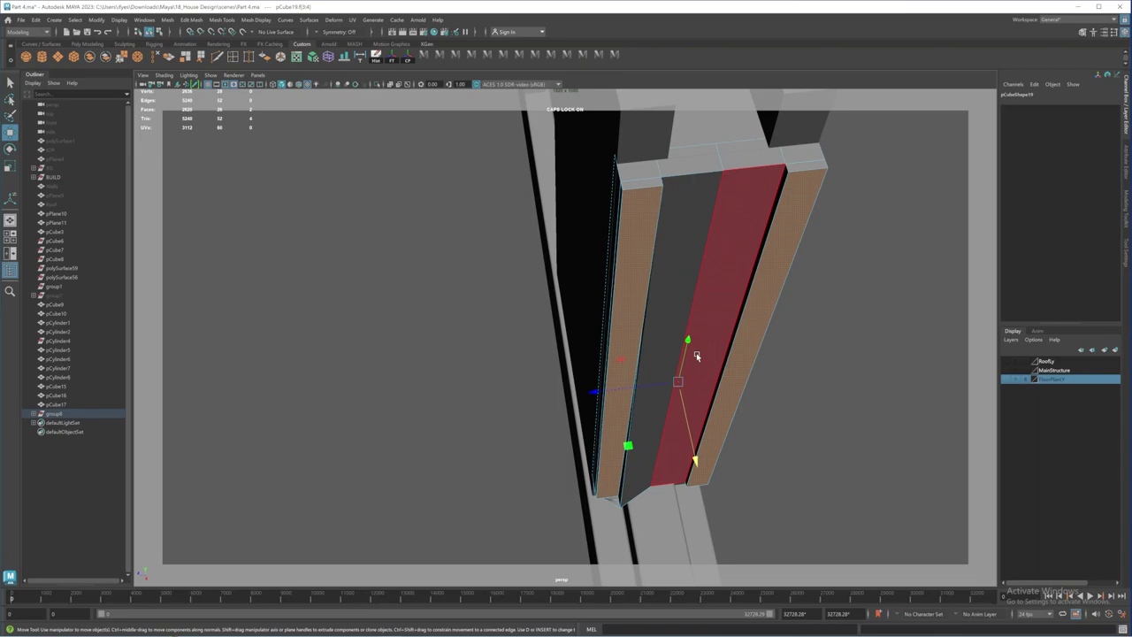
{"action": "left_click_drag", "start_coordinate": [760, 349], "coordinate": [608, 312], "text": "alt"}
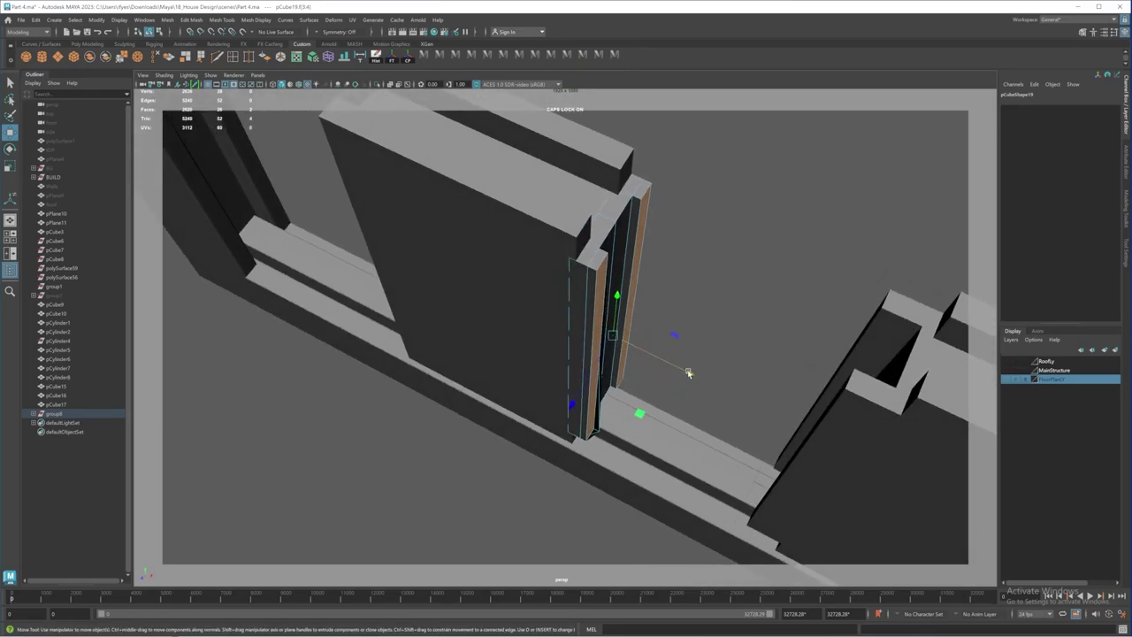
{"action": "left_click_drag", "start_coordinate": [689, 373], "coordinate": [601, 407], "text": "alt"}
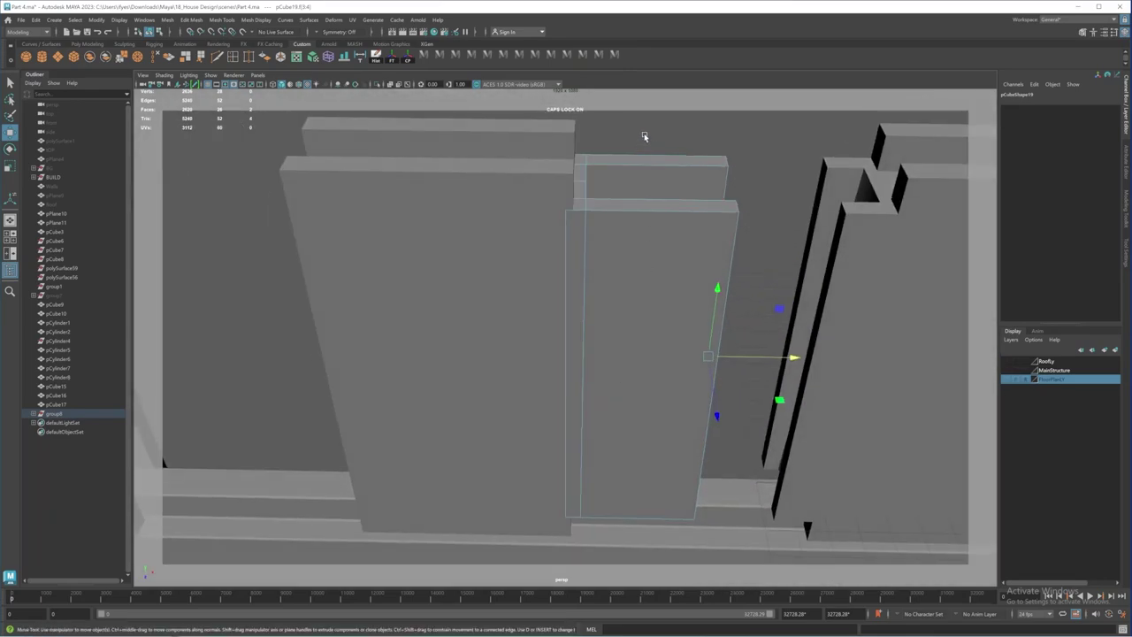
{"action": "left_click_drag", "start_coordinate": [754, 559], "coordinate": [763, 553]}
{"action": "key", "text": "Delete"}
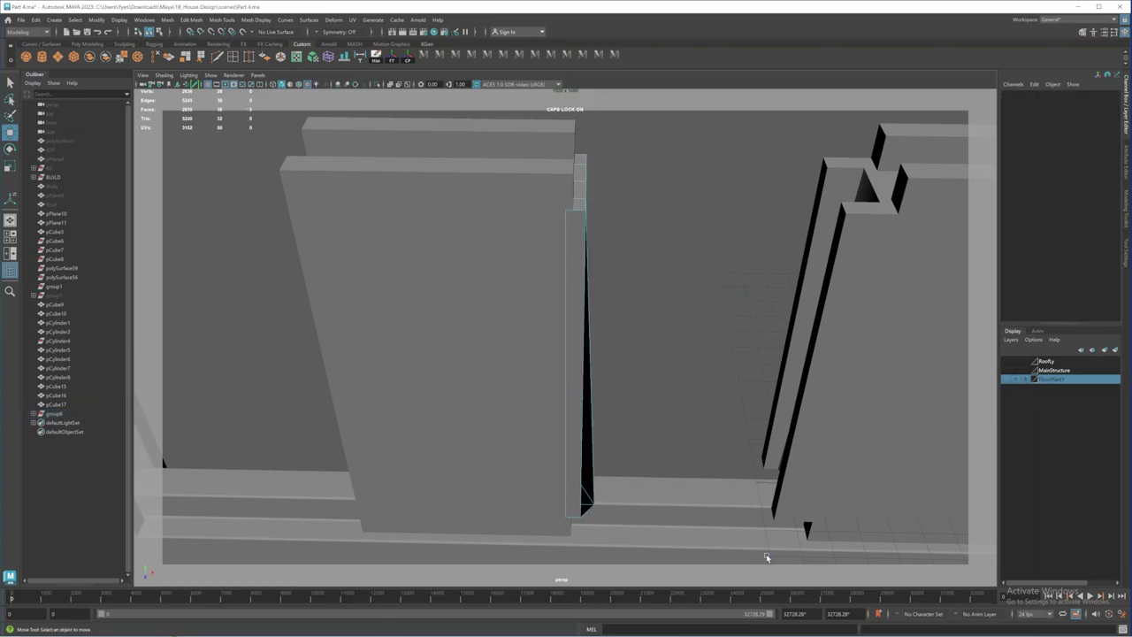
Step: Delete the remaining part of the grooved block at the end of the turned flanged panel
{"action": "left_click_drag", "start_coordinate": [605, 402], "coordinate": [622, 334], "text": "alt"}
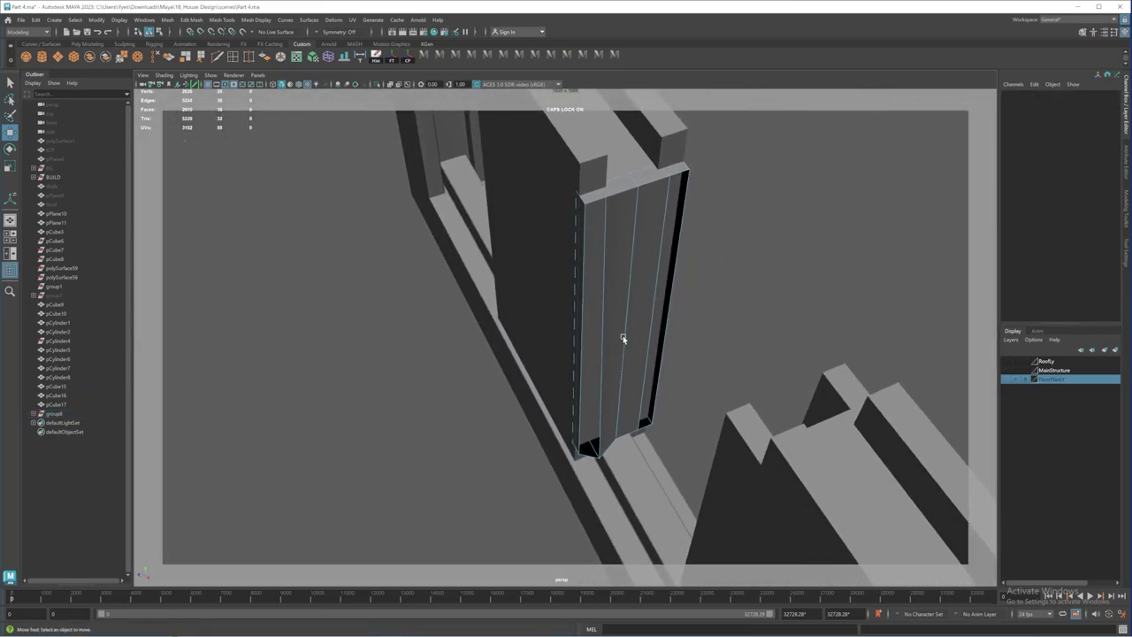
{"action": "left_click", "coordinate": [657, 197]}
{"action": "key", "text": "Delete"}
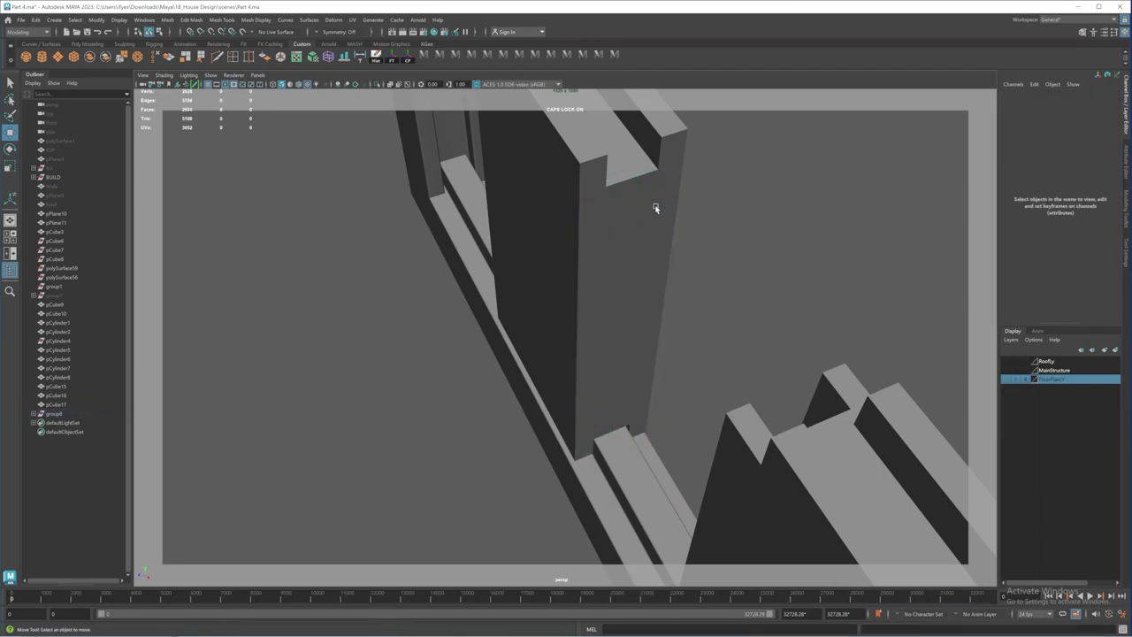
Step: Duplicate the turned flanged panel, narrow the copy to an X scale of 0.342, and move it to Translate X -5.271
{"action": "left_click", "coordinate": [627, 235]}
{"action": "left_click_drag", "start_coordinate": [627, 236], "coordinate": [591, 269], "text": "alt"}
{"action": "scroll", "coordinate": [593, 221], "scroll_direction": "down", "scroll_amount": 3}
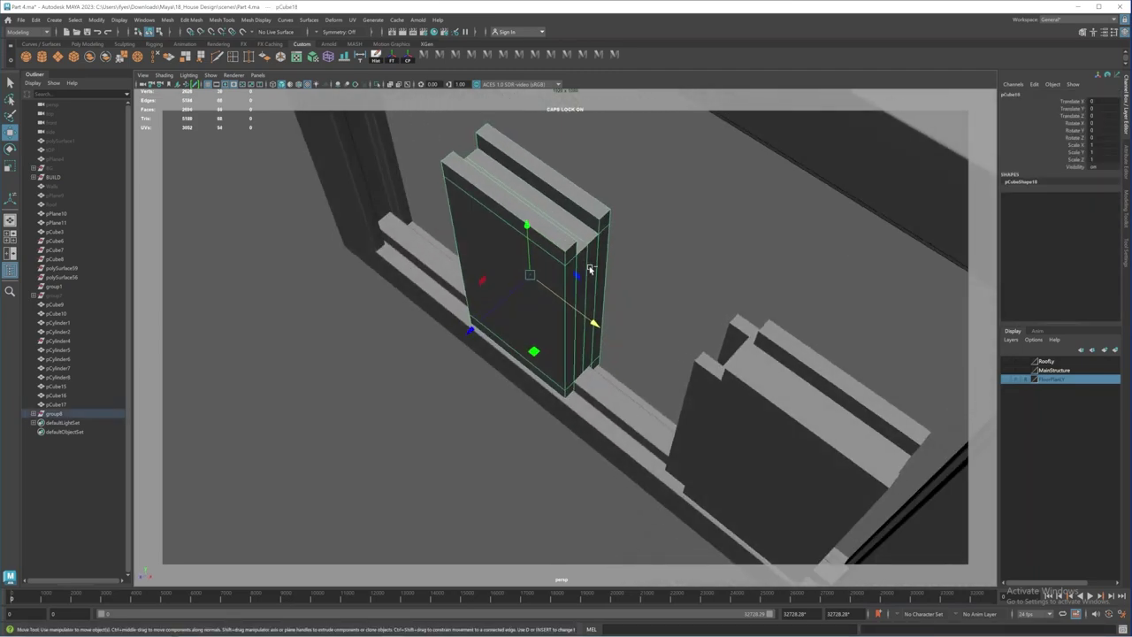
{"action": "left_click_drag", "start_coordinate": [598, 326], "coordinate": [622, 343]}
{"action": "key", "text": "r"}
{"action": "left_click_drag", "start_coordinate": [494, 254], "coordinate": [474, 351]}
{"action": "key", "text": "ctrl+z"}
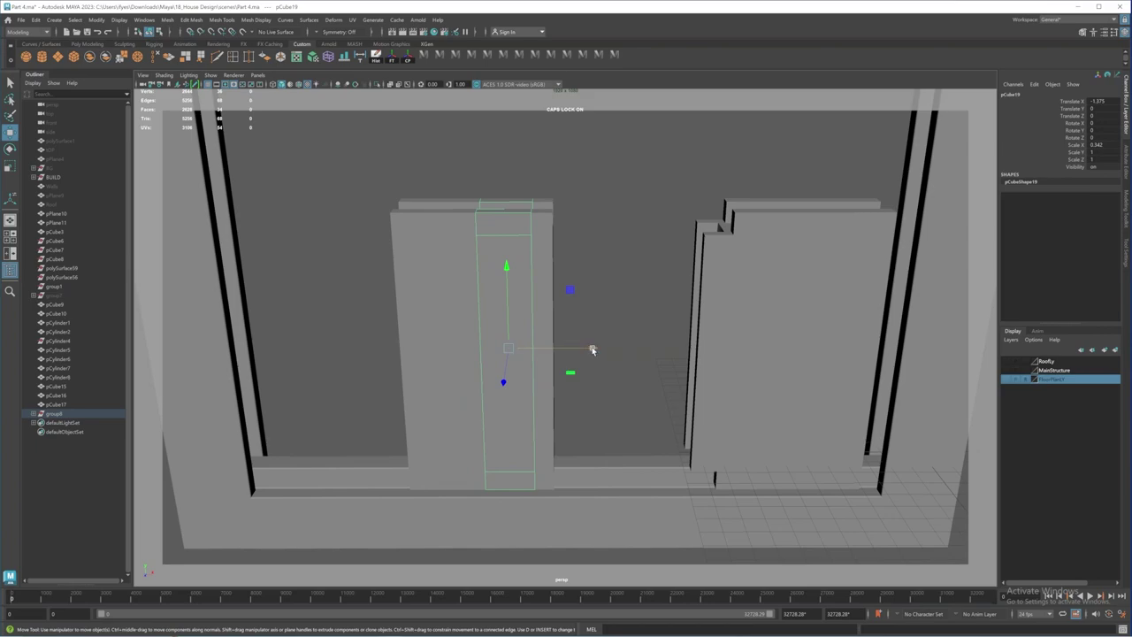
{"action": "mouse_move", "coordinate": [592, 350]}
{"action": "left_mouse_down"}
{"action": "mouse_move", "coordinate": [673, 351]}
{"action": "mouse_move", "coordinate": [655, 370]}
{"action": "mouse_move", "coordinate": [583, 340]}
{"action": "left_mouse_up"}
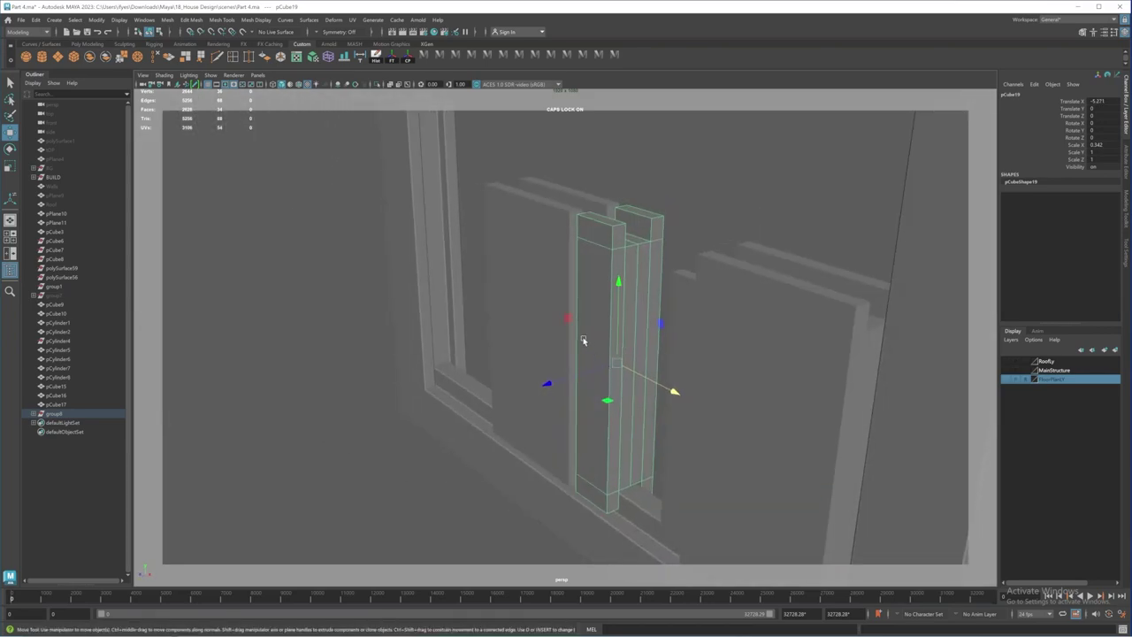
Step: Delete the faces of the protruding flange ends on top of the narrowed panel copy
{"action": "right_click_drag", "start_coordinate": [583, 341], "coordinate": [639, 338], "text": "alt"}
{"action": "left_click_drag", "start_coordinate": [639, 339], "coordinate": [619, 288], "text": "alt"}
{"action": "middle_click_drag", "start_coordinate": [619, 288], "coordinate": [596, 350], "text": "alt"}
{"action": "left_click_drag", "start_coordinate": [596, 350], "coordinate": [581, 265], "text": "alt"}
{"action": "right_click_drag", "start_coordinate": [577, 214], "coordinate": [581, 237]}
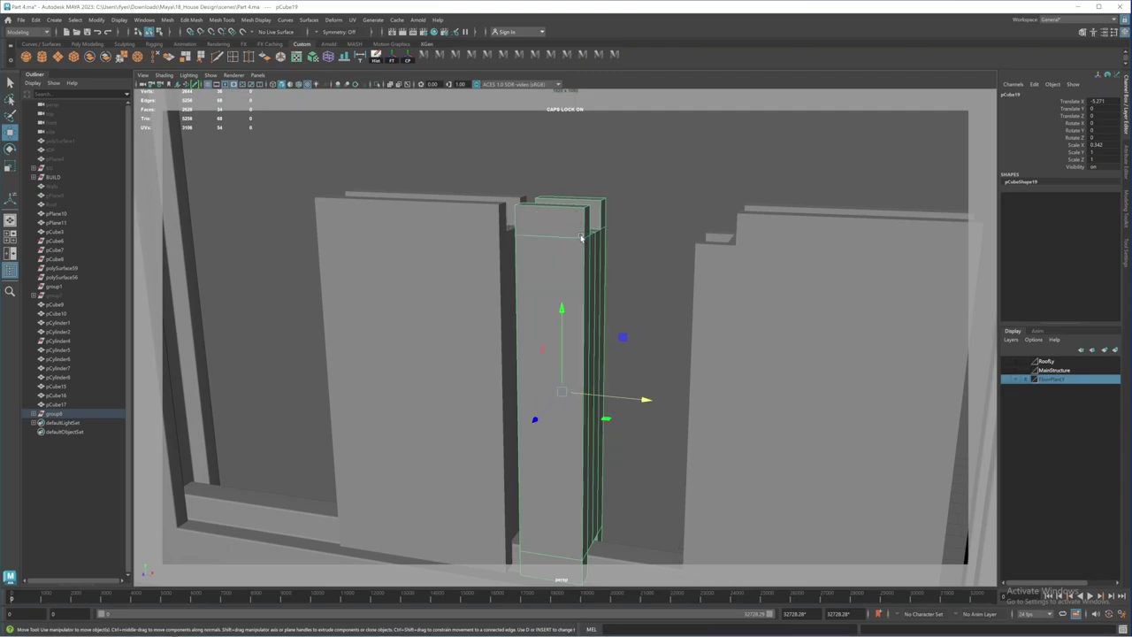
{"action": "left_click_drag", "start_coordinate": [584, 267], "coordinate": [545, 184], "text": "alt"}
{"action": "left_click_drag", "start_coordinate": [605, 206], "coordinate": [557, 202]}
{"action": "key", "text": "Delete"}
{"action": "key", "text": "Delete"}
{"action": "left_click", "coordinate": [574, 346]}
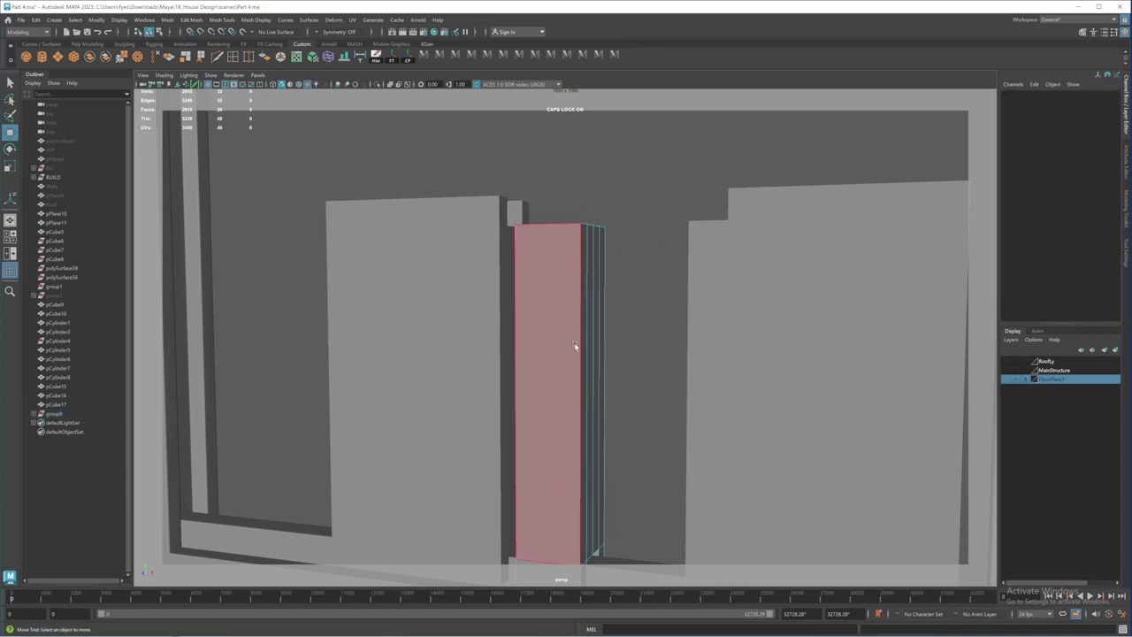
{"action": "left_click_drag", "start_coordinate": [576, 373], "coordinate": [580, 264]}
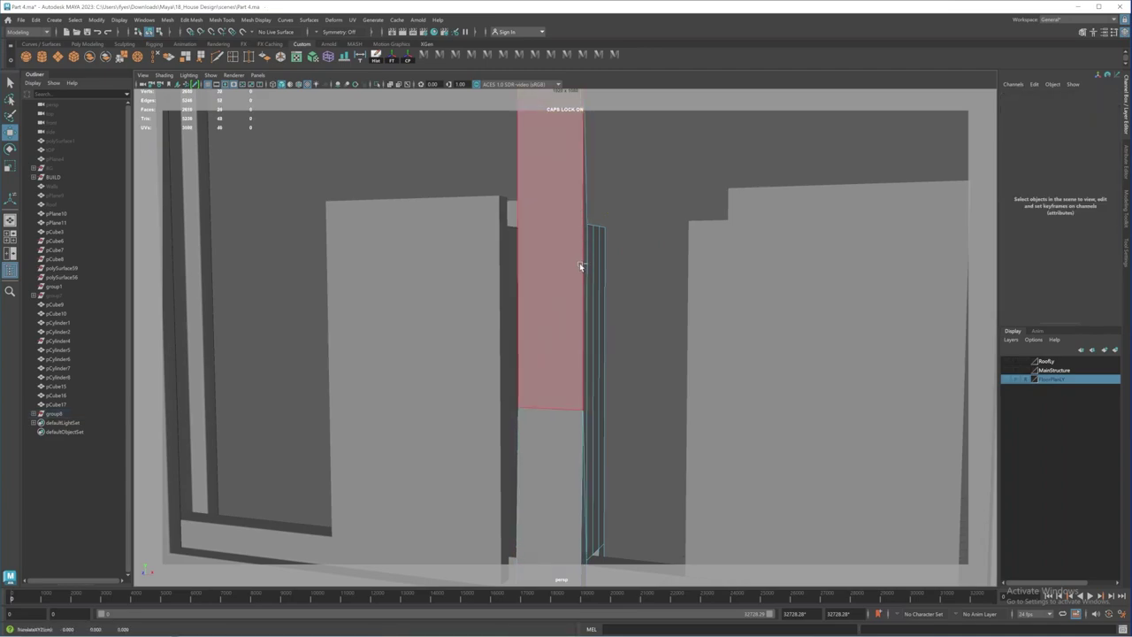
{"action": "key", "text": "ctrl+z"}
Step: Delete the flange faces at the lower end of the narrowed copy and return to object selection
{"action": "left_click", "coordinate": [587, 281]}
{"action": "left_click_drag", "start_coordinate": [600, 390], "coordinate": [590, 217], "text": "alt"}
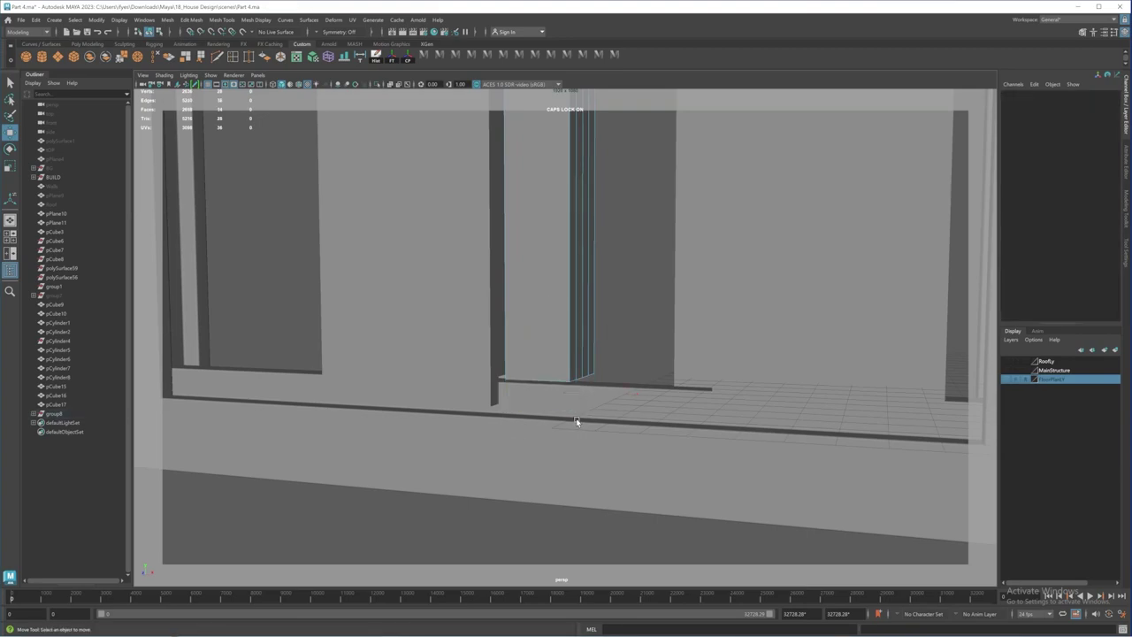
{"action": "mouse_move", "coordinate": [578, 419]}
{"action": "left_mouse_down", "text": "alt"}
{"action": "mouse_move", "coordinate": [562, 416]}
{"action": "mouse_move", "coordinate": [574, 418]}
{"action": "left_mouse_up", "text": "alt"}
{"action": "right_click_drag", "start_coordinate": [569, 269], "coordinate": [599, 249]}
{"action": "middle_click_drag", "start_coordinate": [600, 247], "coordinate": [606, 381], "text": "alt"}
{"action": "left_click_drag", "start_coordinate": [605, 379], "coordinate": [505, 349], "text": "alt"}
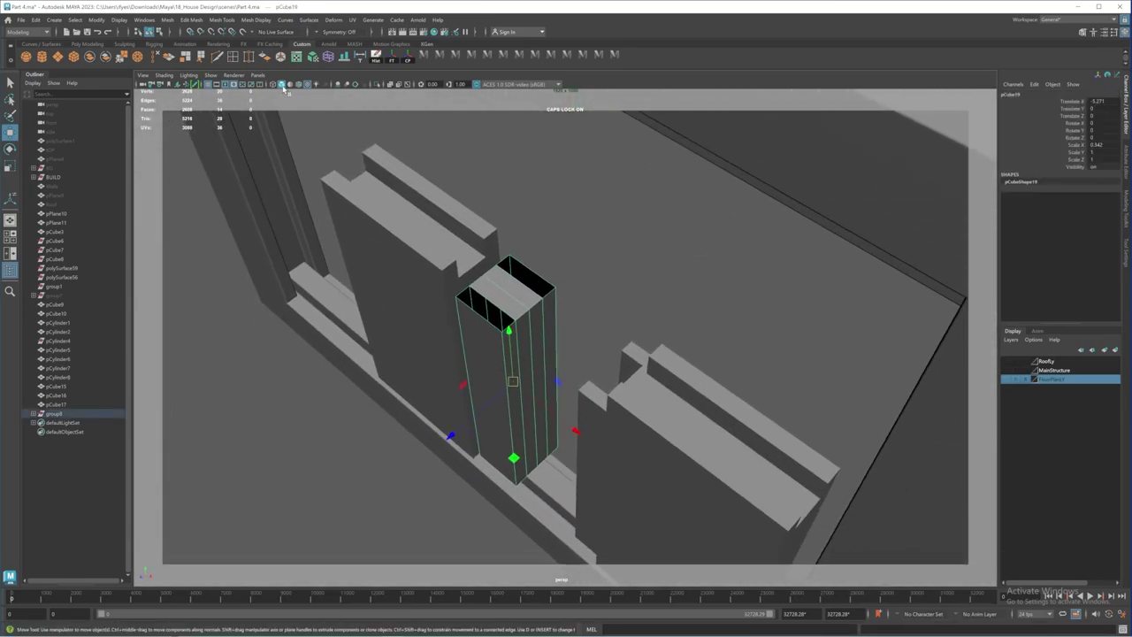
Step: Close the open holes on top of the narrowed copy with the Append to Polygon tool
{"action": "right_click_drag", "start_coordinate": [504, 337], "coordinate": [510, 291], "text": "shift"}
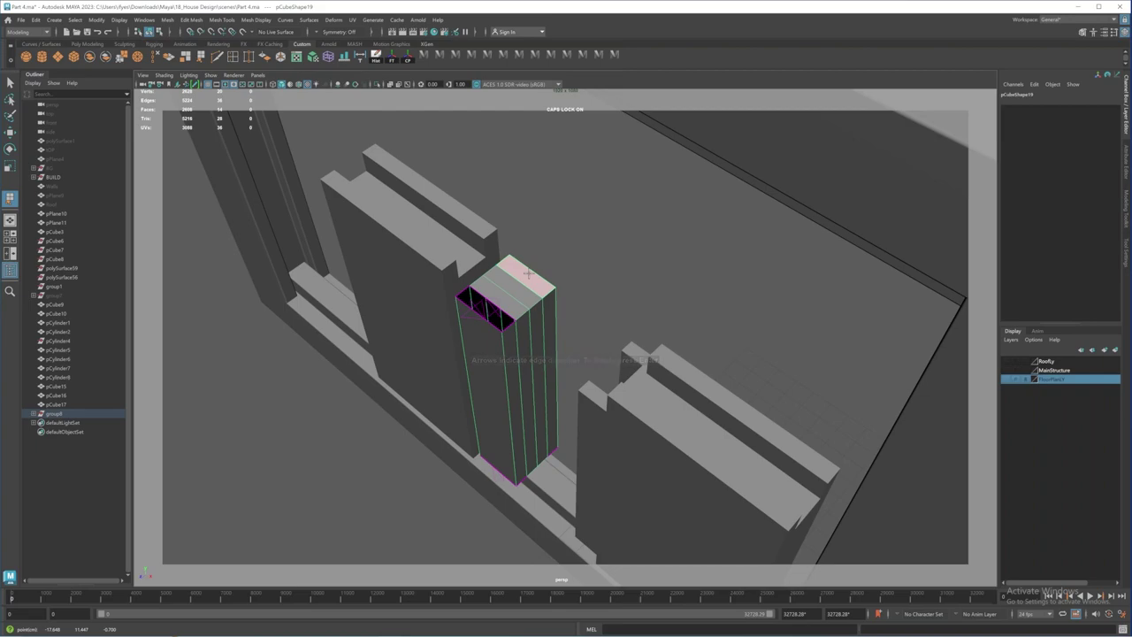
{"action": "left_click", "coordinate": [496, 302]}
{"action": "middle_click_drag", "start_coordinate": [495, 309], "coordinate": [528, 266], "text": "alt"}
{"action": "scroll", "coordinate": [528, 266], "scroll_direction": "up", "scroll_amount": 3}
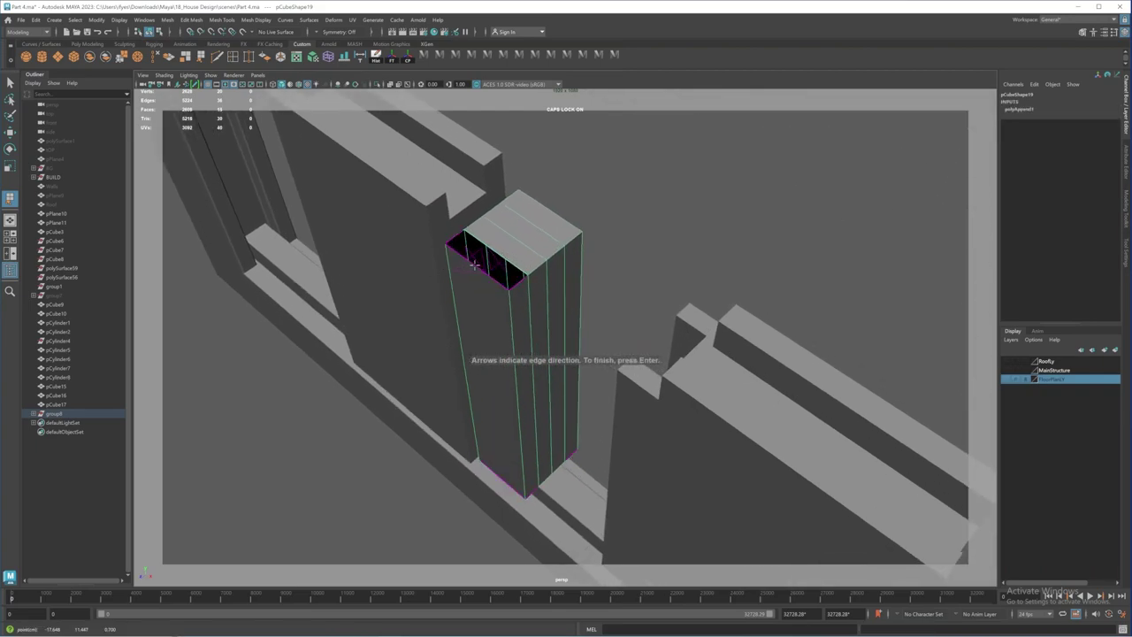
{"action": "key", "text": "Return"}
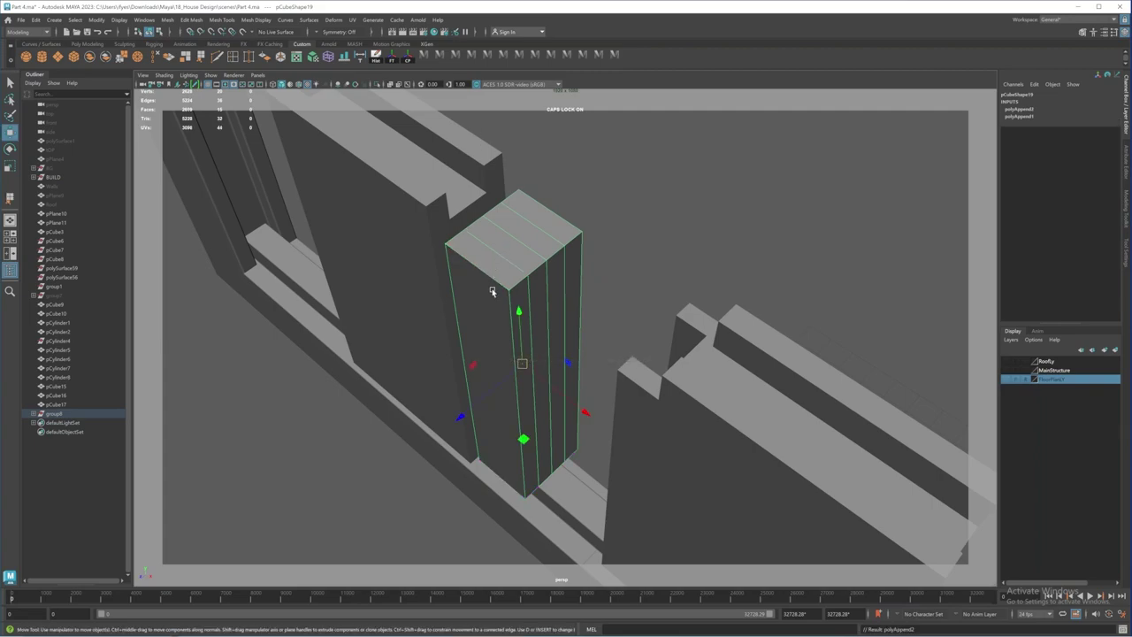
{"action": "mouse_move", "coordinate": [492, 292]}
{"action": "left_mouse_down", "text": "alt"}
{"action": "mouse_move", "coordinate": [508, 280]}
{"action": "mouse_move", "coordinate": [493, 328]}
{"action": "mouse_move", "coordinate": [508, 262]}
{"action": "mouse_move", "coordinate": [517, 279]}
{"action": "mouse_move", "coordinate": [441, 108]}
{"action": "mouse_move", "coordinate": [500, 354]}
{"action": "mouse_move", "coordinate": [504, 329]}
{"action": "mouse_move", "coordinate": [485, 319]}
{"action": "mouse_move", "coordinate": [494, 283]}
{"action": "left_mouse_up", "text": "alt"}
Step: Isolate the narrowed copy and close the holes on its underside with the Append to Polygon tool
{"action": "left_click", "coordinate": [377, 84]}
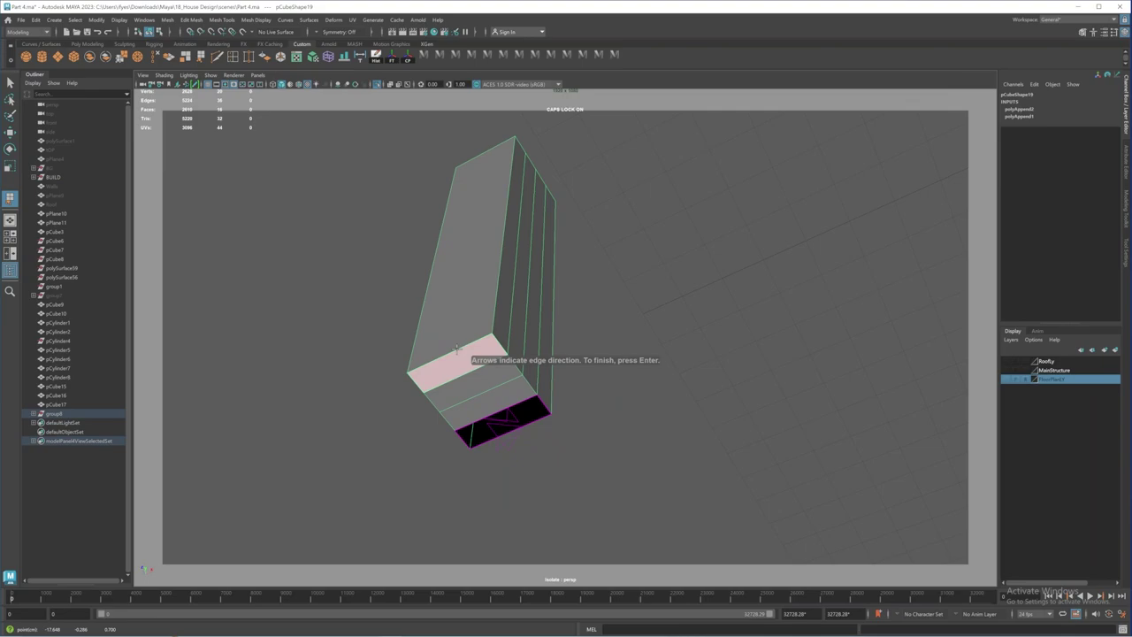
{"action": "key", "text": "Return"}
{"action": "left_click_drag", "start_coordinate": [522, 412], "coordinate": [500, 318], "text": "alt"}
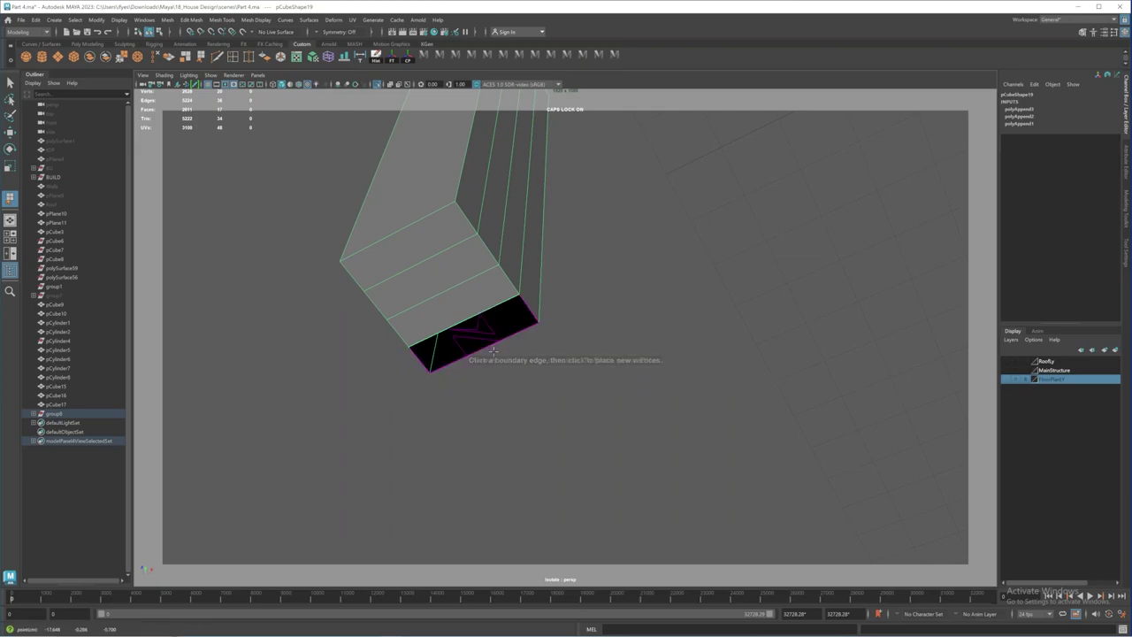
{"action": "left_click", "coordinate": [483, 347]}
{"action": "key", "text": "w"}
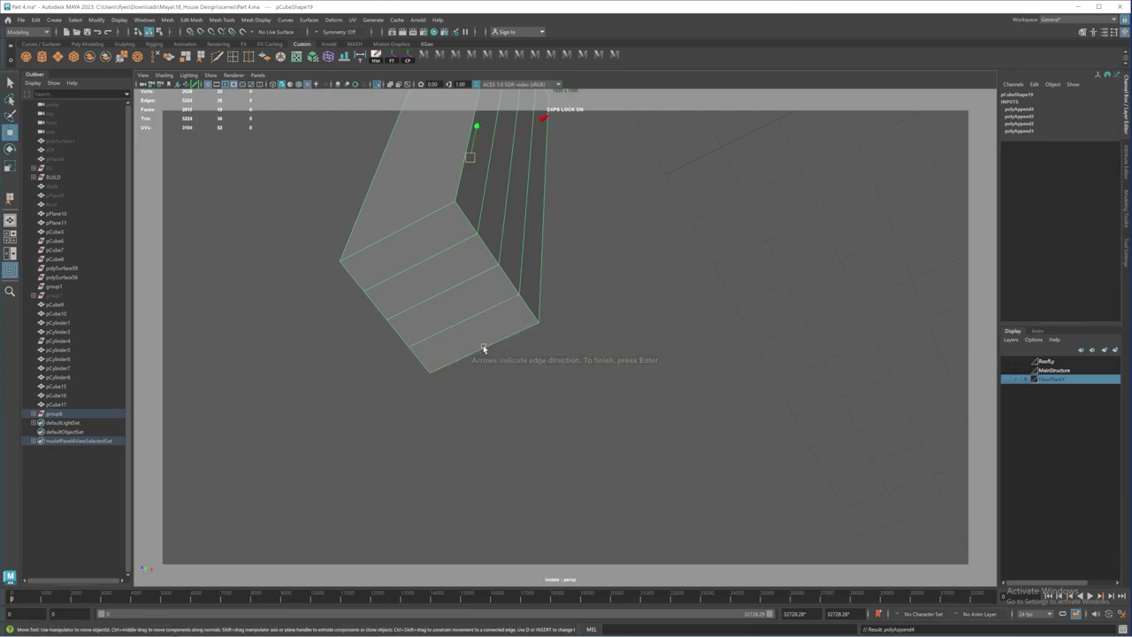
Step: Delete the dividing edge loops on the closed narrow block and show the rest of the scene again
{"action": "left_click_drag", "start_coordinate": [581, 345], "coordinate": [443, 316], "text": "alt"}
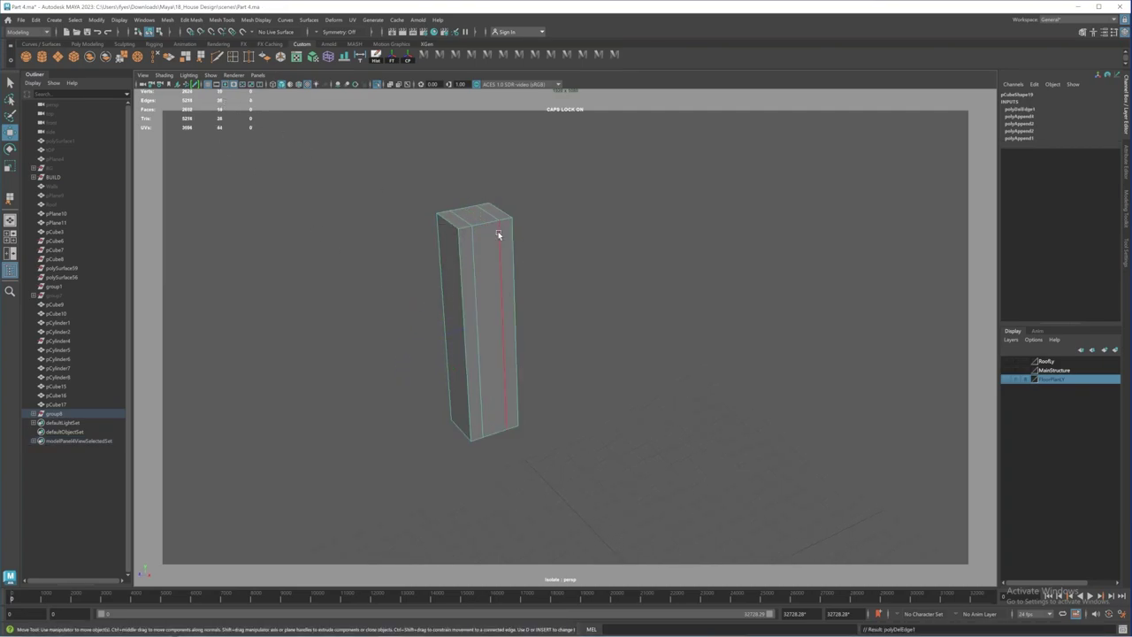
{"action": "key", "text": "ctrl+Delete"}
{"action": "key", "text": "ctrl+1"}
{"action": "left_click_drag", "start_coordinate": [525, 359], "coordinate": [601, 385], "text": "alt"}
Step: Freeze the narrow block's transformations, thin it to an X scale of 0.235, and move it along X toward the turned panel
{"action": "key", "text": "r"}
{"action": "left_click", "coordinate": [393, 58]}
{"action": "left_click_drag", "start_coordinate": [450, 349], "coordinate": [507, 364]}
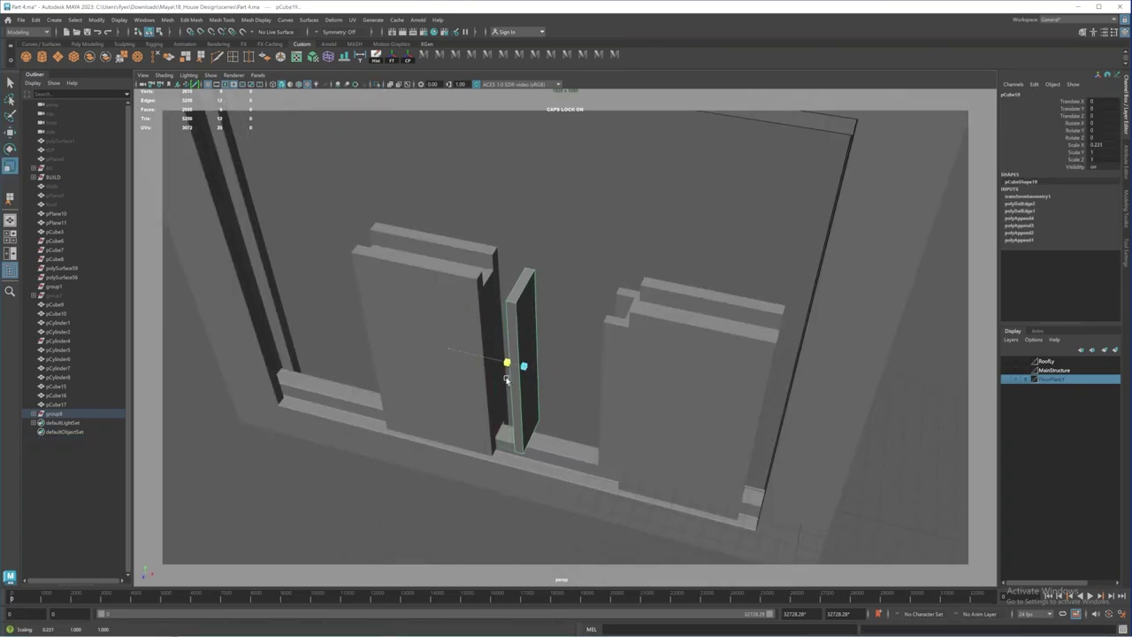
{"action": "key", "text": "w"}
{"action": "left_click_drag", "start_coordinate": [605, 384], "coordinate": [533, 346]}
{"action": "left_click_drag", "start_coordinate": [590, 395], "coordinate": [585, 393]}
Step: Try inserting edge loops in the thin strip beside the turned panel, and delete the strip
{"action": "left_click_drag", "start_coordinate": [526, 343], "coordinate": [511, 310], "text": "alt"}
{"action": "double_click", "coordinate": [234, 60]}
{"action": "left_click", "coordinate": [982, 137]}
{"action": "left_click", "coordinate": [449, 287]}
{"action": "key", "text": "q"}
{"action": "left_click", "coordinate": [427, 334], "text": "shift"}
{"action": "left_click", "coordinate": [511, 177]}
{"action": "right_click_drag", "start_coordinate": [510, 180], "coordinate": [575, 527]}
{"action": "left_click_drag", "start_coordinate": [566, 496], "coordinate": [508, 504], "text": "alt"}
{"action": "key", "text": "Delete"}
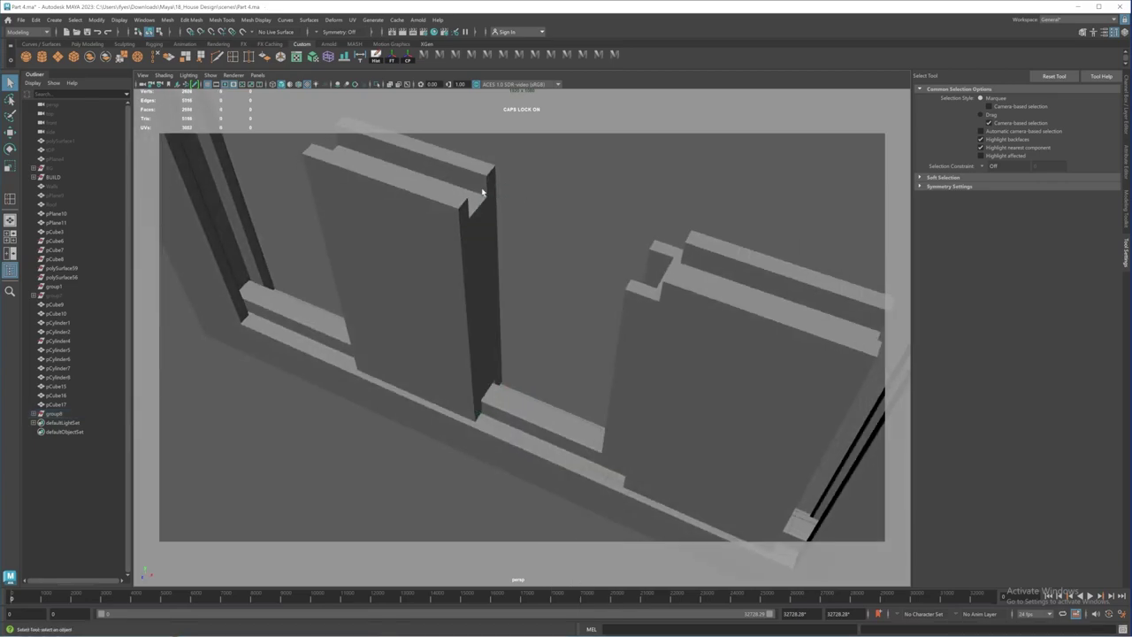
Step: Delete the unneeded faces of the connecting block between the two flanged panels
{"action": "left_click_drag", "start_coordinate": [482, 291], "coordinate": [468, 258], "text": "alt"}
{"action": "left_click", "coordinate": [467, 258]}
{"action": "left_click_drag", "start_coordinate": [468, 258], "coordinate": [609, 318], "text": "alt"}
{"action": "left_click", "coordinate": [595, 243]}
{"action": "key", "text": "w"}
{"action": "right_click_drag", "start_coordinate": [604, 285], "coordinate": [600, 317]}
{"action": "left_click", "coordinate": [601, 329]}
{"action": "key", "text": "Delete"}
{"action": "left_click_drag", "start_coordinate": [540, 352], "coordinate": [569, 311], "text": "alt"}
{"action": "left_click", "coordinate": [581, 405]}
{"action": "key", "text": "Delete"}
Step: Close the opening left in the connecting block with the Append to Polygon tool
{"action": "right_click_drag", "start_coordinate": [569, 311], "coordinate": [594, 265], "text": "shift"}
{"action": "scroll", "coordinate": [596, 261], "scroll_direction": "up", "scroll_amount": 3}
{"action": "left_click", "coordinate": [596, 261]}
Step: Move the edited connecting block toward the turned flanged panel and adjust its scale
{"action": "left_click_drag", "start_coordinate": [725, 269], "coordinate": [491, 266], "text": "alt"}
{"action": "key", "text": "w"}
{"action": "key", "text": "r"}
{"action": "key", "text": "w"}
{"action": "left_click_drag", "start_coordinate": [549, 357], "coordinate": [479, 296]}
{"action": "key", "text": "r"}
{"action": "left_click", "coordinate": [578, 316]}
Step: Duplicate the turned flanged panel and set the copy's Rotate Z to 90
{"action": "left_click", "coordinate": [478, 296]}
{"action": "key", "text": "ctrl+d"}
{"action": "key", "text": "w"}
{"action": "key", "text": "e"}
{"action": "left_click_drag", "start_coordinate": [465, 228], "coordinate": [602, 352]}
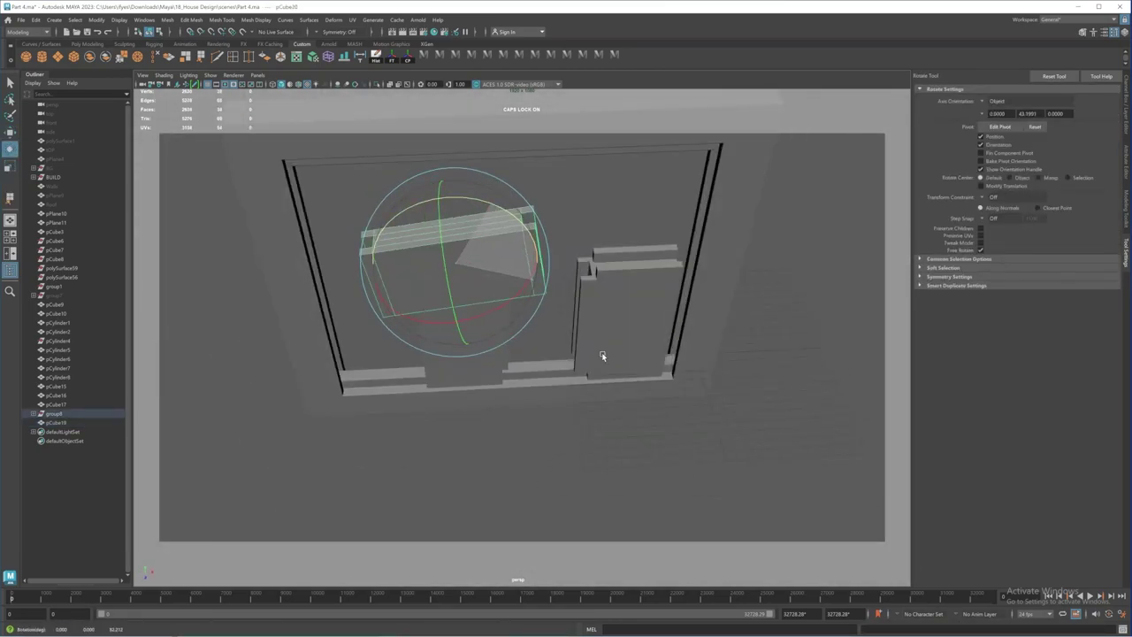
{"action": "left_click", "coordinate": [1126, 104]}
{"action": "left_click", "coordinate": [1107, 138]}
{"action": "type", "text": "90"}
{"action": "key", "text": "Return"}
Step: Raise the rotated panel copy along Y above the standing panels and shift it along X between them
{"action": "left_click_drag", "start_coordinate": [619, 389], "coordinate": [556, 266], "text": "alt"}
{"action": "key", "text": "w"}
{"action": "left_click_drag", "start_coordinate": [556, 199], "coordinate": [555, 154]}
{"action": "right_click_drag", "start_coordinate": [555, 265], "coordinate": [599, 276], "text": "alt"}
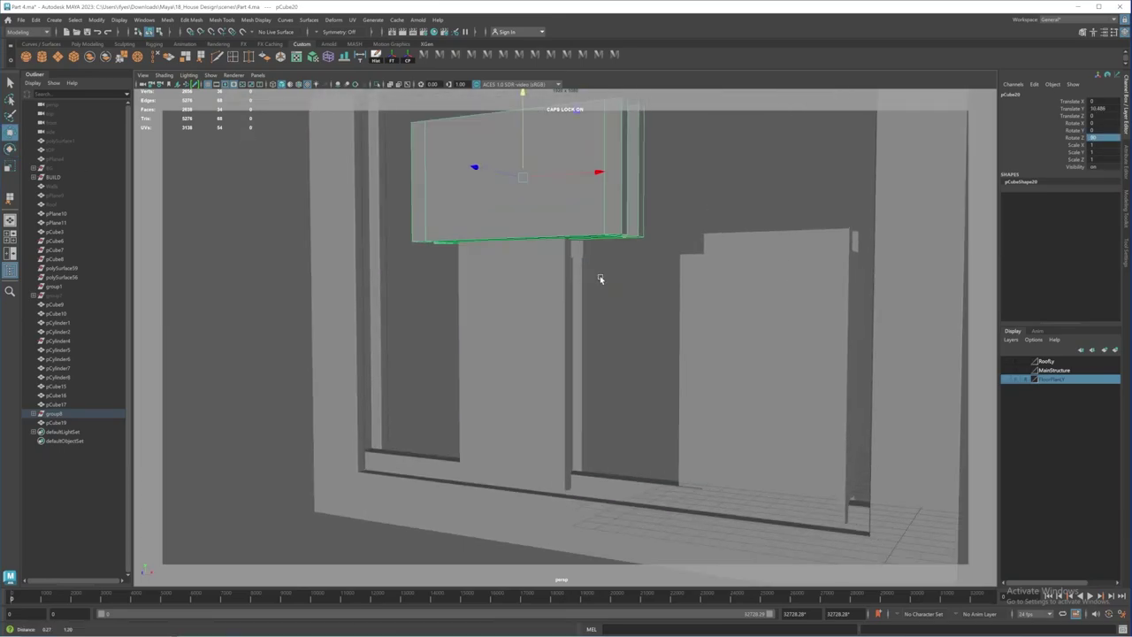
{"action": "left_click_drag", "start_coordinate": [600, 275], "coordinate": [566, 239], "text": "alt"}
{"action": "middle_click_drag", "start_coordinate": [563, 351], "coordinate": [564, 337]}
{"action": "left_click_drag", "start_coordinate": [606, 257], "coordinate": [602, 323], "text": "alt"}
{"action": "left_click_drag", "start_coordinate": [583, 175], "coordinate": [583, 187]}
{"action": "left_click_drag", "start_coordinate": [500, 371], "coordinate": [527, 299], "text": "alt"}
{"action": "left_click_drag", "start_coordinate": [675, 278], "coordinate": [723, 282]}
Step: Delete the unneeded flange faces from the rotated panel copy
{"action": "mouse_move", "coordinate": [550, 264]}
{"action": "left_mouse_down", "text": "alt"}
{"action": "mouse_move", "coordinate": [613, 312]}
{"action": "mouse_move", "coordinate": [591, 248]}
{"action": "mouse_move", "coordinate": [568, 265]}
{"action": "left_mouse_up", "text": "alt"}
{"action": "right_click_drag", "start_coordinate": [569, 266], "coordinate": [571, 292]}
{"action": "left_click_drag", "start_coordinate": [572, 292], "coordinate": [540, 261], "text": "alt"}
{"action": "left_click_drag", "start_coordinate": [503, 215], "coordinate": [747, 354]}
{"action": "left_click_drag", "start_coordinate": [611, 211], "coordinate": [579, 305], "text": "ctrl"}
{"action": "key", "text": "Delete"}
Step: Close the openings in the rotated panel copy with the Append to Polygon tool
{"action": "key", "text": "g"}
{"action": "left_click", "coordinate": [537, 234]}
{"action": "left_click", "coordinate": [635, 265]}
{"action": "left_click", "coordinate": [682, 265]}
{"action": "key", "text": "w"}
Step: Duplicate the turned standing panel and raise the copy along Y to the frame's upper beam
{"action": "left_click", "coordinate": [564, 379]}
{"action": "left_click_drag", "start_coordinate": [564, 379], "coordinate": [598, 352], "text": "alt"}
{"action": "left_click_drag", "start_coordinate": [519, 287], "coordinate": [520, 148]}
Step: Delete the raised copy's unneeded faces, keeping only its two short parallel flange bars
{"action": "right_click_drag", "start_coordinate": [491, 179], "coordinate": [492, 228]}
{"action": "left_click_drag", "start_coordinate": [610, 181], "coordinate": [434, 389]}
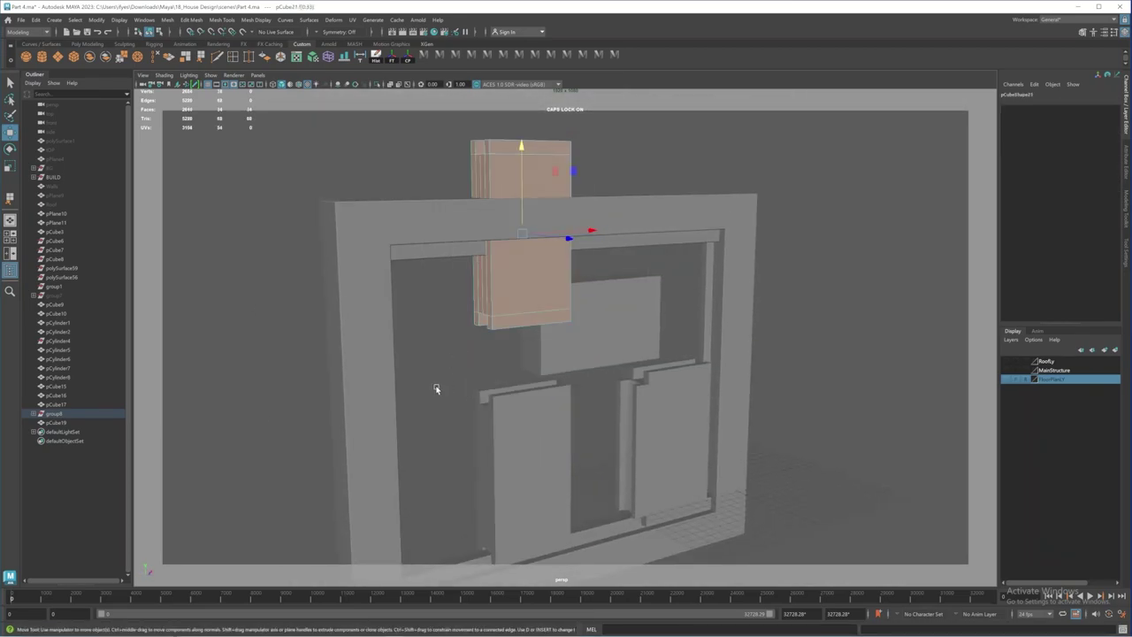
{"action": "key", "text": "Delete"}
{"action": "left_click_drag", "start_coordinate": [417, 152], "coordinate": [627, 343], "text": "alt"}
{"action": "left_click", "coordinate": [634, 336]}
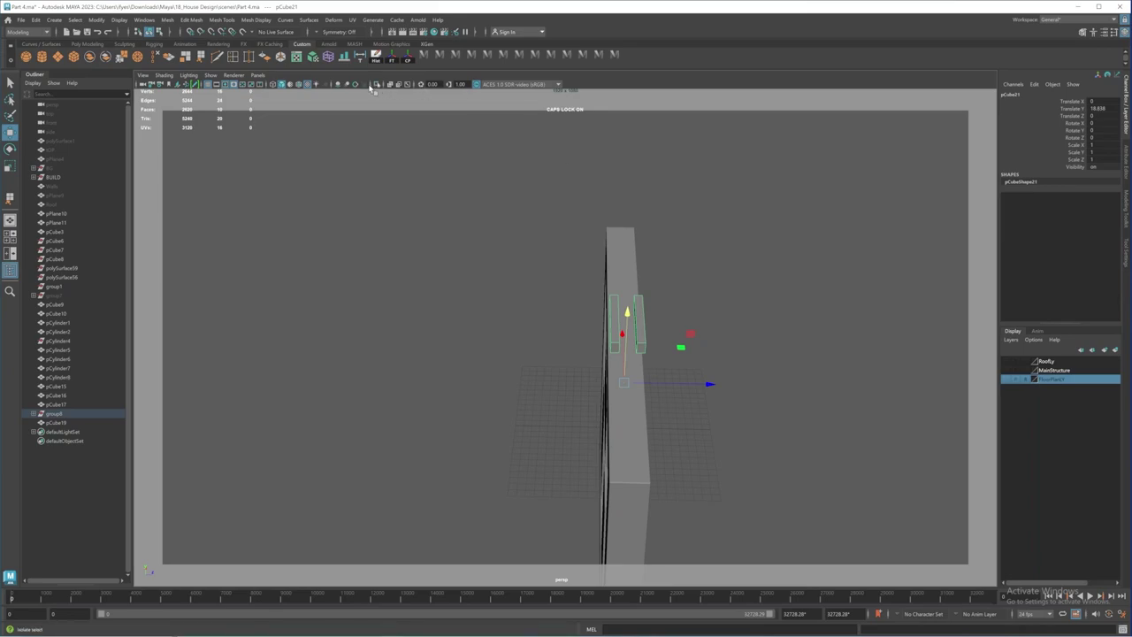
Step: Center the pivot of the two flange bars and close their open sides with the Append to Polygon tool
{"action": "left_click", "coordinate": [407, 58]}
{"action": "key", "text": "f"}
{"action": "left_click_drag", "start_coordinate": [651, 412], "coordinate": [477, 266], "text": "alt"}
{"action": "key", "text": "g"}
{"action": "left_click", "coordinate": [431, 230]}
{"action": "left_click", "coordinate": [417, 269]}
{"action": "key", "text": "Return"}
{"action": "left_click", "coordinate": [398, 344]}
{"action": "left_click", "coordinate": [392, 373]}
{"action": "key", "text": "Return"}
{"action": "key", "text": "w"}
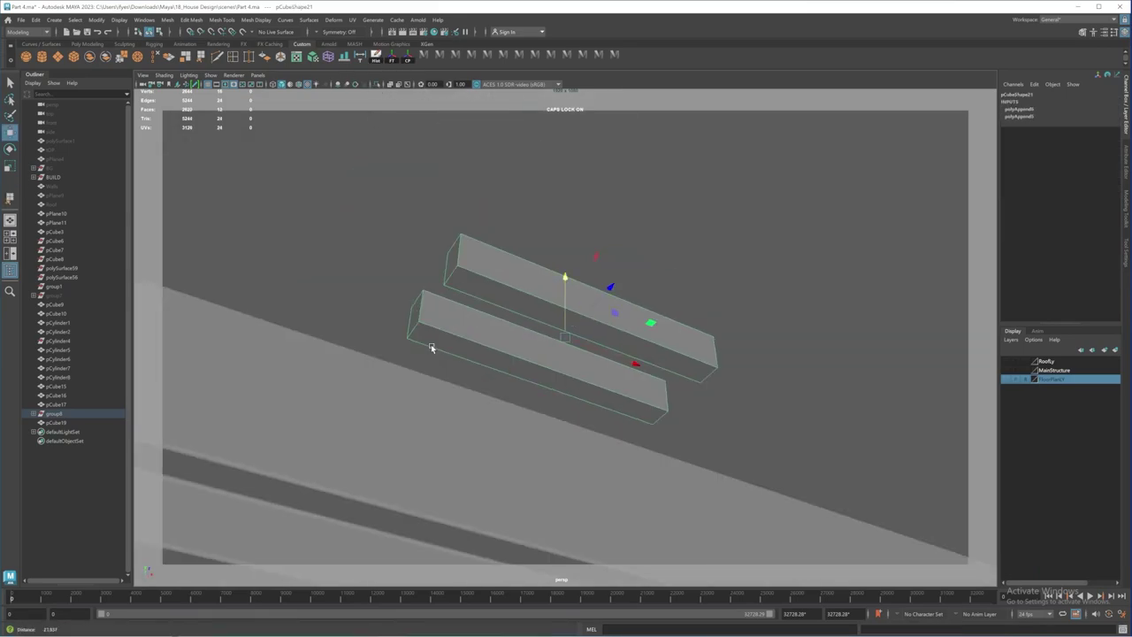
Step: Lower the two flange bars along Y toward the tops of the standing panels
{"action": "left_click_drag", "start_coordinate": [430, 344], "coordinate": [531, 265], "text": "alt"}
{"action": "left_click_drag", "start_coordinate": [575, 212], "coordinate": [577, 305]}
{"action": "left_click_drag", "start_coordinate": [570, 247], "coordinate": [465, 242]}
{"action": "left_click", "coordinate": [460, 477], "text": "shift"}
{"action": "left_click", "coordinate": [377, 84]}
{"action": "left_click", "coordinate": [557, 288]}
{"action": "left_click_drag", "start_coordinate": [556, 288], "coordinate": [619, 256], "text": "alt"}
{"action": "left_click_drag", "start_coordinate": [606, 181], "coordinate": [606, 219]}
{"action": "left_click_drag", "start_coordinate": [599, 315], "coordinate": [632, 305], "text": "alt"}
{"action": "right_click_drag", "start_coordinate": [632, 305], "coordinate": [513, 284], "text": "alt"}
Step: Move the end vertices of the two flange bars along X so the bars span both standing panels
{"action": "left_click_drag", "start_coordinate": [484, 227], "coordinate": [533, 319]}
{"action": "left_click_drag", "start_coordinate": [574, 286], "coordinate": [610, 302], "text": "alt"}
{"action": "left_click_drag", "start_coordinate": [622, 353], "coordinate": [672, 354]}
{"action": "left_click_drag", "start_coordinate": [688, 305], "coordinate": [748, 398]}
{"action": "right_click_drag", "start_coordinate": [619, 354], "coordinate": [453, 337], "text": "alt"}
{"action": "left_click", "coordinate": [376, 84]}
{"action": "middle_click_drag", "start_coordinate": [610, 345], "coordinate": [535, 290], "text": "alt"}
{"action": "left_click_drag", "start_coordinate": [637, 291], "coordinate": [633, 297]}
{"action": "right_click_drag", "start_coordinate": [584, 300], "coordinate": [633, 305], "text": "alt"}
Step: Lower the connecting block along Y into position between the standing panels
{"action": "right_click_drag", "start_coordinate": [473, 290], "coordinate": [483, 278]}
{"action": "left_click_drag", "start_coordinate": [483, 278], "coordinate": [500, 276], "text": "alt"}
{"action": "left_click", "coordinate": [494, 221]}
{"action": "left_click_drag", "start_coordinate": [492, 139], "coordinate": [497, 243]}
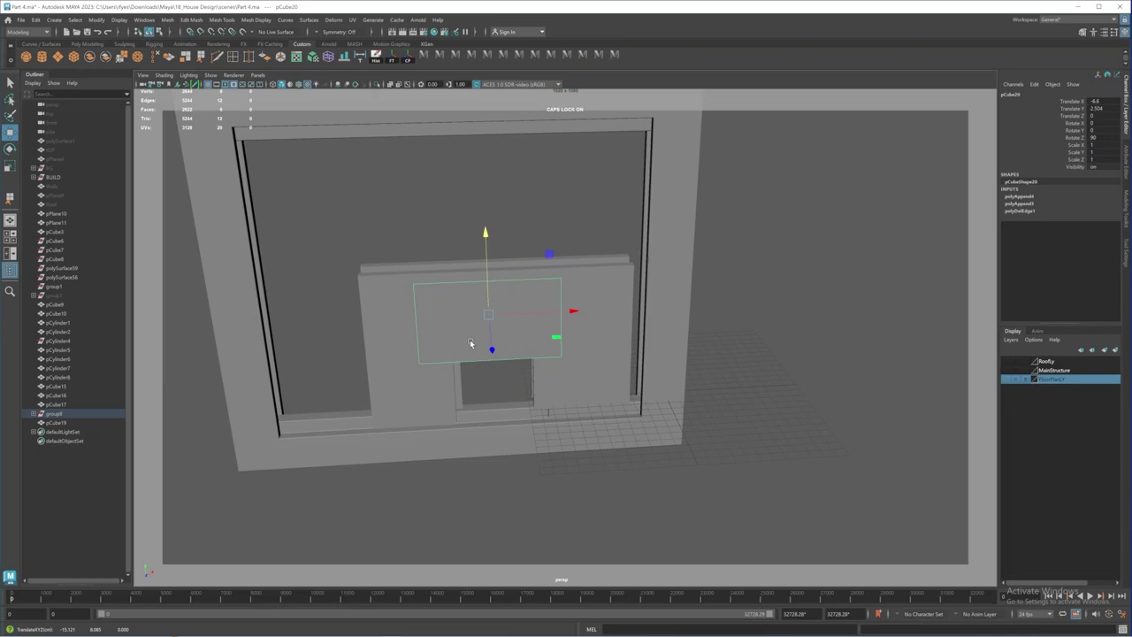
Step: Move the side vertices of the connecting block along X to fit it between the two standing panels
{"action": "right_click_drag", "start_coordinate": [470, 343], "coordinate": [422, 341]}
{"action": "left_click_drag", "start_coordinate": [388, 254], "coordinate": [437, 385]}
{"action": "left_click_drag", "start_coordinate": [502, 319], "coordinate": [539, 318]}
{"action": "right_click_drag", "start_coordinate": [539, 318], "coordinate": [595, 320], "text": "alt"}
{"action": "left_click_drag", "start_coordinate": [594, 320], "coordinate": [584, 285], "text": "alt"}
{"action": "left_click_drag", "start_coordinate": [549, 250], "coordinate": [539, 249]}
{"action": "left_click_drag", "start_coordinate": [624, 146], "coordinate": [686, 362]}
{"action": "left_click_drag", "start_coordinate": [736, 251], "coordinate": [650, 265]}
{"action": "left_click_drag", "start_coordinate": [622, 221], "coordinate": [627, 222]}
Step: Shift the block's right end along X to meet the right standing panel
{"action": "right_click_drag", "start_coordinate": [522, 256], "coordinate": [542, 241]}
{"action": "left_click_drag", "start_coordinate": [541, 248], "coordinate": [496, 329], "text": "alt"}
{"action": "right_click_drag", "start_coordinate": [540, 301], "coordinate": [540, 331]}
{"action": "left_click", "coordinate": [580, 305]}
{"action": "left_click_drag", "start_coordinate": [662, 300], "coordinate": [667, 302]}
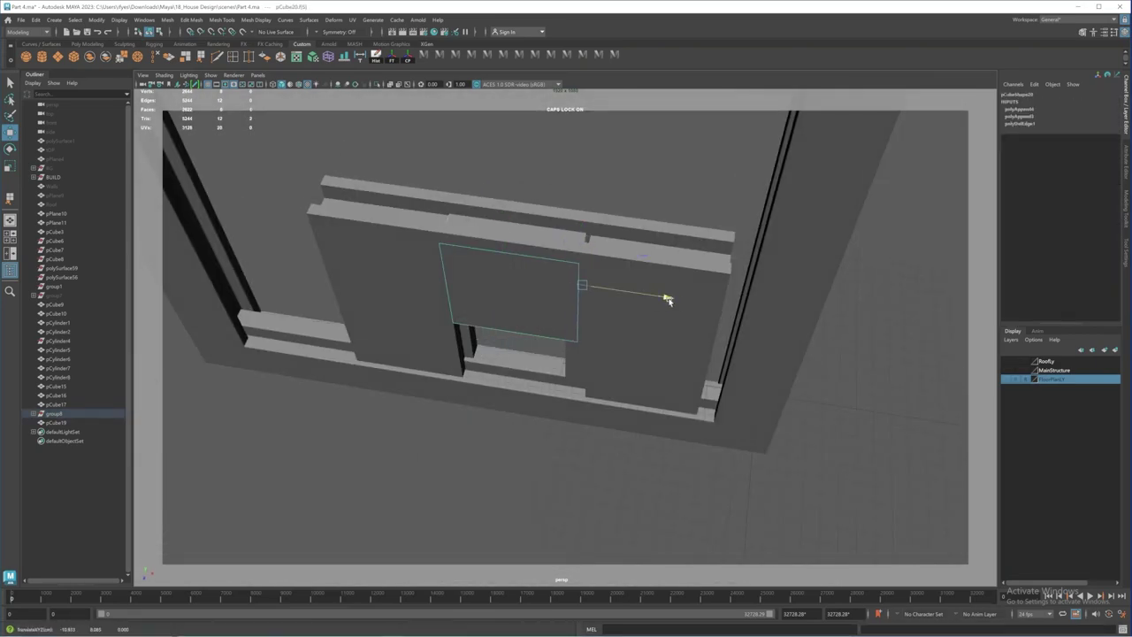
Step: Combine the connecting block with the two flange bars above it into one header mesh
{"action": "right_click_drag", "start_coordinate": [509, 352], "coordinate": [529, 335]}
{"action": "left_click_drag", "start_coordinate": [529, 334], "coordinate": [541, 271], "text": "alt"}
{"action": "left_click", "coordinate": [482, 244]}
{"action": "mouse_move", "coordinate": [482, 243]}
{"action": "left_mouse_down", "text": "alt"}
{"action": "mouse_move", "coordinate": [461, 260]}
{"action": "mouse_move", "coordinate": [495, 232]}
{"action": "left_mouse_up", "text": "alt"}
{"action": "right_click_drag", "start_coordinate": [495, 301], "coordinate": [558, 323], "text": "alt"}
{"action": "mouse_move", "coordinate": [558, 323]}
{"action": "left_mouse_down", "text": "alt"}
{"action": "mouse_move", "coordinate": [537, 318]}
{"action": "mouse_move", "coordinate": [550, 311]}
{"action": "left_mouse_up", "text": "alt"}
{"action": "right_click_drag", "start_coordinate": [550, 311], "coordinate": [496, 305], "text": "alt"}
{"action": "left_click", "coordinate": [505, 255]}
{"action": "left_click", "coordinate": [531, 292], "text": "shift"}
{"action": "left_click_drag", "start_coordinate": [510, 196], "coordinate": [504, 265], "text": "alt"}
{"action": "left_click", "coordinate": [89, 56]}
Step: Combine each standing panel with its adjoining flange piece
{"action": "left_click_drag", "start_coordinate": [531, 434], "coordinate": [524, 373], "text": "alt"}
{"action": "left_click", "coordinate": [474, 364]}
{"action": "left_click", "coordinate": [504, 375], "text": "shift"}
{"action": "left_click", "coordinate": [90, 57]}
{"action": "left_click", "coordinate": [632, 367]}
{"action": "left_click", "coordinate": [599, 375], "text": "shift"}
{"action": "left_click_drag", "start_coordinate": [600, 375], "coordinate": [651, 375], "text": "alt"}
{"action": "left_click", "coordinate": [90, 57]}
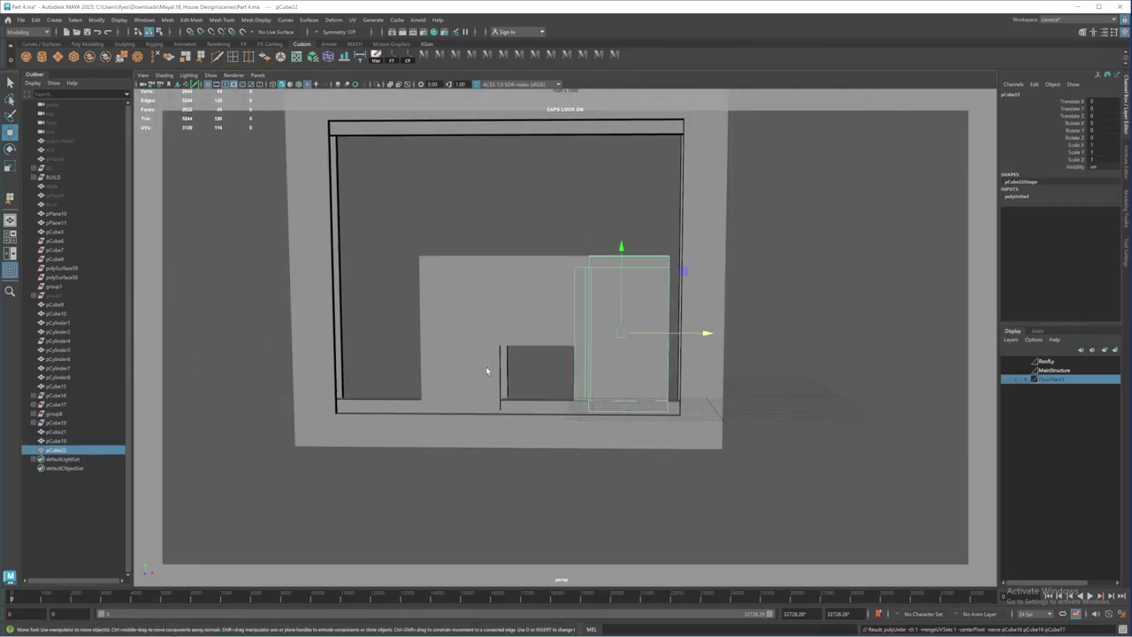
Step: Combine the header and both standing panels into one mesh and delete its history
{"action": "left_click", "coordinate": [486, 369], "text": "shift"}
{"action": "left_click", "coordinate": [541, 305], "text": "shift"}
{"action": "left_click", "coordinate": [89, 57]}
{"action": "left_click", "coordinate": [376, 57]}
Step: Raise the combined mesh's upper vertices along Y to the frame's upper beam
{"action": "left_click_drag", "start_coordinate": [389, 232], "coordinate": [698, 367]}
{"action": "left_click_drag", "start_coordinate": [545, 215], "coordinate": [545, 94]}
Step: Spread the mesh's left and right panel vertices apart along X to the frame's sides, widening the opening
{"action": "right_click_drag", "start_coordinate": [549, 300], "coordinate": [495, 305], "text": "alt"}
{"action": "left_click_drag", "start_coordinate": [447, 208], "coordinate": [544, 446]}
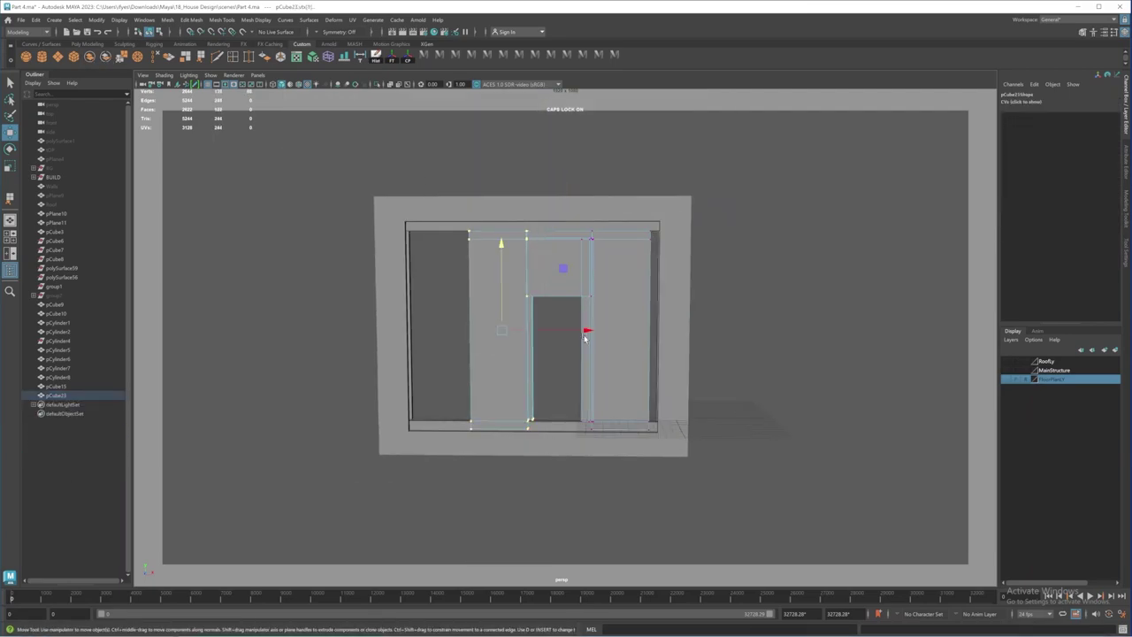
{"action": "left_click_drag", "start_coordinate": [585, 332], "coordinate": [531, 332]}
{"action": "left_click_drag", "start_coordinate": [563, 209], "coordinate": [718, 439]}
{"action": "left_click_drag", "start_coordinate": [702, 329], "coordinate": [716, 329]}
{"action": "left_click_drag", "start_coordinate": [650, 355], "coordinate": [571, 320], "text": "alt"}
{"action": "right_click_drag", "start_coordinate": [572, 320], "coordinate": [610, 354], "text": "alt"}
{"action": "left_click_drag", "start_coordinate": [584, 367], "coordinate": [633, 370], "text": "alt"}
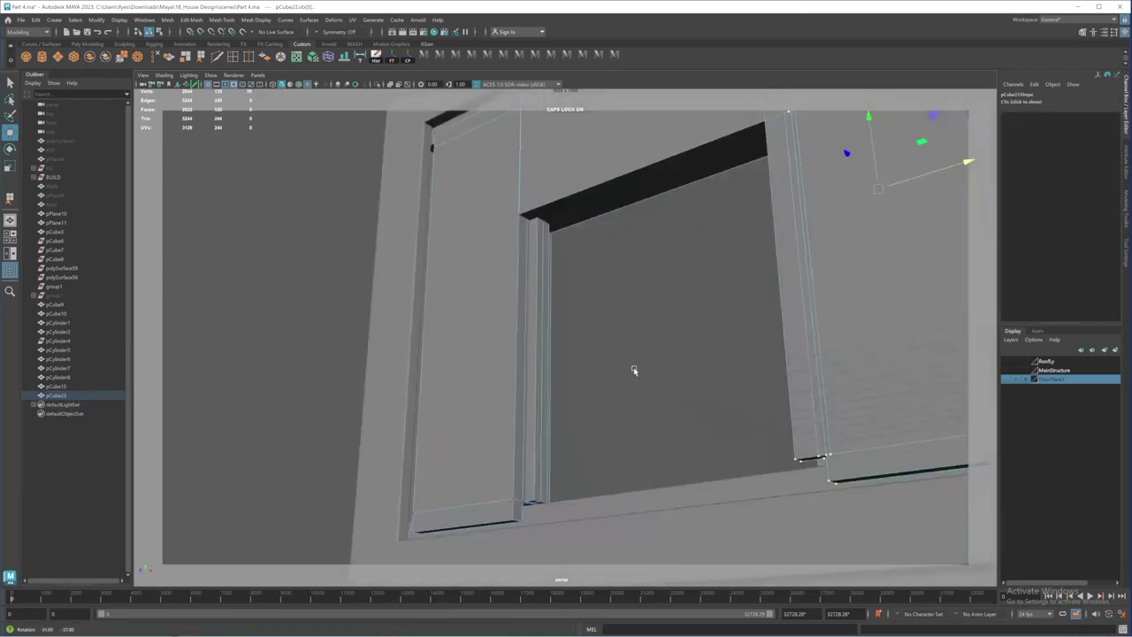
{"action": "right_click_drag", "start_coordinate": [633, 370], "coordinate": [575, 285], "text": "alt"}
{"action": "left_click_drag", "start_coordinate": [566, 292], "coordinate": [559, 329], "text": "alt"}
{"action": "right_click_drag", "start_coordinate": [559, 329], "coordinate": [489, 296], "text": "alt"}
Step: Separate the combined mesh, then center the header pieces' pivot and move them along X past the right standing panel
{"action": "left_click", "coordinate": [202, 58]}
{"action": "left_click_drag", "start_coordinate": [520, 350], "coordinate": [539, 327], "text": "alt"}
{"action": "left_click", "coordinate": [530, 299]}
{"action": "left_click", "coordinate": [529, 269], "text": "shift"}
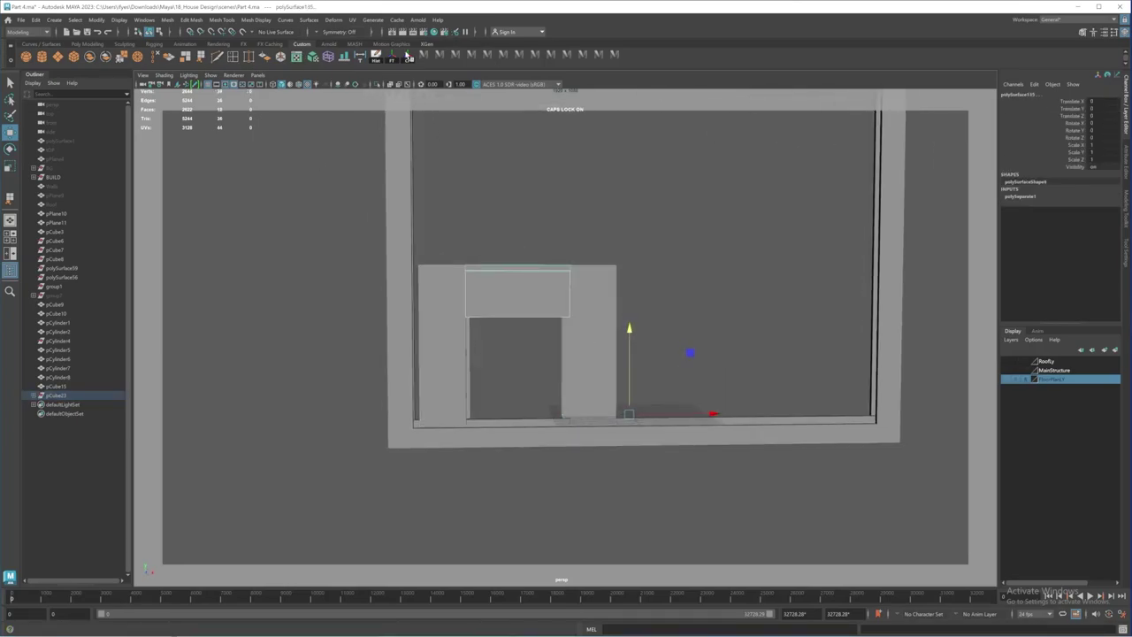
{"action": "left_click", "coordinate": [407, 60]}
{"action": "left_click_drag", "start_coordinate": [599, 269], "coordinate": [749, 291]}
{"action": "left_click_drag", "start_coordinate": [632, 316], "coordinate": [559, 273], "text": "alt"}
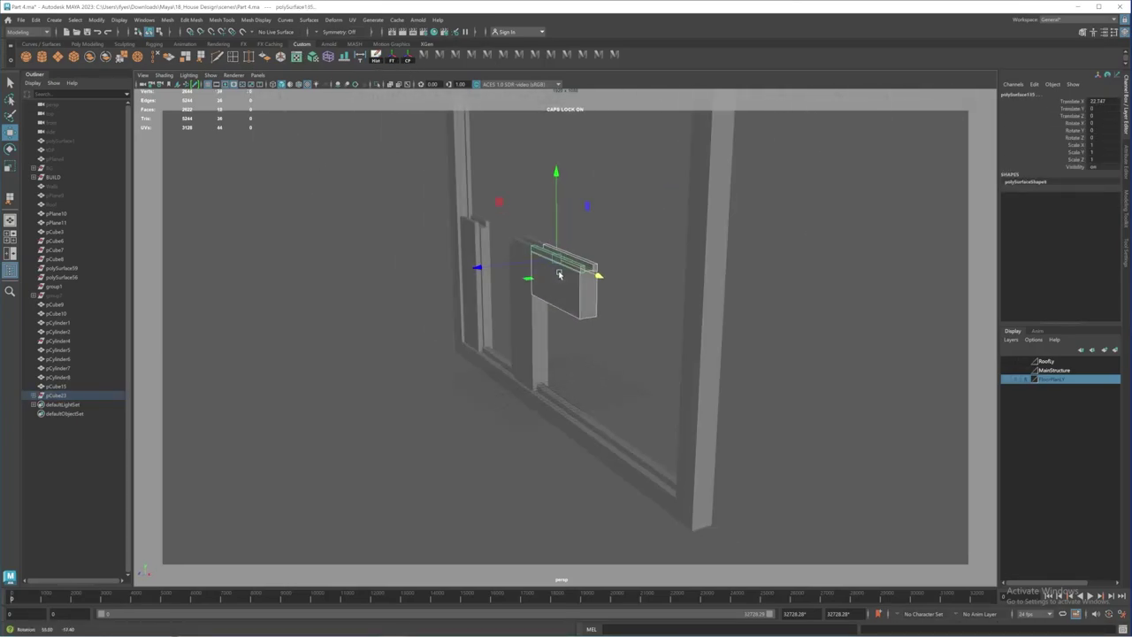
{"action": "right_click_drag", "start_coordinate": [559, 273], "coordinate": [606, 283], "text": "alt"}
{"action": "left_click_drag", "start_coordinate": [605, 283], "coordinate": [611, 262], "text": "alt"}
Step: Combine the moved header pieces and bevel them with fraction 0.2 and 4 segments
{"action": "left_click", "coordinate": [602, 288]}
{"action": "left_click_drag", "start_coordinate": [603, 206], "coordinate": [654, 301]}
{"action": "left_click", "coordinate": [96, 59]}
{"action": "left_click", "coordinate": [1127, 212]}
{"action": "left_click", "coordinate": [1082, 297]}
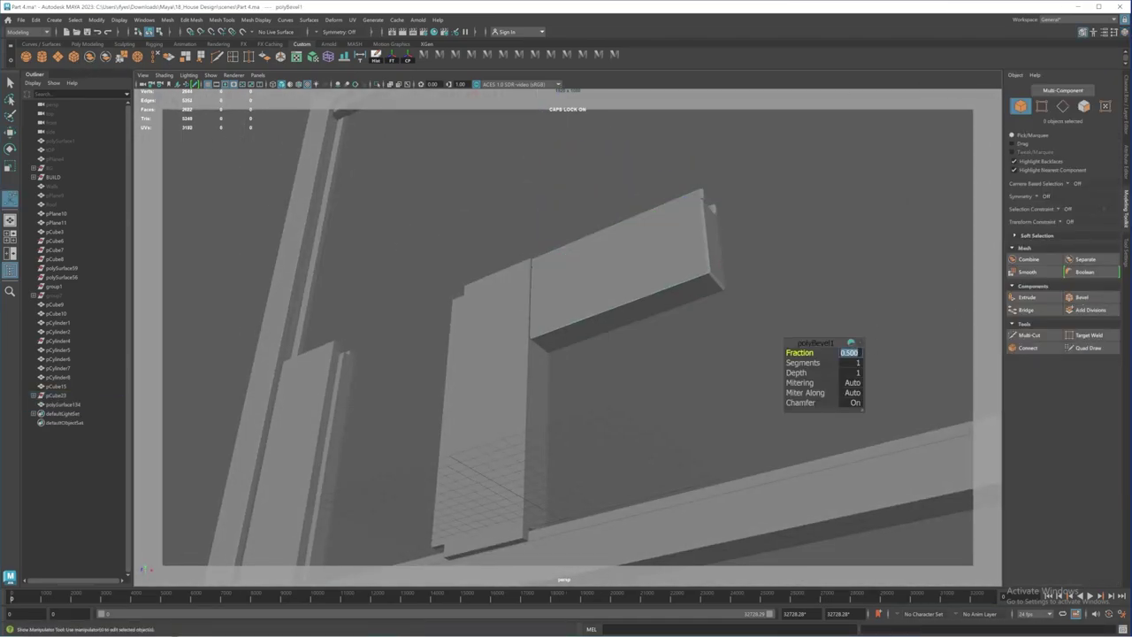
{"action": "type", "text": "0.2"}
{"action": "key", "text": "Tab"}
{"action": "type", "text": "4"}
Step: Duplicate the beveled header block and move the copy down along Y
{"action": "left_click_drag", "start_coordinate": [523, 288], "coordinate": [606, 310], "text": "alt"}
{"action": "left_click", "coordinate": [606, 309]}
{"action": "key", "text": "ctrl+d"}
{"action": "key", "text": "w"}
{"action": "left_click_drag", "start_coordinate": [603, 224], "coordinate": [601, 310]}
Step: Flip the header copy vertically with Scale Y -1 and lower it onto the frame's bottom beam
{"action": "left_click", "coordinate": [1127, 104]}
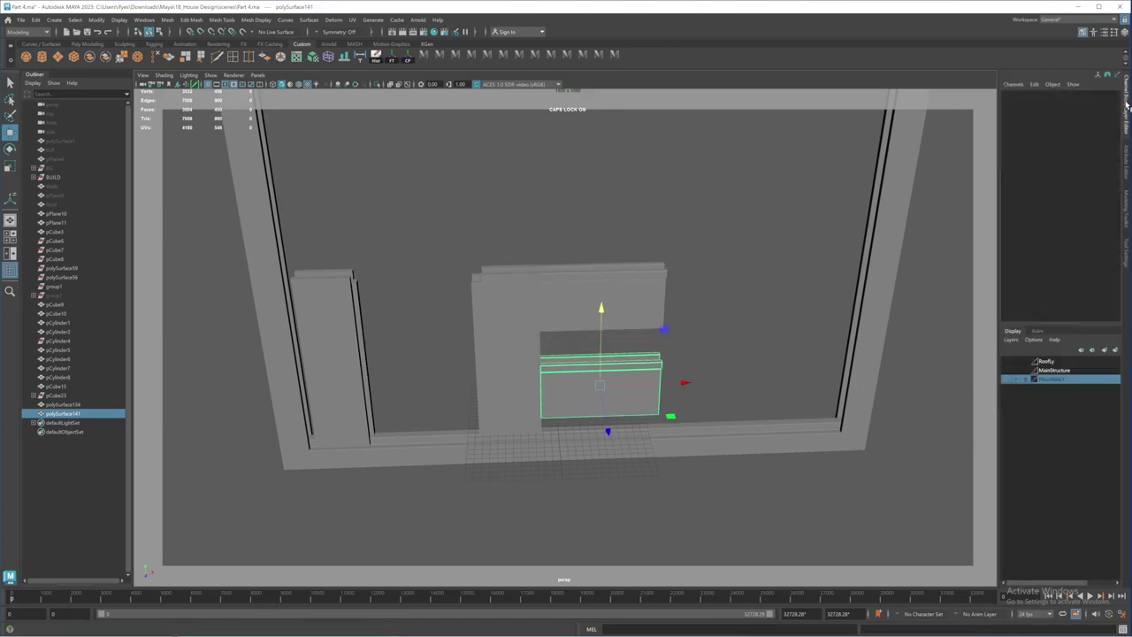
{"action": "left_click", "coordinate": [1098, 152]}
{"action": "type", "text": "-1"}
{"action": "key", "text": "Return"}
{"action": "left_click_drag", "start_coordinate": [640, 399], "coordinate": [559, 341], "text": "alt"}
{"action": "left_click_drag", "start_coordinate": [617, 226], "coordinate": [616, 270]}
{"action": "left_click_drag", "start_coordinate": [530, 291], "coordinate": [611, 311], "text": "alt"}
Step: Isolate the middle standing panel with the lower block and bevel the panel's main body
{"action": "left_click", "coordinate": [492, 305]}
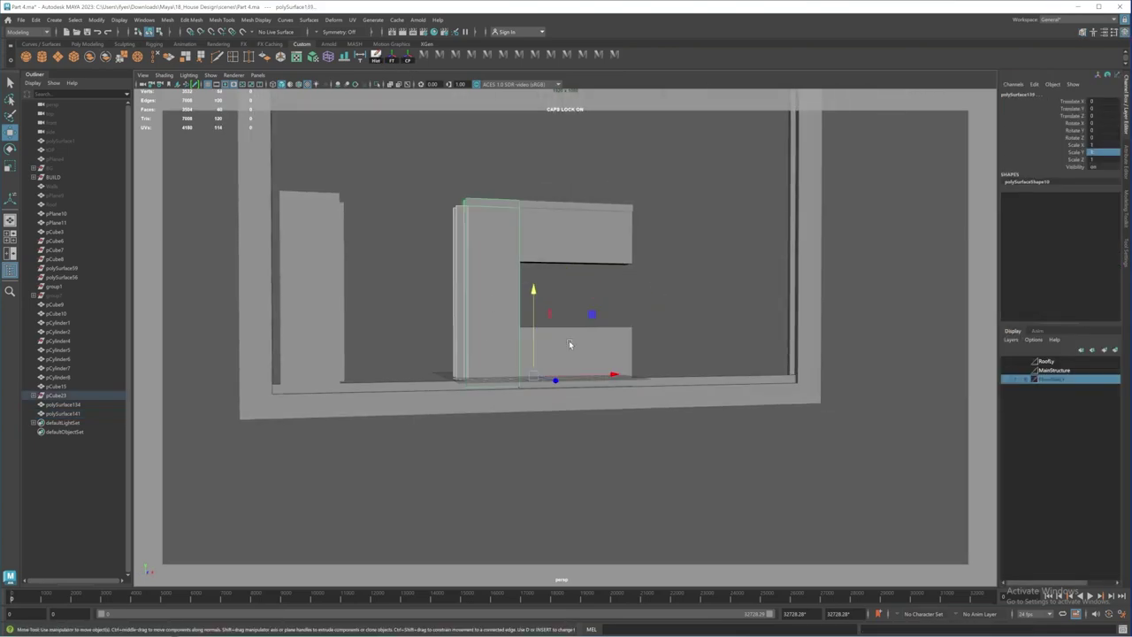
{"action": "left_click", "coordinate": [569, 342], "text": "shift"}
{"action": "key", "text": "ctrl+1"}
{"action": "scroll", "coordinate": [571, 341], "scroll_direction": "up", "scroll_amount": 5}
{"action": "left_click", "coordinate": [637, 301]}
{"action": "left_click_drag", "start_coordinate": [643, 239], "coordinate": [589, 358]}
{"action": "key", "text": "ctrl+b"}
Step: Bevel the panel's vertical flange strips with fraction 0.2 and exit isolation
{"action": "left_click", "coordinate": [530, 353]}
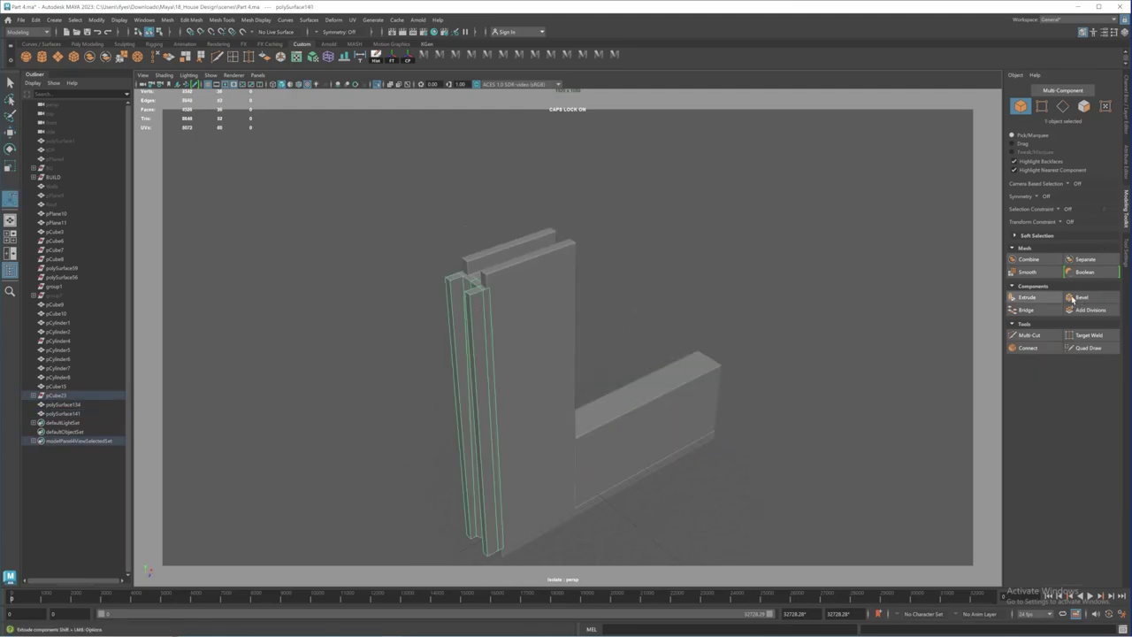
{"action": "left_click", "coordinate": [1072, 298]}
{"action": "left_click", "coordinate": [854, 354]}
{"action": "type", "text": "0.2"}
{"action": "key", "text": "Tab"}
{"action": "left_click_drag", "start_coordinate": [531, 328], "coordinate": [564, 307], "text": "alt"}
{"action": "key", "text": "ctrl+1"}
{"action": "left_click", "coordinate": [590, 376]}
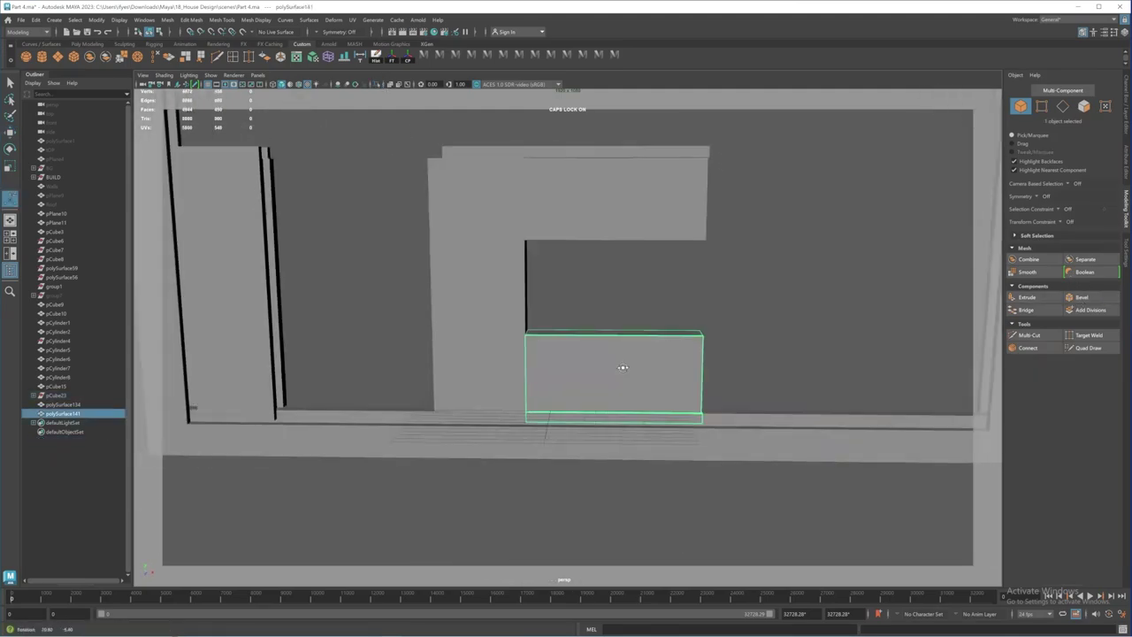
{"action": "key", "text": "ctrl+d"}
{"action": "key", "text": "w"}
{"action": "left_click_drag", "start_coordinate": [682, 387], "coordinate": [807, 396]}
{"action": "key", "text": "e"}
{"action": "left_click_drag", "start_coordinate": [761, 323], "coordinate": [826, 420]}
{"action": "key", "text": "Delete"}
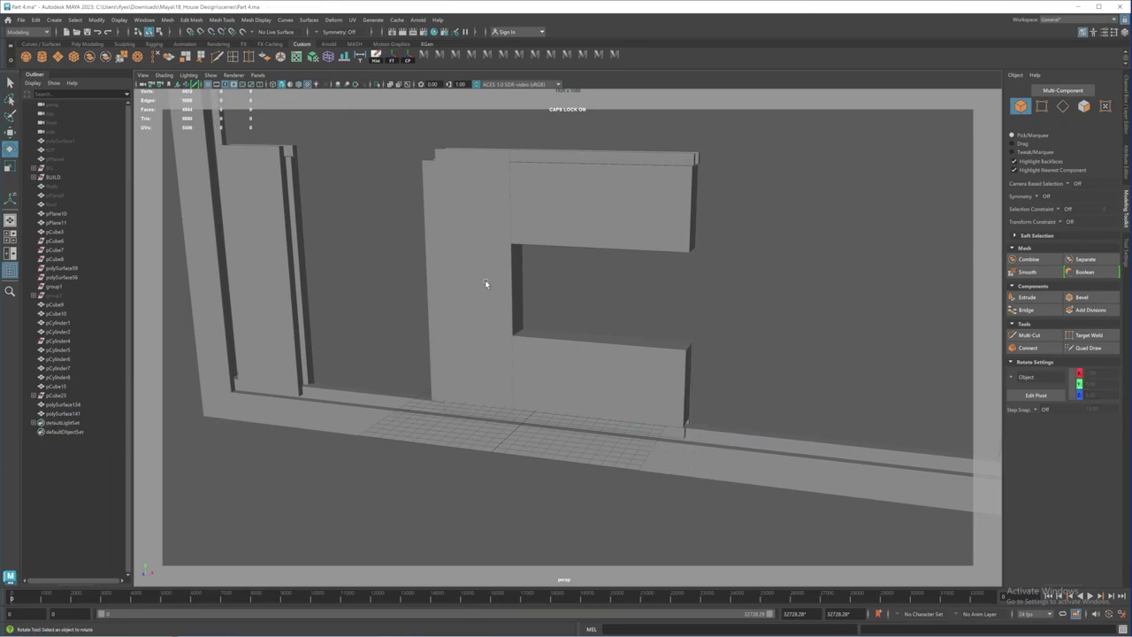
Step: Duplicate the beveled standing panel and move the copy along X to the free ends of the two horizontal blocks
{"action": "left_click", "coordinate": [484, 280]}
{"action": "key", "text": "ctrl+d"}
{"action": "key", "text": "w"}
{"action": "left_click_drag", "start_coordinate": [607, 412], "coordinate": [879, 444]}
Step: Duplicate the upper block, lower block and new standing panel together, center their pivot and move the copies left along X
{"action": "left_click", "coordinate": [624, 303]}
{"action": "mouse_move", "coordinate": [685, 319]}
{"action": "left_mouse_down", "text": "alt"}
{"action": "mouse_move", "coordinate": [624, 305]}
{"action": "mouse_move", "coordinate": [642, 315]}
{"action": "mouse_move", "coordinate": [658, 301]}
{"action": "mouse_move", "coordinate": [683, 306]}
{"action": "left_mouse_up", "text": "alt"}
{"action": "left_click_drag", "start_coordinate": [687, 149], "coordinate": [840, 330]}
{"action": "left_click_drag", "start_coordinate": [801, 329], "coordinate": [827, 332], "text": "alt"}
{"action": "key", "text": "ctrl+d"}
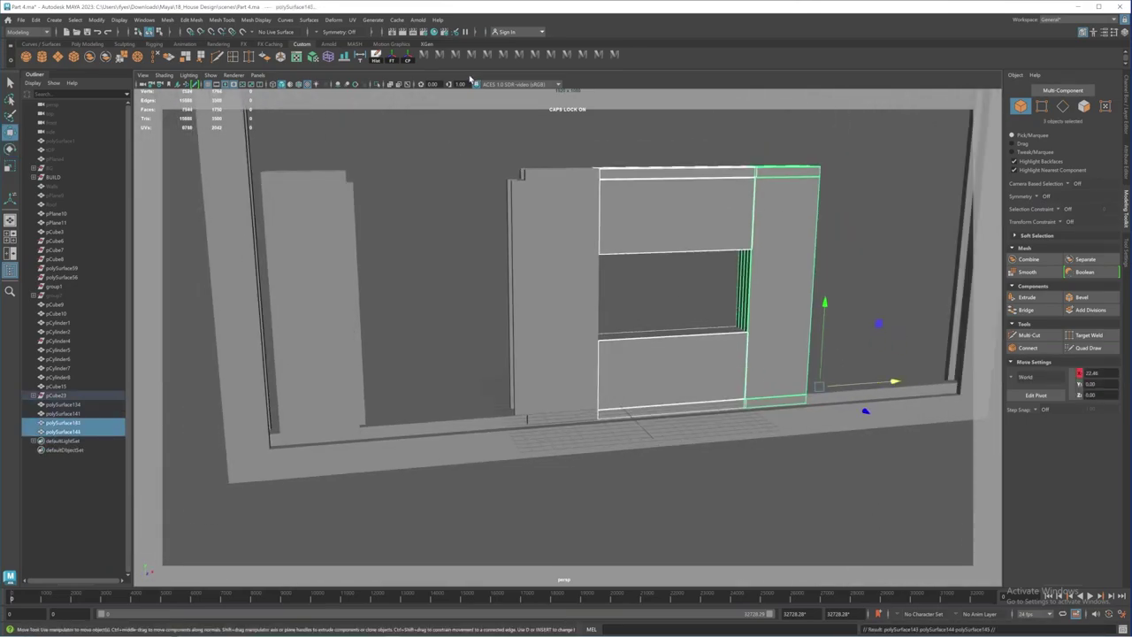
{"action": "left_click", "coordinate": [408, 56]}
{"action": "left_click_drag", "start_coordinate": [851, 286], "coordinate": [644, 293]}
Step: Mirror the copied pieces with Scale X -1 and align them along X against the far-left standing panel
{"action": "left_click_drag", "start_coordinate": [472, 326], "coordinate": [660, 302], "text": "alt"}
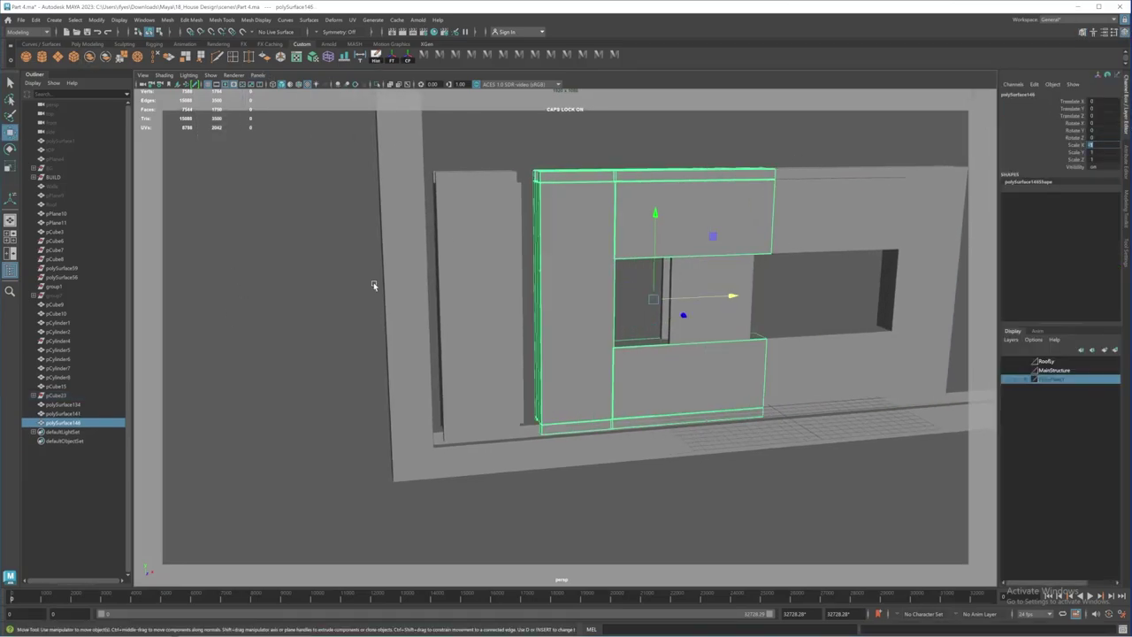
{"action": "left_click_drag", "start_coordinate": [727, 296], "coordinate": [518, 346], "text": "alt"}
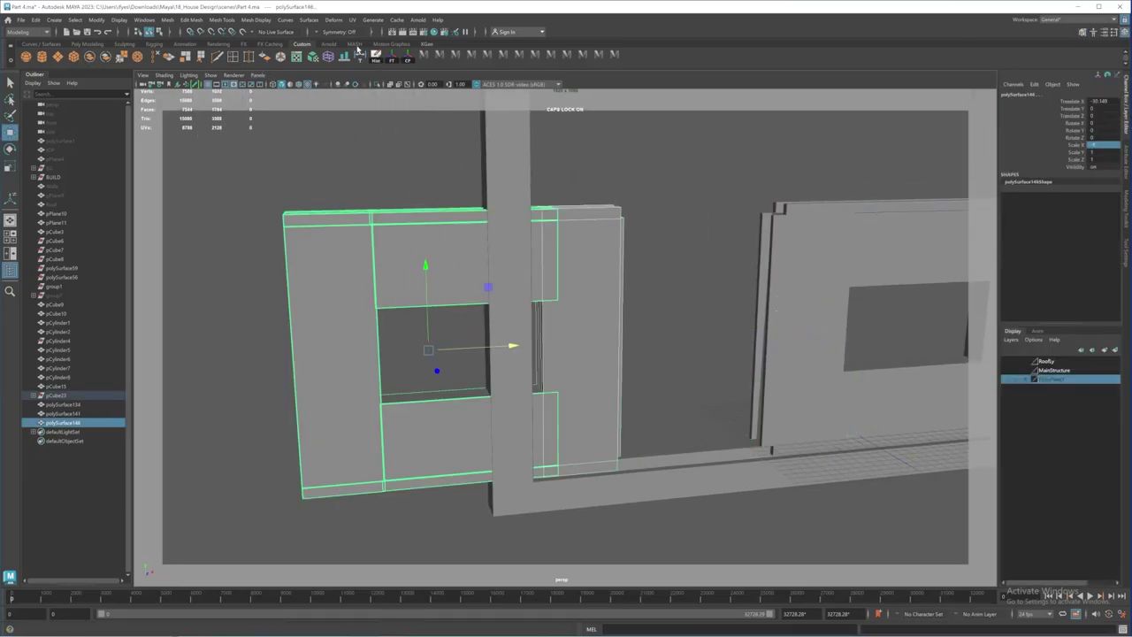
{"action": "left_click", "coordinate": [377, 84]}
{"action": "left_click", "coordinate": [428, 293]}
{"action": "left_click_drag", "start_coordinate": [398, 265], "coordinate": [504, 329], "text": "alt"}
{"action": "left_click_drag", "start_coordinate": [573, 336], "coordinate": [546, 338]}
Step: Bevel the original far-left standing panel pieces with fraction 0.2
{"action": "left_click", "coordinate": [619, 305]}
{"action": "left_click_drag", "start_coordinate": [619, 305], "coordinate": [650, 354], "text": "alt"}
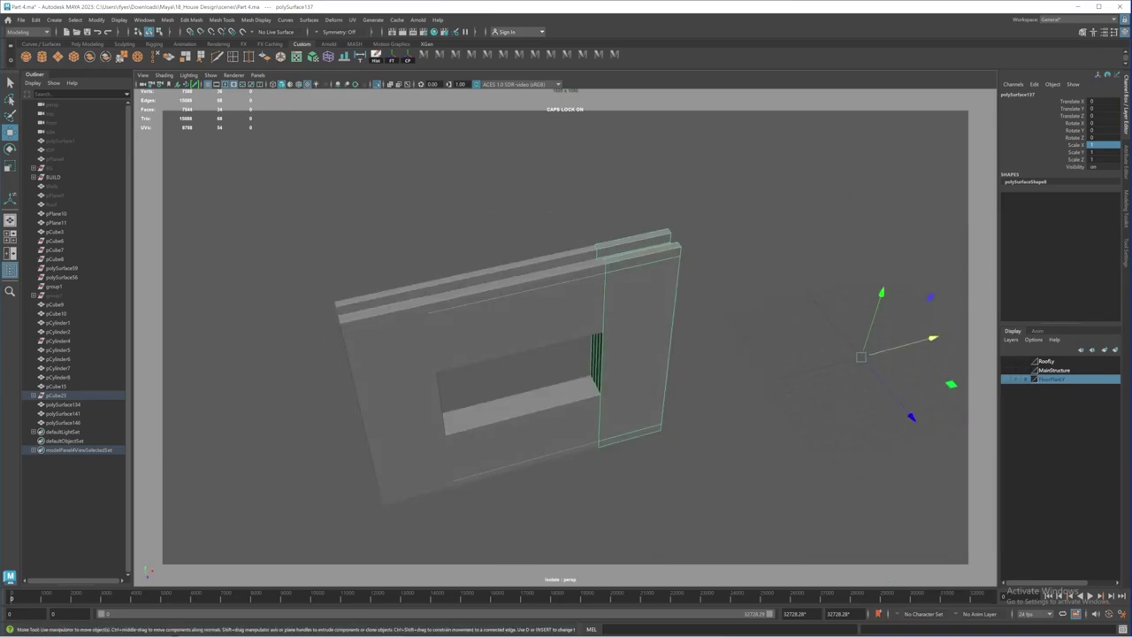
{"action": "key", "text": "ctrl+b"}
{"action": "left_click_drag", "start_coordinate": [626, 295], "coordinate": [954, 324], "text": "alt"}
{"action": "key", "text": "ctrl+b"}
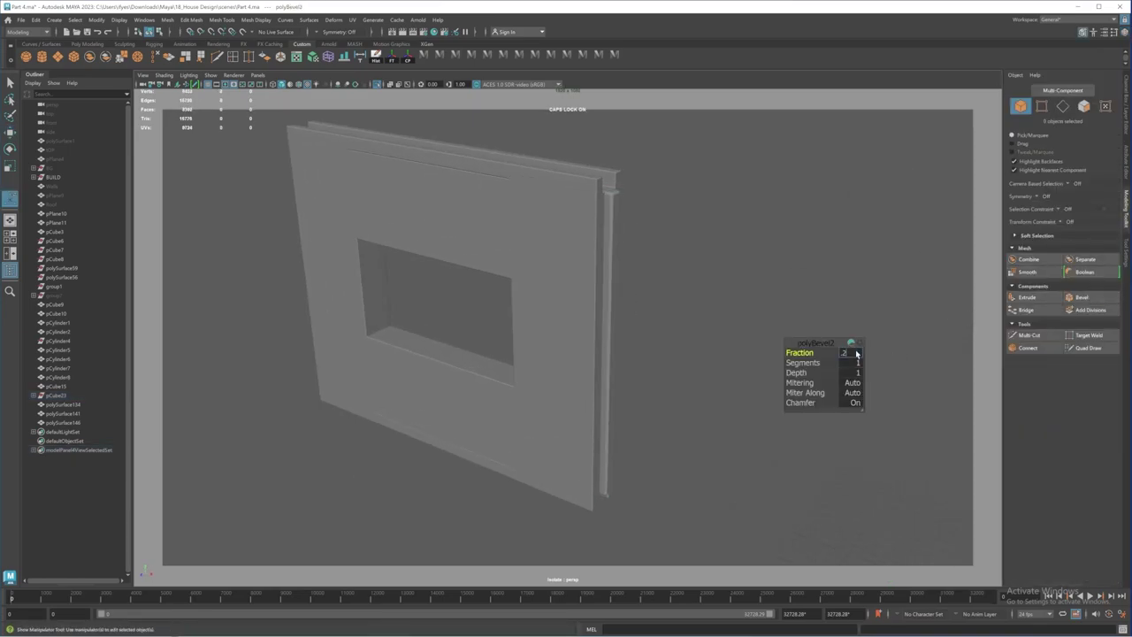
{"action": "key", "text": "Return"}
{"action": "middle_click_drag", "start_coordinate": [580, 240], "coordinate": [599, 313], "text": "alt"}
Step: Combine the isolated window-panel pieces into one mesh, delete its history and exit isolation
{"action": "scroll", "coordinate": [598, 313], "scroll_direction": "down", "scroll_amount": 3}
{"action": "left_click_drag", "start_coordinate": [530, 345], "coordinate": [557, 299], "text": "alt"}
{"action": "left_click_drag", "start_coordinate": [694, 398], "coordinate": [530, 266]}
{"action": "left_click", "coordinate": [89, 57]}
{"action": "left_click", "coordinate": [376, 57]}
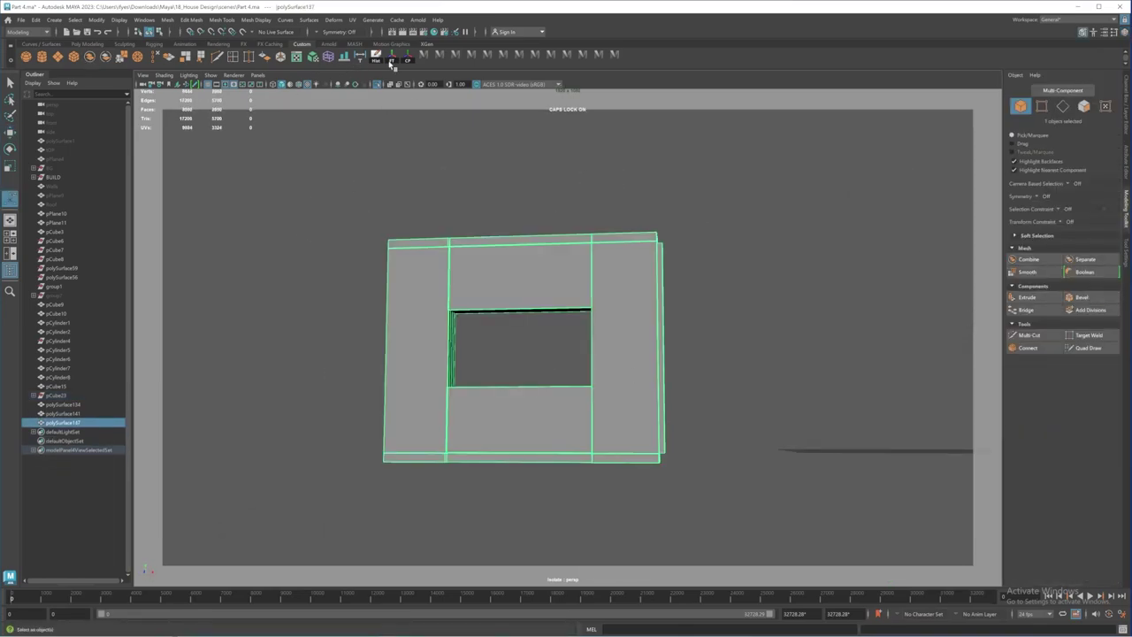
{"action": "scroll", "coordinate": [566, 319], "scroll_direction": "down", "scroll_amount": 3}
{"action": "key", "text": "ctrl+1"}
Step: Combine all pieces of the other window panel inside the frame and delete its history
{"action": "left_click_drag", "start_coordinate": [644, 286], "coordinate": [575, 327]}
{"action": "left_click_drag", "start_coordinate": [593, 305], "coordinate": [486, 296], "text": "alt"}
{"action": "left_click", "coordinate": [89, 56]}
{"action": "left_click", "coordinate": [376, 57]}
{"action": "scroll", "coordinate": [492, 289], "scroll_direction": "down", "scroll_amount": 2}
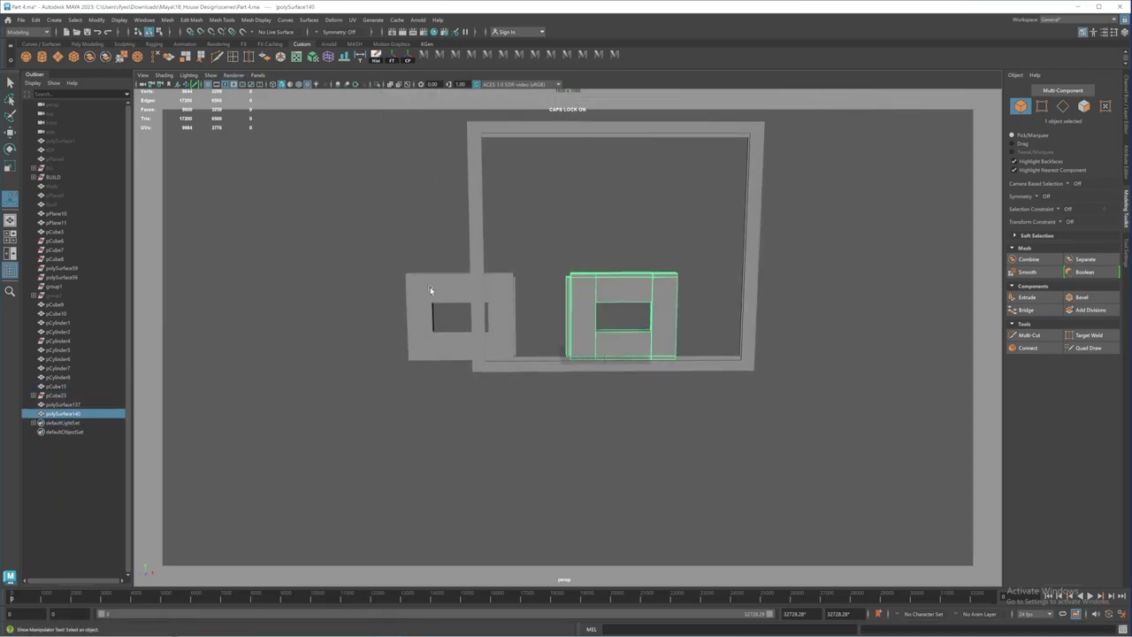
Step: Move the window panel outside the frame along X until it fits inside the frame's lower opening
{"action": "left_click", "coordinate": [431, 288]}
{"action": "key", "text": "w"}
{"action": "left_click_drag", "start_coordinate": [561, 205], "coordinate": [574, 332], "text": "alt"}
{"action": "scroll", "coordinate": [574, 332], "scroll_direction": "up", "scroll_amount": 5}
{"action": "left_click_drag", "start_coordinate": [425, 378], "coordinate": [455, 380]}
{"action": "scroll", "coordinate": [625, 398], "scroll_direction": "down", "scroll_amount": 4}
{"action": "left_click_drag", "start_coordinate": [624, 398], "coordinate": [610, 331], "text": "alt"}
{"action": "left_click_drag", "start_coordinate": [577, 316], "coordinate": [564, 316]}
Step: Select both window panels together and reposition them inside the frame
{"action": "left_click", "coordinate": [621, 275], "text": "shift"}
{"action": "left_click_drag", "start_coordinate": [725, 319], "coordinate": [784, 322]}
{"action": "left_click_drag", "start_coordinate": [679, 285], "coordinate": [660, 260], "text": "alt"}
{"action": "double_click", "coordinate": [659, 263], "text": "shift"}
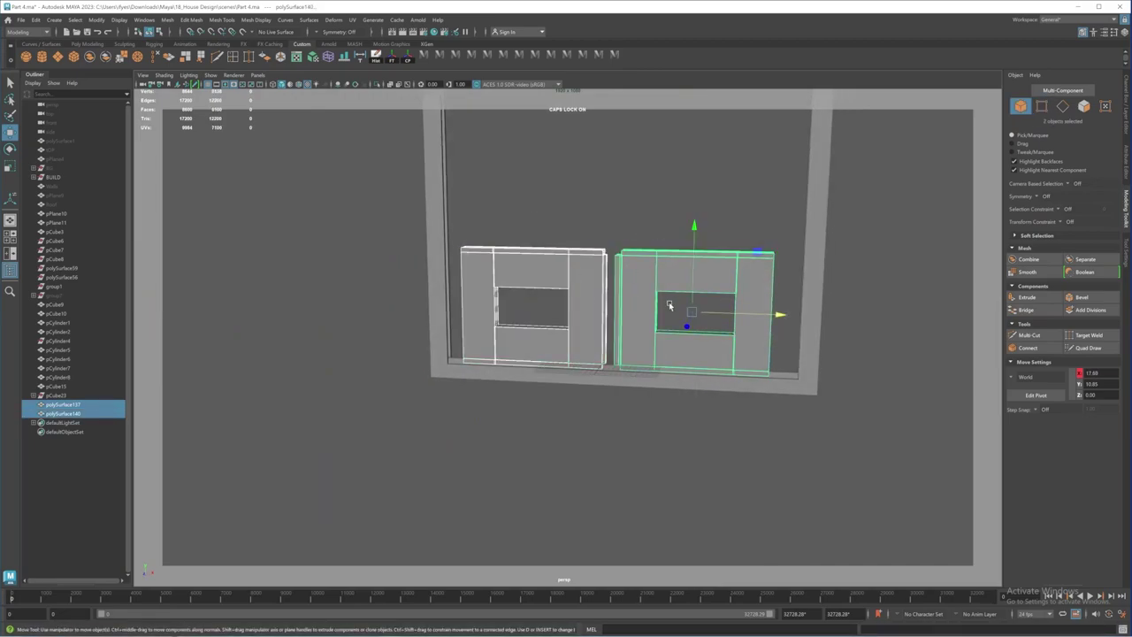
{"action": "left_click_drag", "start_coordinate": [669, 306], "coordinate": [632, 290], "text": "alt"}
{"action": "scroll", "coordinate": [669, 300], "scroll_direction": "up", "scroll_amount": 4}
{"action": "left_click_drag", "start_coordinate": [721, 230], "coordinate": [686, 265]}
Step: Select the upper vertices of both window panels and raise them along Y to the frame's upper inner edge
{"action": "right_click_drag", "start_coordinate": [669, 283], "coordinate": [622, 281]}
{"action": "left_click_drag", "start_coordinate": [579, 218], "coordinate": [775, 323]}
{"action": "right_click_drag", "start_coordinate": [513, 276], "coordinate": [465, 274]}
{"action": "left_click_drag", "start_coordinate": [431, 221], "coordinate": [588, 323]}
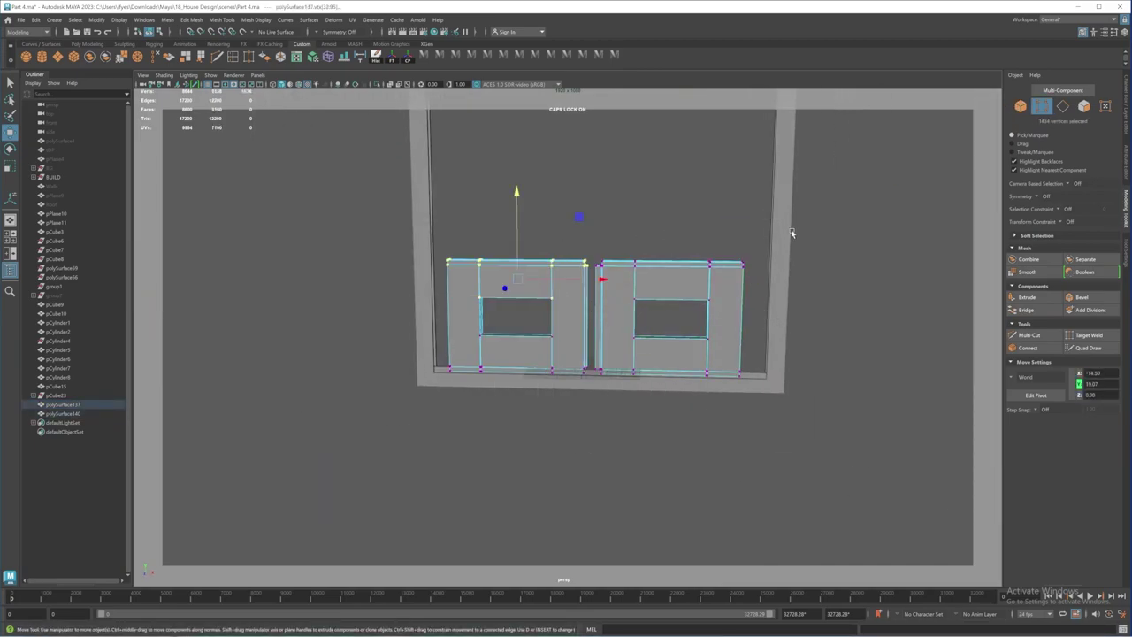
{"action": "left_click_drag", "start_coordinate": [791, 232], "coordinate": [426, 323]}
{"action": "left_click_drag", "start_coordinate": [592, 290], "coordinate": [580, 126]}
{"action": "scroll", "coordinate": [584, 177], "scroll_direction": "up", "scroll_amount": 4}
{"action": "left_click_drag", "start_coordinate": [623, 206], "coordinate": [623, 180]}
{"action": "scroll", "coordinate": [601, 213], "scroll_direction": "down", "scroll_amount": 5}
Step: Select the rectangular window frame and nudge it slightly along negative X in the front view
{"action": "right_click_drag", "start_coordinate": [525, 245], "coordinate": [550, 217]}
{"action": "left_click", "coordinate": [534, 207]}
{"action": "key", "text": "r"}
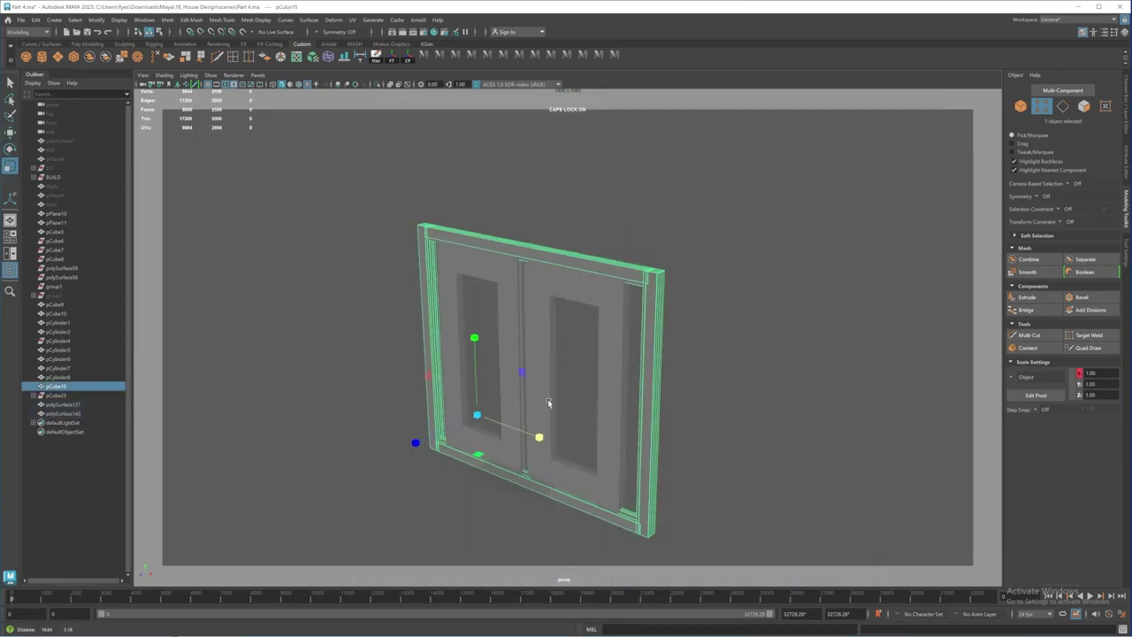
{"action": "key", "text": "space"}
{"action": "key", "text": "space"}
{"action": "left_click", "coordinate": [410, 60]}
{"action": "key", "text": "w"}
{"action": "left_click_drag", "start_coordinate": [590, 283], "coordinate": [581, 283]}
Step: Widen the left window panel by moving its outer vertices to the frame and its inner vertices toward the centre
{"action": "left_click", "coordinate": [471, 173]}
{"action": "right_click_drag", "start_coordinate": [443, 145], "coordinate": [400, 145]}
{"action": "left_click_drag", "start_coordinate": [405, 107], "coordinate": [285, 526]}
{"action": "left_click_drag", "start_coordinate": [429, 309], "coordinate": [398, 309]}
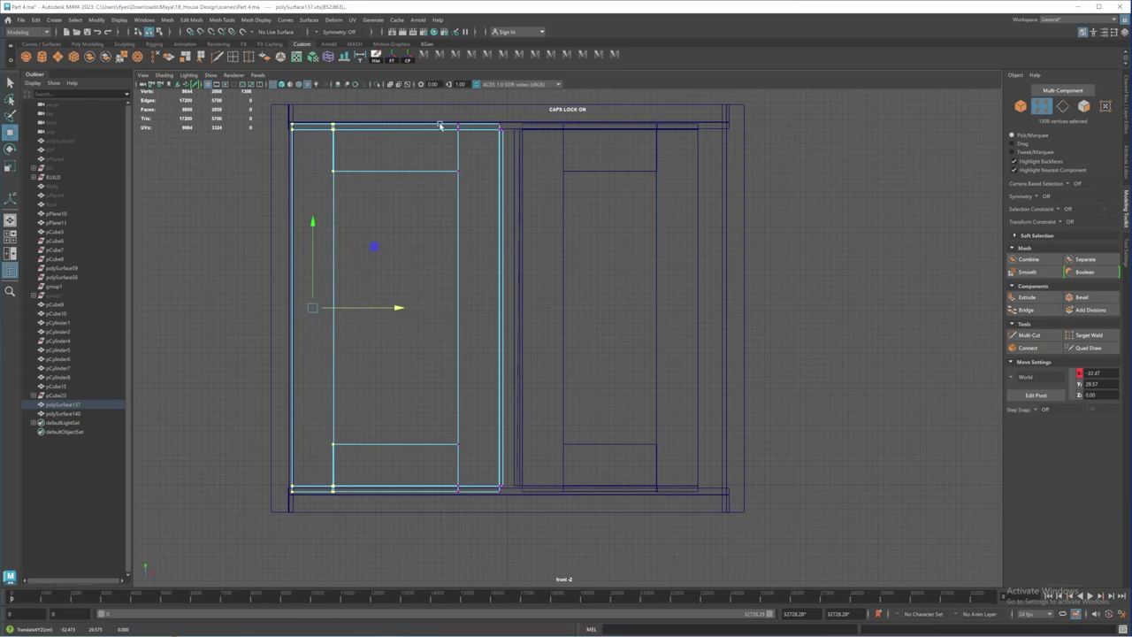
{"action": "left_click_drag", "start_coordinate": [437, 108], "coordinate": [536, 524]}
{"action": "left_click_drag", "start_coordinate": [568, 309], "coordinate": [574, 309]}
Step: Widen the right window panel by moving its inner vertices toward the centre and its outer vertices to the frame
{"action": "left_click", "coordinate": [563, 172]}
{"action": "right_click_drag", "start_coordinate": [475, 148], "coordinate": [438, 148]}
{"action": "left_click_drag", "start_coordinate": [482, 108], "coordinate": [591, 524]}
{"action": "left_click_drag", "start_coordinate": [626, 308], "coordinate": [620, 308]}
{"action": "left_click_drag", "start_coordinate": [633, 108], "coordinate": [739, 524]}
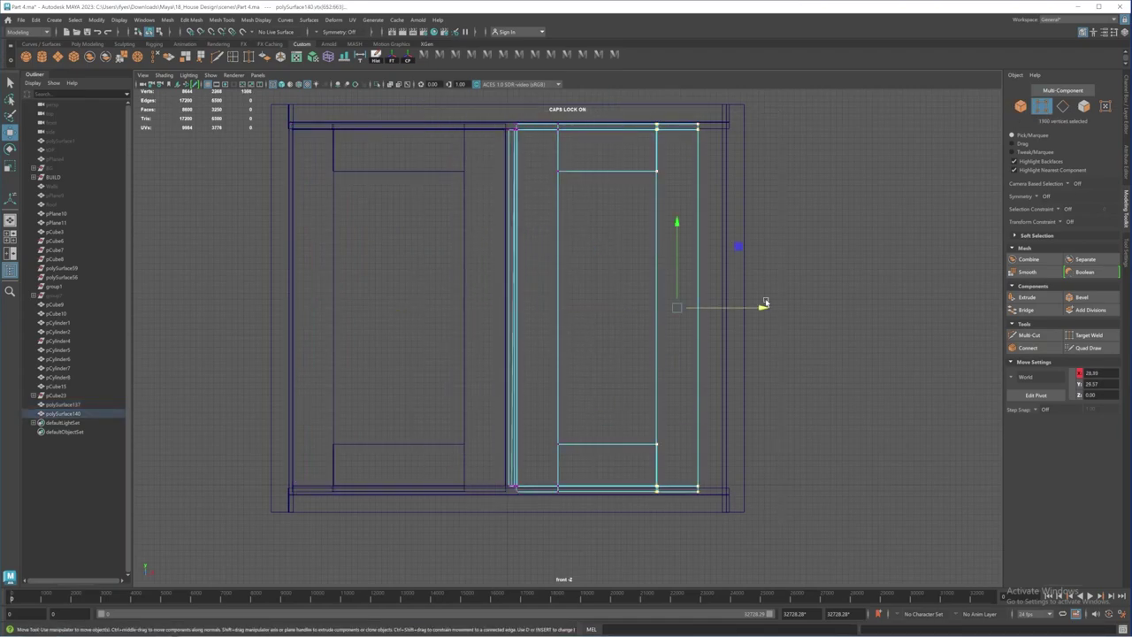
{"action": "left_click_drag", "start_coordinate": [763, 307], "coordinate": [790, 307]}
{"action": "right_click_drag", "start_coordinate": [518, 143], "coordinate": [561, 126]}
{"action": "left_click", "coordinate": [574, 146]}
Step: Return to the perspective view, create a polygon cube and place it in the left window opening at Y 30.53
{"action": "key", "text": "space"}
{"action": "key", "text": "space"}
{"action": "left_click_drag", "start_coordinate": [561, 293], "coordinate": [278, 133], "text": "alt"}
{"action": "left_click", "coordinate": [573, 326]}
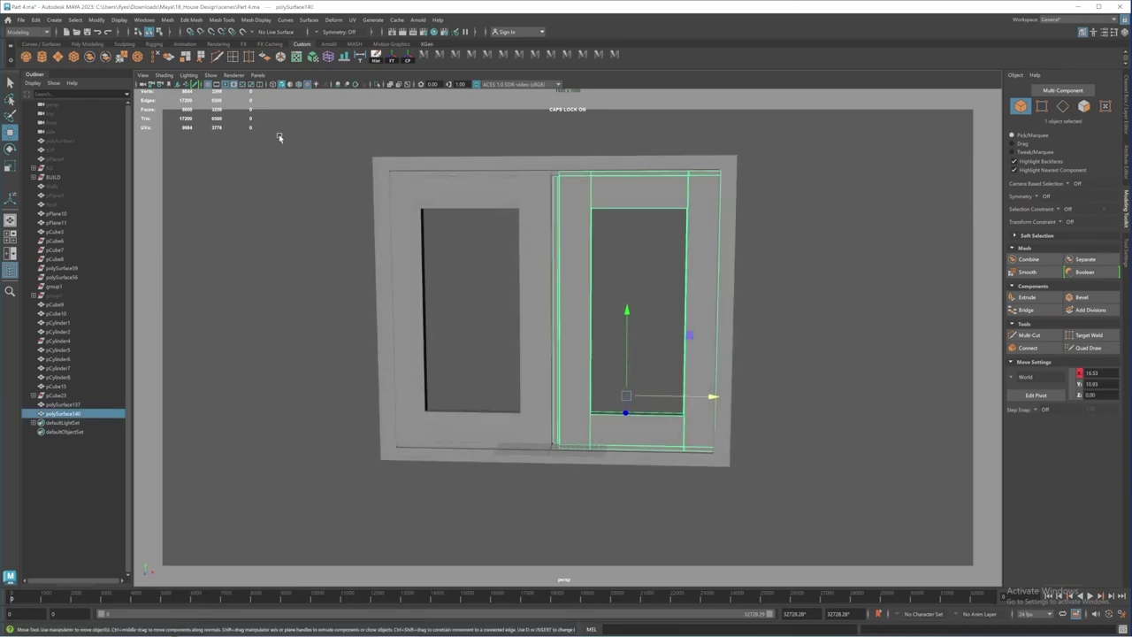
{"action": "left_click", "coordinate": [74, 59]}
{"action": "right_click_drag", "start_coordinate": [593, 354], "coordinate": [555, 341], "text": "alt"}
{"action": "left_click_drag", "start_coordinate": [555, 341], "coordinate": [557, 267], "text": "alt"}
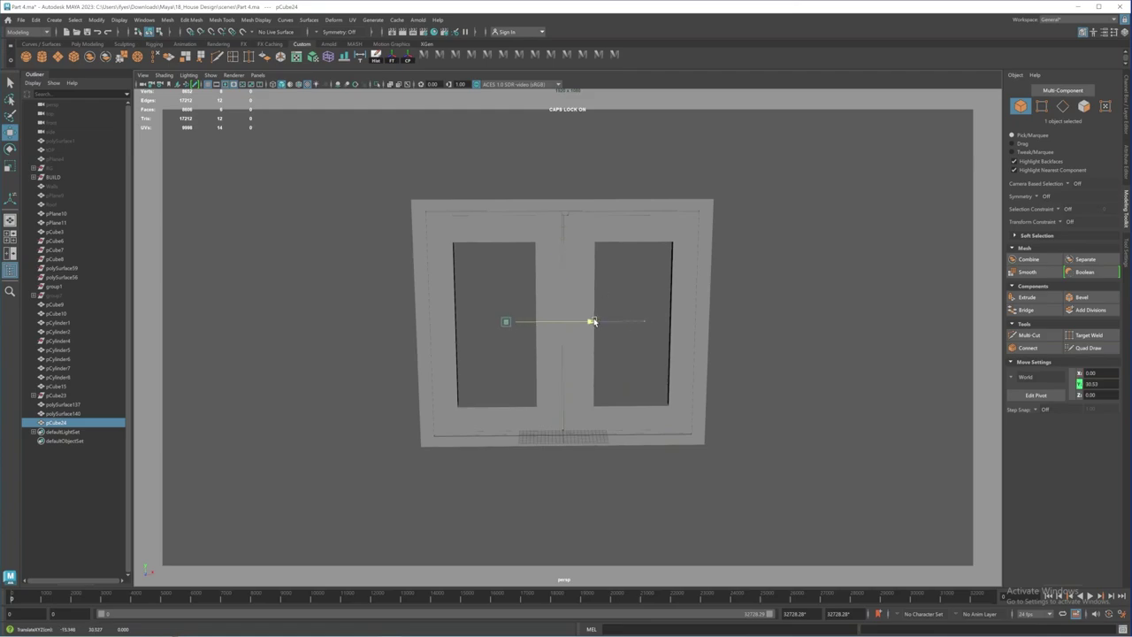
Step: Stretch the new cube along X into a thin horizontal bar across the left window opening
{"action": "key", "text": "r"}
{"action": "left_click_drag", "start_coordinate": [589, 322], "coordinate": [791, 331]}
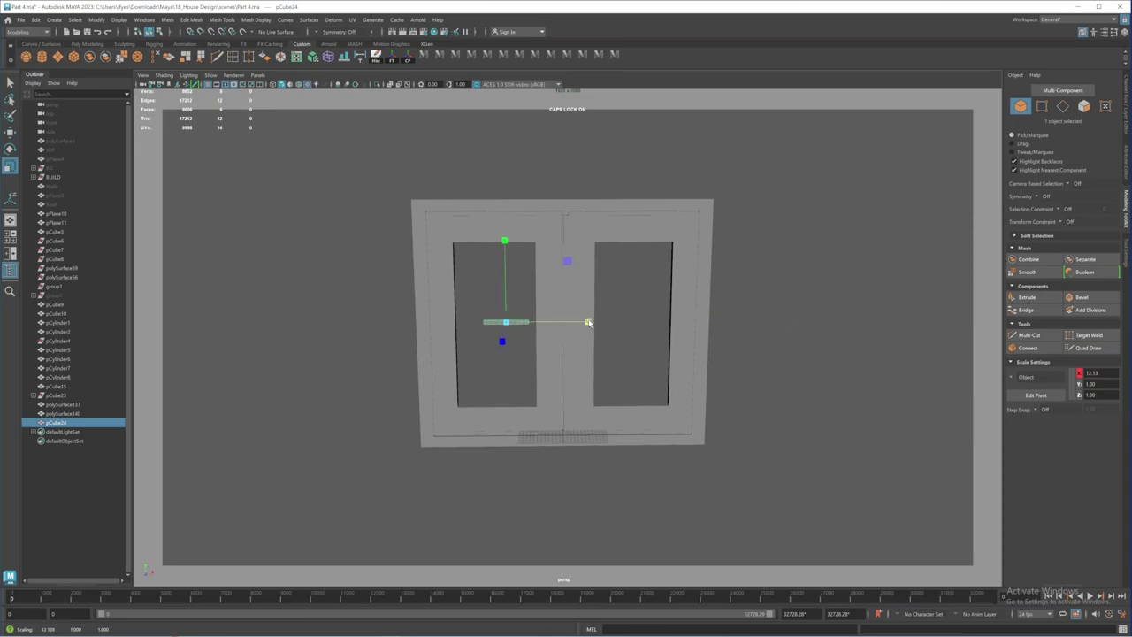
{"action": "key", "text": "w"}
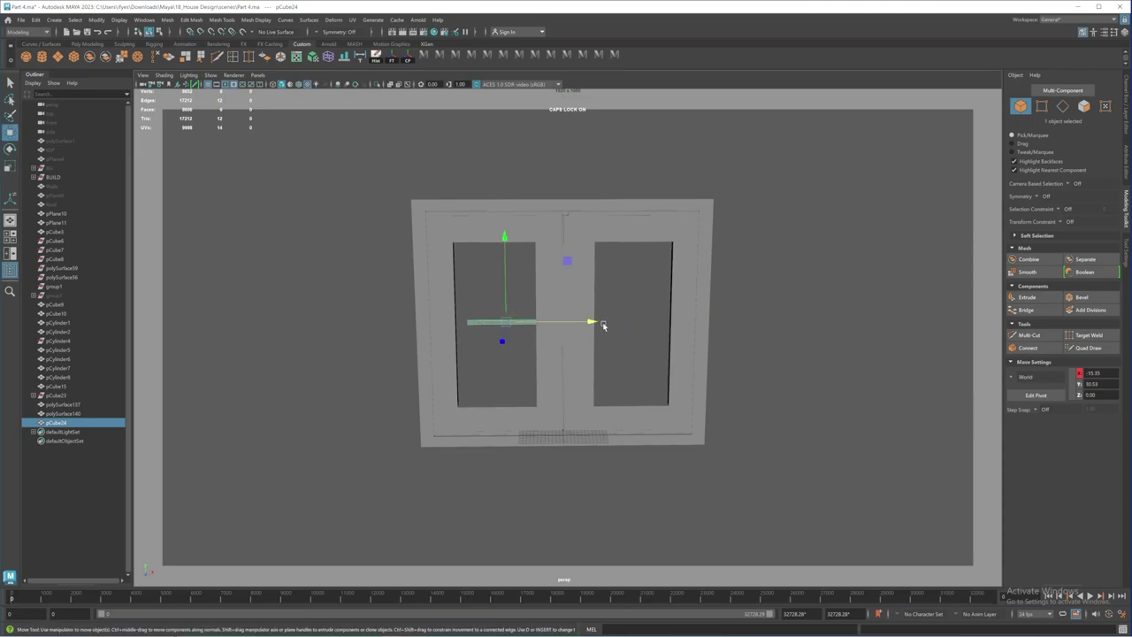
Step: Scale the thin cube taller and move it to the middle of the left window opening at about X -18.07
{"action": "left_click_drag", "start_coordinate": [503, 239], "coordinate": [504, 241]}
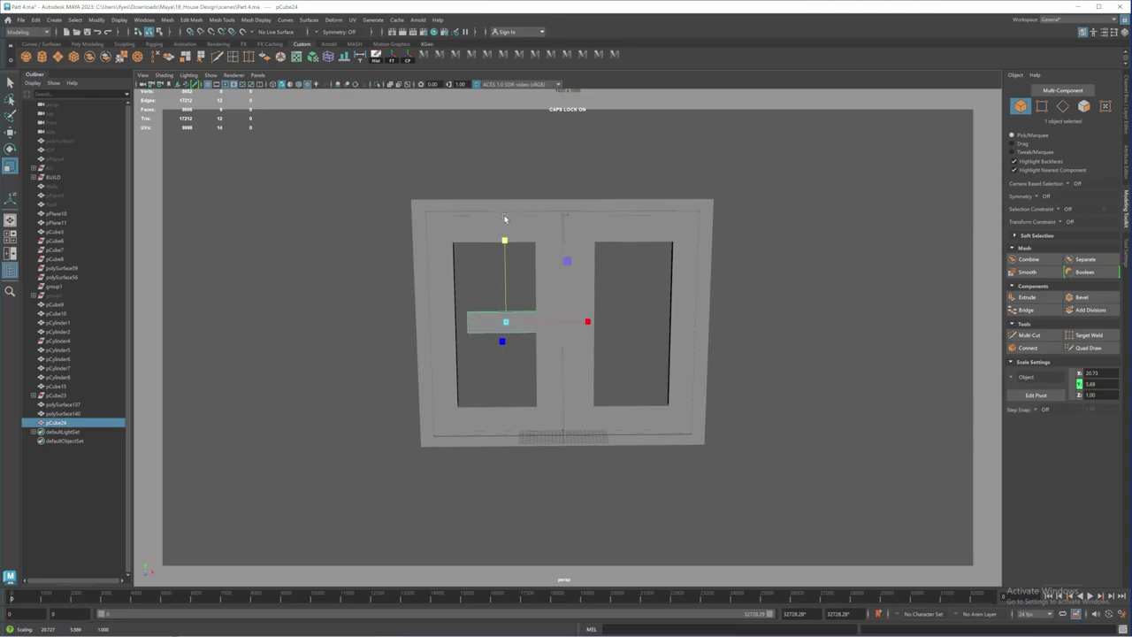
{"action": "left_click_drag", "start_coordinate": [503, 239], "coordinate": [503, 194]}
{"action": "key", "text": "w"}
{"action": "left_click_drag", "start_coordinate": [533, 347], "coordinate": [641, 336], "text": "alt"}
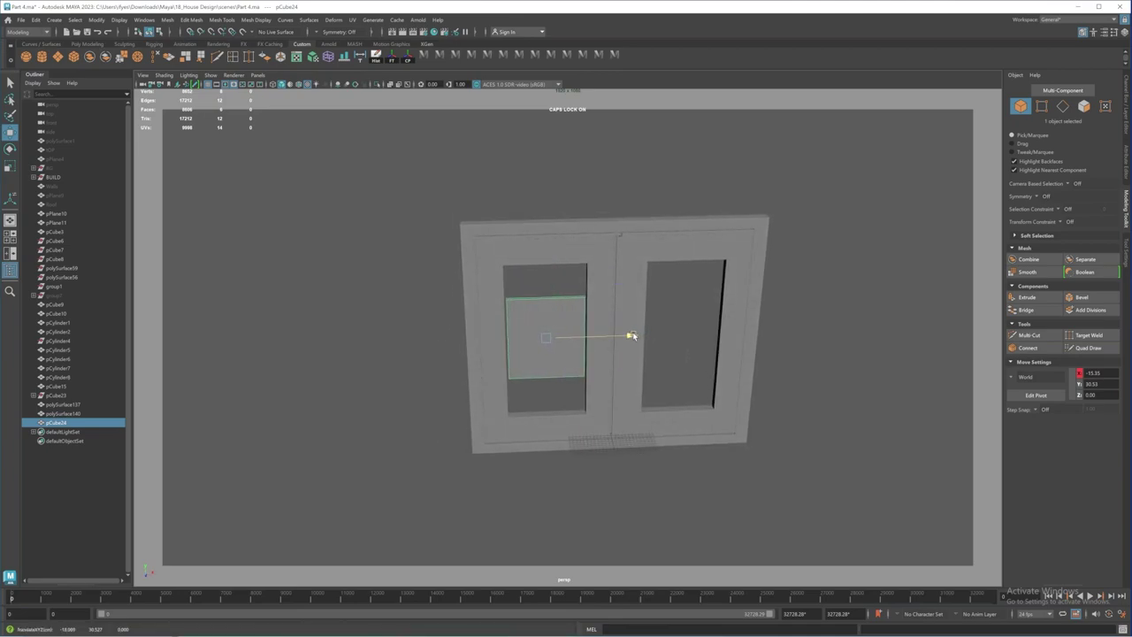
Step: Stretch the panel in the front view by moving its upper and lower vertices to the opening's top and bottom edges
{"action": "right_click_drag", "start_coordinate": [518, 309], "coordinate": [488, 304]}
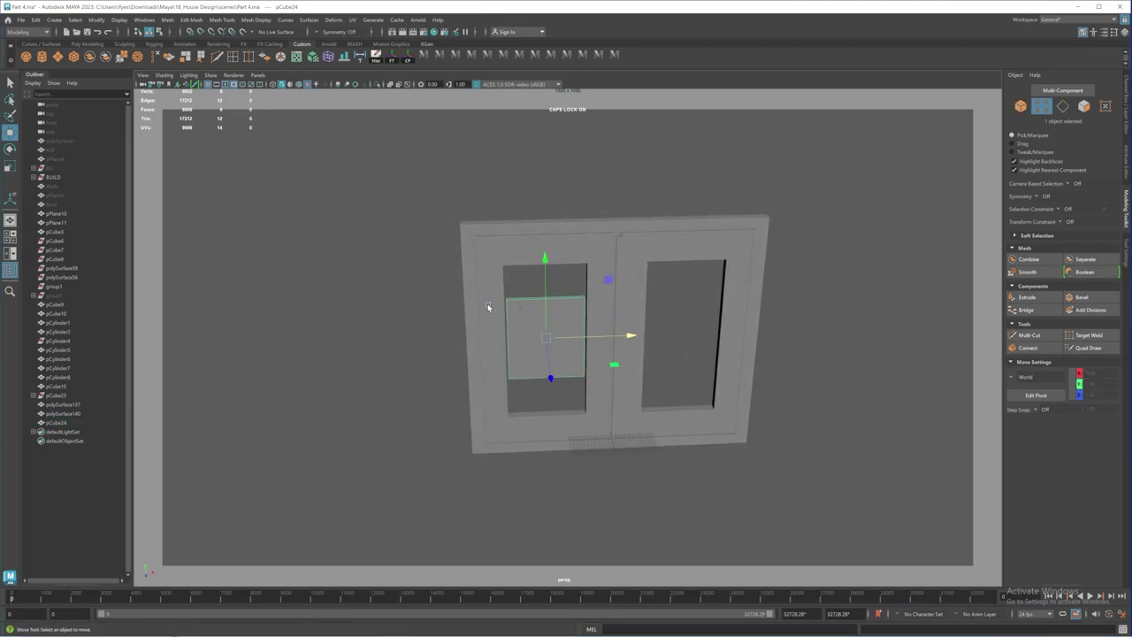
{"action": "key", "text": "space"}
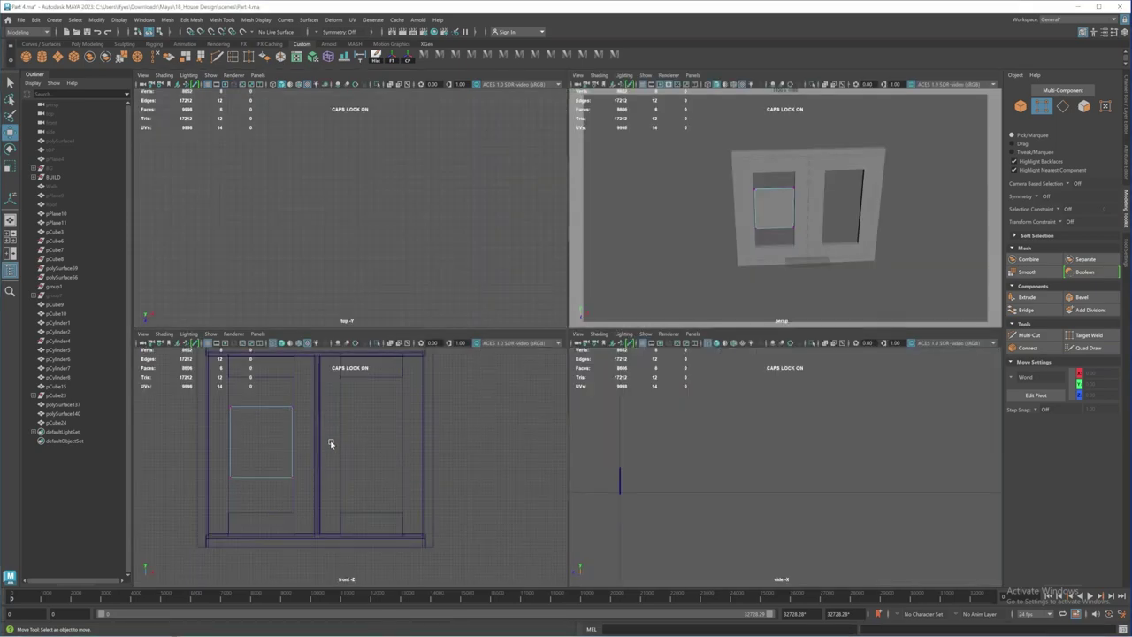
{"action": "key", "text": "space"}
{"action": "scroll", "coordinate": [367, 298], "scroll_direction": "up", "scroll_amount": 4}
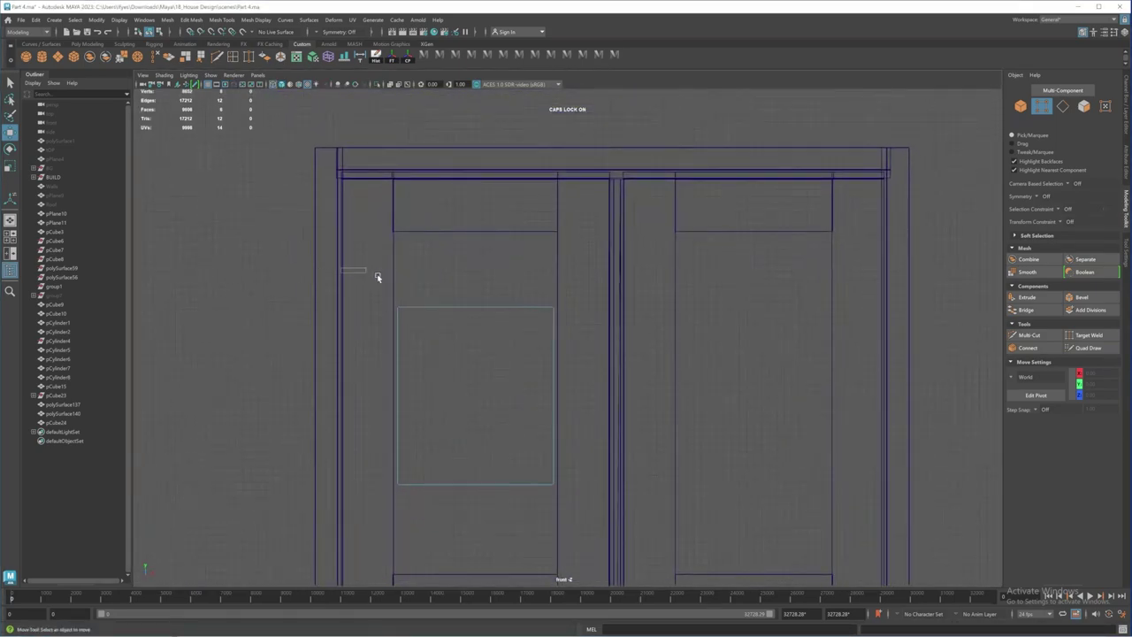
{"action": "left_click_drag", "start_coordinate": [376, 275], "coordinate": [563, 315]}
{"action": "left_click_drag", "start_coordinate": [473, 223], "coordinate": [473, 204]}
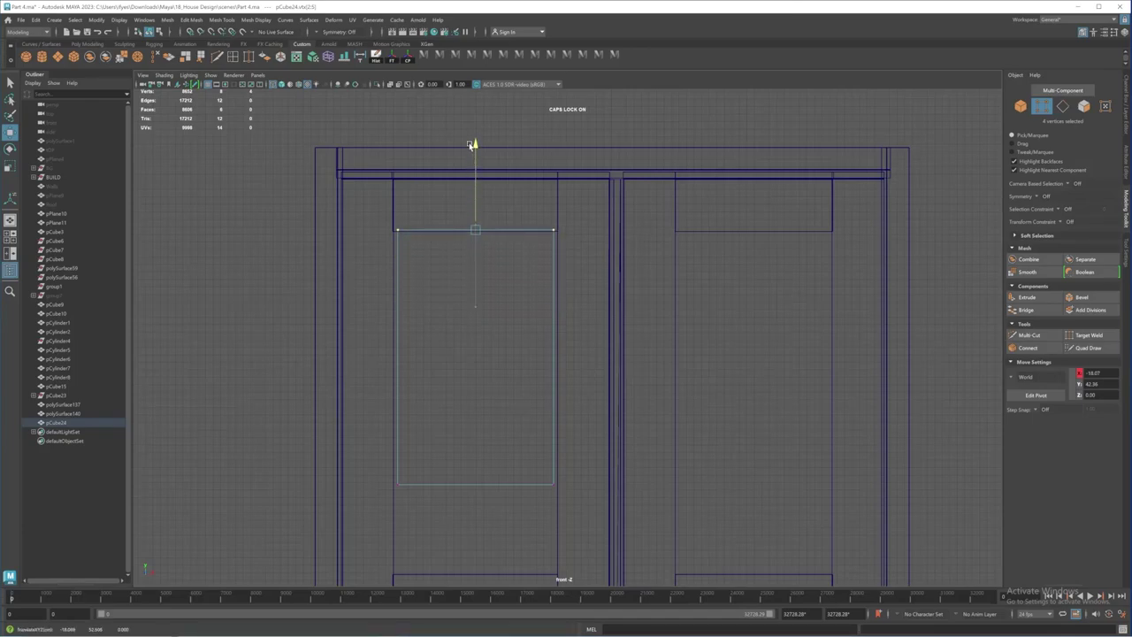
{"action": "left_click_drag", "start_coordinate": [470, 145], "coordinate": [469, 144]}
{"action": "middle_click_drag", "start_coordinate": [484, 358], "coordinate": [473, 267], "text": "alt"}
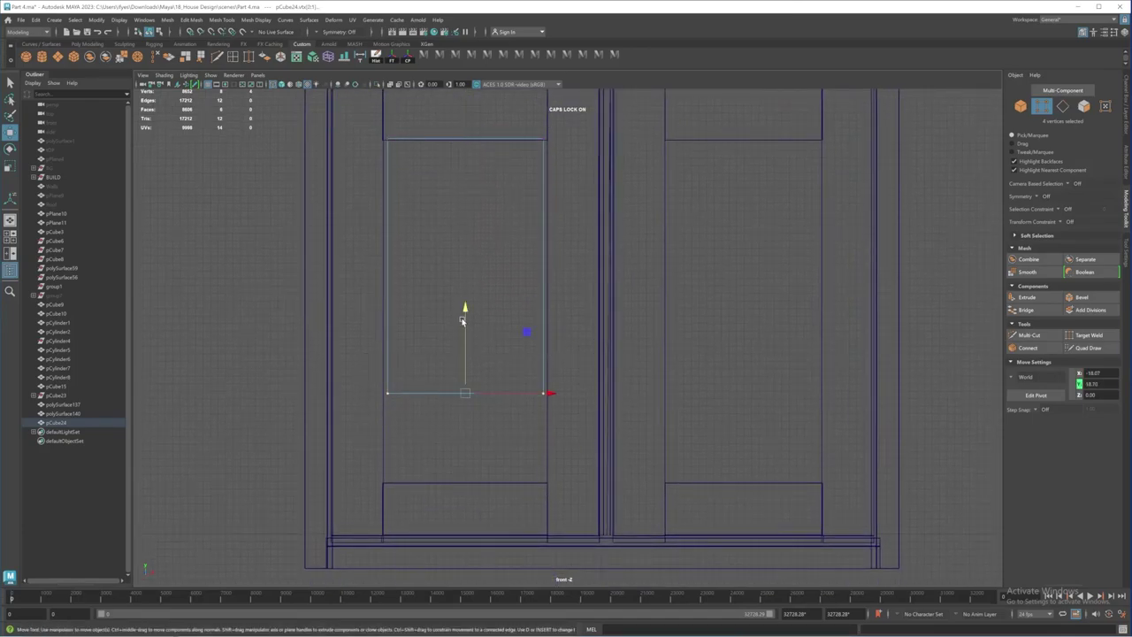
{"action": "left_click_drag", "start_coordinate": [466, 307], "coordinate": [472, 399]}
Step: Widen the panel by moving its side vertices to the left and right edges of the opening
{"action": "middle_click_drag", "start_coordinate": [439, 290], "coordinate": [450, 349], "text": "alt"}
{"action": "scroll", "coordinate": [396, 221], "scroll_direction": "down", "scroll_amount": 1}
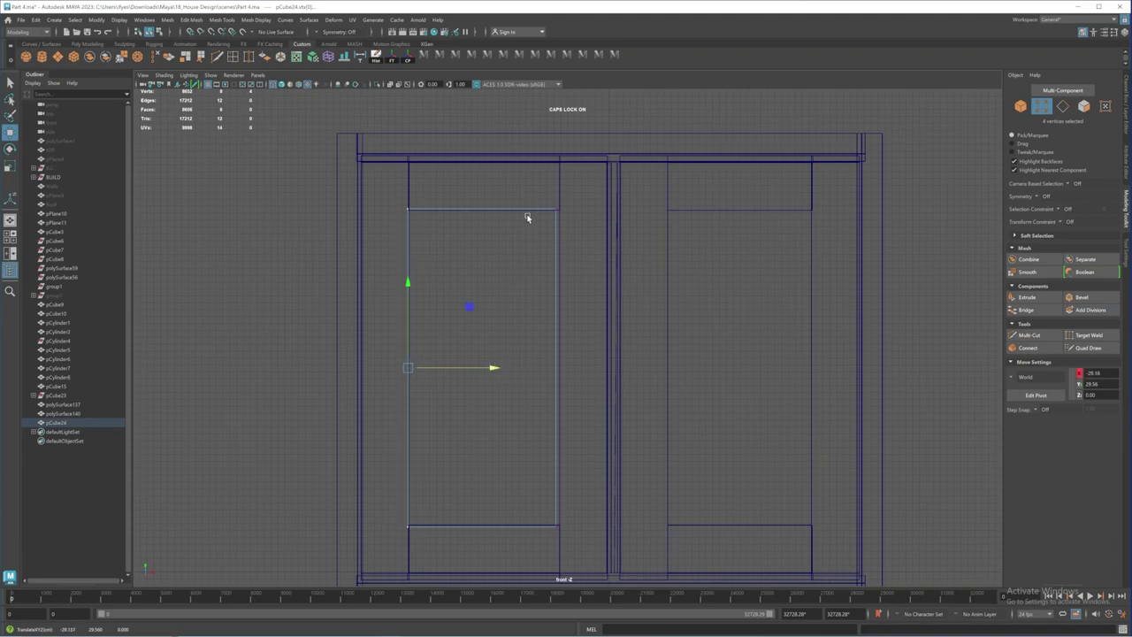
{"action": "left_click_drag", "start_coordinate": [529, 196], "coordinate": [578, 413]}
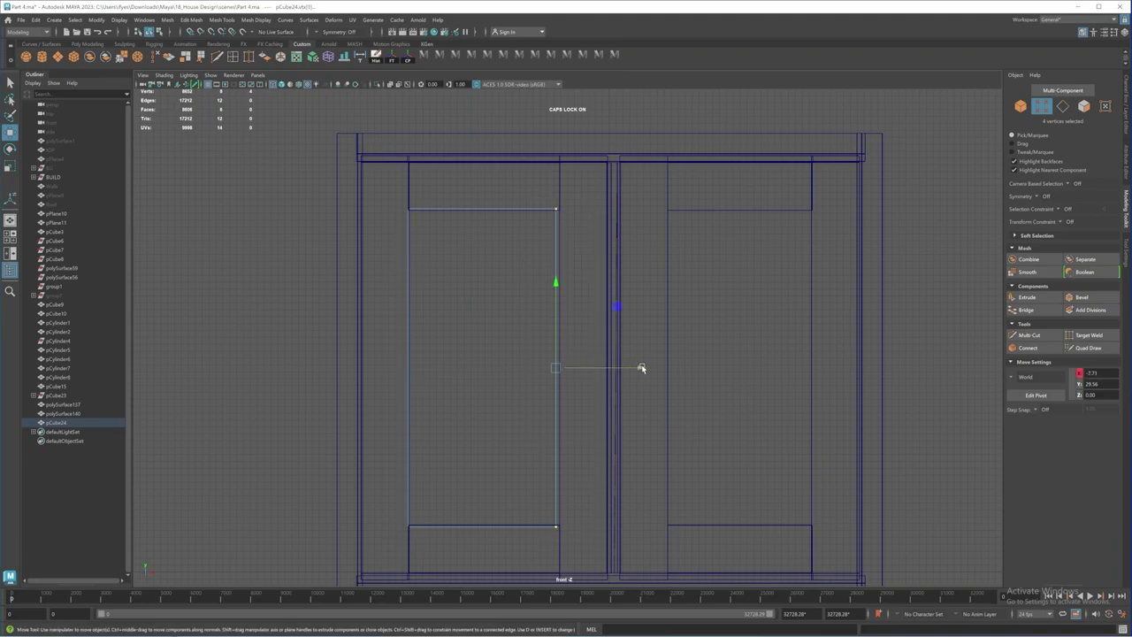
{"action": "left_click_drag", "start_coordinate": [641, 368], "coordinate": [646, 368]}
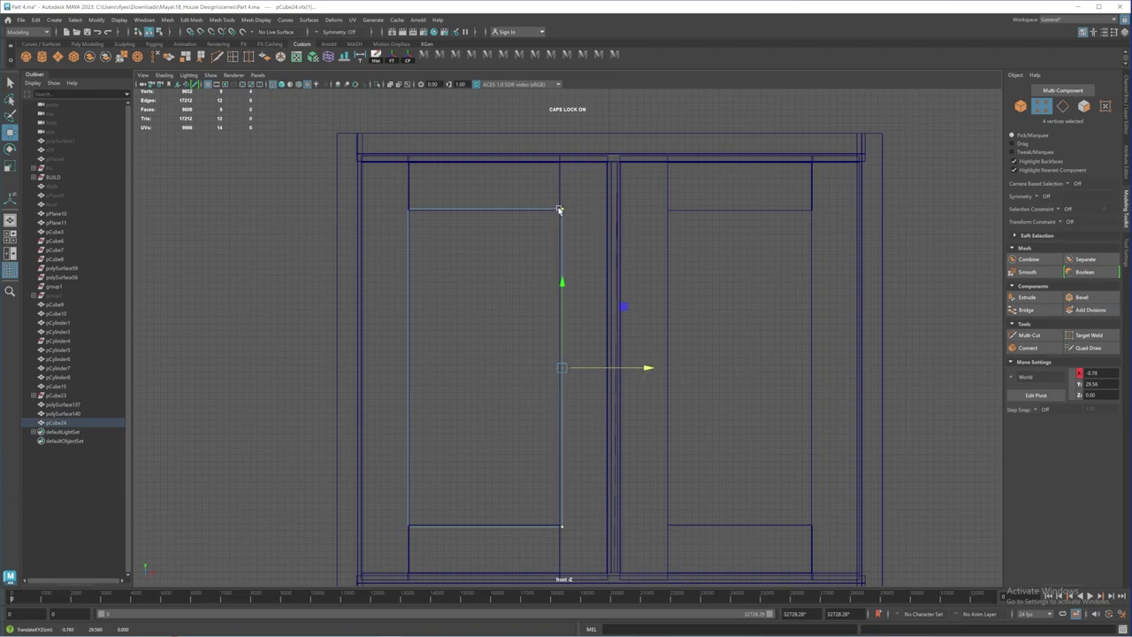
{"action": "right_click_drag", "start_coordinate": [563, 210], "coordinate": [605, 195]}
Step: Bevel the edges of the left window panel with a fraction of 0.2 while it is isolated from the frame
{"action": "key", "text": "space"}
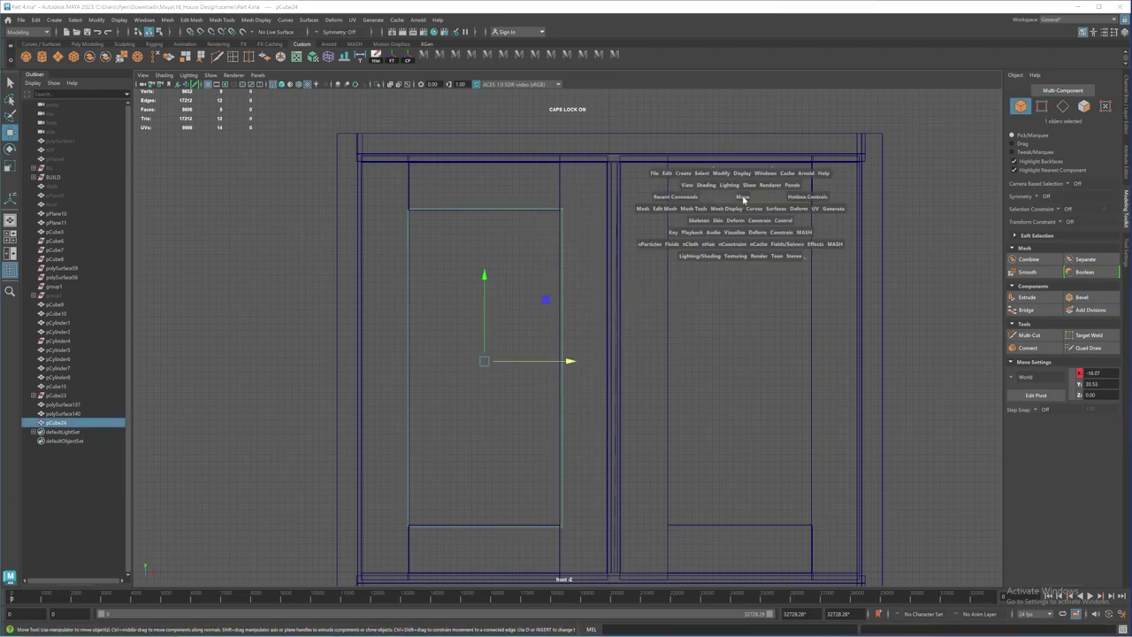
{"action": "left_click_drag", "start_coordinate": [797, 258], "coordinate": [763, 255], "text": "alt"}
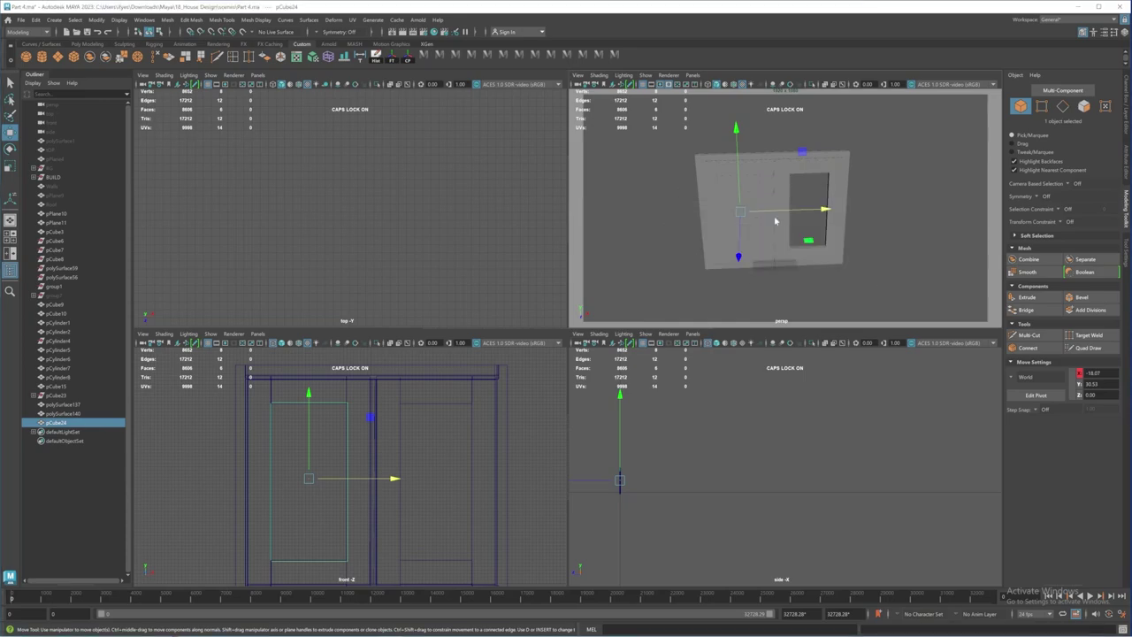
{"action": "key", "text": "space"}
{"action": "left_click_drag", "start_coordinate": [492, 329], "coordinate": [325, 159], "text": "alt"}
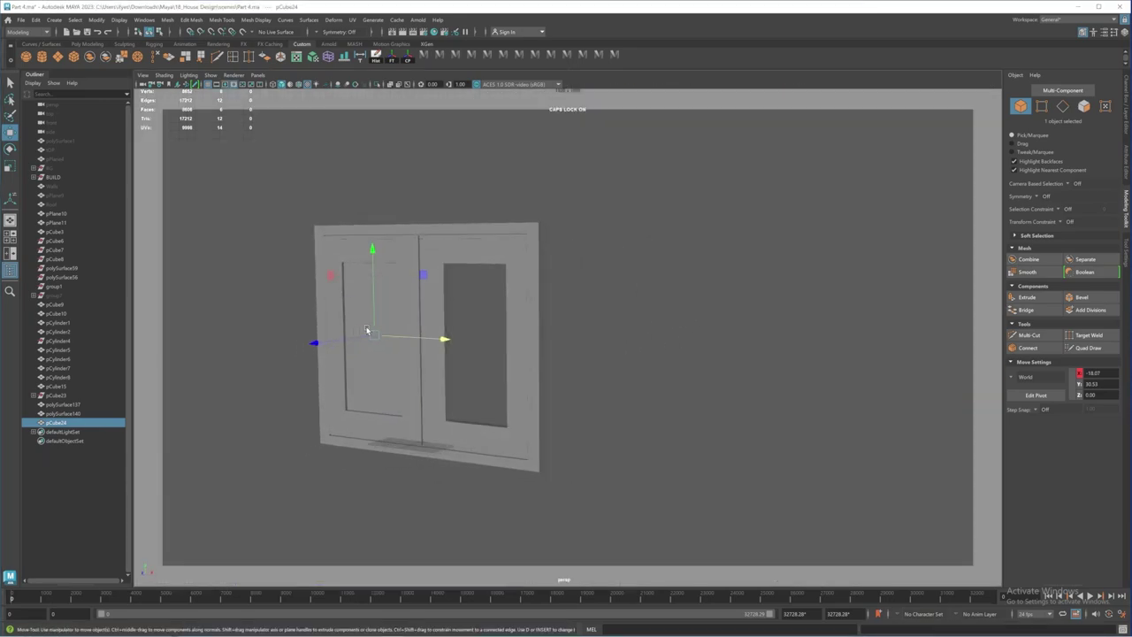
{"action": "middle_click_drag", "start_coordinate": [326, 153], "coordinate": [403, 154], "text": "alt"}
{"action": "left_click", "coordinate": [378, 85]}
{"action": "left_click_drag", "start_coordinate": [414, 227], "coordinate": [567, 322], "text": "alt"}
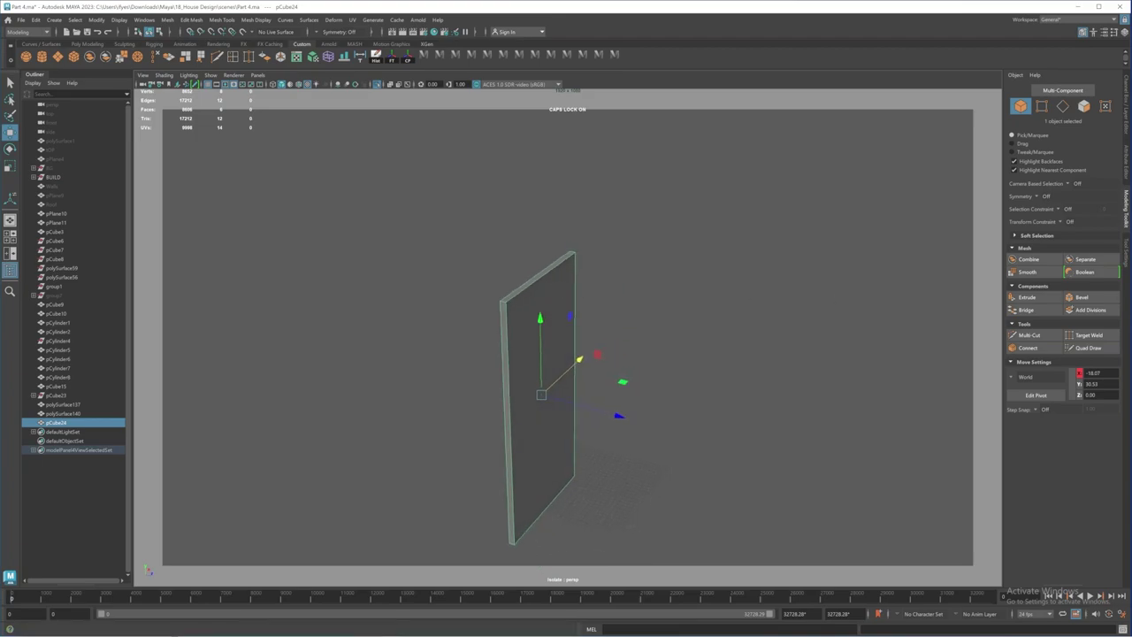
{"action": "left_click", "coordinate": [1085, 298]}
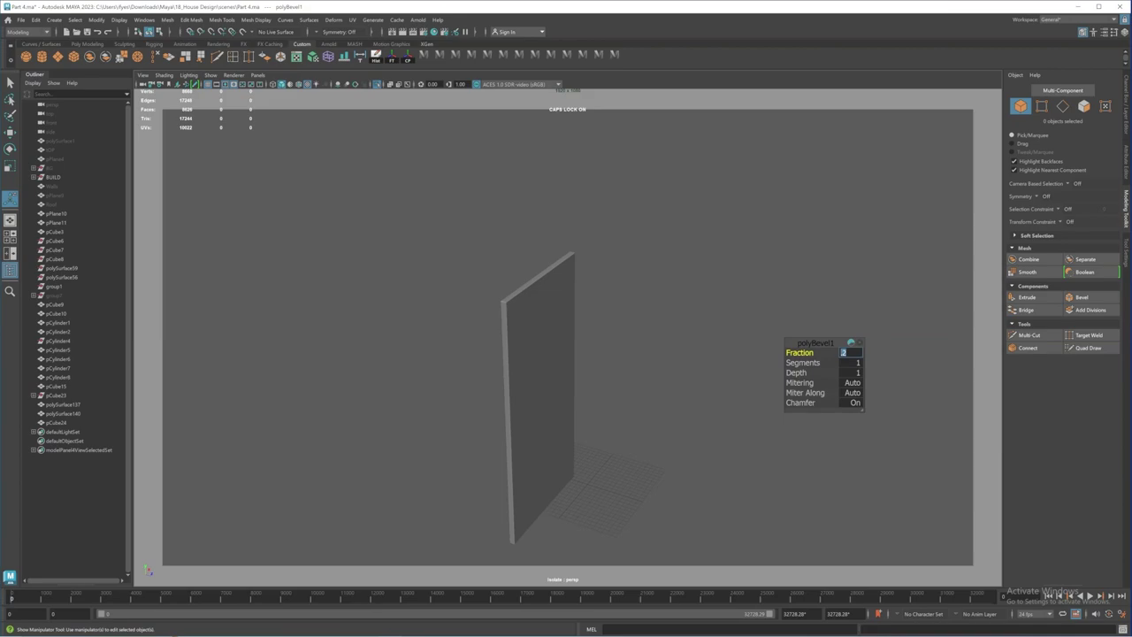
{"action": "left_click_drag", "start_coordinate": [601, 368], "coordinate": [503, 301], "text": "alt"}
{"action": "left_click", "coordinate": [480, 306]}
{"action": "left_click", "coordinate": [377, 84]}
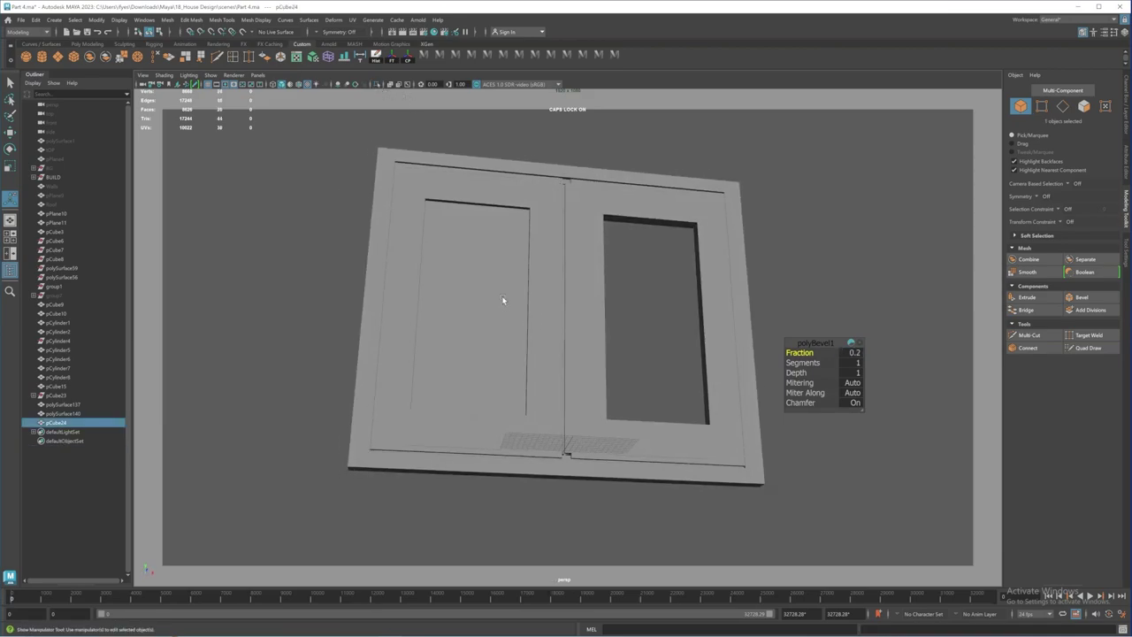
Step: Delete the beveled panel's construction history and center its pivot
{"action": "left_click", "coordinate": [377, 56]}
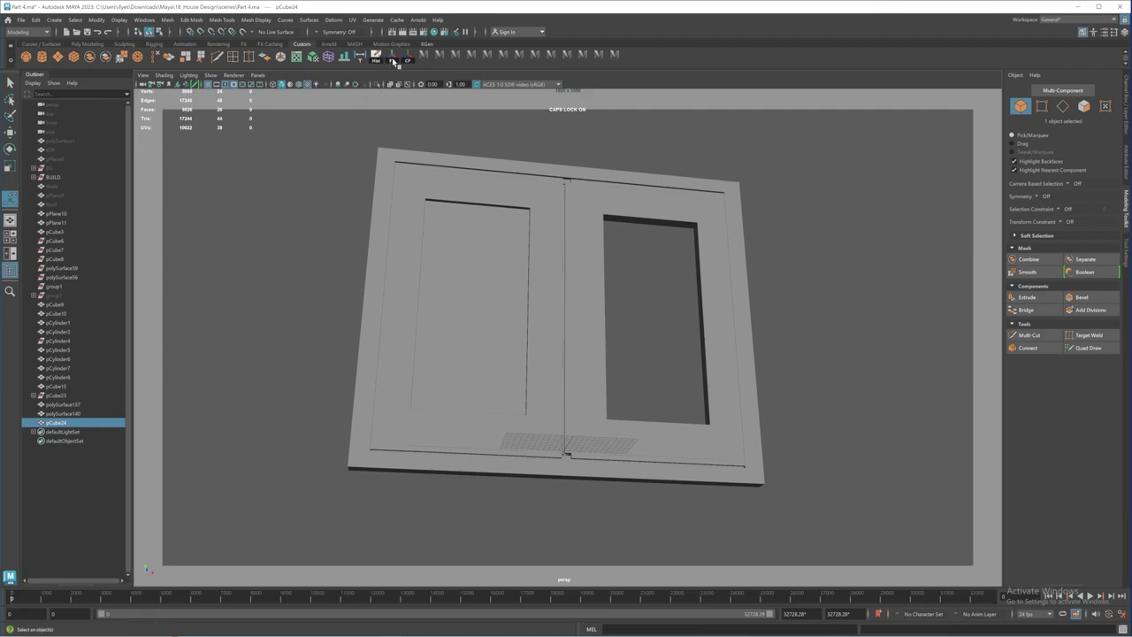
{"action": "left_click", "coordinate": [409, 64]}
{"action": "left_click_drag", "start_coordinate": [388, 199], "coordinate": [450, 349], "text": "alt"}
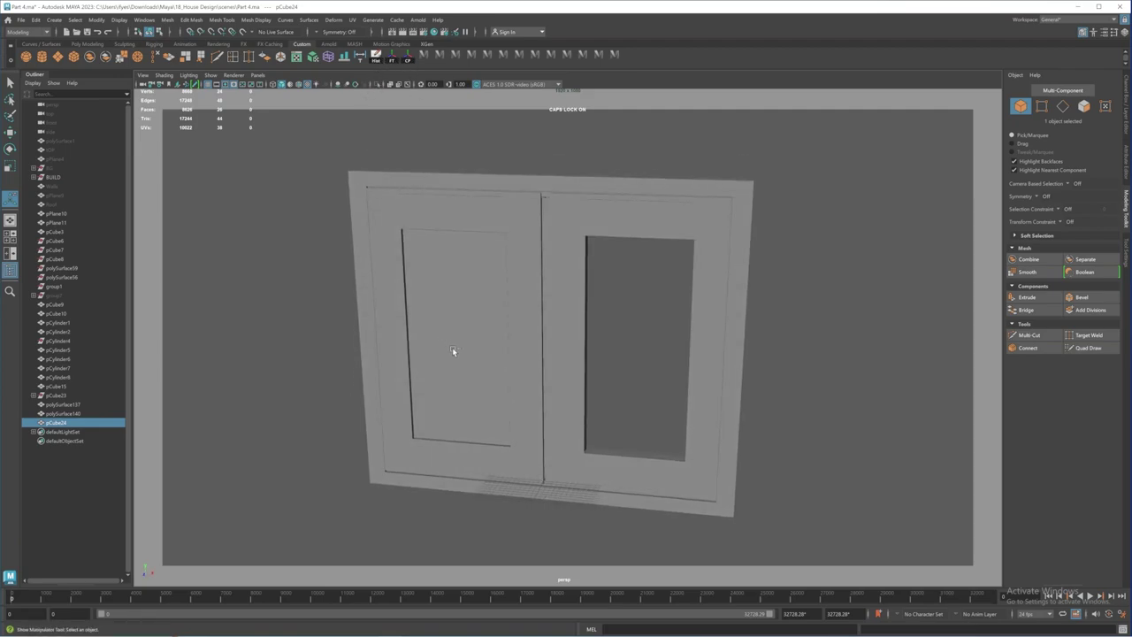
Step: Duplicate the panel and move the copy into the right window opening at about X 19.54
{"action": "key", "text": "ctrl+d"}
{"action": "key", "text": "w"}
{"action": "left_click_drag", "start_coordinate": [542, 346], "coordinate": [716, 393]}
{"action": "left_click_drag", "start_coordinate": [737, 328], "coordinate": [475, 323]}
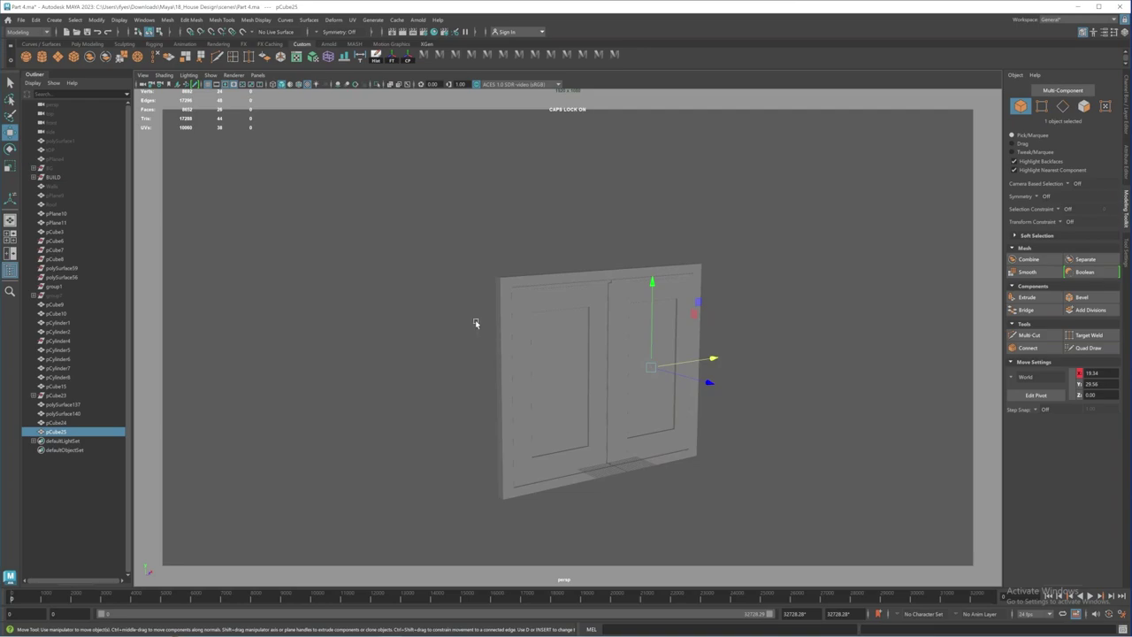
{"action": "left_click_drag", "start_coordinate": [506, 384], "coordinate": [492, 289], "text": "alt"}
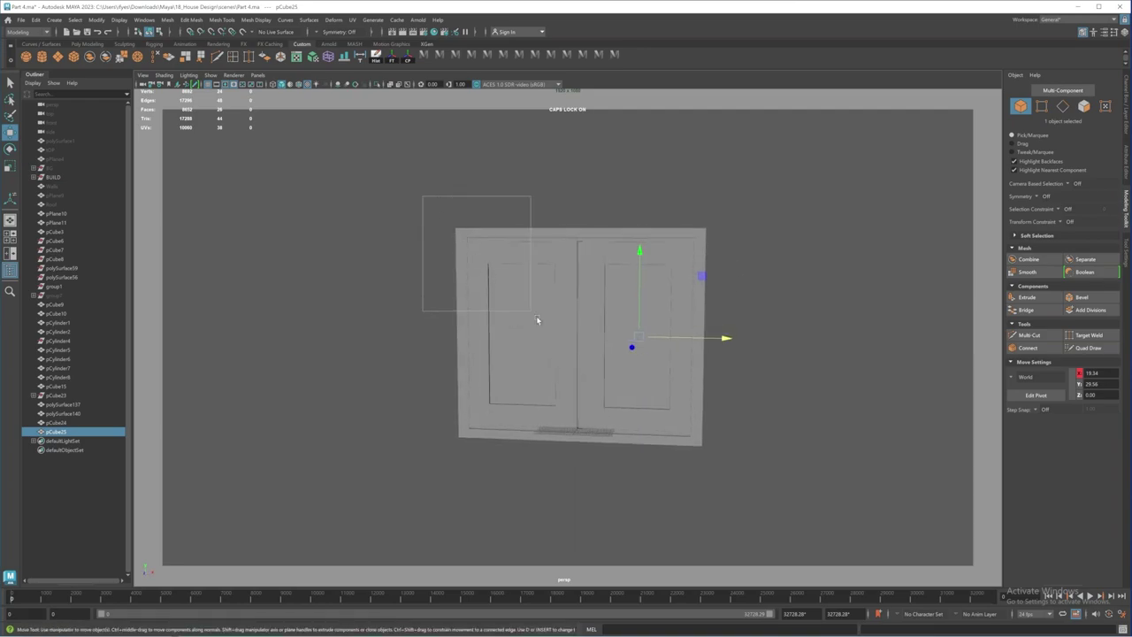
Step: Combine the window frame, both sashes and both panels into one mesh and delete its history
{"action": "left_click_drag", "start_coordinate": [726, 478], "coordinate": [727, 476]}
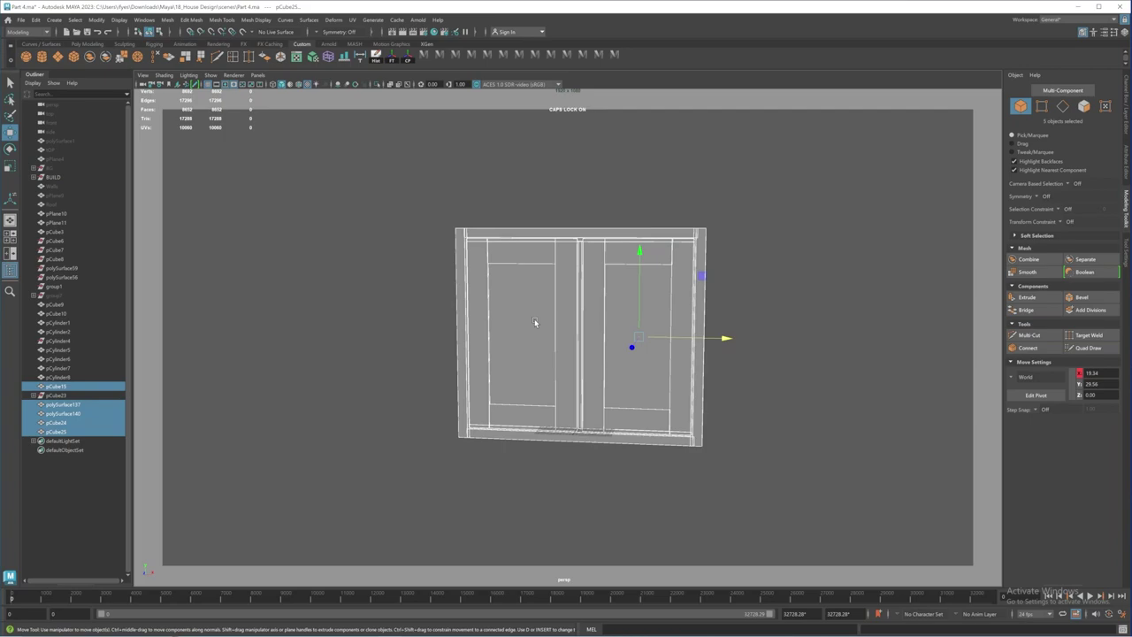
{"action": "left_click_drag", "start_coordinate": [534, 322], "coordinate": [504, 291], "text": "alt"}
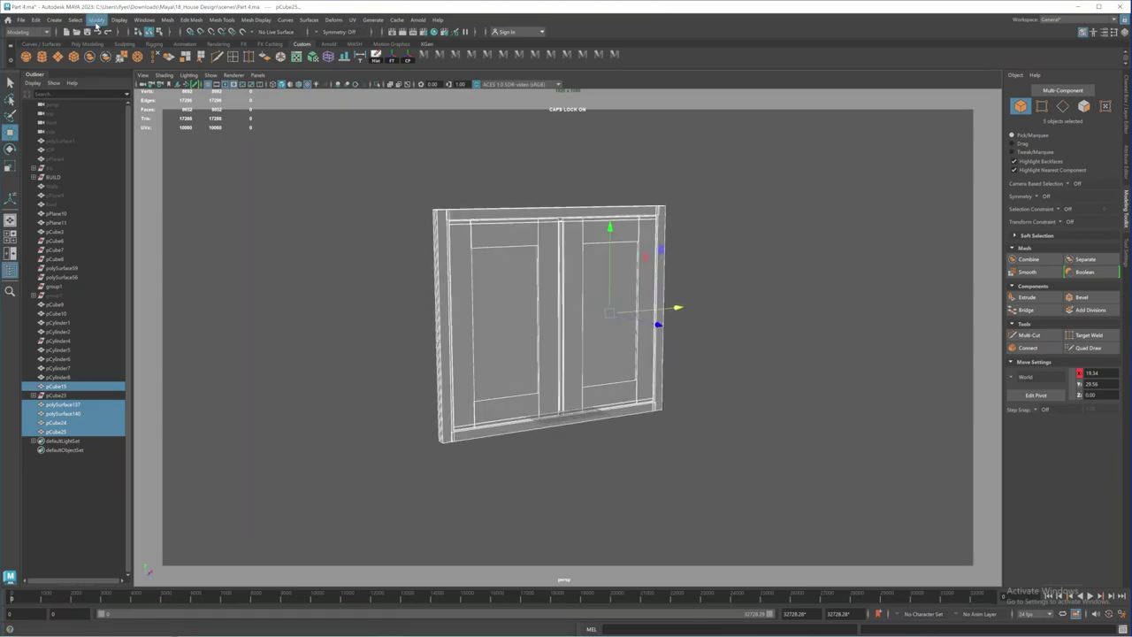
{"action": "left_click", "coordinate": [89, 57]}
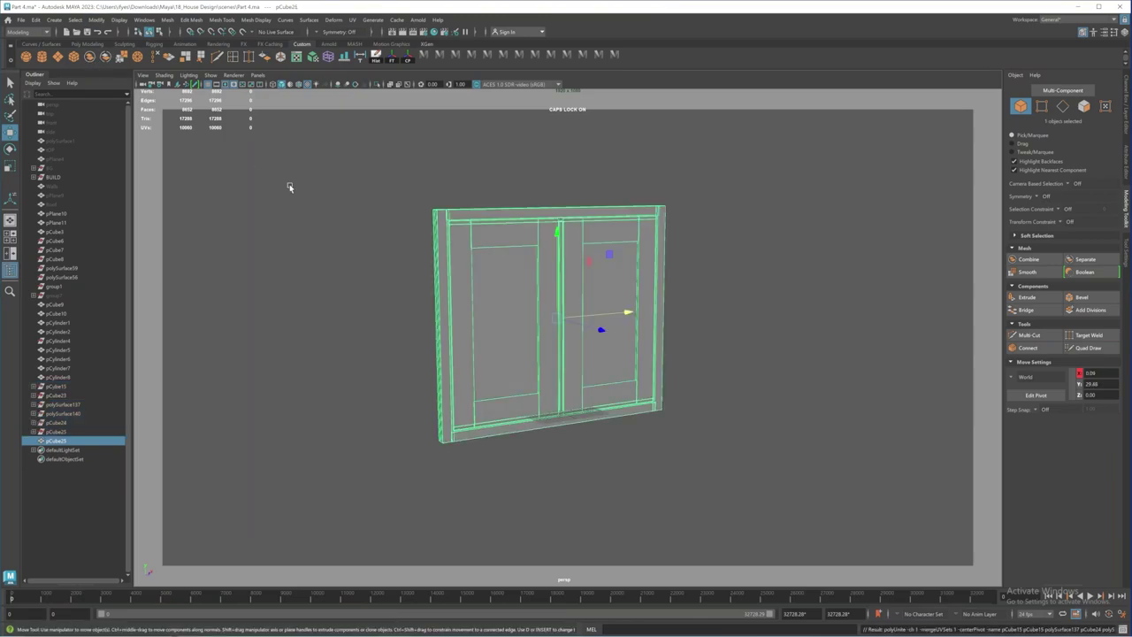
{"action": "left_click", "coordinate": [376, 57]}
Step: Show the MainStructure display layer so the house walls are available for placing the window
{"action": "left_click_drag", "start_coordinate": [492, 242], "coordinate": [576, 325], "text": "alt"}
{"action": "left_click_drag", "start_coordinate": [632, 377], "coordinate": [425, 177], "text": "alt"}
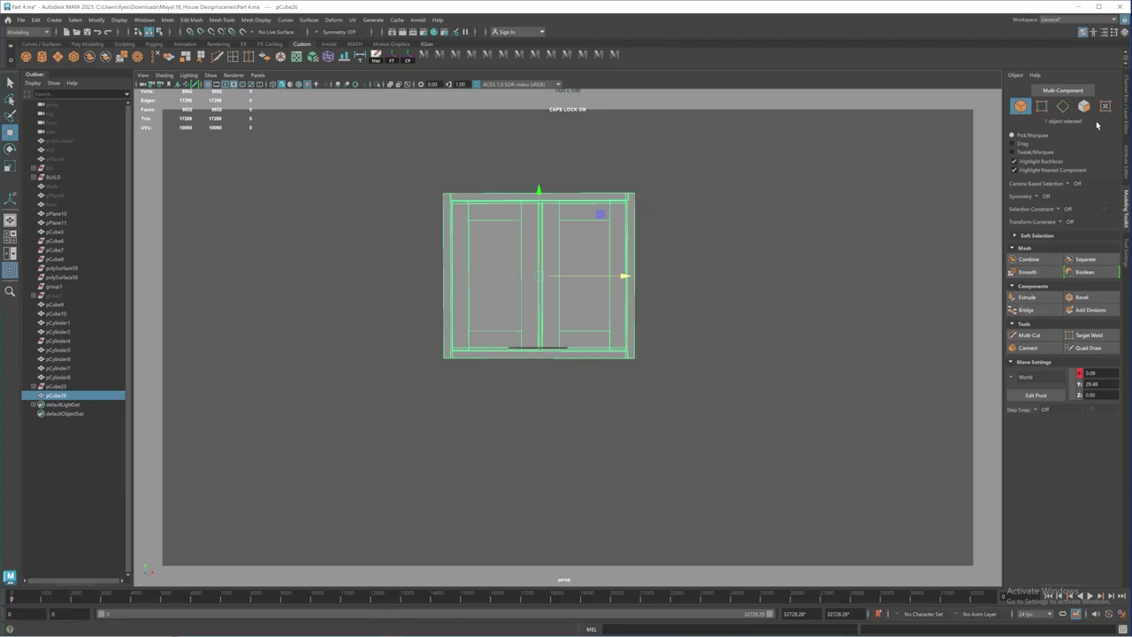
{"action": "left_click", "coordinate": [1126, 115]}
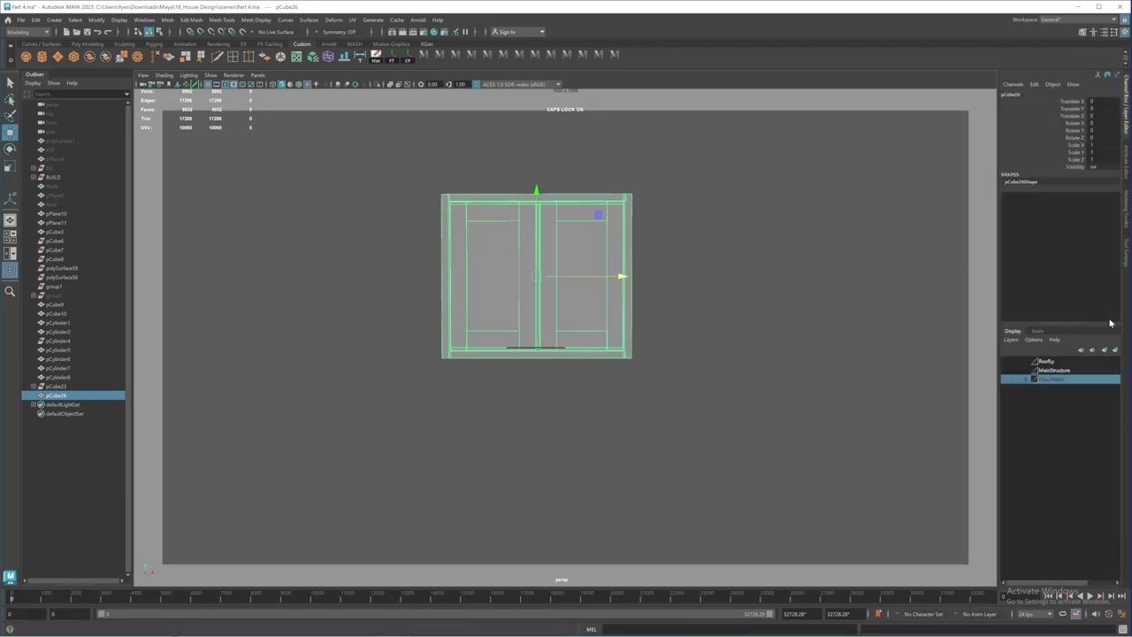
{"action": "left_click", "coordinate": [1007, 370]}
Step: Move the combined window to the front right wall opening and raise it to about Y 122.7
{"action": "left_click_drag", "start_coordinate": [675, 391], "coordinate": [640, 306], "text": "alt"}
{"action": "middle_click_drag", "start_coordinate": [727, 426], "coordinate": [622, 306], "text": "alt"}
{"action": "scroll", "coordinate": [621, 306], "scroll_direction": "down", "scroll_amount": 3}
{"action": "left_click_drag", "start_coordinate": [575, 293], "coordinate": [469, 381], "text": "alt"}
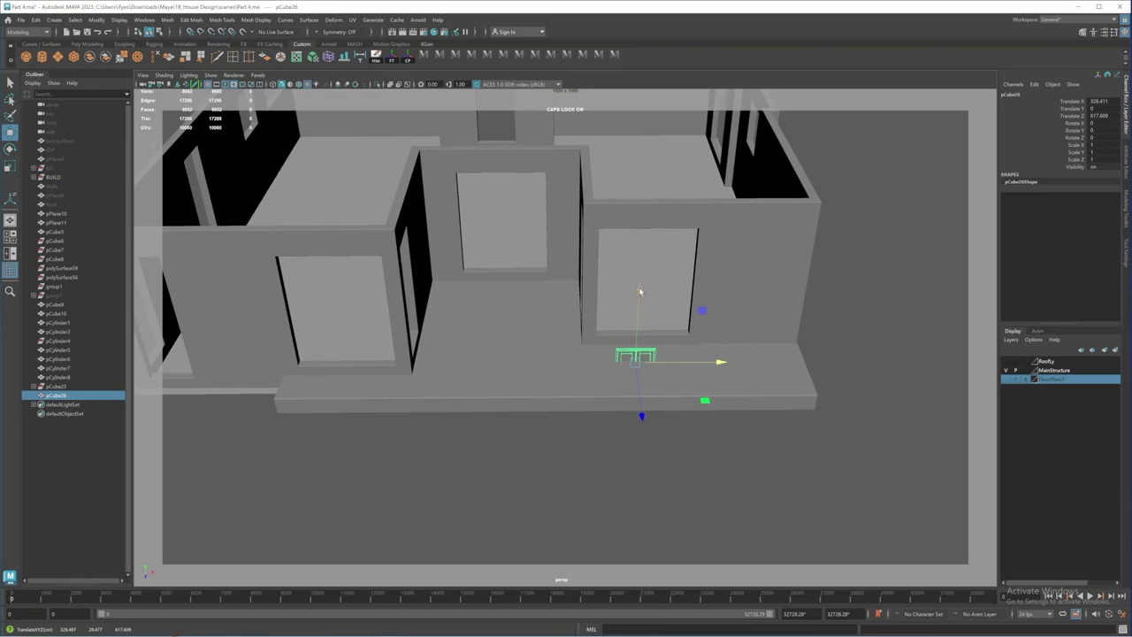
{"action": "left_click_drag", "start_coordinate": [641, 291], "coordinate": [636, 220]}
{"action": "left_click_drag", "start_coordinate": [641, 321], "coordinate": [642, 326], "text": "alt"}
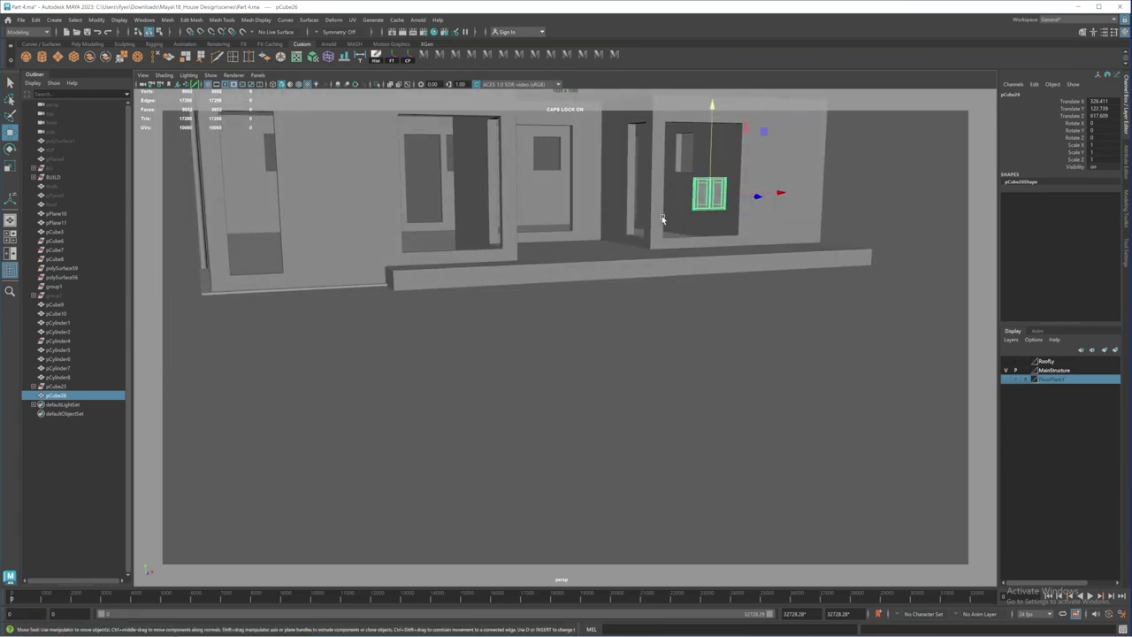
Step: Align the window with the right side of the front wall opening at about X 401.3, Z 548.6
{"action": "middle_click_drag", "start_coordinate": [664, 218], "coordinate": [637, 364], "text": "alt"}
{"action": "right_click_drag", "start_coordinate": [637, 363], "coordinate": [705, 386], "text": "alt"}
{"action": "middle_click_drag", "start_coordinate": [705, 386], "coordinate": [685, 349], "text": "alt"}
{"action": "left_click_drag", "start_coordinate": [685, 350], "coordinate": [708, 345], "text": "alt"}
{"action": "middle_click_drag", "start_coordinate": [679, 302], "coordinate": [584, 309], "text": "alt"}
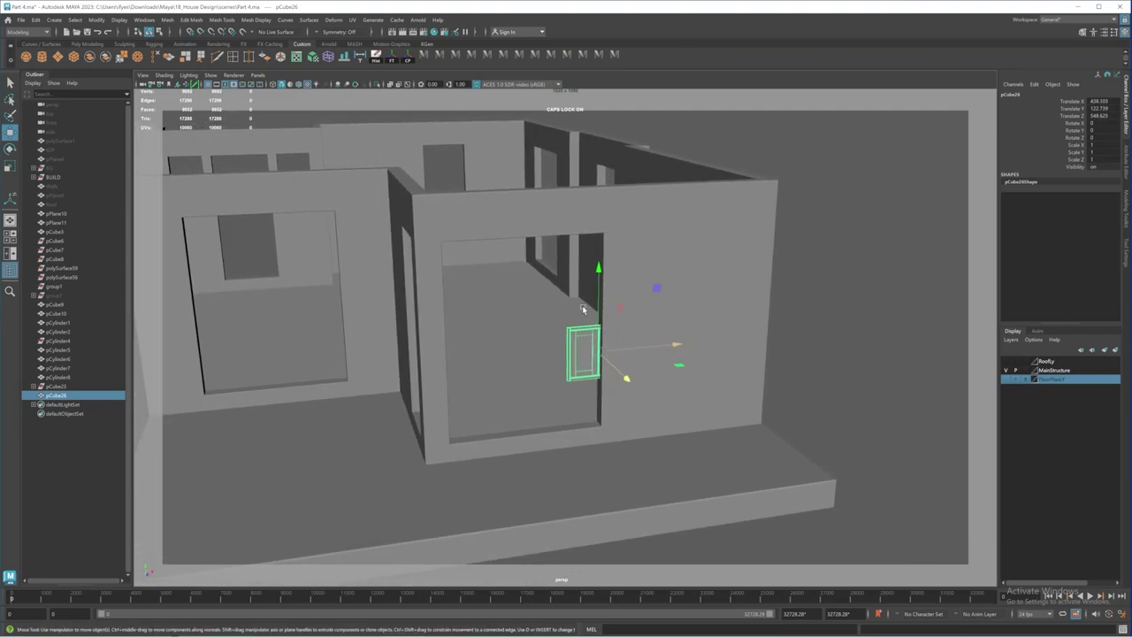
{"action": "right_click_drag", "start_coordinate": [584, 308], "coordinate": [763, 367], "text": "alt"}
{"action": "left_click_drag", "start_coordinate": [727, 367], "coordinate": [660, 387]}
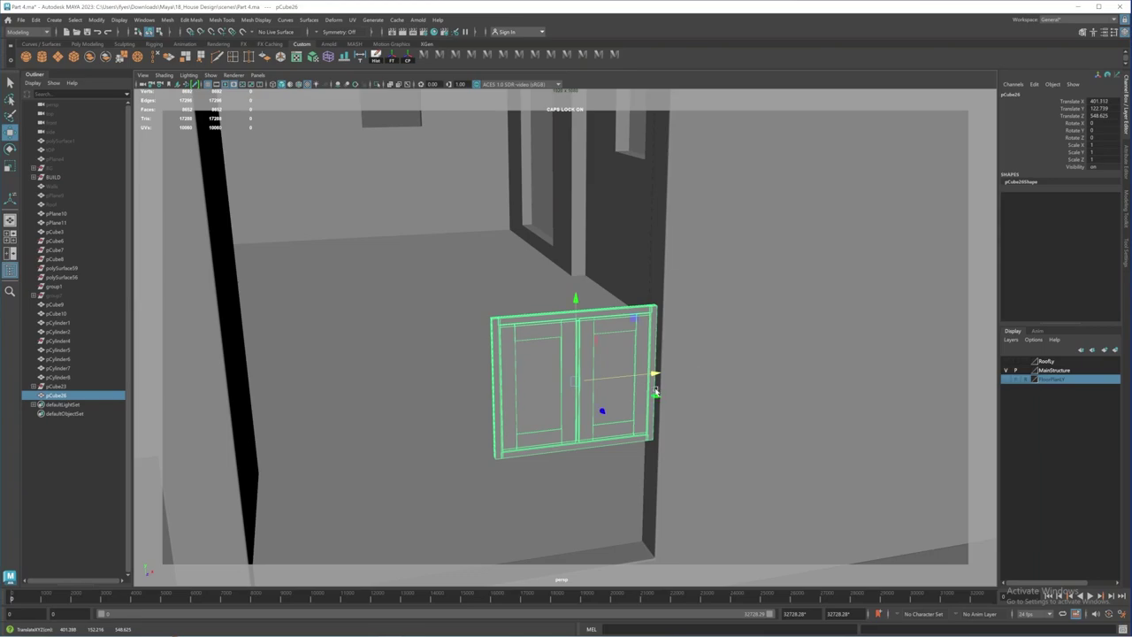
Step: Extend the window upward by moving its upper vertices to the top edge of the wall opening
{"action": "right_click_drag", "start_coordinate": [656, 392], "coordinate": [528, 351], "text": "alt"}
{"action": "left_click_drag", "start_coordinate": [528, 351], "coordinate": [513, 346], "text": "alt"}
{"action": "right_click_drag", "start_coordinate": [507, 317], "coordinate": [462, 316]}
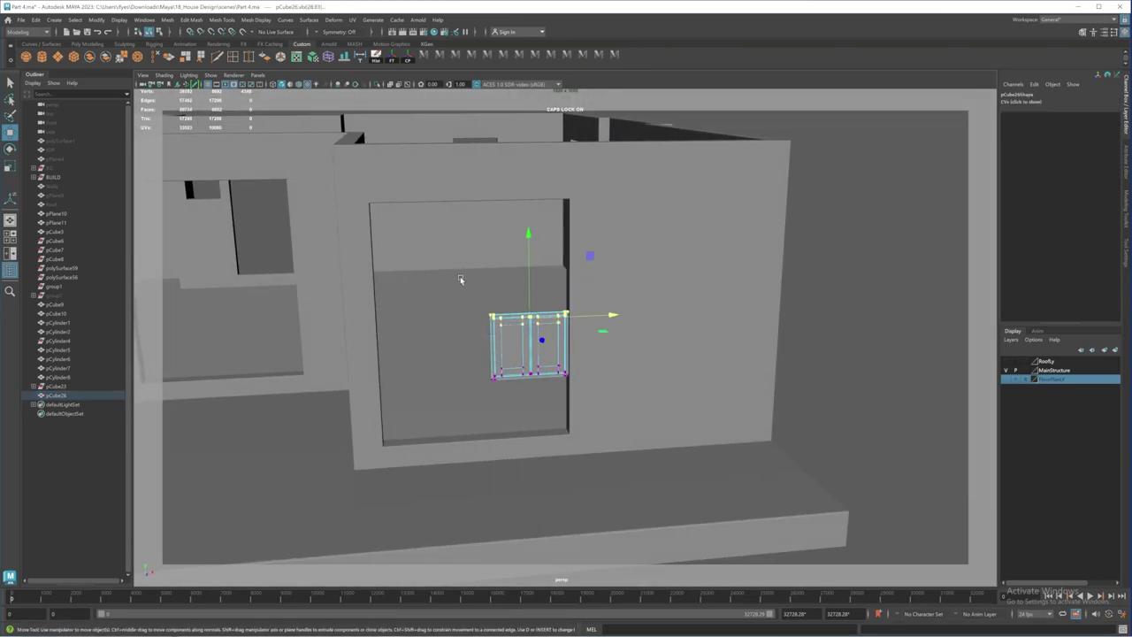
{"action": "left_click", "coordinate": [805, 318]}
{"action": "left_click_drag", "start_coordinate": [582, 345], "coordinate": [581, 344]}
{"action": "left_click_drag", "start_coordinate": [527, 244], "coordinate": [522, 139]}
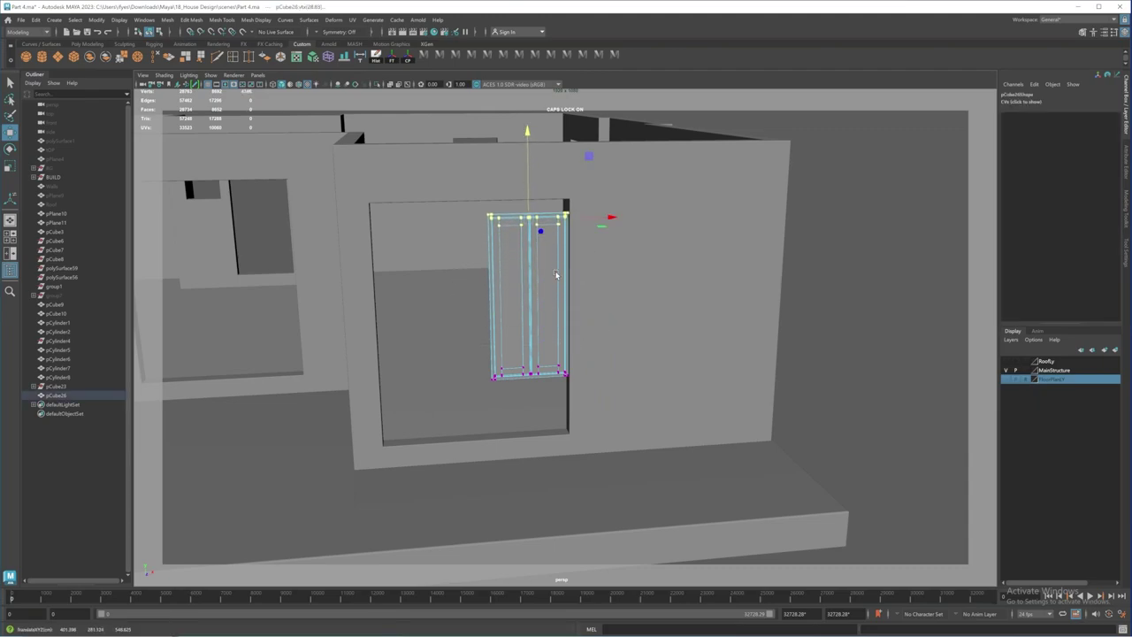
{"action": "mouse_move", "coordinate": [556, 275]}
{"action": "left_mouse_down", "text": "alt"}
{"action": "mouse_move", "coordinate": [584, 295]}
{"action": "mouse_move", "coordinate": [565, 292]}
{"action": "left_mouse_up", "text": "alt"}
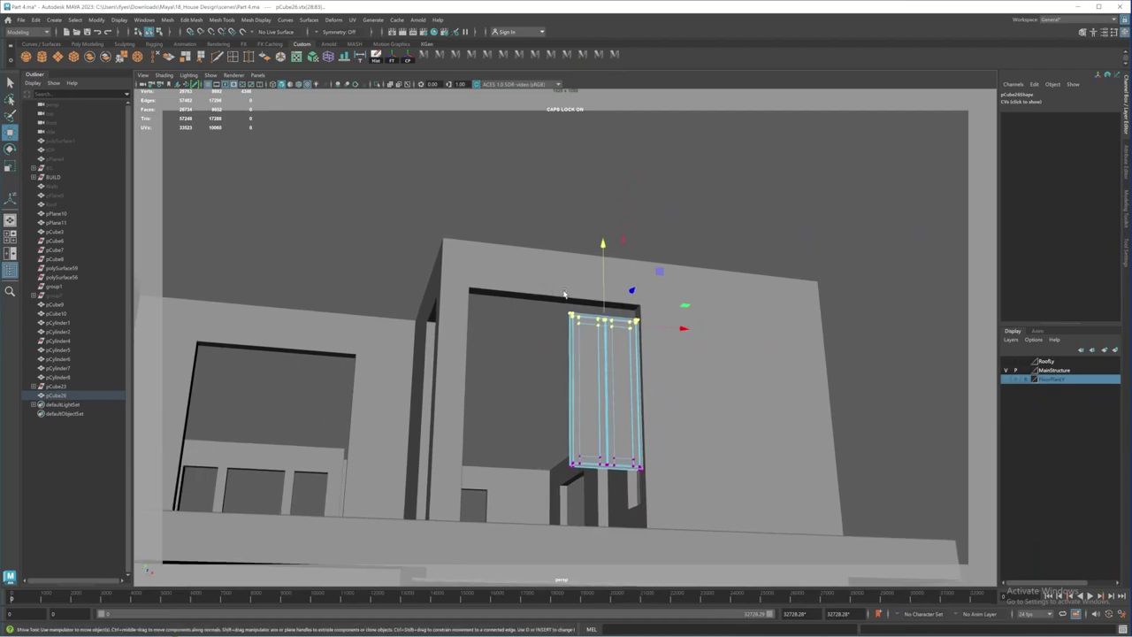
{"action": "right_click_drag", "start_coordinate": [564, 293], "coordinate": [624, 222], "text": "alt"}
{"action": "left_click_drag", "start_coordinate": [624, 233], "coordinate": [623, 227]}
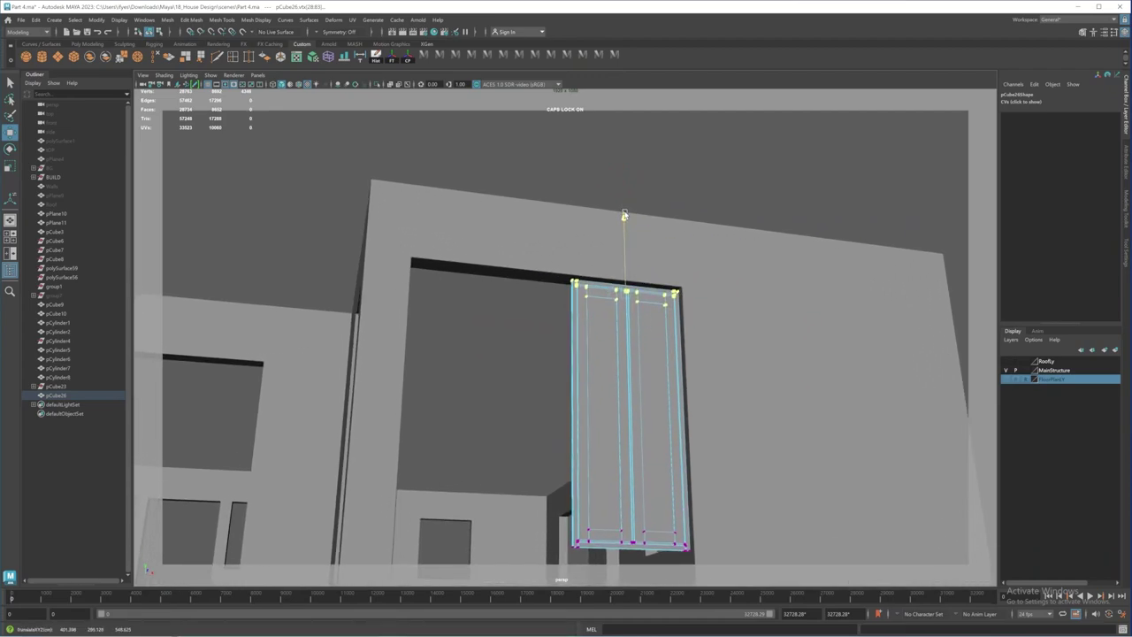
Step: Extend the window downward by moving its lower vertices to the bottom edge of the wall opening
{"action": "middle_click_drag", "start_coordinate": [636, 365], "coordinate": [627, 246], "text": "alt"}
{"action": "right_click_drag", "start_coordinate": [628, 245], "coordinate": [585, 315], "text": "alt"}
{"action": "left_click_drag", "start_coordinate": [585, 315], "coordinate": [538, 454], "text": "alt"}
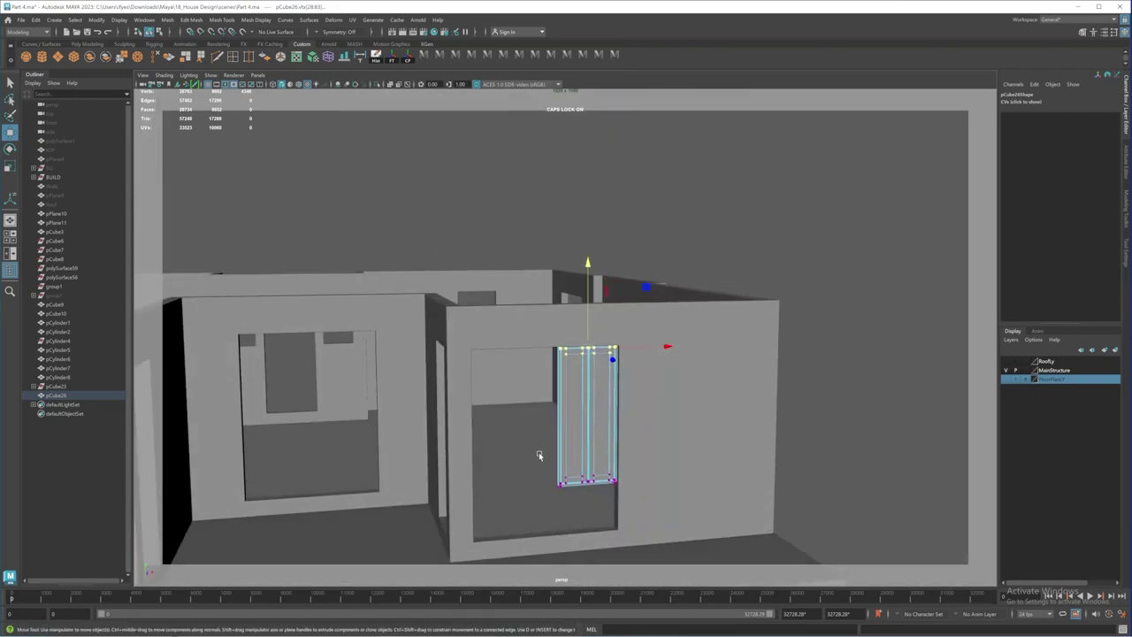
{"action": "left_click_drag", "start_coordinate": [653, 511], "coordinate": [653, 510]}
{"action": "left_click_drag", "start_coordinate": [653, 510], "coordinate": [581, 275], "text": "alt"}
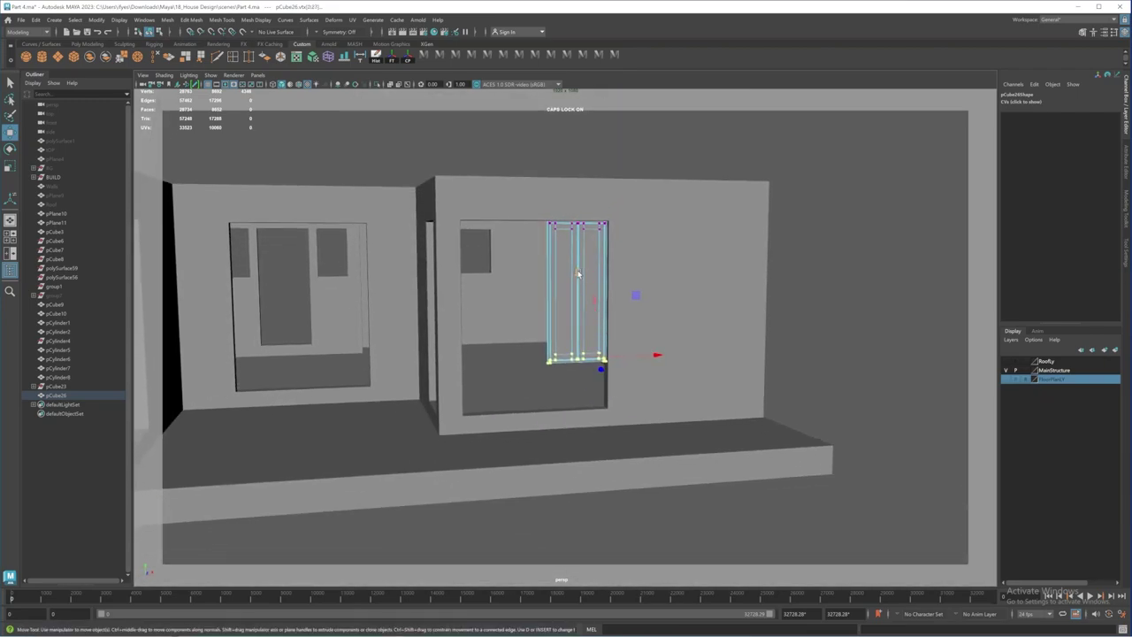
{"action": "middle_click_drag", "start_coordinate": [577, 274], "coordinate": [584, 320]}
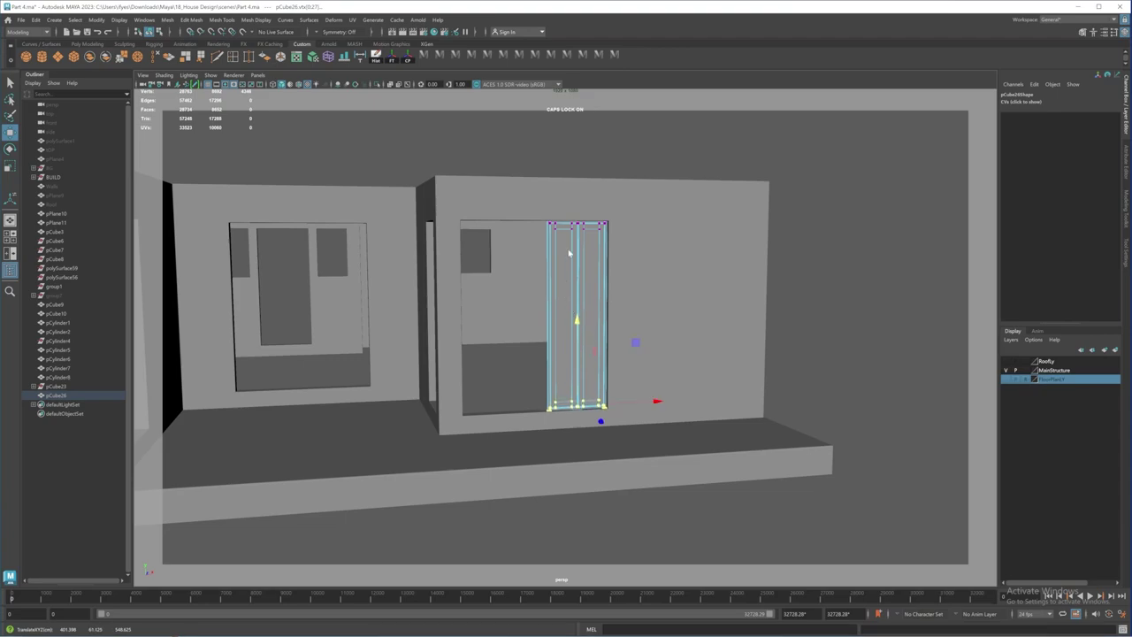
Step: Return to object mode and shift the window left toward the middle of the wall opening, to about X 339
{"action": "right_click_drag", "start_coordinate": [569, 251], "coordinate": [605, 237]}
{"action": "left_click_drag", "start_coordinate": [604, 265], "coordinate": [520, 358], "text": "alt"}
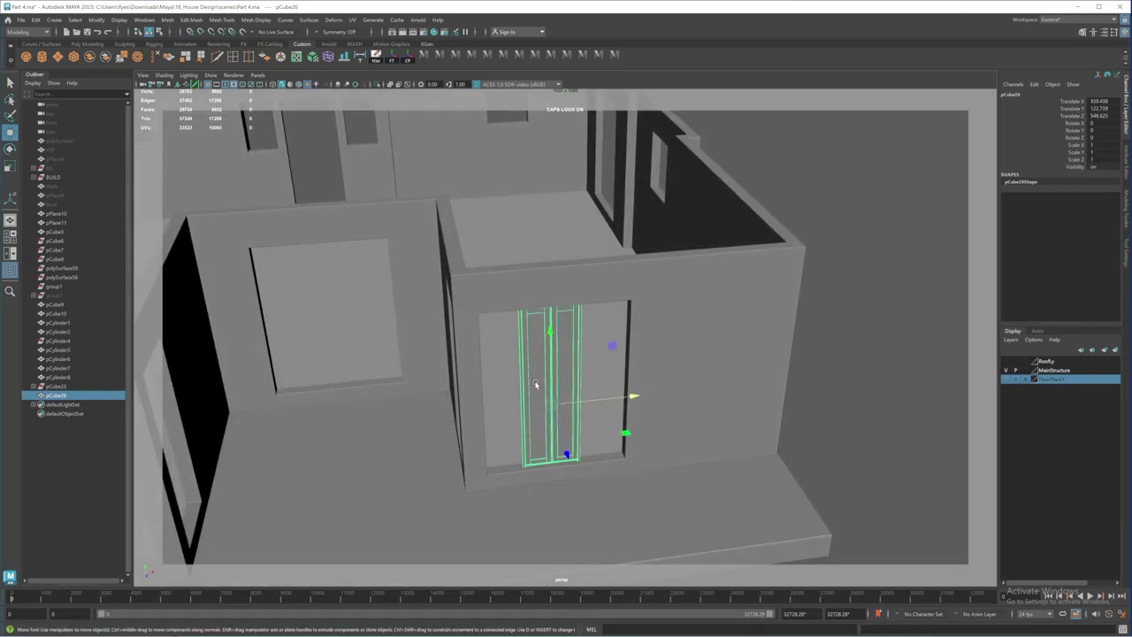
{"action": "middle_click_drag", "start_coordinate": [536, 386], "coordinate": [525, 347], "text": "alt"}
{"action": "right_click_drag", "start_coordinate": [525, 347], "coordinate": [599, 410], "text": "alt"}
{"action": "middle_click_drag", "start_coordinate": [599, 410], "coordinate": [589, 360], "text": "alt"}
{"action": "right_click_drag", "start_coordinate": [589, 361], "coordinate": [610, 395], "text": "alt"}
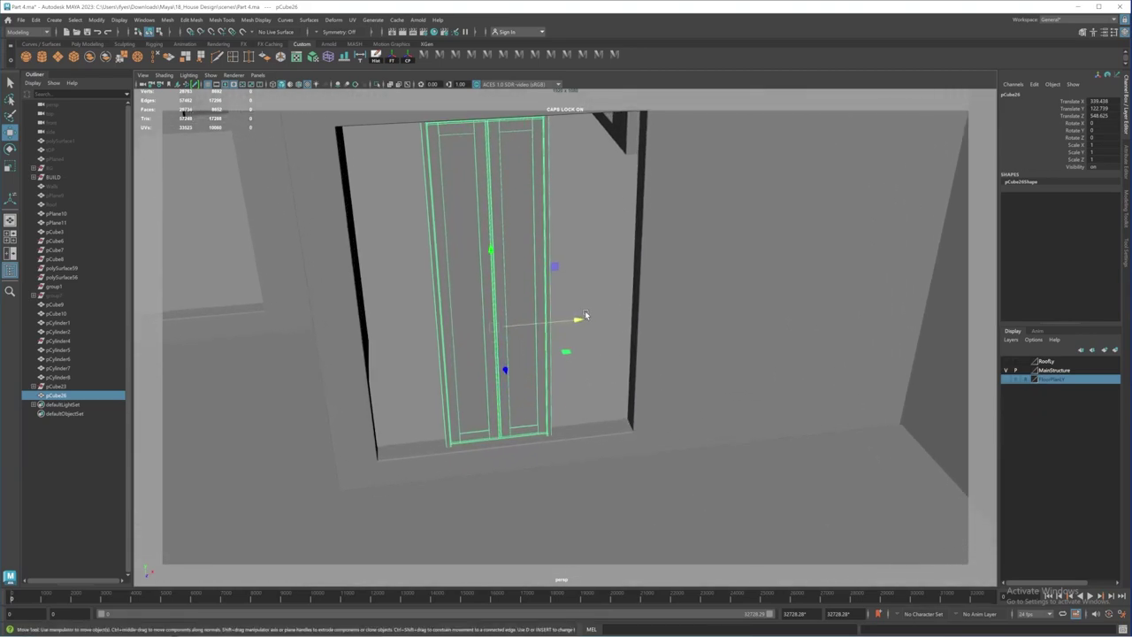
{"action": "left_click_drag", "start_coordinate": [579, 321], "coordinate": [581, 320]}
Step: Widen the window by moving its left side vertices to the left edge of the wall opening
{"action": "left_click_drag", "start_coordinate": [554, 361], "coordinate": [513, 297], "text": "alt"}
{"action": "right_click_drag", "start_coordinate": [513, 297], "coordinate": [510, 254]}
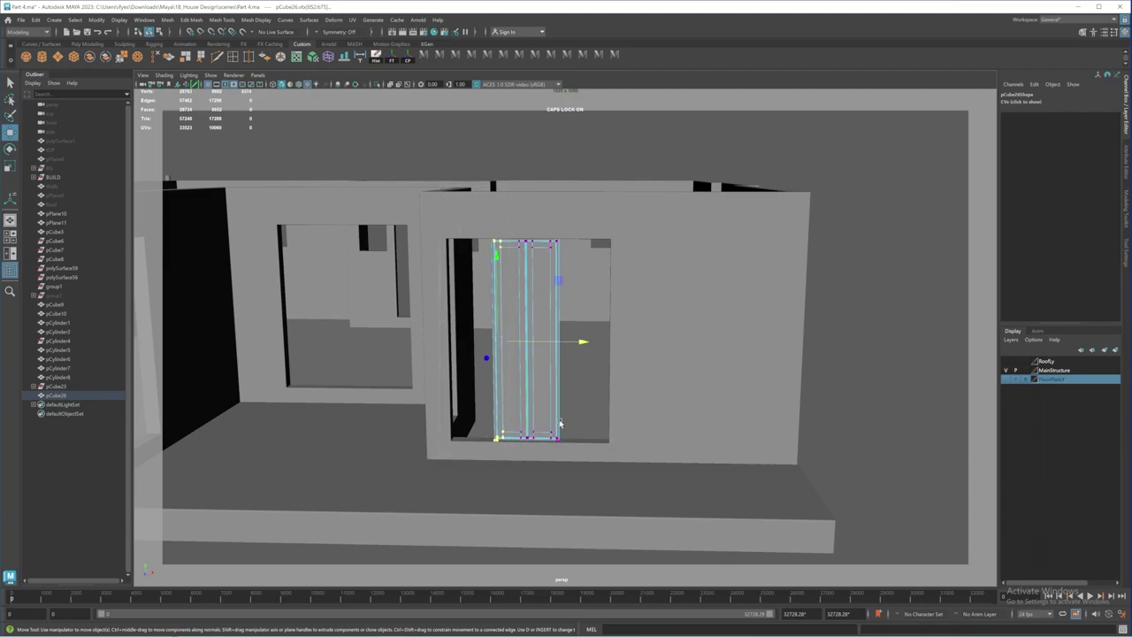
{"action": "left_click_drag", "start_coordinate": [585, 343], "coordinate": [546, 343]}
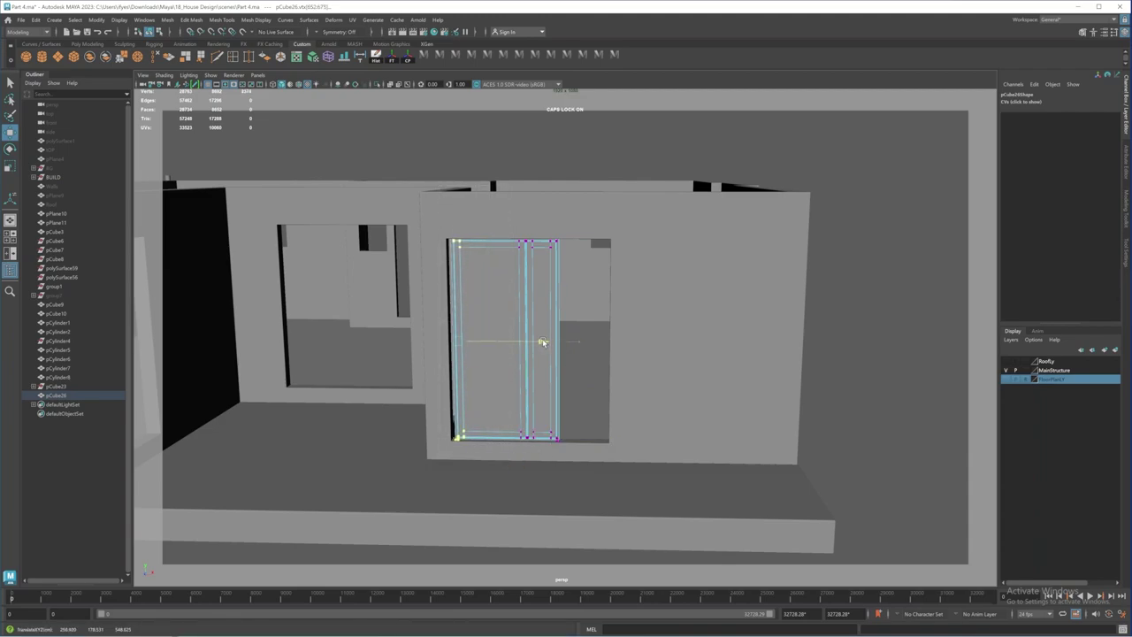
{"action": "middle_click_drag", "start_coordinate": [403, 380], "coordinate": [476, 350], "text": "alt"}
{"action": "left_click_drag", "start_coordinate": [493, 354], "coordinate": [446, 385], "text": "alt"}
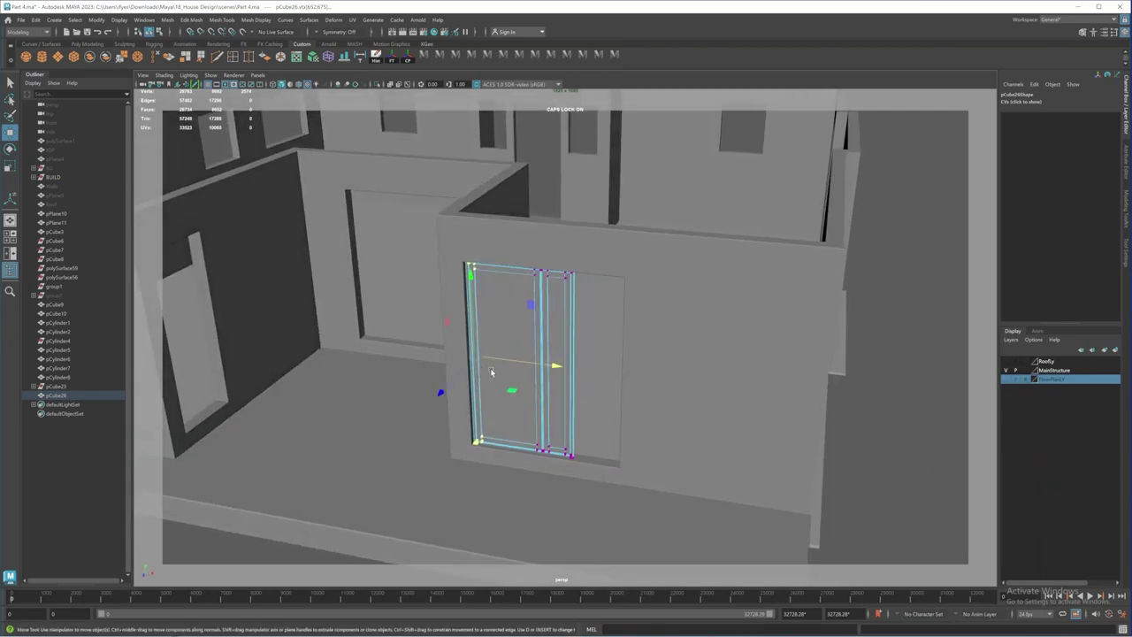
{"action": "middle_click_drag", "start_coordinate": [490, 369], "coordinate": [524, 345], "text": "alt"}
{"action": "right_click_drag", "start_coordinate": [523, 345], "coordinate": [625, 406], "text": "alt"}
{"action": "scroll", "coordinate": [625, 406], "scroll_direction": "up", "scroll_amount": 2}
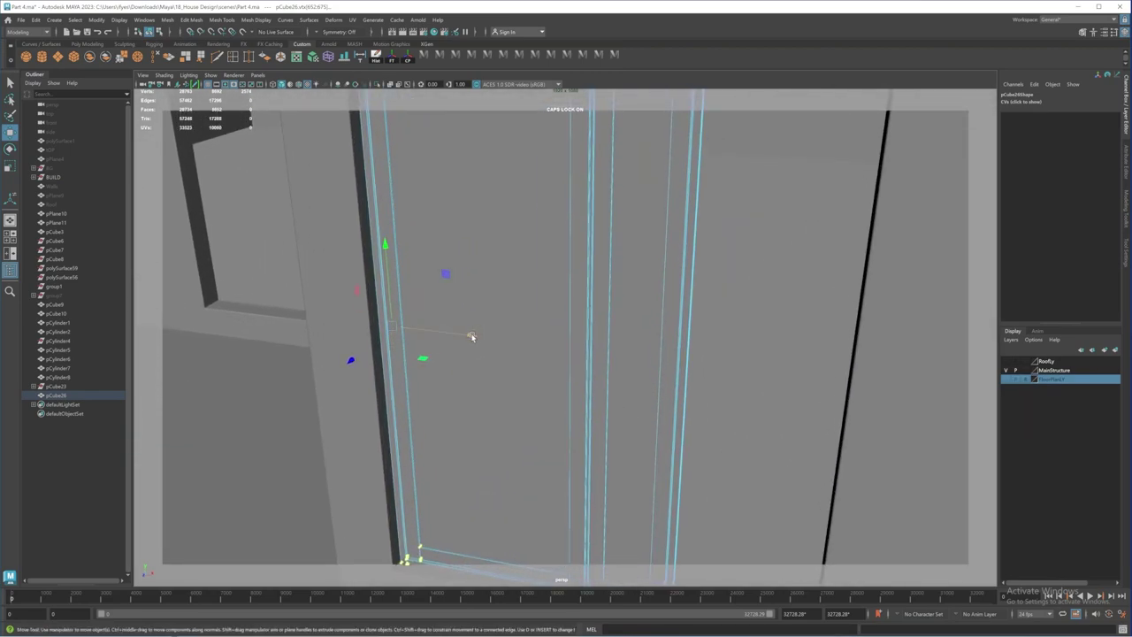
{"action": "left_click_drag", "start_coordinate": [471, 336], "coordinate": [576, 356]}
{"action": "scroll", "coordinate": [471, 337], "scroll_direction": "down", "scroll_amount": 8}
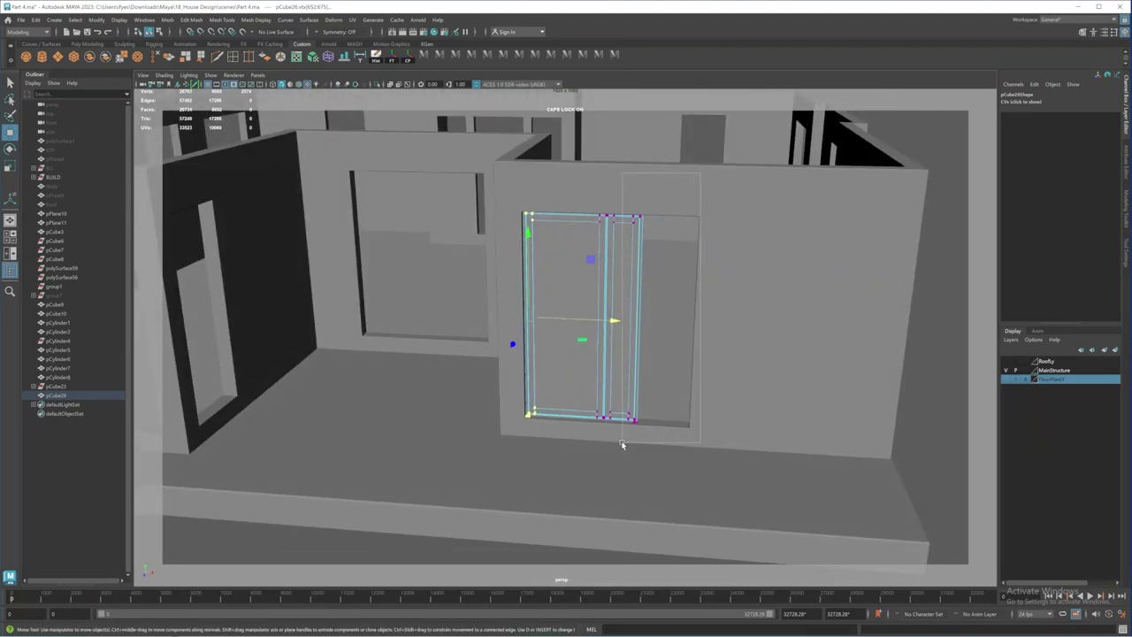
Step: Widen the window by moving its right side vertices to the right edge of the wall opening
{"action": "left_click_drag", "start_coordinate": [620, 444], "coordinate": [621, 444]}
{"action": "left_click_drag", "start_coordinate": [718, 326], "coordinate": [508, 361]}
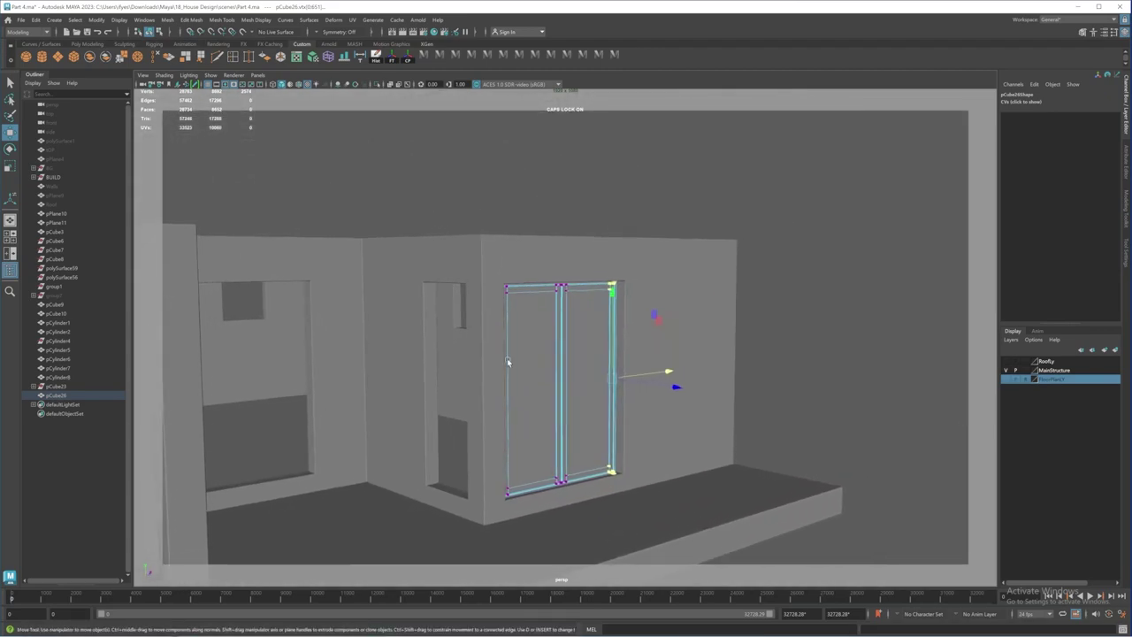
{"action": "right_click_drag", "start_coordinate": [507, 360], "coordinate": [719, 435], "text": "alt"}
{"action": "middle_click_drag", "start_coordinate": [719, 435], "coordinate": [639, 382], "text": "alt"}
{"action": "left_click_drag", "start_coordinate": [639, 381], "coordinate": [622, 385], "text": "alt"}
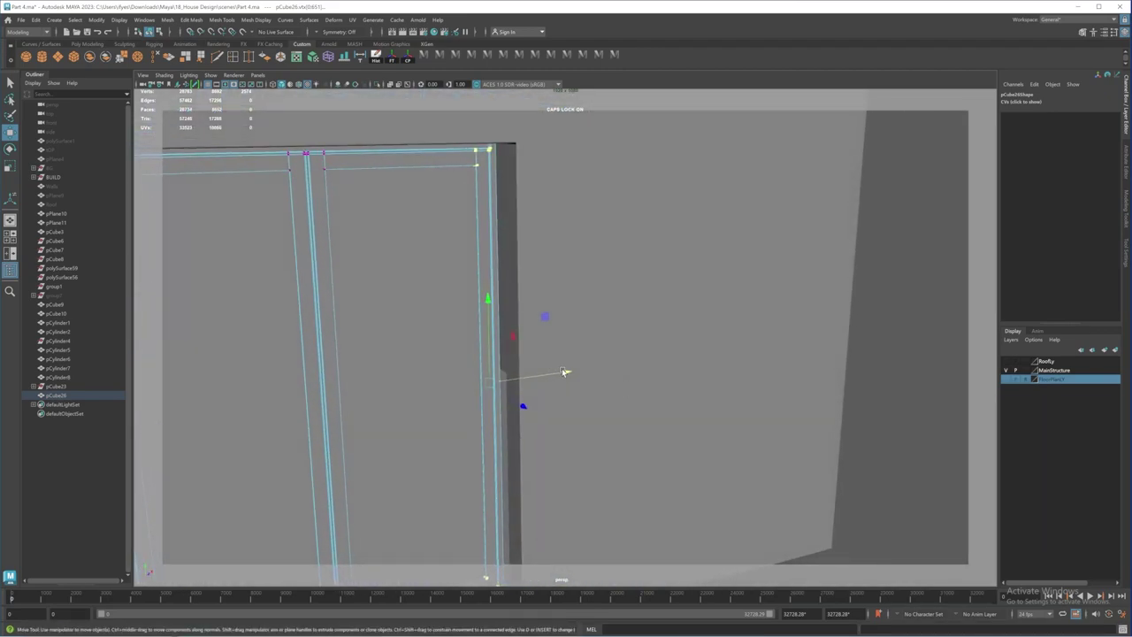
{"action": "middle_click_drag", "start_coordinate": [563, 371], "coordinate": [580, 373]}
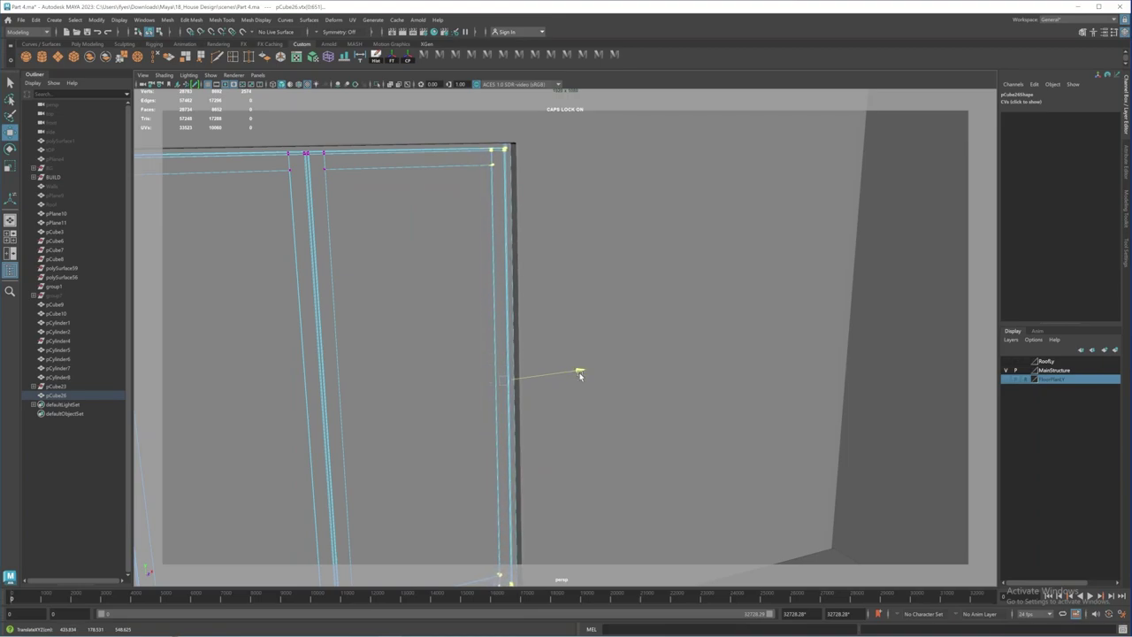
{"action": "left_click_drag", "start_coordinate": [580, 374], "coordinate": [582, 374]}
{"action": "right_click_drag", "start_coordinate": [598, 365], "coordinate": [518, 376], "text": "alt"}
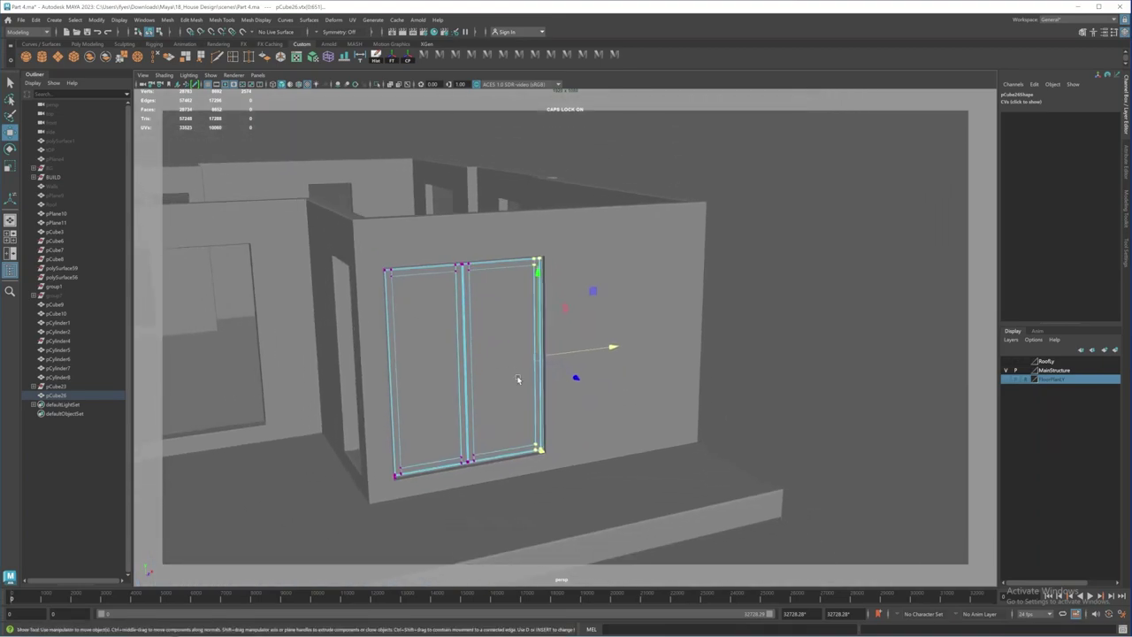
{"action": "left_click_drag", "start_coordinate": [518, 379], "coordinate": [457, 379], "text": "alt"}
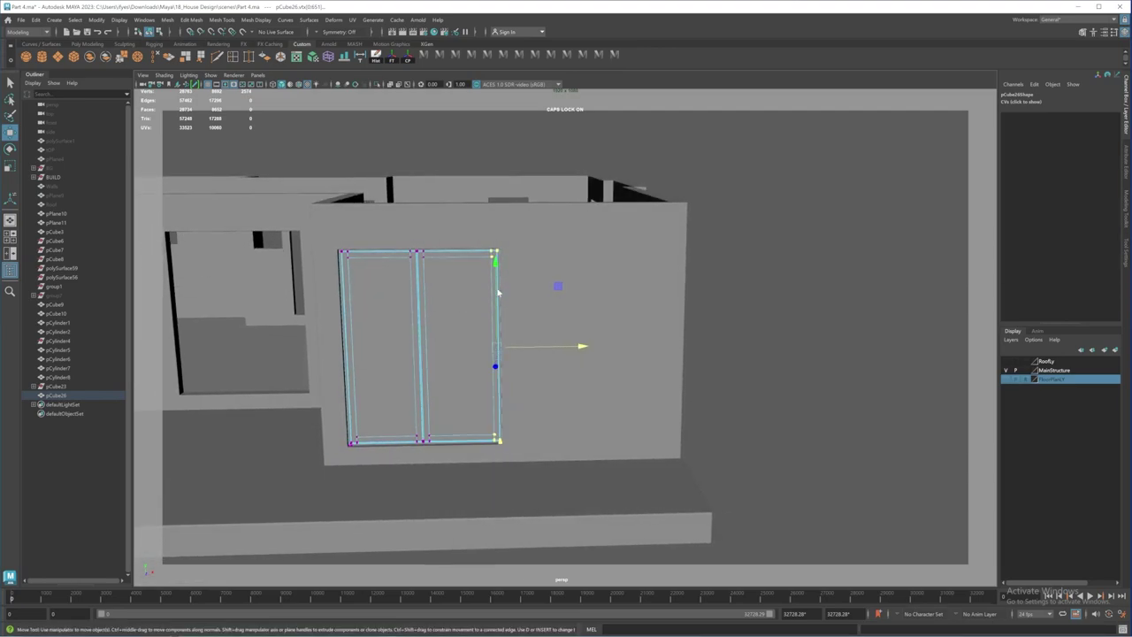
Step: Return to object mode, freeze the fitted window's transformations, and center its pivot
{"action": "right_click_drag", "start_coordinate": [498, 293], "coordinate": [531, 270]}
{"action": "right_click_drag", "start_coordinate": [535, 326], "coordinate": [505, 327], "text": "alt"}
{"action": "left_click_drag", "start_coordinate": [505, 327], "coordinate": [495, 371], "text": "alt"}
{"action": "middle_click_drag", "start_coordinate": [495, 373], "coordinate": [557, 401], "text": "alt"}
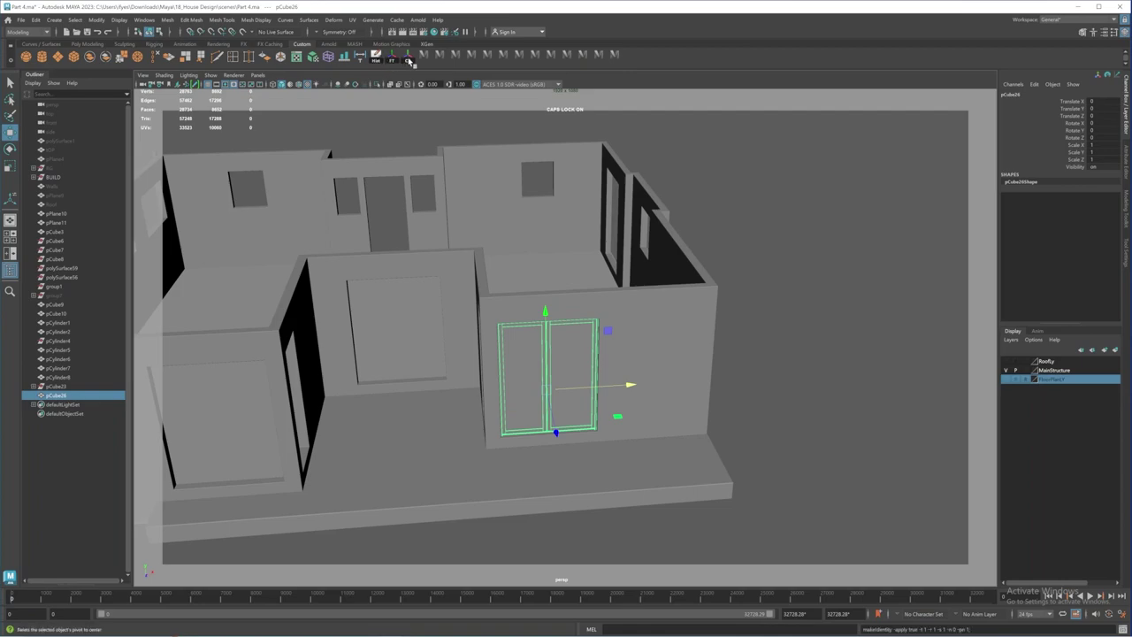
{"action": "left_click", "coordinate": [409, 61]}
Step: Duplicate the window and move the copy into the recessed middle wall opening at about X -293.4, Z -259.4
{"action": "middle_click_drag", "start_coordinate": [543, 360], "coordinate": [581, 320], "text": "alt"}
{"action": "right_click_drag", "start_coordinate": [621, 360], "coordinate": [601, 360], "text": "alt"}
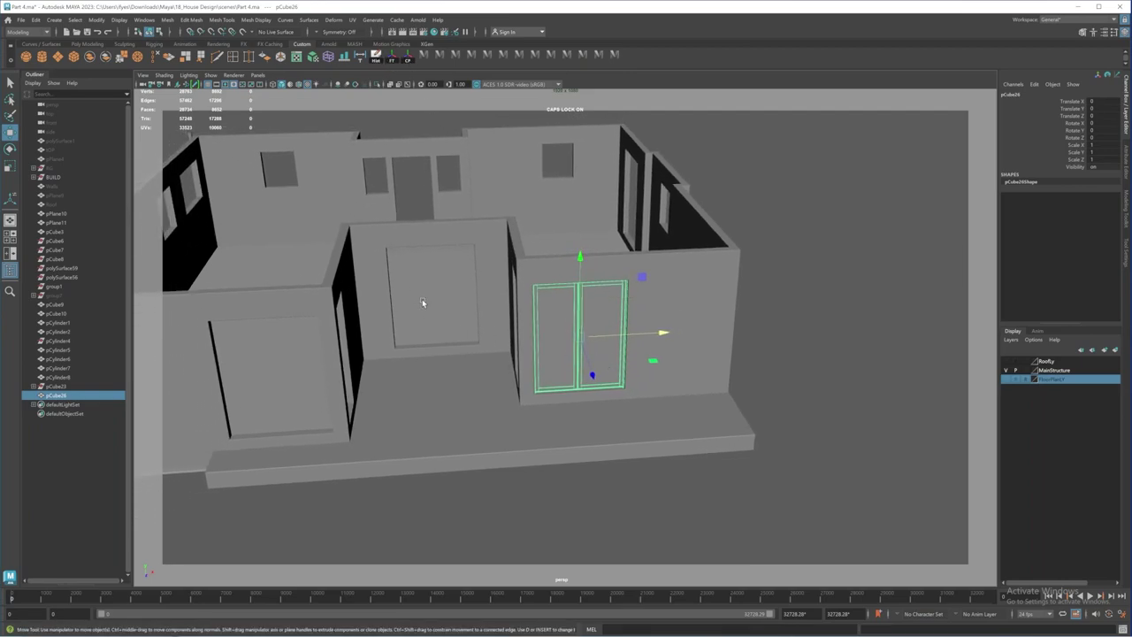
{"action": "key", "text": "ctrl+d"}
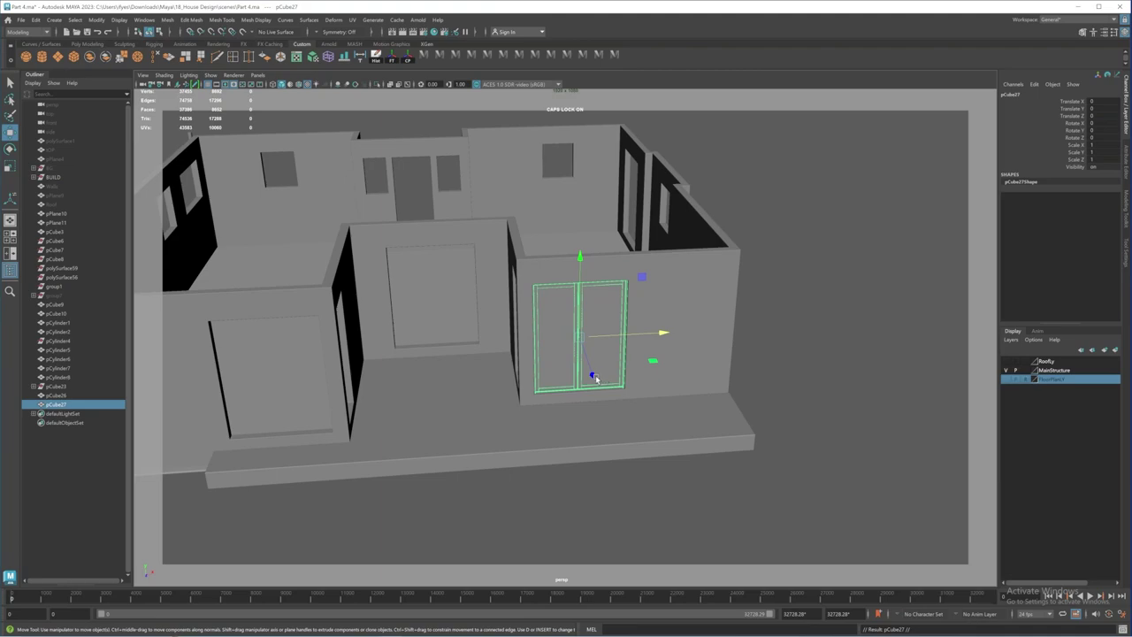
{"action": "left_click_drag", "start_coordinate": [594, 374], "coordinate": [582, 327]}
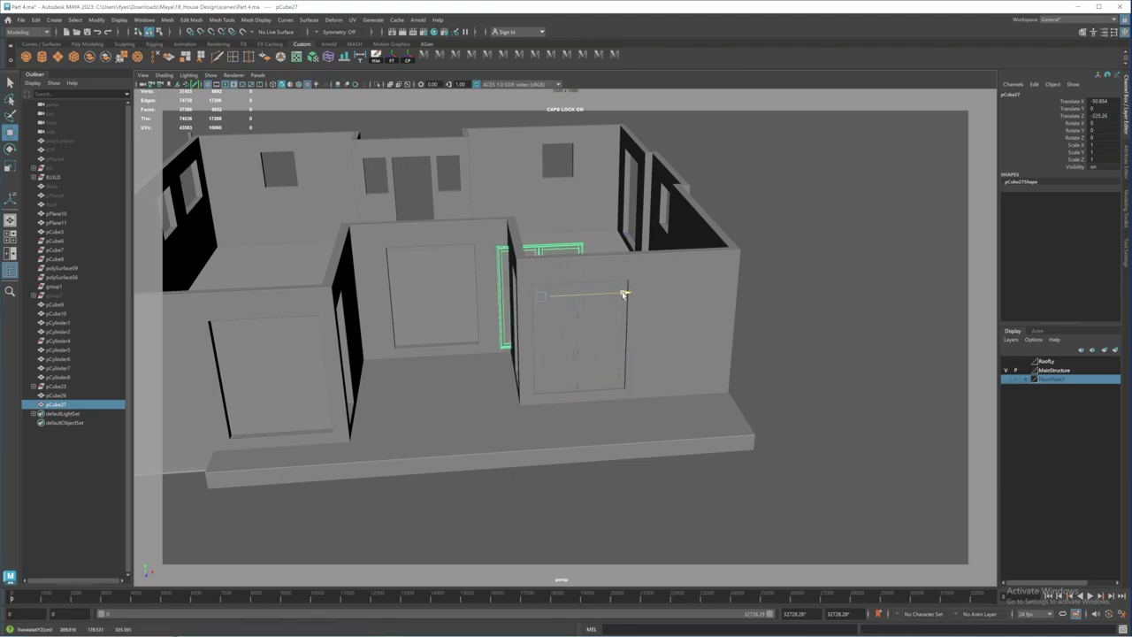
{"action": "left_click_drag", "start_coordinate": [624, 294], "coordinate": [554, 415]}
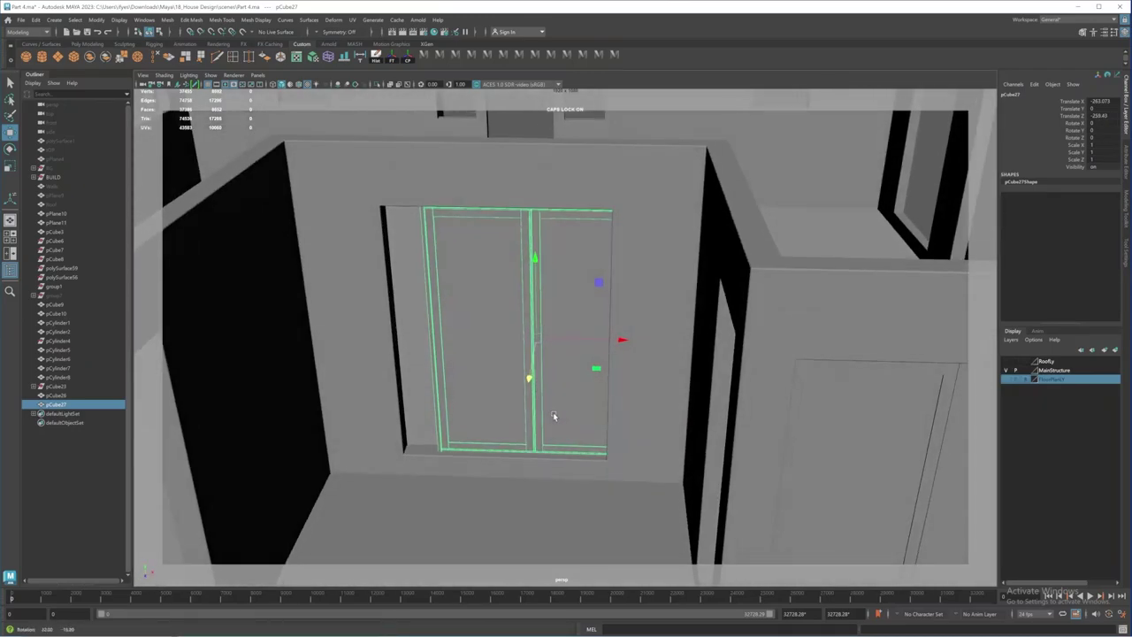
{"action": "middle_click_drag", "start_coordinate": [554, 415], "coordinate": [574, 415], "text": "alt"}
{"action": "scroll", "coordinate": [603, 403], "scroll_direction": "up", "scroll_amount": 5}
{"action": "left_click_drag", "start_coordinate": [632, 337], "coordinate": [545, 342]}
{"action": "middle_click_drag", "start_coordinate": [545, 342], "coordinate": [554, 432], "text": "alt"}
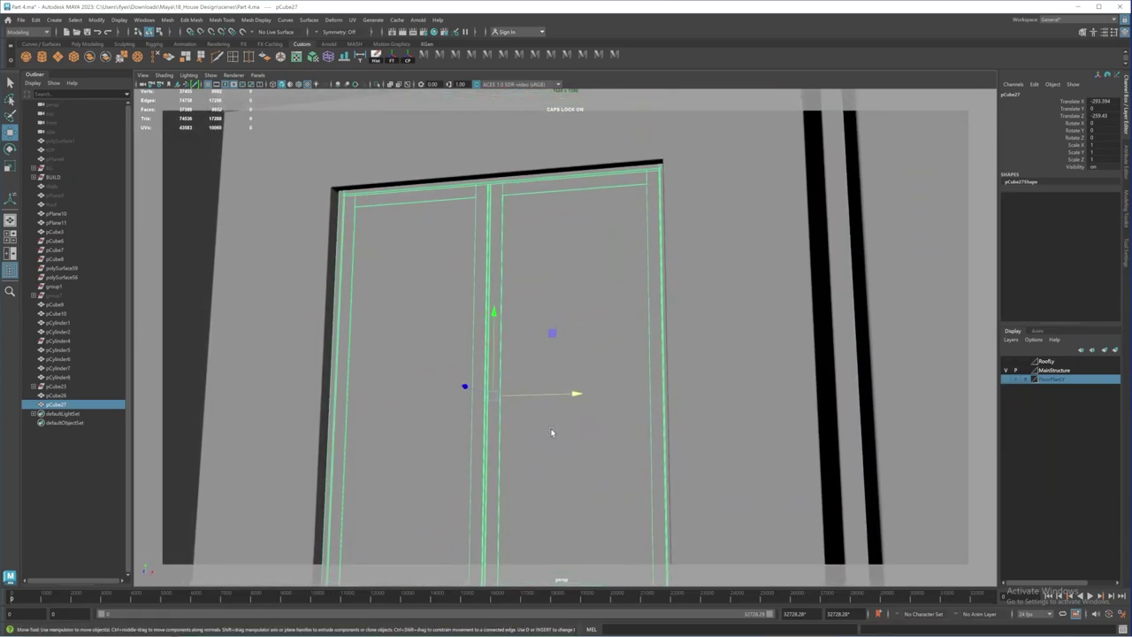
Step: Center the copied window between the sides of the recessed opening at about X -295.8
{"action": "scroll", "coordinate": [547, 415], "scroll_direction": "down", "scroll_amount": 5}
{"action": "left_click_drag", "start_coordinate": [530, 372], "coordinate": [534, 387], "text": "alt"}
{"action": "middle_click_drag", "start_coordinate": [535, 388], "coordinate": [535, 357], "text": "alt"}
{"action": "right_click_drag", "start_coordinate": [535, 356], "coordinate": [596, 386], "text": "alt"}
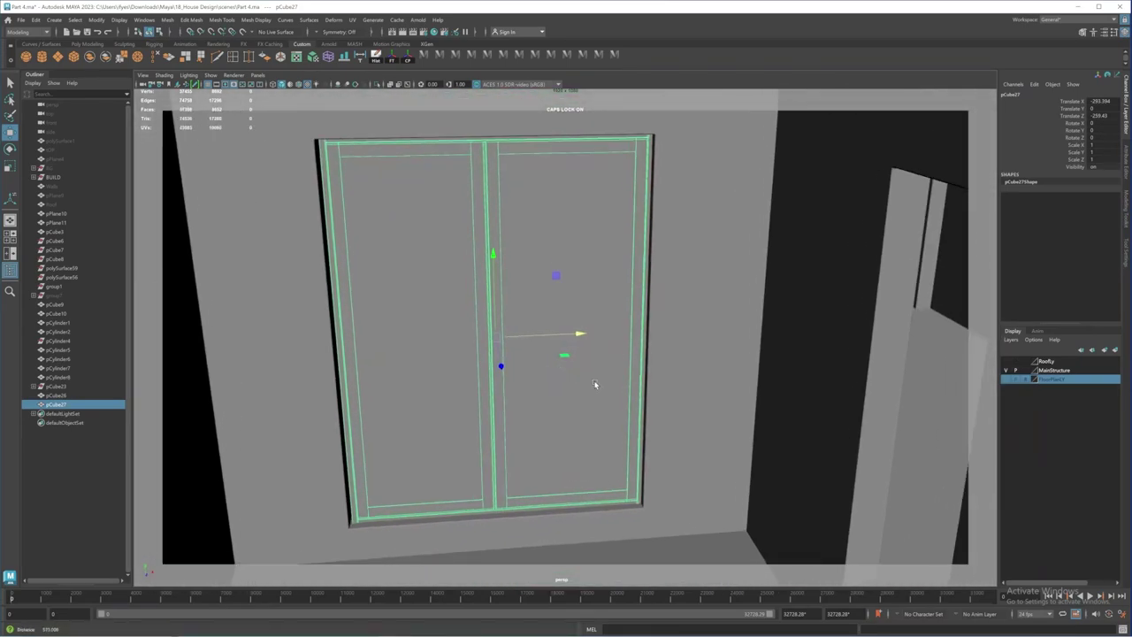
{"action": "left_click_drag", "start_coordinate": [596, 387], "coordinate": [639, 320], "text": "alt"}
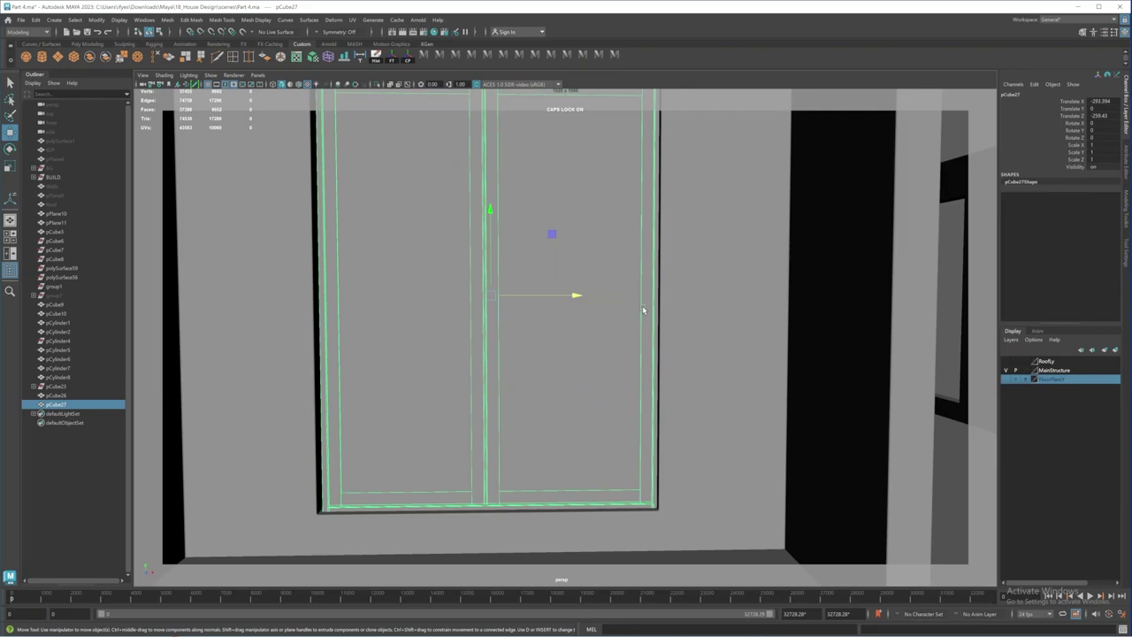
{"action": "left_click_drag", "start_coordinate": [578, 297], "coordinate": [573, 296]}
{"action": "right_click_drag", "start_coordinate": [566, 313], "coordinate": [527, 333], "text": "alt"}
{"action": "left_click_drag", "start_coordinate": [527, 333], "coordinate": [529, 339], "text": "alt"}
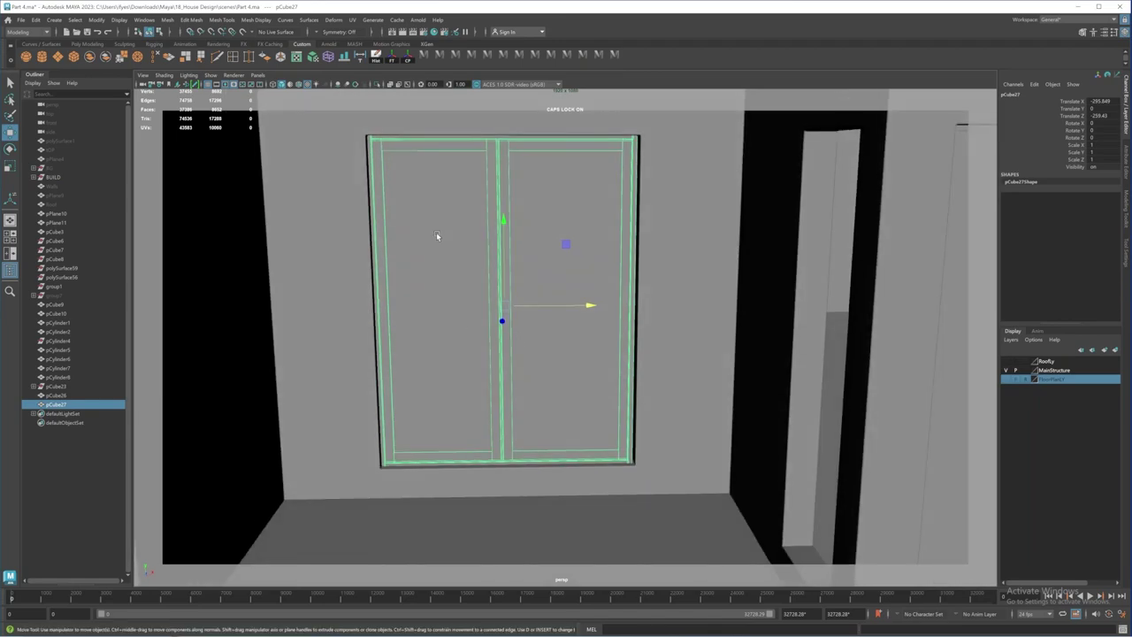
Step: Adjust the copied window's left and right side vertices to meet the sides of the recessed opening
{"action": "right_click_drag", "start_coordinate": [436, 235], "coordinate": [394, 234]}
{"action": "right_click_drag", "start_coordinate": [457, 345], "coordinate": [373, 160], "text": "alt"}
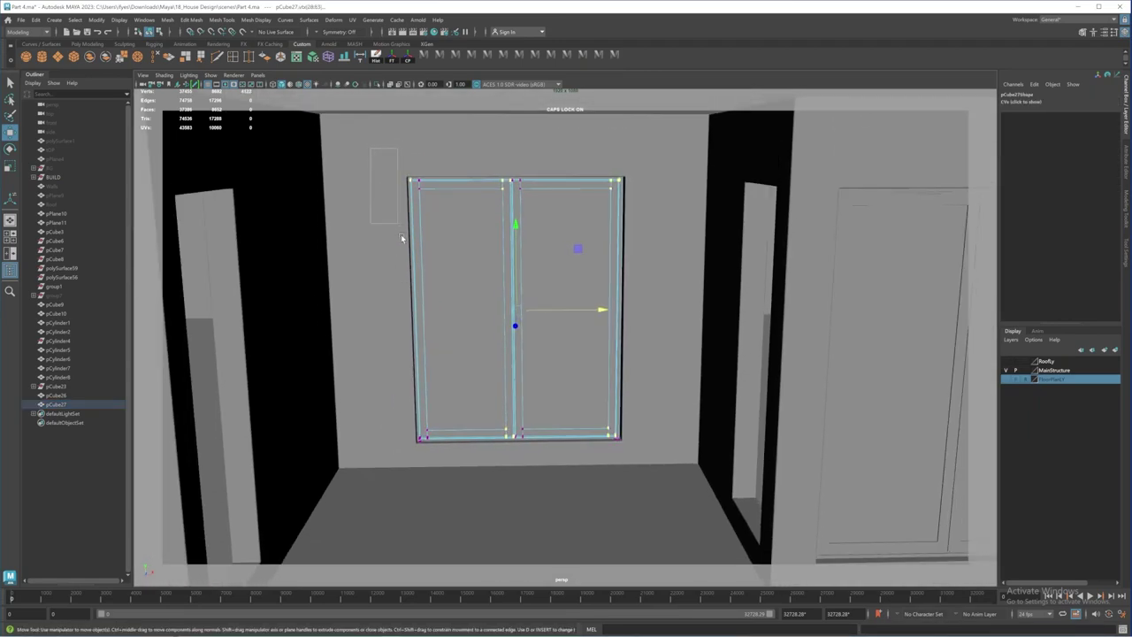
{"action": "left_click_drag", "start_coordinate": [502, 315], "coordinate": [500, 314]}
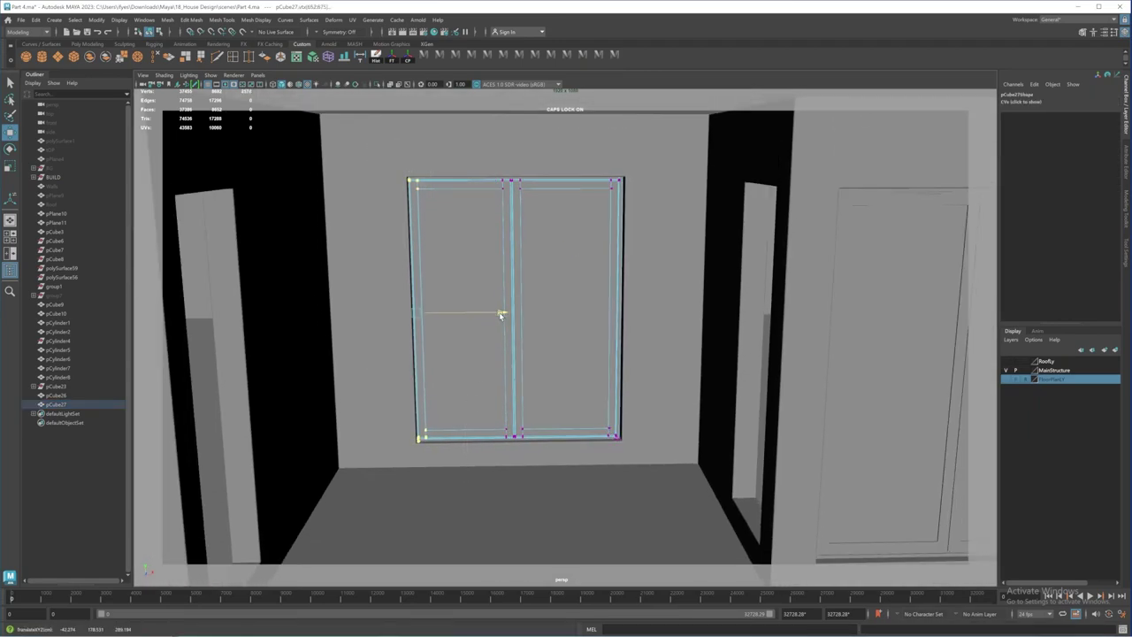
{"action": "left_click_drag", "start_coordinate": [591, 149], "coordinate": [660, 434]}
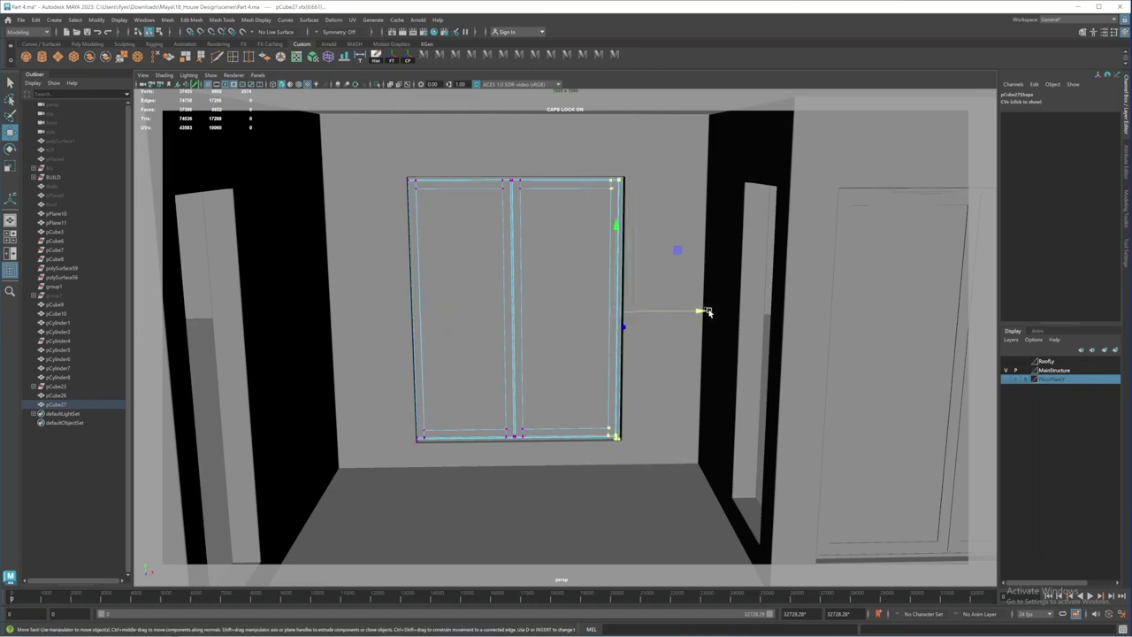
{"action": "right_click_drag", "start_coordinate": [571, 205], "coordinate": [537, 212]}
{"action": "left_click", "coordinate": [575, 226]}
{"action": "left_click_drag", "start_coordinate": [699, 313], "coordinate": [698, 312]}
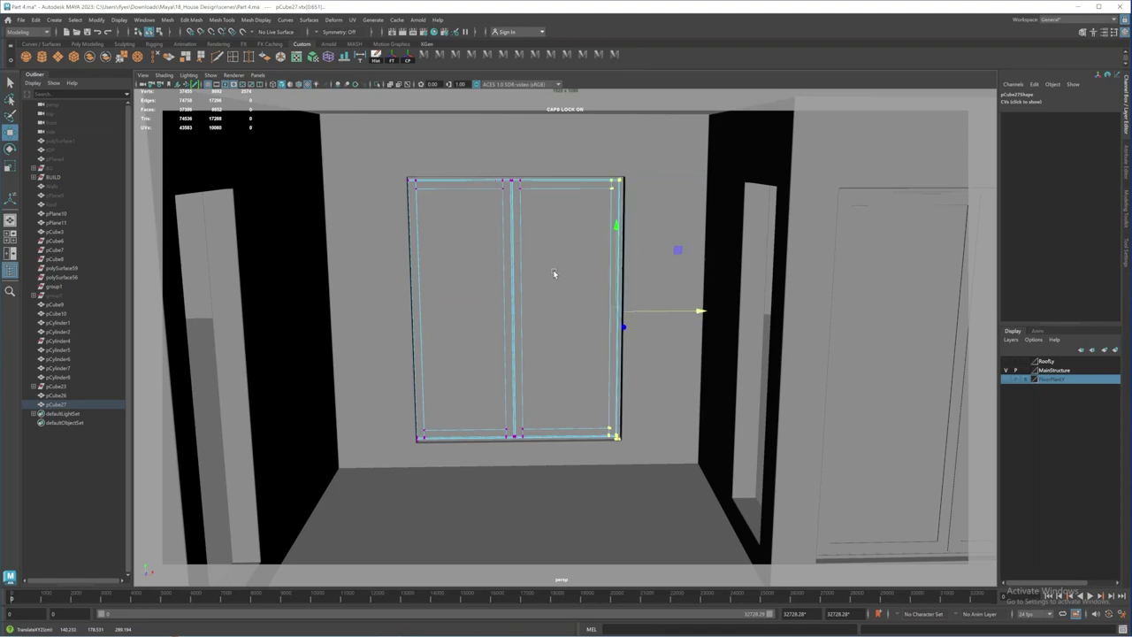
Step: Shift the copied window's central frame vertices slightly right so the two sashes are even, and return to object mode
{"action": "left_click_drag", "start_coordinate": [477, 148], "coordinate": [517, 295]}
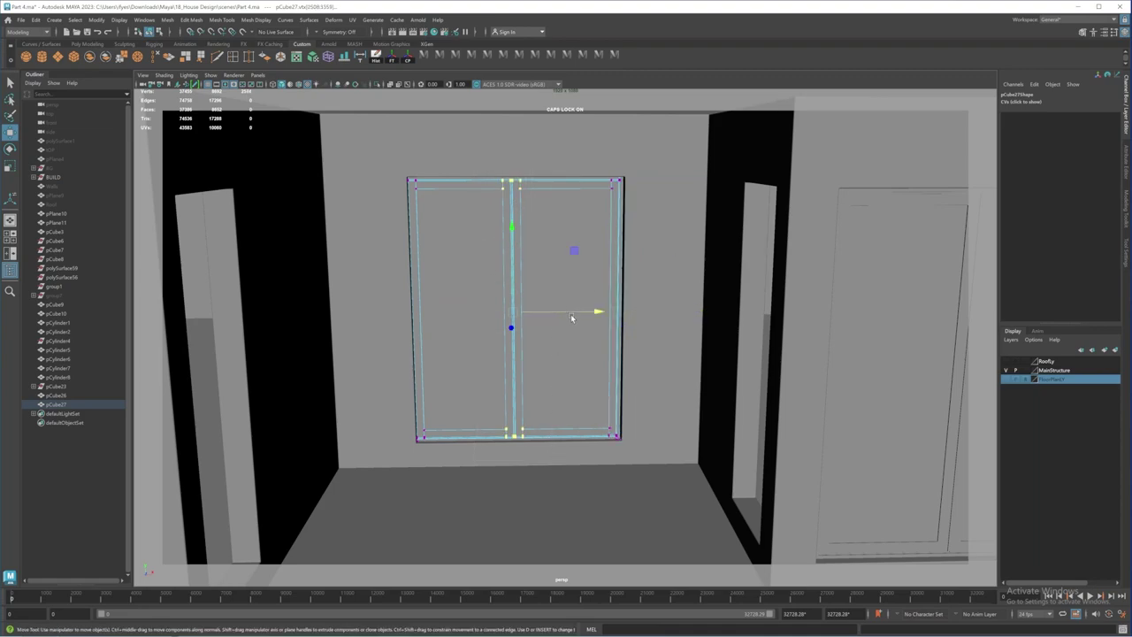
{"action": "left_click_drag", "start_coordinate": [594, 314], "coordinate": [599, 312]}
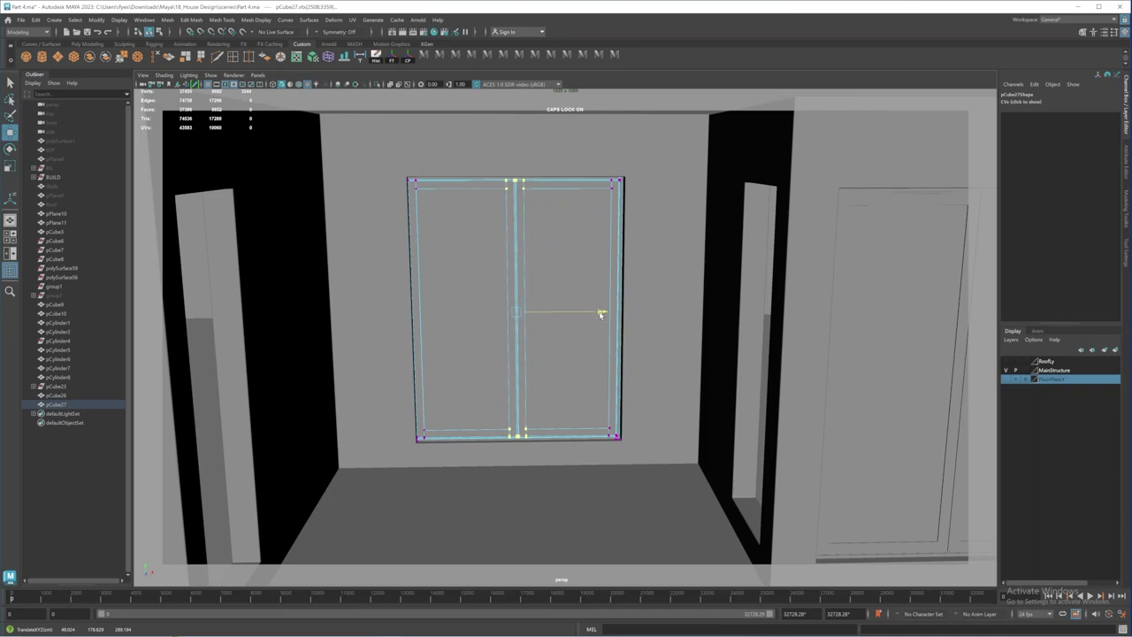
{"action": "right_click_drag", "start_coordinate": [526, 216], "coordinate": [571, 202]}
Step: Duplicate the front right window and move the copy into the front left wall opening at about X -591.3, Z 102.2
{"action": "left_click_drag", "start_coordinate": [549, 312], "coordinate": [551, 328], "text": "alt"}
{"action": "right_click_drag", "start_coordinate": [571, 265], "coordinate": [412, 273], "text": "alt"}
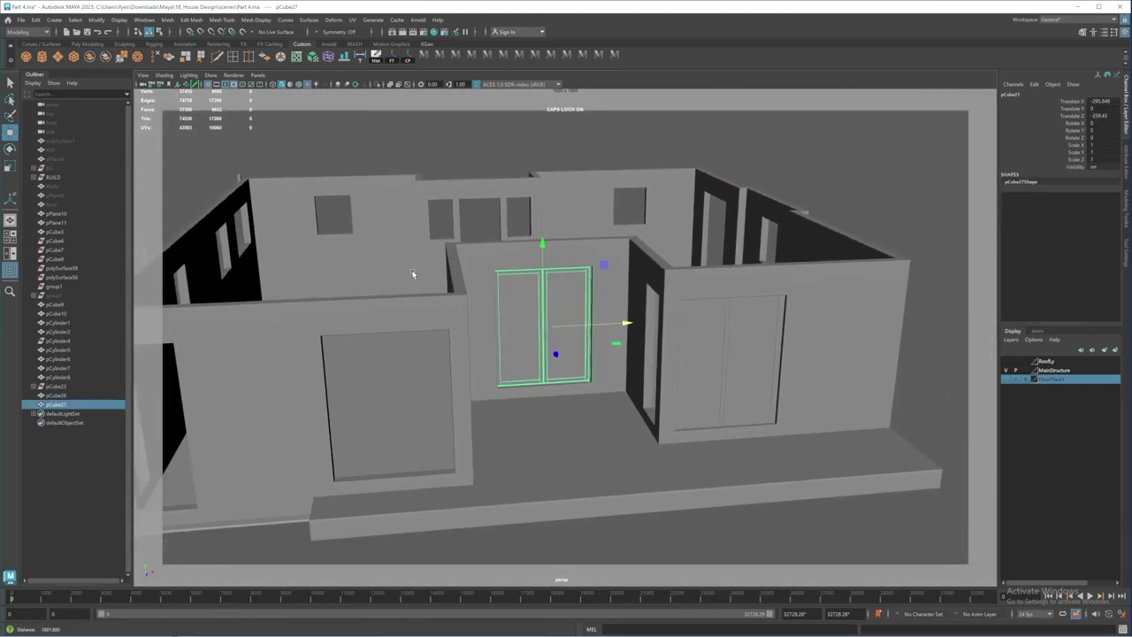
{"action": "left_click_drag", "start_coordinate": [719, 340], "coordinate": [690, 343], "text": "alt"}
{"action": "left_click", "coordinate": [714, 370]}
{"action": "key", "text": "ctrl+d"}
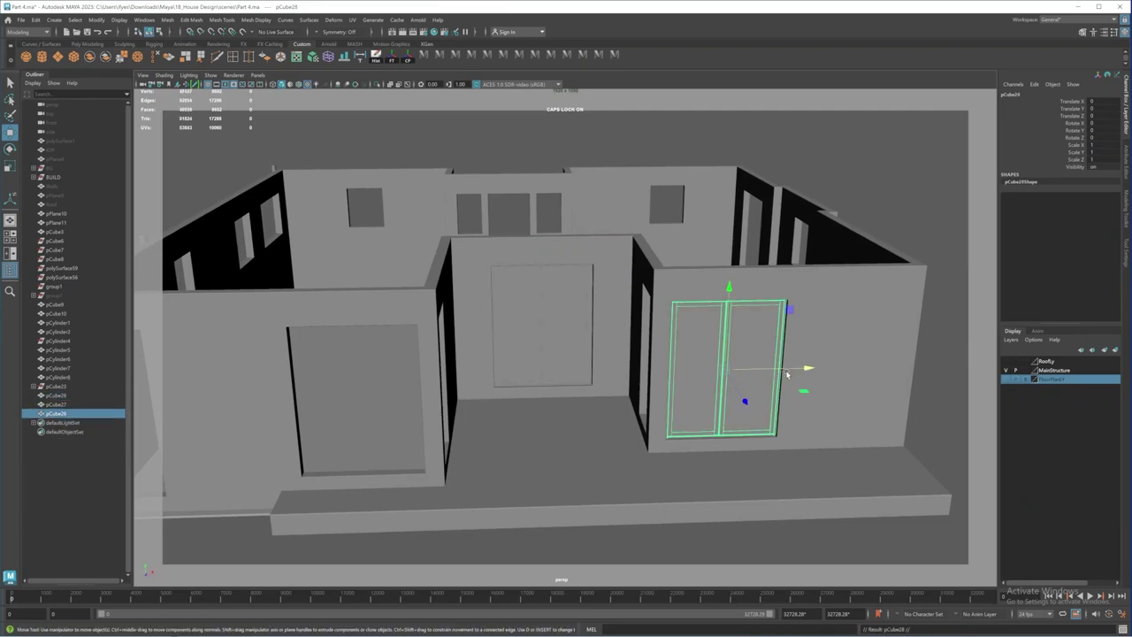
{"action": "left_click_drag", "start_coordinate": [807, 366], "coordinate": [504, 451]}
{"action": "right_click_drag", "start_coordinate": [455, 409], "coordinate": [498, 446], "text": "alt"}
{"action": "middle_click_drag", "start_coordinate": [498, 446], "coordinate": [501, 415], "text": "alt"}
{"action": "left_click_drag", "start_coordinate": [501, 415], "coordinate": [651, 370], "text": "alt"}
{"action": "left_click_drag", "start_coordinate": [568, 356], "coordinate": [529, 360], "text": "alt"}
{"action": "right_click_drag", "start_coordinate": [530, 360], "coordinate": [642, 404], "text": "alt"}
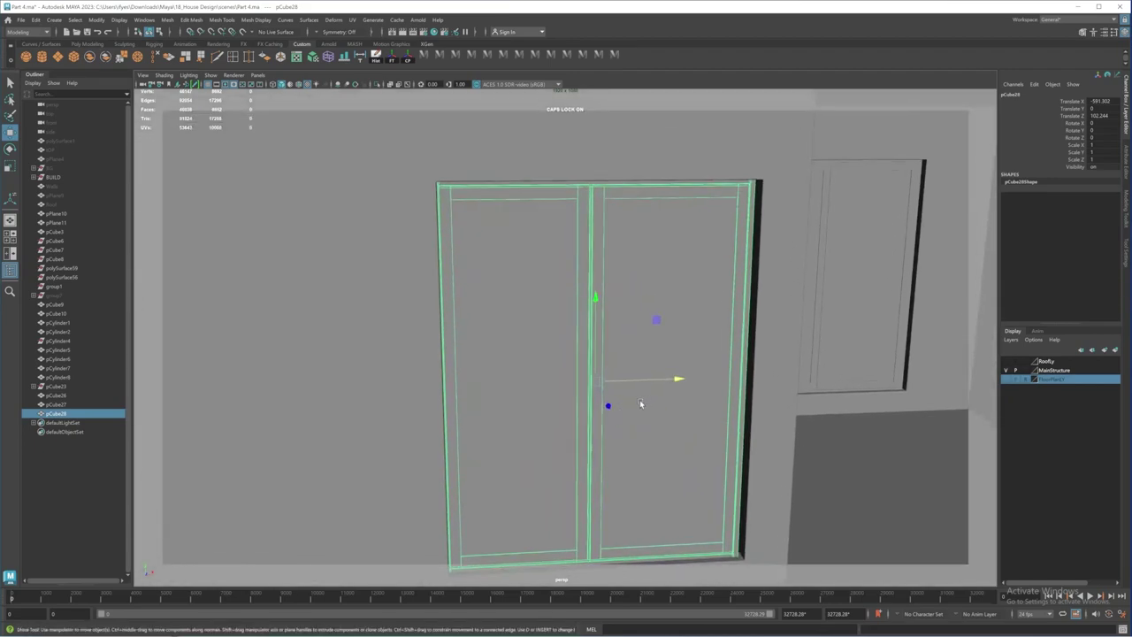
Step: Fine-tune the front left window within its opening to about X -588.6, Y 0.6
{"action": "left_click_drag", "start_coordinate": [642, 405], "coordinate": [674, 491], "text": "alt"}
{"action": "middle_click_drag", "start_coordinate": [673, 491], "coordinate": [610, 352], "text": "alt"}
{"action": "right_click_drag", "start_coordinate": [636, 356], "coordinate": [586, 356], "text": "alt"}
{"action": "left_click_drag", "start_coordinate": [586, 356], "coordinate": [541, 257], "text": "alt"}
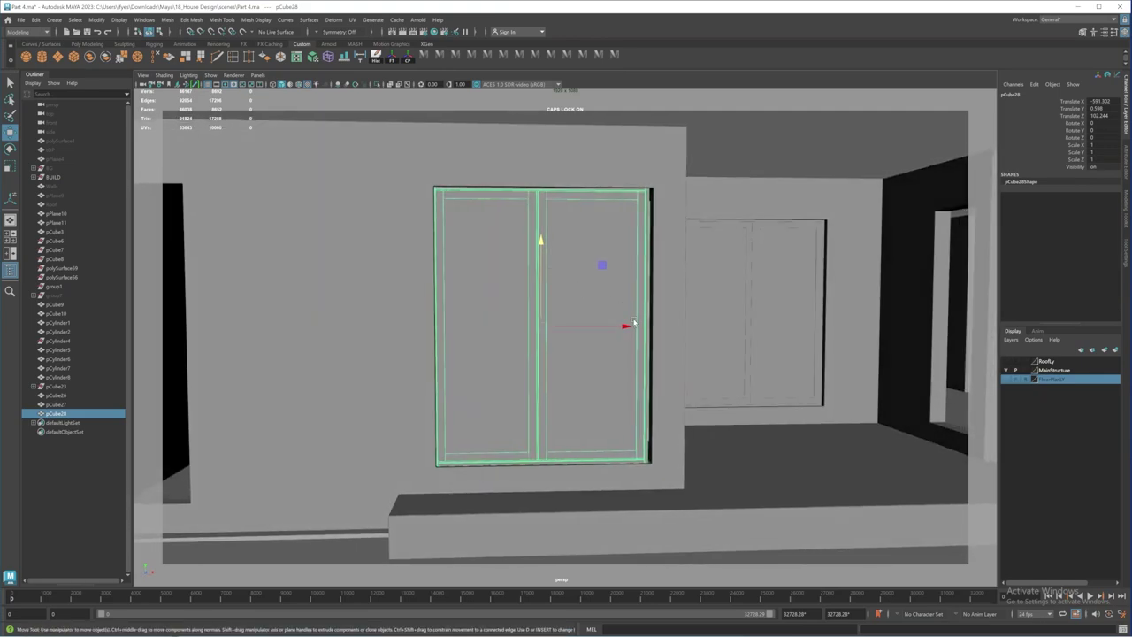
{"action": "left_click_drag", "start_coordinate": [628, 328], "coordinate": [633, 329]}
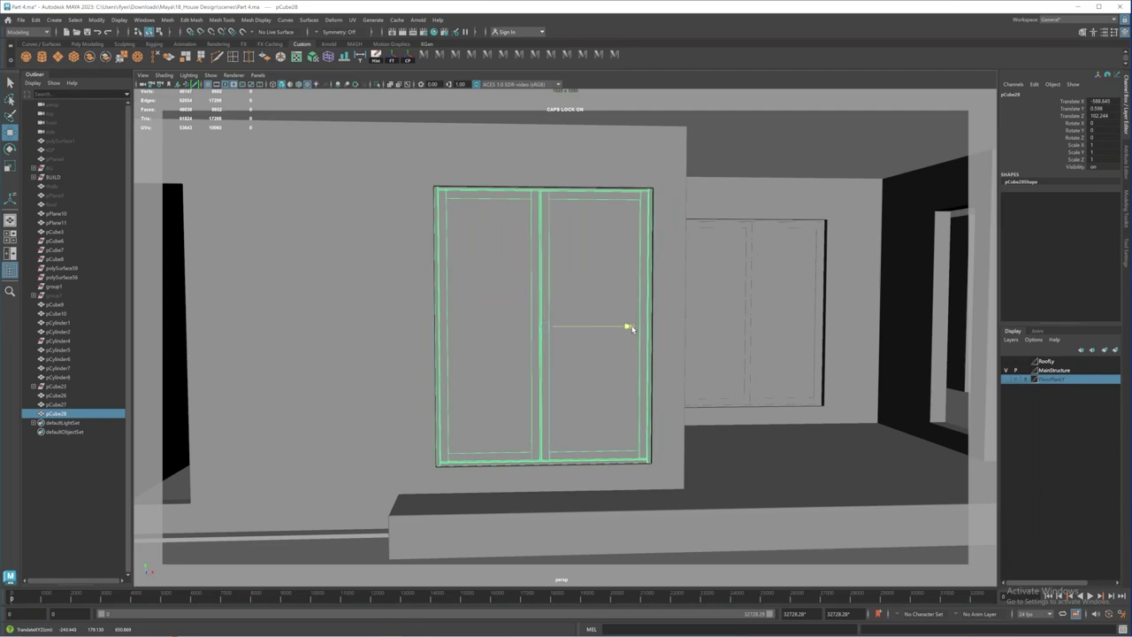
Step: Duplicate the front left window and move the copy along X to the narrow corner opening at about X -874.6
{"action": "scroll", "coordinate": [516, 301], "scroll_direction": "down", "scroll_amount": 4}
{"action": "mouse_move", "coordinate": [517, 301]}
{"action": "left_mouse_down", "text": "alt"}
{"action": "mouse_move", "coordinate": [475, 312]}
{"action": "mouse_move", "coordinate": [501, 309]}
{"action": "left_mouse_up", "text": "alt"}
{"action": "middle_click_drag", "start_coordinate": [511, 365], "coordinate": [521, 321], "text": "alt"}
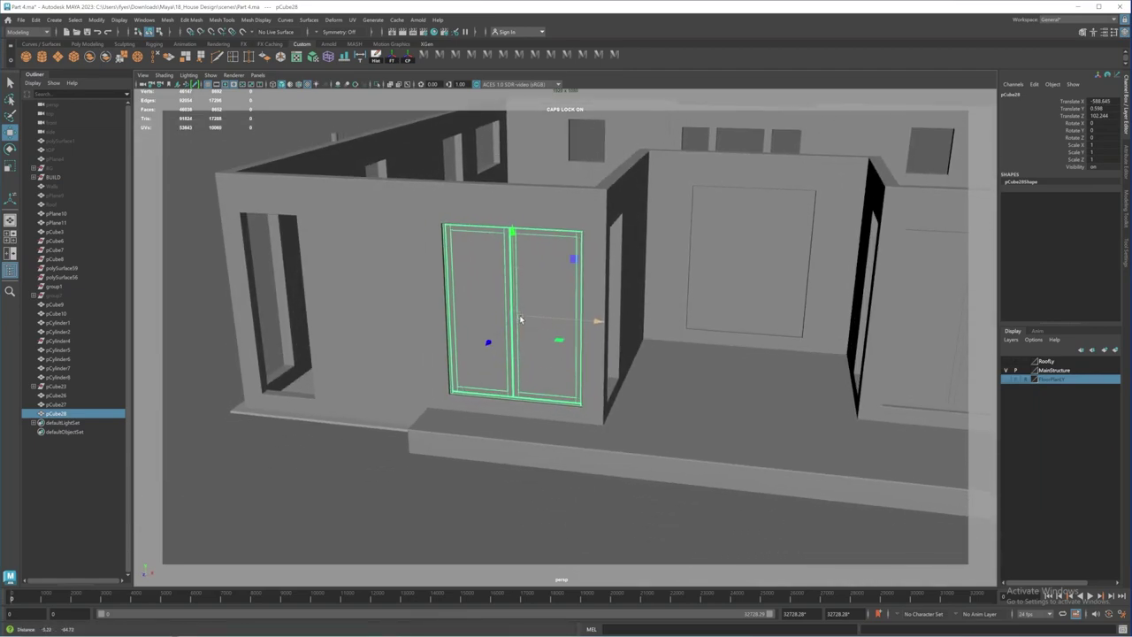
{"action": "scroll", "coordinate": [525, 340], "scroll_direction": "down", "scroll_amount": 3}
{"action": "mouse_move", "coordinate": [519, 346]}
{"action": "left_mouse_down", "text": "alt"}
{"action": "mouse_move", "coordinate": [556, 317]}
{"action": "mouse_move", "coordinate": [579, 359]}
{"action": "mouse_move", "coordinate": [564, 372]}
{"action": "left_mouse_up", "text": "alt"}
{"action": "scroll", "coordinate": [556, 316], "scroll_direction": "down", "scroll_amount": 2}
{"action": "mouse_move", "coordinate": [641, 336]}
{"action": "left_mouse_down", "text": "alt"}
{"action": "mouse_move", "coordinate": [652, 360]}
{"action": "mouse_move", "coordinate": [668, 354]}
{"action": "left_mouse_up", "text": "alt"}
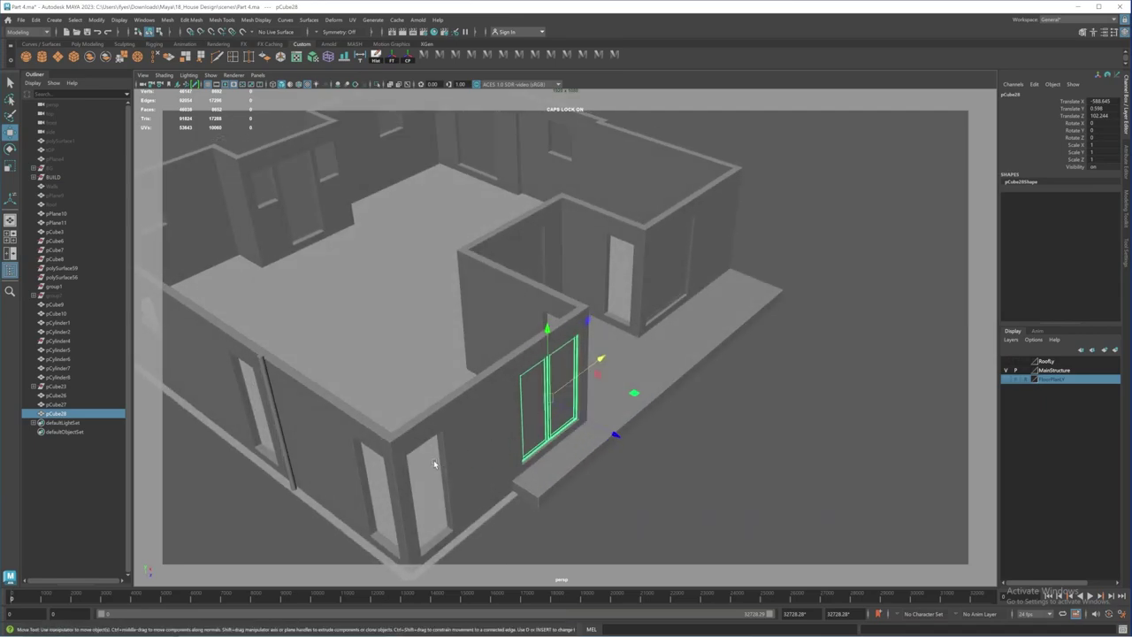
{"action": "left_click_drag", "start_coordinate": [434, 462], "coordinate": [609, 339], "text": "alt"}
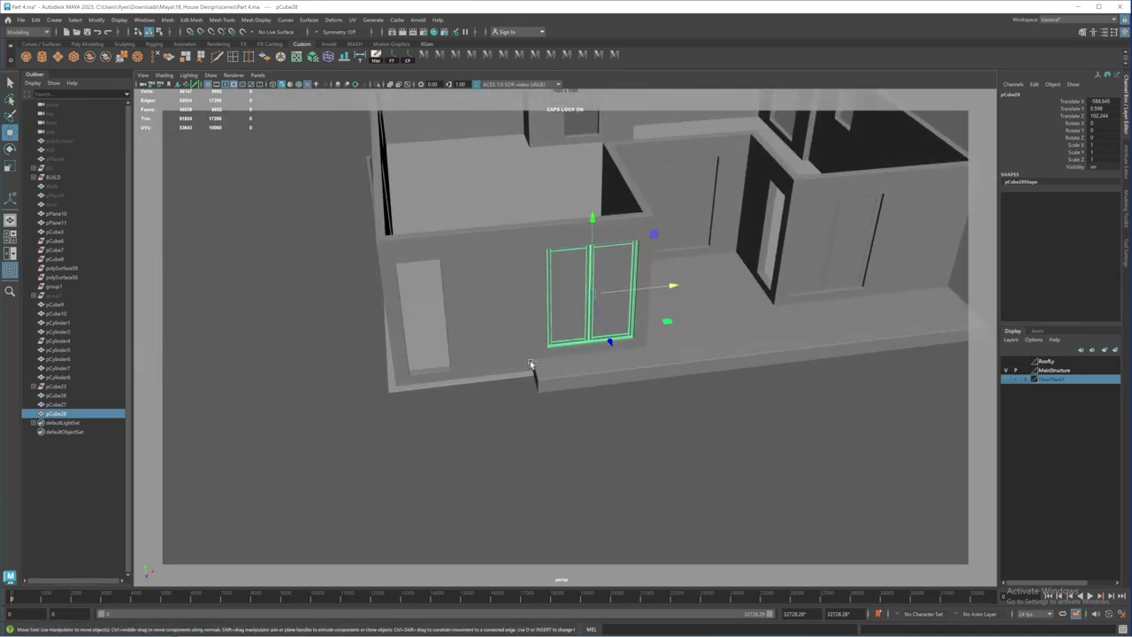
{"action": "key", "text": "ctrl+d"}
{"action": "left_click_drag", "start_coordinate": [668, 287], "coordinate": [539, 298]}
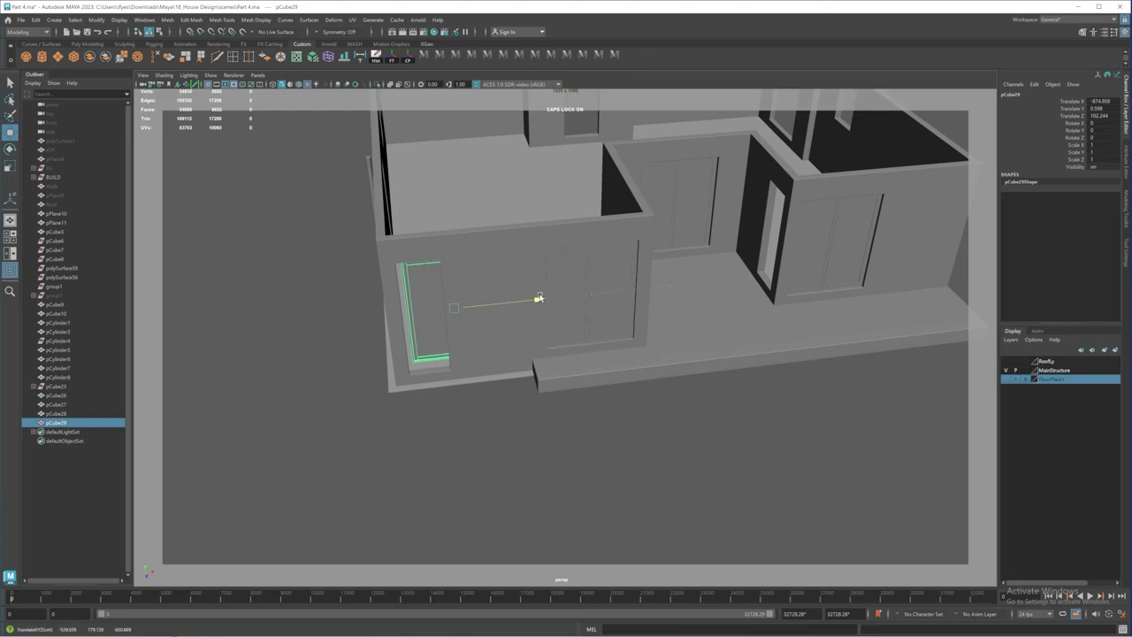
Step: Move the copied window out in front of the wall to about Z 380, and save the scene
{"action": "left_click_drag", "start_coordinate": [537, 337], "coordinate": [566, 363], "text": "alt"}
{"action": "scroll", "coordinate": [572, 365], "scroll_direction": "up", "scroll_amount": 5}
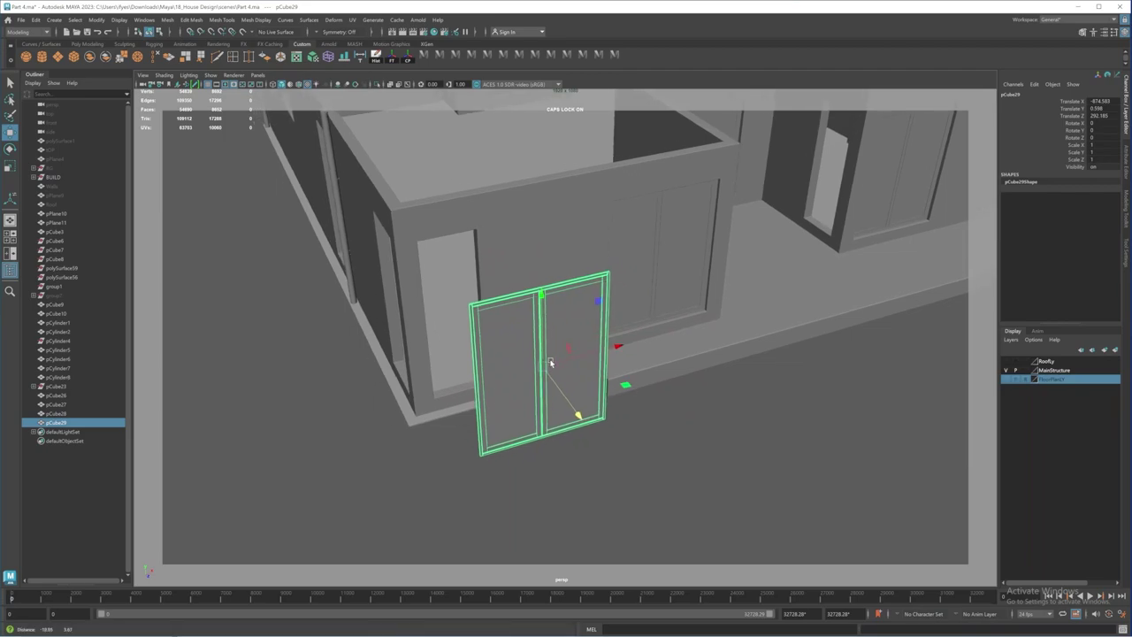
{"action": "mouse_move", "coordinate": [550, 363]}
{"action": "middle_mouse_down", "text": "alt"}
{"action": "mouse_move", "coordinate": [581, 363]}
{"action": "mouse_move", "coordinate": [545, 395]}
{"action": "mouse_move", "coordinate": [543, 375]}
{"action": "middle_mouse_up", "text": "alt"}
{"action": "right_click_drag", "start_coordinate": [543, 374], "coordinate": [526, 340], "text": "alt"}
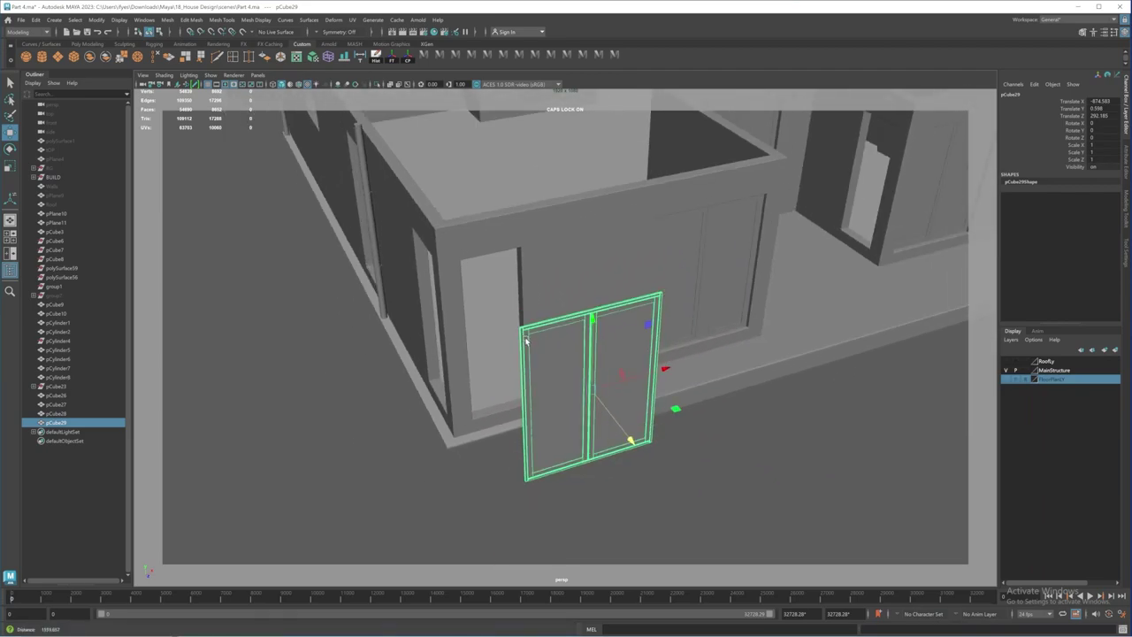
{"action": "left_click", "coordinate": [87, 32]}
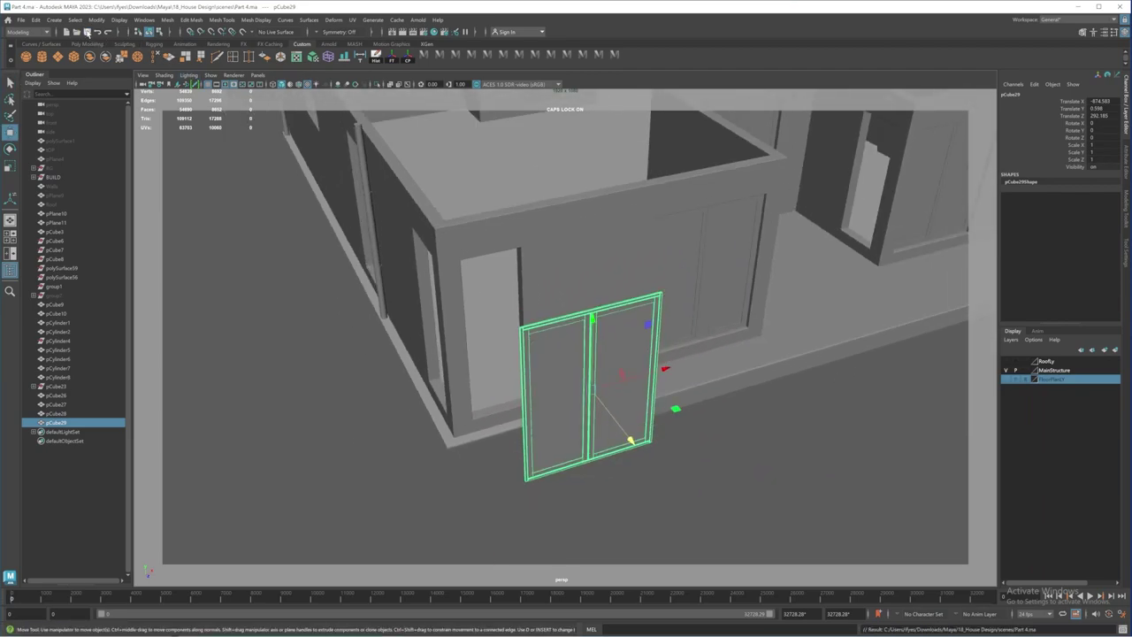
{"action": "middle_click_drag", "start_coordinate": [594, 423], "coordinate": [563, 391], "text": "alt"}
{"action": "right_click_drag", "start_coordinate": [564, 392], "coordinate": [494, 351], "text": "alt"}
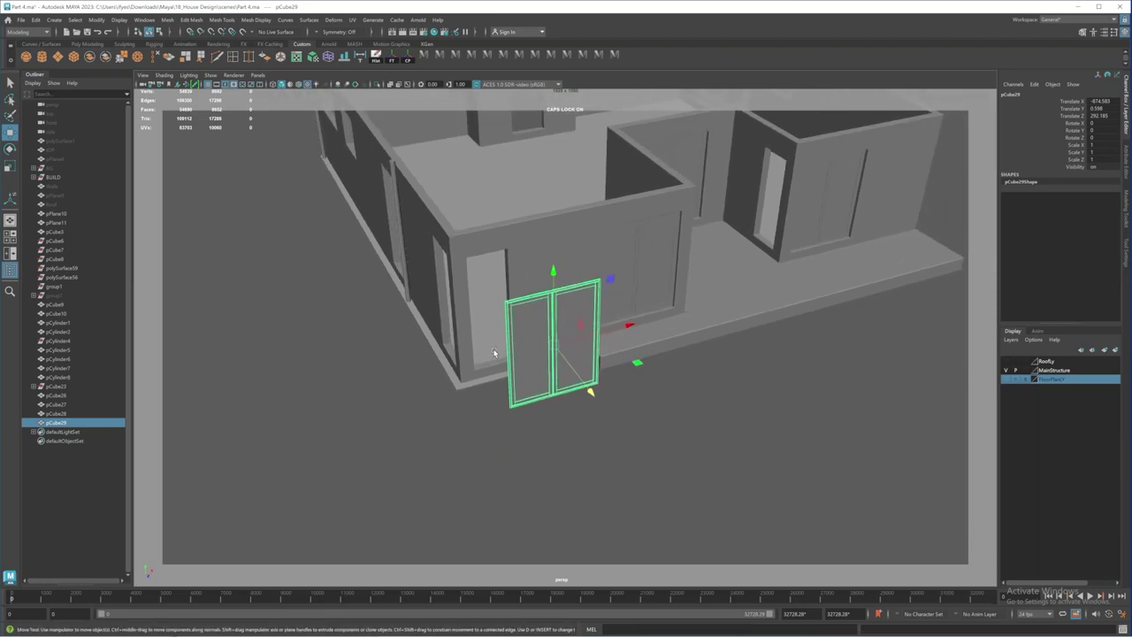
{"action": "left_click_drag", "start_coordinate": [494, 340], "coordinate": [489, 361], "text": "alt"}
{"action": "left_click_drag", "start_coordinate": [543, 500], "coordinate": [551, 525]}
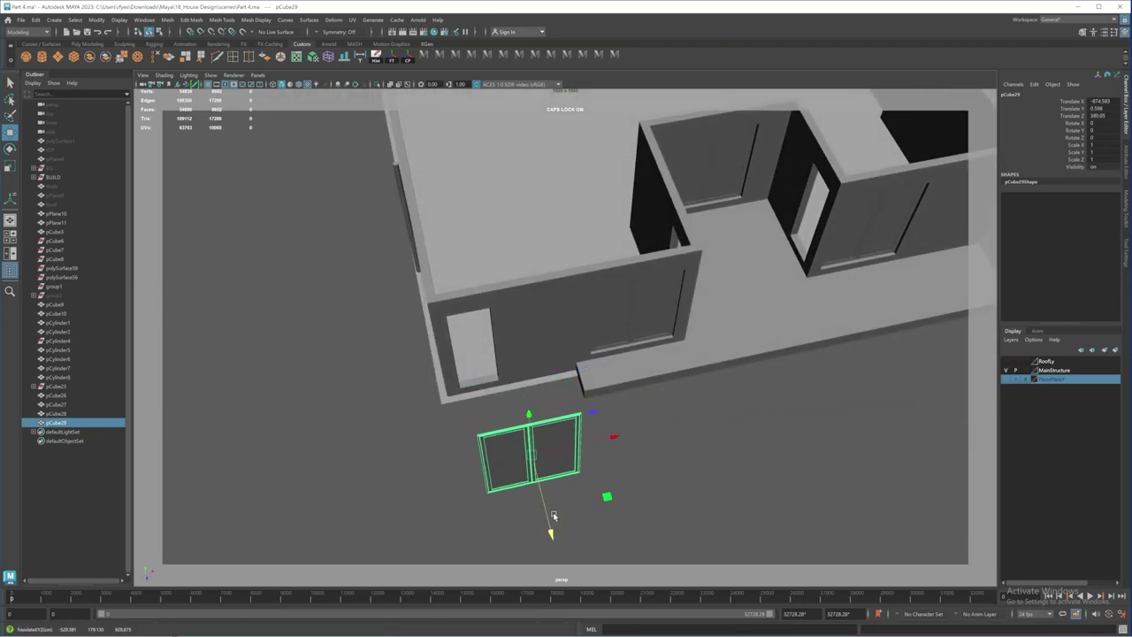
{"action": "scroll", "coordinate": [505, 485], "scroll_direction": "up", "scroll_amount": 5}
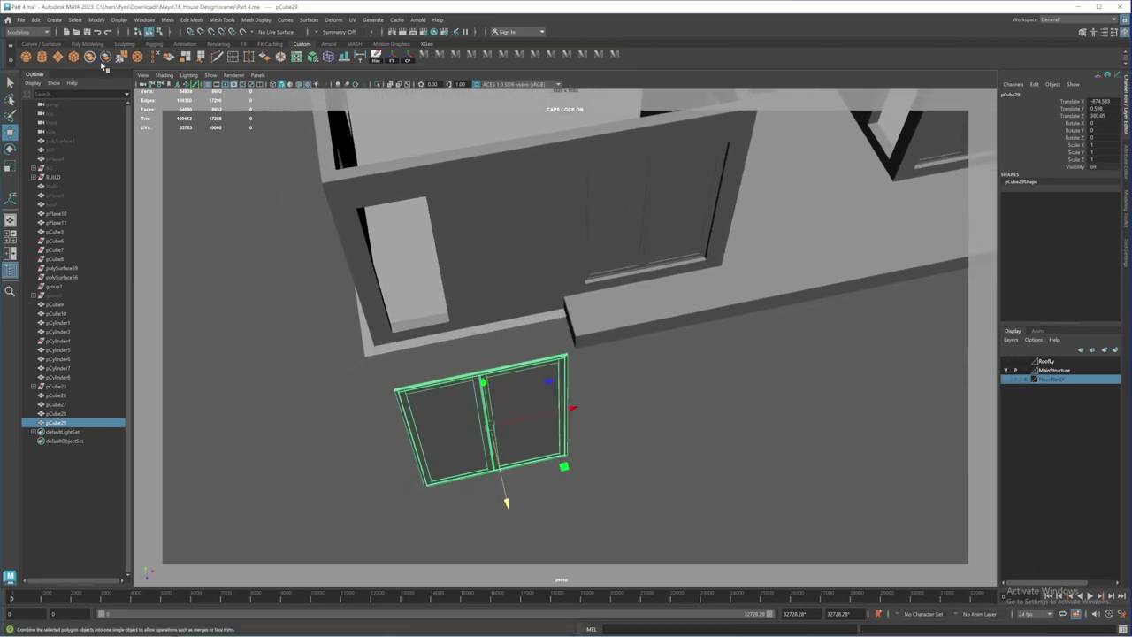
Step: Separate the copied window into its individual pieces, center their pivots and delete their history
{"action": "left_click", "coordinate": [105, 57]}
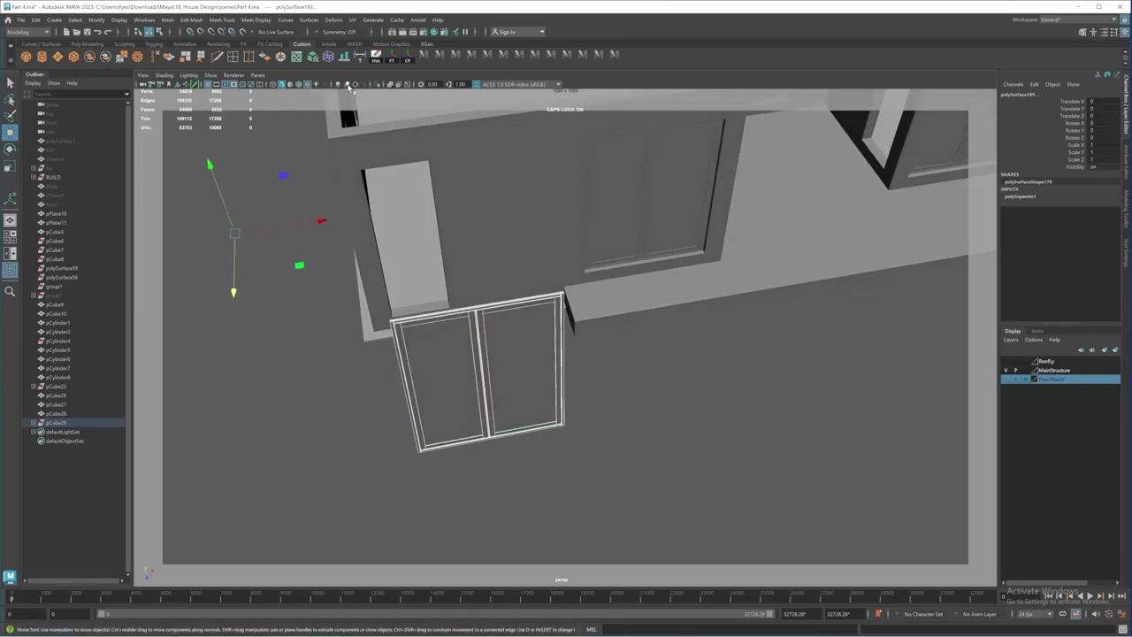
{"action": "left_click", "coordinate": [407, 60]}
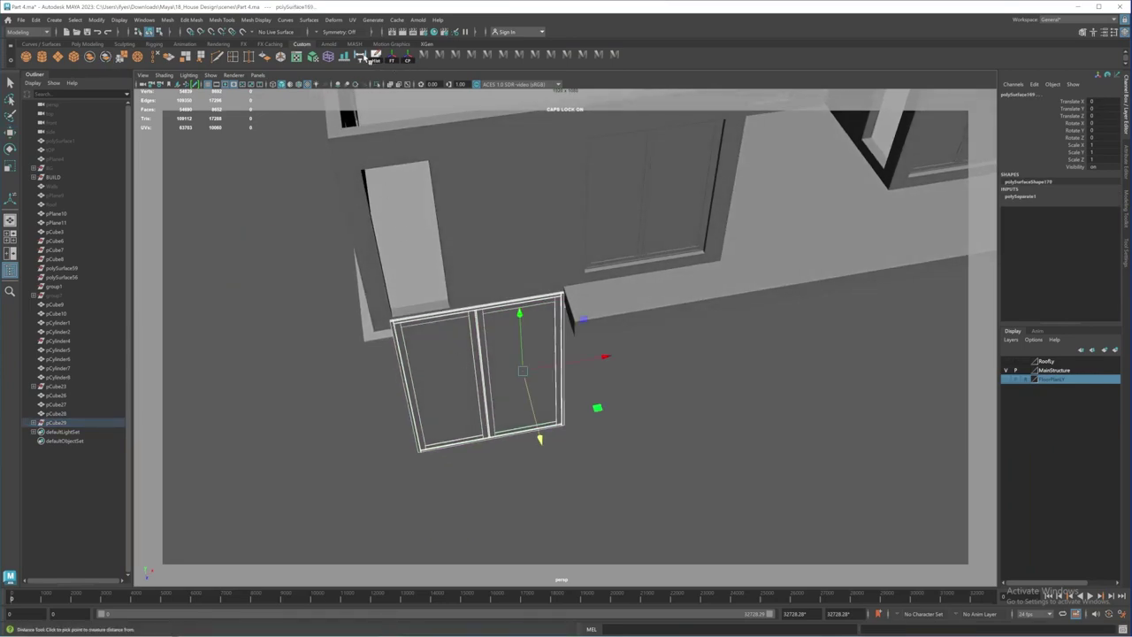
{"action": "key", "text": "Delete"}
{"action": "key", "text": "ctrl+z"}
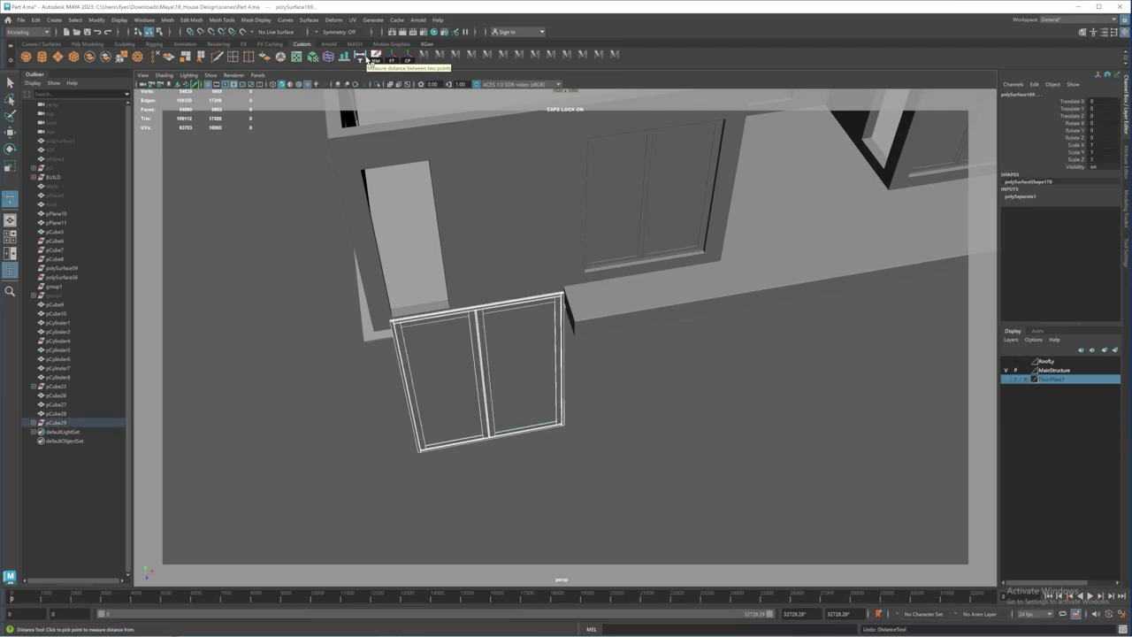
{"action": "left_click", "coordinate": [378, 60]}
Step: Deselect the separated pieces and delete the pane of the copied window's right sash
{"action": "left_click_drag", "start_coordinate": [459, 270], "coordinate": [522, 312], "text": "alt"}
{"action": "middle_click_drag", "start_coordinate": [523, 312], "coordinate": [508, 341], "text": "alt"}
{"action": "left_click_drag", "start_coordinate": [509, 341], "coordinate": [534, 350], "text": "alt"}
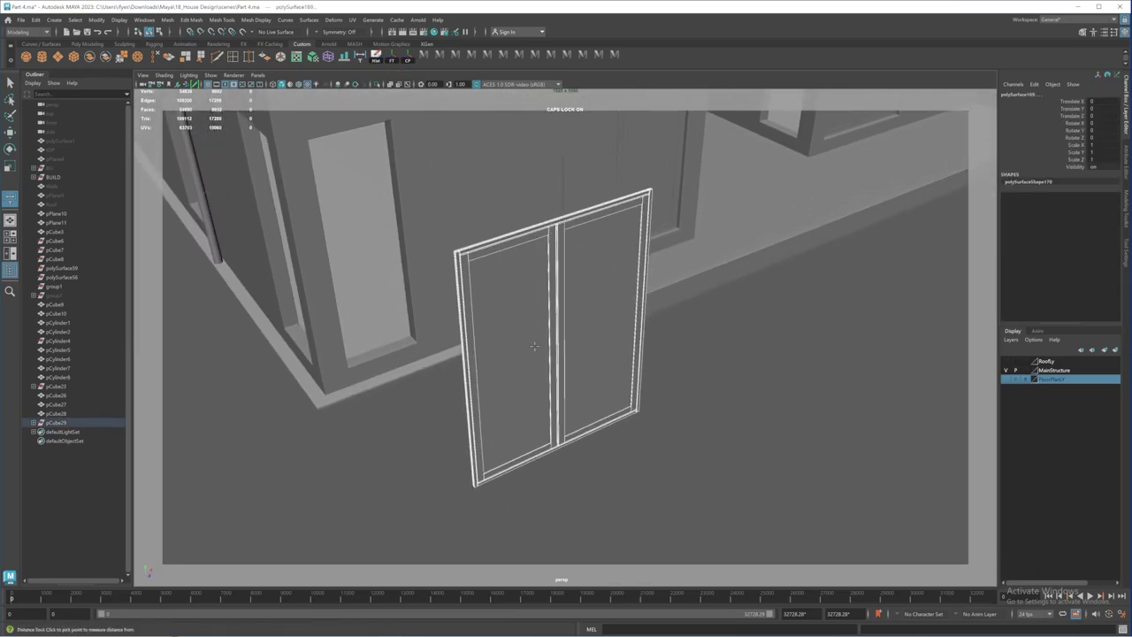
{"action": "key", "text": "q"}
{"action": "middle_click_drag", "start_coordinate": [535, 347], "coordinate": [531, 348], "text": "alt"}
{"action": "left_click_drag", "start_coordinate": [530, 348], "coordinate": [541, 347], "text": "alt"}
{"action": "left_click", "coordinate": [445, 340]}
{"action": "key", "text": "Delete"}
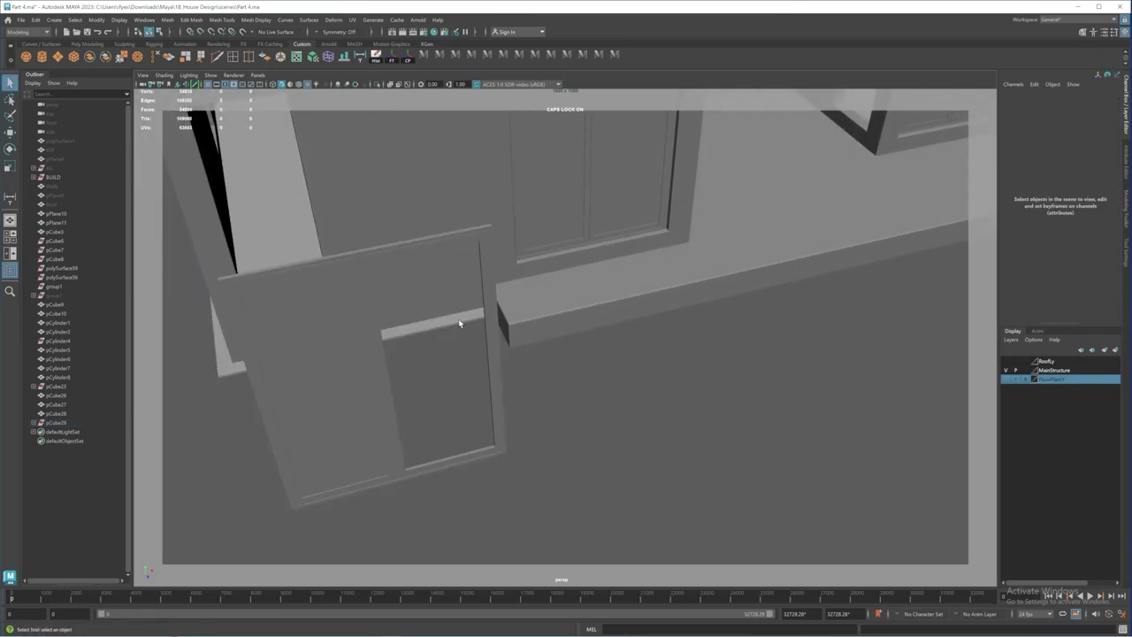
Step: Combine the four outer frame pieces of the copied window into one object, delete its history and freeze its transformations
{"action": "left_click", "coordinate": [482, 250]}
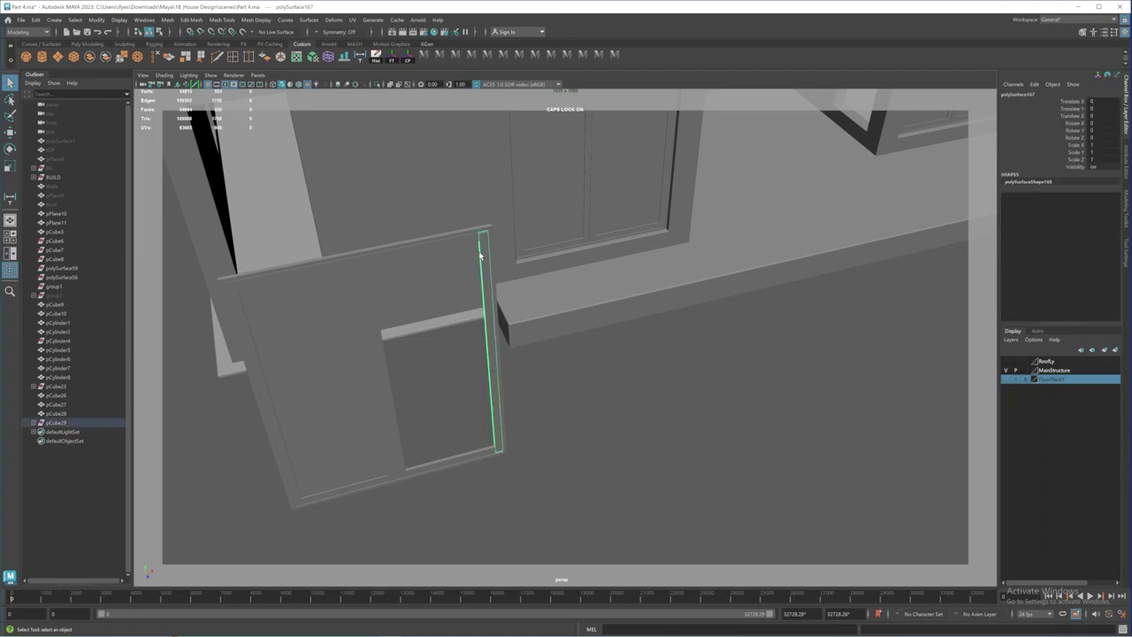
{"action": "left_click_drag", "start_coordinate": [482, 250], "coordinate": [496, 334], "text": "alt"}
{"action": "middle_click_drag", "start_coordinate": [496, 335], "coordinate": [515, 367], "text": "alt"}
{"action": "left_click_drag", "start_coordinate": [491, 359], "coordinate": [467, 347], "text": "alt"}
{"action": "middle_click_drag", "start_coordinate": [424, 327], "coordinate": [497, 322], "text": "alt"}
{"action": "right_click_drag", "start_coordinate": [496, 322], "coordinate": [540, 331], "text": "alt"}
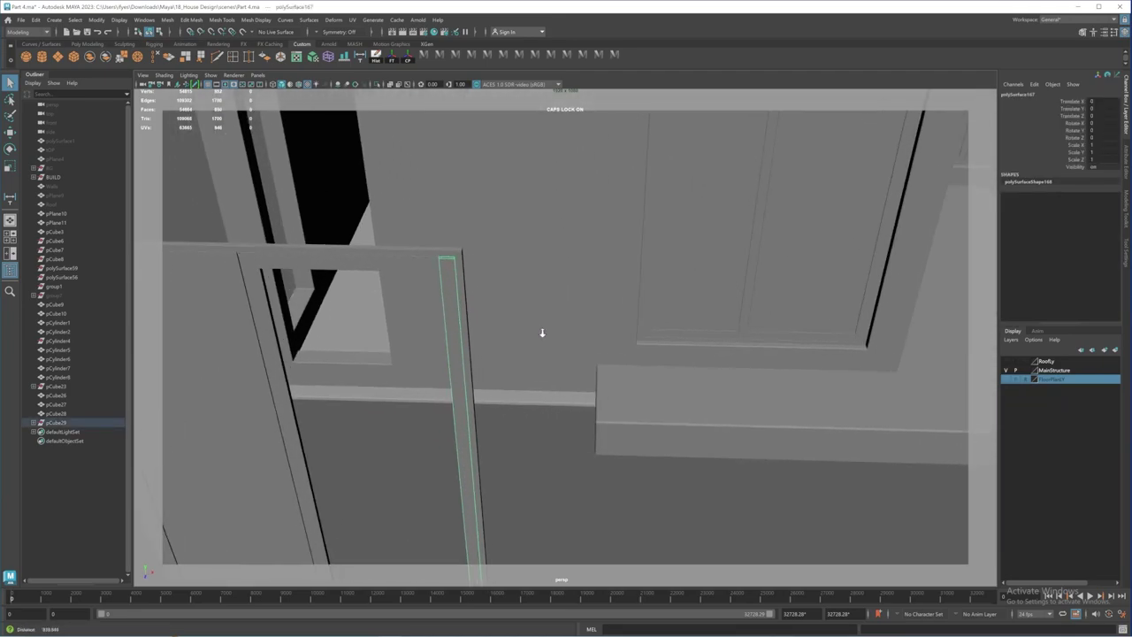
{"action": "left_click", "coordinate": [448, 252]}
{"action": "left_click_drag", "start_coordinate": [449, 252], "coordinate": [506, 235], "text": "alt"}
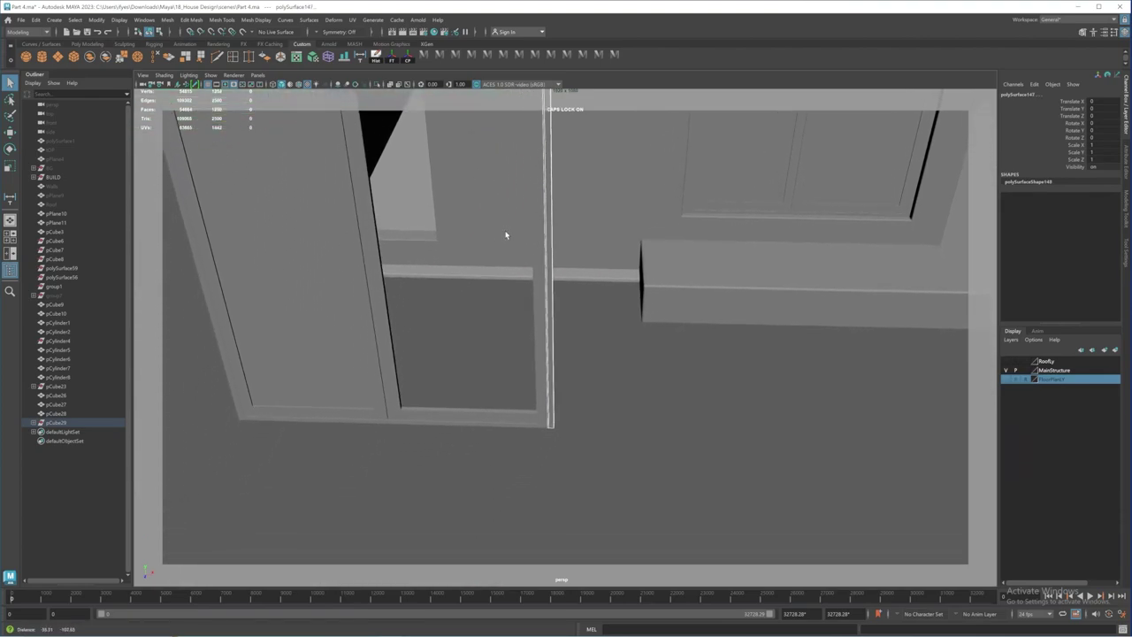
{"action": "left_click", "coordinate": [536, 424]}
{"action": "left_click_drag", "start_coordinate": [455, 397], "coordinate": [566, 372], "text": "alt"}
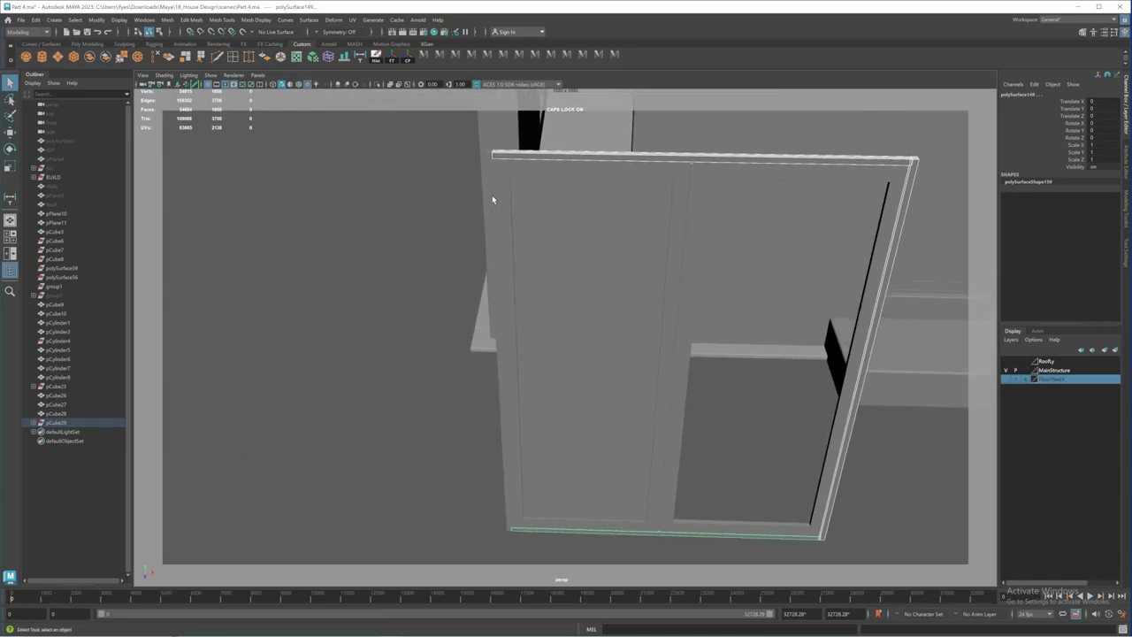
{"action": "left_click", "coordinate": [489, 185]}
{"action": "scroll", "coordinate": [634, 317], "scroll_direction": "down", "scroll_amount": 5}
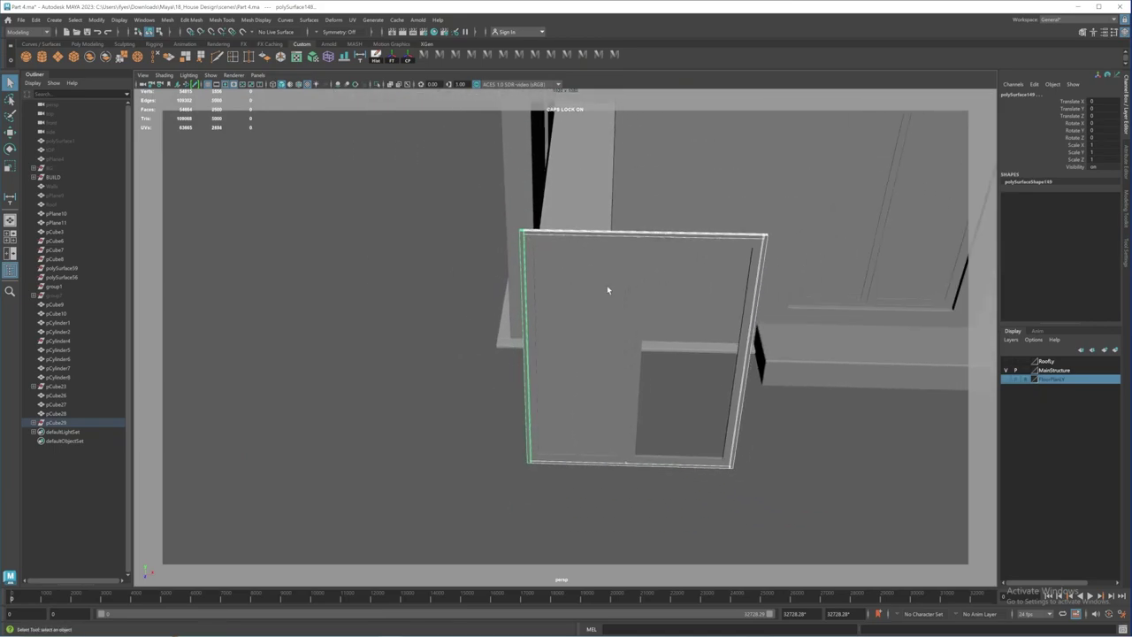
{"action": "middle_click_drag", "start_coordinate": [607, 284], "coordinate": [531, 289], "text": "alt"}
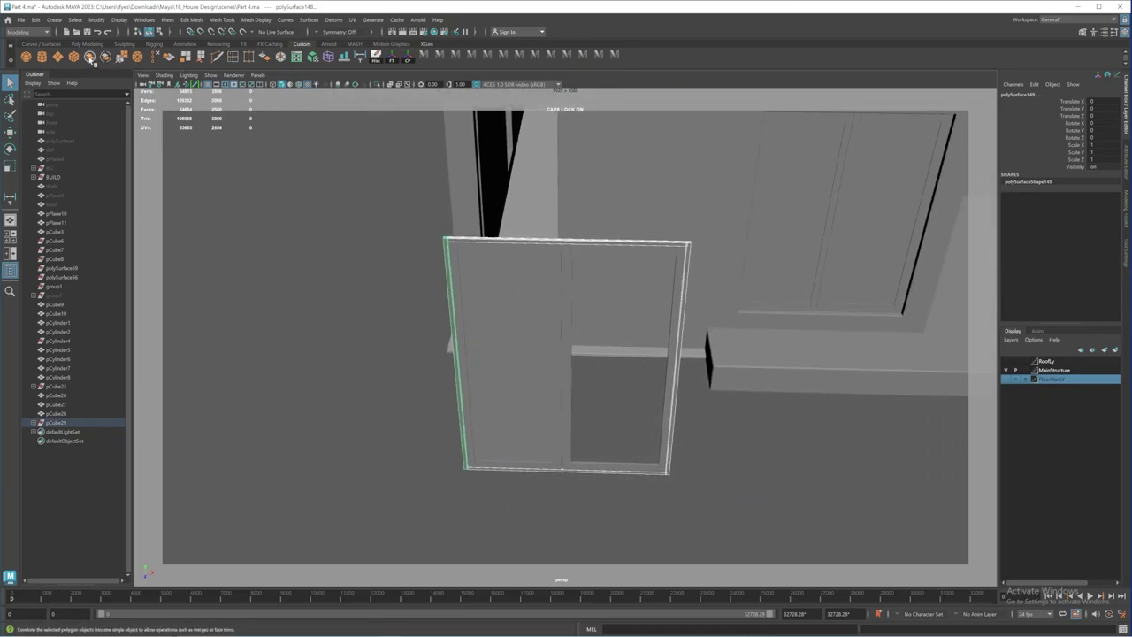
{"action": "left_click", "coordinate": [90, 57]}
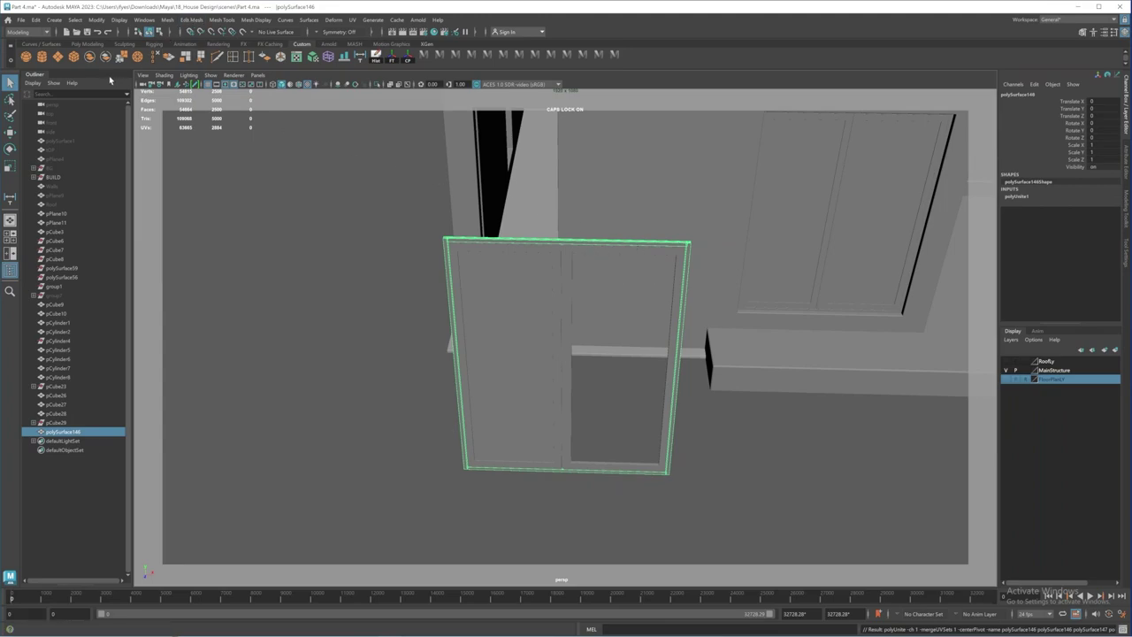
{"action": "left_click", "coordinate": [381, 57]}
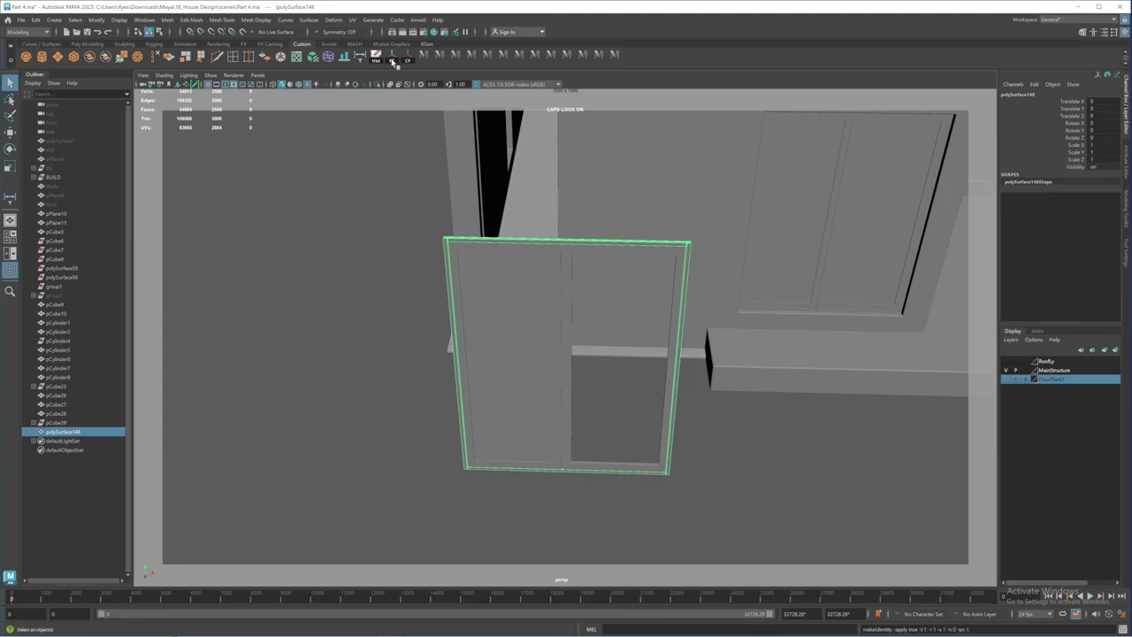
Step: Move the right-side vertices of the combined outer frame inward along X to narrow the window
{"action": "right_click_drag", "start_coordinate": [691, 247], "coordinate": [650, 245]}
{"action": "left_click_drag", "start_coordinate": [652, 215], "coordinate": [762, 503]}
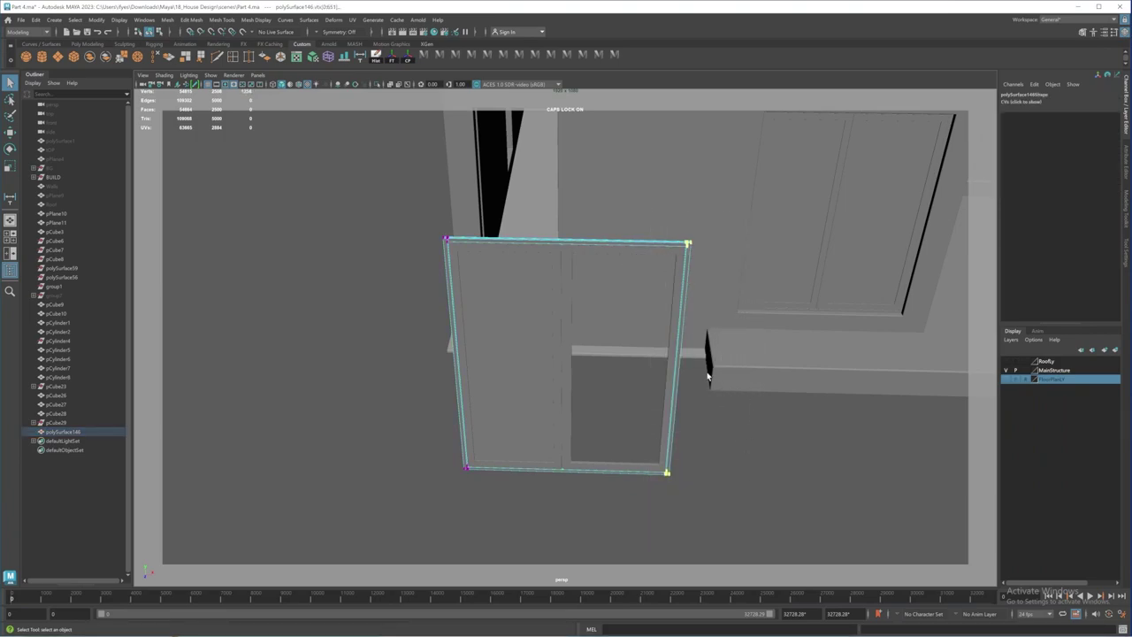
{"action": "key", "text": "w"}
{"action": "left_click_drag", "start_coordinate": [758, 370], "coordinate": [572, 375]}
Step: Delete the right sash's frame pieces that extend beyond the narrowed outer frame
{"action": "left_click_drag", "start_coordinate": [602, 410], "coordinate": [601, 411]}
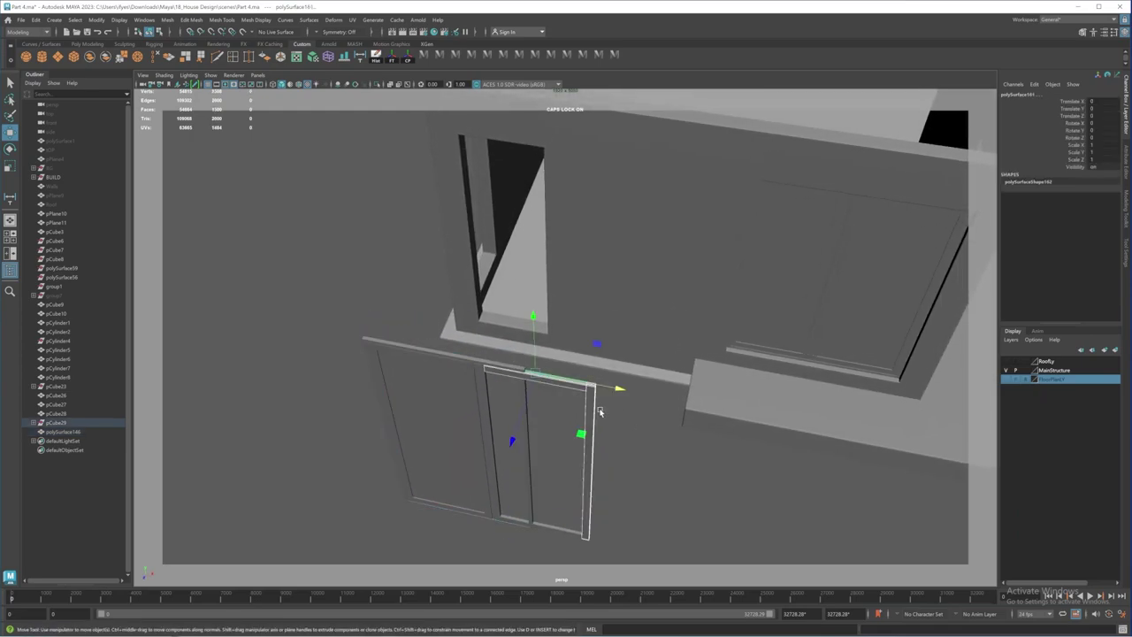
{"action": "key", "text": "Delete"}
{"action": "left_click_drag", "start_coordinate": [589, 542], "coordinate": [590, 541]}
{"action": "key", "text": "Delete"}
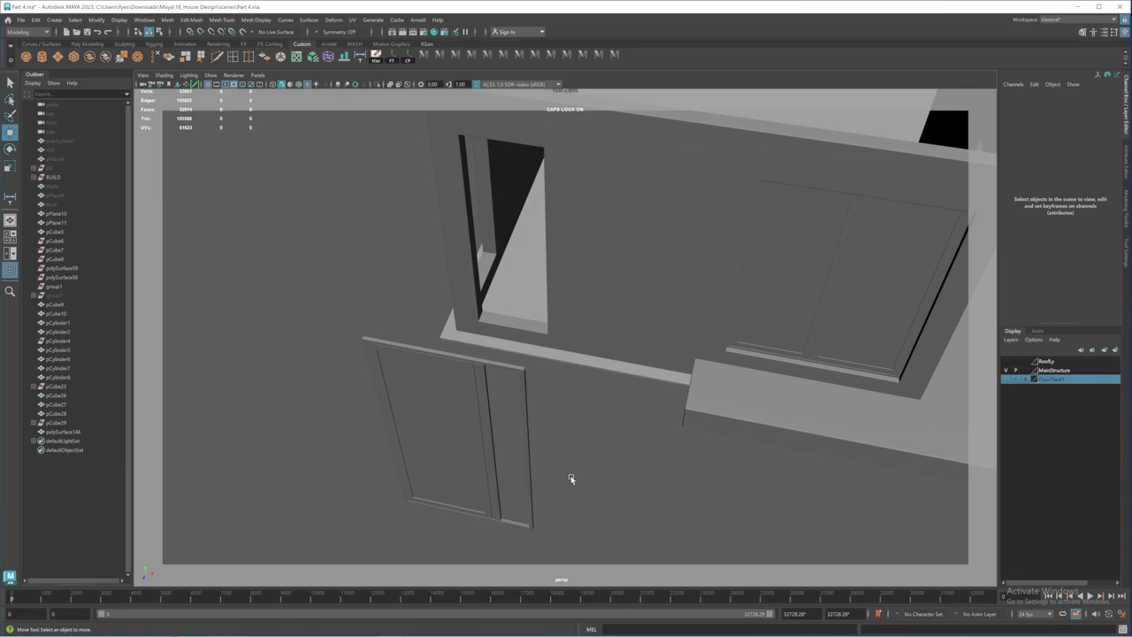
Step: Delete the two leftover vertical bars between the sashes of the copied window, saving the scene along the way
{"action": "middle_click_drag", "start_coordinate": [570, 479], "coordinate": [566, 430], "text": "alt"}
{"action": "left_click_drag", "start_coordinate": [497, 446], "coordinate": [555, 432], "text": "alt"}
{"action": "middle_click_drag", "start_coordinate": [555, 433], "coordinate": [502, 457], "text": "alt"}
{"action": "right_click_drag", "start_coordinate": [502, 457], "coordinate": [561, 399], "text": "alt"}
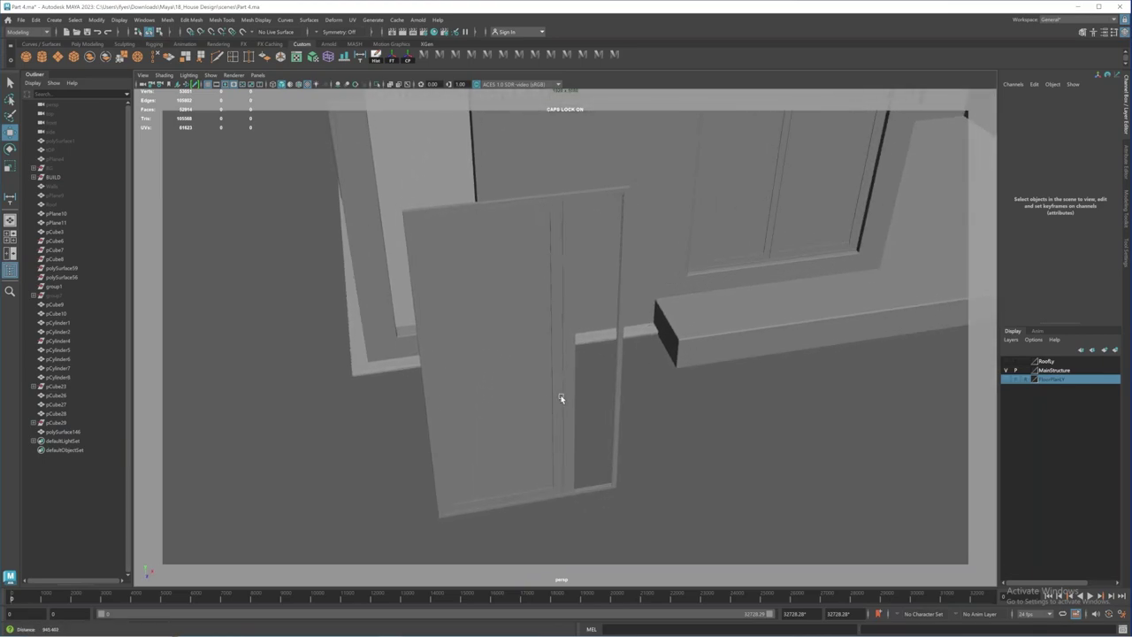
{"action": "mouse_move", "coordinate": [560, 398]}
{"action": "left_mouse_down", "text": "alt"}
{"action": "mouse_move", "coordinate": [531, 404]}
{"action": "mouse_move", "coordinate": [536, 424]}
{"action": "mouse_move", "coordinate": [551, 409]}
{"action": "left_mouse_up", "text": "alt"}
{"action": "left_click", "coordinate": [553, 409]}
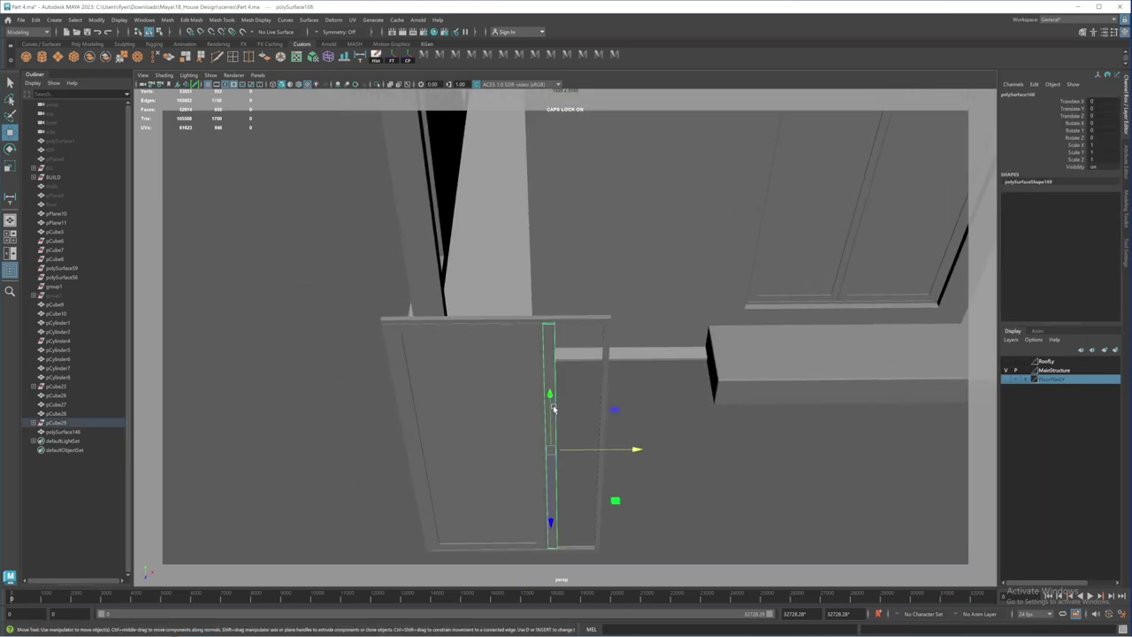
{"action": "key", "text": "Delete"}
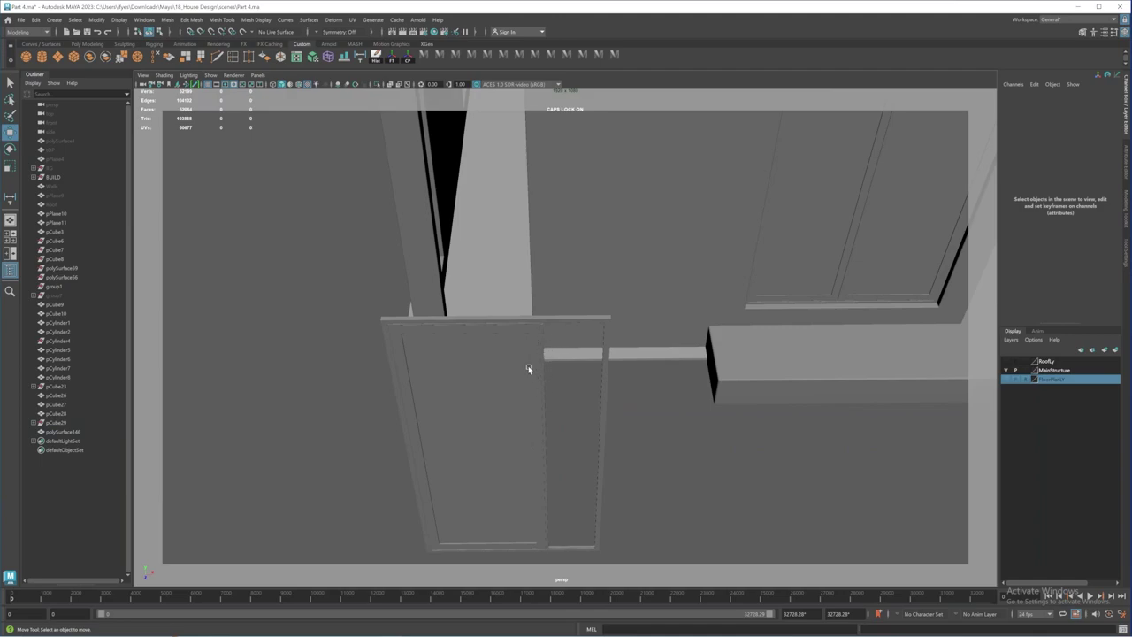
{"action": "right_click_drag", "start_coordinate": [528, 367], "coordinate": [659, 440], "text": "alt"}
{"action": "key", "text": "ctrl+s"}
{"action": "left_click", "coordinate": [426, 268]}
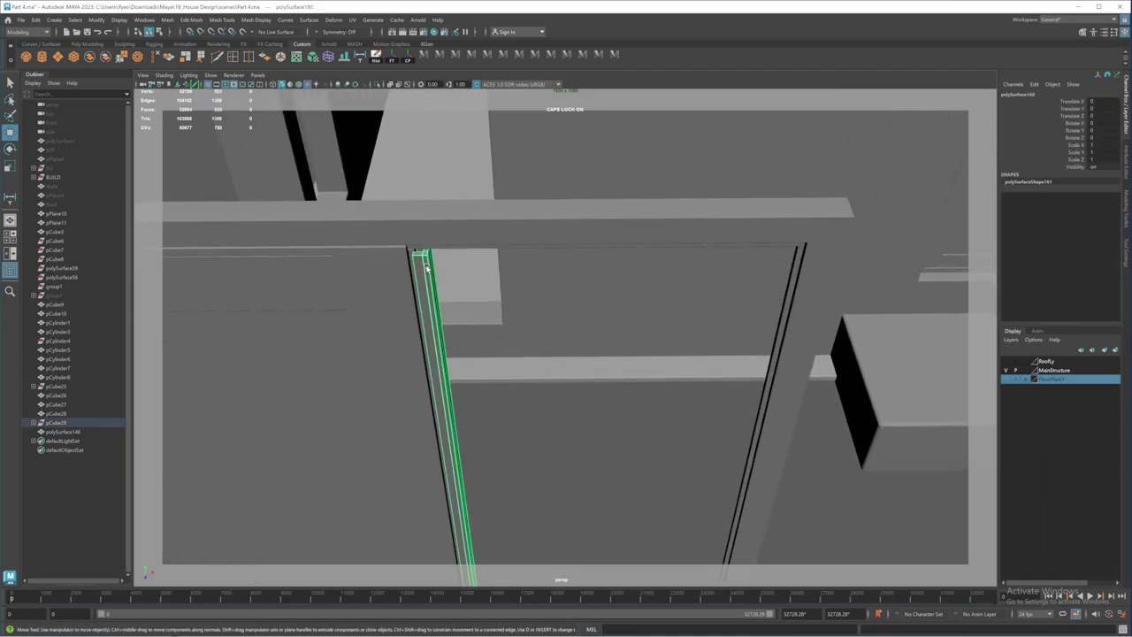
{"action": "key", "text": "Delete"}
Step: Select the outer frame's right-side vertices and move them further inward toward the edge of the remaining left pane
{"action": "left_click_drag", "start_coordinate": [509, 355], "coordinate": [578, 466], "text": "alt"}
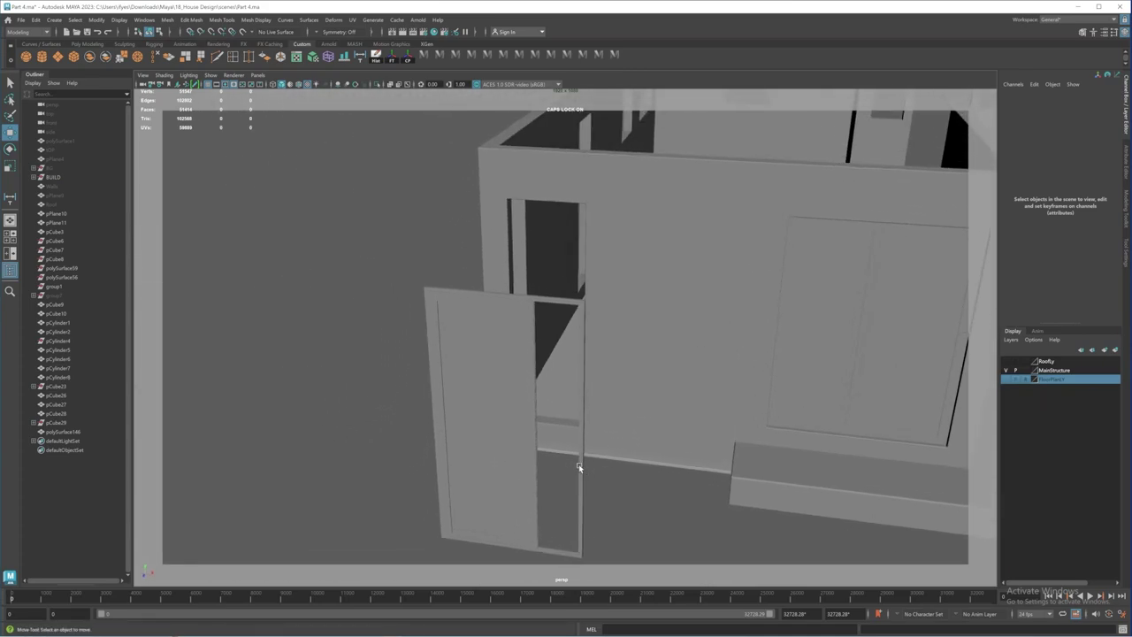
{"action": "left_click", "coordinate": [580, 504]}
{"action": "right_click_drag", "start_coordinate": [582, 383], "coordinate": [537, 476]}
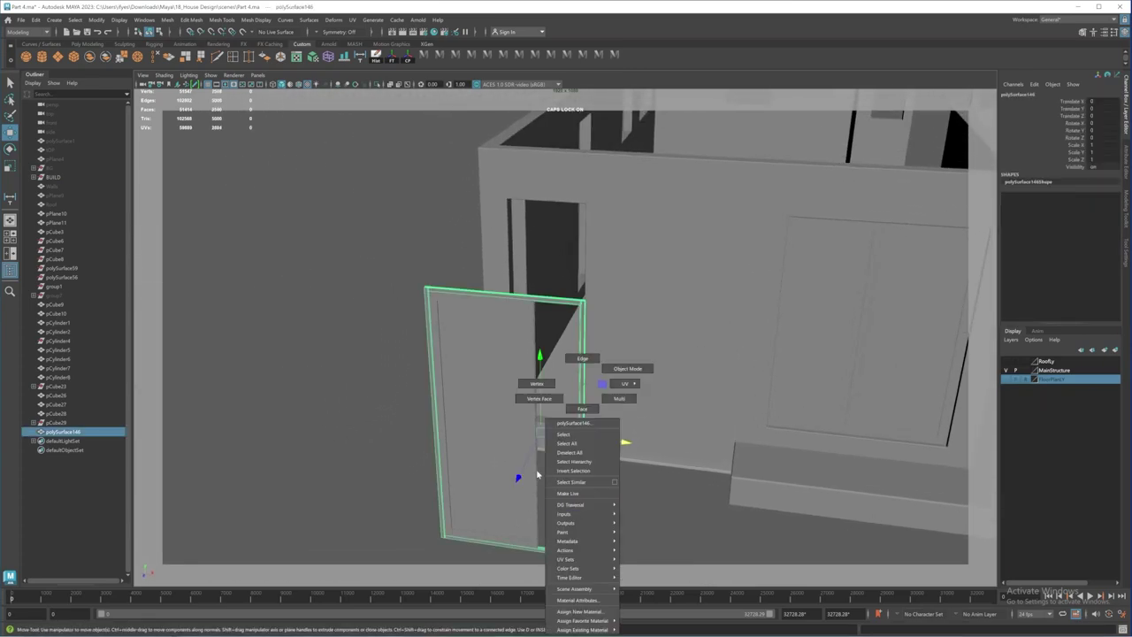
{"action": "left_click", "coordinate": [530, 388]}
{"action": "left_click_drag", "start_coordinate": [530, 388], "coordinate": [552, 420], "text": "alt"}
{"action": "left_click_drag", "start_coordinate": [610, 282], "coordinate": [715, 508]}
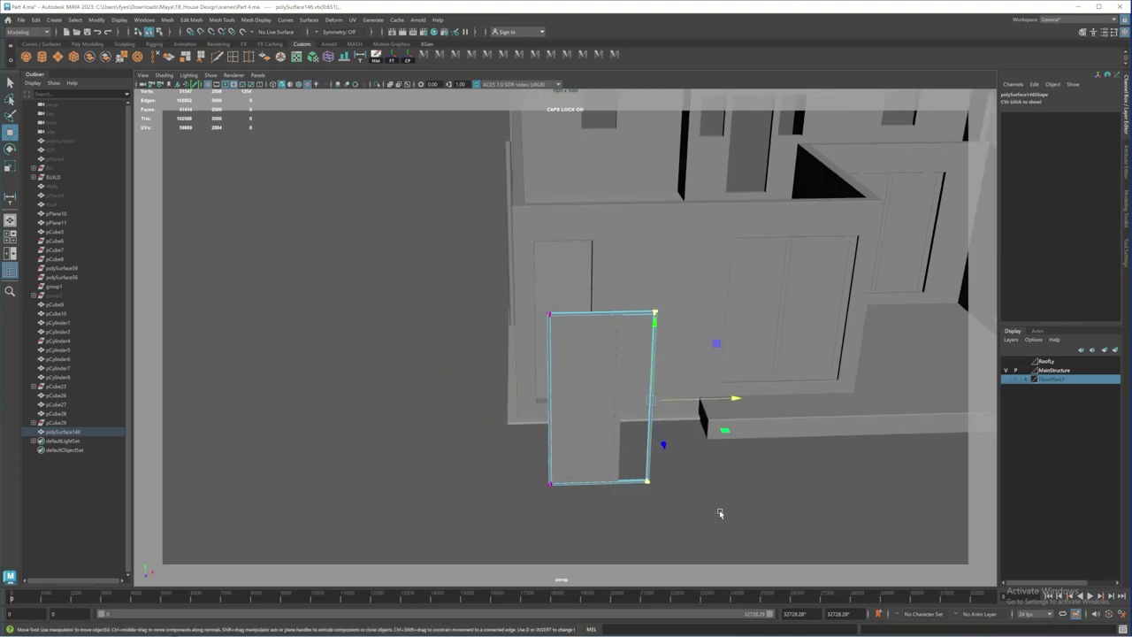
{"action": "right_click_drag", "start_coordinate": [719, 513], "coordinate": [817, 450], "text": "alt"}
{"action": "left_click_drag", "start_coordinate": [808, 449], "coordinate": [747, 449]}
Step: Nudge the outer frame's right-side vertices slightly more inward to close in on the remaining pane
{"action": "scroll", "coordinate": [631, 415], "scroll_direction": "up", "scroll_amount": 5}
{"action": "scroll", "coordinate": [630, 412], "scroll_direction": "up", "scroll_amount": 3}
{"action": "left_click_drag", "start_coordinate": [630, 412], "coordinate": [559, 386], "text": "alt"}
{"action": "scroll", "coordinate": [559, 386], "scroll_direction": "up", "scroll_amount": 1}
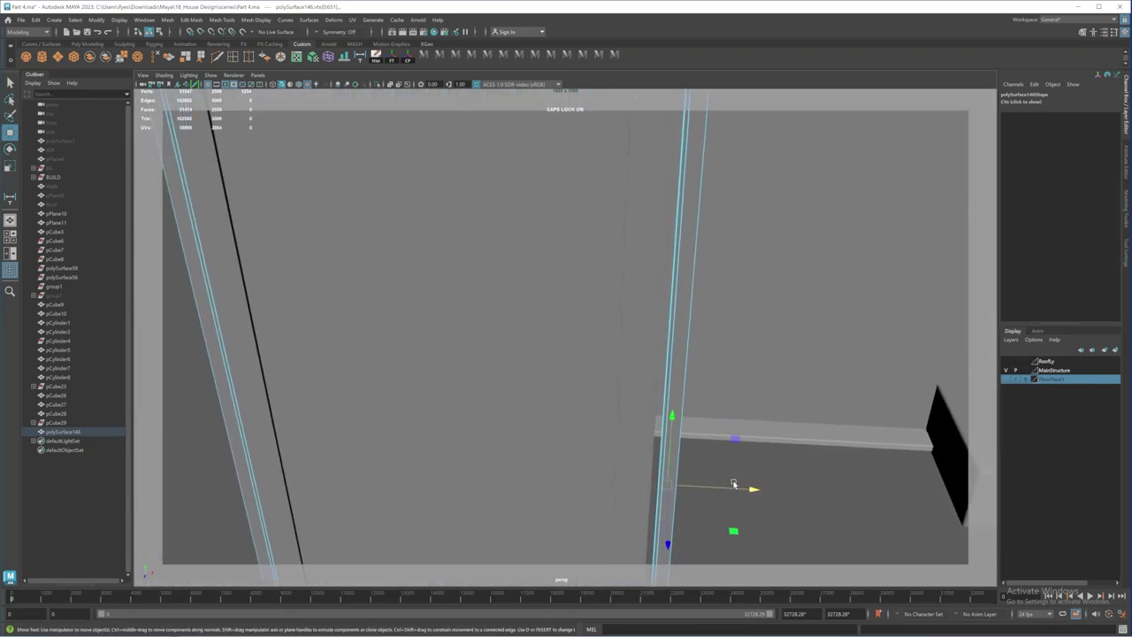
{"action": "left_click_drag", "start_coordinate": [755, 491], "coordinate": [744, 490]}
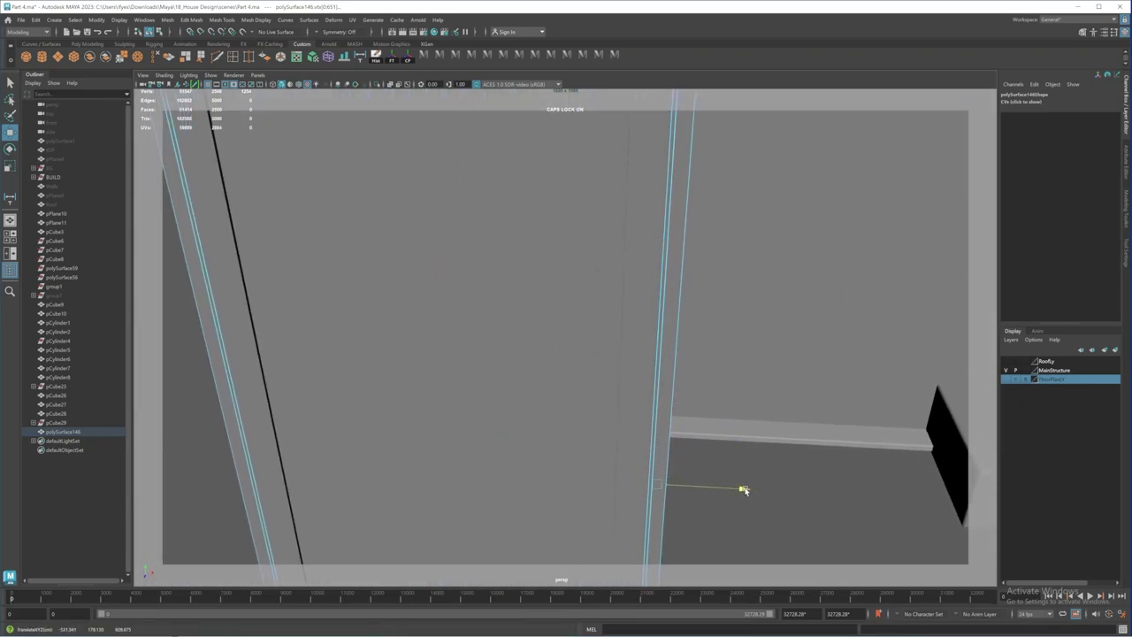
Step: Combine all pieces of the narrow window into one mesh and clear its history, saving the scene
{"action": "right_click_drag", "start_coordinate": [672, 258], "coordinate": [721, 239]}
{"action": "left_click_drag", "start_coordinate": [733, 304], "coordinate": [555, 347], "text": "alt"}
{"action": "left_click_drag", "start_coordinate": [331, 298], "coordinate": [490, 514]}
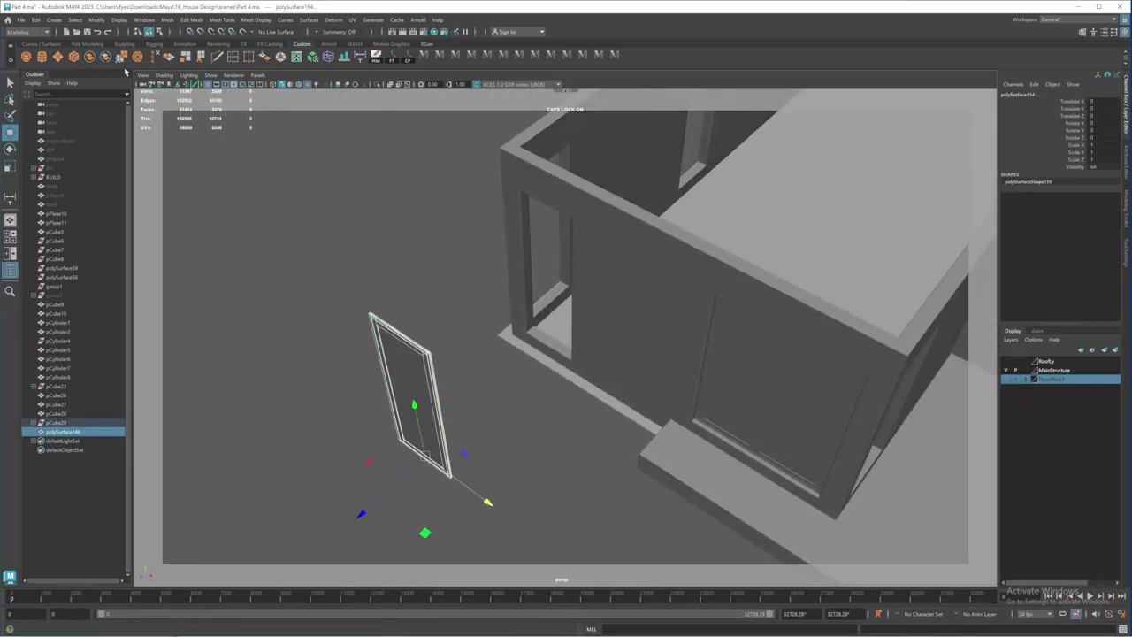
{"action": "left_click", "coordinate": [89, 56]}
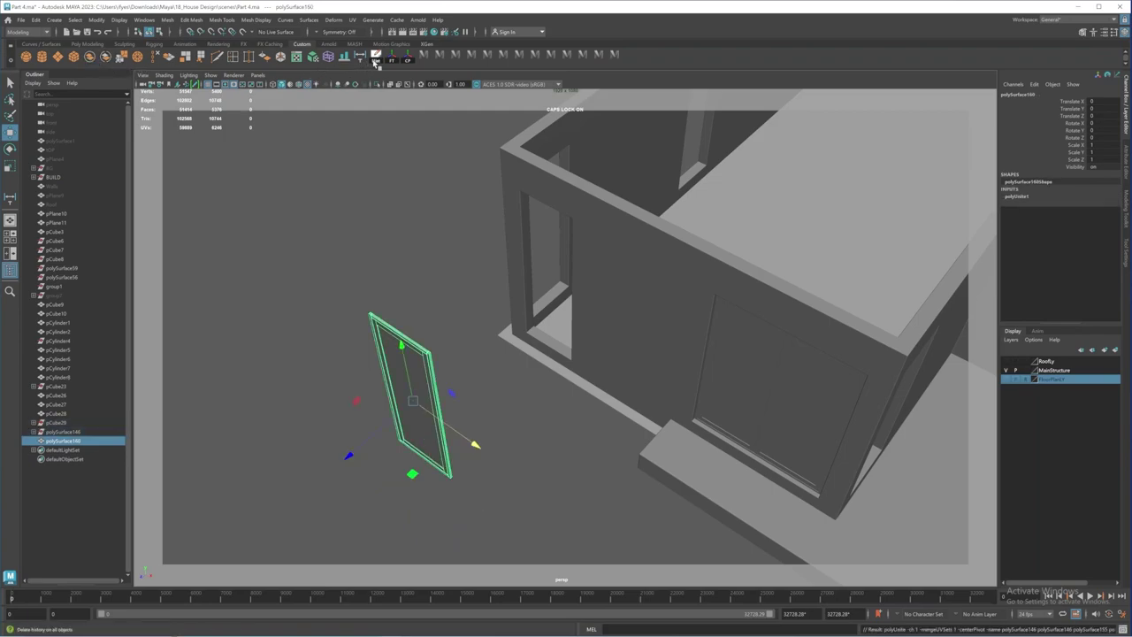
{"action": "left_click", "coordinate": [376, 62]}
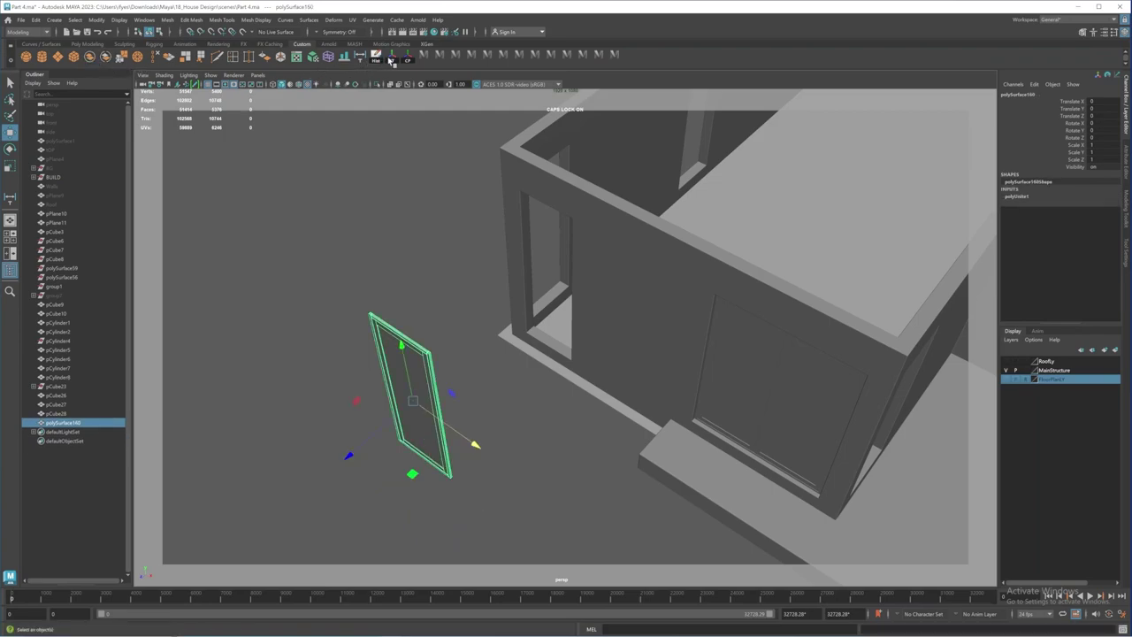
{"action": "left_click", "coordinate": [87, 33]}
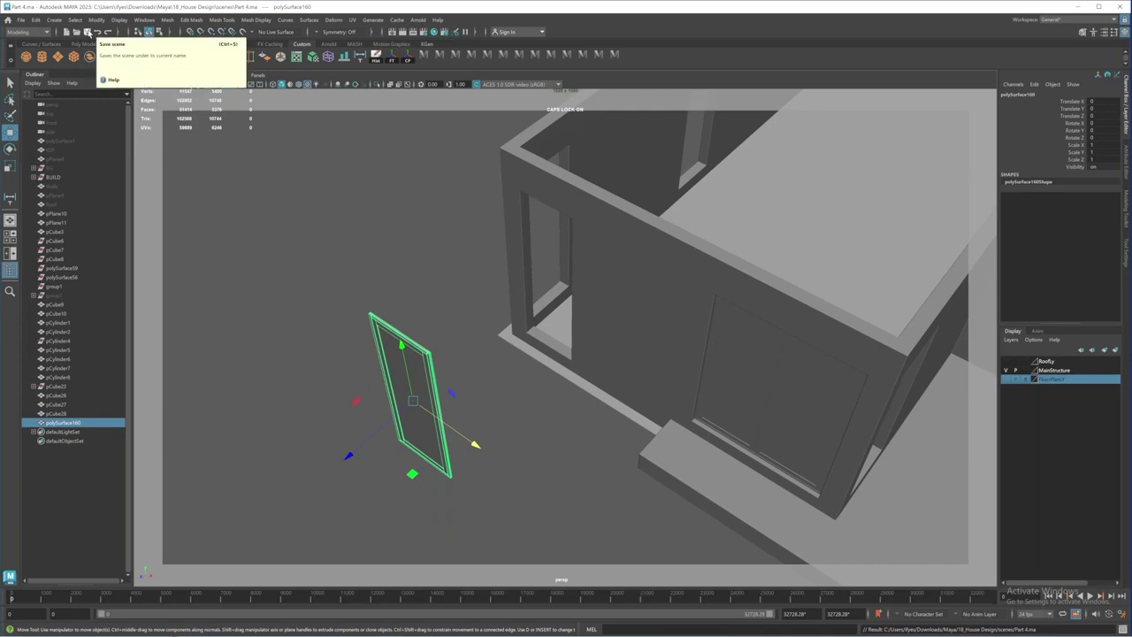
Step: Move the combined narrow window into the small corner opening of the front wall
{"action": "left_click_drag", "start_coordinate": [423, 390], "coordinate": [566, 365], "text": "alt"}
{"action": "middle_click_drag", "start_coordinate": [539, 340], "coordinate": [559, 390], "text": "alt"}
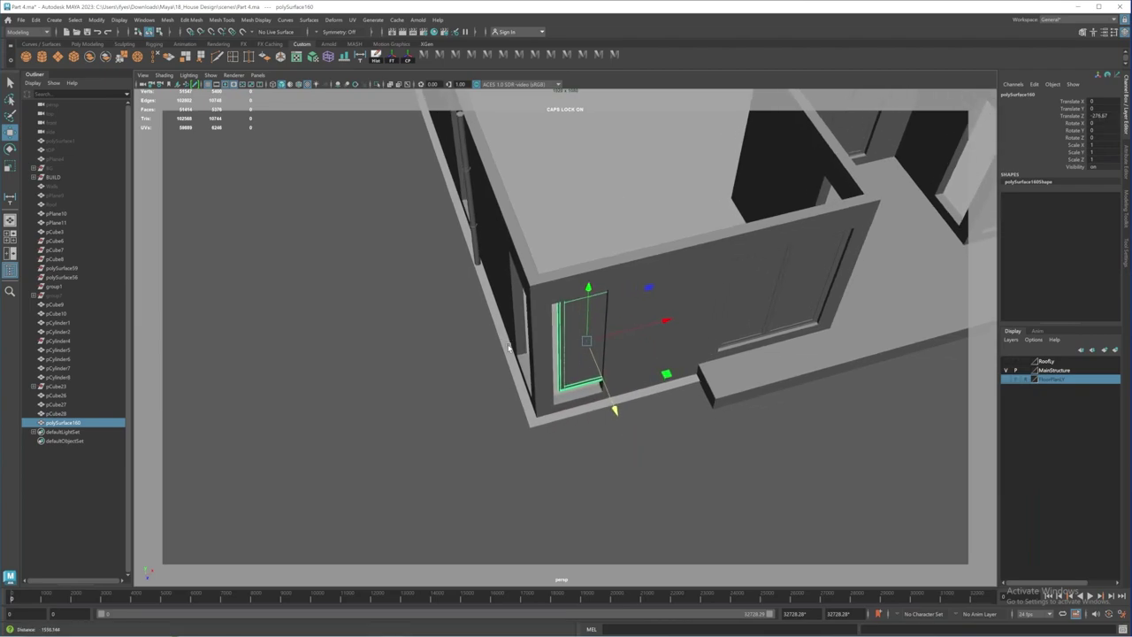
{"action": "right_click_drag", "start_coordinate": [558, 390], "coordinate": [748, 455], "text": "alt"}
{"action": "left_click_drag", "start_coordinate": [748, 454], "coordinate": [640, 320], "text": "alt"}
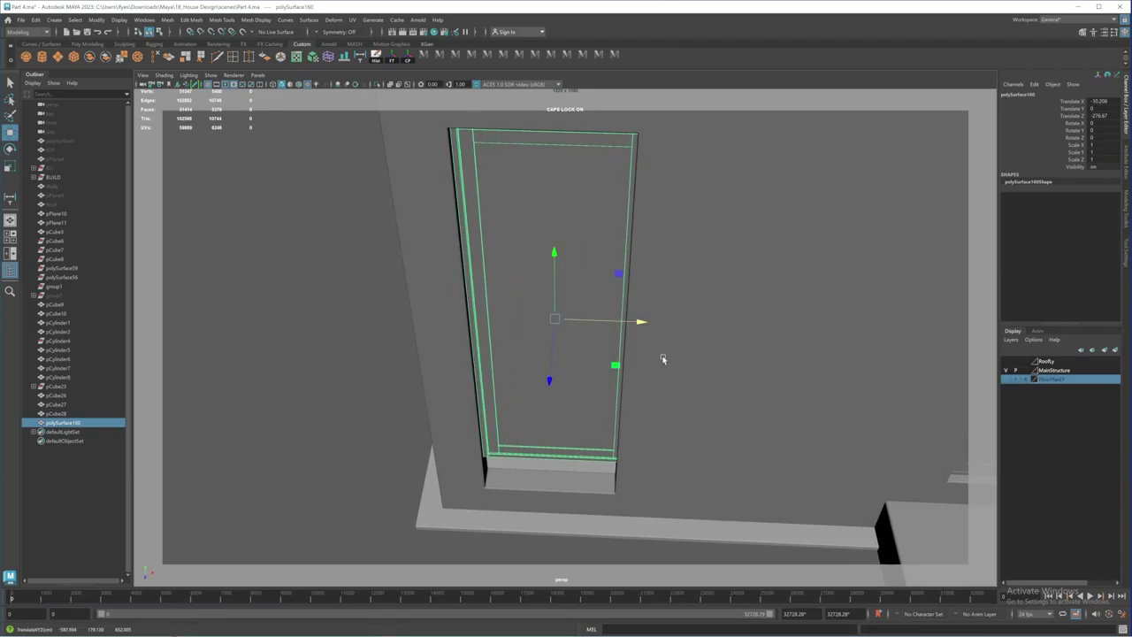
Step: Select the narrow window's right-side vertices and shift them to fit inside the right edge of the corner opening
{"action": "right_click_drag", "start_coordinate": [663, 359], "coordinate": [566, 304], "text": "alt"}
{"action": "left_click_drag", "start_coordinate": [566, 304], "coordinate": [571, 287], "text": "alt"}
{"action": "middle_click_drag", "start_coordinate": [570, 287], "coordinate": [578, 391], "text": "alt"}
{"action": "left_click_drag", "start_coordinate": [578, 392], "coordinate": [538, 311], "text": "alt"}
{"action": "right_click", "coordinate": [537, 285]}
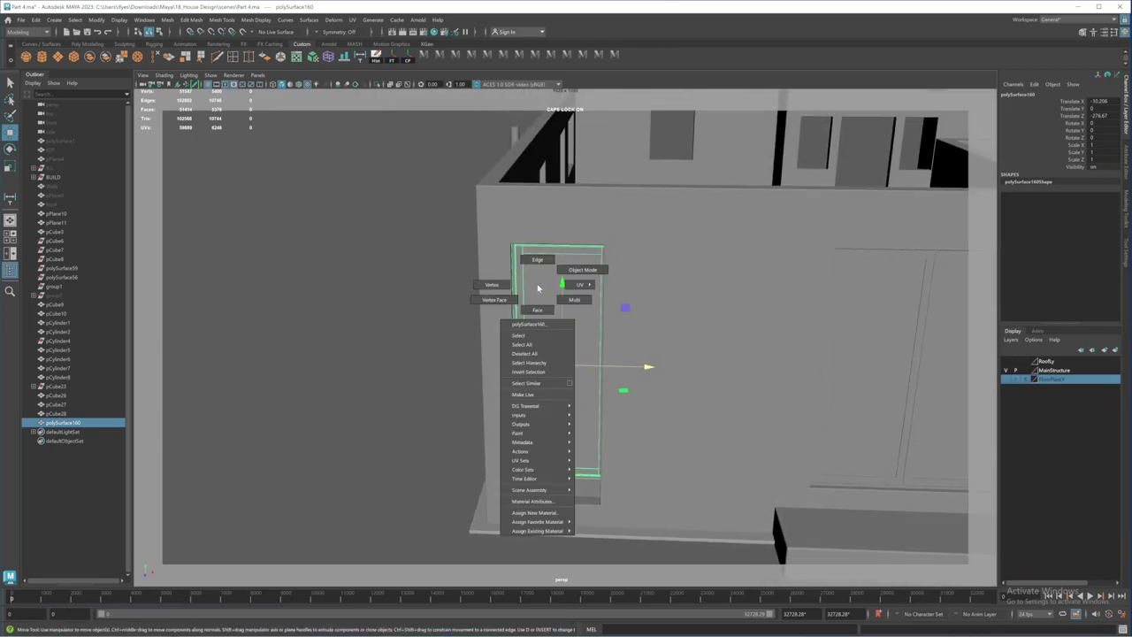
{"action": "left_click", "coordinate": [492, 283]}
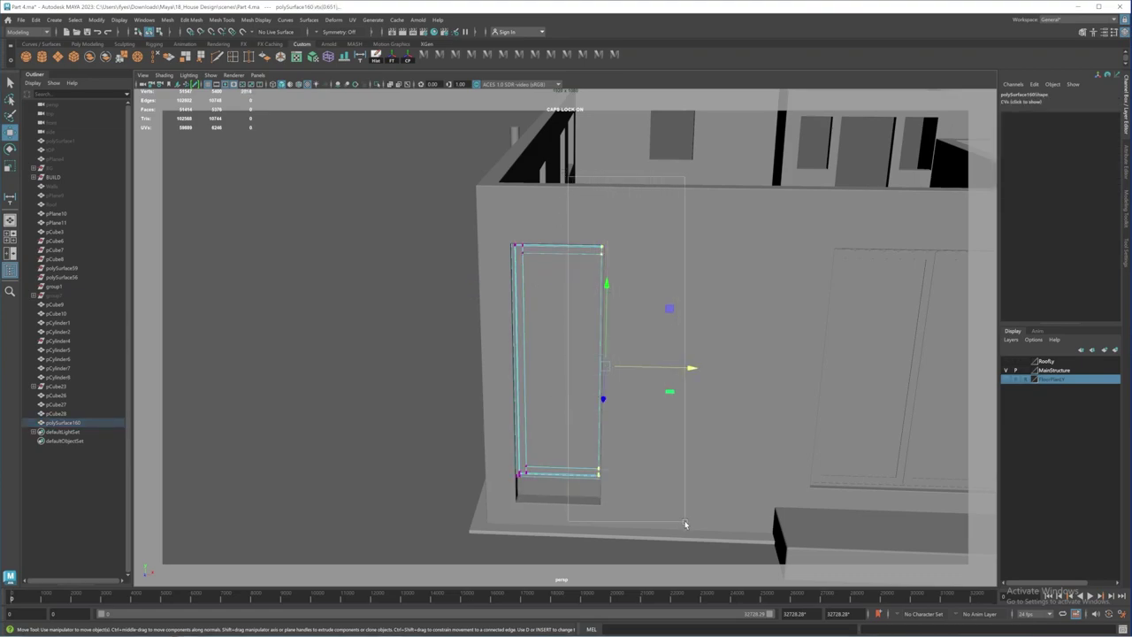
{"action": "left_click_drag", "start_coordinate": [608, 361], "coordinate": [508, 352], "text": "alt"}
{"action": "right_click_drag", "start_coordinate": [509, 352], "coordinate": [700, 460], "text": "alt"}
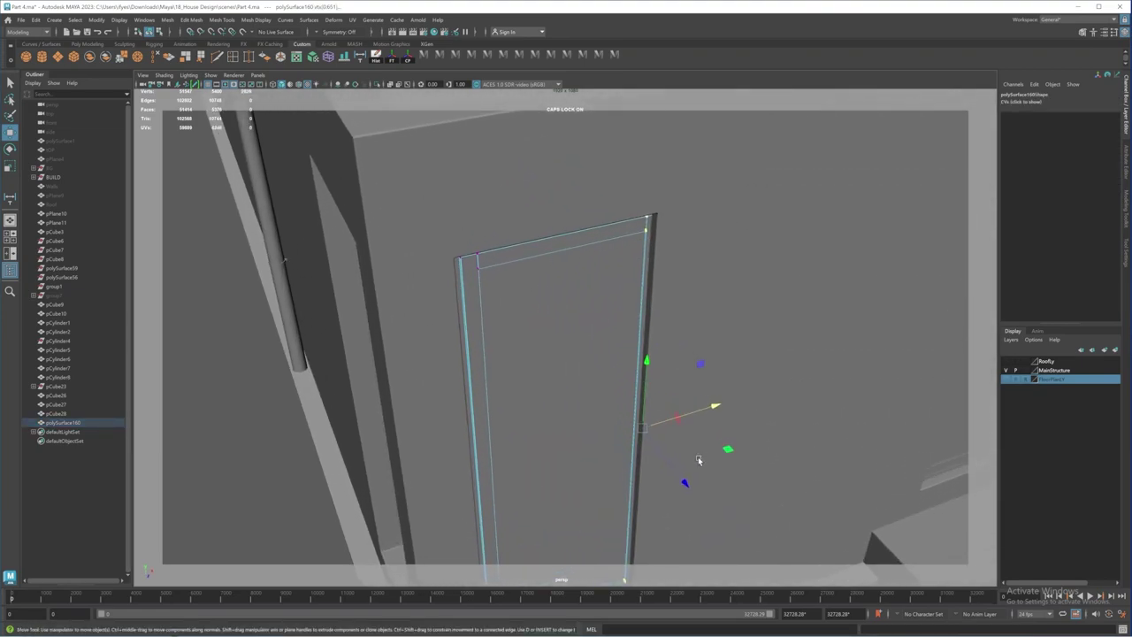
{"action": "middle_click_drag", "start_coordinate": [699, 459], "coordinate": [631, 374], "text": "alt"}
{"action": "right_click_drag", "start_coordinate": [630, 373], "coordinate": [668, 268], "text": "alt"}
{"action": "left_click_drag", "start_coordinate": [656, 281], "coordinate": [641, 286]}
{"action": "right_click_drag", "start_coordinate": [641, 305], "coordinate": [495, 344], "text": "alt"}
{"action": "left_click_drag", "start_coordinate": [495, 344], "coordinate": [487, 344], "text": "alt"}
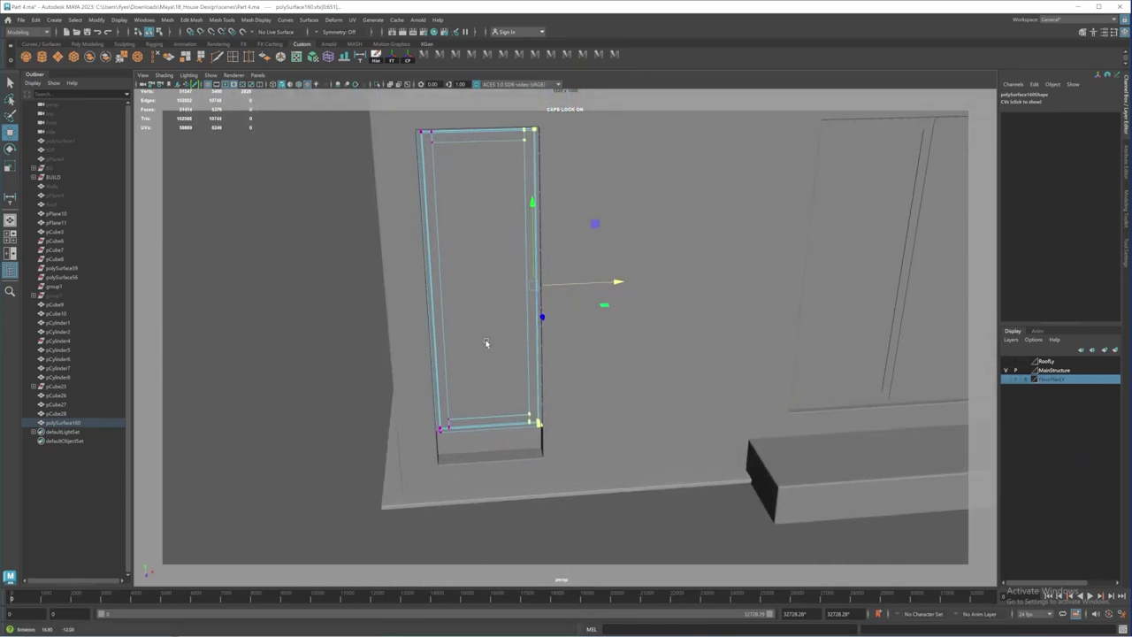
Step: Extend the window's bottom vertices down to the base of the opening and adjust its top vertices to fit the opening's upper edge
{"action": "left_click_drag", "start_coordinate": [345, 371], "coordinate": [630, 470]}
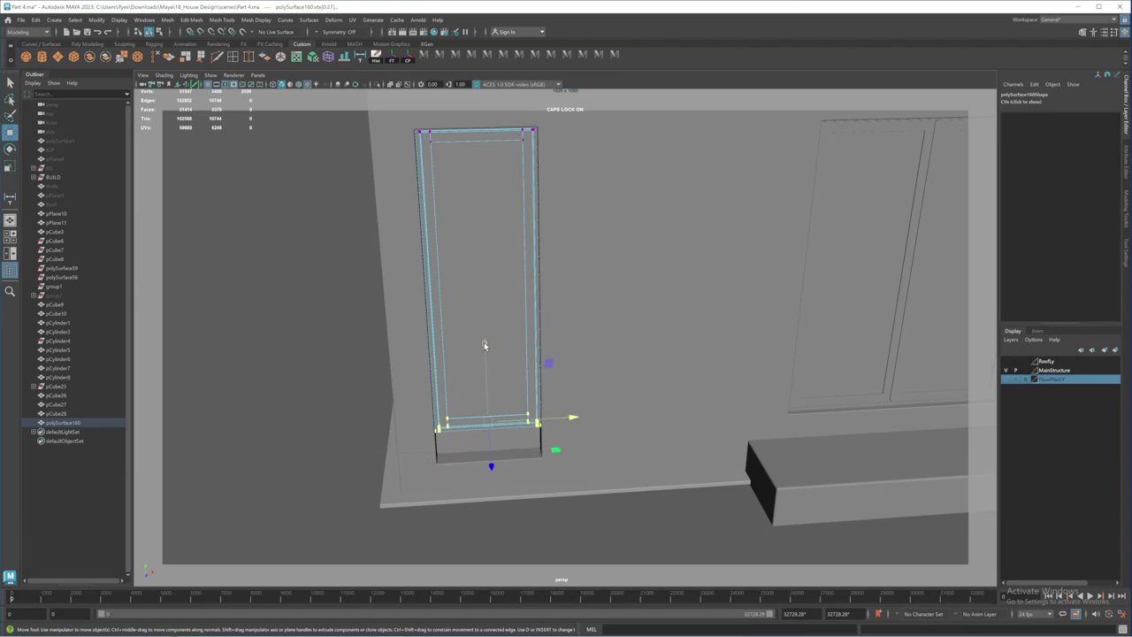
{"action": "left_click_drag", "start_coordinate": [484, 345], "coordinate": [494, 374]}
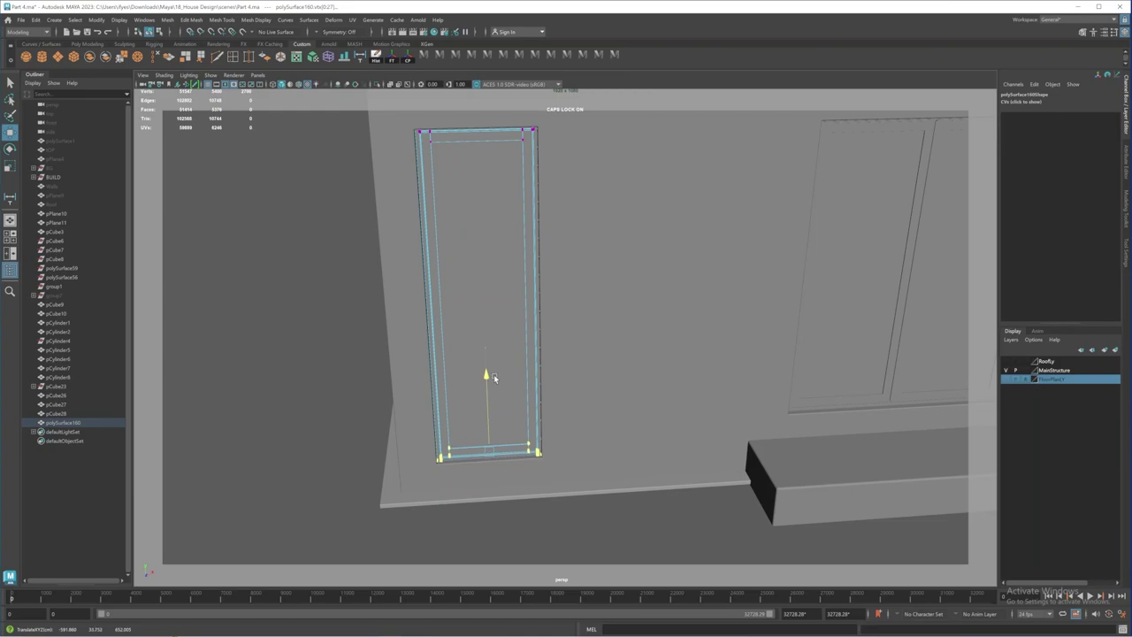
{"action": "middle_click_drag", "start_coordinate": [475, 240], "coordinate": [493, 409], "text": "alt"}
{"action": "left_click_drag", "start_coordinate": [333, 257], "coordinate": [682, 427]}
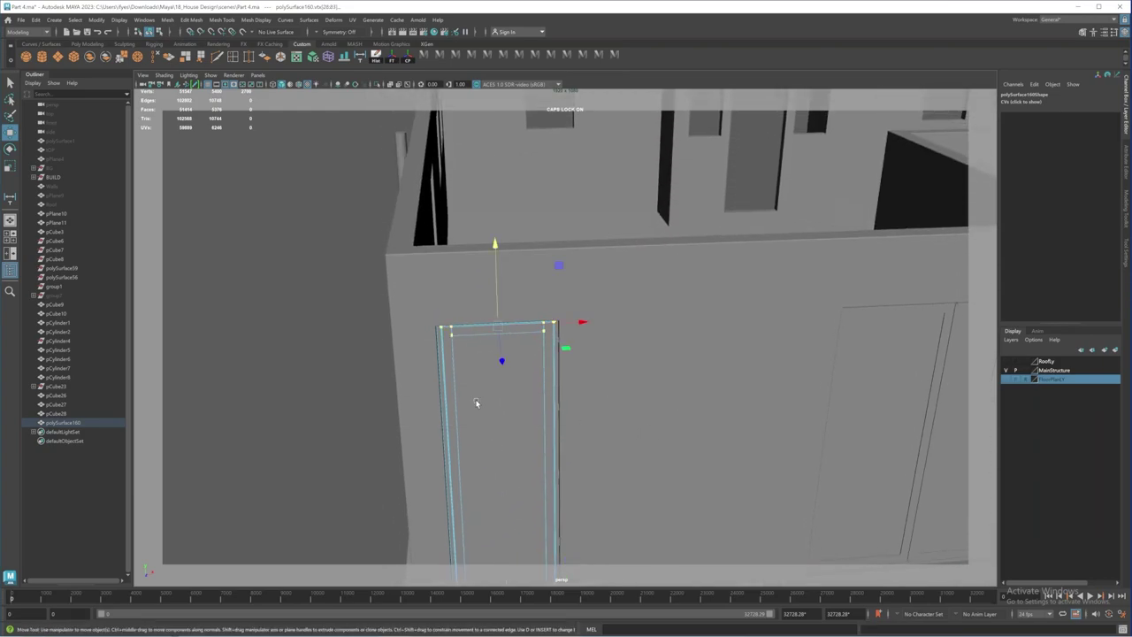
{"action": "left_click_drag", "start_coordinate": [476, 403], "coordinate": [475, 363], "text": "alt"}
{"action": "middle_click_drag", "start_coordinate": [475, 363], "coordinate": [524, 454], "text": "alt"}
{"action": "right_click_drag", "start_coordinate": [525, 454], "coordinate": [644, 394], "text": "alt"}
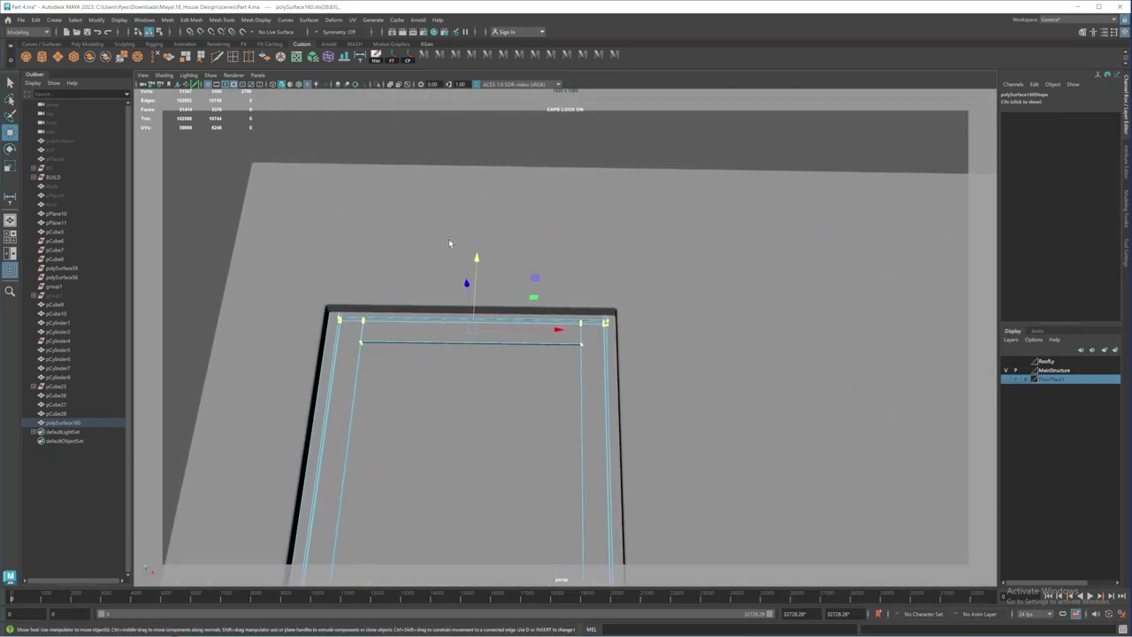
{"action": "mouse_move", "coordinate": [479, 257]}
{"action": "left_mouse_down"}
{"action": "mouse_move", "coordinate": [474, 270]}
{"action": "mouse_move", "coordinate": [477, 261]}
{"action": "left_mouse_up"}
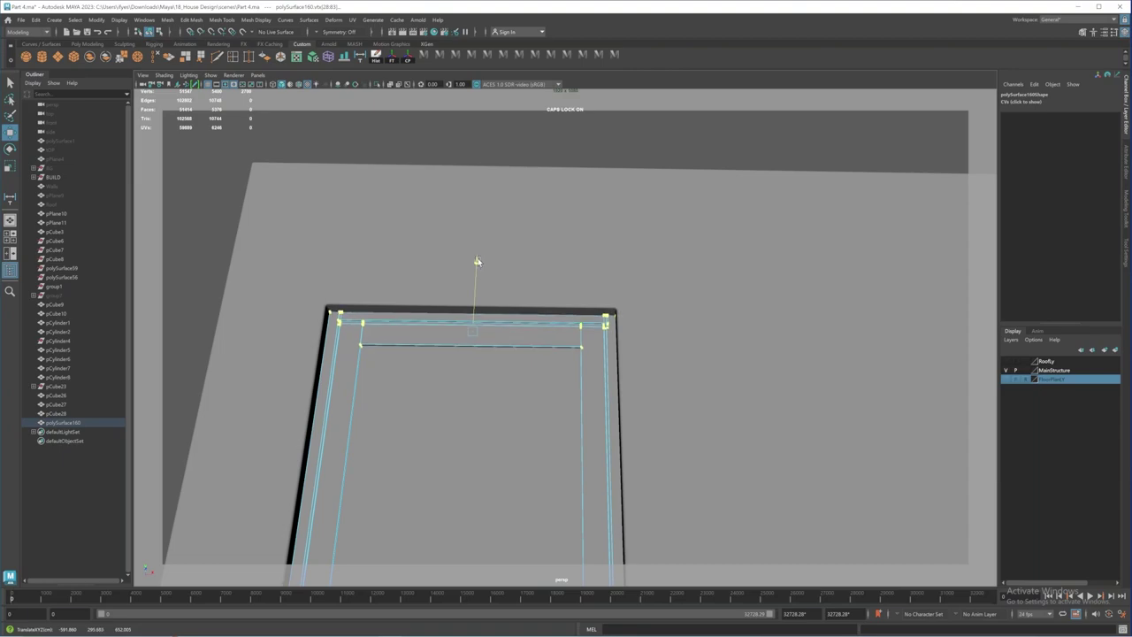
Step: Fit the window's left-side vertices to the left edge of the corner opening and return to object mode
{"action": "right_click_drag", "start_coordinate": [584, 349], "coordinate": [327, 231], "text": "alt"}
{"action": "left_click_drag", "start_coordinate": [515, 370], "coordinate": [509, 405], "text": "alt"}
{"action": "middle_click_drag", "start_coordinate": [508, 405], "coordinate": [467, 330], "text": "alt"}
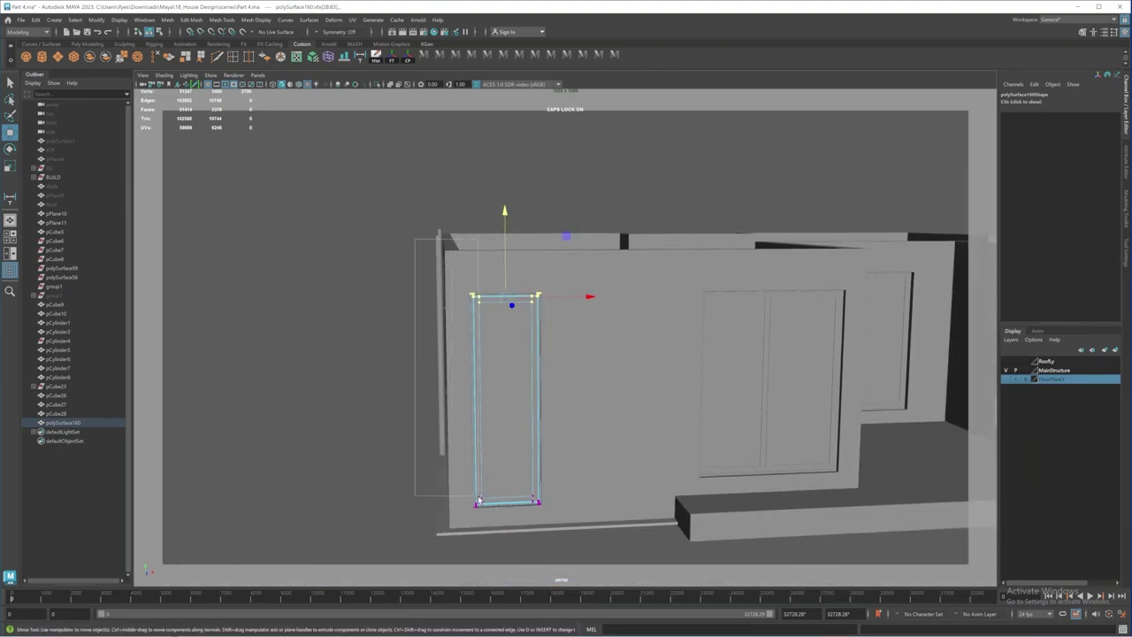
{"action": "left_click_drag", "start_coordinate": [495, 523], "coordinate": [494, 524]}
{"action": "left_click_drag", "start_coordinate": [494, 495], "coordinate": [526, 521], "text": "alt"}
{"action": "right_click_drag", "start_coordinate": [478, 433], "coordinate": [590, 482], "text": "alt"}
{"action": "middle_click_drag", "start_coordinate": [443, 398], "coordinate": [509, 351], "text": "alt"}
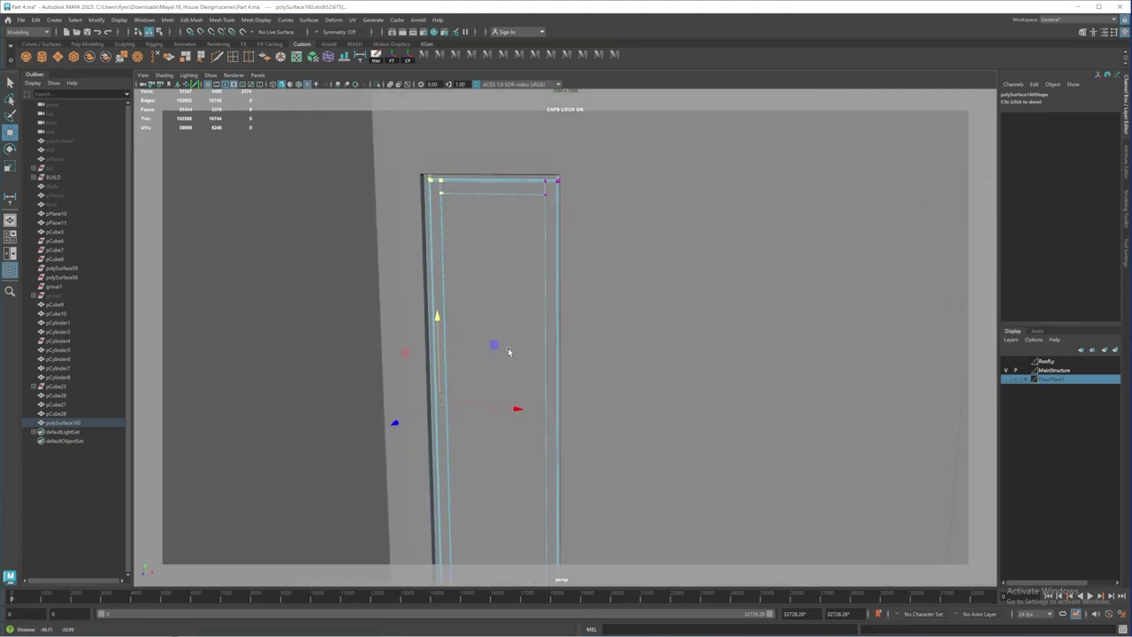
{"action": "left_click_drag", "start_coordinate": [506, 367], "coordinate": [528, 401], "text": "alt"}
{"action": "left_click_drag", "start_coordinate": [528, 401], "coordinate": [563, 400], "text": "alt"}
{"action": "right_click", "coordinate": [581, 200]}
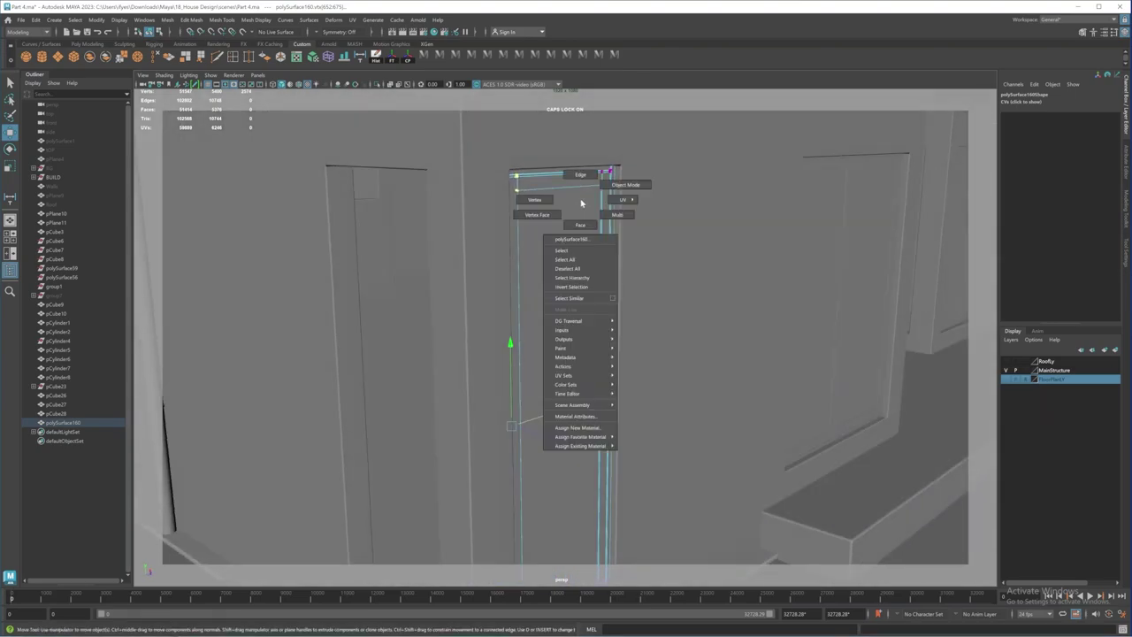
{"action": "left_click", "coordinate": [625, 184]}
{"action": "left_click_drag", "start_coordinate": [640, 273], "coordinate": [599, 393], "text": "alt"}
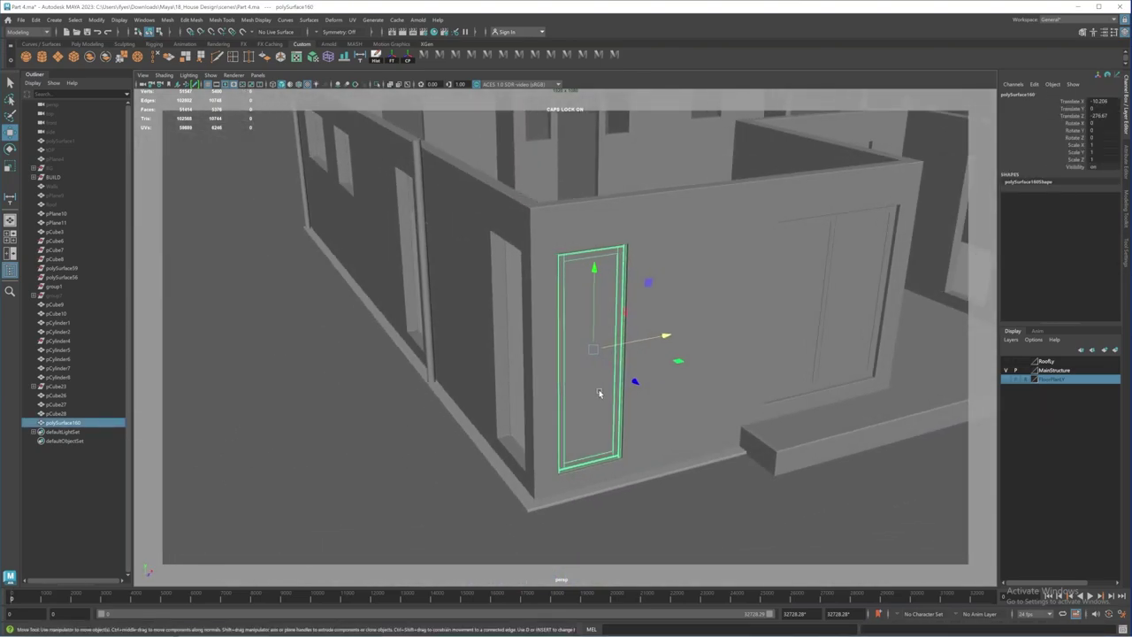
Step: Center the narrow window's pivot and duplicate the window, moving the copy sideways toward the adjacent side wall
{"action": "left_click", "coordinate": [408, 62]}
{"action": "left_click_drag", "start_coordinate": [549, 250], "coordinate": [533, 335], "text": "alt"}
{"action": "key", "text": "ctrl+d"}
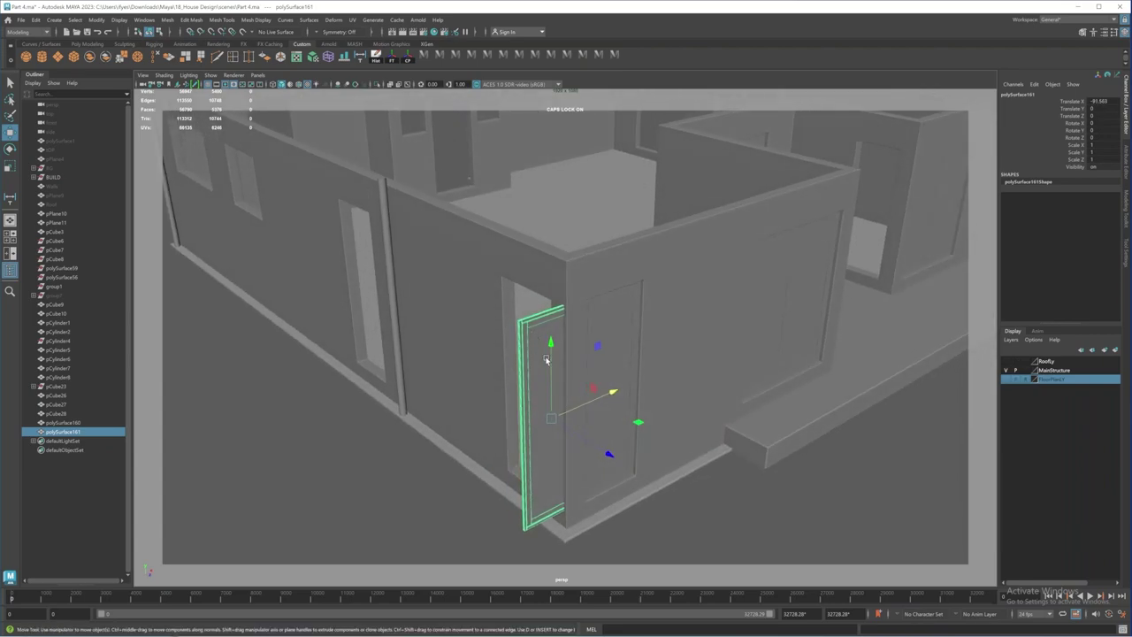
Step: Rotate the window copy to -90 degrees around Y to align it with the side wall
{"action": "key", "text": "e"}
{"action": "left_click_drag", "start_coordinate": [576, 459], "coordinate": [476, 435]}
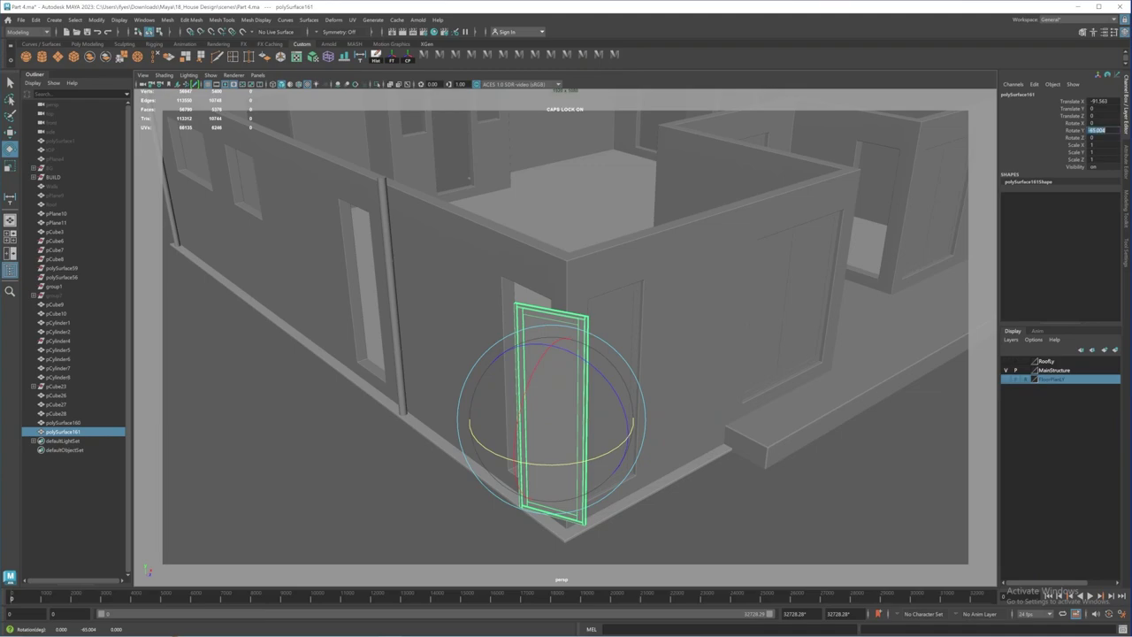
{"action": "key", "text": "Return"}
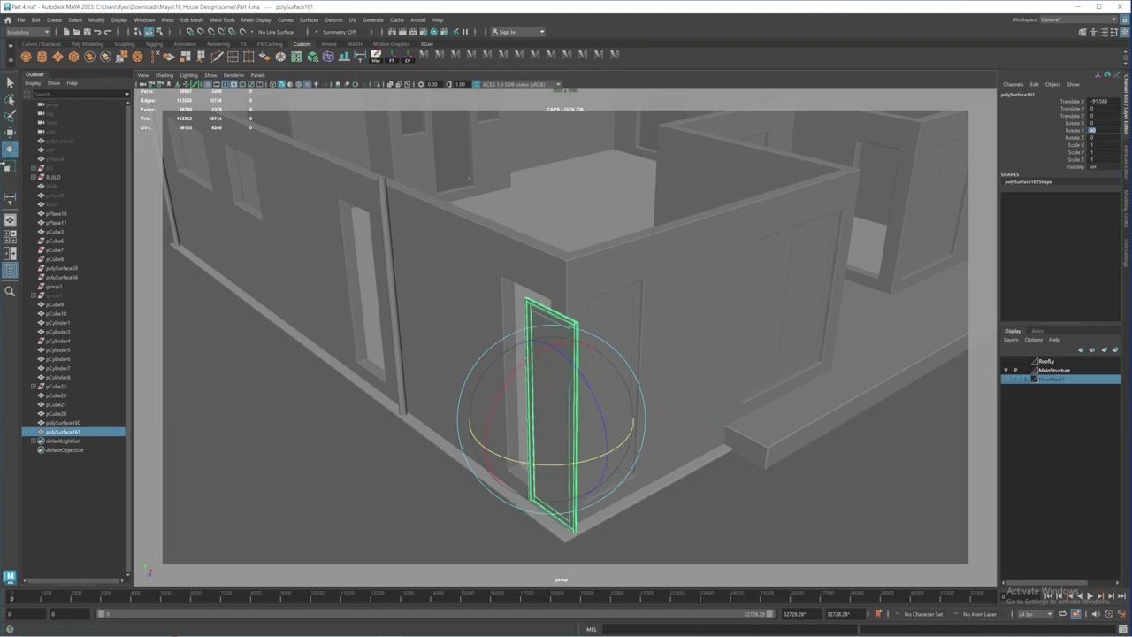
Step: Position the rotated window copy inside the side wall's narrow opening nearest the corner
{"action": "left_click", "coordinate": [10, 132]}
{"action": "middle_click_drag", "start_coordinate": [589, 464], "coordinate": [549, 422], "text": "alt"}
{"action": "left_click_drag", "start_coordinate": [526, 391], "coordinate": [563, 423], "text": "alt"}
{"action": "left_click_drag", "start_coordinate": [588, 346], "coordinate": [599, 333]}
{"action": "left_click_drag", "start_coordinate": [556, 404], "coordinate": [657, 391], "text": "alt"}
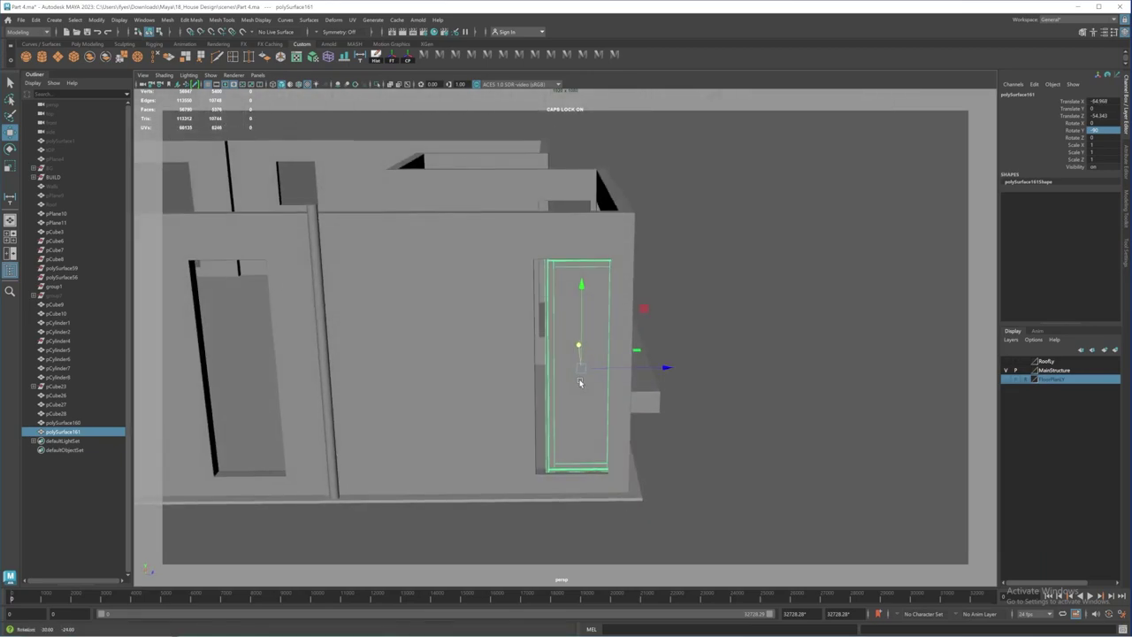
{"action": "middle_click_drag", "start_coordinate": [663, 371], "coordinate": [654, 368]}
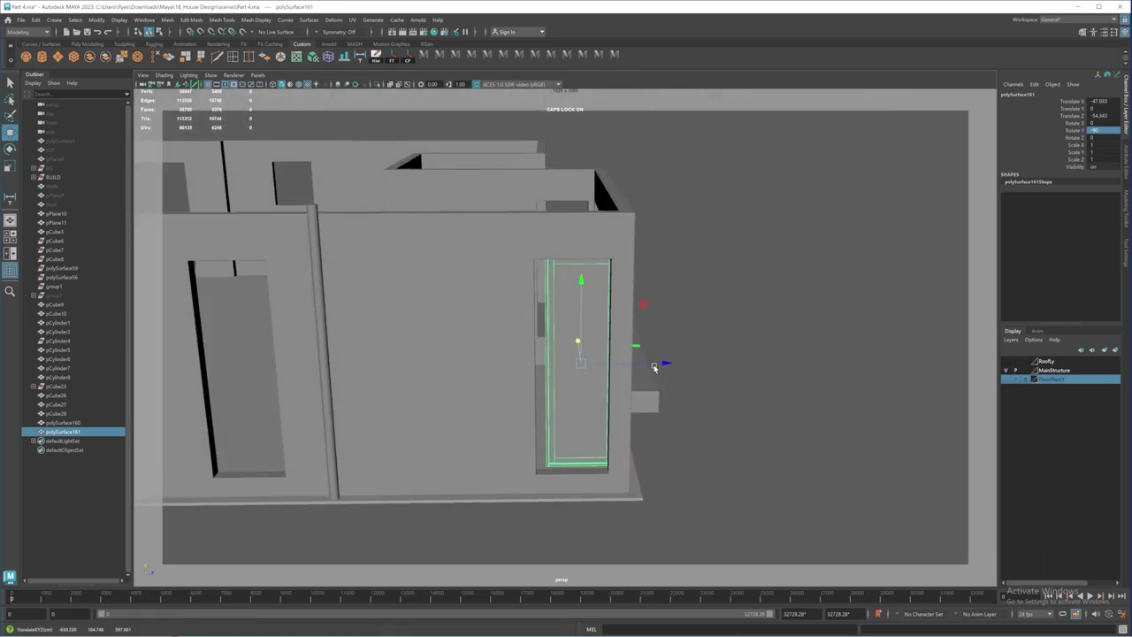
{"action": "key", "text": "ctrl+z"}
{"action": "left_click_drag", "start_coordinate": [668, 375], "coordinate": [567, 425], "text": "alt"}
{"action": "right_click_drag", "start_coordinate": [568, 426], "coordinate": [501, 404], "text": "alt"}
{"action": "left_click_drag", "start_coordinate": [500, 404], "coordinate": [336, 368], "text": "alt"}
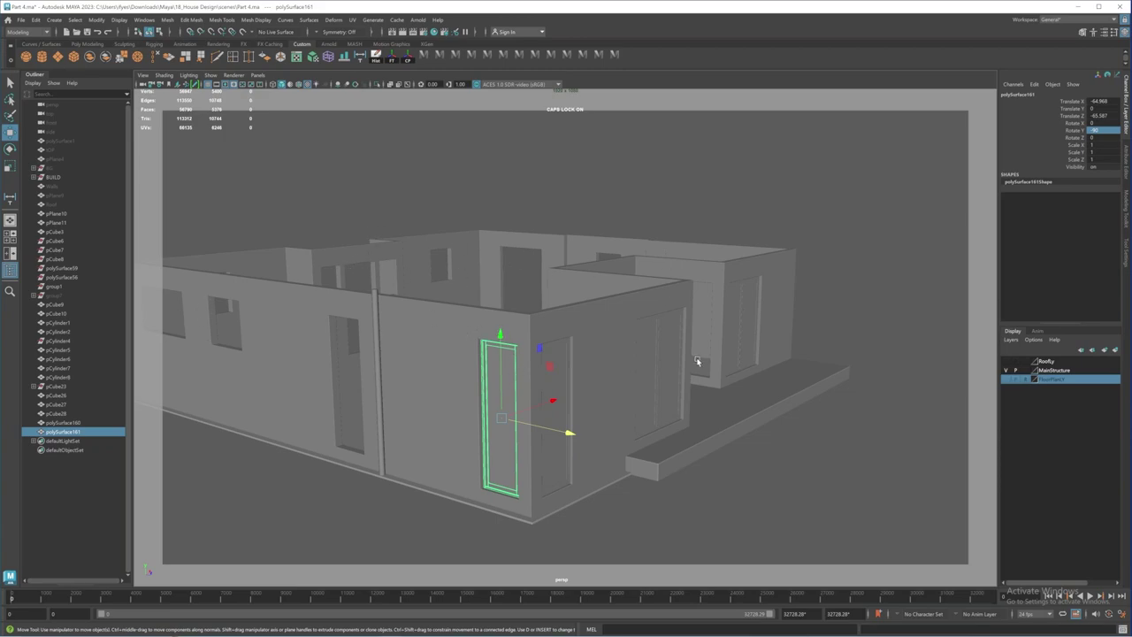
Step: Freeze the transformations of the window placed in the side wall
{"action": "left_click_drag", "start_coordinate": [697, 361], "coordinate": [629, 356], "text": "alt"}
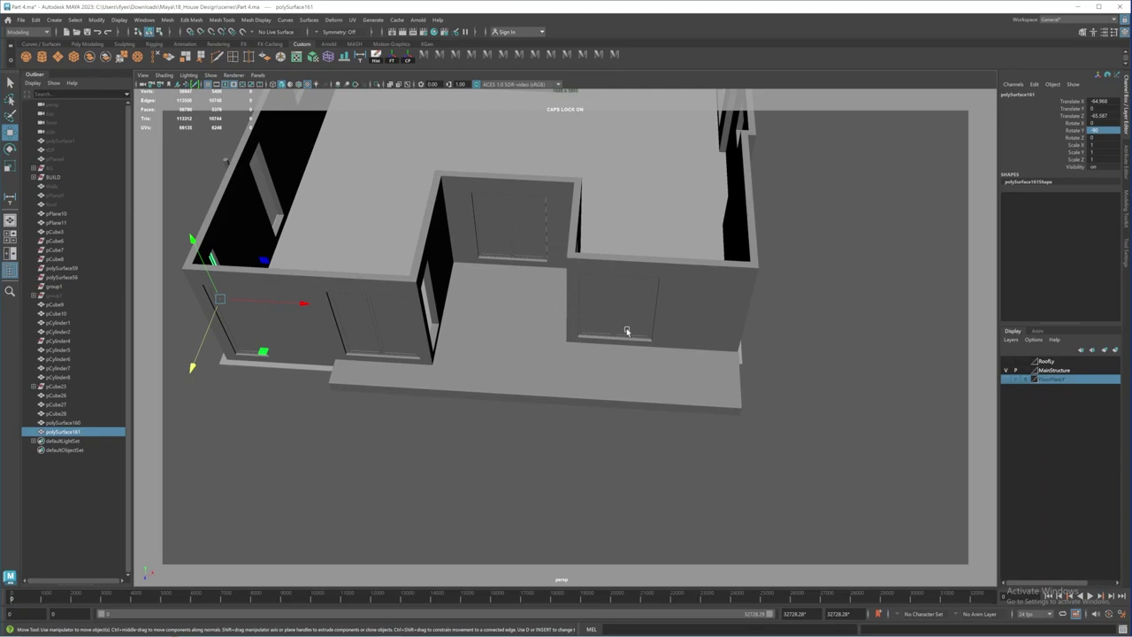
{"action": "middle_click_drag", "start_coordinate": [618, 306], "coordinate": [571, 346], "text": "alt"}
{"action": "left_click_drag", "start_coordinate": [571, 346], "coordinate": [569, 311], "text": "alt"}
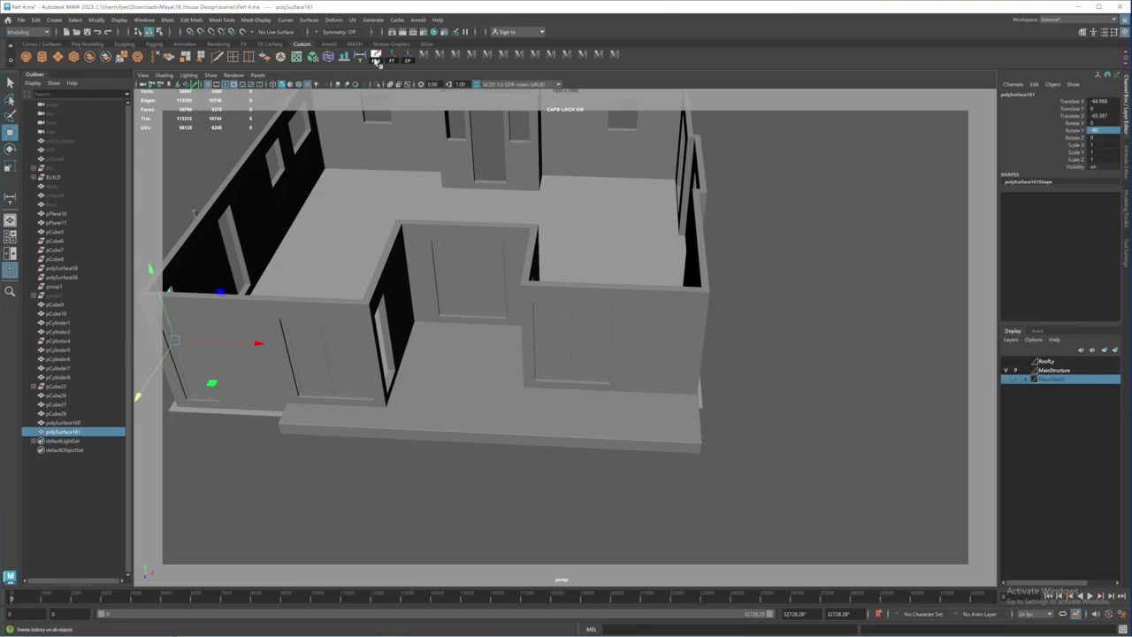
{"action": "left_click", "coordinate": [394, 60]}
Step: Select the double-sash window in the front wall right of the porch and frame it isolated in the top view
{"action": "mouse_move", "coordinate": [589, 362]}
{"action": "left_mouse_down", "text": "alt"}
{"action": "mouse_move", "coordinate": [571, 321]}
{"action": "mouse_move", "coordinate": [569, 352]}
{"action": "left_mouse_up", "text": "alt"}
{"action": "left_click", "coordinate": [568, 352]}
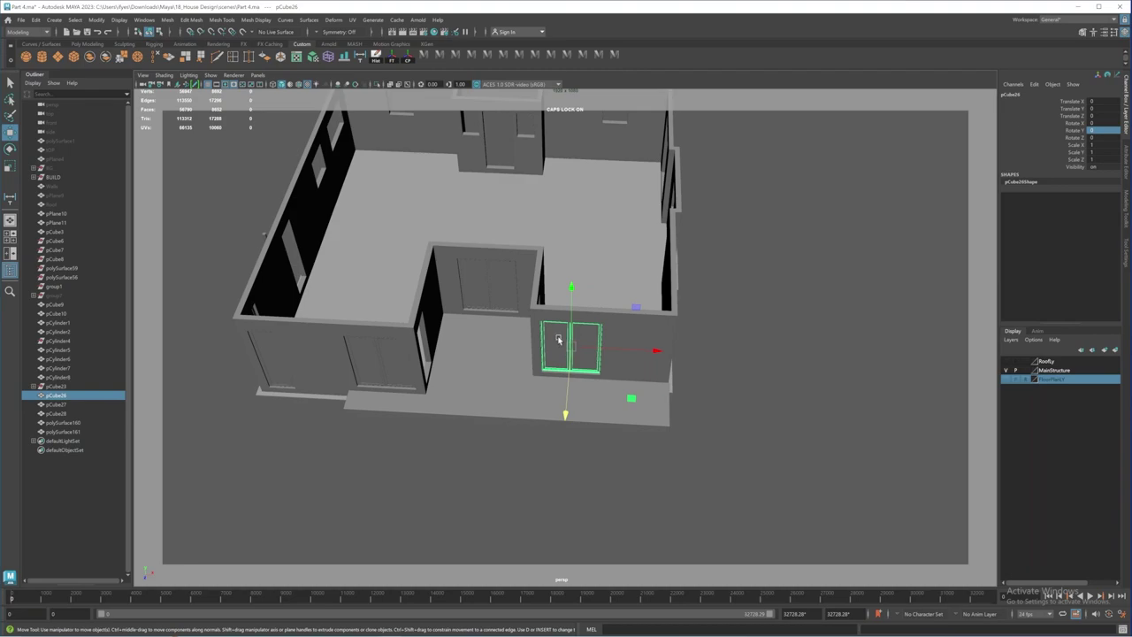
{"action": "left_click_drag", "start_coordinate": [632, 399], "coordinate": [236, 244], "text": "alt"}
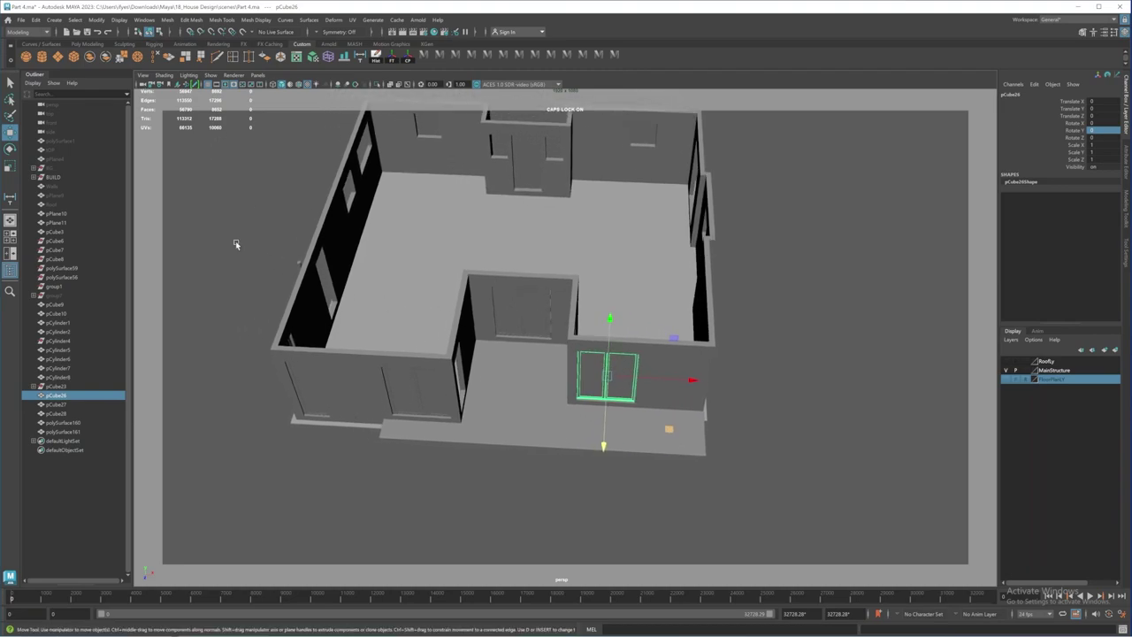
{"action": "left_click", "coordinate": [10, 236]}
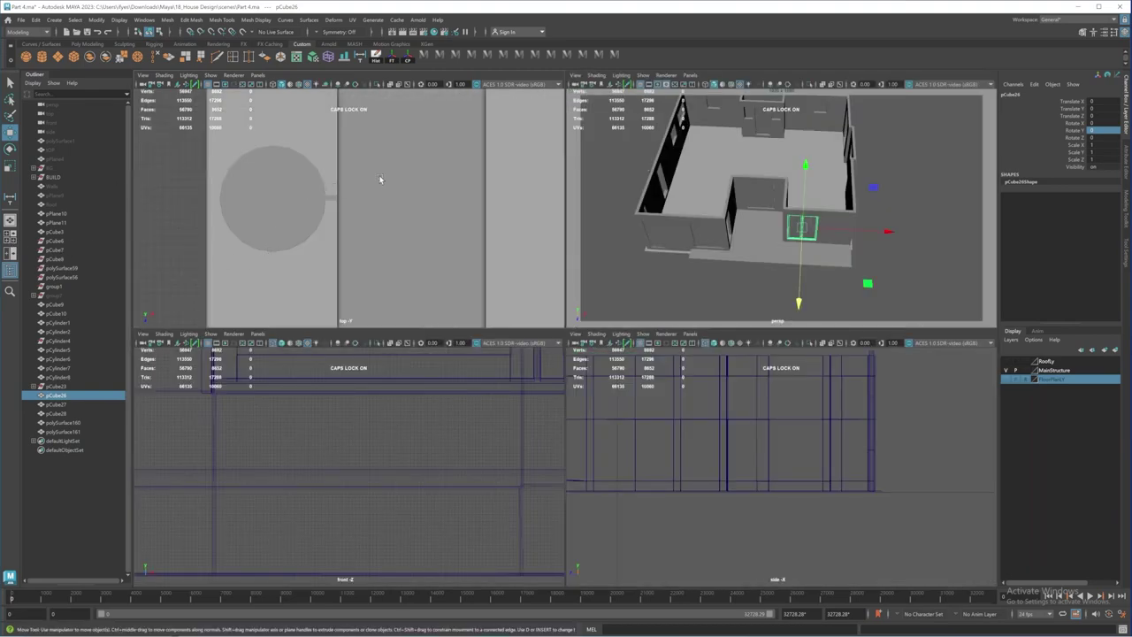
{"action": "key", "text": "space"}
{"action": "scroll", "coordinate": [588, 318], "scroll_direction": "down", "scroll_amount": 5}
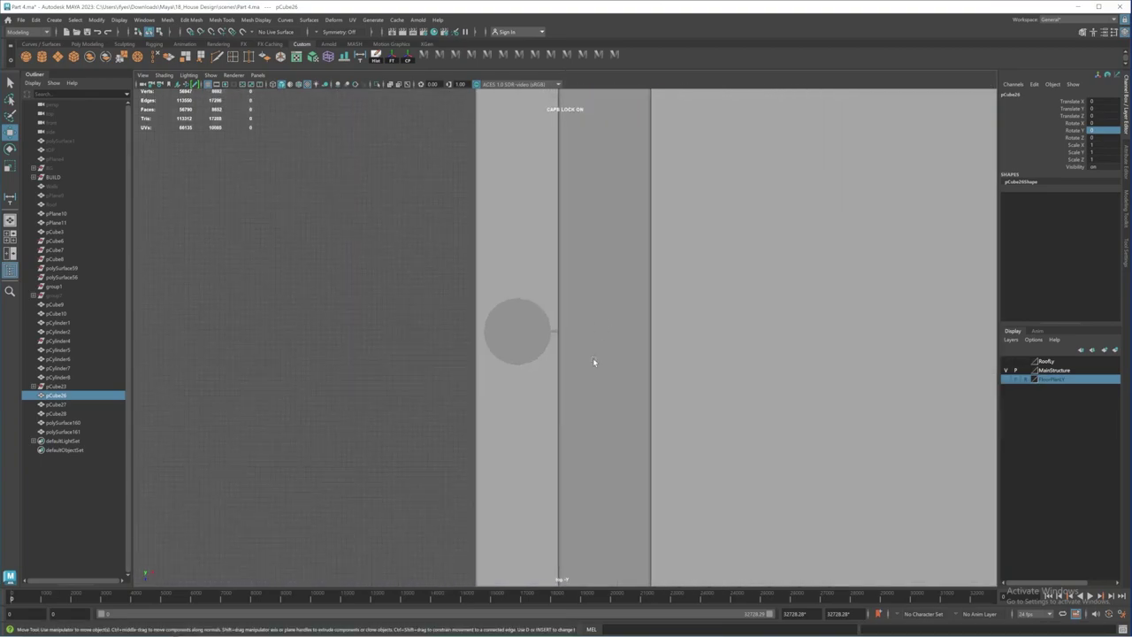
{"action": "scroll", "coordinate": [595, 360], "scroll_direction": "down", "scroll_amount": 3}
{"action": "middle_click_drag", "start_coordinate": [653, 387], "coordinate": [497, 332], "text": "alt"}
{"action": "left_click", "coordinate": [377, 84]}
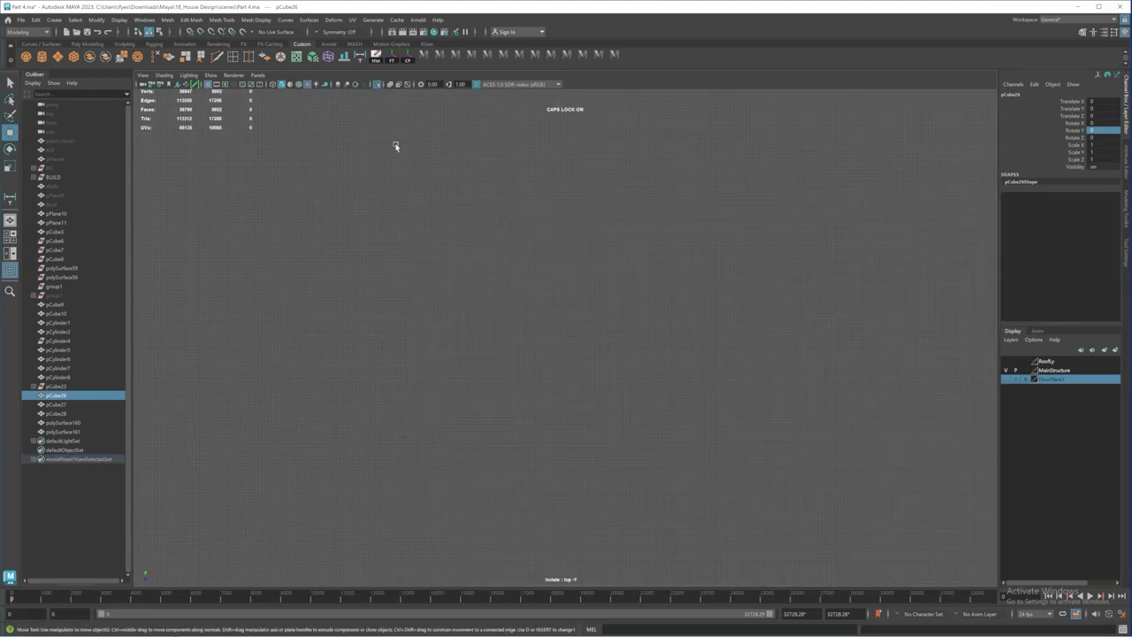
{"action": "key", "text": "f"}
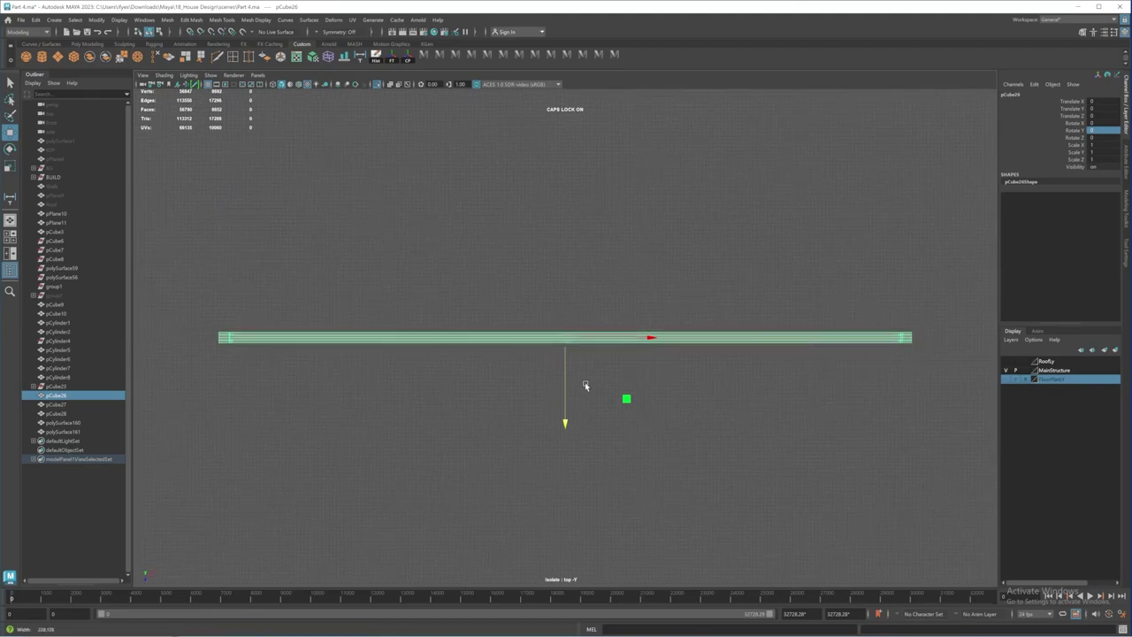
Step: End the window's isolation, hide the MainStructure layer instead, and clear the selection
{"action": "scroll", "coordinate": [584, 385], "scroll_direction": "down", "scroll_amount": 2}
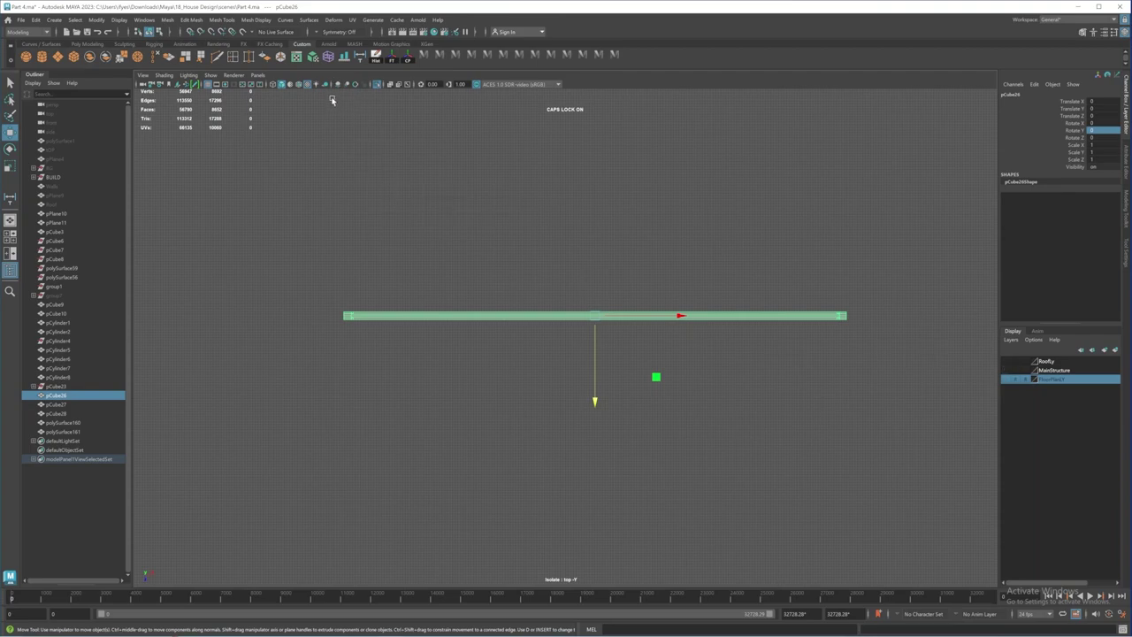
{"action": "left_click", "coordinate": [378, 87]}
{"action": "left_click", "coordinate": [394, 238]}
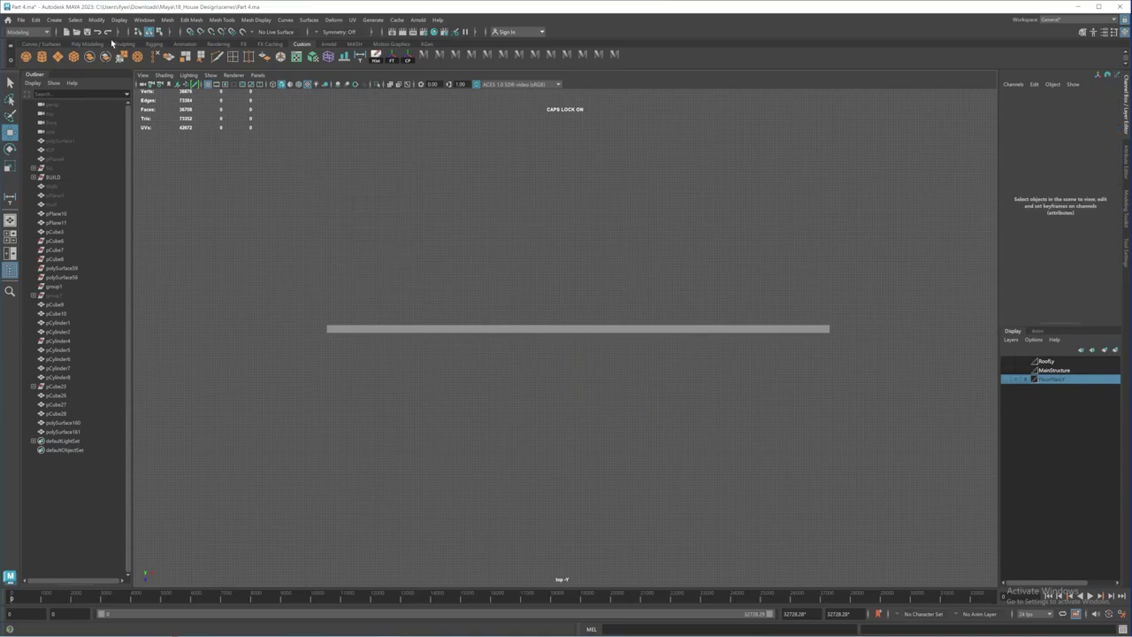
Step: Save the scene and draw a wavy CV curve with twelve folds along the window's upper edge in the top view, overhanging both ends
{"action": "left_click", "coordinate": [86, 32]}
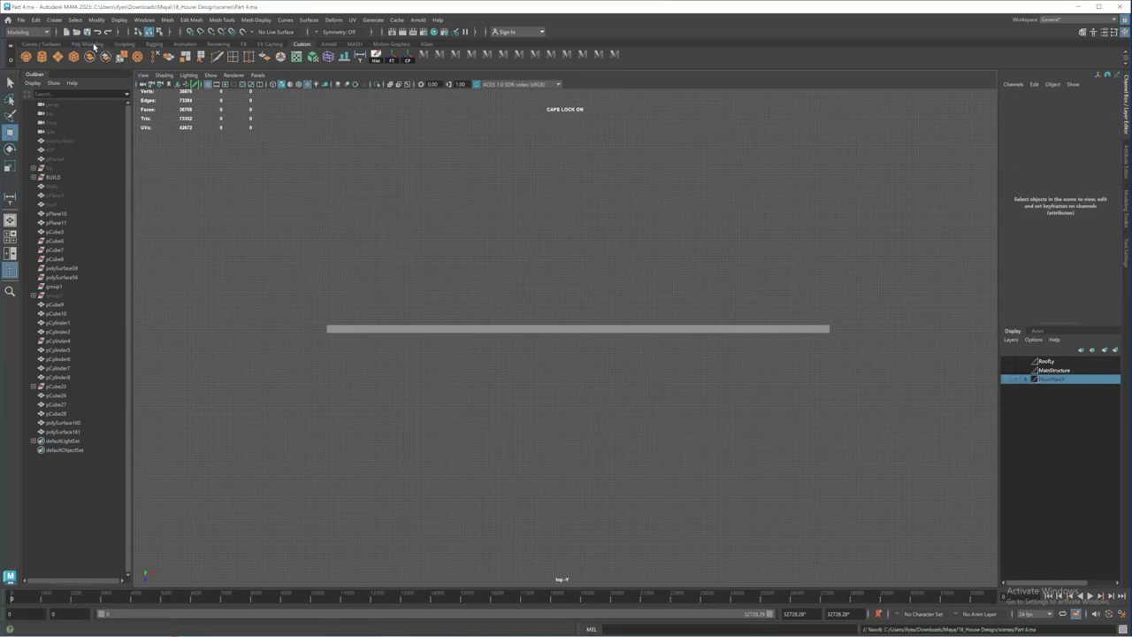
{"action": "left_click", "coordinate": [54, 20]}
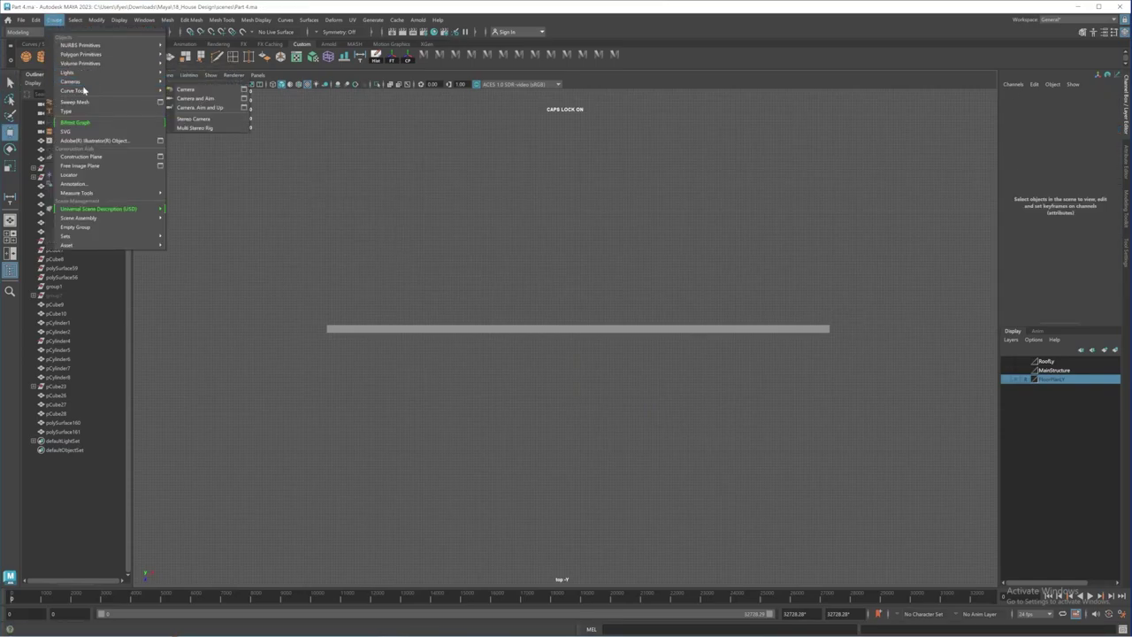
{"action": "mouse_move", "coordinate": [84, 90]}
{"action": "left_click", "coordinate": [189, 93]}
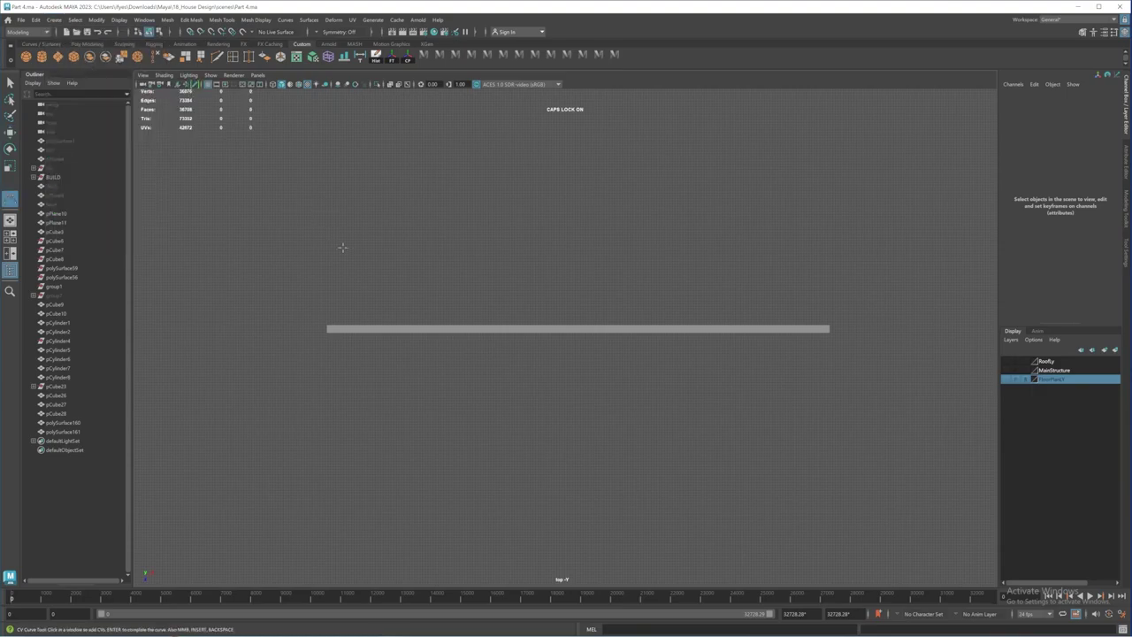
{"action": "middle_click_drag", "start_coordinate": [323, 320], "coordinate": [309, 330], "text": "alt"}
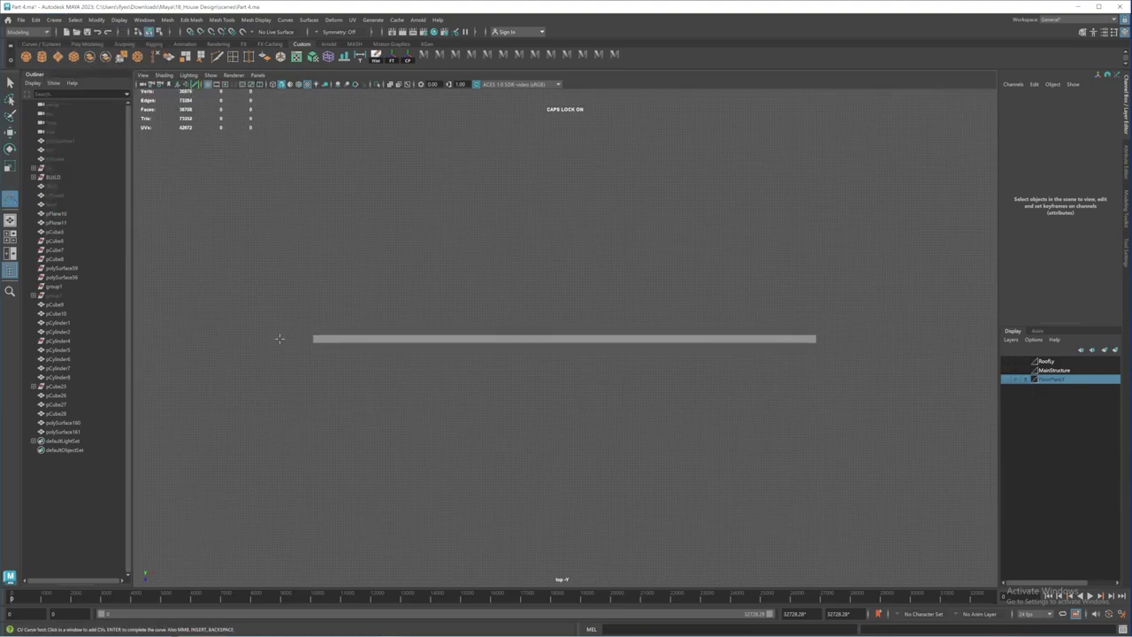
{"action": "left_click", "coordinate": [281, 334]}
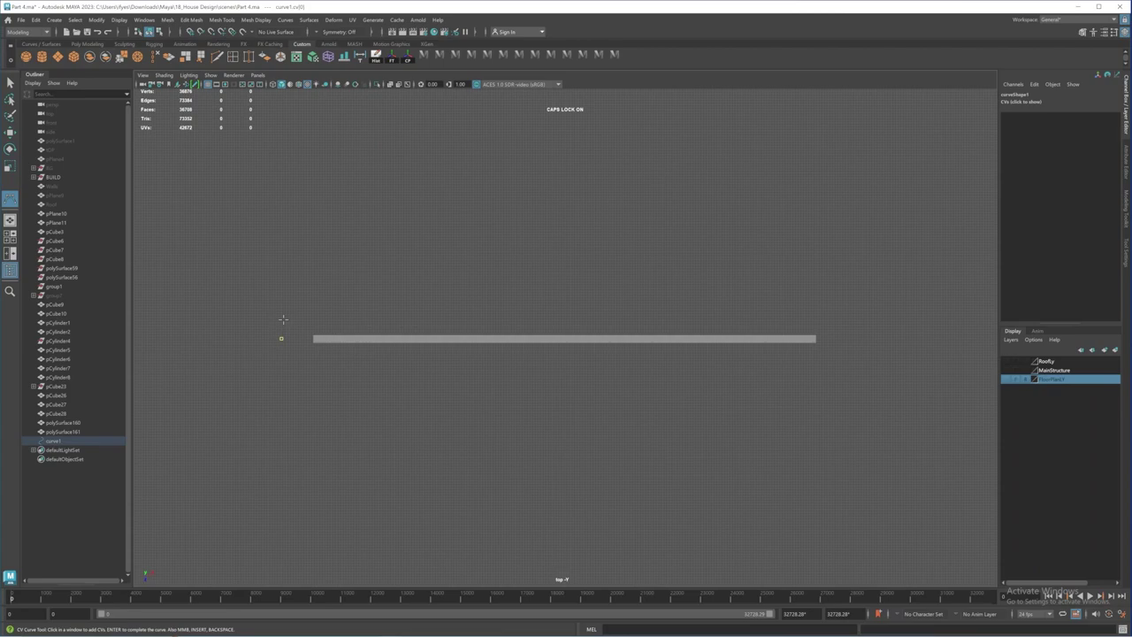
{"action": "left_click", "coordinate": [298, 311]}
{"action": "left_click", "coordinate": [306, 322]}
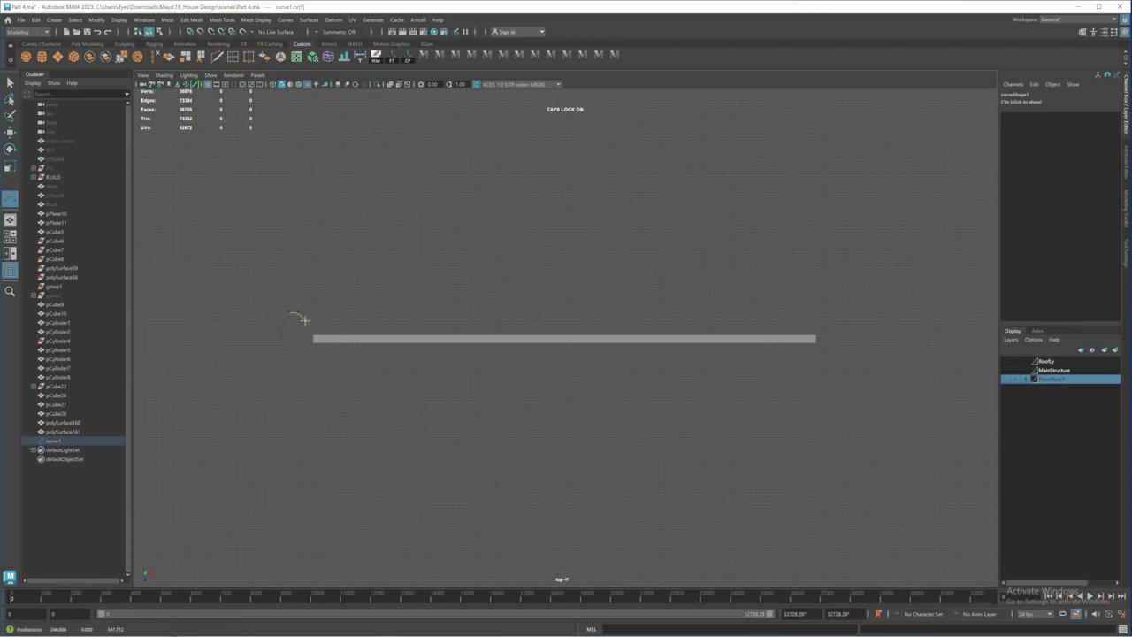
{"action": "left_click", "coordinate": [312, 333]}
{"action": "left_click", "coordinate": [323, 333]}
{"action": "left_click", "coordinate": [323, 332]}
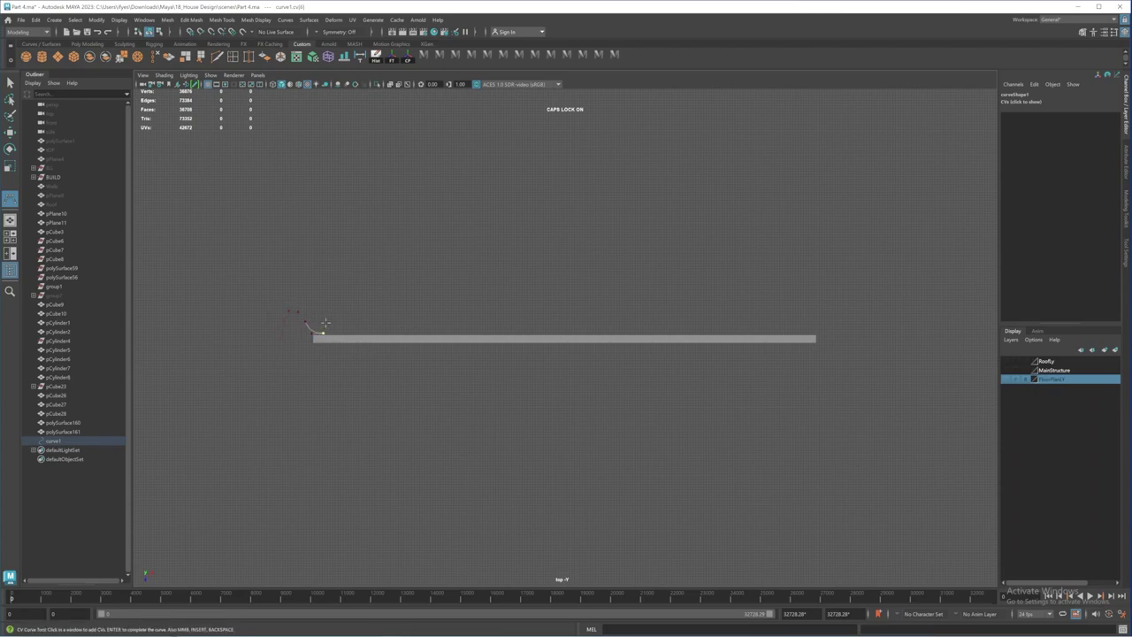
{"action": "left_click", "coordinate": [327, 322]}
{"action": "left_click", "coordinate": [334, 306]}
{"action": "left_click", "coordinate": [342, 305]}
{"action": "left_click", "coordinate": [347, 320]}
{"action": "left_click", "coordinate": [354, 333]}
{"action": "left_click", "coordinate": [364, 312]}
{"action": "left_click", "coordinate": [370, 301]}
{"action": "left_click", "coordinate": [380, 303]}
{"action": "left_click", "coordinate": [386, 319]}
{"action": "left_click", "coordinate": [390, 331]}
{"action": "left_click", "coordinate": [399, 333]}
{"action": "left_click", "coordinate": [400, 305]}
{"action": "left_click", "coordinate": [412, 294]}
{"action": "left_click", "coordinate": [422, 300]}
{"action": "left_click", "coordinate": [429, 334]}
{"action": "left_click", "coordinate": [440, 333]}
{"action": "left_click", "coordinate": [450, 320]}
{"action": "left_click", "coordinate": [450, 304]}
{"action": "left_click", "coordinate": [451, 291]}
{"action": "left_click", "coordinate": [459, 289]}
{"action": "left_click", "coordinate": [466, 289]}
{"action": "left_click", "coordinate": [474, 304]}
{"action": "left_click", "coordinate": [476, 320]}
{"action": "left_click", "coordinate": [493, 331]}
{"action": "left_click", "coordinate": [498, 298]}
{"action": "left_click", "coordinate": [506, 292]}
{"action": "left_click", "coordinate": [518, 312]}
{"action": "left_click", "coordinate": [525, 335]}
{"action": "left_click", "coordinate": [541, 332]}
{"action": "left_click", "coordinate": [542, 321]}
{"action": "left_click", "coordinate": [541, 293]}
{"action": "left_click", "coordinate": [555, 289]}
{"action": "left_click", "coordinate": [567, 293]}
{"action": "left_click", "coordinate": [570, 309]}
{"action": "left_click", "coordinate": [570, 319]}
{"action": "left_click", "coordinate": [578, 333]}
{"action": "left_click", "coordinate": [584, 317]}
{"action": "left_click", "coordinate": [588, 305]}
{"action": "left_click", "coordinate": [591, 294]}
{"action": "left_click", "coordinate": [595, 289]}
{"action": "left_click", "coordinate": [600, 290]}
{"action": "left_click", "coordinate": [609, 304]}
{"action": "left_click", "coordinate": [611, 316]}
{"action": "left_click", "coordinate": [633, 329]}
{"action": "left_click", "coordinate": [634, 318]}
{"action": "left_click", "coordinate": [636, 291]}
{"action": "left_click", "coordinate": [643, 287]}
{"action": "left_click", "coordinate": [652, 295]}
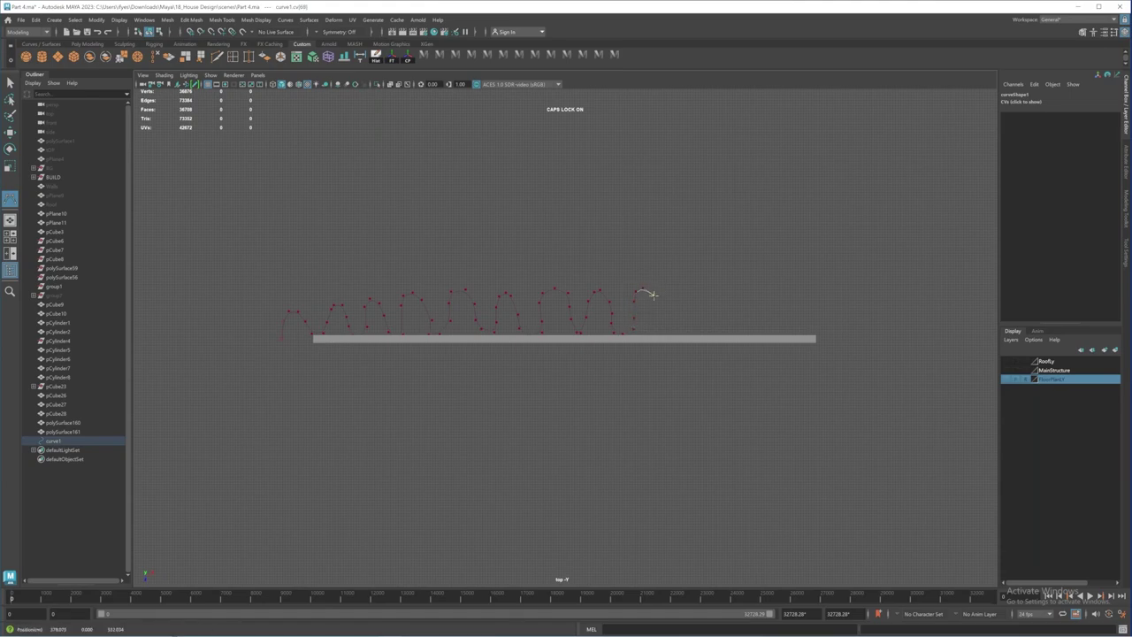
{"action": "left_click", "coordinate": [660, 307]}
{"action": "left_click", "coordinate": [656, 325]}
{"action": "middle_click_drag", "start_coordinate": [649, 330], "coordinate": [522, 347], "text": "alt"}
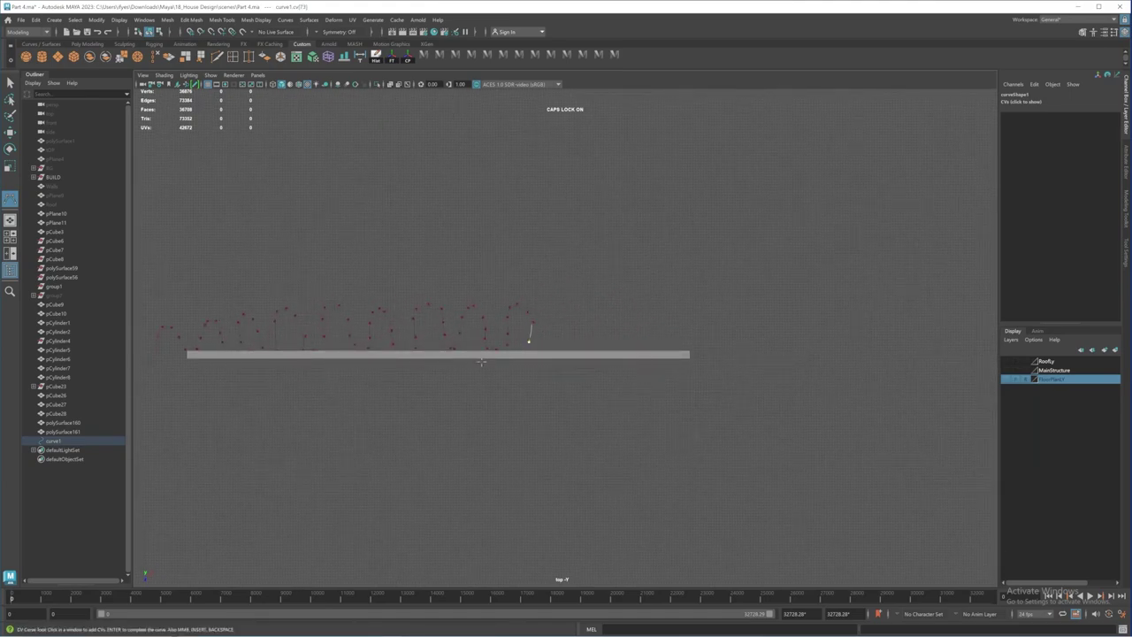
{"action": "left_click", "coordinate": [545, 347]}
{"action": "left_click", "coordinate": [549, 332]}
{"action": "left_click", "coordinate": [554, 315]}
{"action": "left_click", "coordinate": [561, 308]}
{"action": "left_click", "coordinate": [567, 316]}
{"action": "left_click", "coordinate": [572, 324]}
{"action": "left_click", "coordinate": [573, 336]}
{"action": "left_click", "coordinate": [573, 348]}
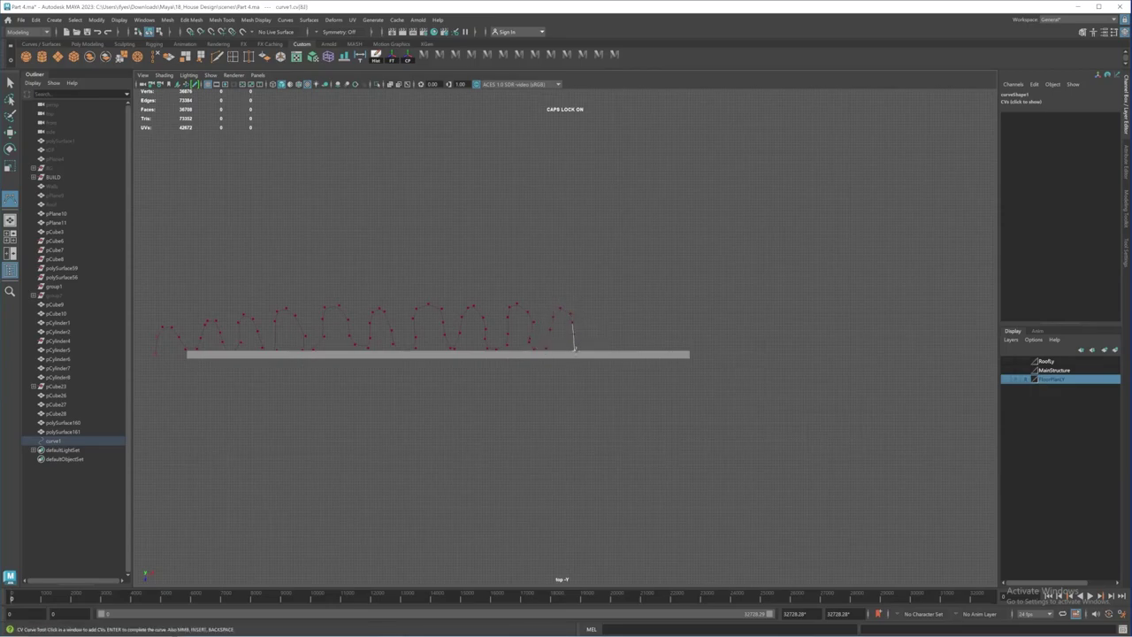
{"action": "left_click", "coordinate": [594, 325]}
{"action": "left_click", "coordinate": [599, 319]}
{"action": "left_click", "coordinate": [606, 311]}
{"action": "left_click", "coordinate": [611, 312]}
{"action": "left_click", "coordinate": [617, 320]}
{"action": "left_click", "coordinate": [624, 336]}
{"action": "left_click", "coordinate": [635, 349]}
{"action": "left_click", "coordinate": [657, 339]}
{"action": "left_click", "coordinate": [660, 328]}
{"action": "left_click", "coordinate": [666, 313]}
{"action": "left_click", "coordinate": [678, 310]}
{"action": "left_click", "coordinate": [690, 314]}
{"action": "left_click", "coordinate": [691, 325]}
{"action": "left_click", "coordinate": [695, 336]}
{"action": "left_click", "coordinate": [699, 350]}
{"action": "key", "text": "Return"}
Step: Reshape the curve's last fold by moving the control vertices on both of its sides
{"action": "key", "text": "w"}
{"action": "middle_click_drag", "start_coordinate": [418, 308], "coordinate": [494, 285], "text": "alt"}
{"action": "right_click_drag", "start_coordinate": [460, 304], "coordinate": [408, 303]}
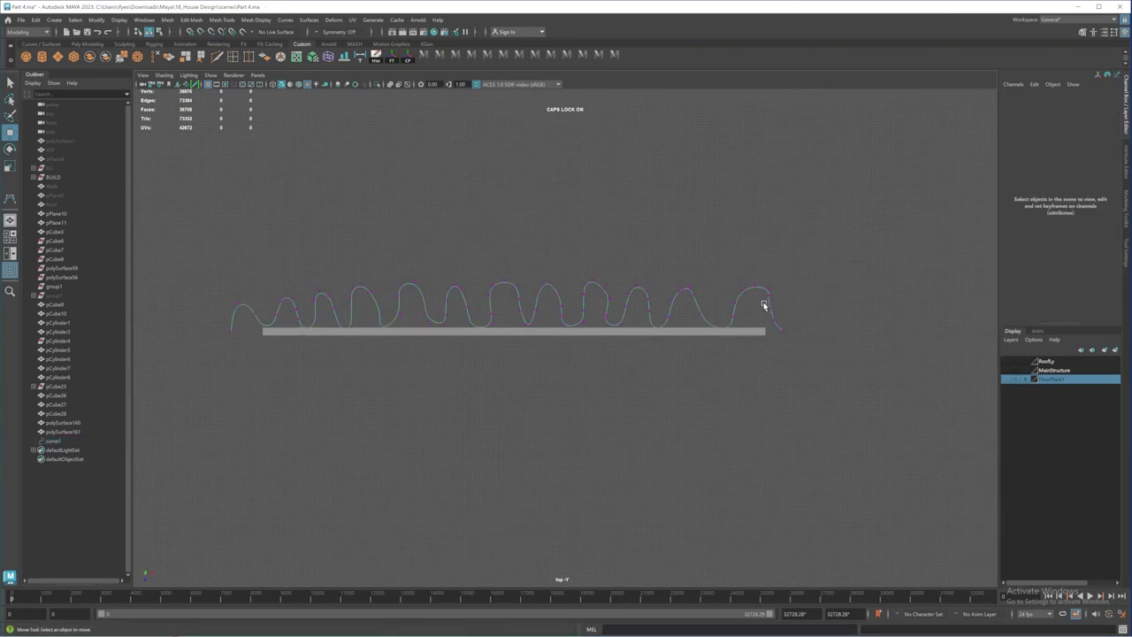
{"action": "mouse_move", "coordinate": [762, 303]}
{"action": "left_mouse_down"}
{"action": "mouse_move", "coordinate": [779, 316]}
{"action": "mouse_move", "coordinate": [780, 301]}
{"action": "left_mouse_up"}
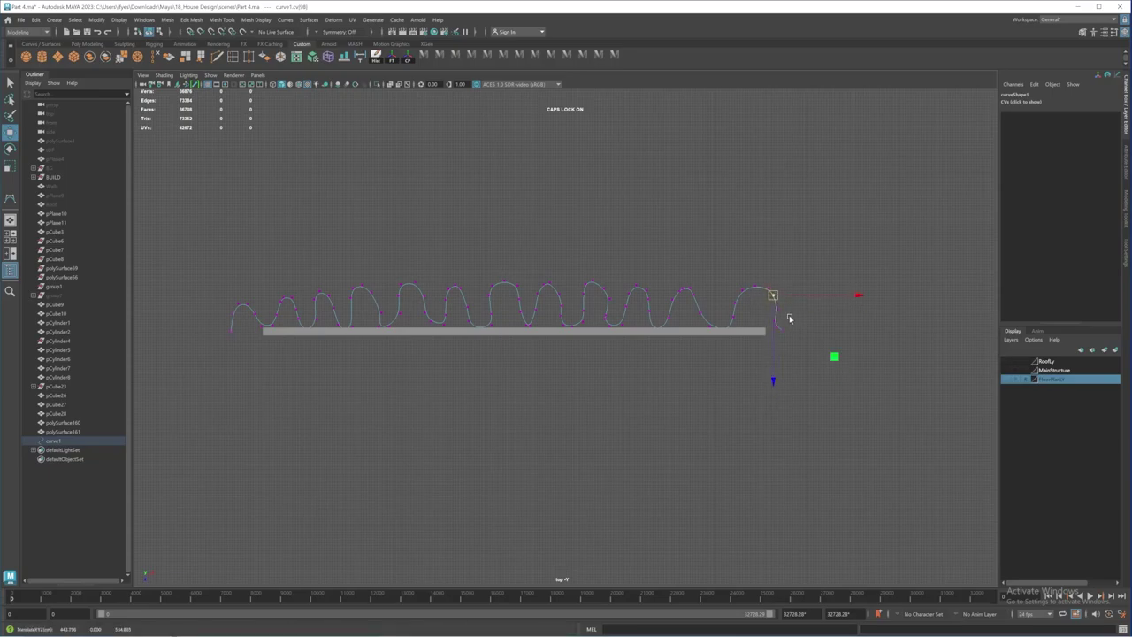
{"action": "right_click_drag", "start_coordinate": [782, 323], "coordinate": [888, 369], "text": "alt"}
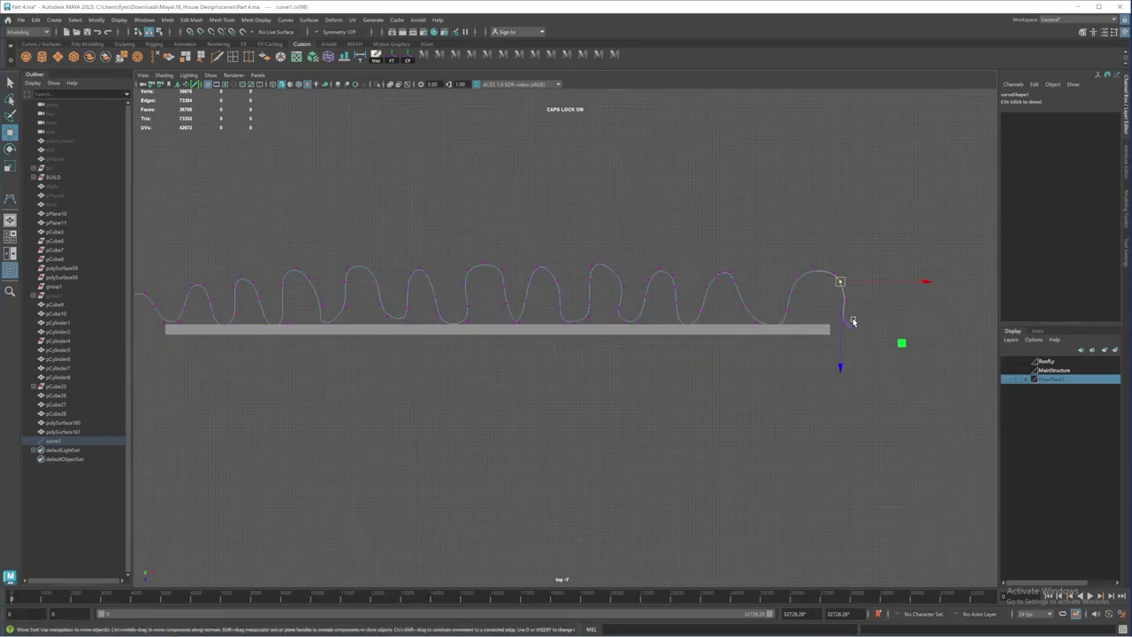
{"action": "key", "text": "q"}
{"action": "left_click", "coordinate": [842, 321]}
{"action": "key", "text": "w"}
{"action": "left_click", "coordinate": [786, 305]}
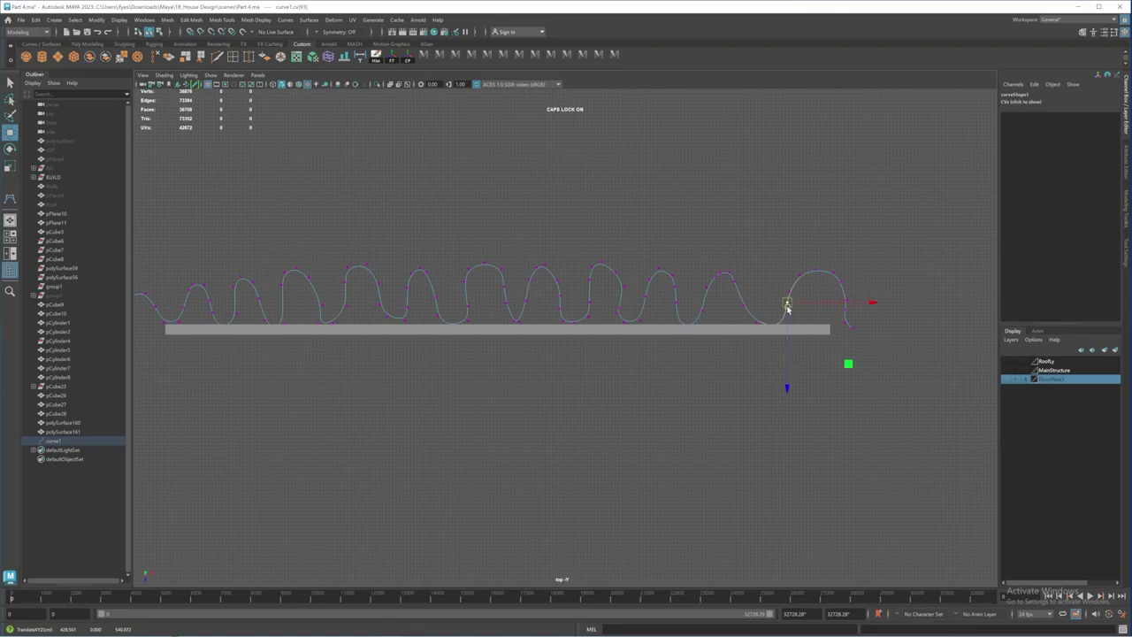
{"action": "left_click", "coordinate": [755, 324]}
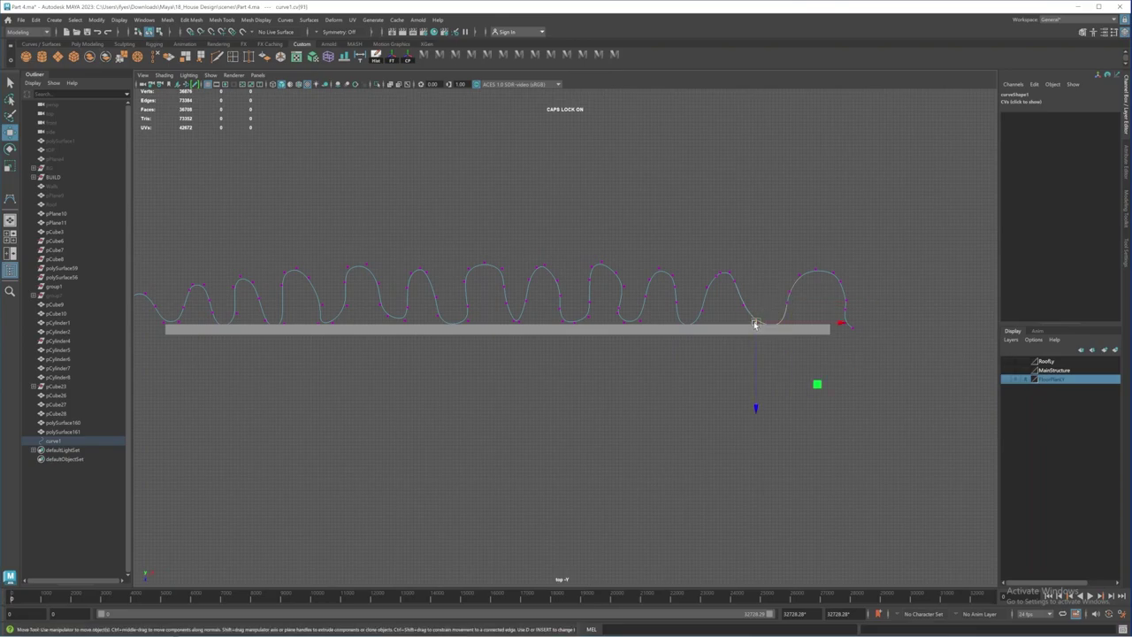
Step: Round out the ninth fold of the curve by moving the control vertices on its sides and crest
{"action": "left_click", "coordinate": [622, 283]}
{"action": "left_click", "coordinate": [589, 282]}
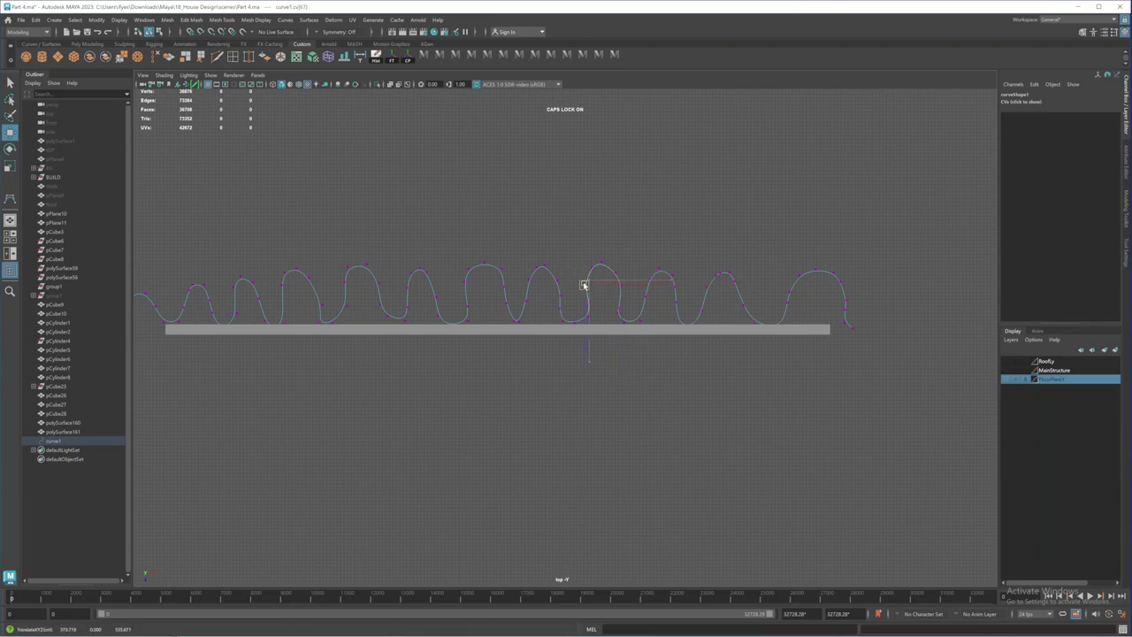
{"action": "left_click", "coordinate": [602, 267]}
{"action": "left_click_drag", "start_coordinate": [605, 270], "coordinate": [605, 266]}
{"action": "left_click", "coordinate": [624, 284]}
{"action": "left_click", "coordinate": [626, 285]}
Step: Shift the crest of the curve's sixth fold and adjust its side control vertices to widen it
{"action": "left_click_drag", "start_coordinate": [399, 257], "coordinate": [444, 306]}
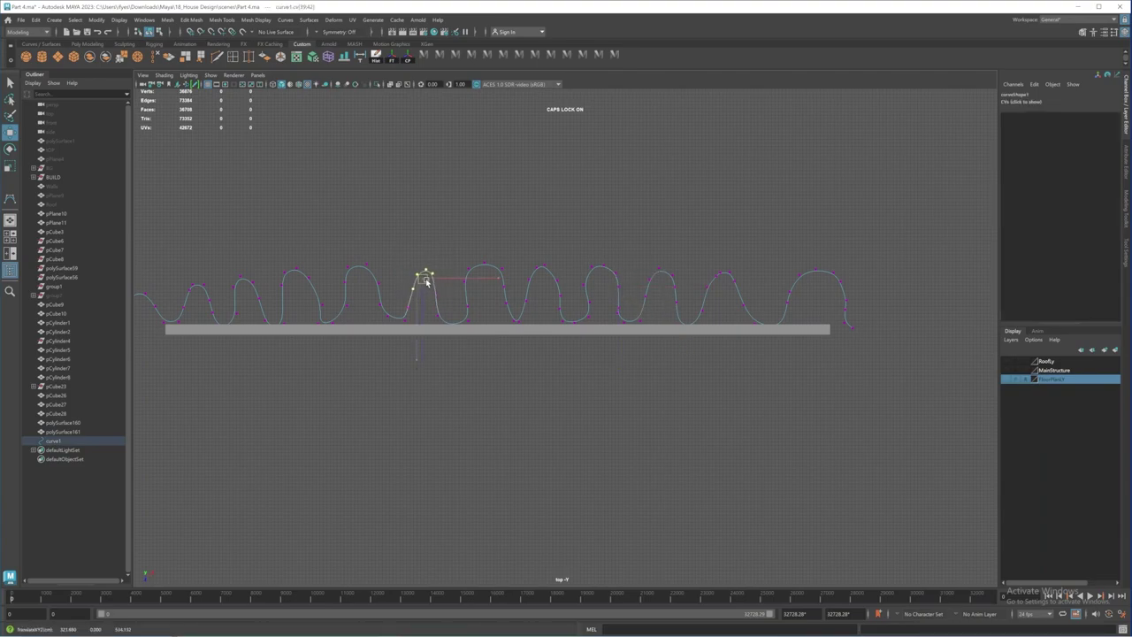
{"action": "left_click", "coordinate": [439, 280]}
{"action": "left_click", "coordinate": [433, 283]}
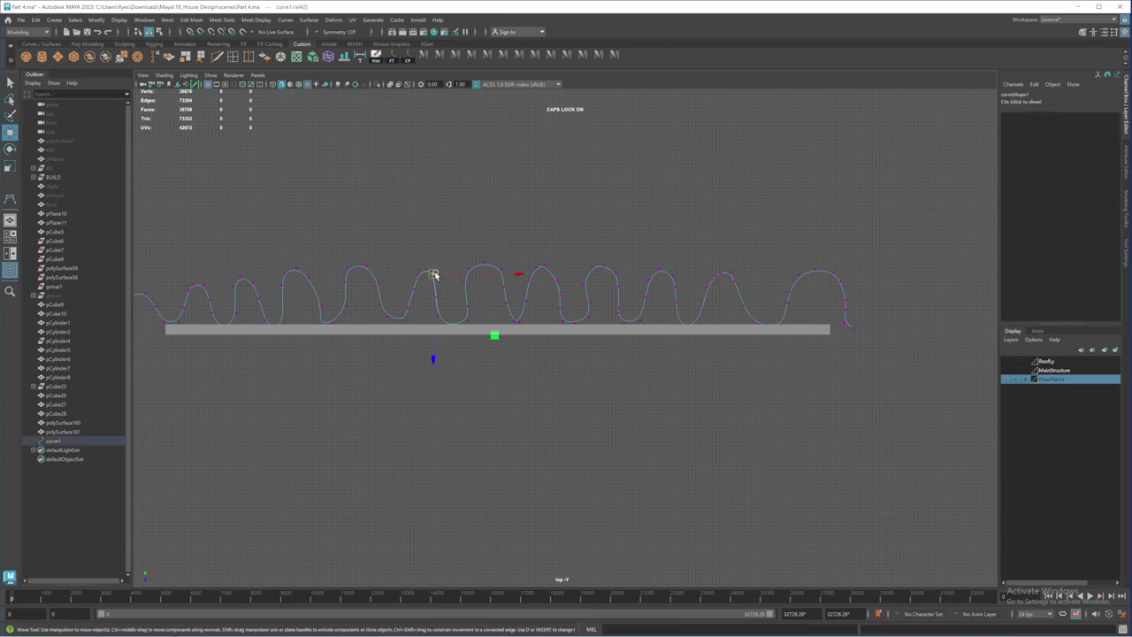
{"action": "left_click_drag", "start_coordinate": [442, 282], "coordinate": [440, 282]}
{"action": "left_click", "coordinate": [413, 273]}
{"action": "left_click", "coordinate": [436, 298]}
{"action": "left_click_drag", "start_coordinate": [436, 301], "coordinate": [440, 296]}
{"action": "middle_click_drag", "start_coordinate": [360, 301], "coordinate": [377, 303], "text": "alt"}
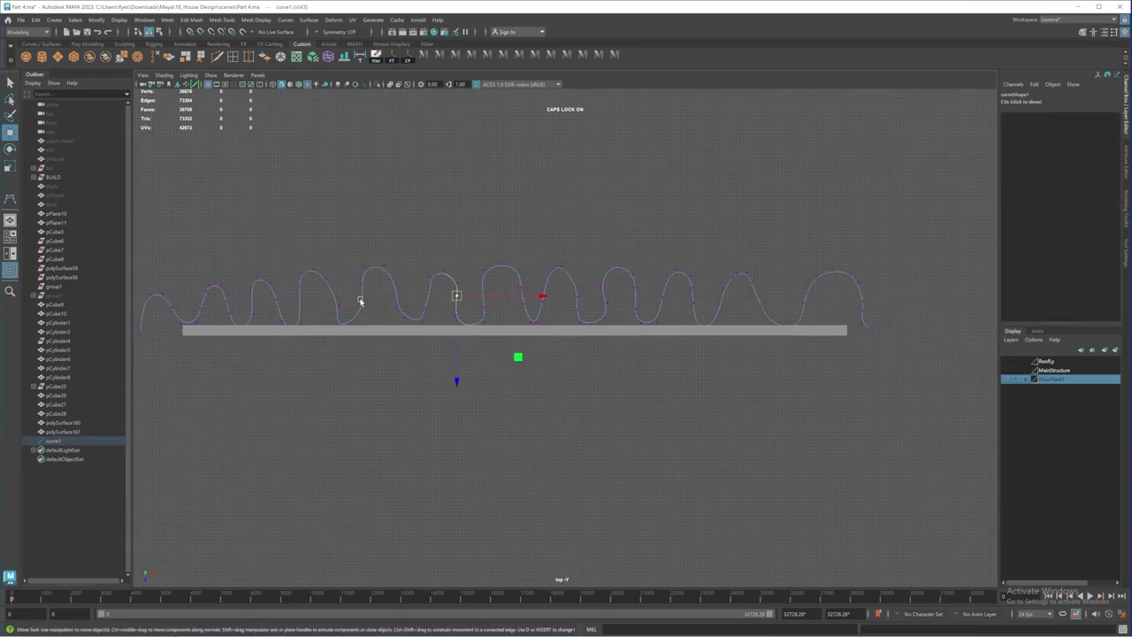
Step: Widen the curve's fourth fold and pull down the control vertex in the valley beside the fifth fold
{"action": "left_click_drag", "start_coordinate": [359, 300], "coordinate": [368, 323]}
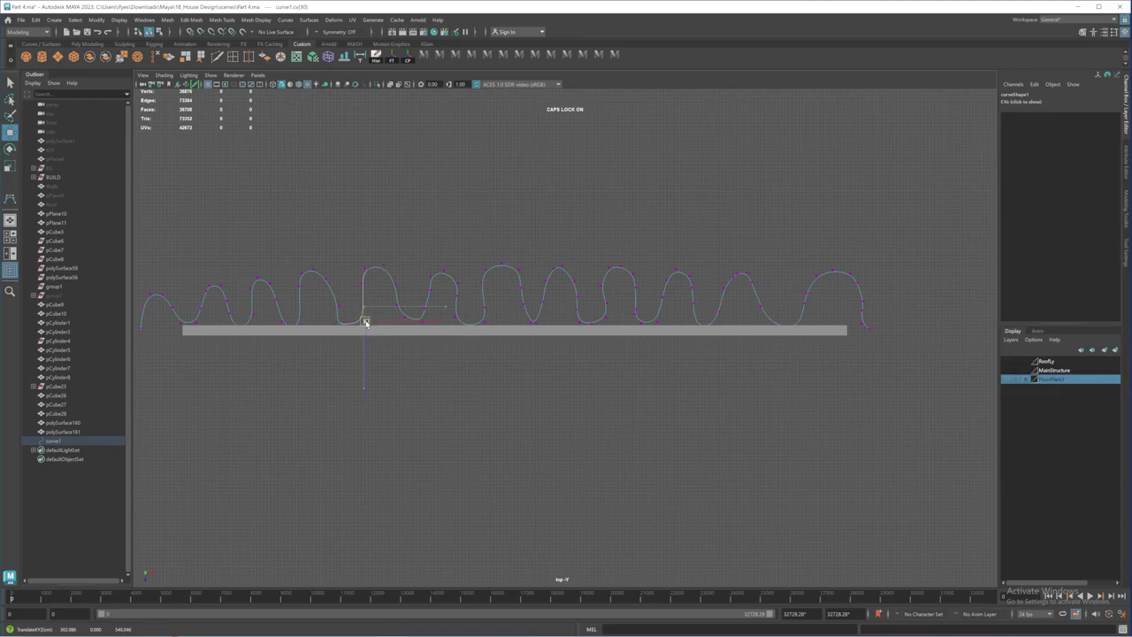
{"action": "left_click", "coordinate": [331, 298]}
{"action": "mouse_move", "coordinate": [330, 264]}
{"action": "left_mouse_down"}
{"action": "mouse_move", "coordinate": [333, 282]}
{"action": "mouse_move", "coordinate": [316, 269]}
{"action": "left_mouse_up"}
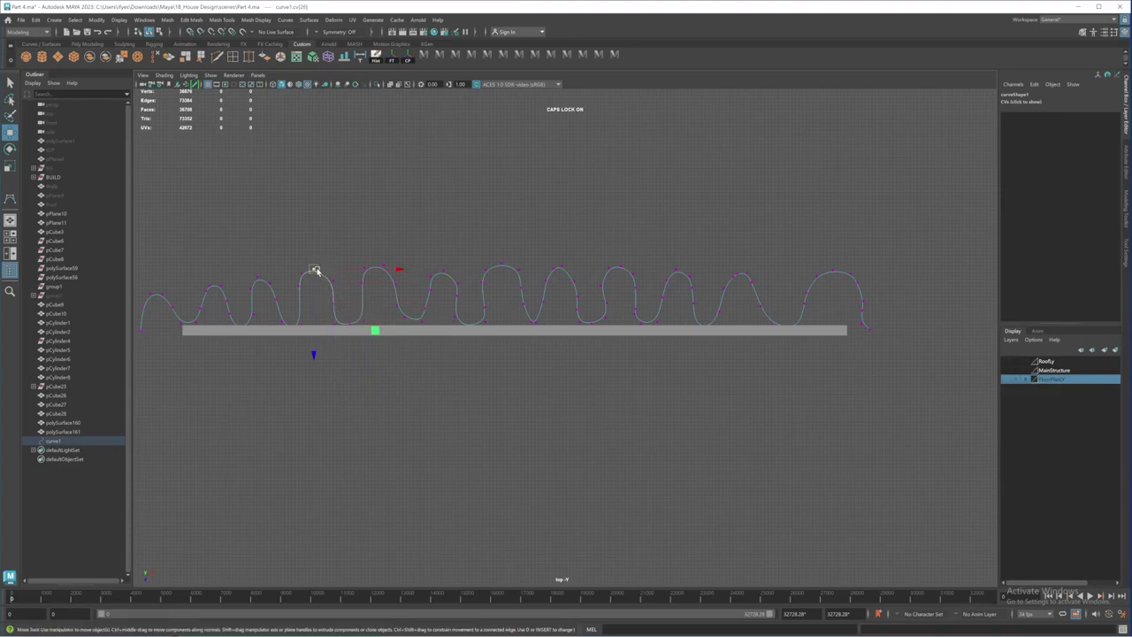
{"action": "middle_click_drag", "start_coordinate": [339, 319], "coordinate": [454, 318], "text": "alt"}
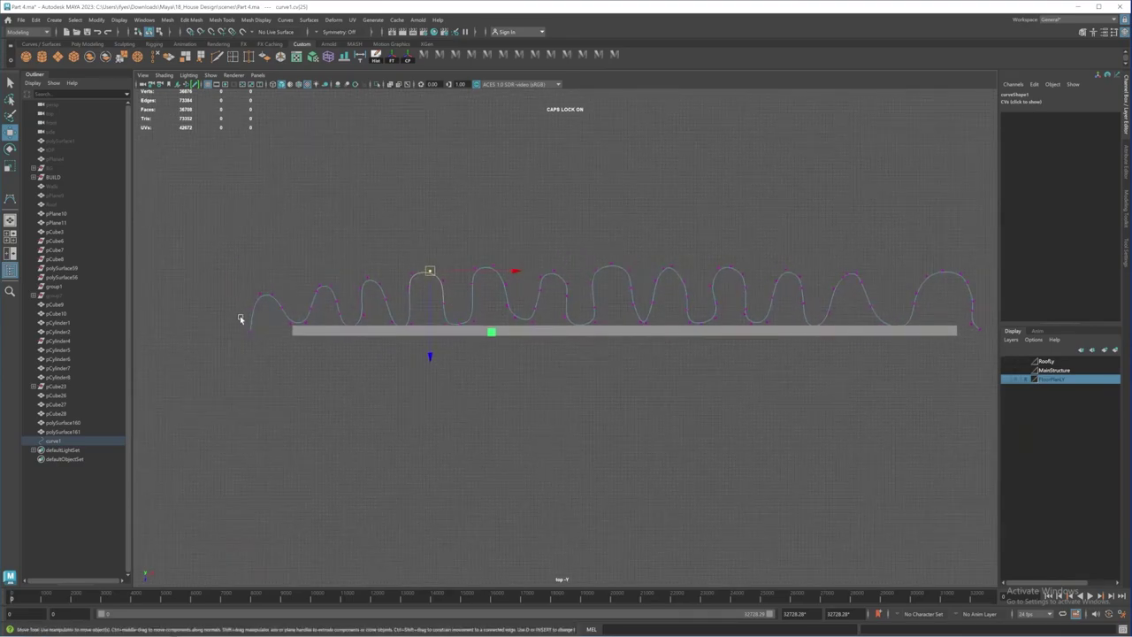
Step: Lower the curve's start point and adjust control vertices on the eighth, sixth and third folds to even out their sides
{"action": "left_click", "coordinate": [249, 335]}
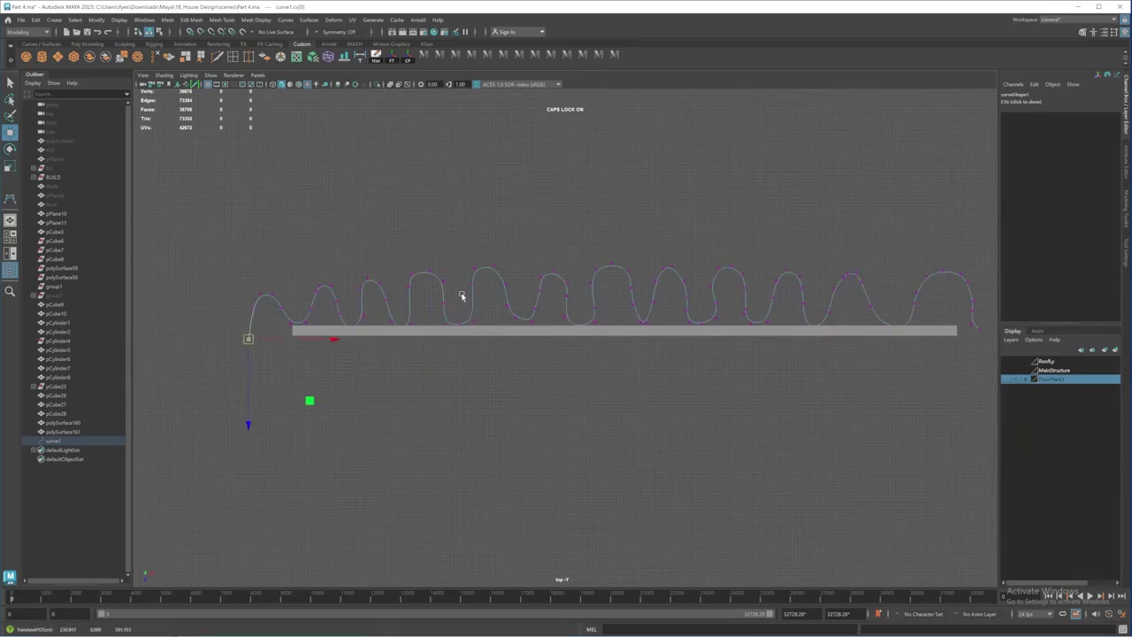
{"action": "left_click_drag", "start_coordinate": [677, 275], "coordinate": [658, 321]}
{"action": "left_click", "coordinate": [652, 303]}
{"action": "left_click_drag", "start_coordinate": [527, 305], "coordinate": [540, 311]}
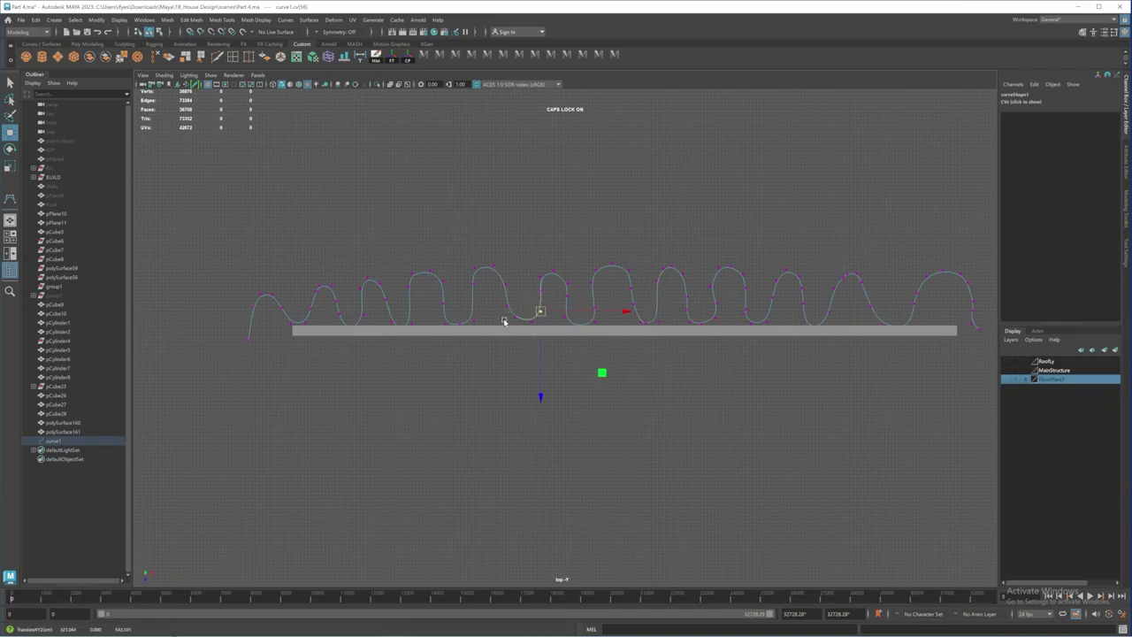
{"action": "left_click", "coordinate": [392, 322]}
{"action": "left_click_drag", "start_coordinate": [392, 322], "coordinate": [387, 321]}
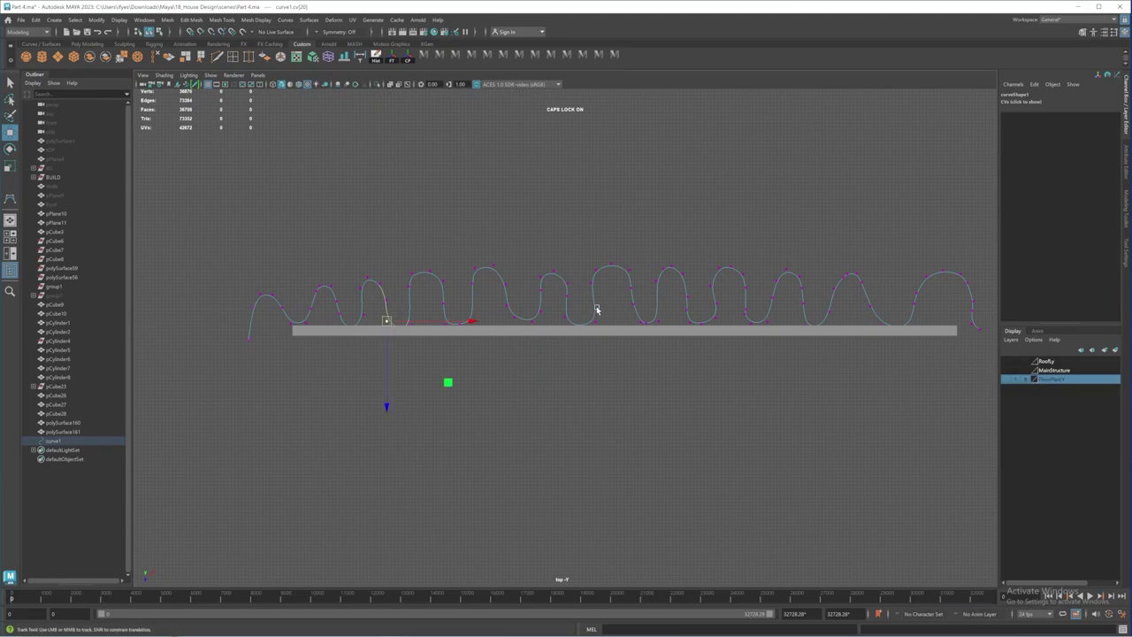
Step: Fill out the right shoulders of the seventh and eleventh folds by moving their control vertices, and return to object mode
{"action": "middle_click_drag", "start_coordinate": [596, 310], "coordinate": [544, 281], "text": "alt"}
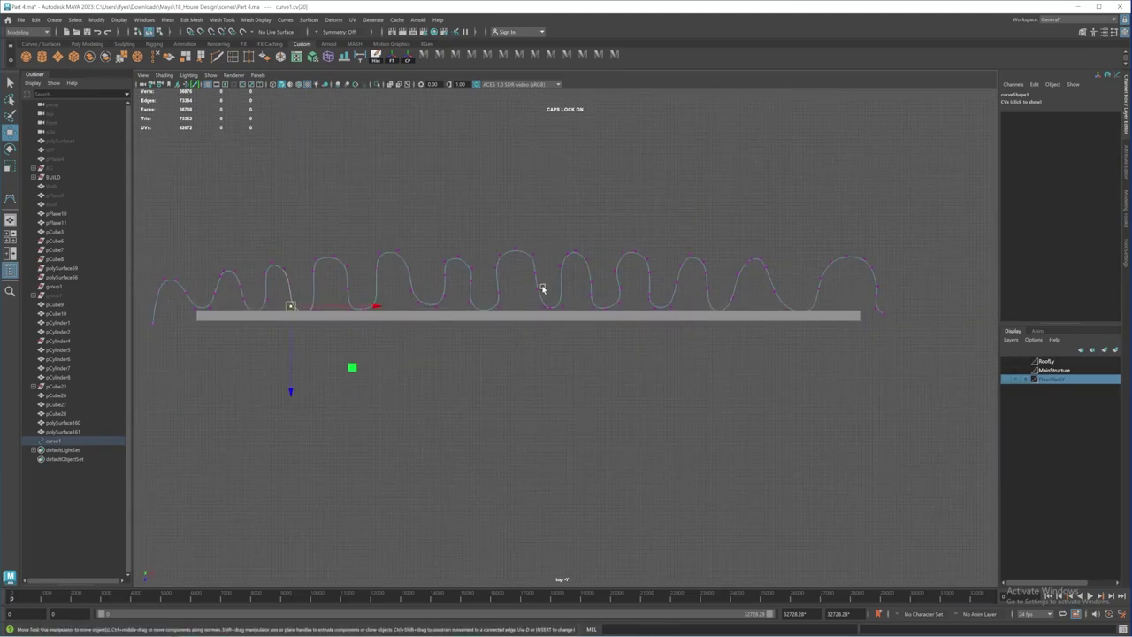
{"action": "left_click", "coordinate": [535, 290]}
{"action": "left_click", "coordinate": [535, 273]}
{"action": "left_click_drag", "start_coordinate": [538, 275], "coordinate": [534, 271]}
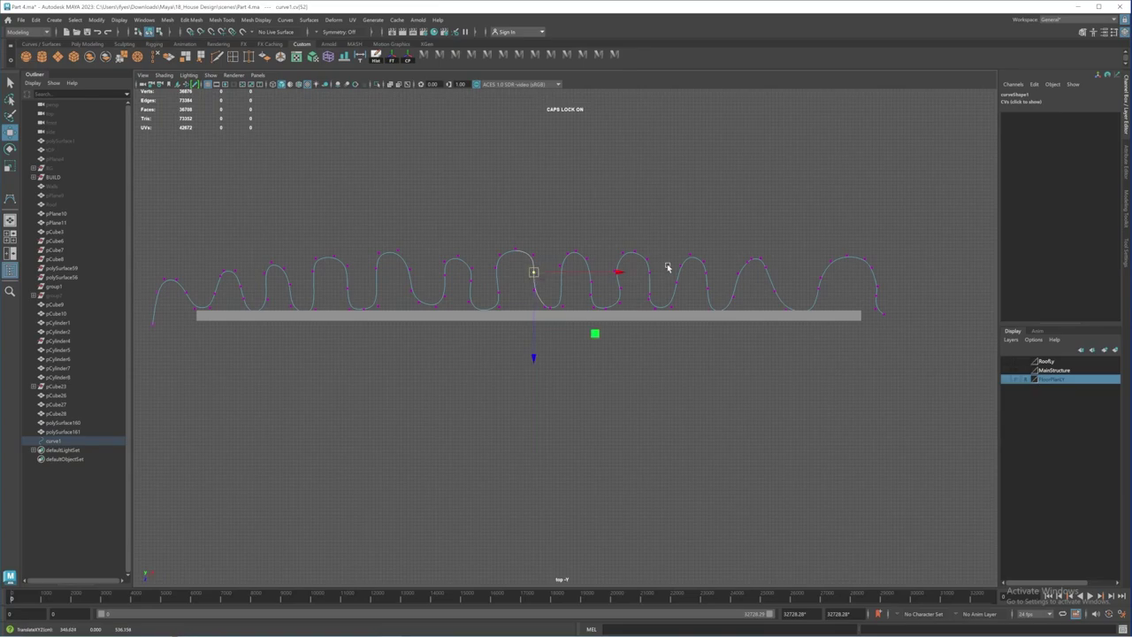
{"action": "left_click", "coordinate": [766, 269]}
{"action": "left_click_drag", "start_coordinate": [765, 269], "coordinate": [777, 270]}
{"action": "right_click_drag", "start_coordinate": [776, 290], "coordinate": [822, 274]}
{"action": "middle_click_drag", "start_coordinate": [736, 376], "coordinate": [732, 336], "text": "alt"}
{"action": "right_click_drag", "start_coordinate": [732, 336], "coordinate": [351, 278], "text": "alt"}
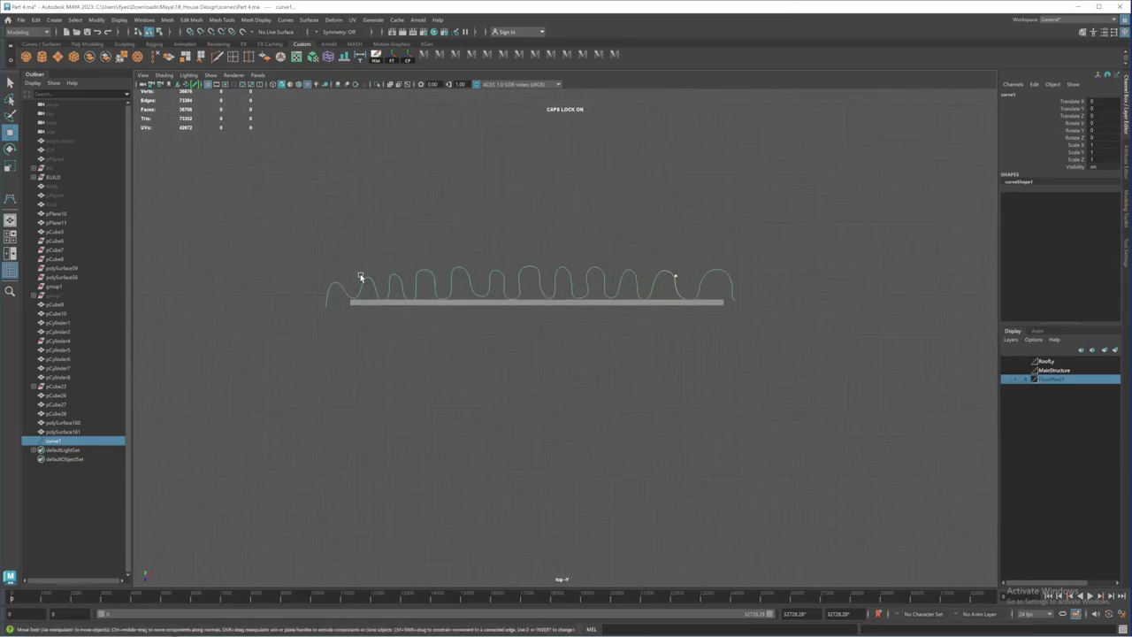
Step: Adjust the control vertices on the curve's first fold, then return to object mode with the whole curve selected and framed
{"action": "right_click_drag", "start_coordinate": [365, 280], "coordinate": [324, 274]}
{"action": "left_click_drag", "start_coordinate": [318, 273], "coordinate": [345, 285]}
{"action": "left_click", "coordinate": [299, 293]}
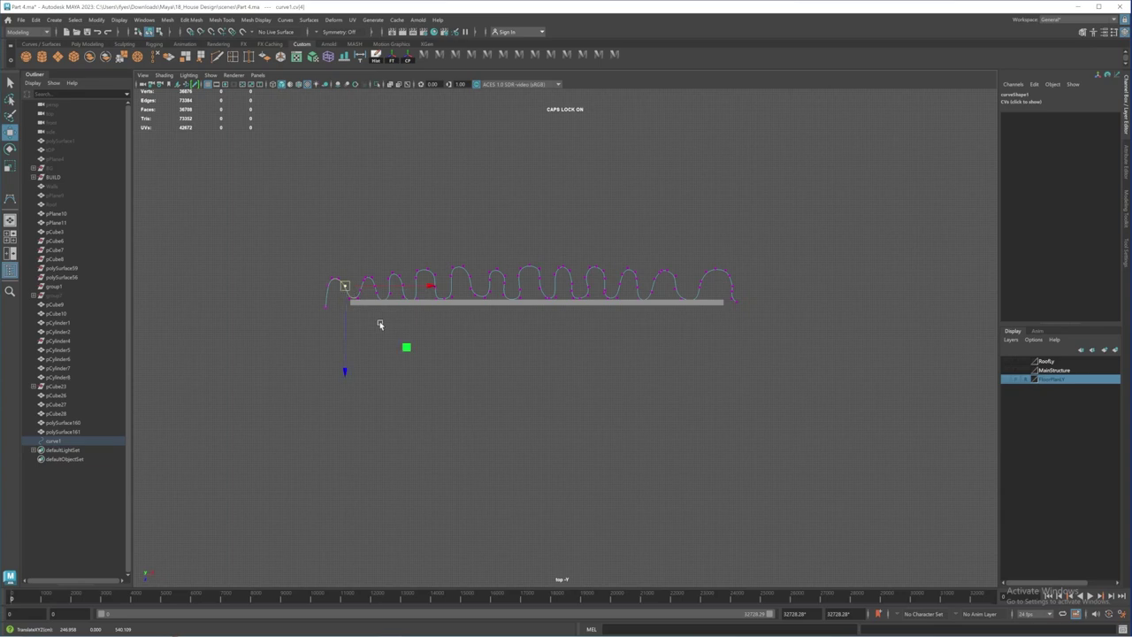
{"action": "left_click", "coordinate": [384, 323]}
{"action": "right_click_drag", "start_coordinate": [513, 279], "coordinate": [560, 259]}
{"action": "key", "text": "f"}
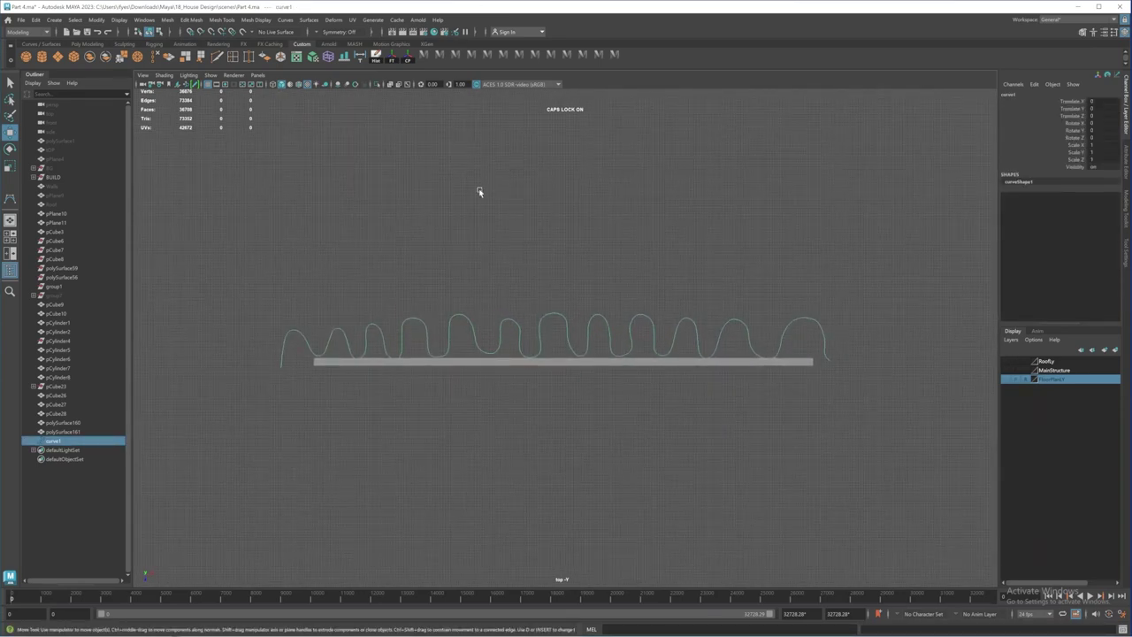
Step: Freeze the transformations of the wavy curve and center its pivot
{"action": "right_click_drag", "start_coordinate": [518, 330], "coordinate": [437, 324]}
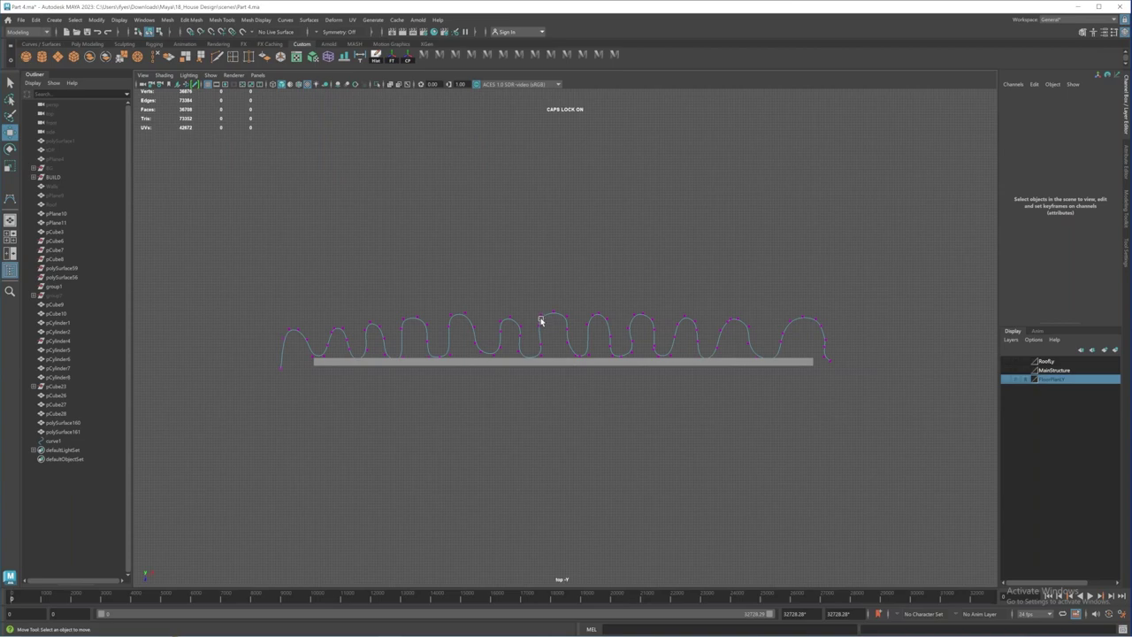
{"action": "right_click_drag", "start_coordinate": [540, 321], "coordinate": [570, 305]}
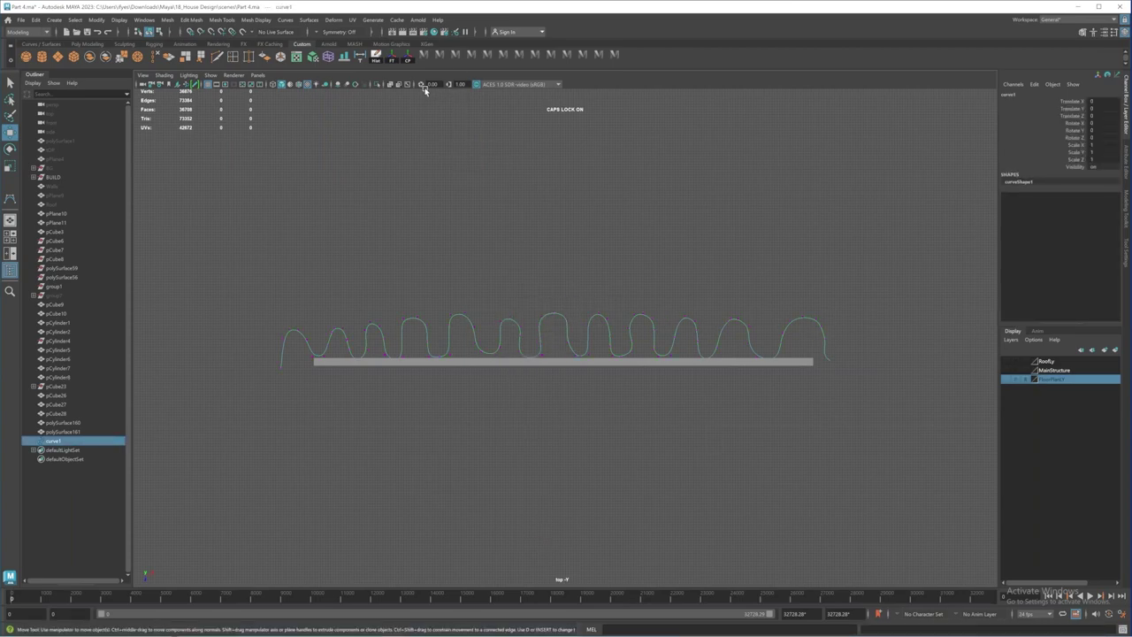
{"action": "left_click", "coordinate": [391, 59]}
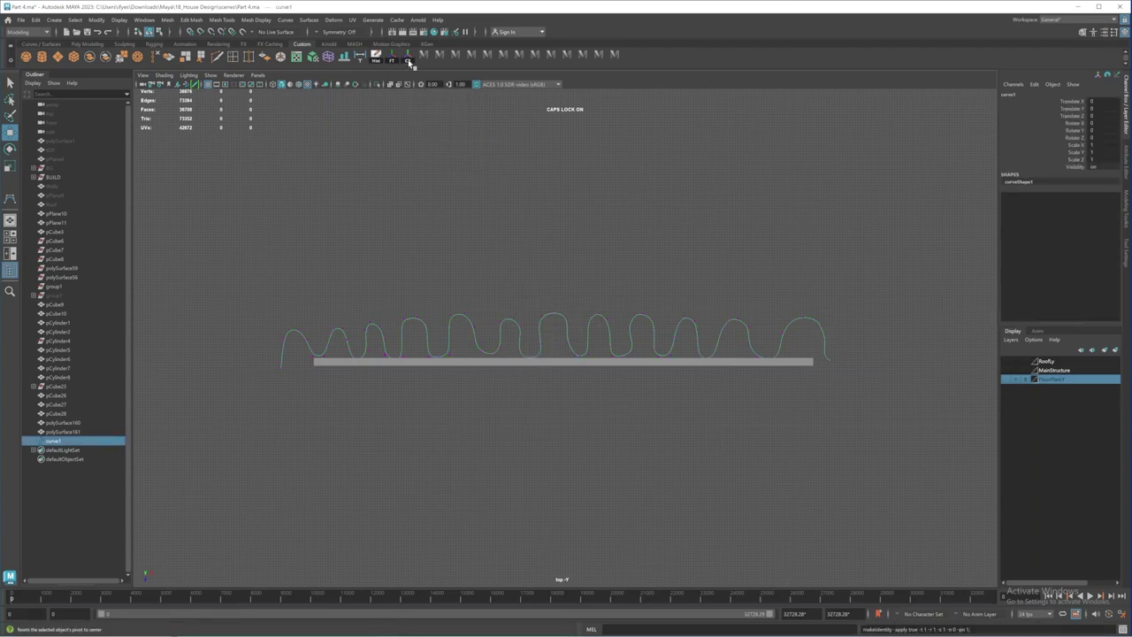
{"action": "left_click", "coordinate": [409, 62]}
Step: Rebuild the wavy curve uniformly as a cubic curve with 100 spans and check its control vertices
{"action": "middle_click_drag", "start_coordinate": [500, 261], "coordinate": [519, 236], "text": "alt"}
{"action": "middle_click_drag", "start_coordinate": [588, 273], "coordinate": [536, 279], "text": "alt"}
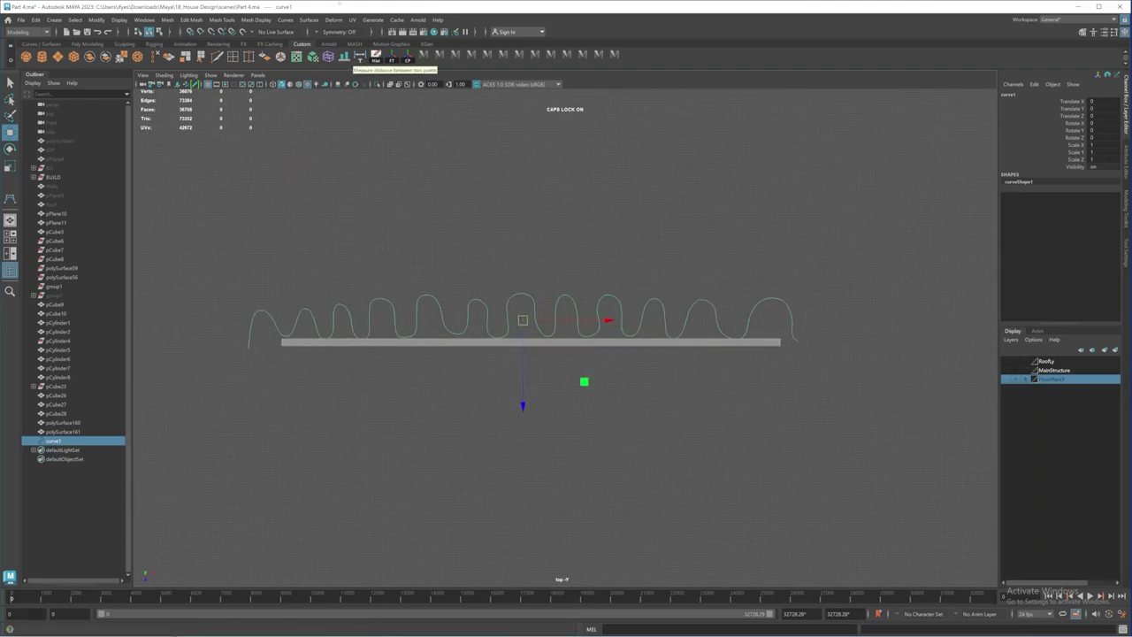
{"action": "left_click", "coordinate": [285, 20]}
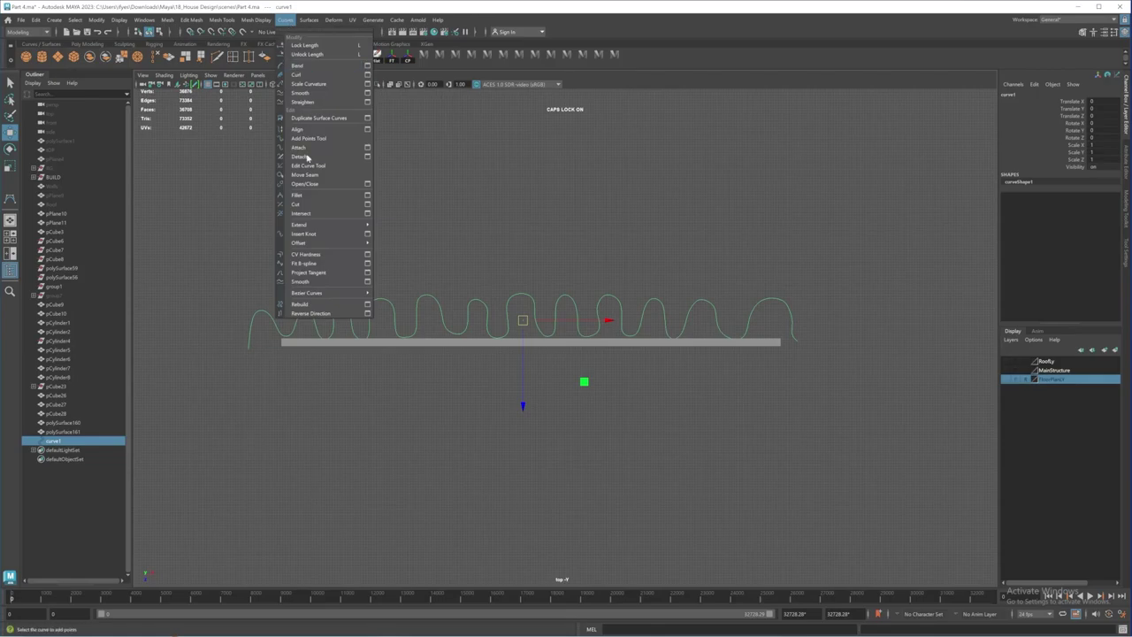
{"action": "left_click", "coordinate": [367, 304]}
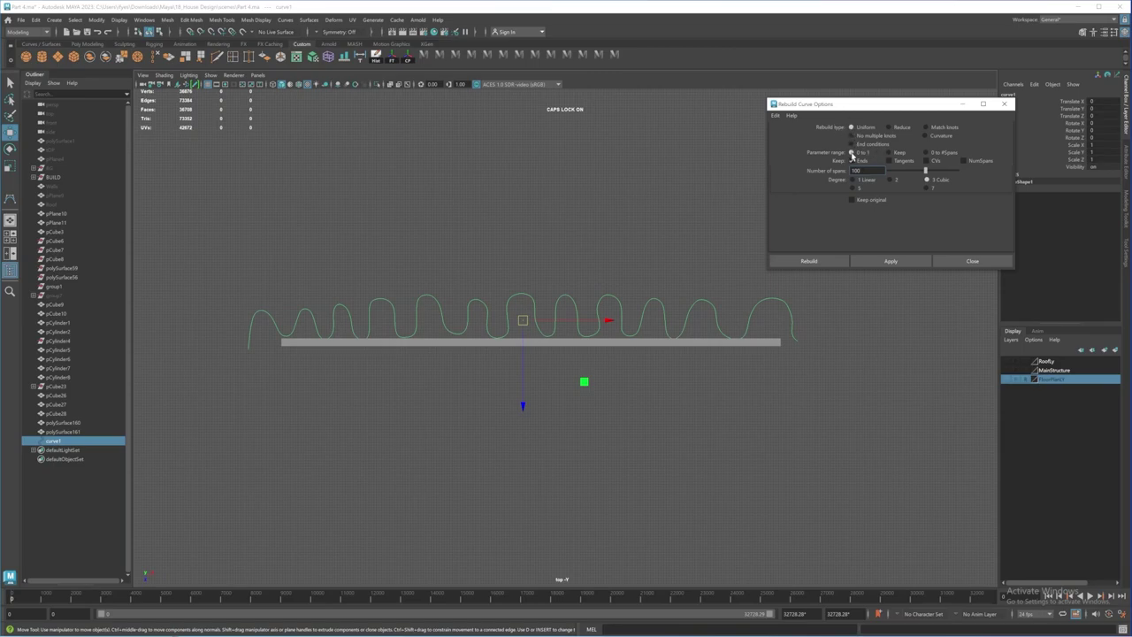
{"action": "left_click", "coordinate": [883, 262]}
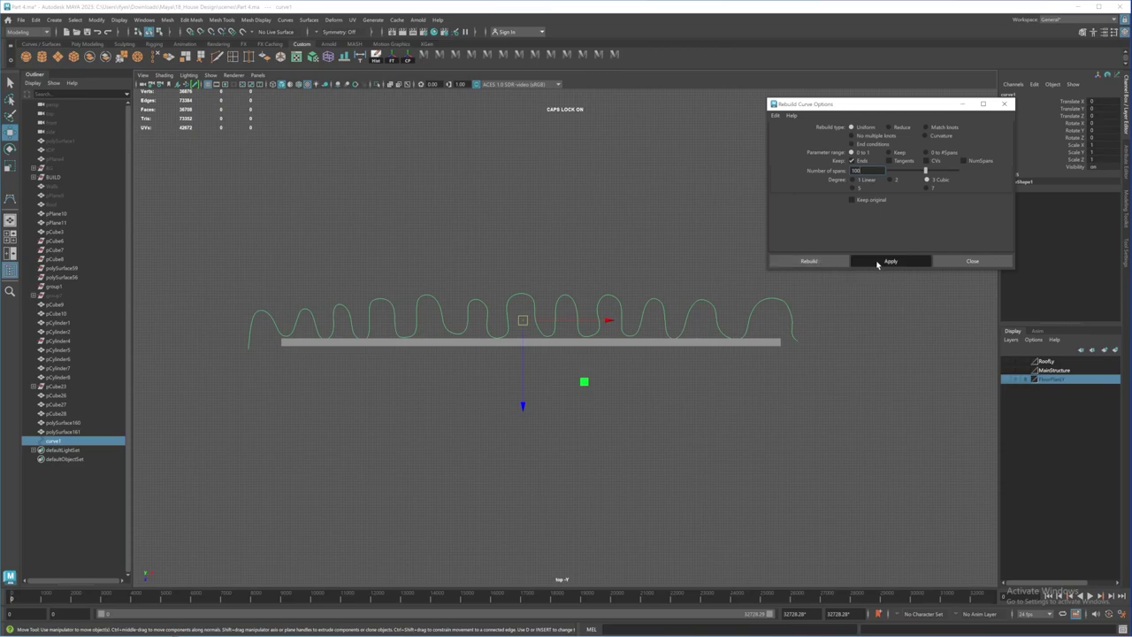
{"action": "right_click_drag", "start_coordinate": [616, 303], "coordinate": [560, 300]}
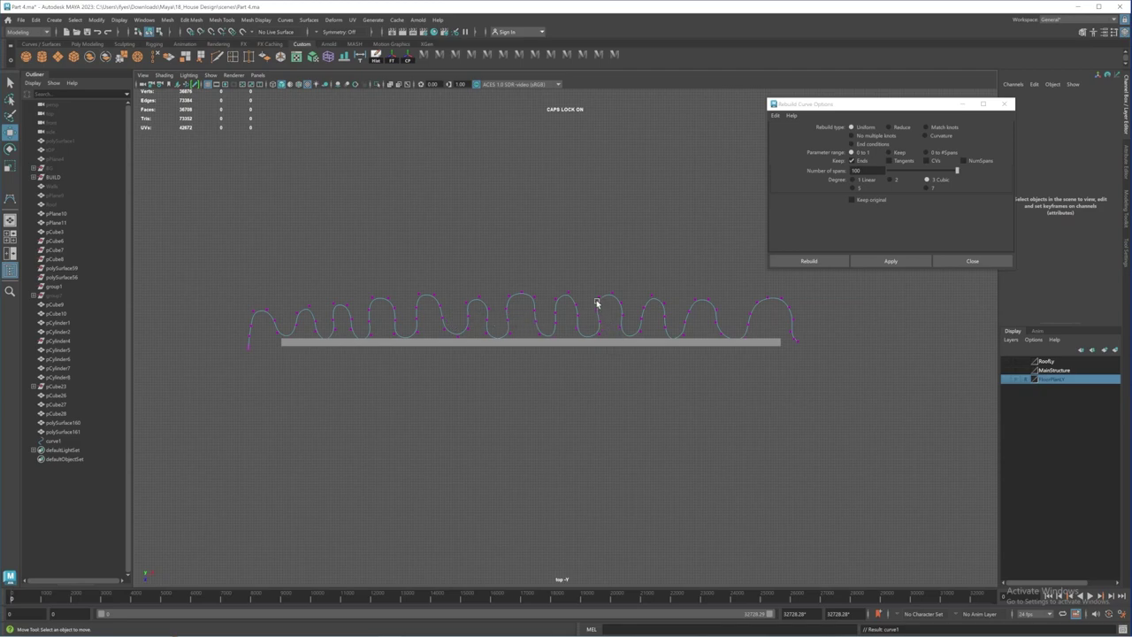
{"action": "right_click_drag", "start_coordinate": [596, 304], "coordinate": [675, 242]}
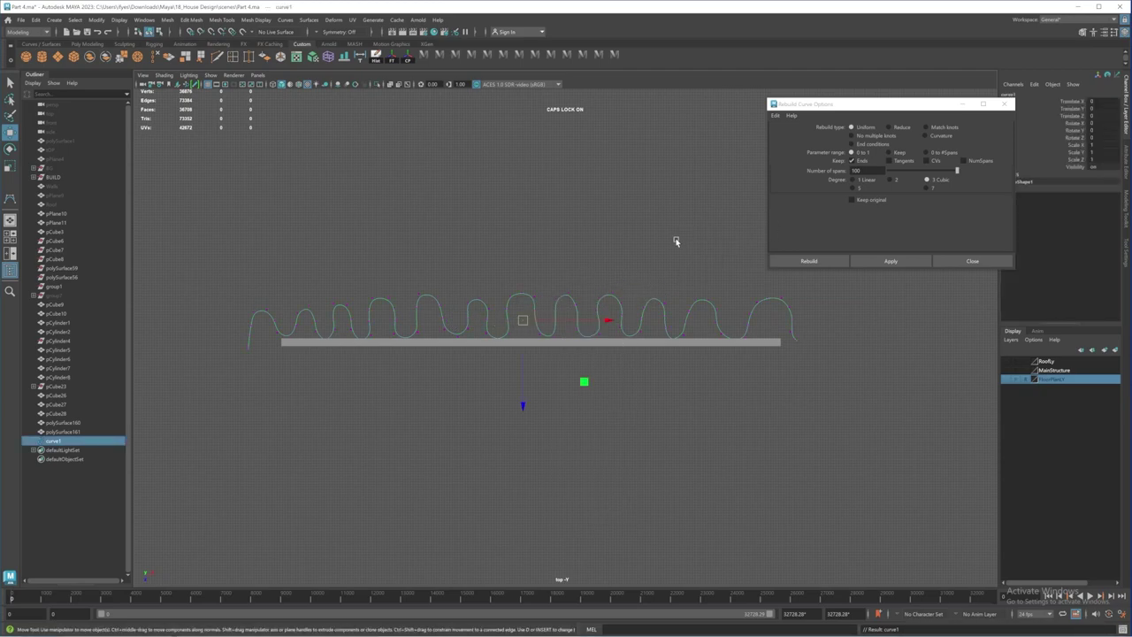
Step: Rebuild the wavy curve with 150 spans, inspect its control vertices, and return to object mode with the curve selected
{"action": "double_click", "coordinate": [856, 171]}
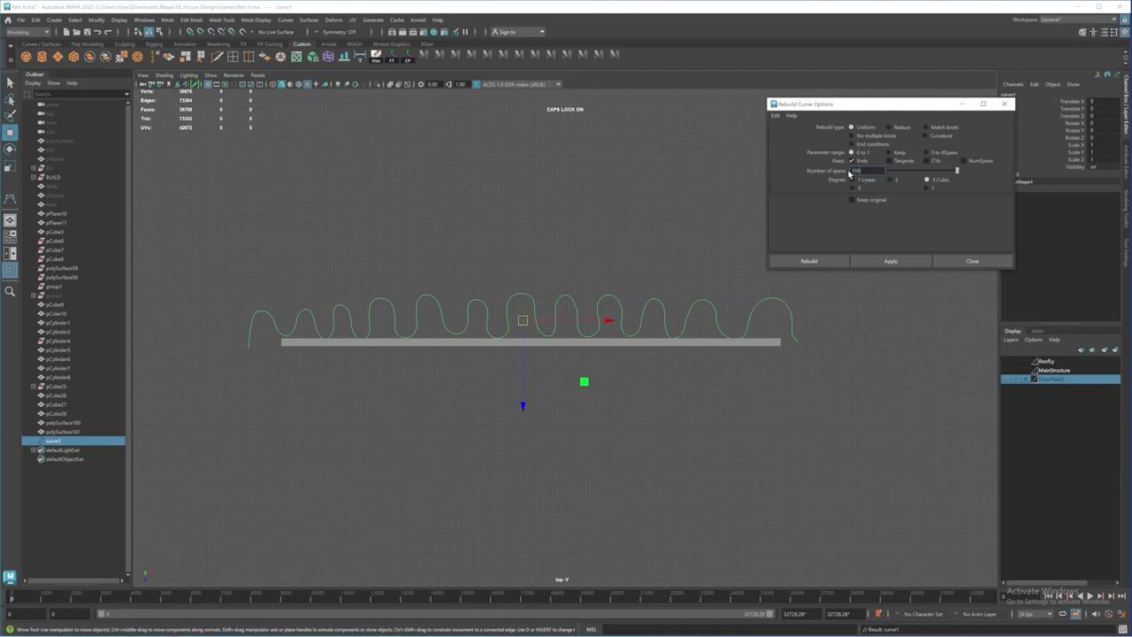
{"action": "left_click", "coordinate": [887, 261]}
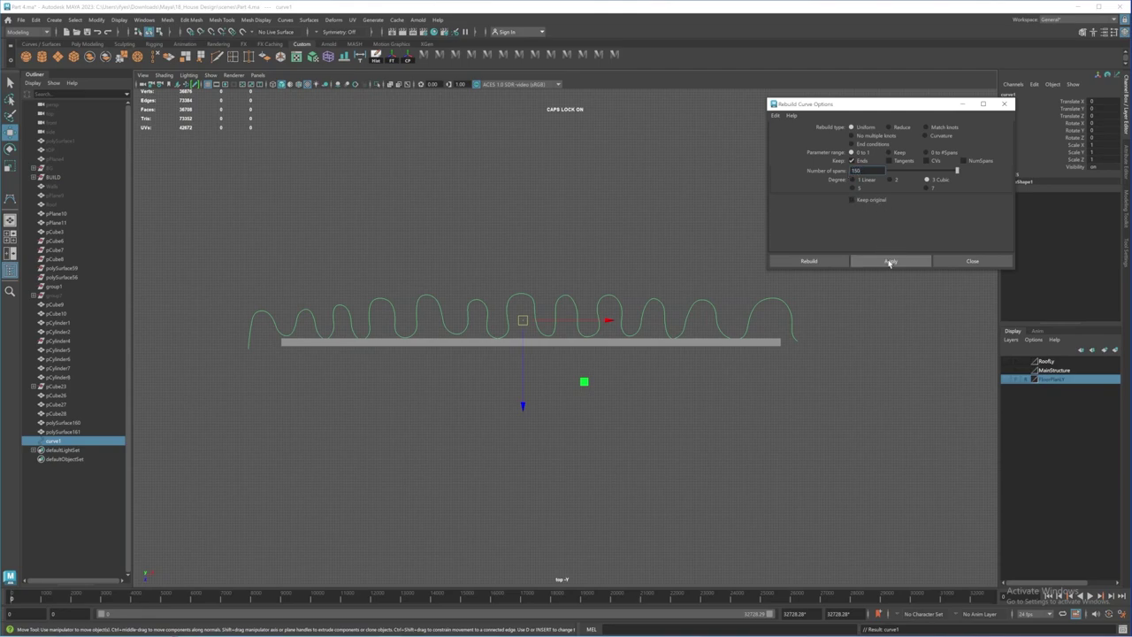
{"action": "right_click_drag", "start_coordinate": [597, 301], "coordinate": [582, 299]}
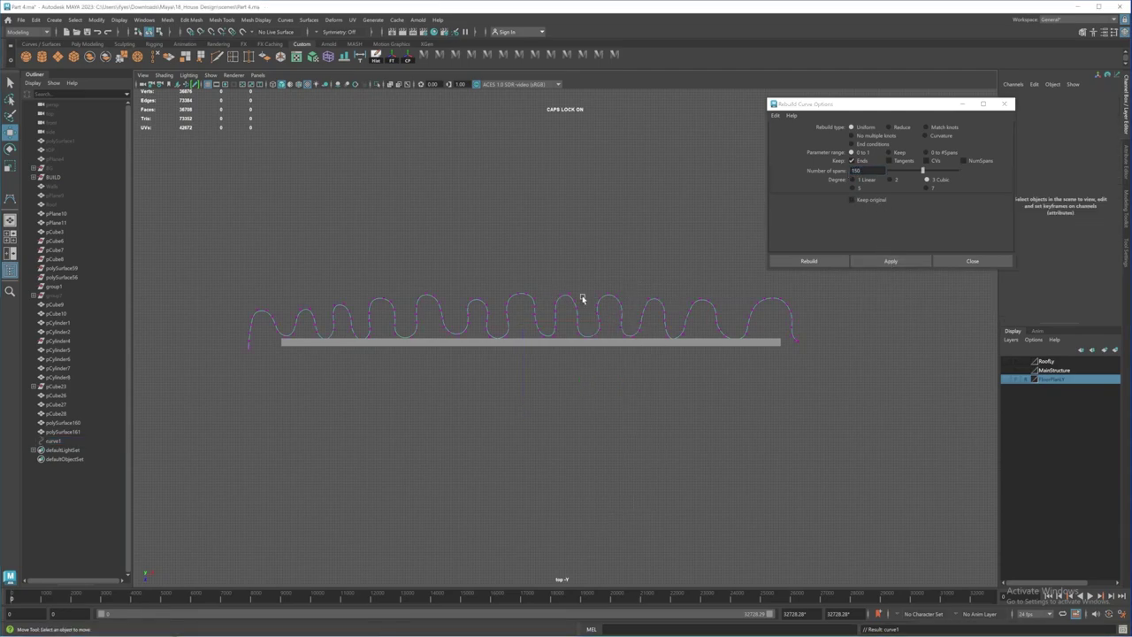
{"action": "middle_click_drag", "start_coordinate": [530, 310], "coordinate": [573, 291], "text": "alt"}
{"action": "right_click_drag", "start_coordinate": [573, 292], "coordinate": [609, 281], "text": "alt"}
{"action": "middle_click_drag", "start_coordinate": [608, 282], "coordinate": [529, 305], "text": "alt"}
{"action": "left_click", "coordinate": [948, 263]}
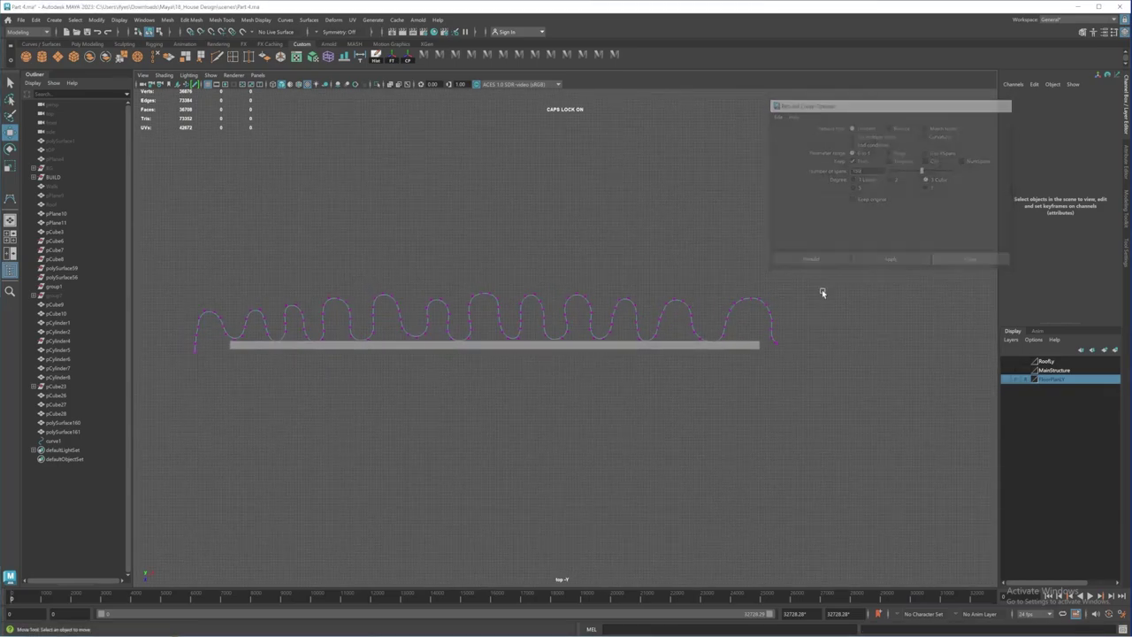
{"action": "right_click_drag", "start_coordinate": [682, 310], "coordinate": [730, 291]}
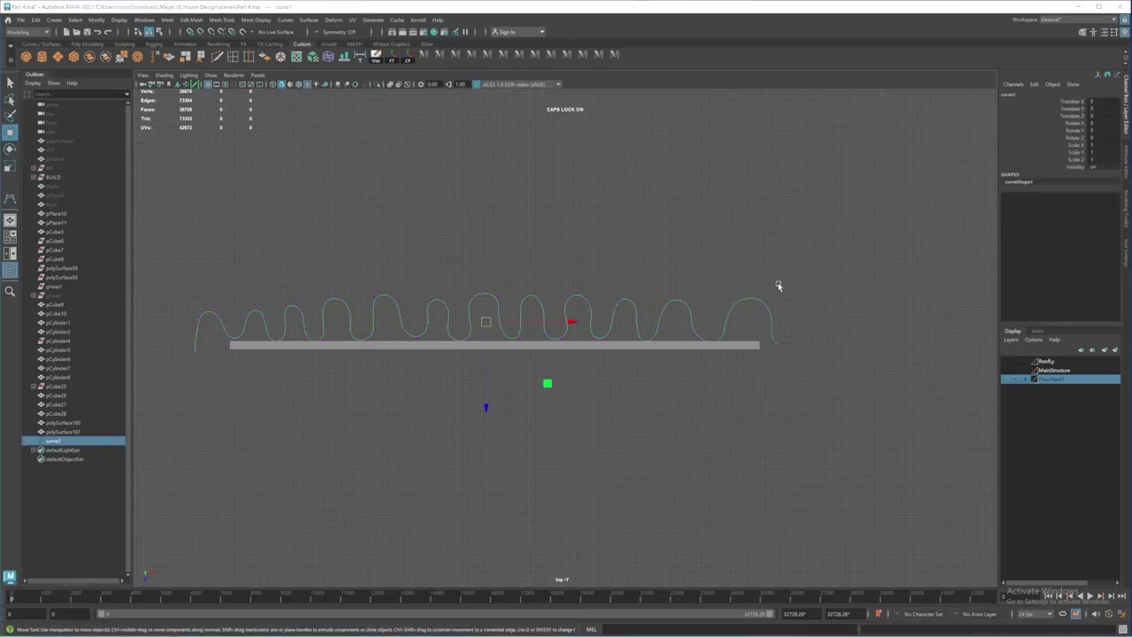
Step: Raise the wavy curve about 268 units in Y and bring it about 68.6 units in Z, in front of the window
{"action": "key", "text": "space"}
{"action": "key", "text": "space"}
{"action": "left_click_drag", "start_coordinate": [705, 319], "coordinate": [575, 295], "text": "alt"}
{"action": "right_click_drag", "start_coordinate": [576, 295], "coordinate": [808, 387], "text": "alt"}
{"action": "left_click_drag", "start_coordinate": [808, 387], "coordinate": [761, 163], "text": "alt"}
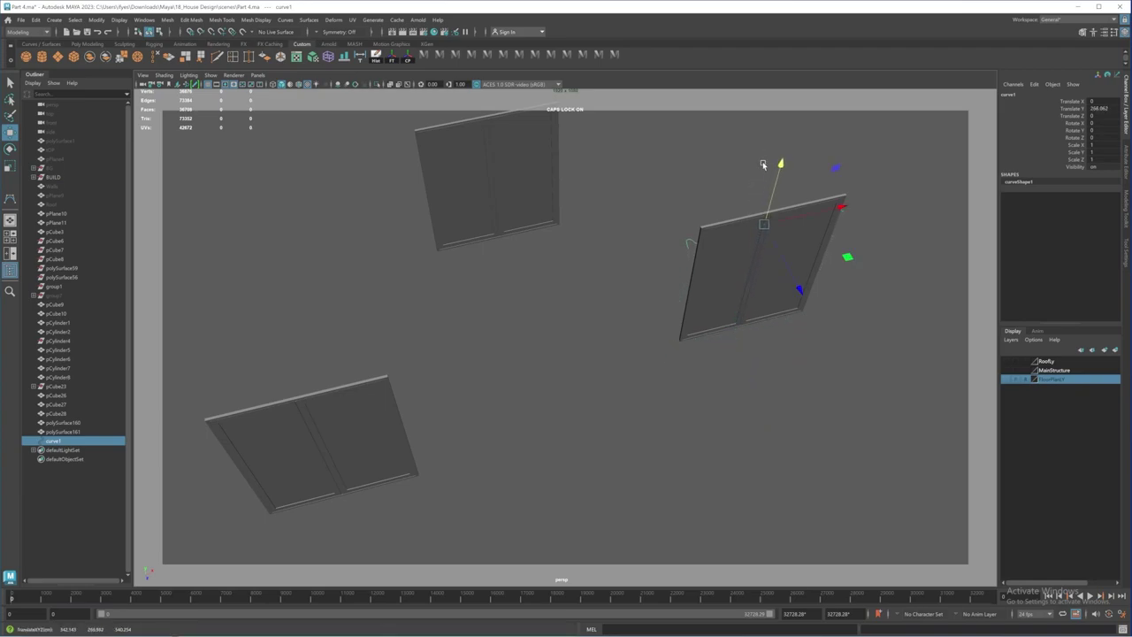
{"action": "left_click_drag", "start_coordinate": [728, 248], "coordinate": [737, 387], "text": "alt"}
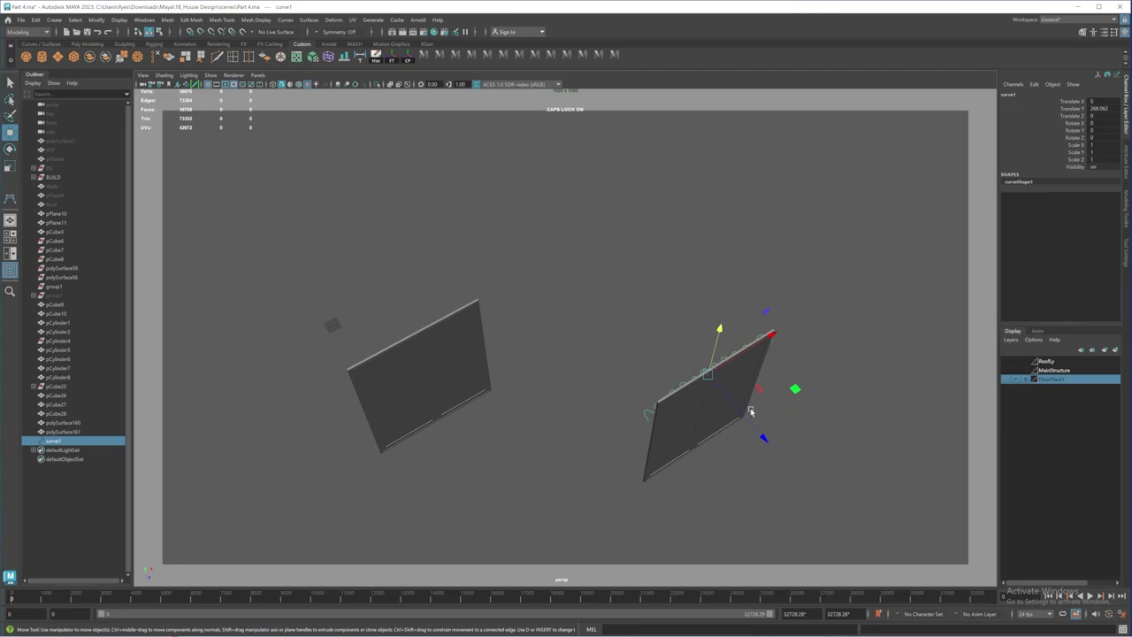
{"action": "left_click_drag", "start_coordinate": [765, 437], "coordinate": [726, 427]}
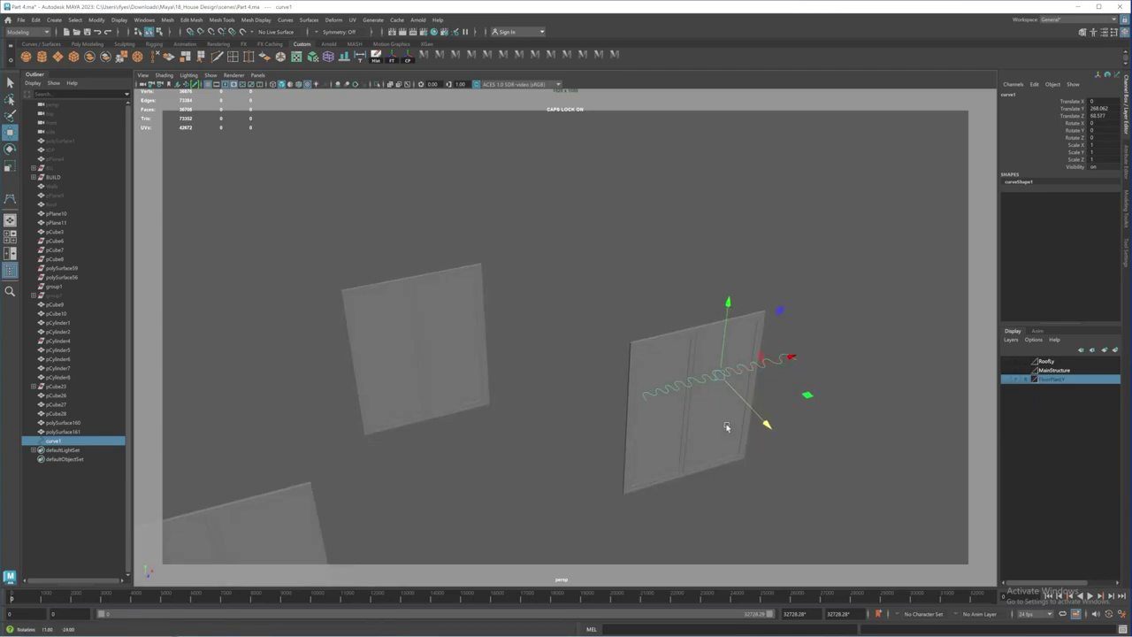
Step: Raise the curve above the window to about 528 in Y, and place a duplicate below the window at about 13.7
{"action": "key", "text": "space"}
{"action": "key", "text": "space"}
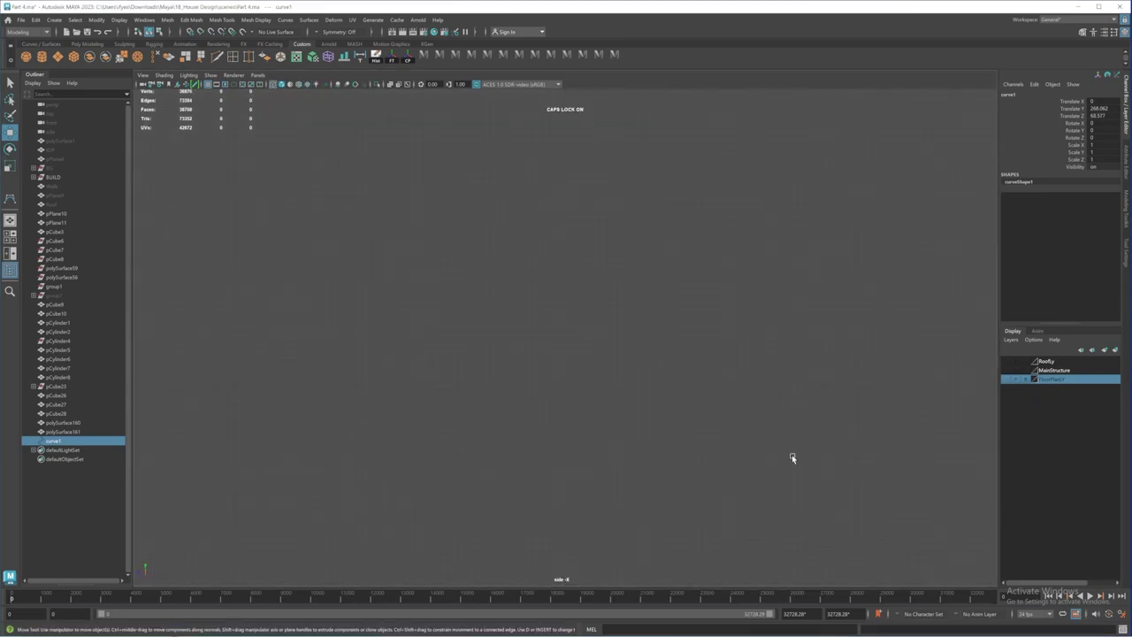
{"action": "right_click_drag", "start_coordinate": [793, 458], "coordinate": [738, 359], "text": "alt"}
{"action": "scroll", "coordinate": [663, 356], "scroll_direction": "down", "scroll_amount": 5}
{"action": "middle_click_drag", "start_coordinate": [467, 317], "coordinate": [696, 347], "text": "alt"}
{"action": "right_click_drag", "start_coordinate": [695, 347], "coordinate": [730, 371], "text": "alt"}
{"action": "left_click_drag", "start_coordinate": [610, 218], "coordinate": [610, 172]}
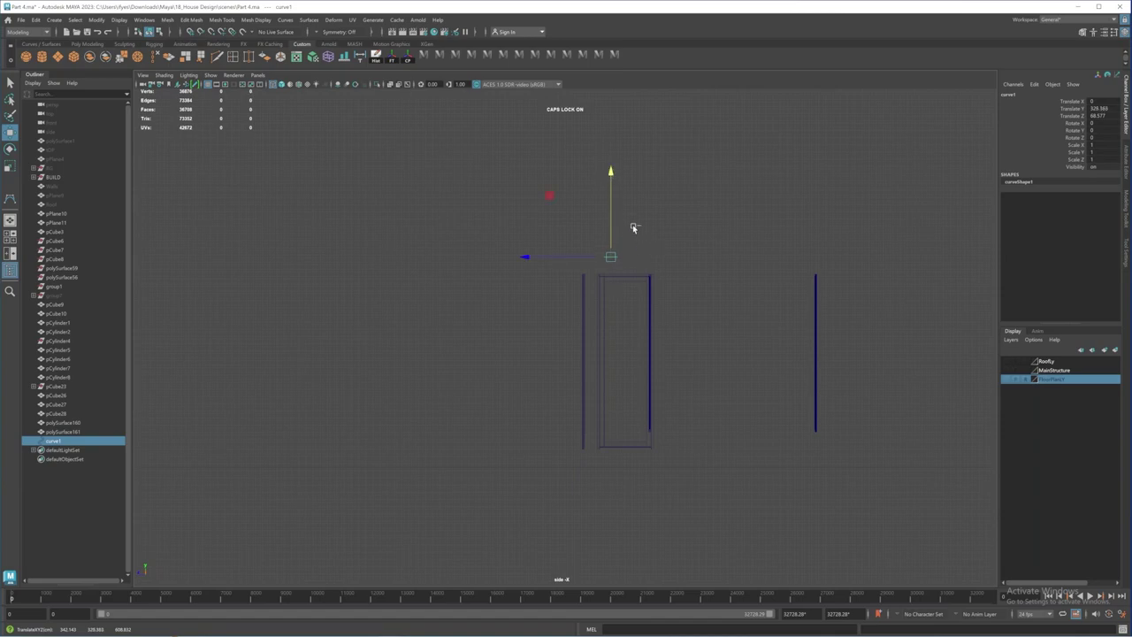
{"action": "key", "text": "ctrl+d"}
{"action": "left_click_drag", "start_coordinate": [610, 171], "coordinate": [609, 373]}
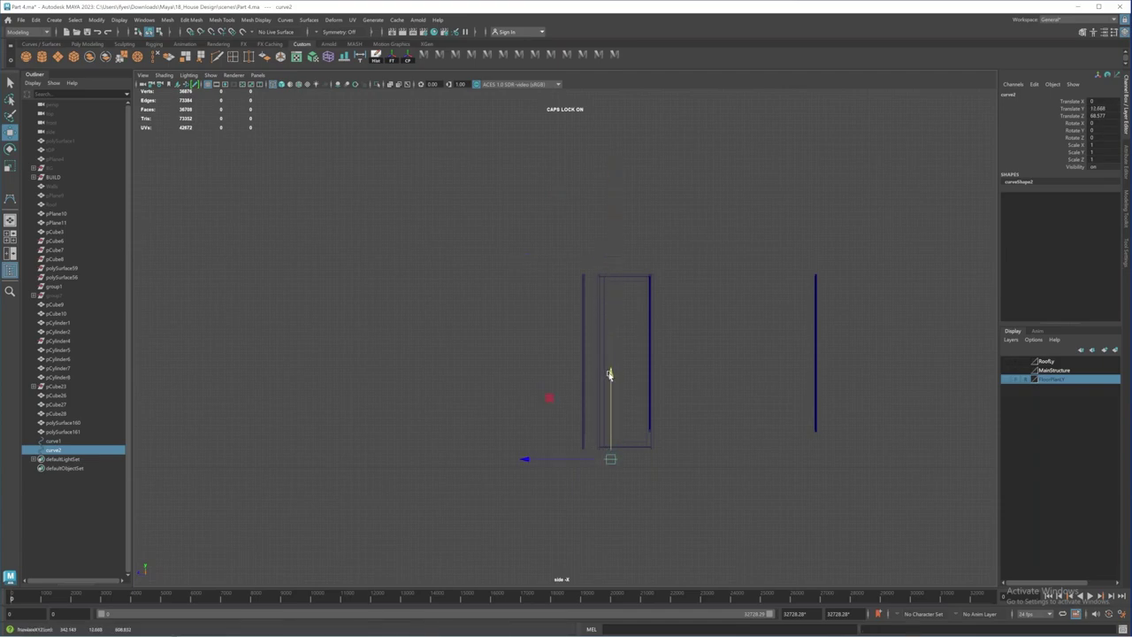
Step: Loft a curtain surface between the upper and lower wavy curves
{"action": "left_click", "coordinate": [613, 260], "text": "shift"}
{"action": "key", "text": "space"}
{"action": "key", "text": "space"}
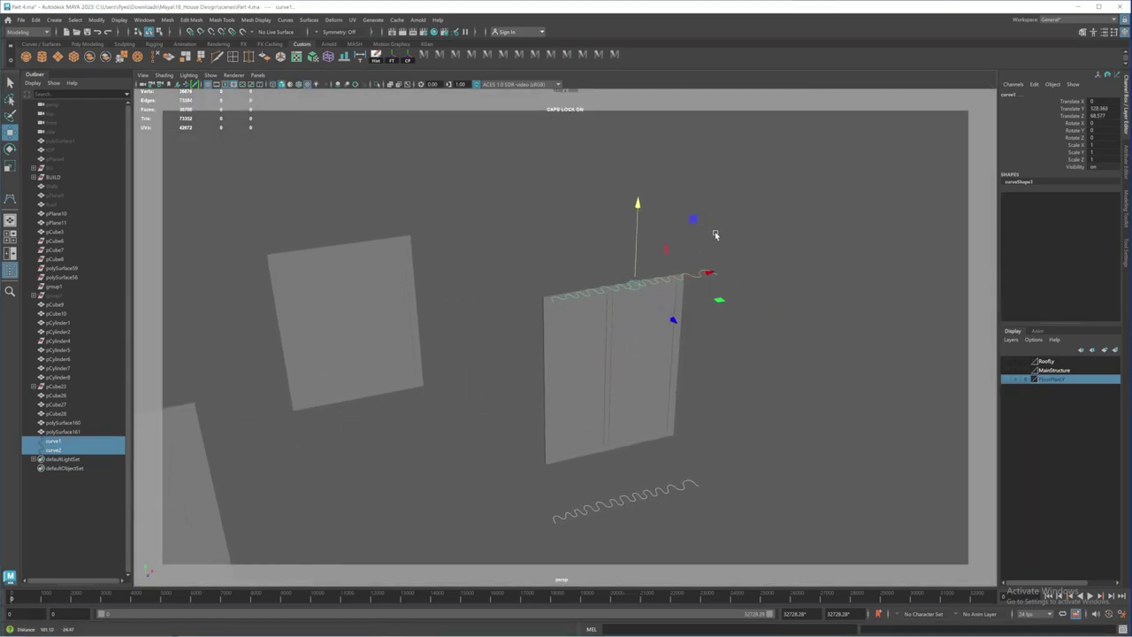
{"action": "left_click_drag", "start_coordinate": [715, 235], "coordinate": [733, 257], "text": "alt"}
{"action": "middle_click_drag", "start_coordinate": [692, 347], "coordinate": [677, 271], "text": "alt"}
{"action": "right_click_drag", "start_coordinate": [678, 270], "coordinate": [702, 316], "text": "alt"}
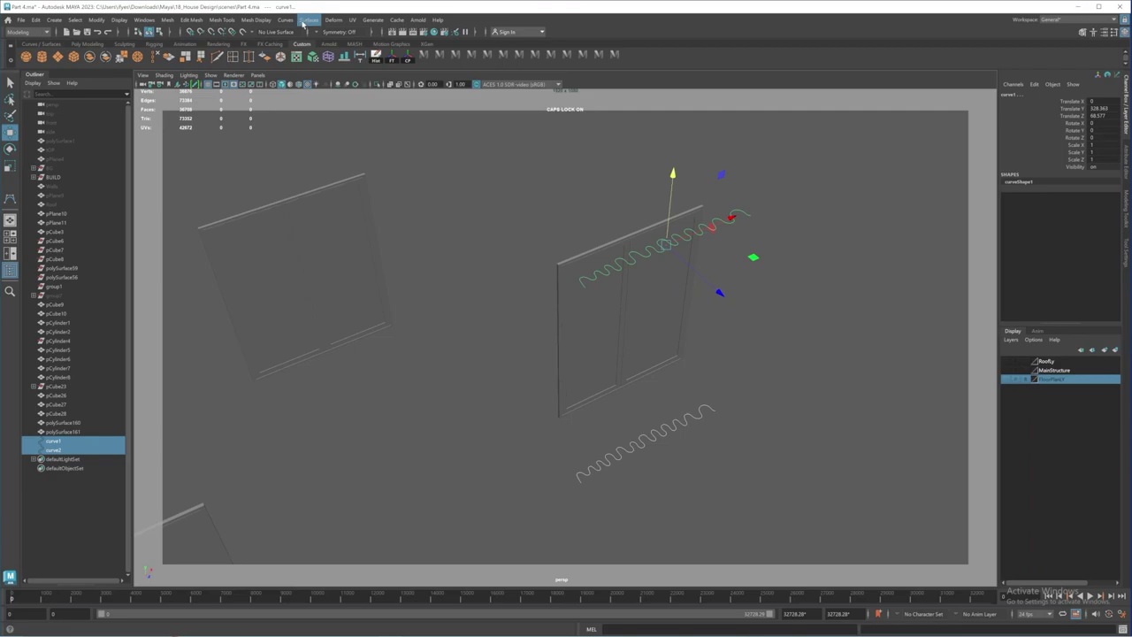
{"action": "left_click", "coordinate": [303, 21]}
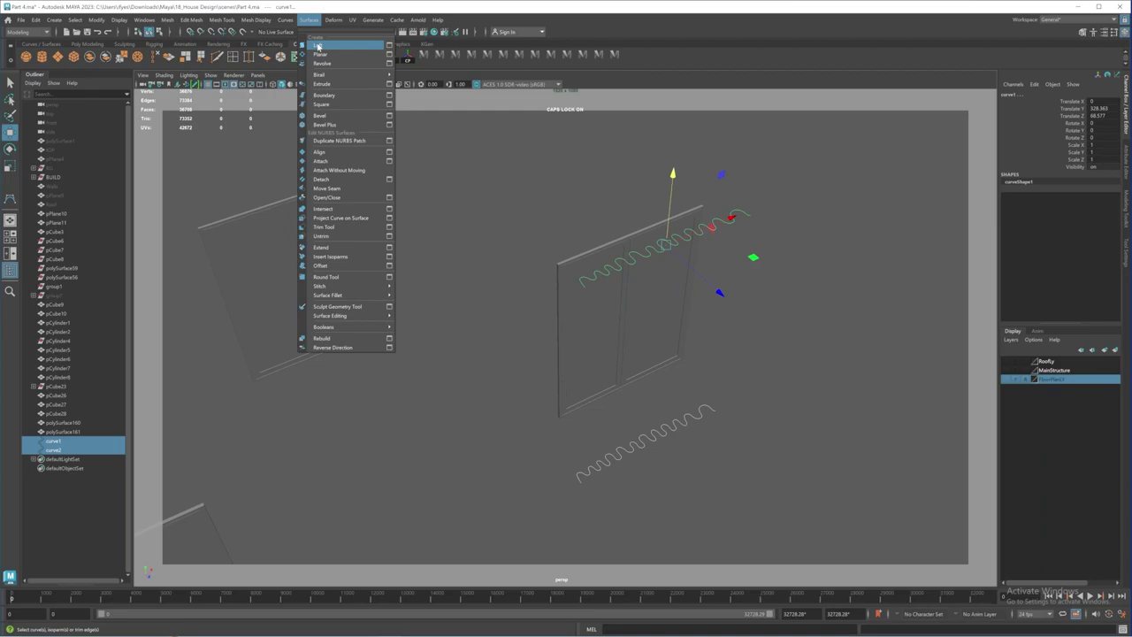
{"action": "left_click", "coordinate": [317, 46]}
Step: Examine the lofted curtain's folds against the window from several angles, ending with the surface selected in object mode
{"action": "mouse_move", "coordinate": [596, 260]}
{"action": "left_mouse_down", "text": "alt"}
{"action": "mouse_move", "coordinate": [621, 291]}
{"action": "mouse_move", "coordinate": [581, 296]}
{"action": "mouse_move", "coordinate": [614, 298]}
{"action": "mouse_move", "coordinate": [607, 263]}
{"action": "left_mouse_up", "text": "alt"}
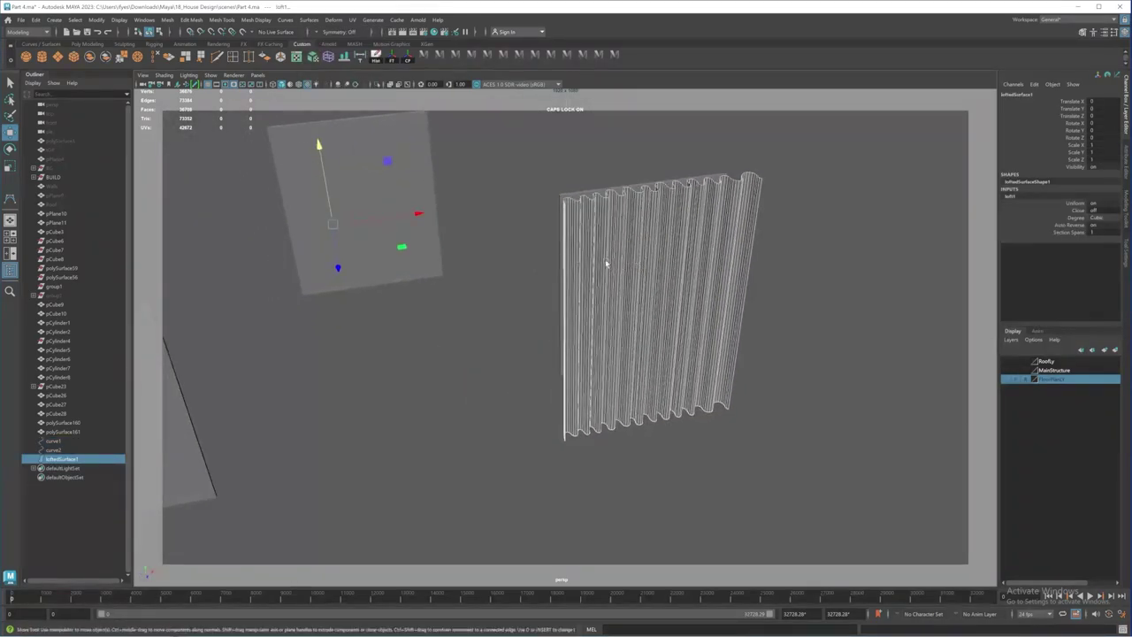
{"action": "right_click_drag", "start_coordinate": [607, 263], "coordinate": [748, 321], "text": "alt"}
{"action": "mouse_move", "coordinate": [749, 321]}
{"action": "left_mouse_down", "text": "alt"}
{"action": "mouse_move", "coordinate": [713, 310]}
{"action": "mouse_move", "coordinate": [748, 323]}
{"action": "left_mouse_up", "text": "alt"}
{"action": "right_click_drag", "start_coordinate": [748, 324], "coordinate": [738, 365], "text": "alt"}
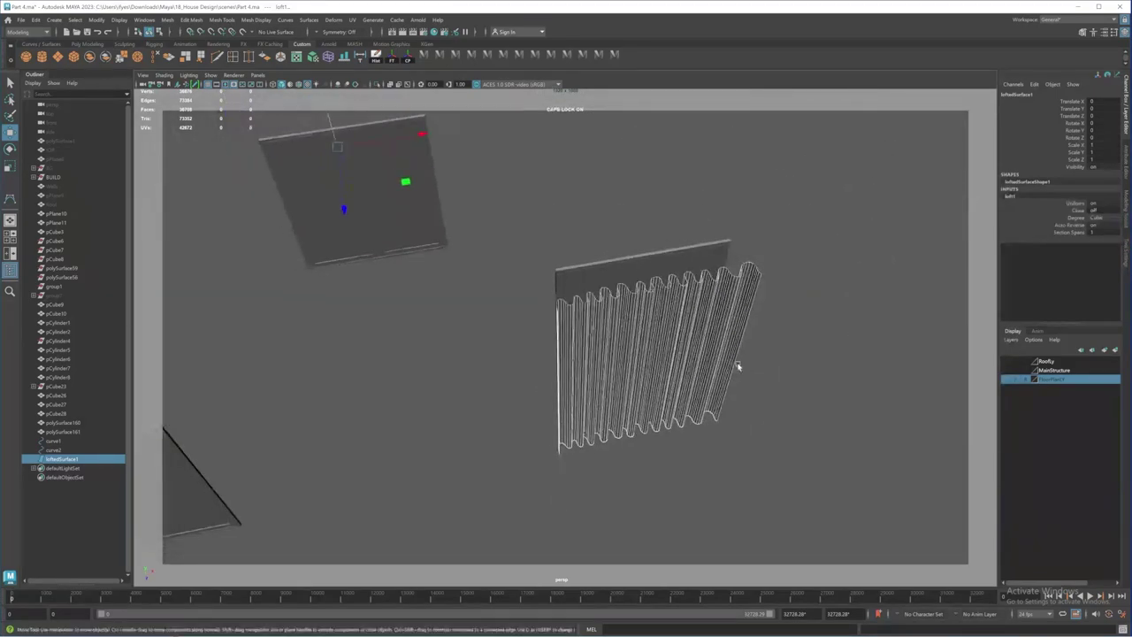
{"action": "left_click_drag", "start_coordinate": [739, 365], "coordinate": [636, 292], "text": "alt"}
{"action": "left_click", "coordinate": [667, 293]}
{"action": "right_click", "coordinate": [604, 312]}
{"action": "left_click", "coordinate": [550, 308]}
{"action": "right_click", "coordinate": [583, 239]}
{"action": "left_click", "coordinate": [614, 222]}
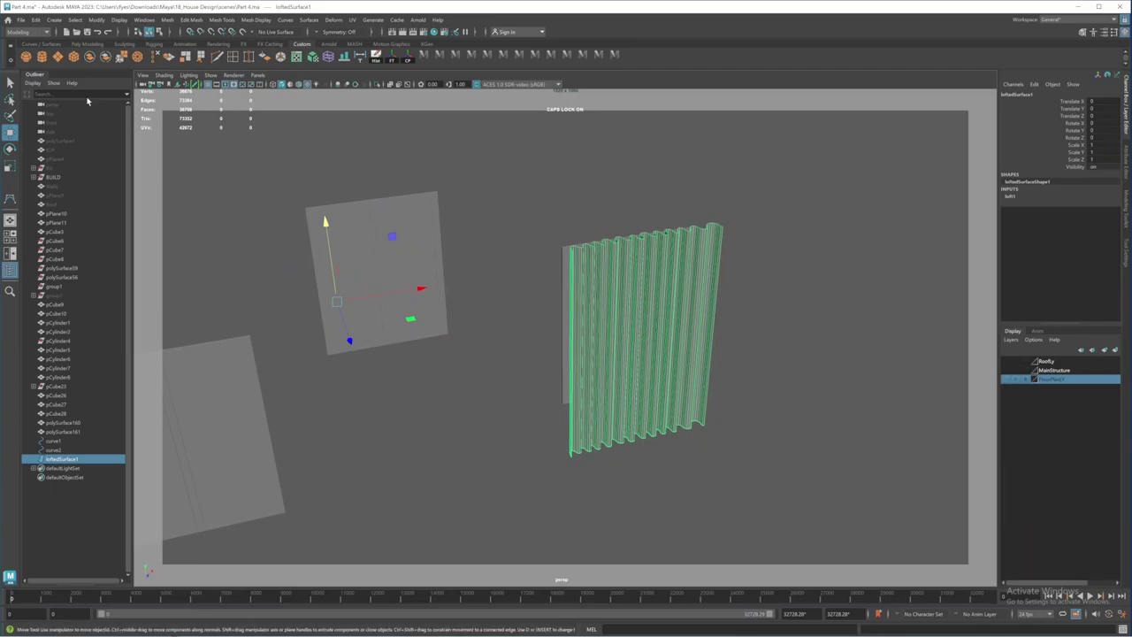
Step: Save the scene and reset the NURBS to Polygons conversion options for the lofted curtain surface
{"action": "left_click", "coordinate": [96, 20]}
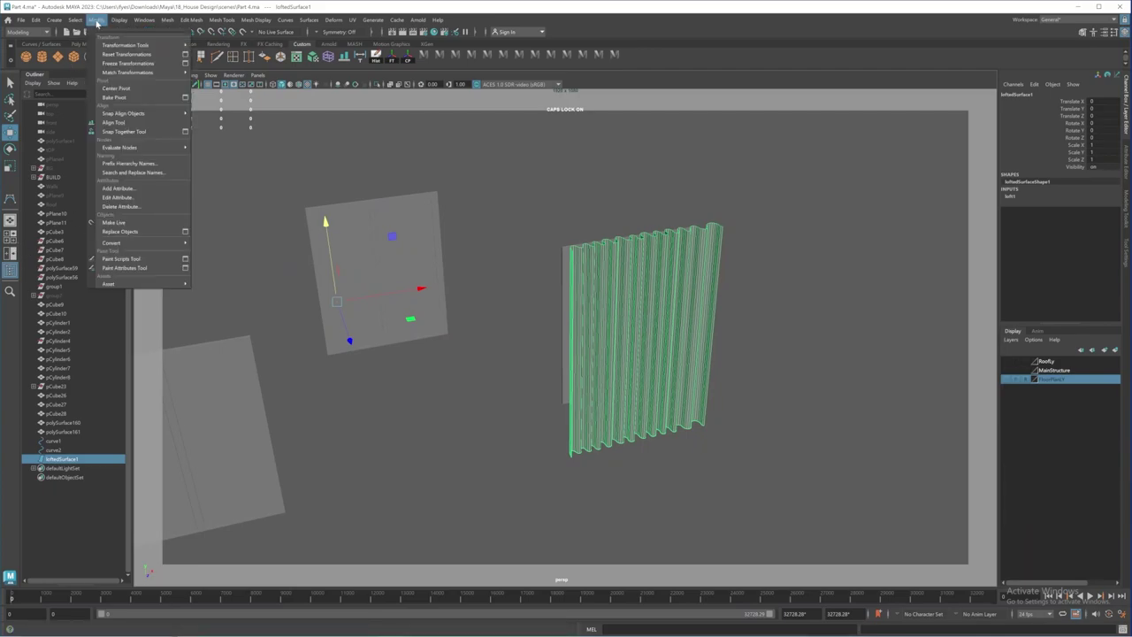
{"action": "left_click", "coordinate": [96, 21]}
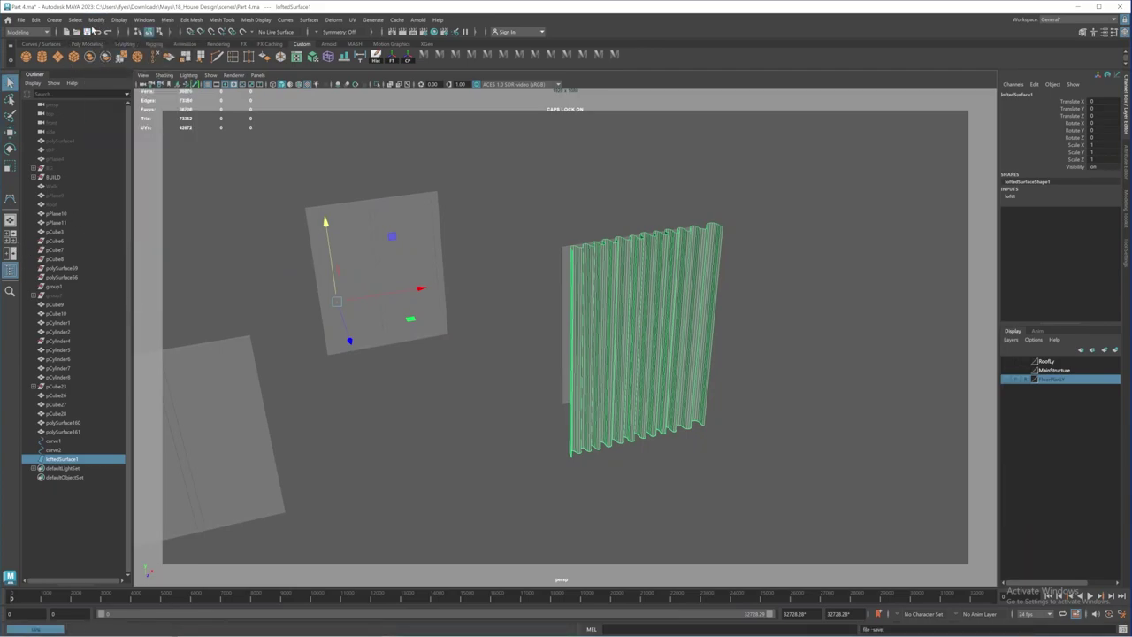
{"action": "left_click", "coordinate": [97, 21]}
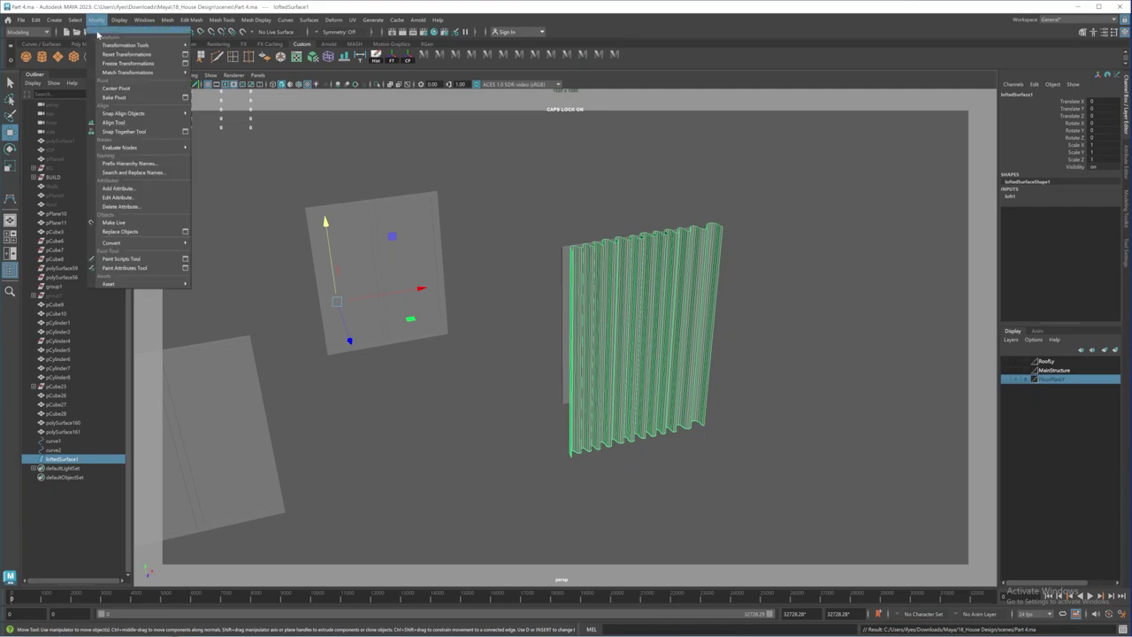
{"action": "mouse_move", "coordinate": [138, 244]}
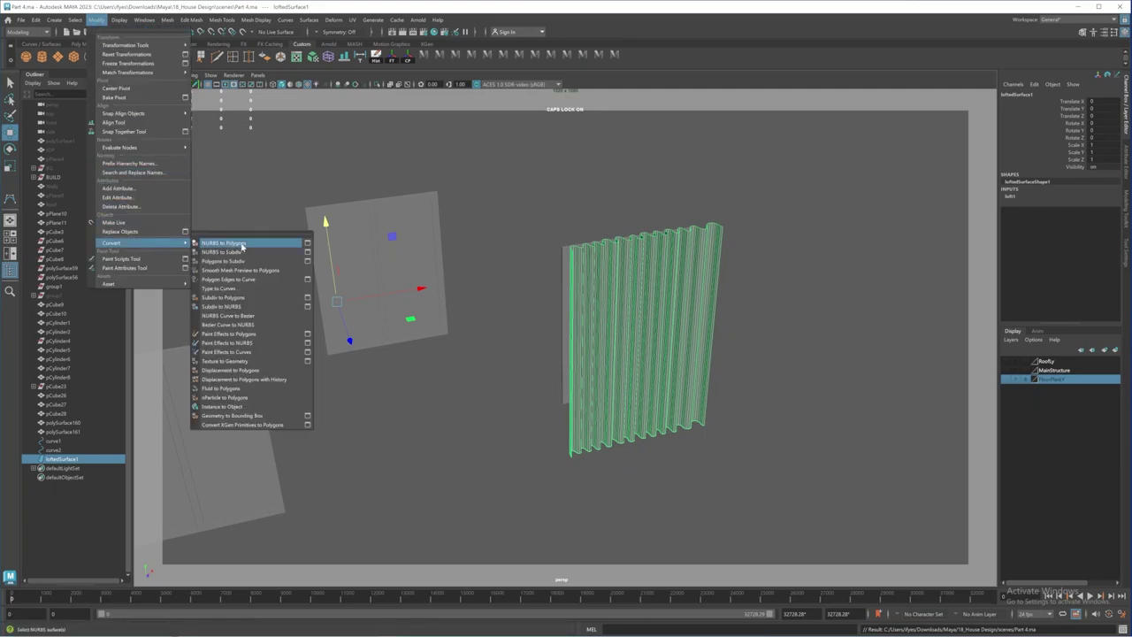
{"action": "left_click", "coordinate": [306, 242]}
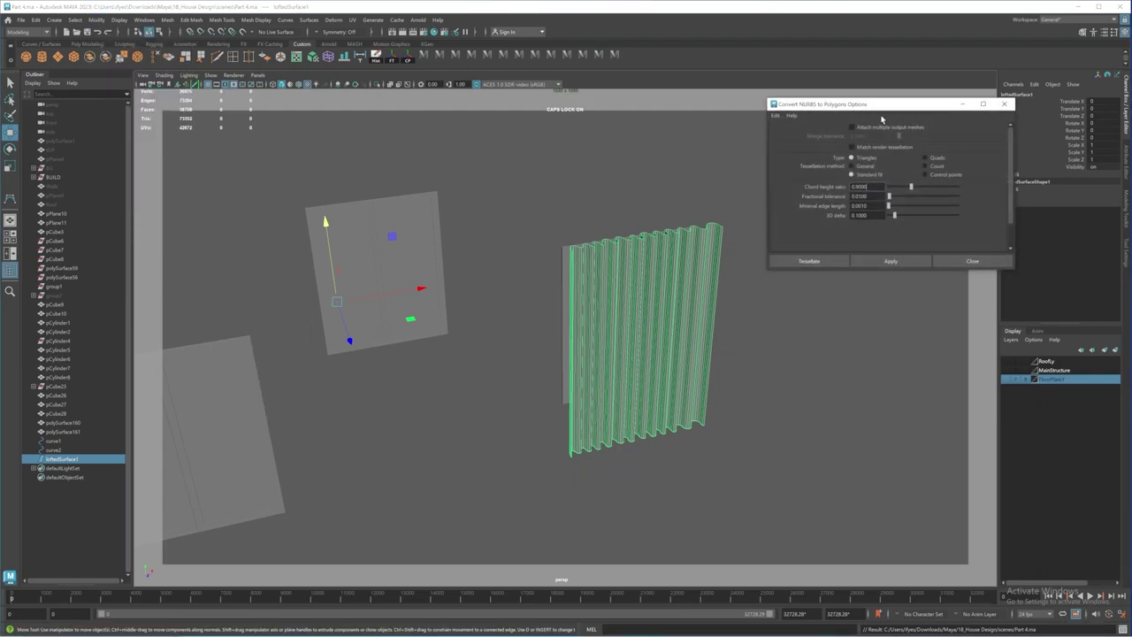
{"action": "left_click", "coordinate": [775, 115]}
{"action": "left_click", "coordinate": [800, 132]}
{"action": "left_click_drag", "start_coordinate": [887, 112], "coordinate": [876, 135]}
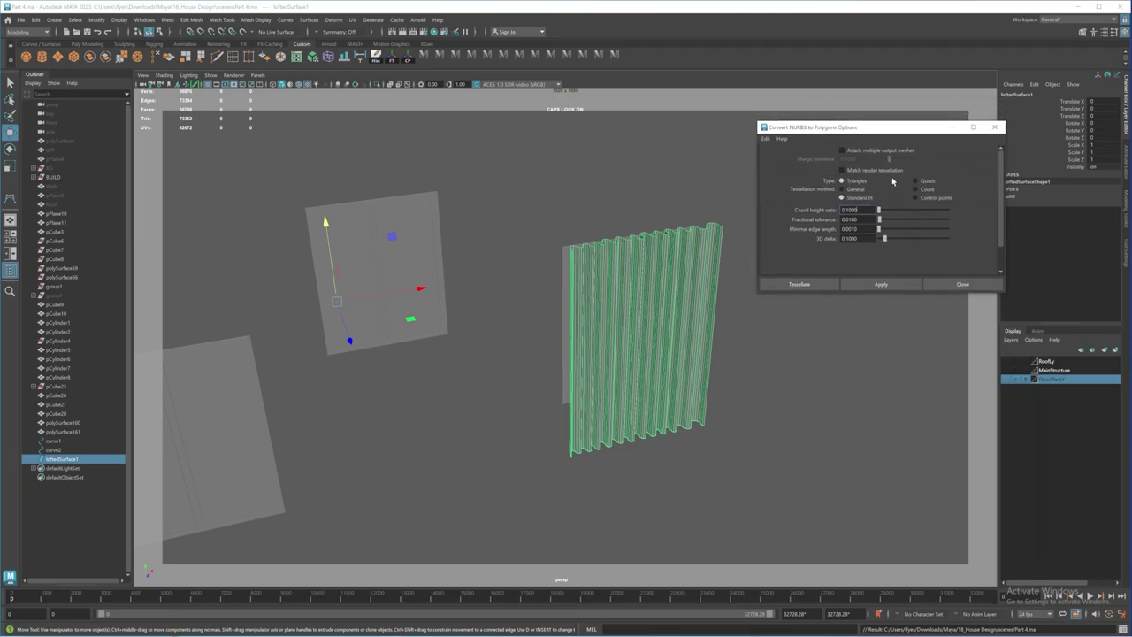
Step: Configure the conversion for quads with General tessellation, using Per surf # of iso params for both U and V
{"action": "left_click", "coordinate": [842, 189]}
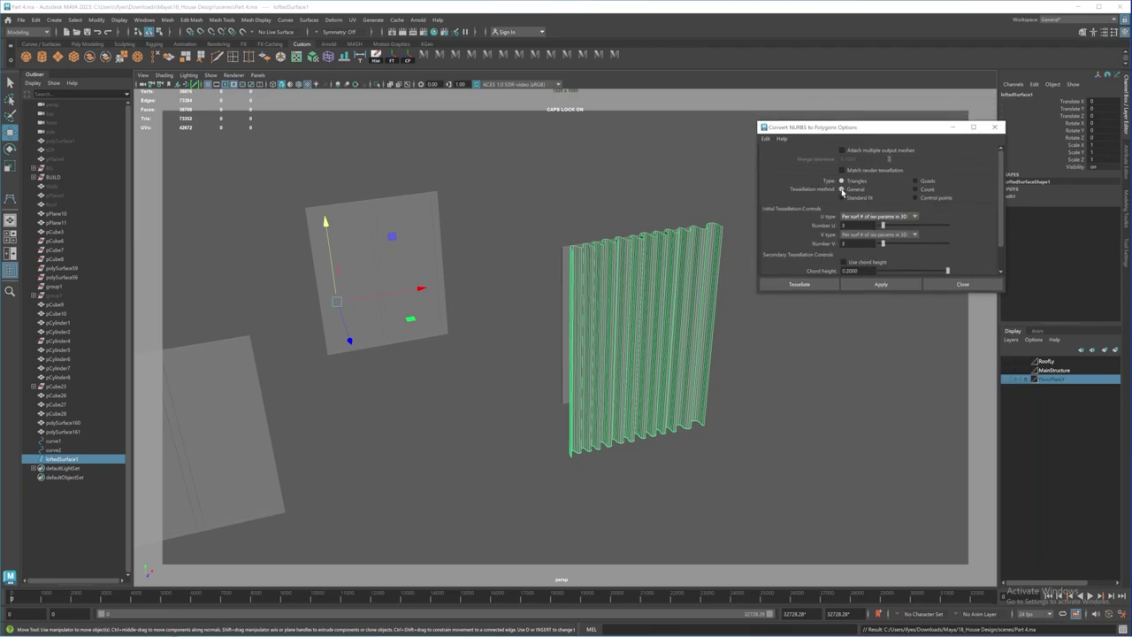
{"action": "left_click", "coordinate": [914, 217]}
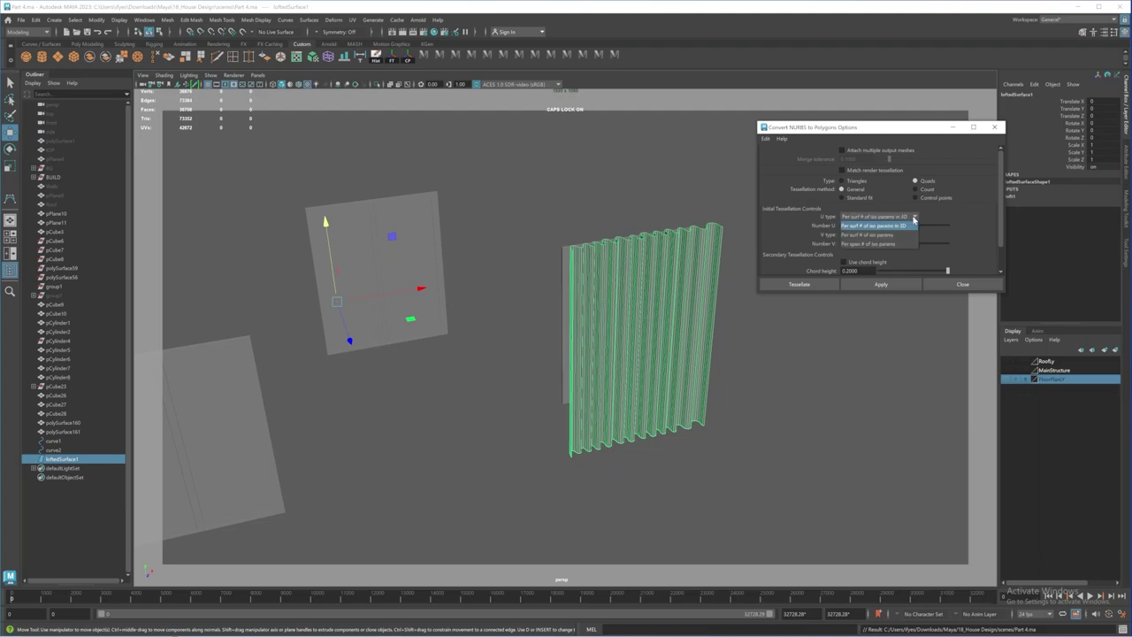
{"action": "left_click", "coordinate": [869, 235]}
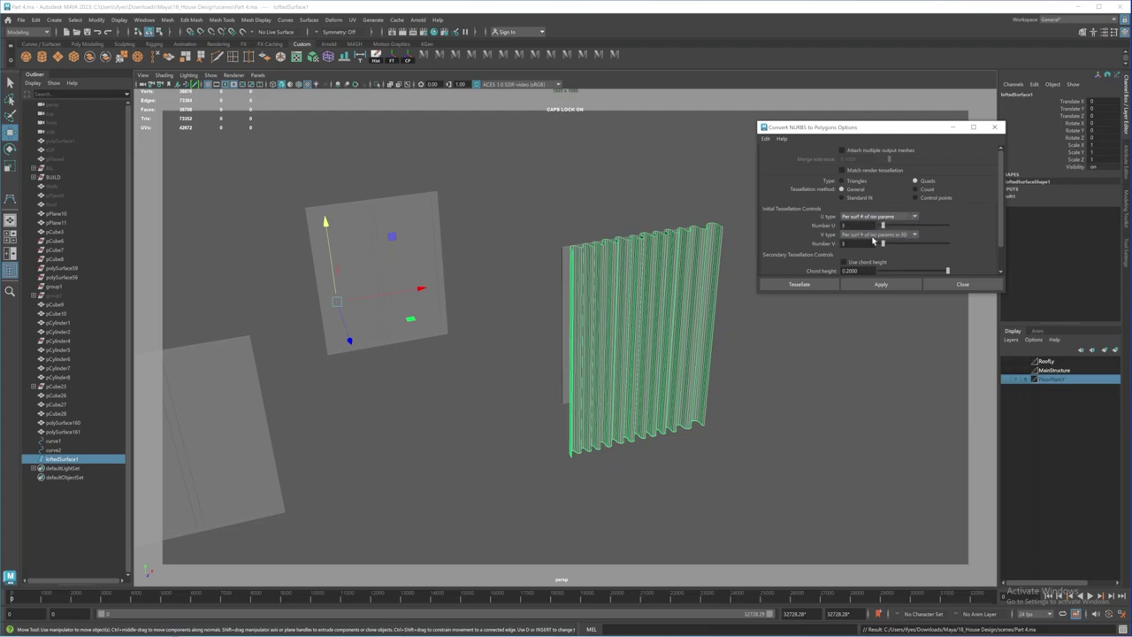
{"action": "left_click", "coordinate": [912, 235]}
{"action": "left_click", "coordinate": [875, 254]}
Step: Try converting the curtain surface to polygons with Number U 35 and Number V 10, and undo the conversion
{"action": "double_click", "coordinate": [845, 225]}
{"action": "key", "text": "Tab"}
{"action": "left_click", "coordinate": [880, 284]}
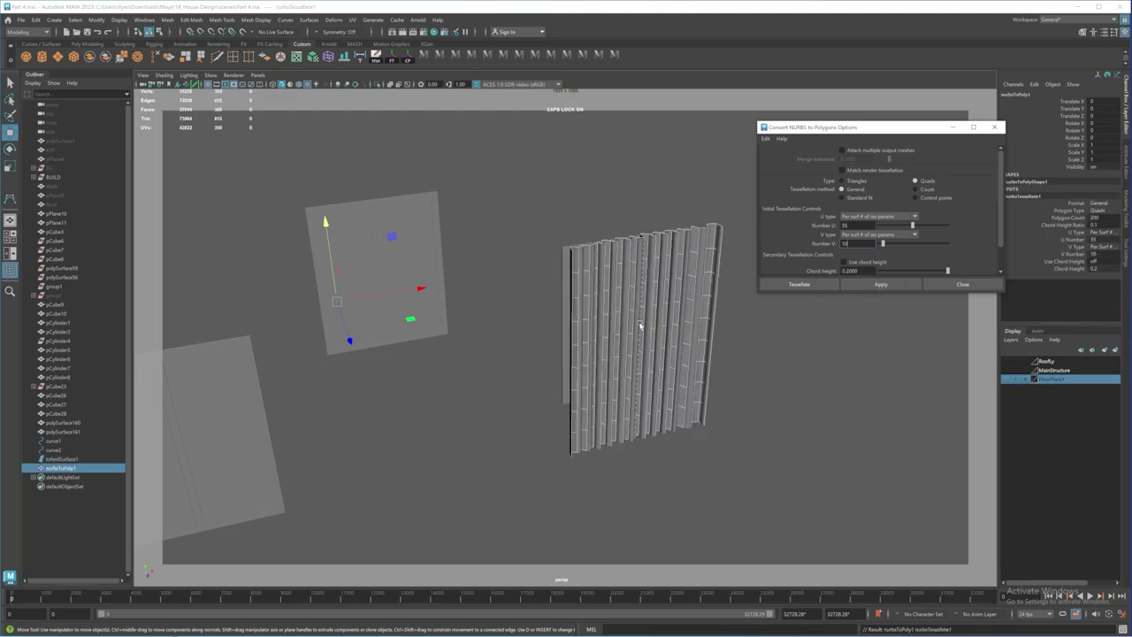
{"action": "left_click_drag", "start_coordinate": [642, 324], "coordinate": [604, 291], "text": "alt"}
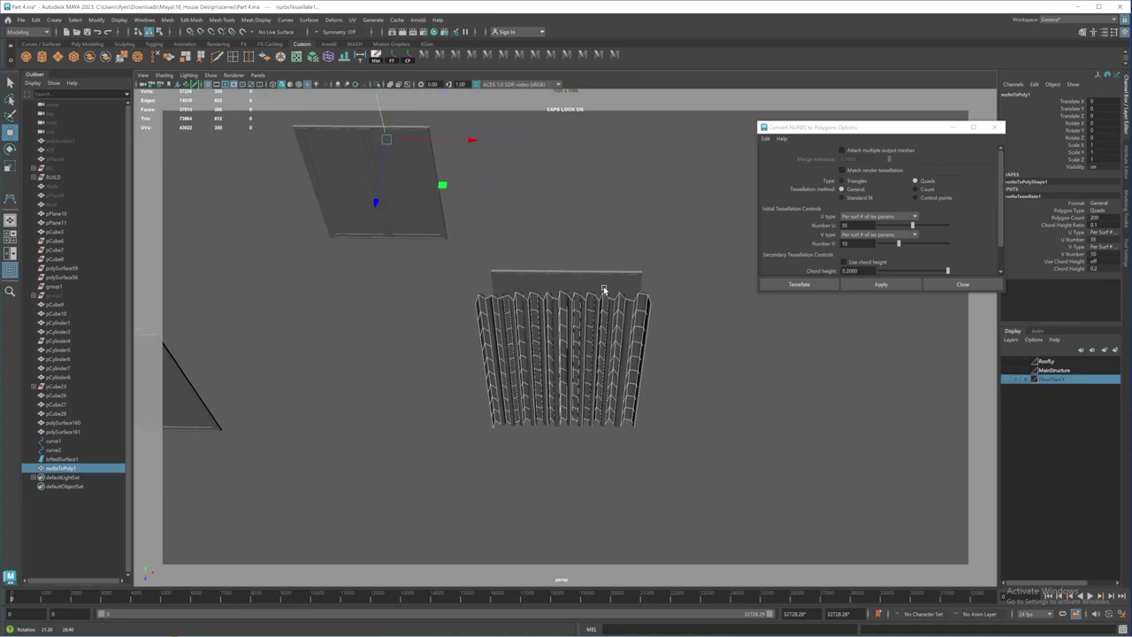
{"action": "key", "text": "ctrl+z"}
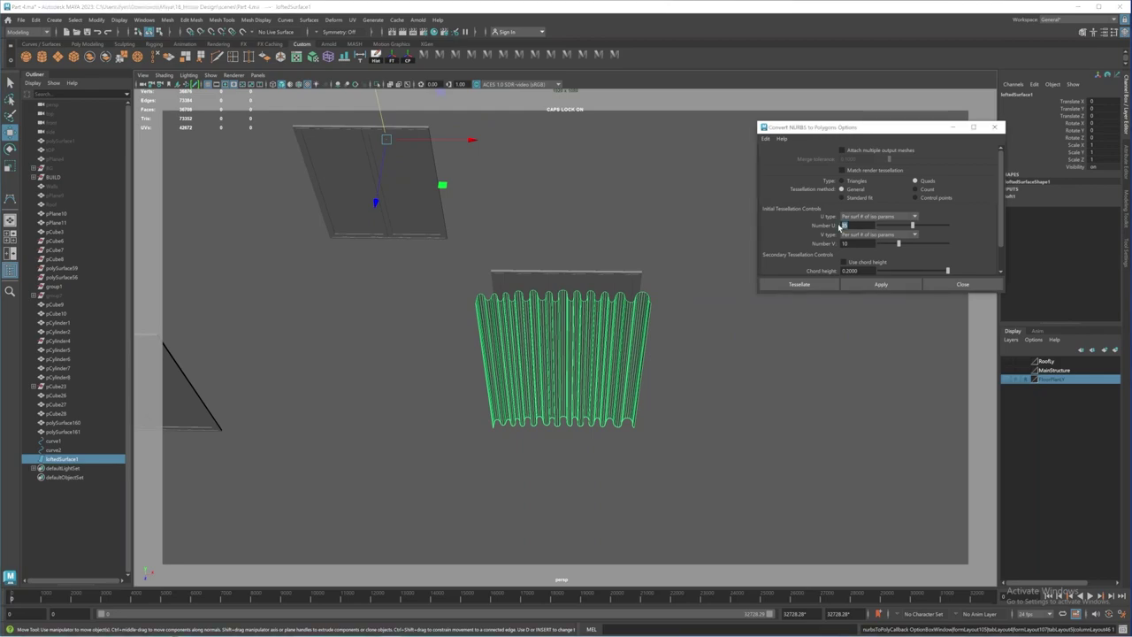
Step: Try converting the curtain surface to polygons with Number U 45 and Number V 10, and undo the conversion
{"action": "type", "text": "45"}
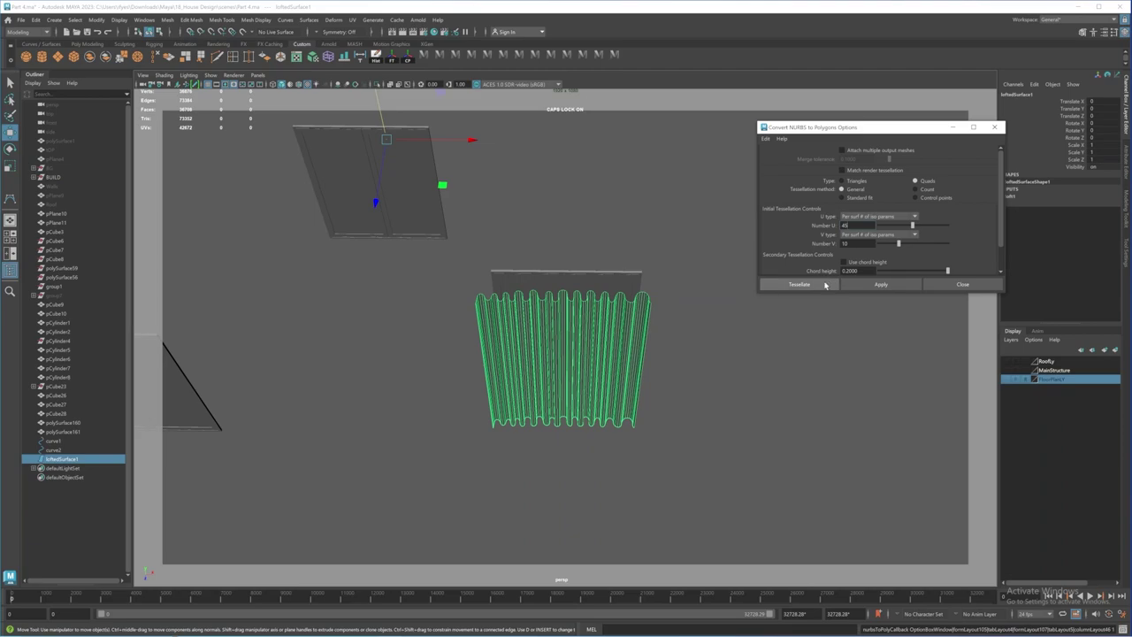
{"action": "left_click", "coordinate": [864, 285]}
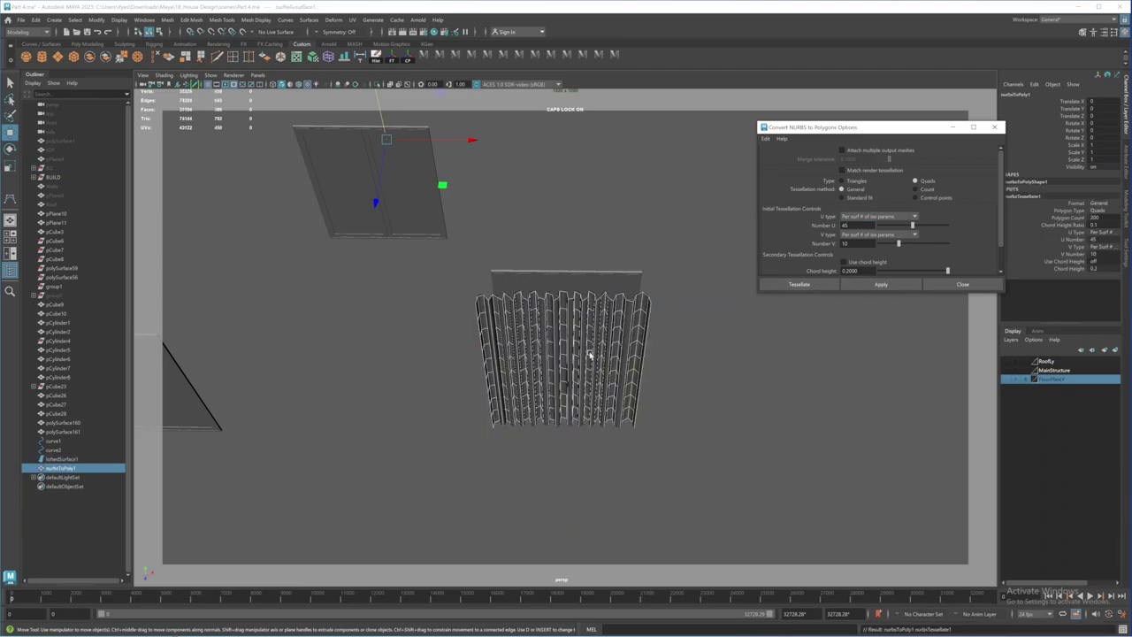
{"action": "mouse_move", "coordinate": [557, 341]}
{"action": "left_mouse_down", "text": "alt"}
{"action": "mouse_move", "coordinate": [550, 367]}
{"action": "mouse_move", "coordinate": [546, 328]}
{"action": "mouse_move", "coordinate": [558, 340]}
{"action": "left_mouse_up", "text": "alt"}
{"action": "key", "text": "5"}
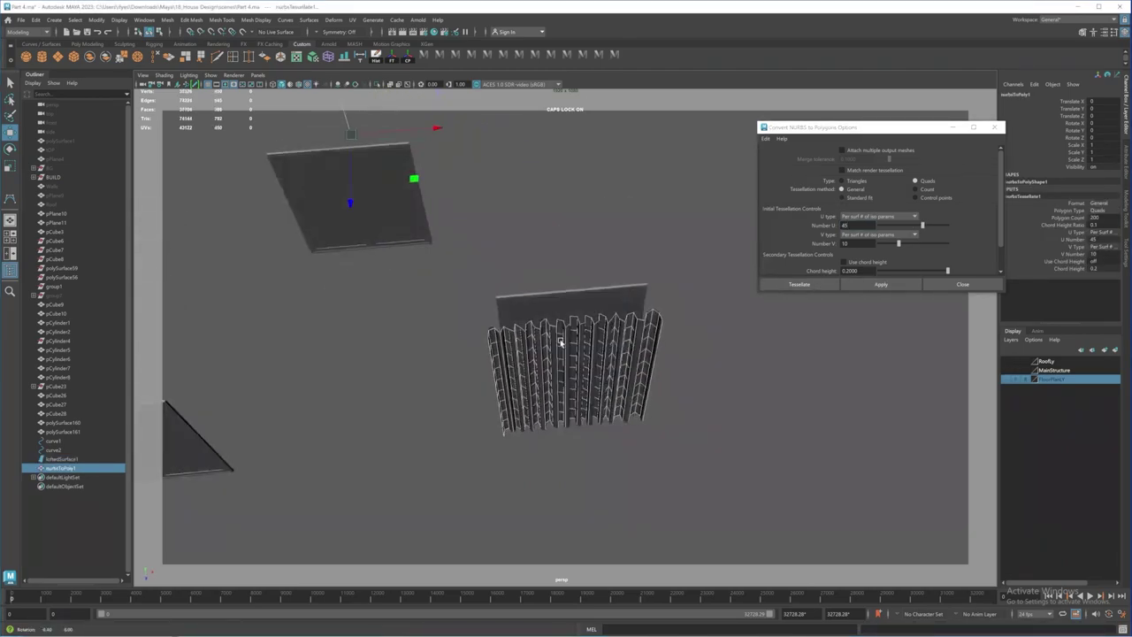
{"action": "key", "text": "ctrl+z"}
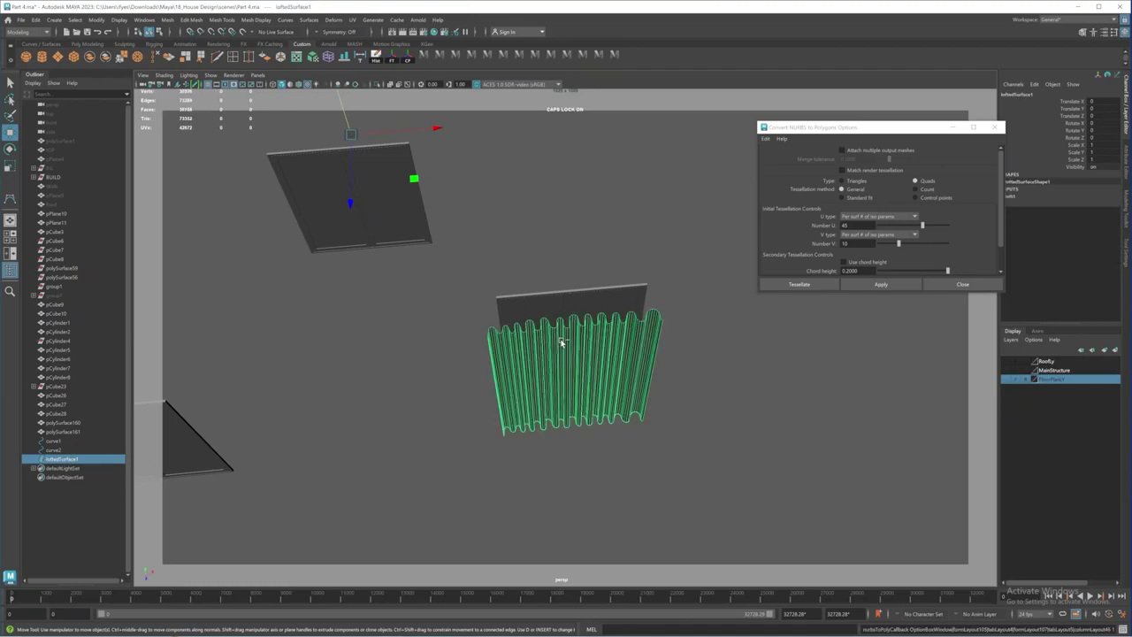
Step: Convert the lofted curtain surface to polygons with Number U 60 and Number V 5
{"action": "left_click", "coordinate": [849, 226]}
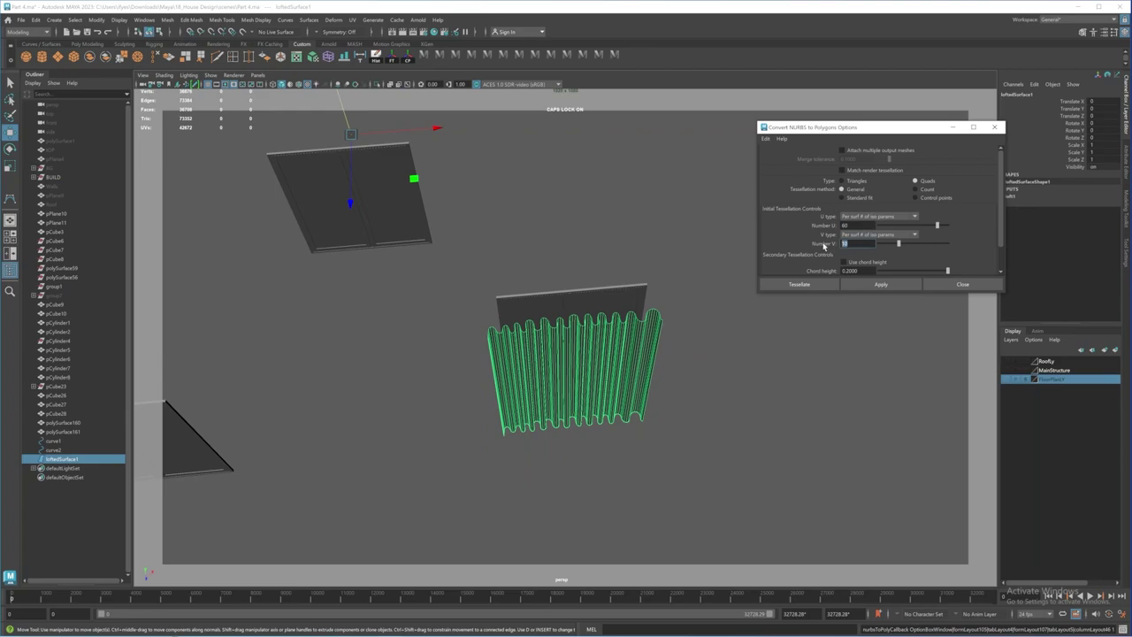
{"action": "left_click", "coordinate": [881, 284]}
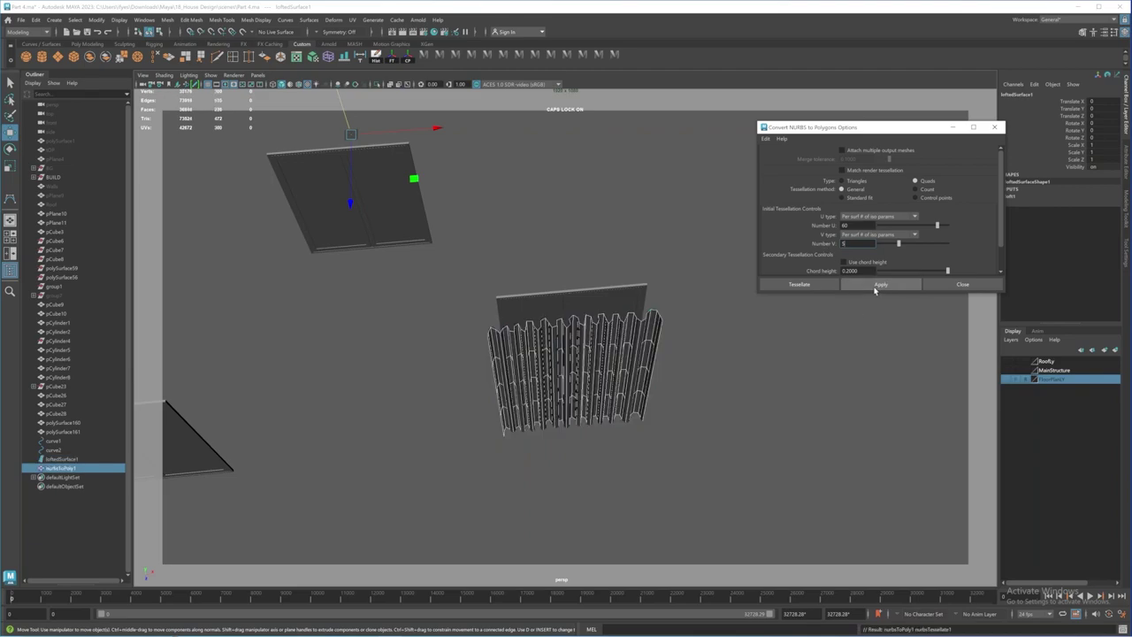
{"action": "mouse_move", "coordinate": [572, 340]}
{"action": "left_mouse_down", "text": "alt"}
{"action": "mouse_move", "coordinate": [573, 371]}
{"action": "mouse_move", "coordinate": [599, 348]}
{"action": "mouse_move", "coordinate": [581, 334]}
{"action": "left_mouse_up", "text": "alt"}
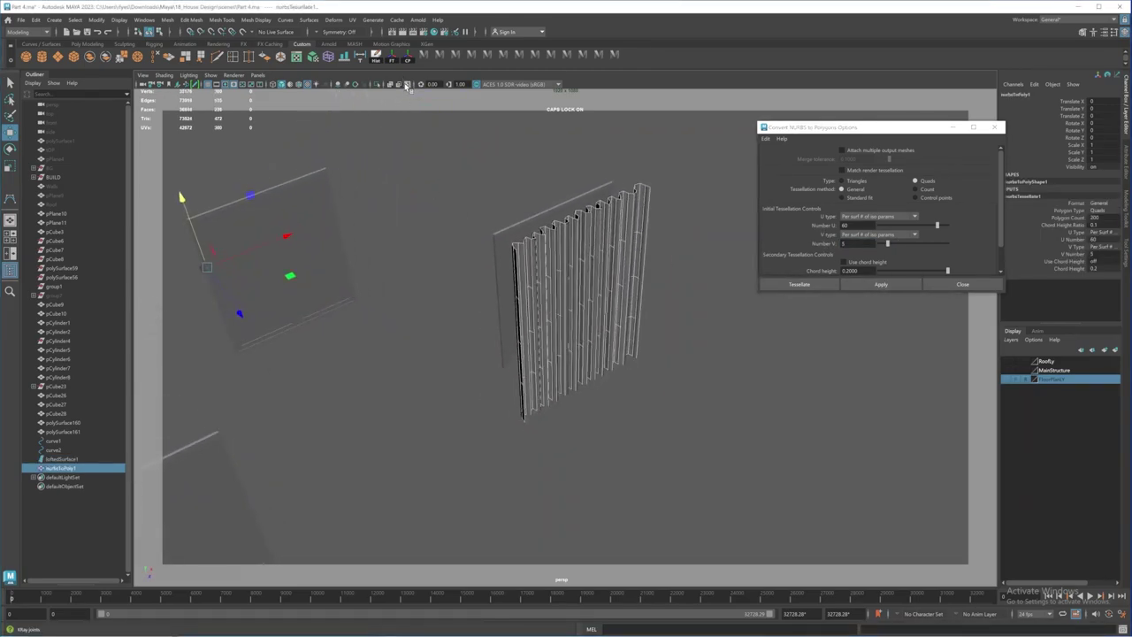
Step: Center the converted curtain's pivot and move it in front of the lofted surface, to about 113.4 in Translate Z
{"action": "left_click", "coordinate": [391, 57]}
{"action": "left_click", "coordinate": [412, 59]}
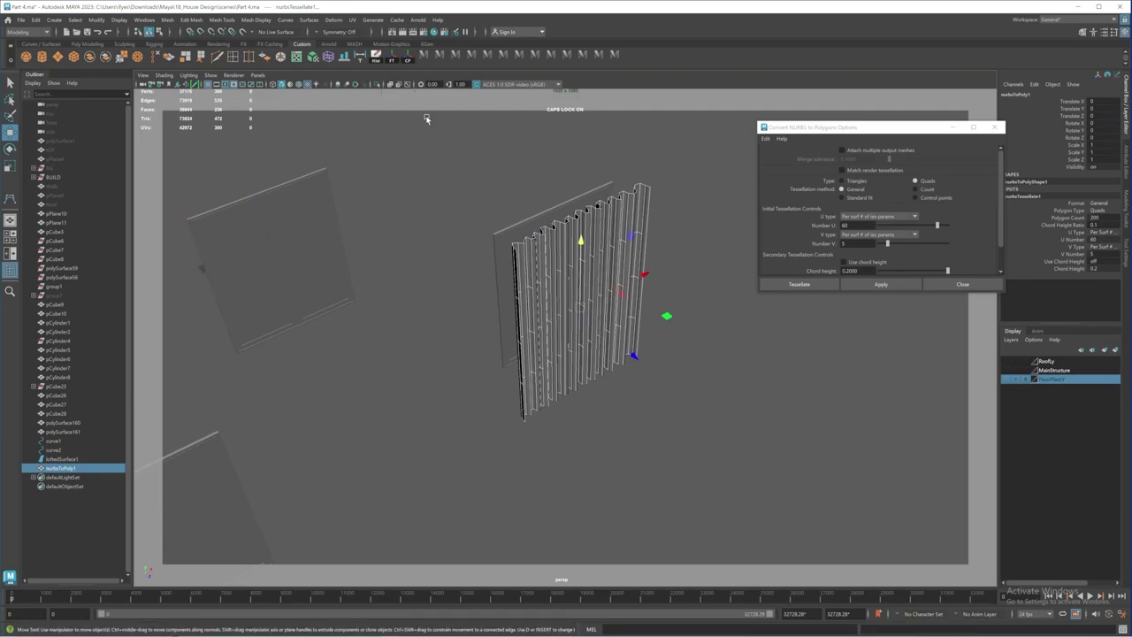
{"action": "left_click_drag", "start_coordinate": [537, 276], "coordinate": [573, 376], "text": "alt"}
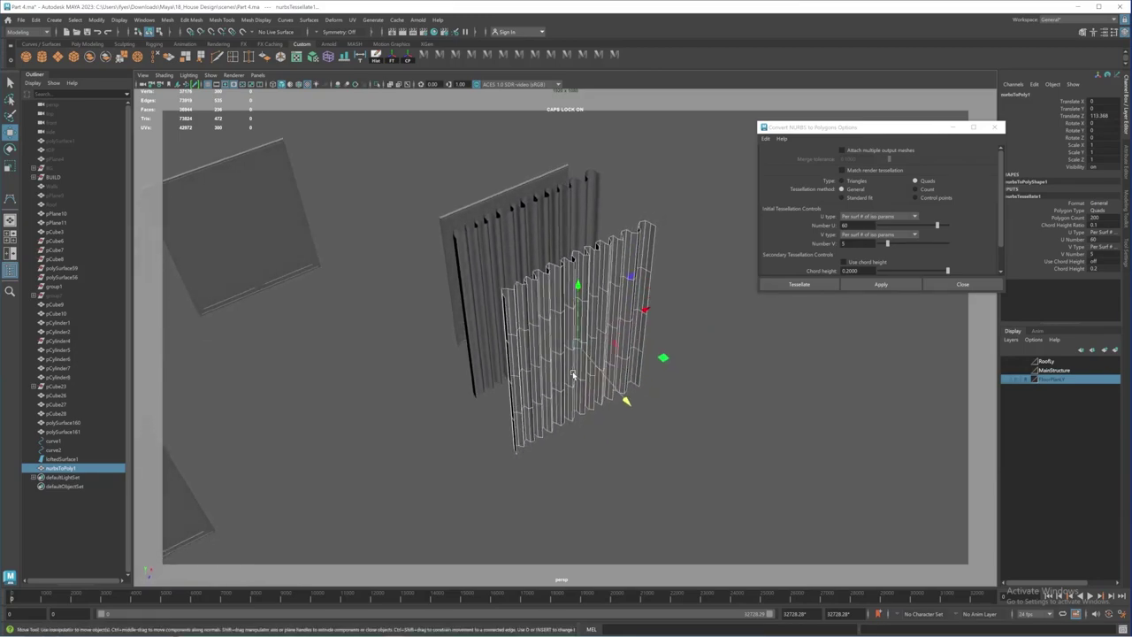
Step: Preview the polygon curtain with mesh smoothing, inspect its folds, and return it to the unsmoothed display
{"action": "key", "text": "3"}
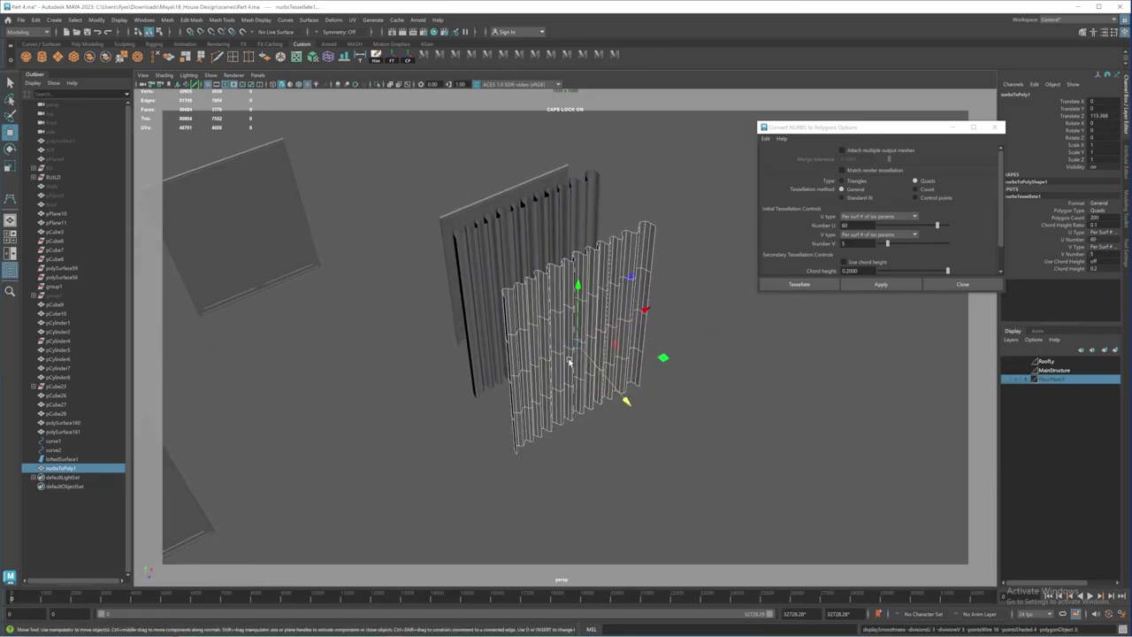
{"action": "left_click", "coordinate": [655, 392]}
{"action": "left_click_drag", "start_coordinate": [655, 391], "coordinate": [617, 379], "text": "alt"}
{"action": "left_click", "coordinate": [592, 339]}
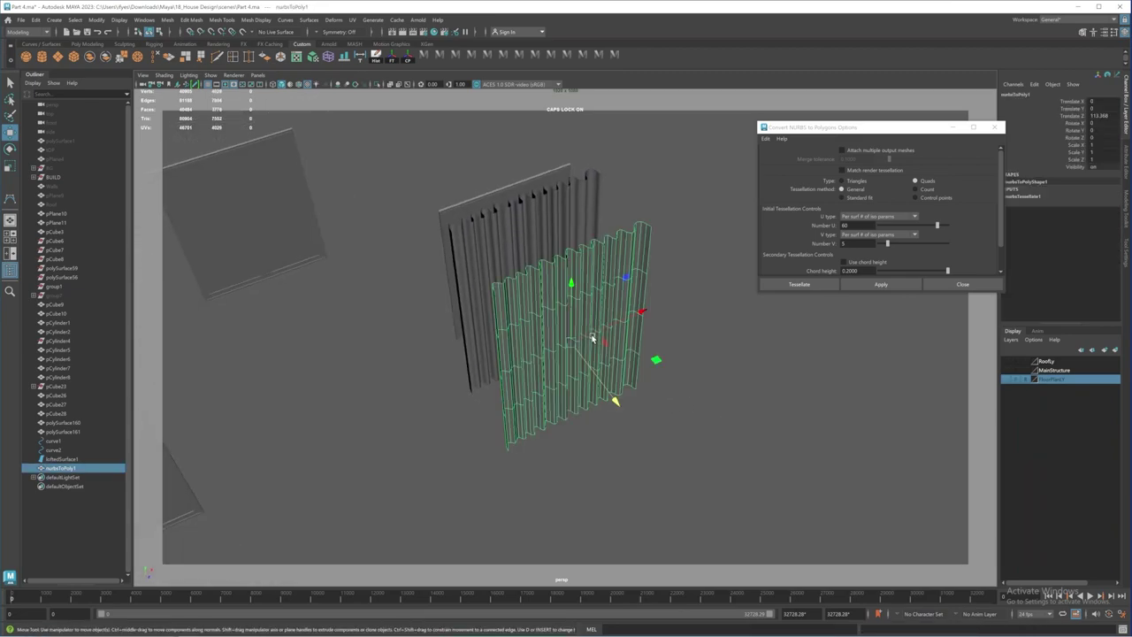
{"action": "key", "text": "1"}
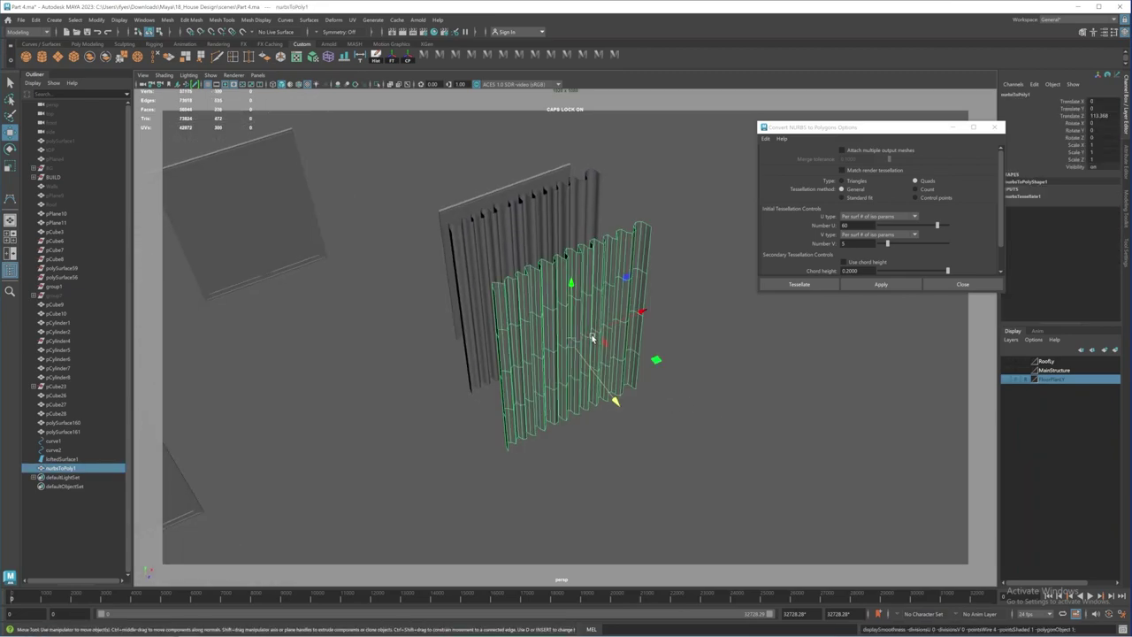
Step: Delete the polygon curtain's history, freeze its transformations, center its pivot, save the scene and close the conversion options
{"action": "left_click", "coordinate": [375, 60]}
{"action": "left_click", "coordinate": [392, 60]}
{"action": "left_click", "coordinate": [407, 60]}
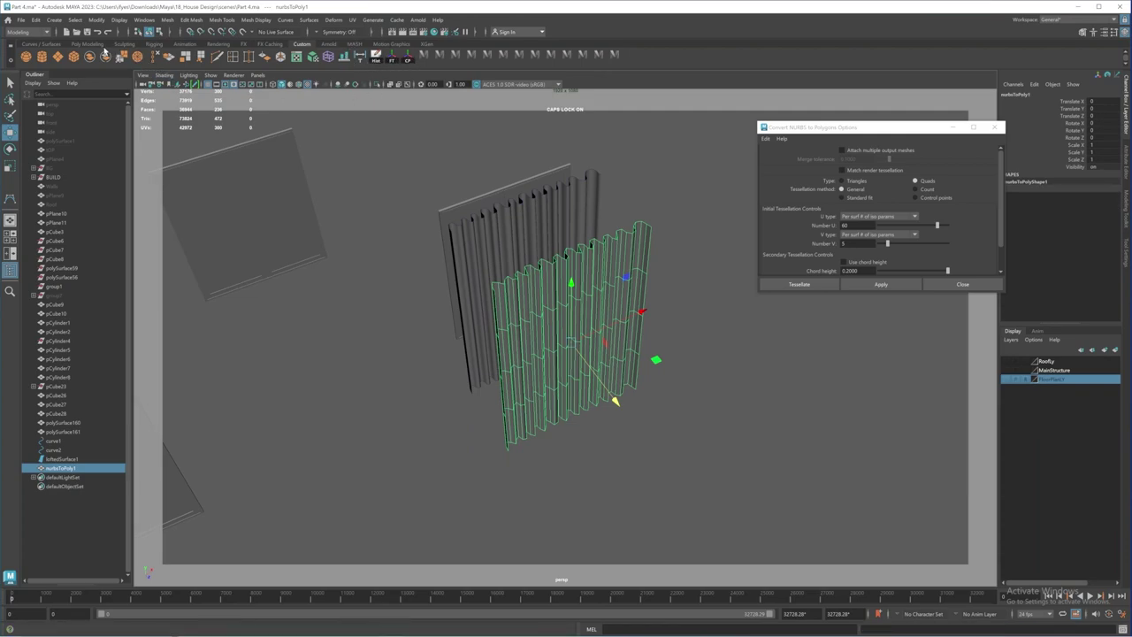
{"action": "key", "text": "ctrl+s"}
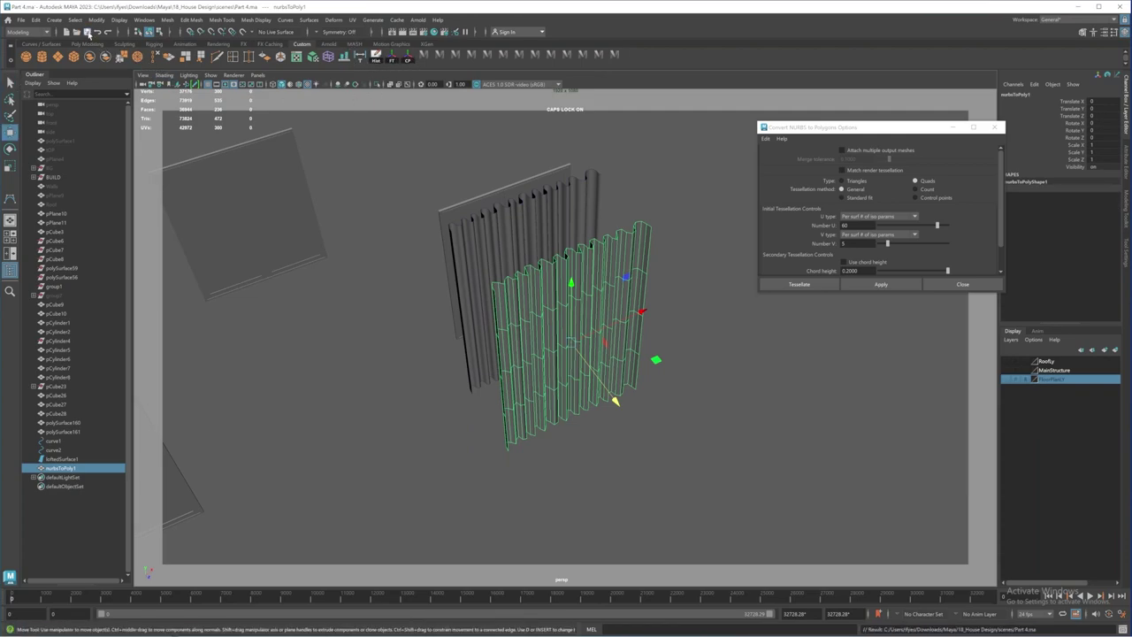
{"action": "left_click", "coordinate": [995, 129]}
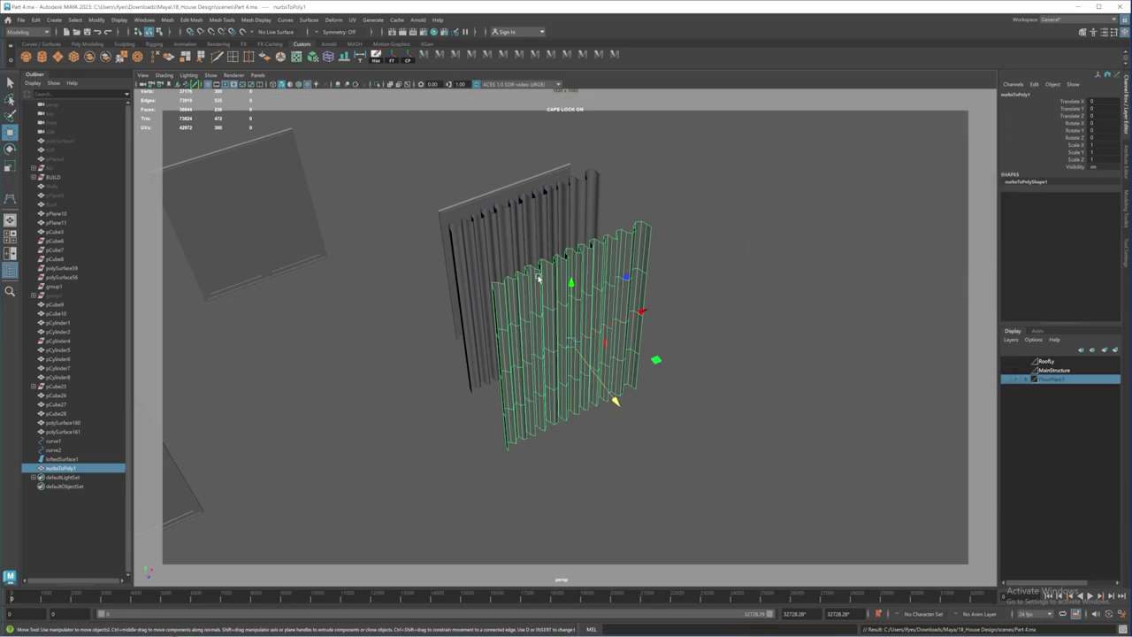
Step: Group the two source curves with the lofted surface, name the group "curves", and hide it
{"action": "left_click_drag", "start_coordinate": [536, 274], "coordinate": [563, 245], "text": "alt"}
{"action": "left_click_drag", "start_coordinate": [561, 151], "coordinate": [598, 457]}
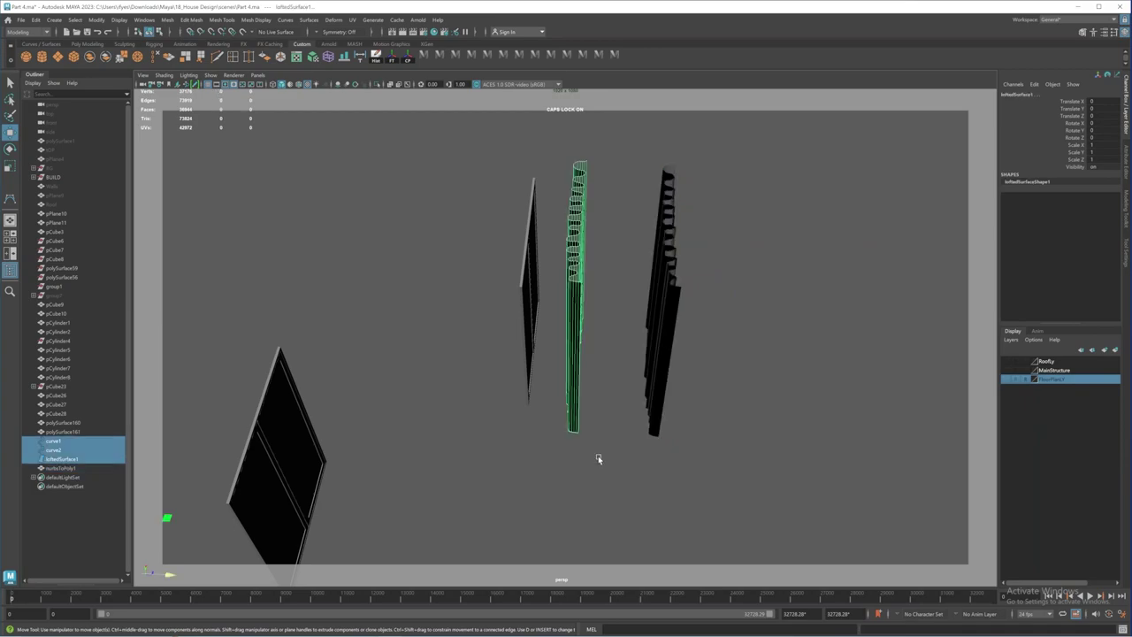
{"action": "key", "text": "ctrl+g"}
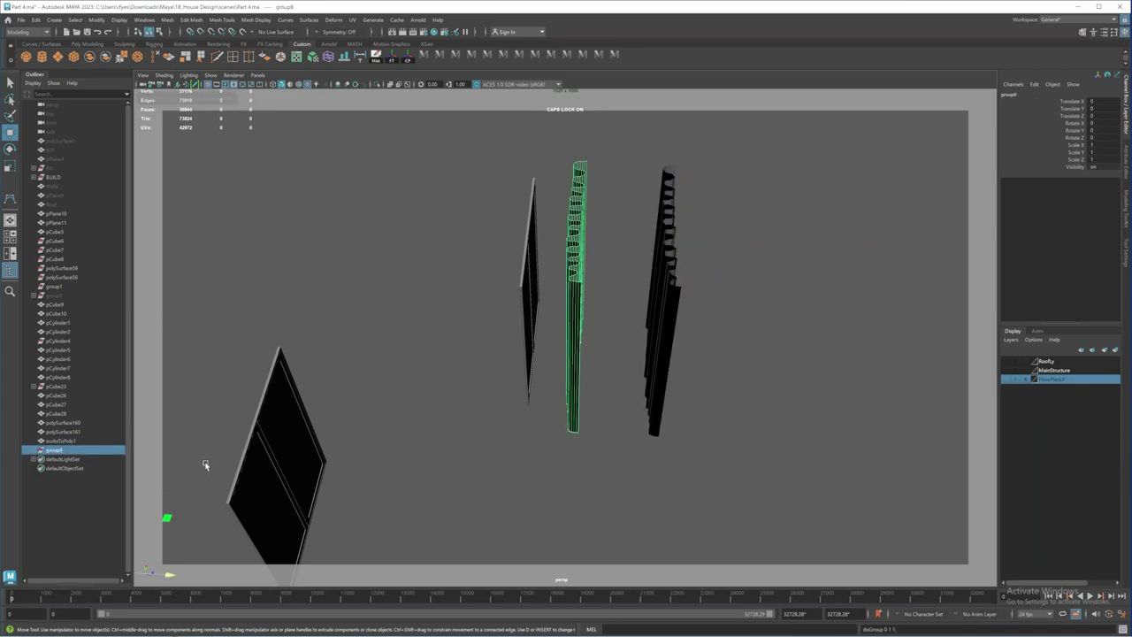
{"action": "double_click", "coordinate": [73, 451]}
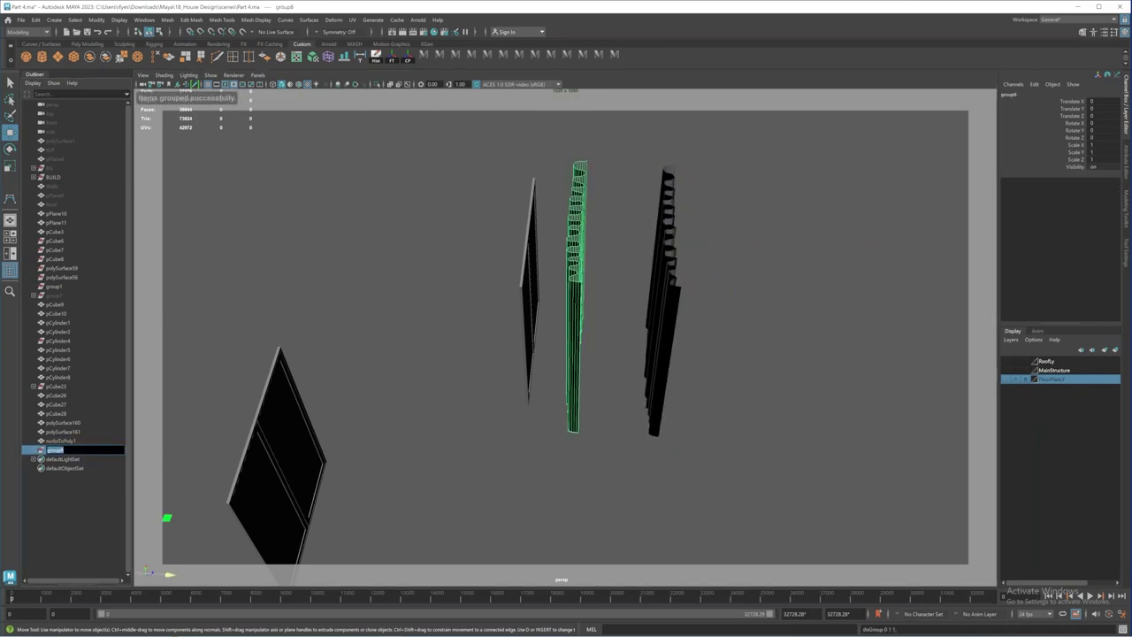
{"action": "type", "text": "curves"}
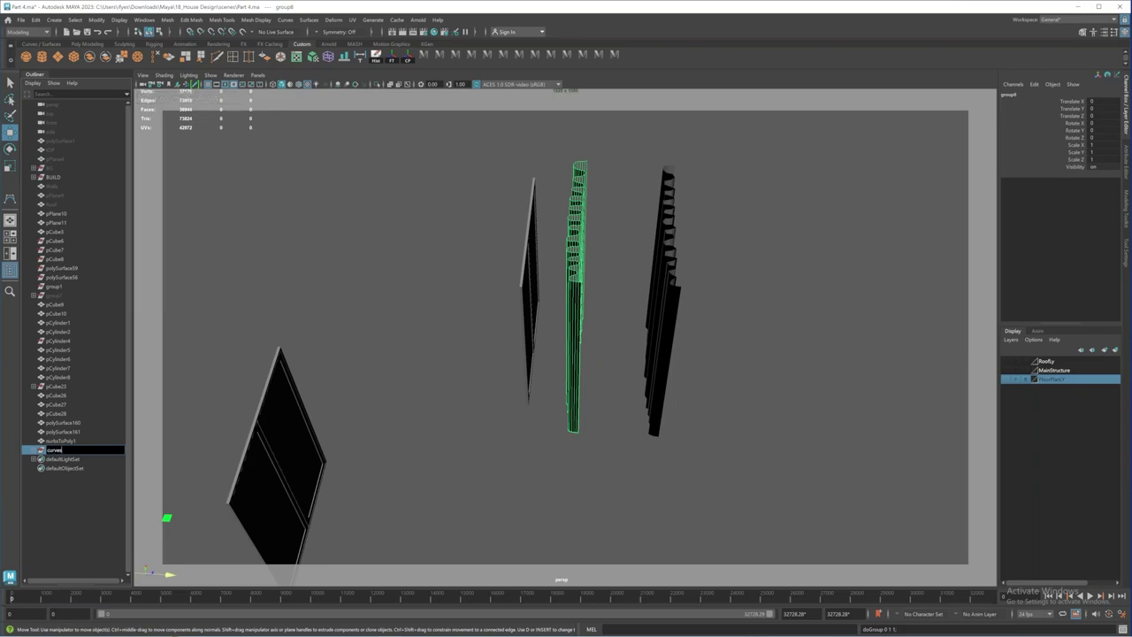
{"action": "key", "text": "Return"}
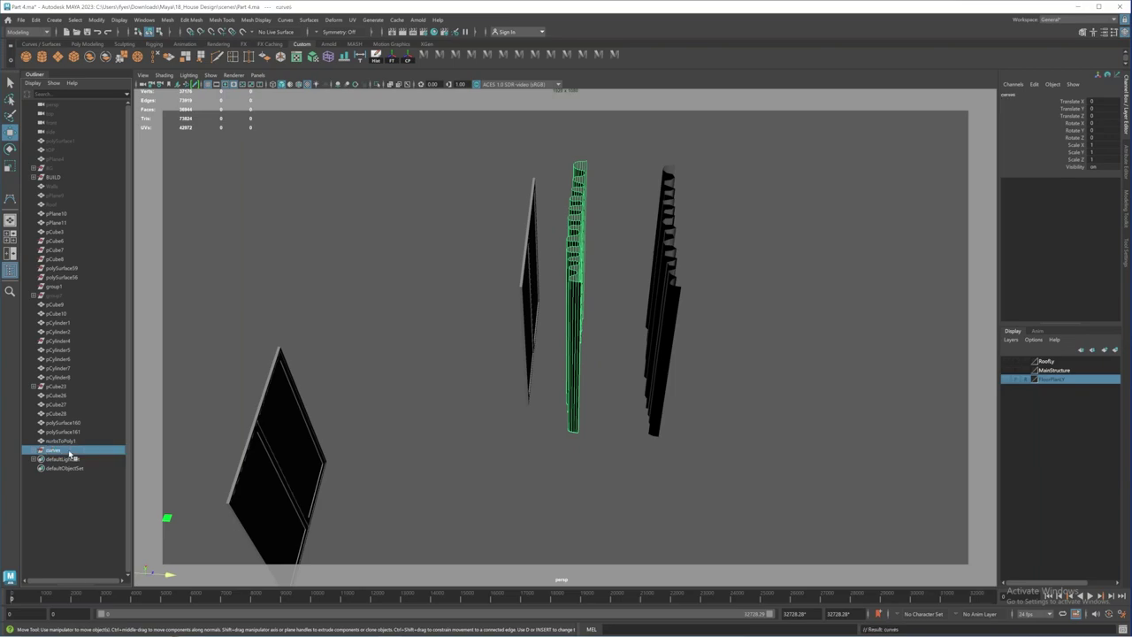
{"action": "key", "text": "ctrl+h"}
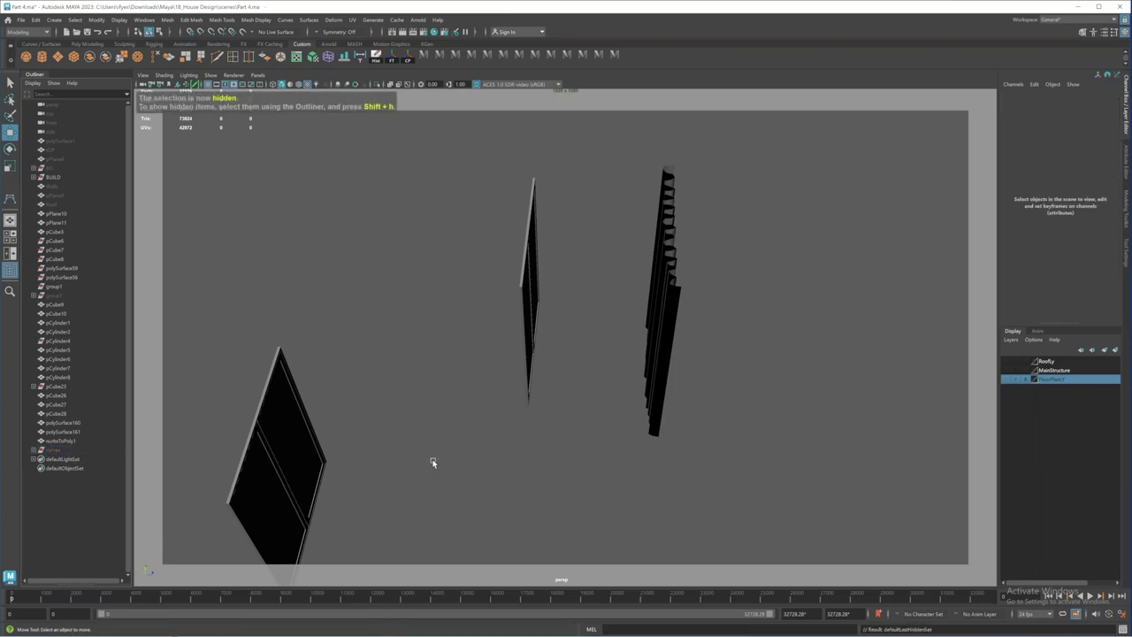
Step: Move the polygon curtain back toward the window, to about -70.3 in Translate Z
{"action": "left_click_drag", "start_coordinate": [634, 383], "coordinate": [519, 332], "text": "alt"}
{"action": "left_click", "coordinate": [605, 327]}
{"action": "middle_click_drag", "start_coordinate": [520, 331], "coordinate": [586, 384], "text": "alt"}
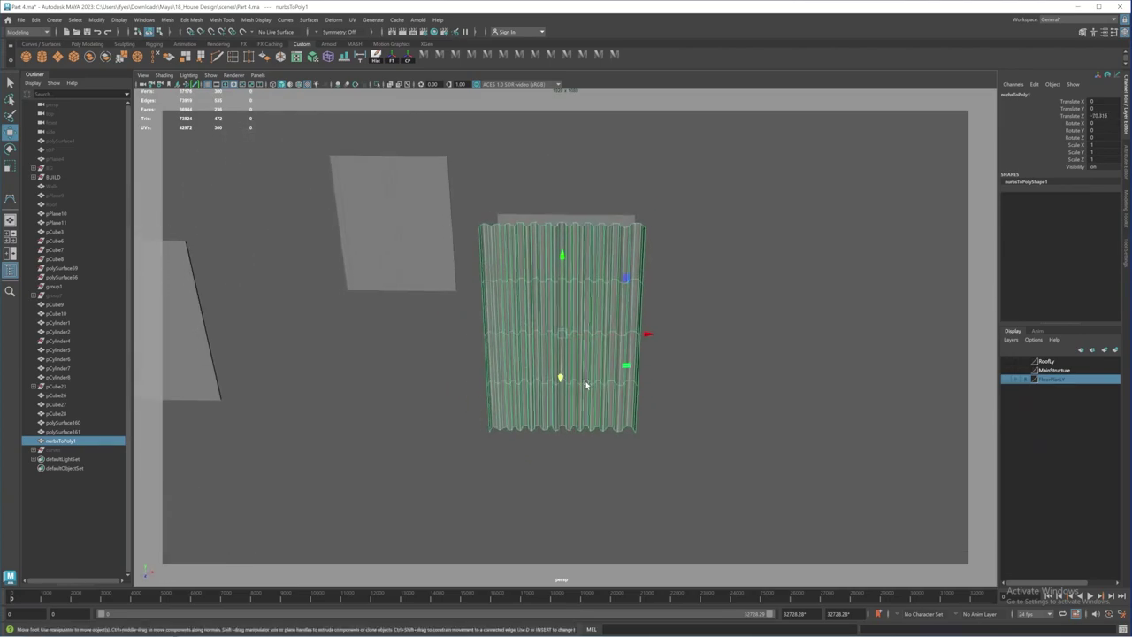
{"action": "right_click_drag", "start_coordinate": [586, 384], "coordinate": [536, 337], "text": "alt"}
{"action": "left_click_drag", "start_coordinate": [537, 338], "coordinate": [658, 362], "text": "alt"}
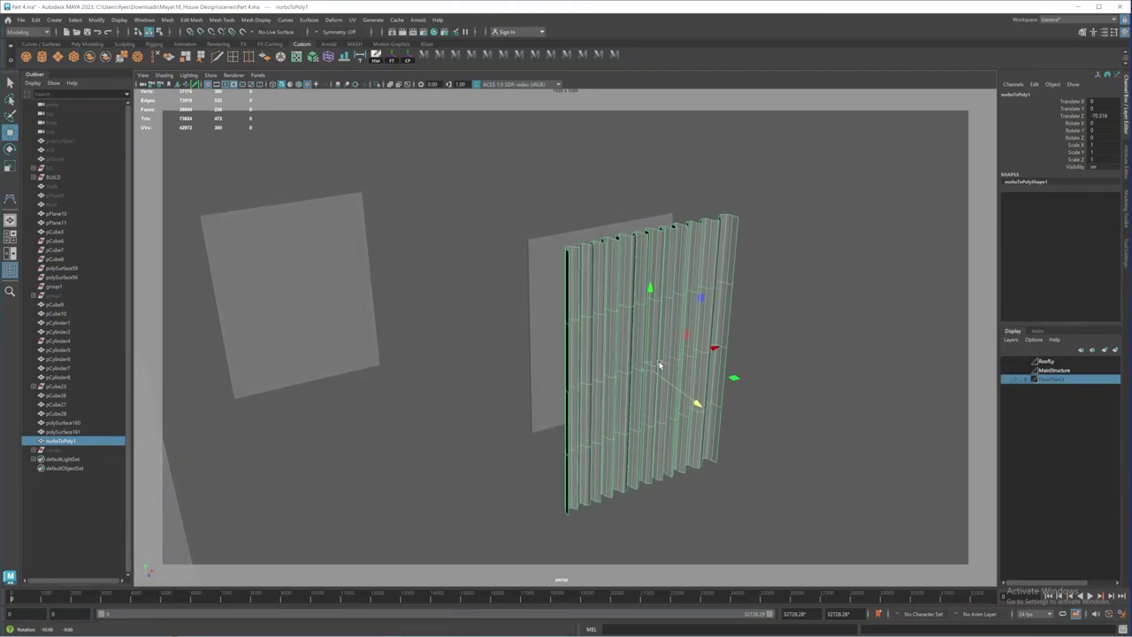
{"action": "left_click_drag", "start_coordinate": [664, 366], "coordinate": [698, 395], "text": "alt"}
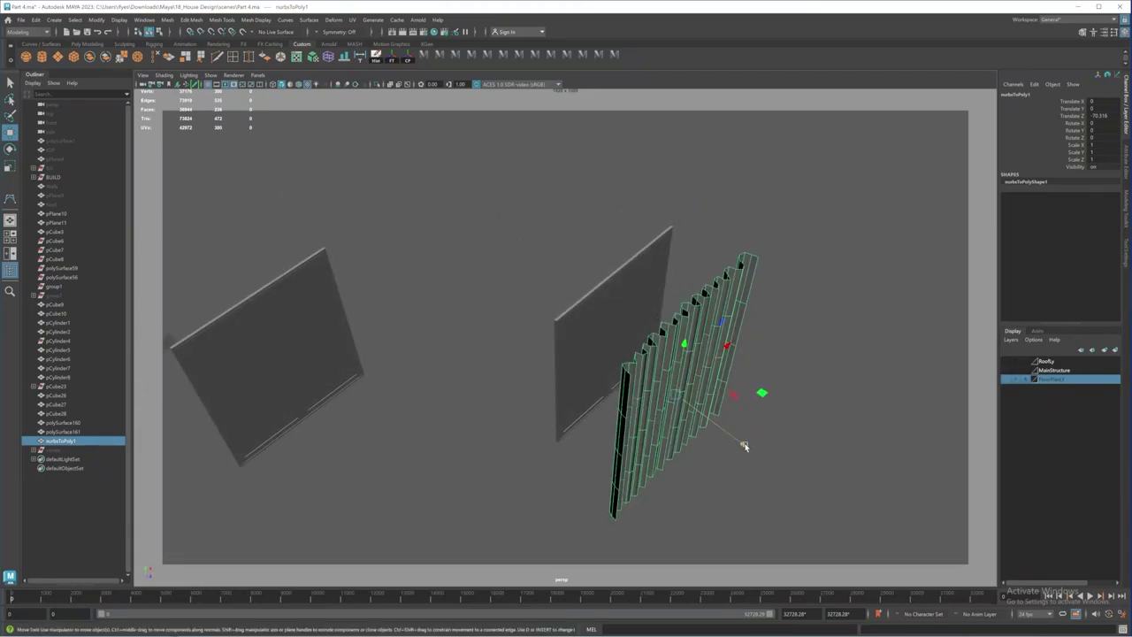
Step: Narrow the curtain to about 0.92 in Scale X, turn on its smooth preview, and move it behind the window to Translate Z about -201
{"action": "key", "text": "r"}
{"action": "left_click_drag", "start_coordinate": [727, 347], "coordinate": [723, 351]}
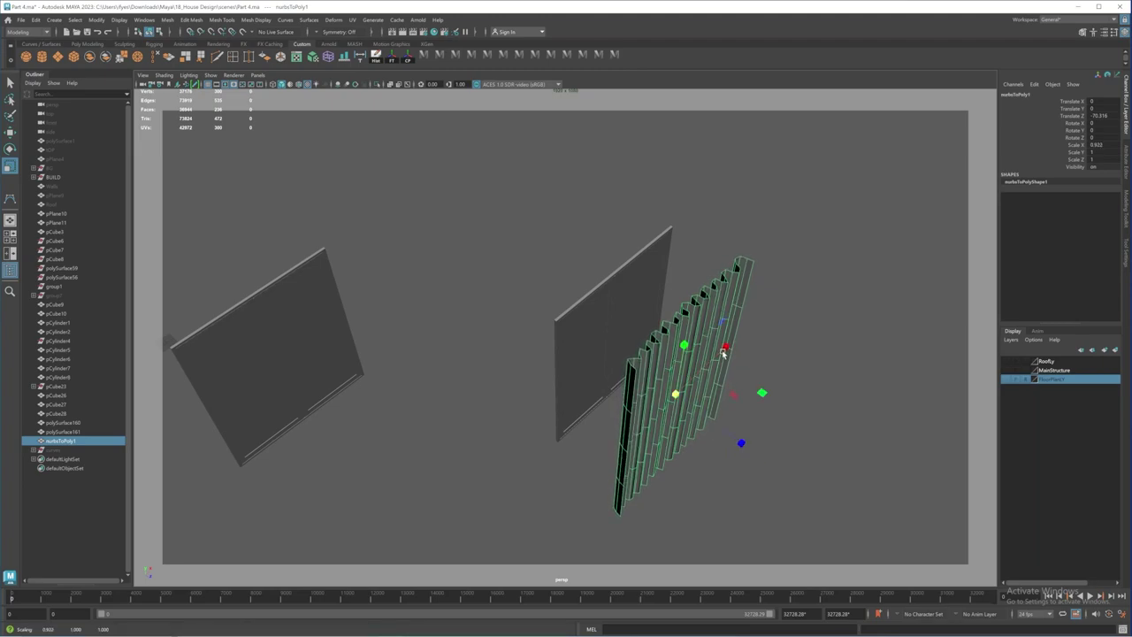
{"action": "key", "text": "3"}
{"action": "left_click_drag", "start_coordinate": [702, 479], "coordinate": [619, 372], "text": "alt"}
{"action": "key", "text": "w"}
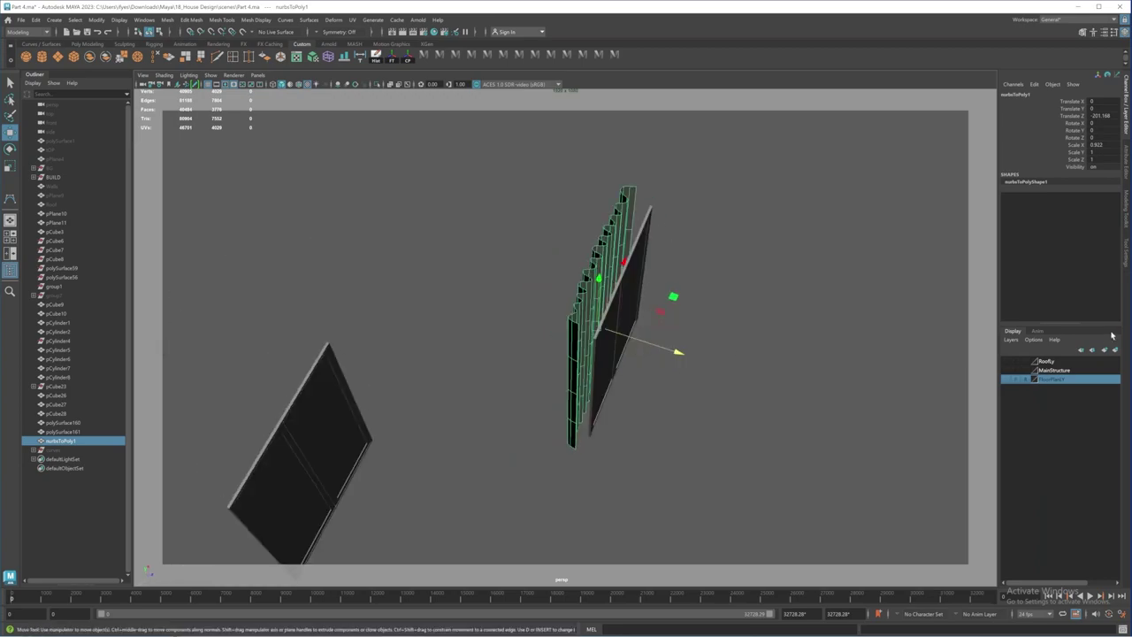
Step: Show the MainStructure layer and fit the curtain behind the window with Scale X about 0.74, Translate X about -20 and Translate Z about -190
{"action": "left_click", "coordinate": [1005, 370]}
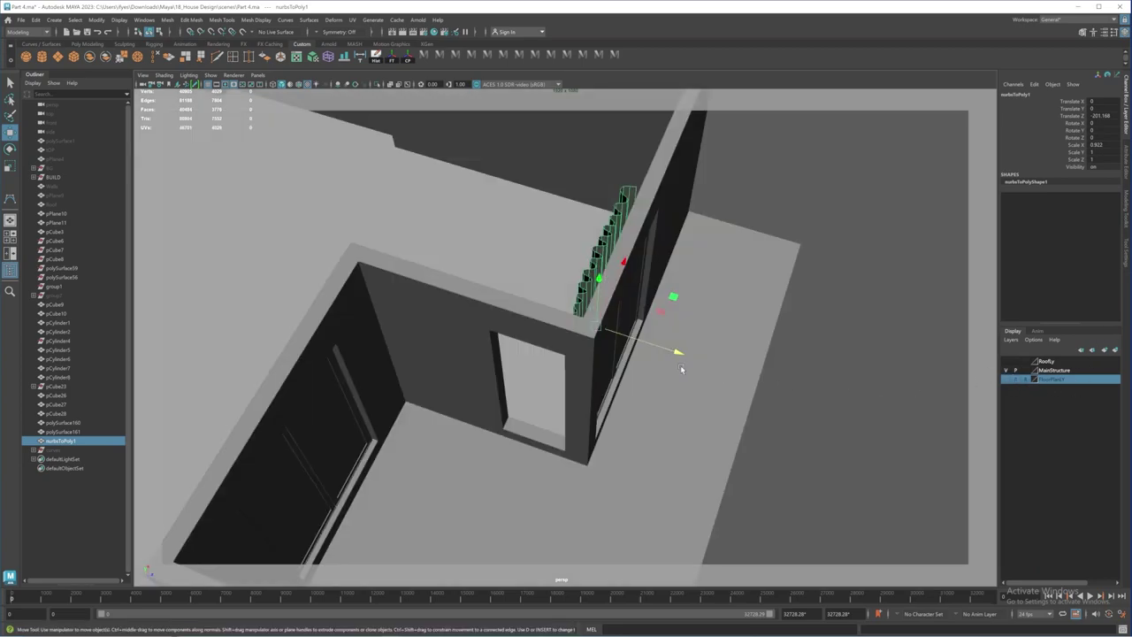
{"action": "left_click_drag", "start_coordinate": [681, 354], "coordinate": [619, 286], "text": "alt"}
{"action": "key", "text": "r"}
{"action": "key", "text": "w"}
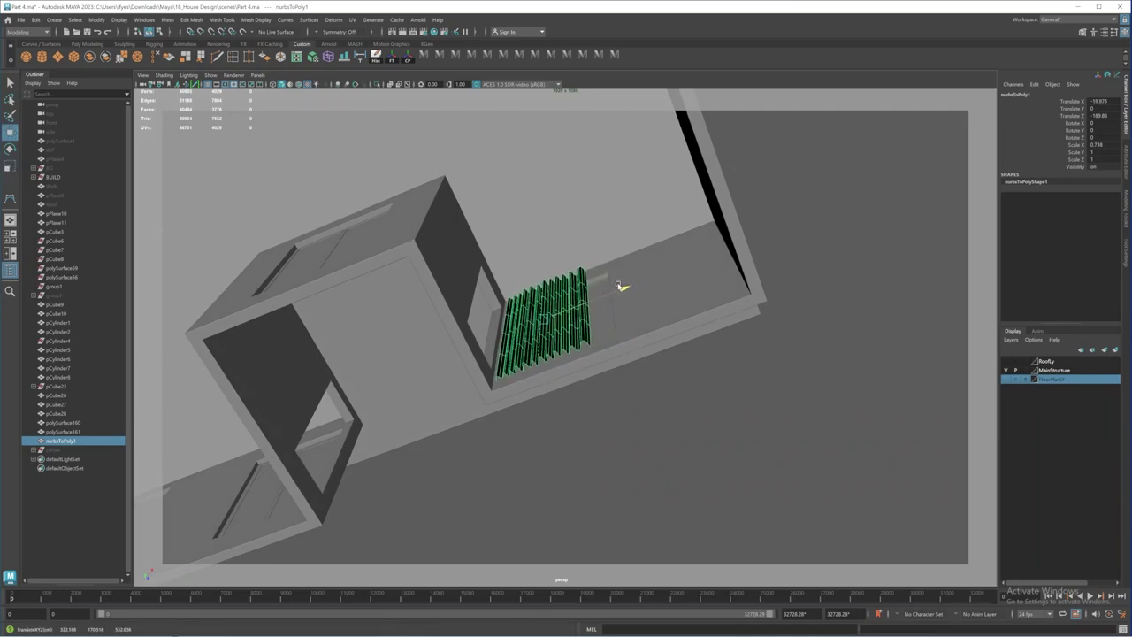
{"action": "key", "text": "r"}
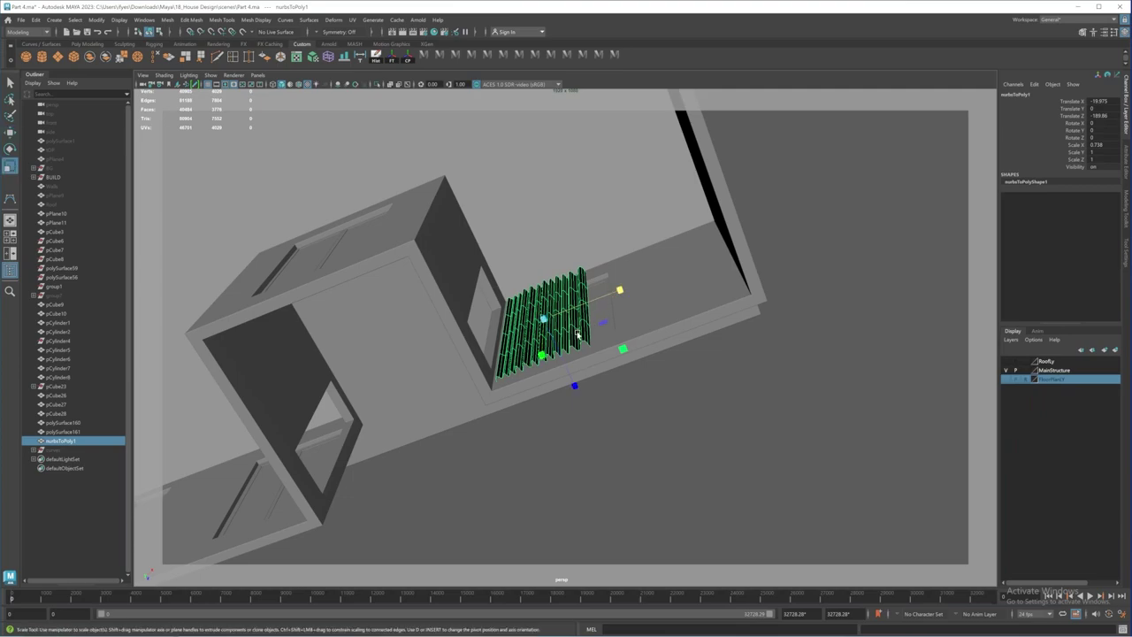
Step: Duplicate the curtain and move one copy out in front of the wall, to about -20.3 in Translate Z
{"action": "left_click_drag", "start_coordinate": [578, 335], "coordinate": [502, 337], "text": "alt"}
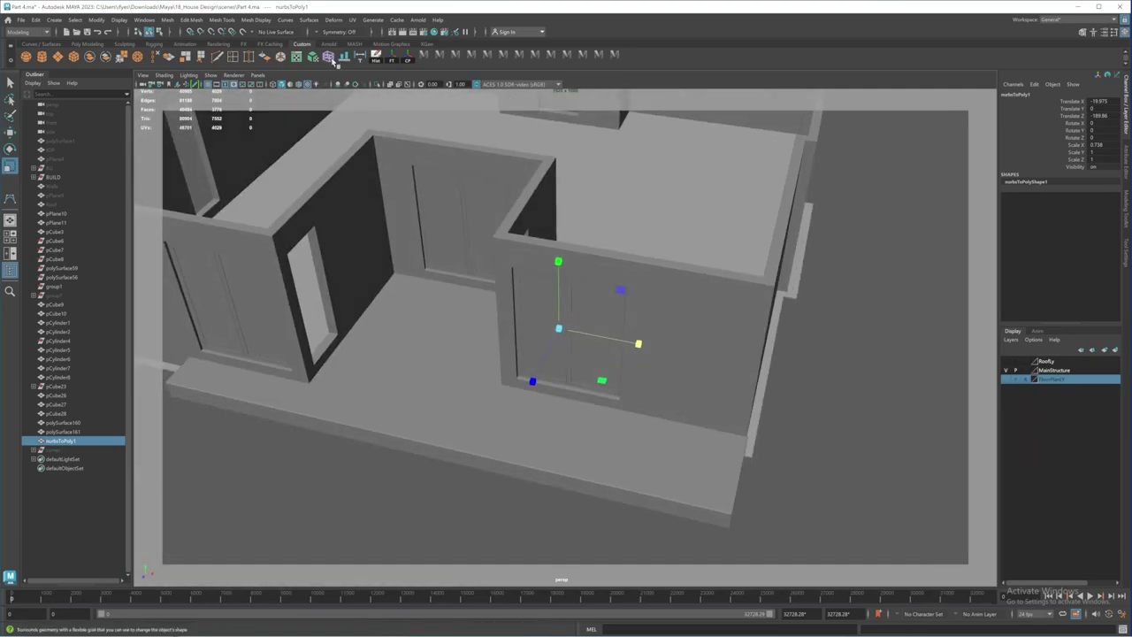
{"action": "left_click_drag", "start_coordinate": [593, 308], "coordinate": [585, 407], "text": "alt"}
{"action": "key", "text": "ctrl+d"}
{"action": "key", "text": "w"}
{"action": "left_click", "coordinate": [561, 313]}
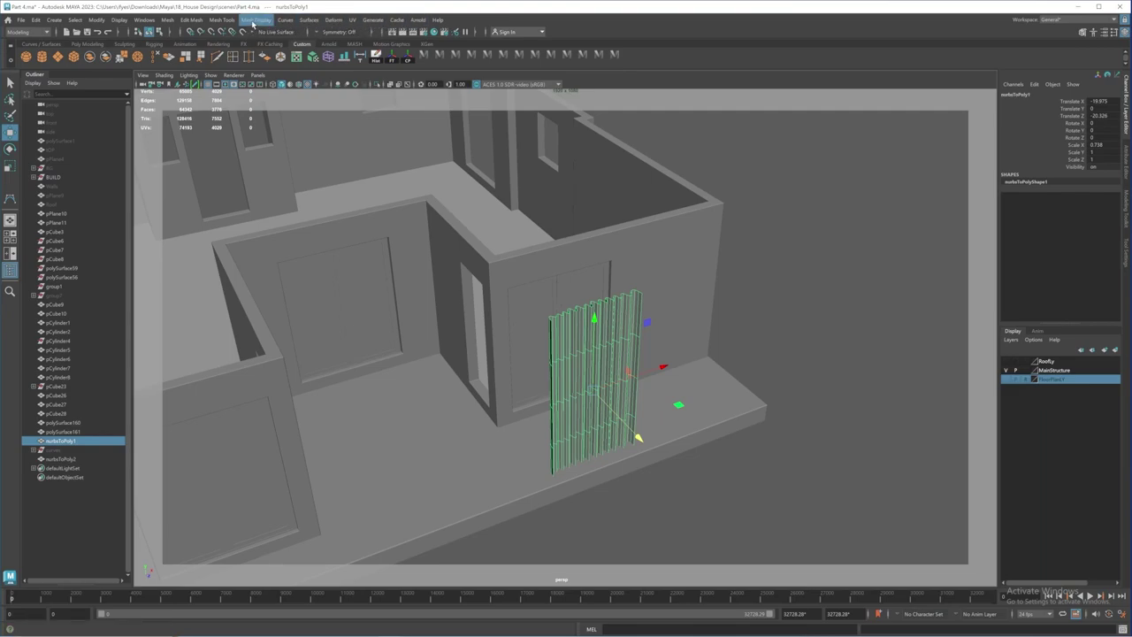
Step: Add a lattice deformer with 2 x 5 x 2 divisions to the curtain in front of the wall
{"action": "left_click", "coordinate": [334, 21]}
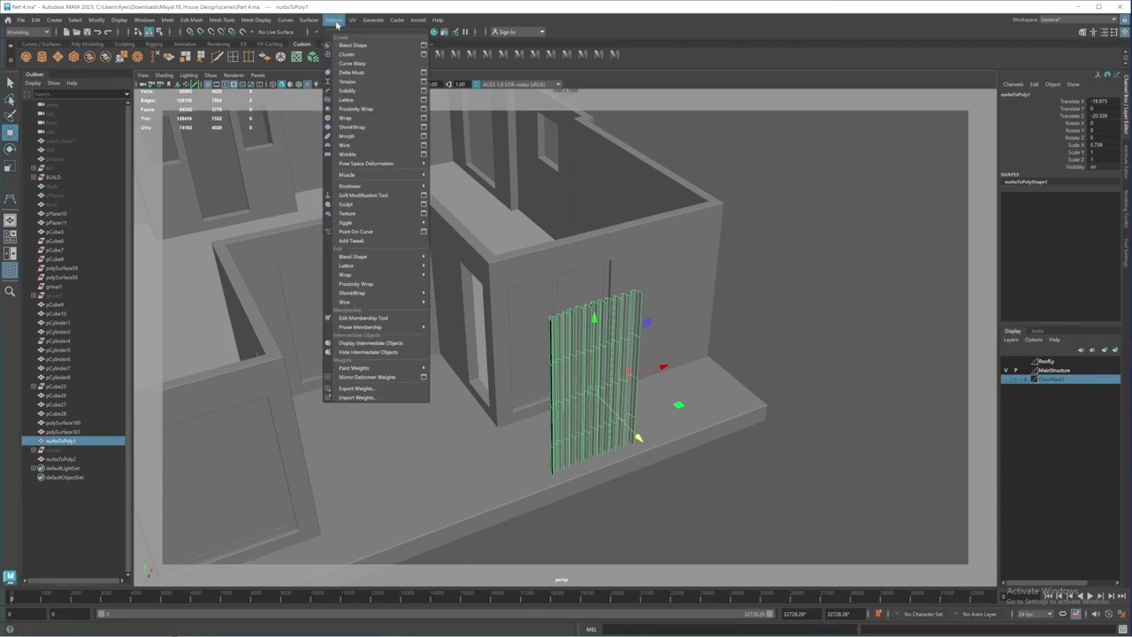
{"action": "left_click", "coordinate": [348, 100]}
{"action": "left_click_drag", "start_coordinate": [640, 434], "coordinate": [584, 352], "text": "alt"}
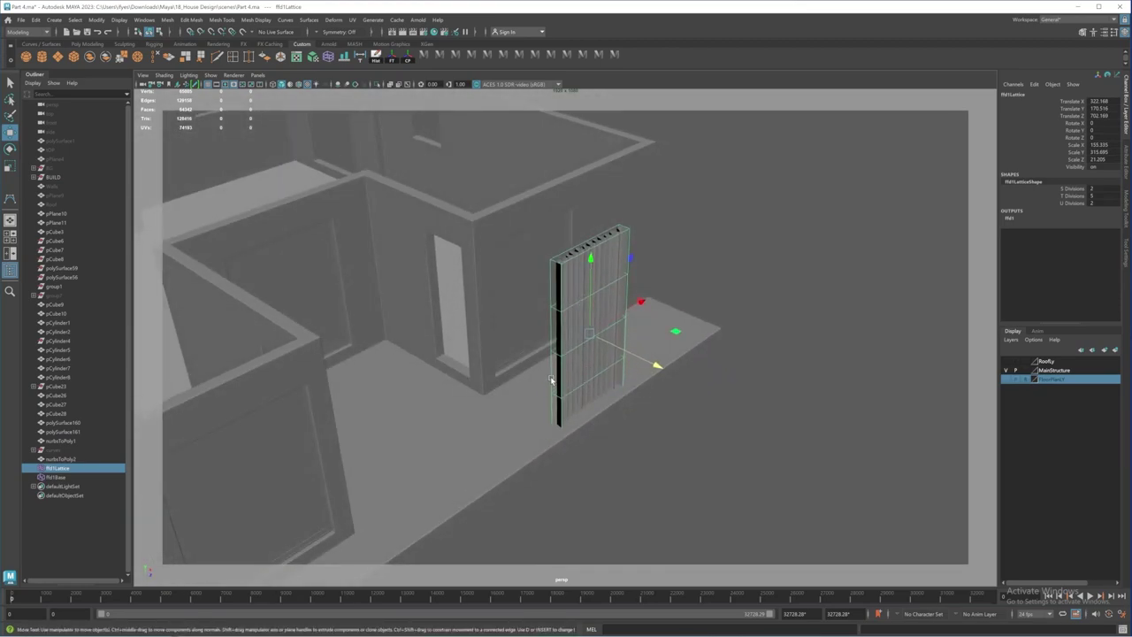
Step: Pinch the curtain into a tied-in waist by scaling its lattice point rows inward, narrowest at the middle row
{"action": "right_click_drag", "start_coordinate": [550, 381], "coordinate": [551, 350]}
{"action": "left_click_drag", "start_coordinate": [551, 349], "coordinate": [599, 319], "text": "alt"}
{"action": "key", "text": "r"}
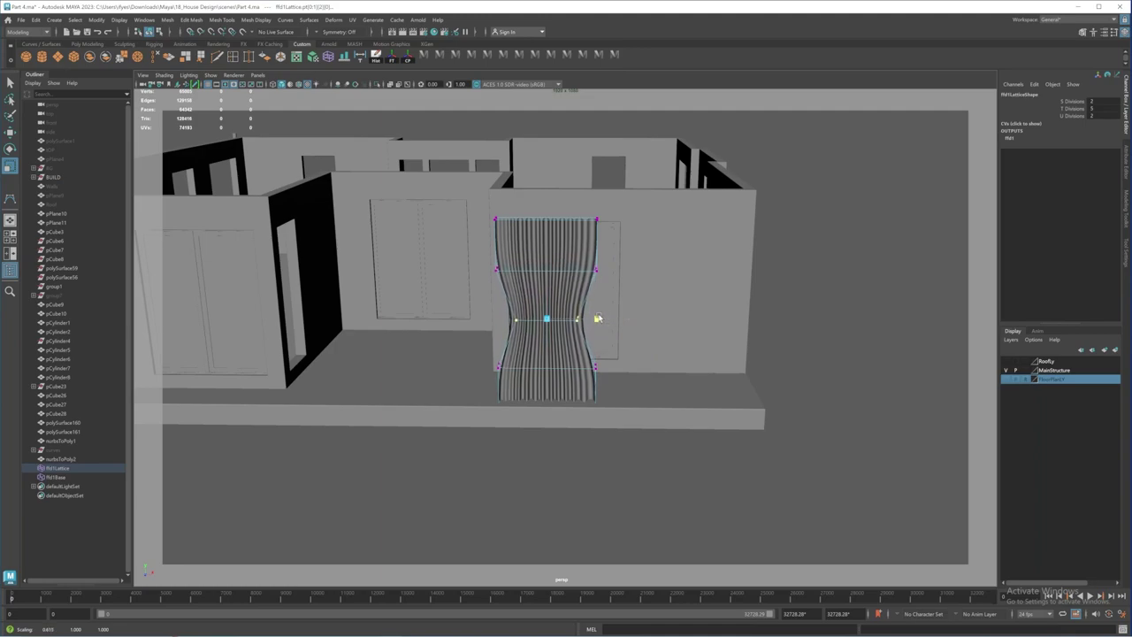
{"action": "left_click_drag", "start_coordinate": [468, 254], "coordinate": [615, 267]}
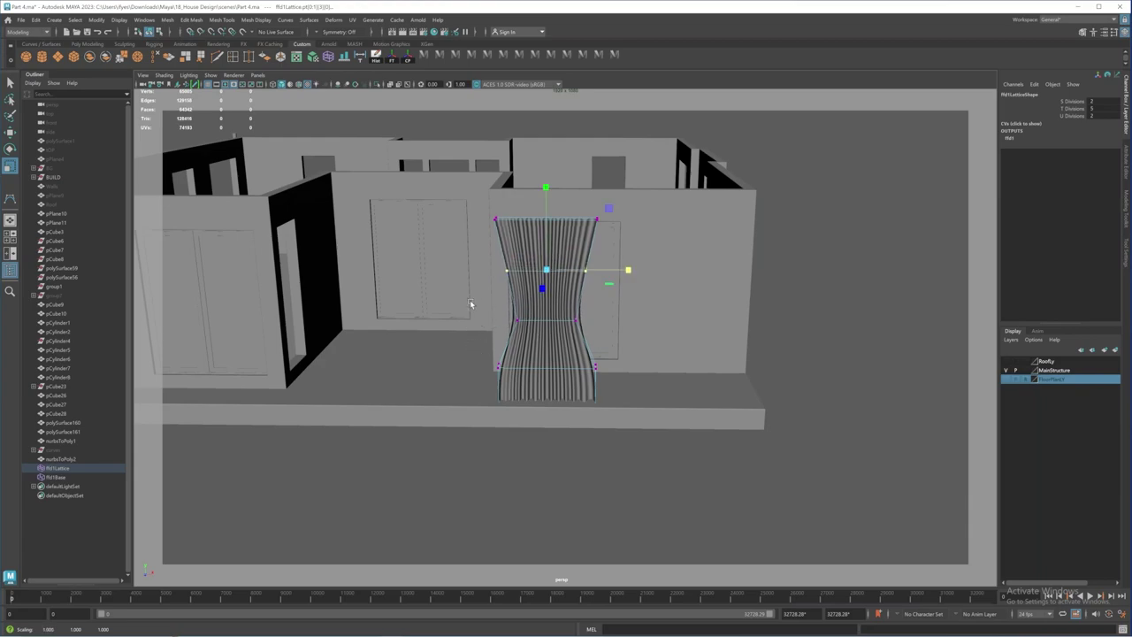
{"action": "left_click_drag", "start_coordinate": [480, 297], "coordinate": [620, 320]}
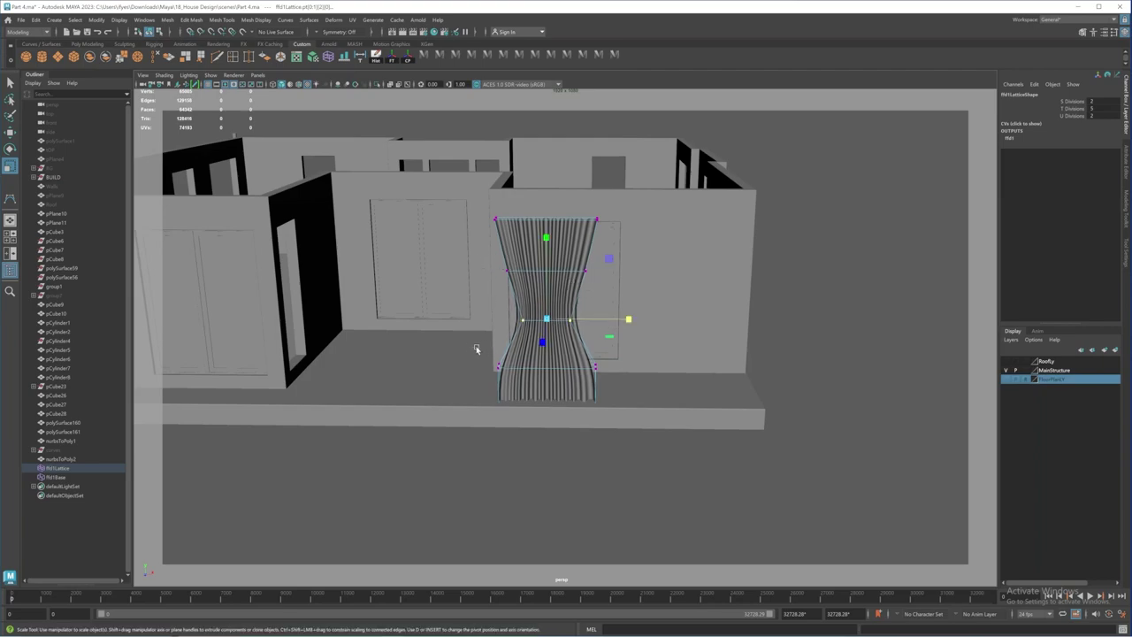
{"action": "left_click_drag", "start_coordinate": [627, 366], "coordinate": [615, 367]}
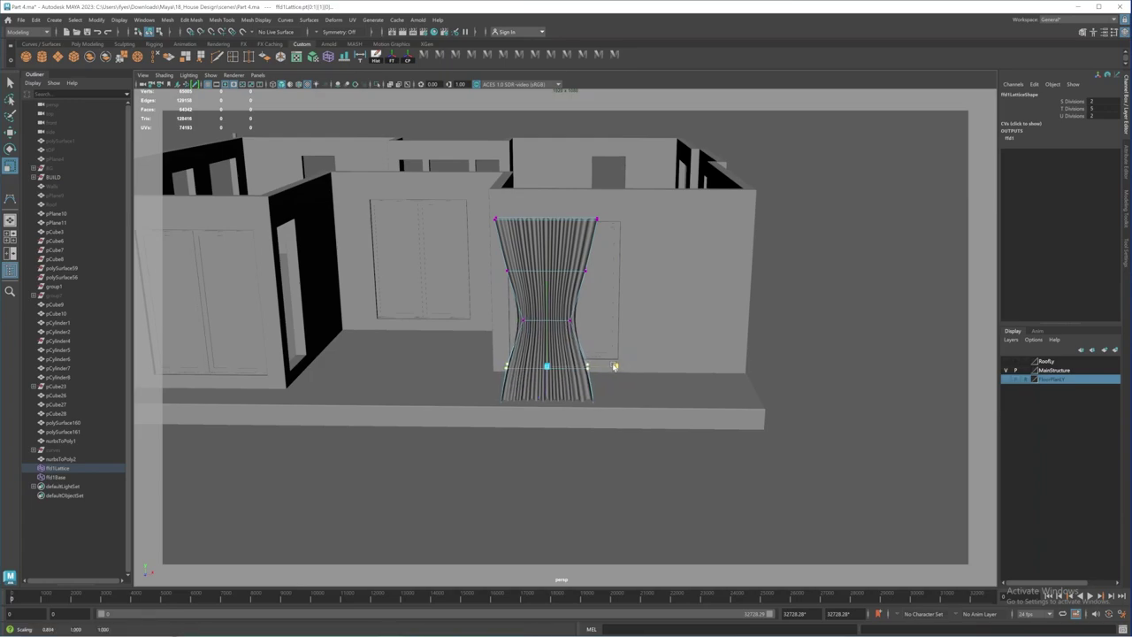
Step: Delete the construction history of the tied-in curtain to bake in its lattice shape
{"action": "left_click", "coordinate": [564, 254]}
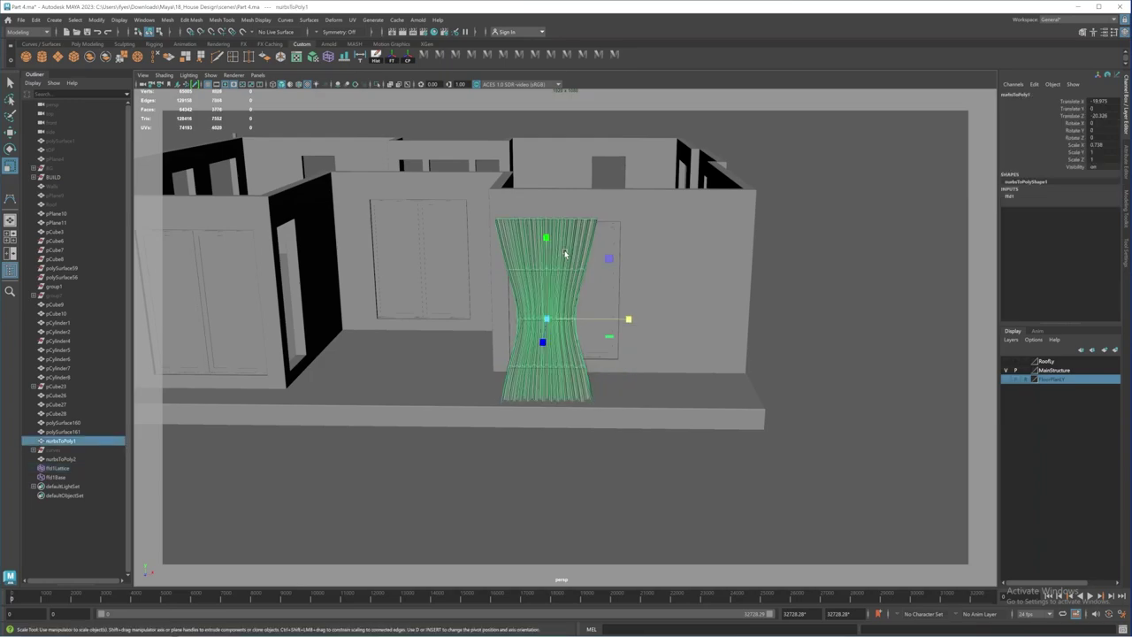
{"action": "left_click_drag", "start_coordinate": [531, 353], "coordinate": [589, 411], "text": "alt"}
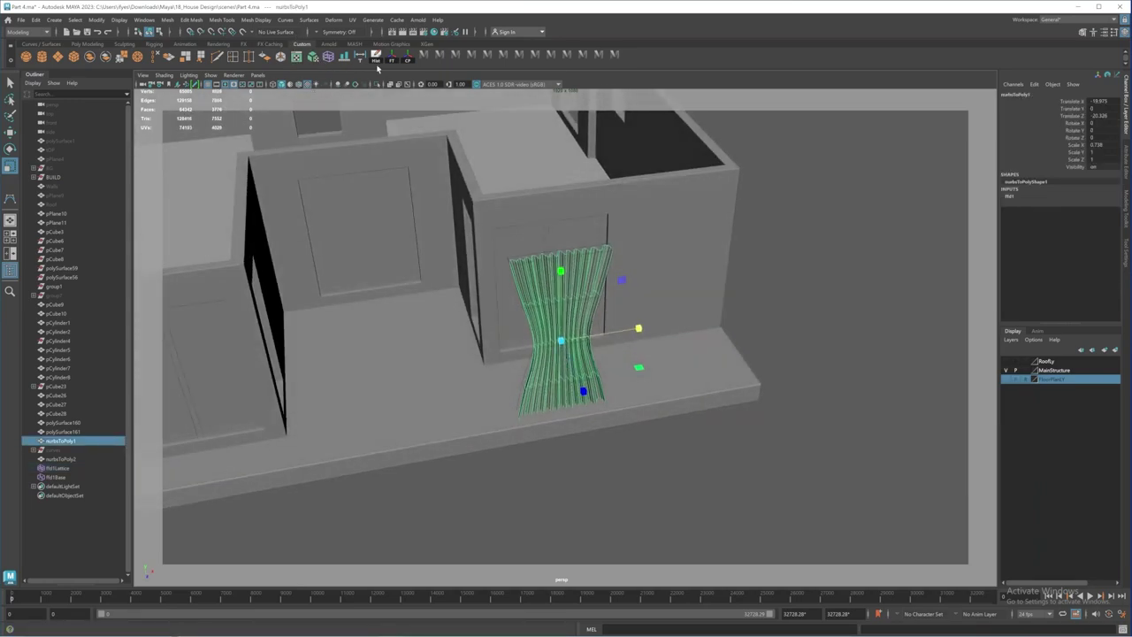
{"action": "left_click", "coordinate": [378, 58]}
{"action": "left_click", "coordinate": [749, 355]}
{"action": "left_click_drag", "start_coordinate": [749, 356], "coordinate": [562, 349], "text": "alt"}
{"action": "left_click", "coordinate": [591, 398]}
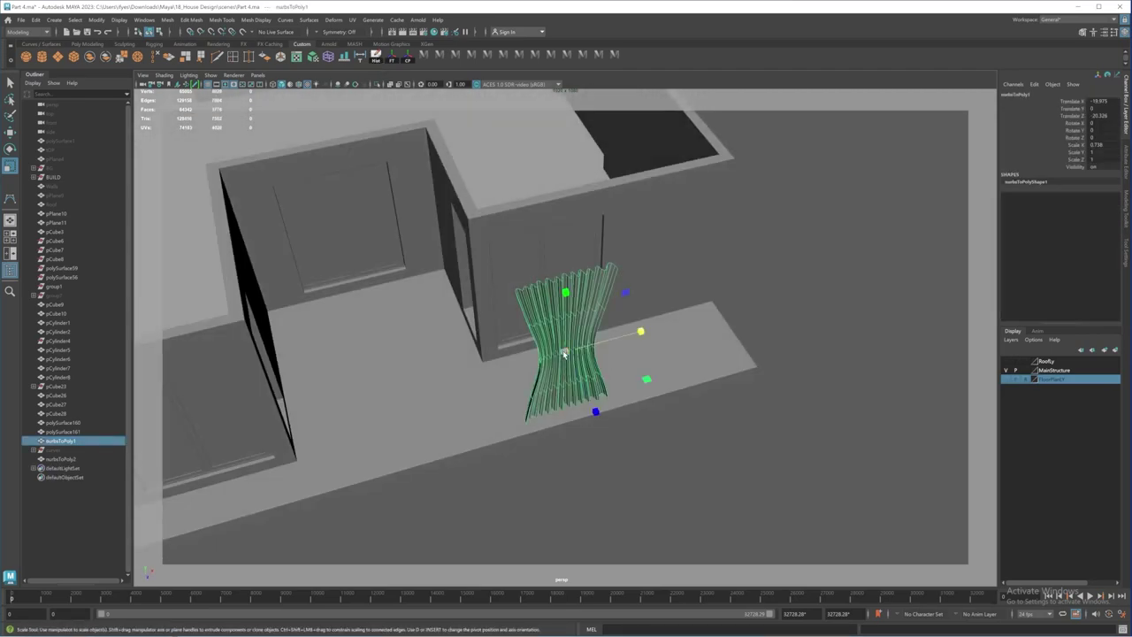
Step: Narrow the tied-in curtain to about 0.577 in Scale X and move it behind the window to Translate Z about -192
{"action": "key", "text": "w"}
{"action": "left_click_drag", "start_coordinate": [597, 411], "coordinate": [623, 425], "text": "alt"}
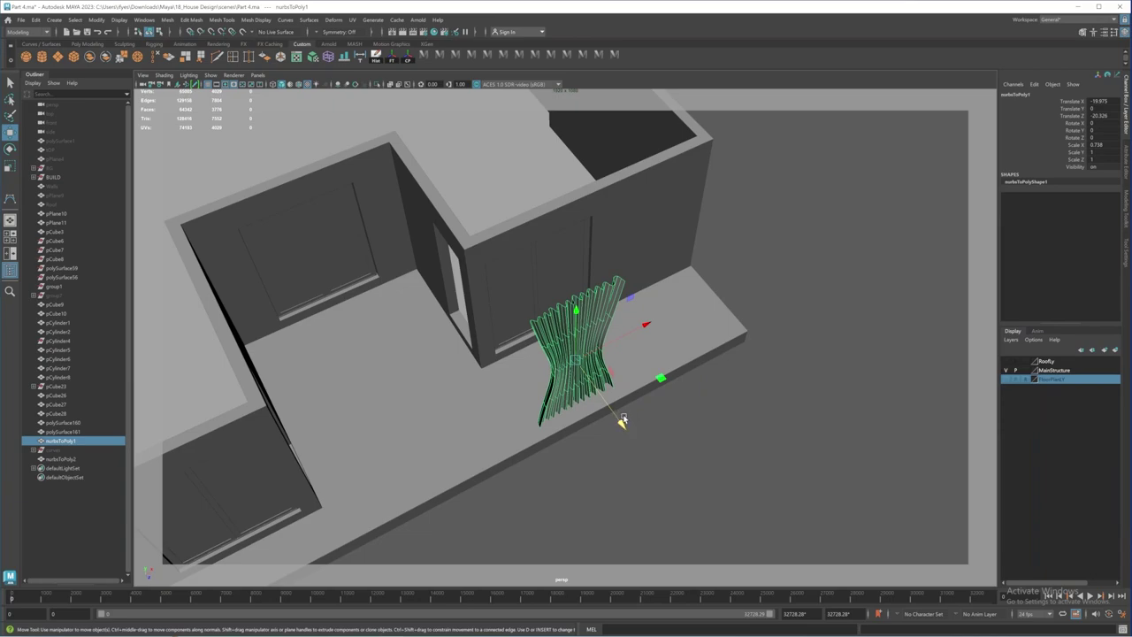
{"action": "key", "text": "r"}
{"action": "left_click_drag", "start_coordinate": [643, 326], "coordinate": [626, 332]}
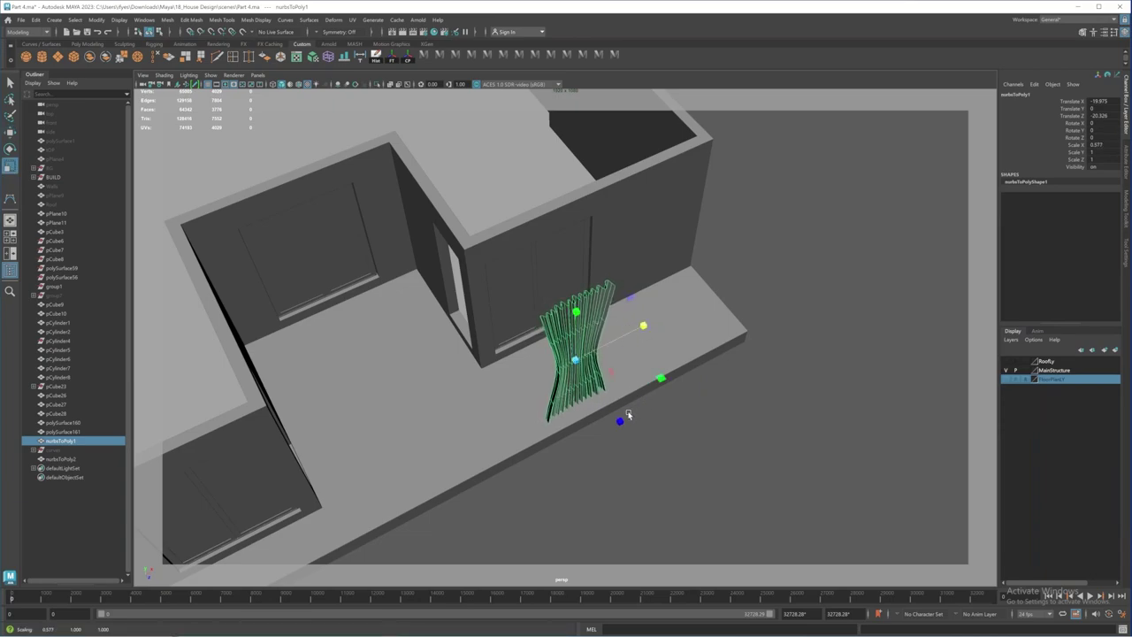
{"action": "key", "text": "w"}
{"action": "left_click_drag", "start_coordinate": [619, 422], "coordinate": [530, 298]}
{"action": "middle_click_drag", "start_coordinate": [405, 271], "coordinate": [497, 308], "text": "alt"}
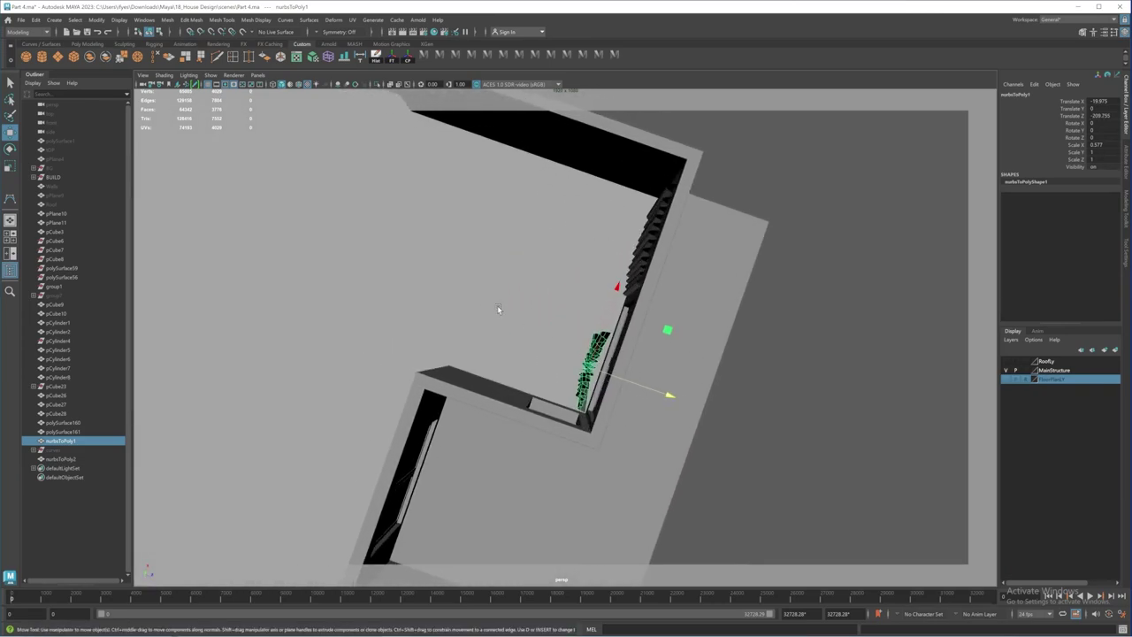
{"action": "left_click_drag", "start_coordinate": [498, 309], "coordinate": [609, 364], "text": "alt"}
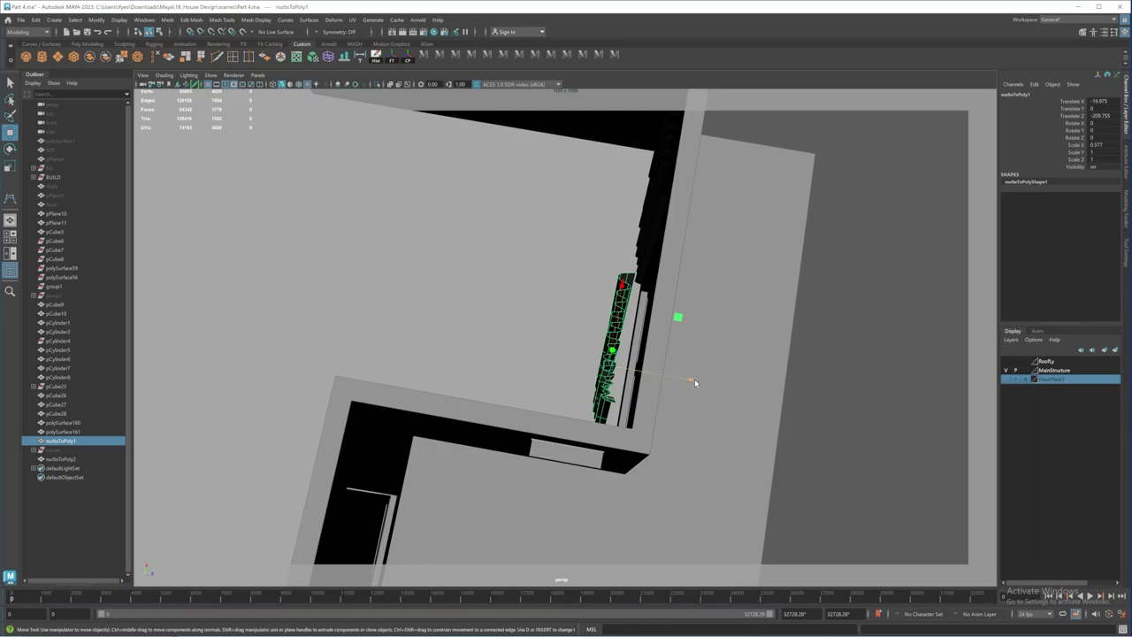
{"action": "left_click_drag", "start_coordinate": [694, 381], "coordinate": [703, 421]}
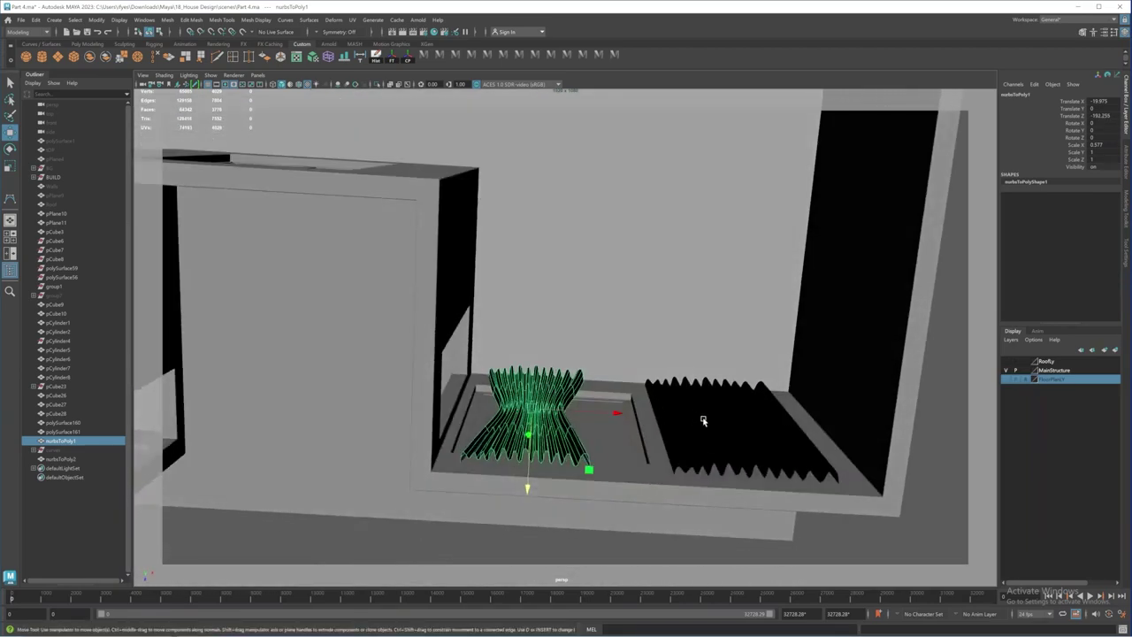
Step: Delete the straight curtain behind the wall and select the tied-in curtain
{"action": "left_click", "coordinate": [703, 421]}
{"action": "key", "text": "Delete"}
{"action": "left_click", "coordinate": [554, 422]}
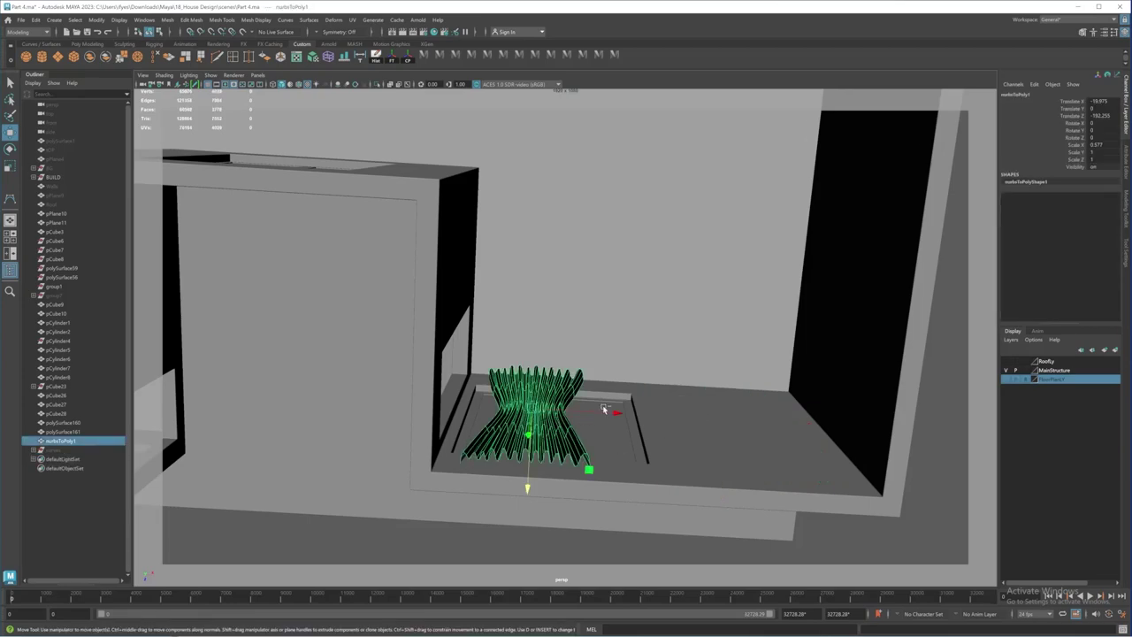
Step: Duplicate the tied-in curtain and space the two copies apart along the wall, with the original at about -44.7 in Translate X
{"action": "left_click_drag", "start_coordinate": [617, 413], "coordinate": [730, 428]}
{"action": "key", "text": "ctrl+d"}
{"action": "left_click_drag", "start_coordinate": [650, 435], "coordinate": [752, 394], "text": "alt"}
{"action": "left_click", "coordinate": [530, 418]}
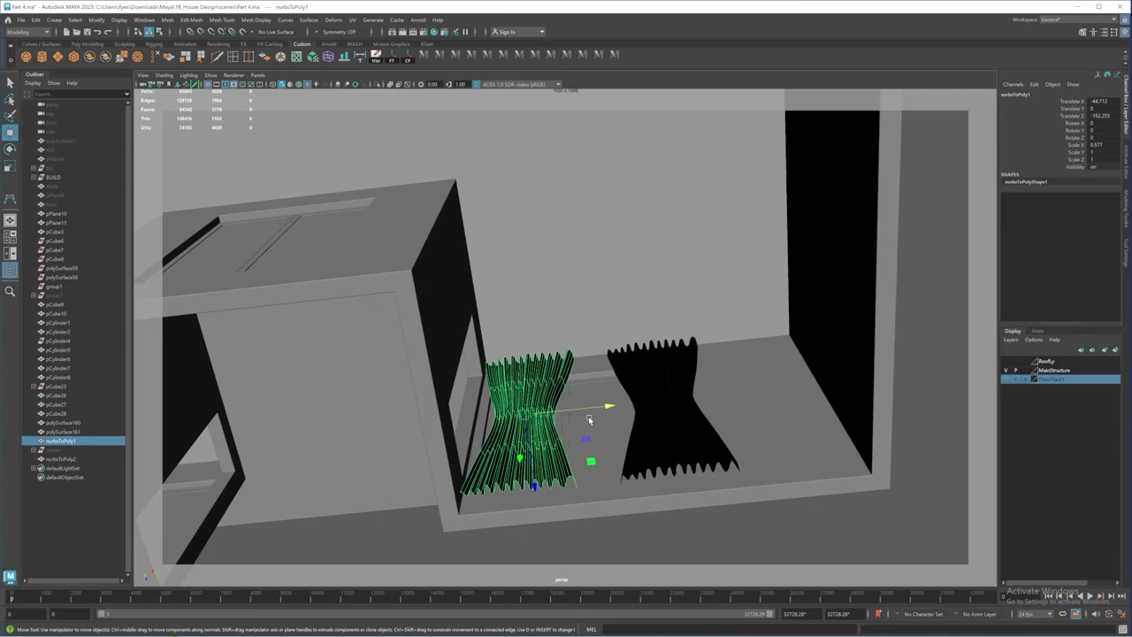
Step: Narrow the original tied-in curtain to about 0.495 in Scale X and shift it to about -57 in Translate X
{"action": "key", "text": "r"}
{"action": "left_click_drag", "start_coordinate": [607, 408], "coordinate": [599, 408]}
{"action": "key", "text": "w"}
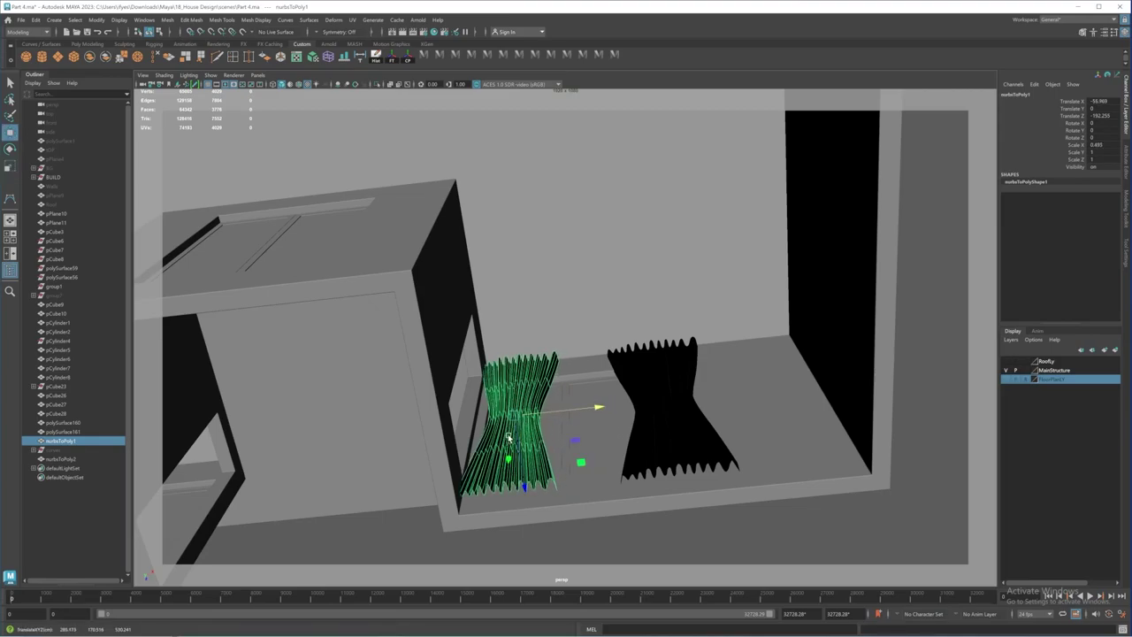
Step: Examine the curtain placement at the front window and the house's walls and openings from outside and above
{"action": "left_click_drag", "start_coordinate": [509, 440], "coordinate": [316, 145], "text": "alt"}
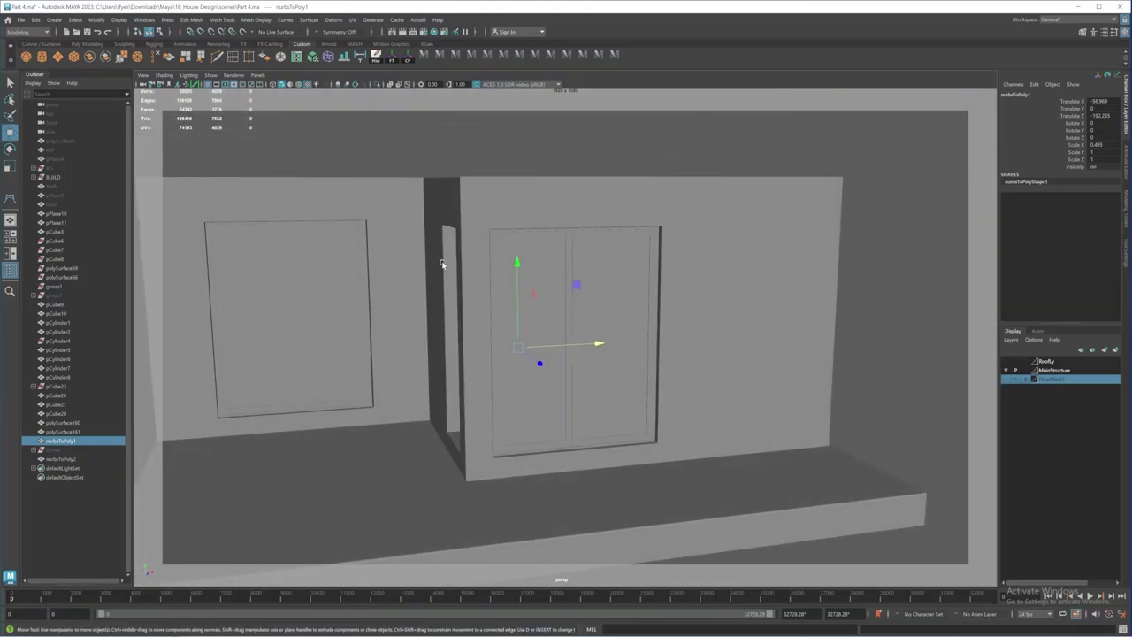
{"action": "left_click_drag", "start_coordinate": [445, 257], "coordinate": [498, 269], "text": "alt"}
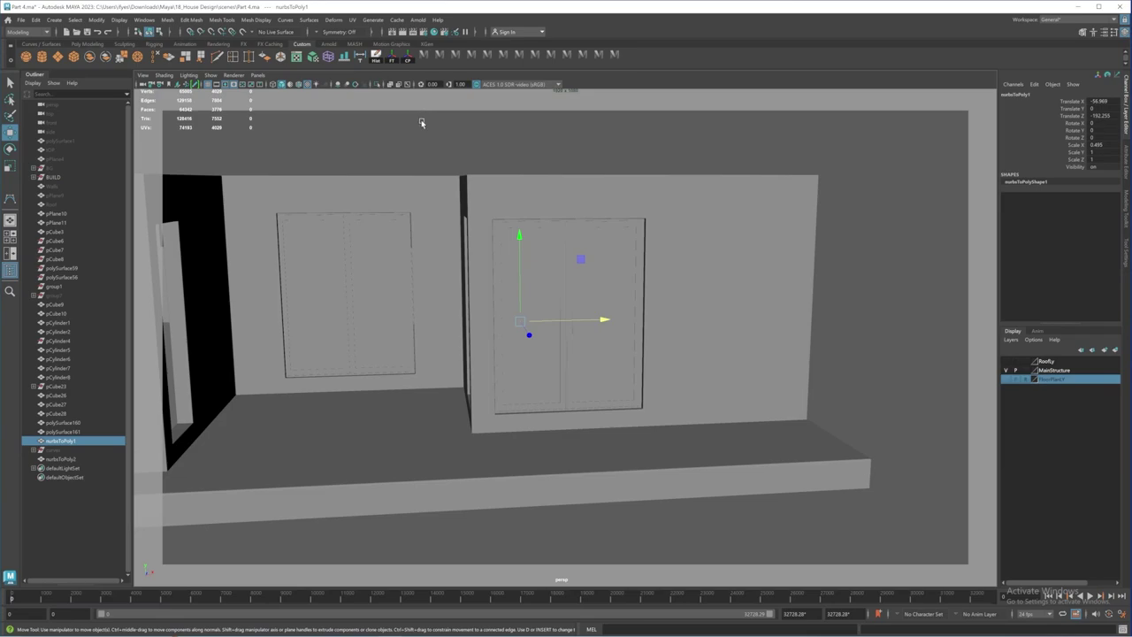
{"action": "middle_click_drag", "start_coordinate": [528, 288], "coordinate": [528, 284], "text": "alt"}
{"action": "left_click_drag", "start_coordinate": [526, 284], "coordinate": [570, 351], "text": "alt"}
{"action": "left_click", "coordinate": [776, 265]}
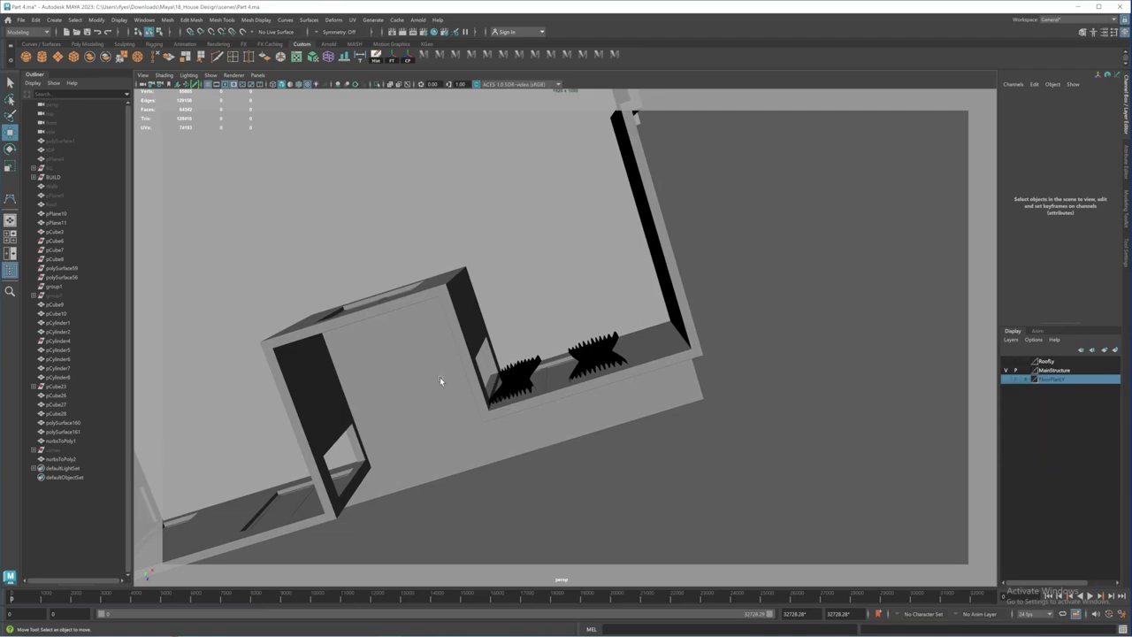
{"action": "middle_click_drag", "start_coordinate": [440, 381], "coordinate": [536, 345], "text": "alt"}
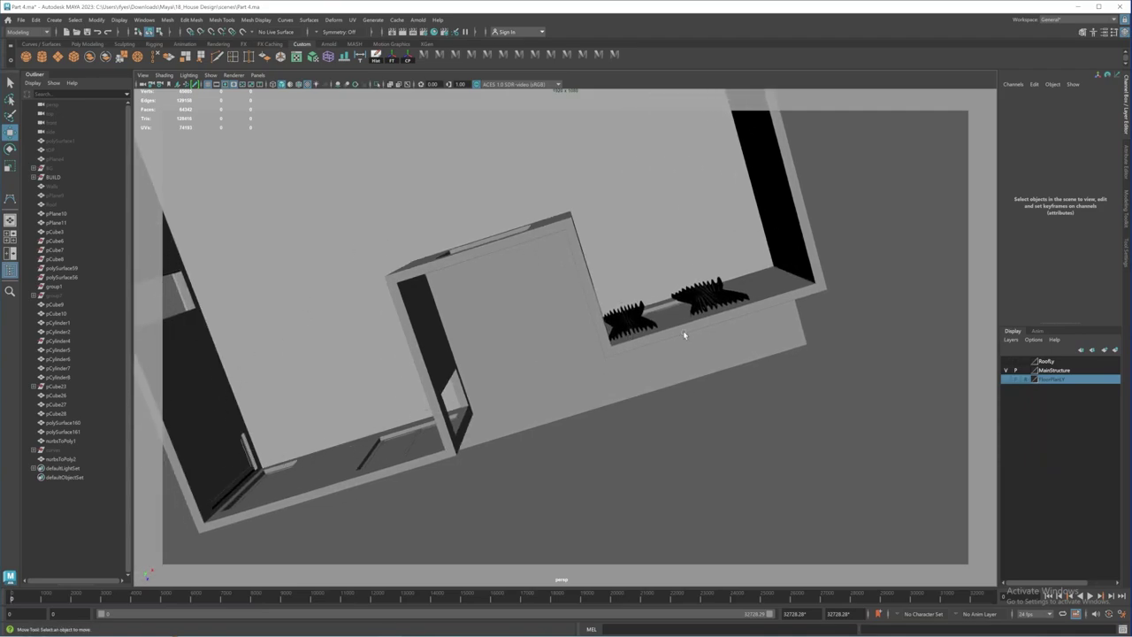
{"action": "left_click_drag", "start_coordinate": [684, 334], "coordinate": [581, 317], "text": "alt"}
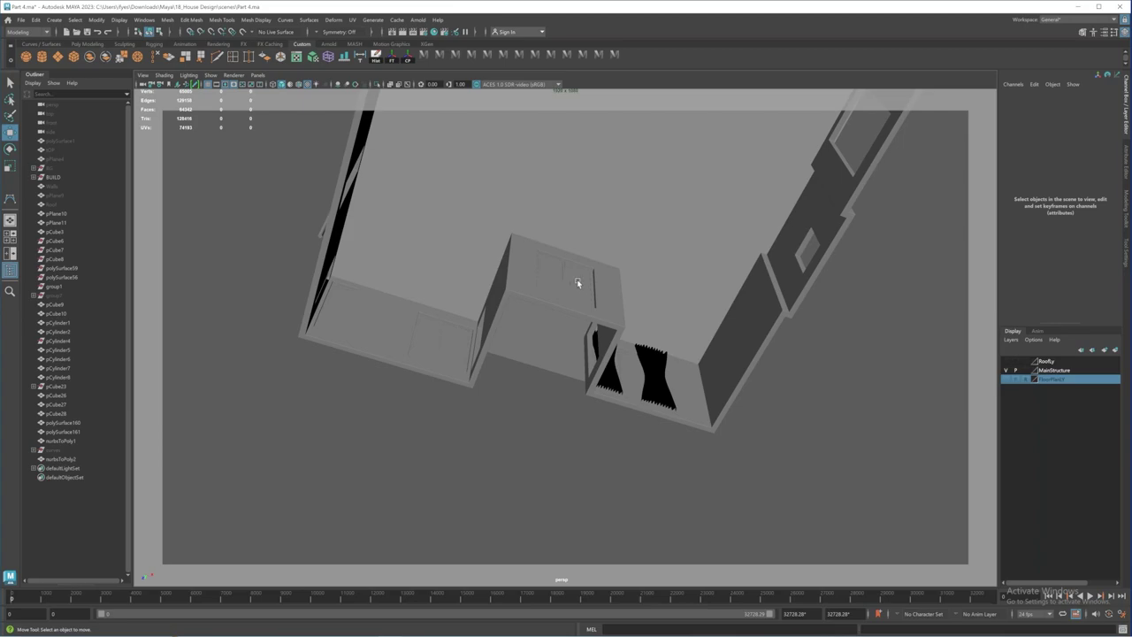
{"action": "left_click_drag", "start_coordinate": [497, 337], "coordinate": [450, 320], "text": "alt"}
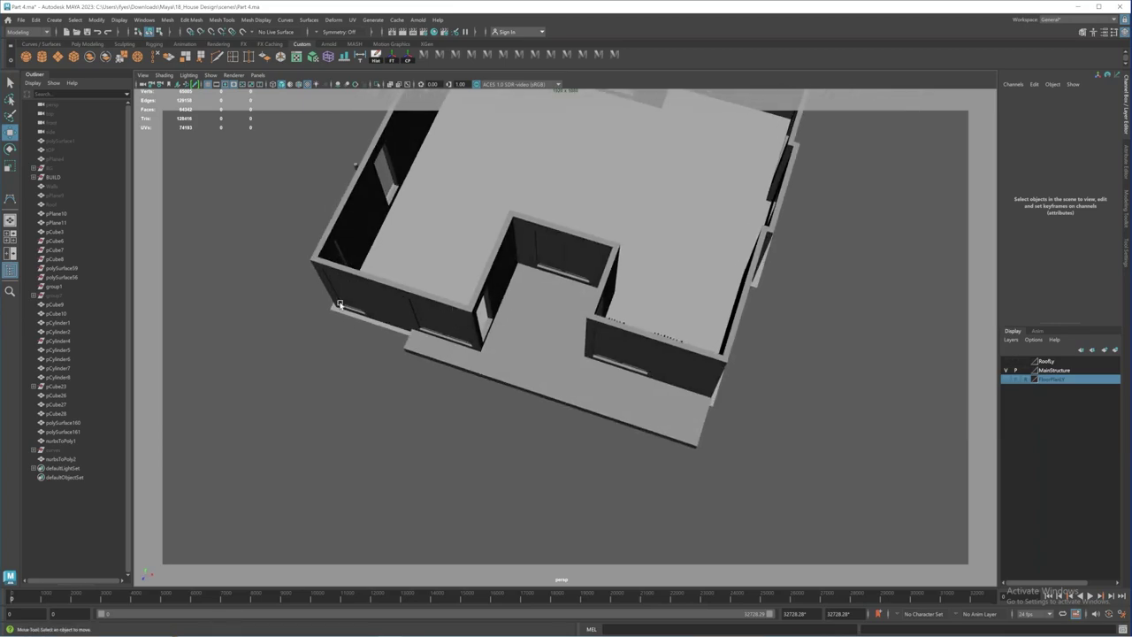
{"action": "left_click_drag", "start_coordinate": [647, 352], "coordinate": [587, 374], "text": "alt"}
{"action": "left_click_drag", "start_coordinate": [558, 252], "coordinate": [608, 450], "text": "alt"}
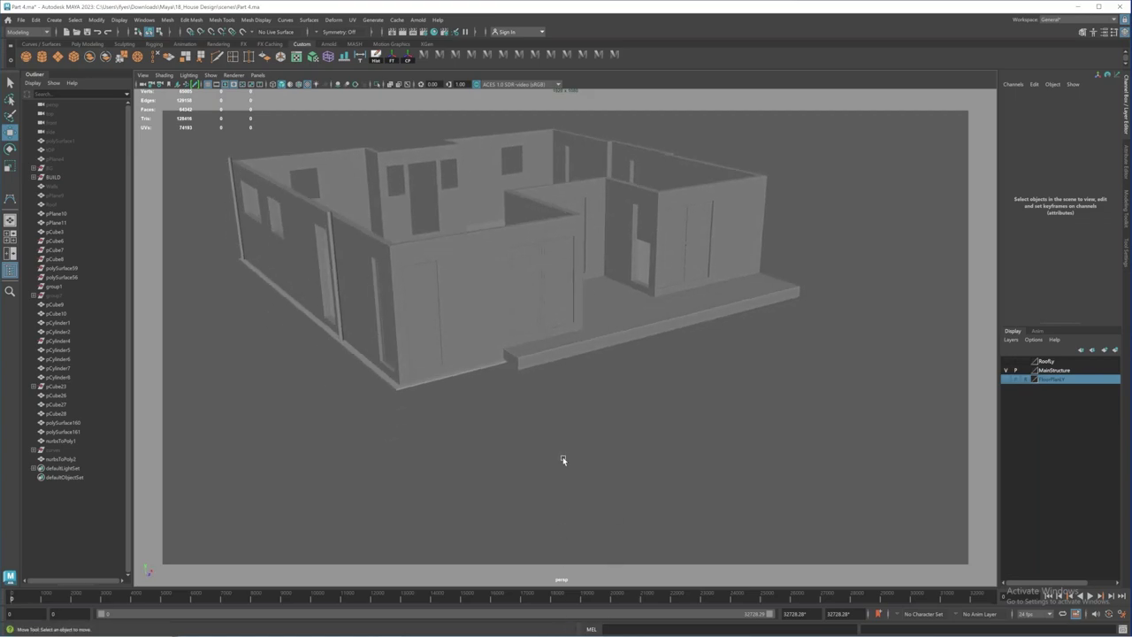
{"action": "left_click_drag", "start_coordinate": [555, 343], "coordinate": [596, 336], "text": "alt"}
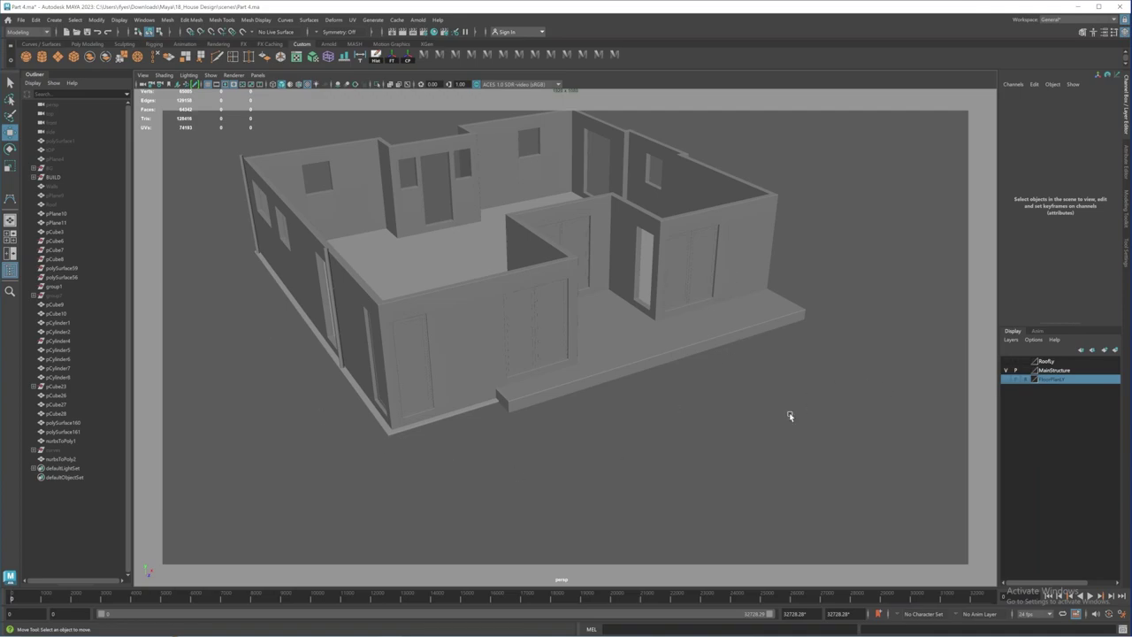
{"action": "left_click_drag", "start_coordinate": [605, 426], "coordinate": [607, 403], "text": "alt"}
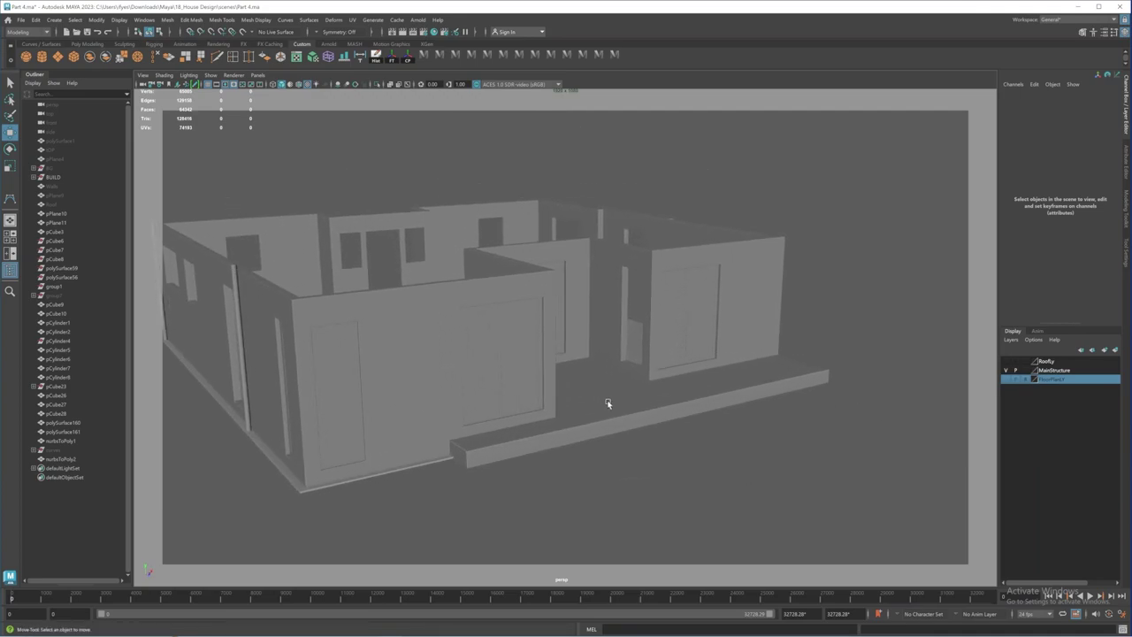